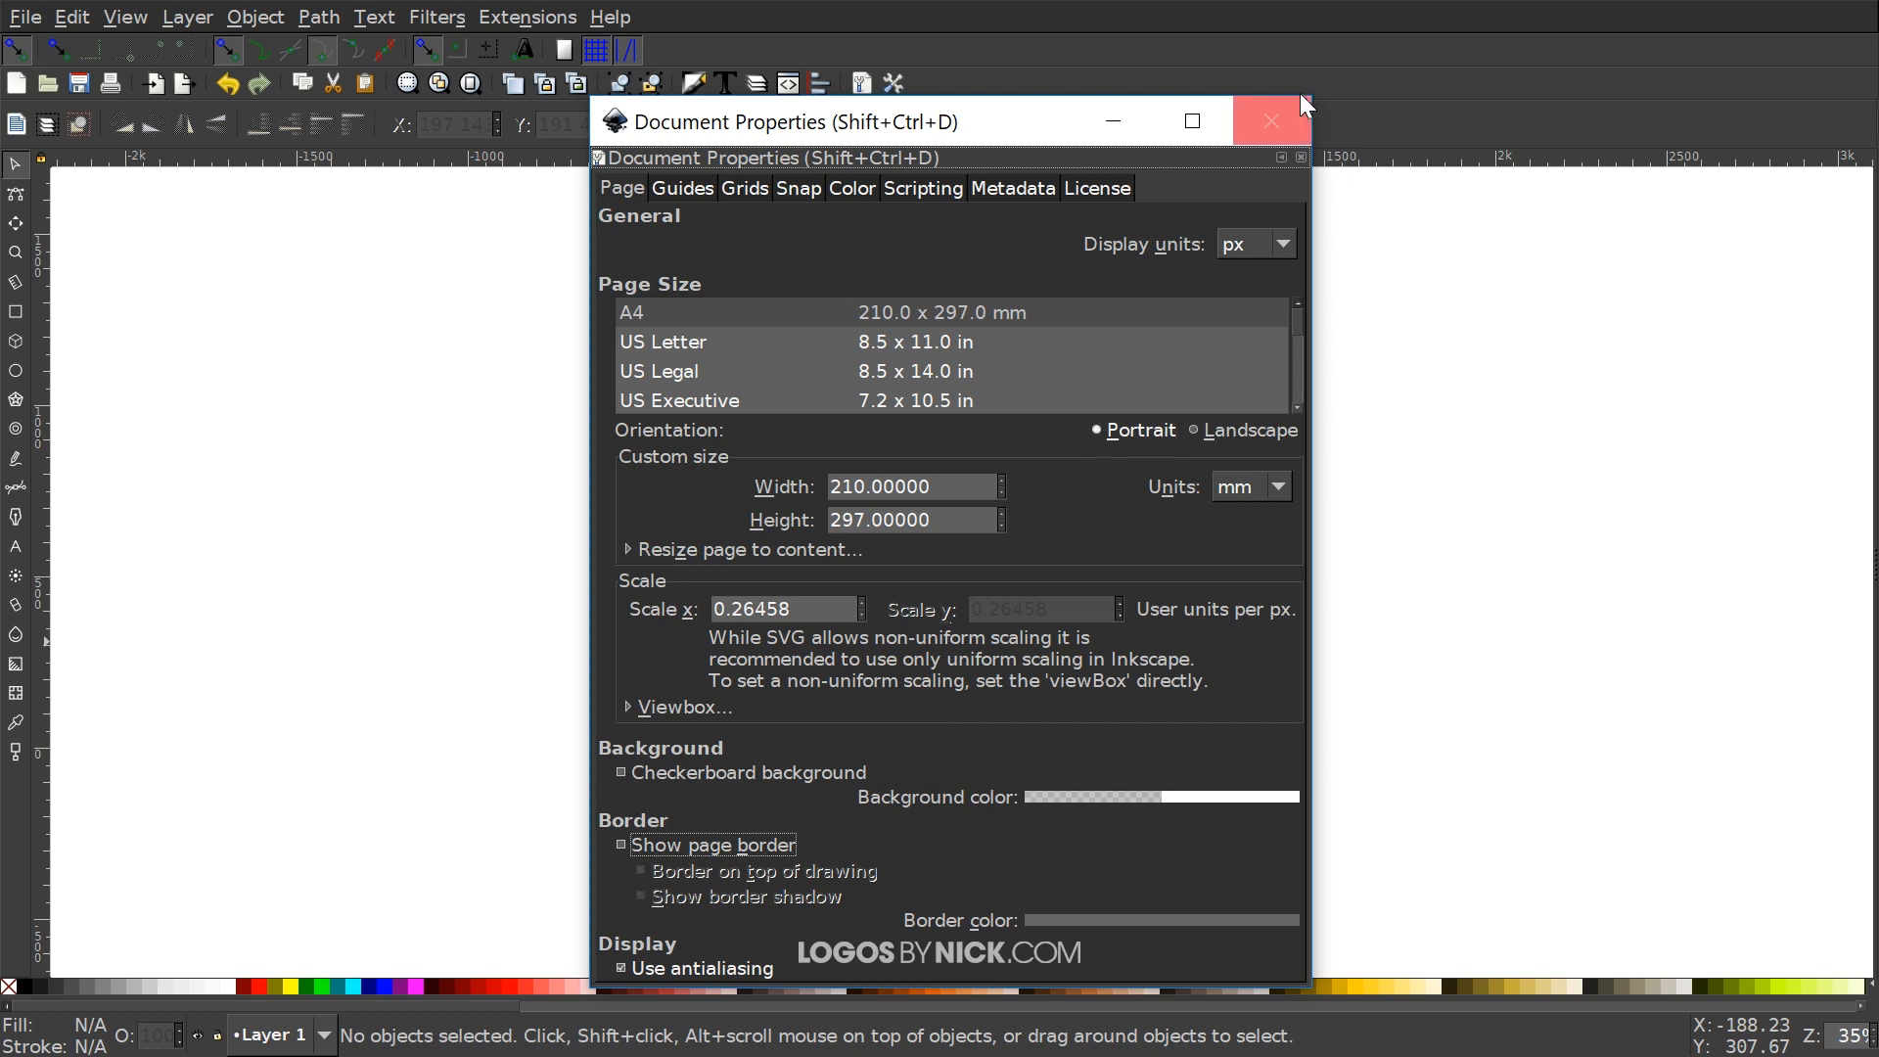
Close the document properties and set the canvas zoom to 1:1
click(1271, 118)
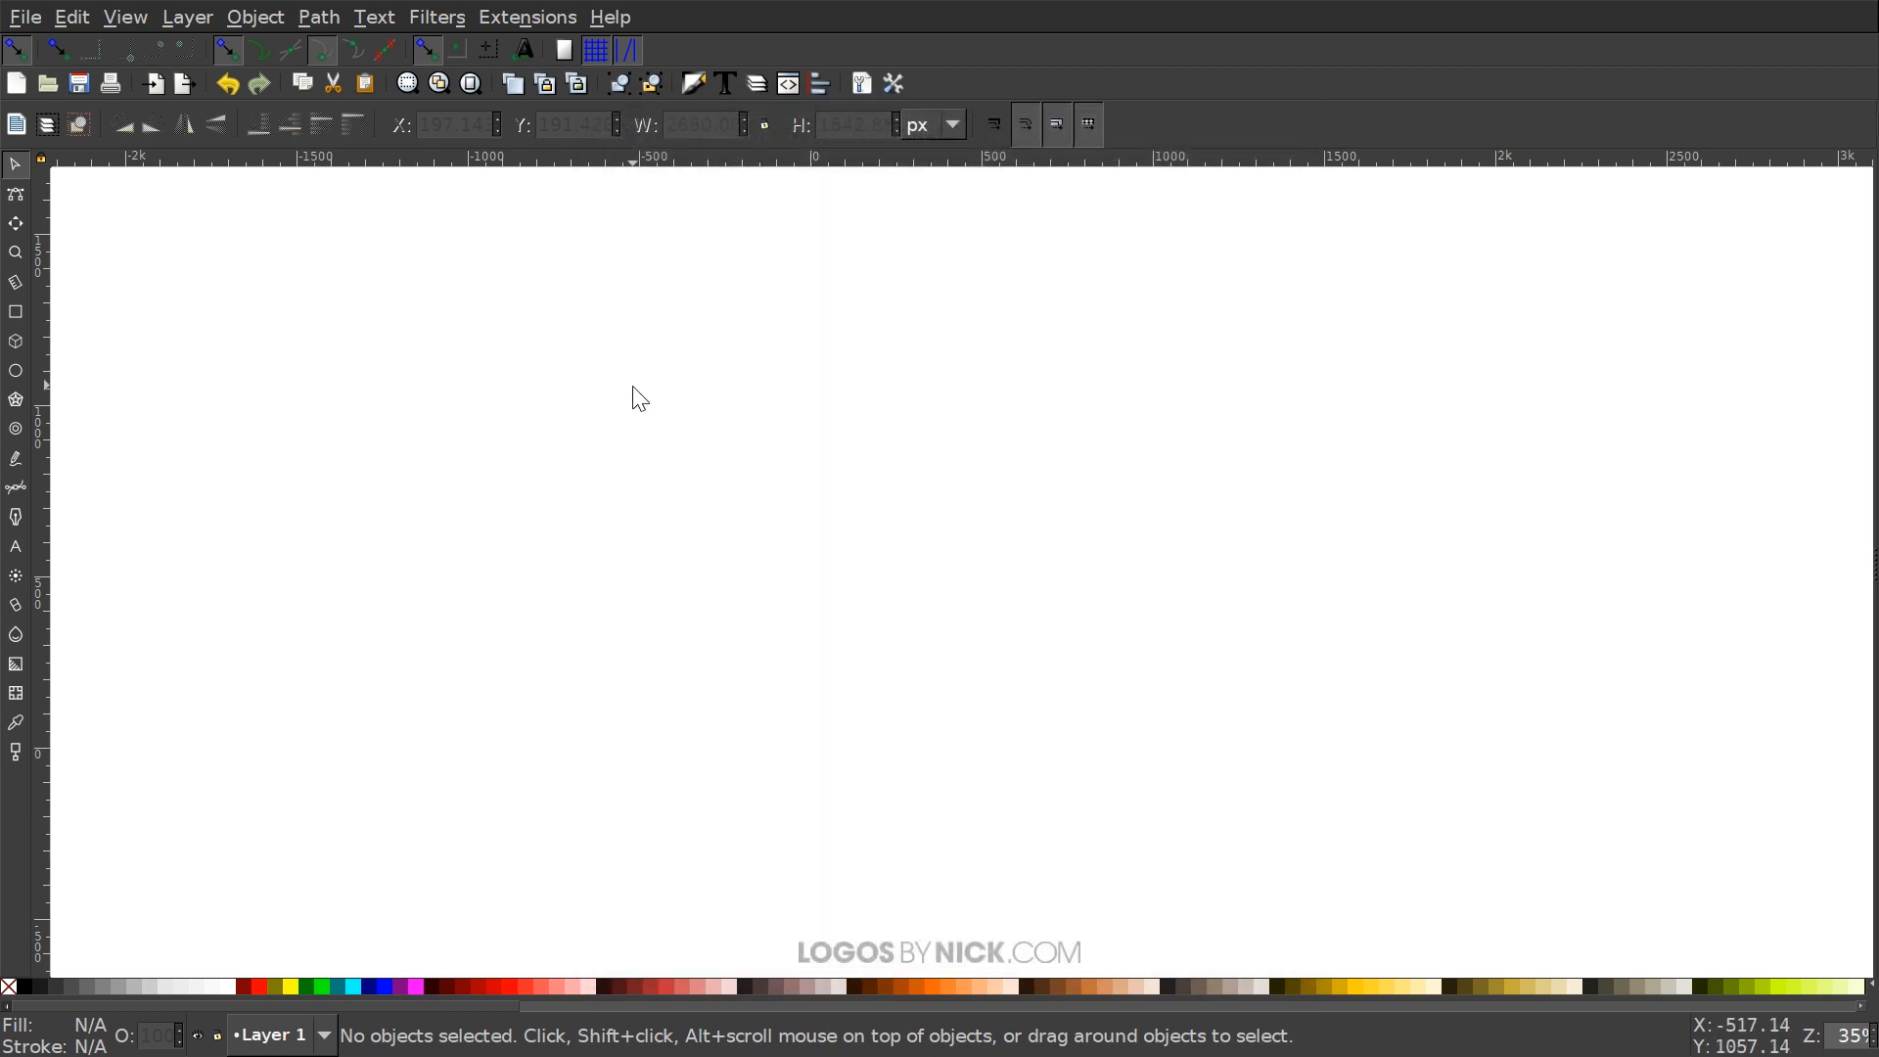
click(125, 17)
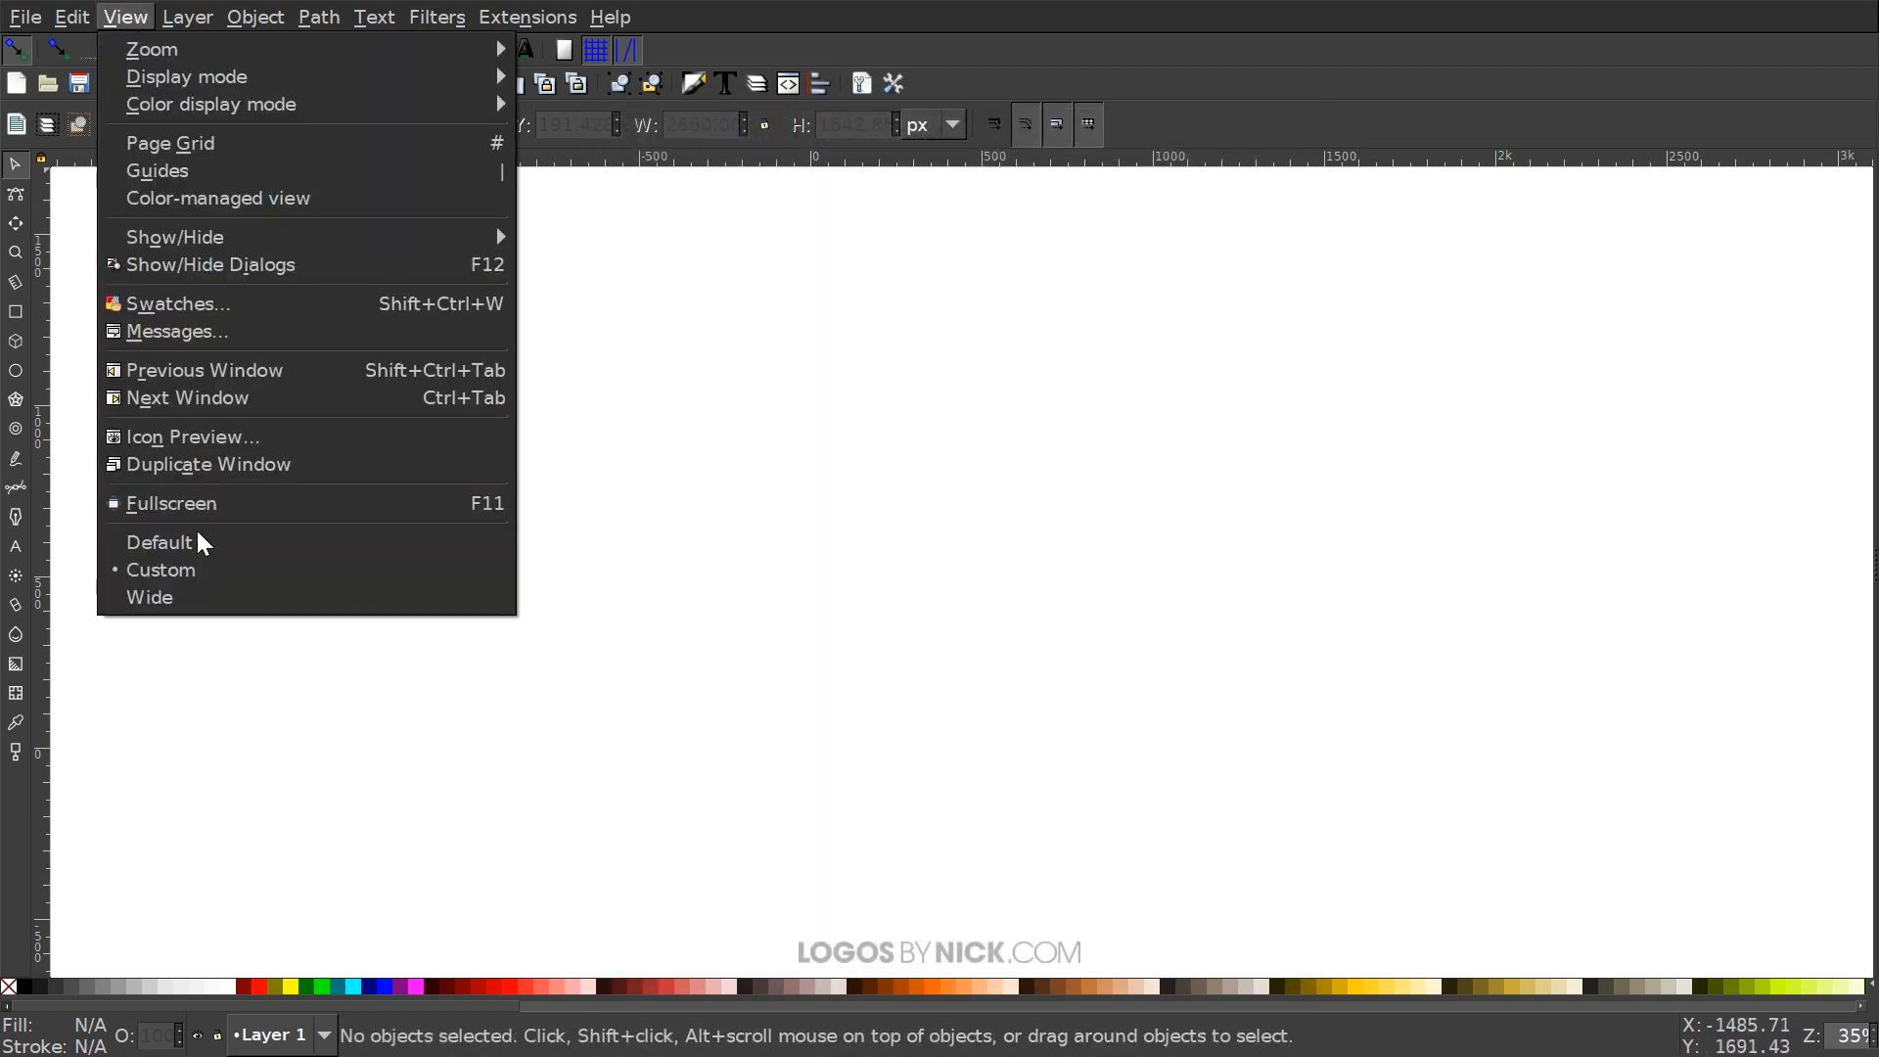
mouse_move(291, 63)
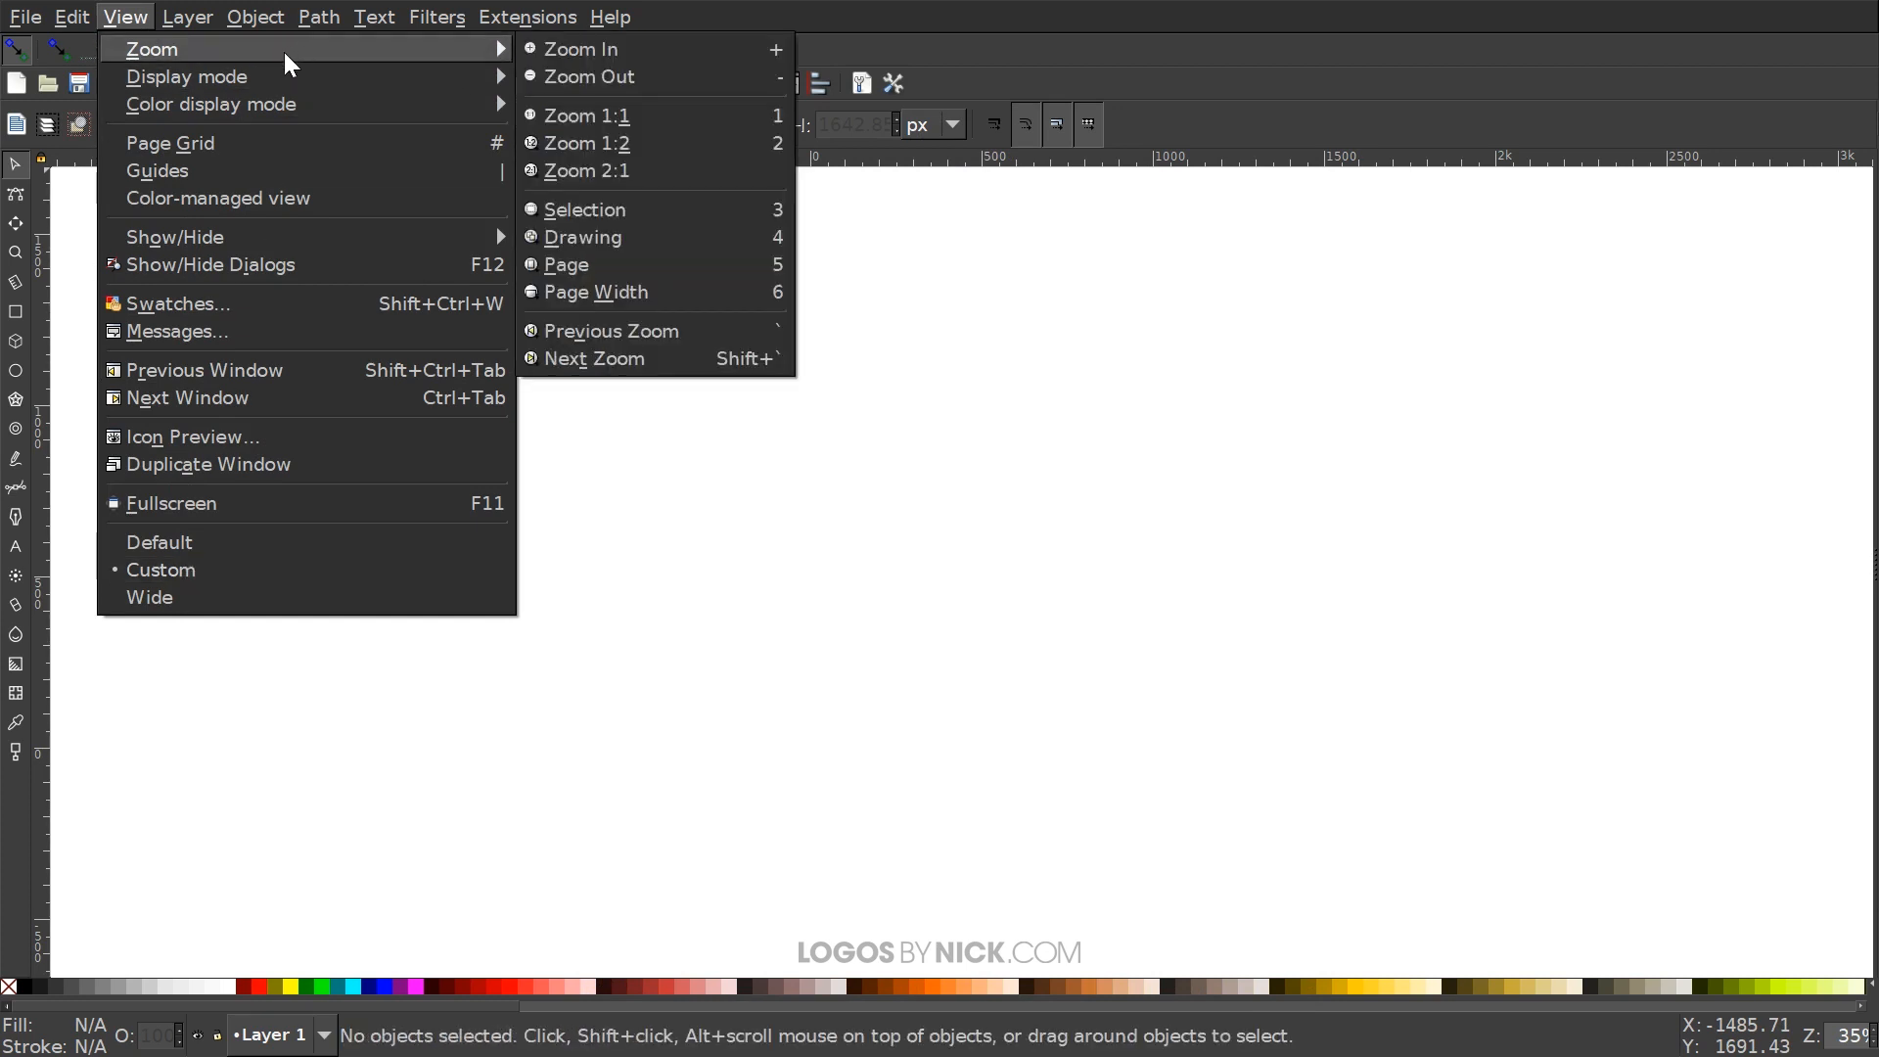
click(613, 118)
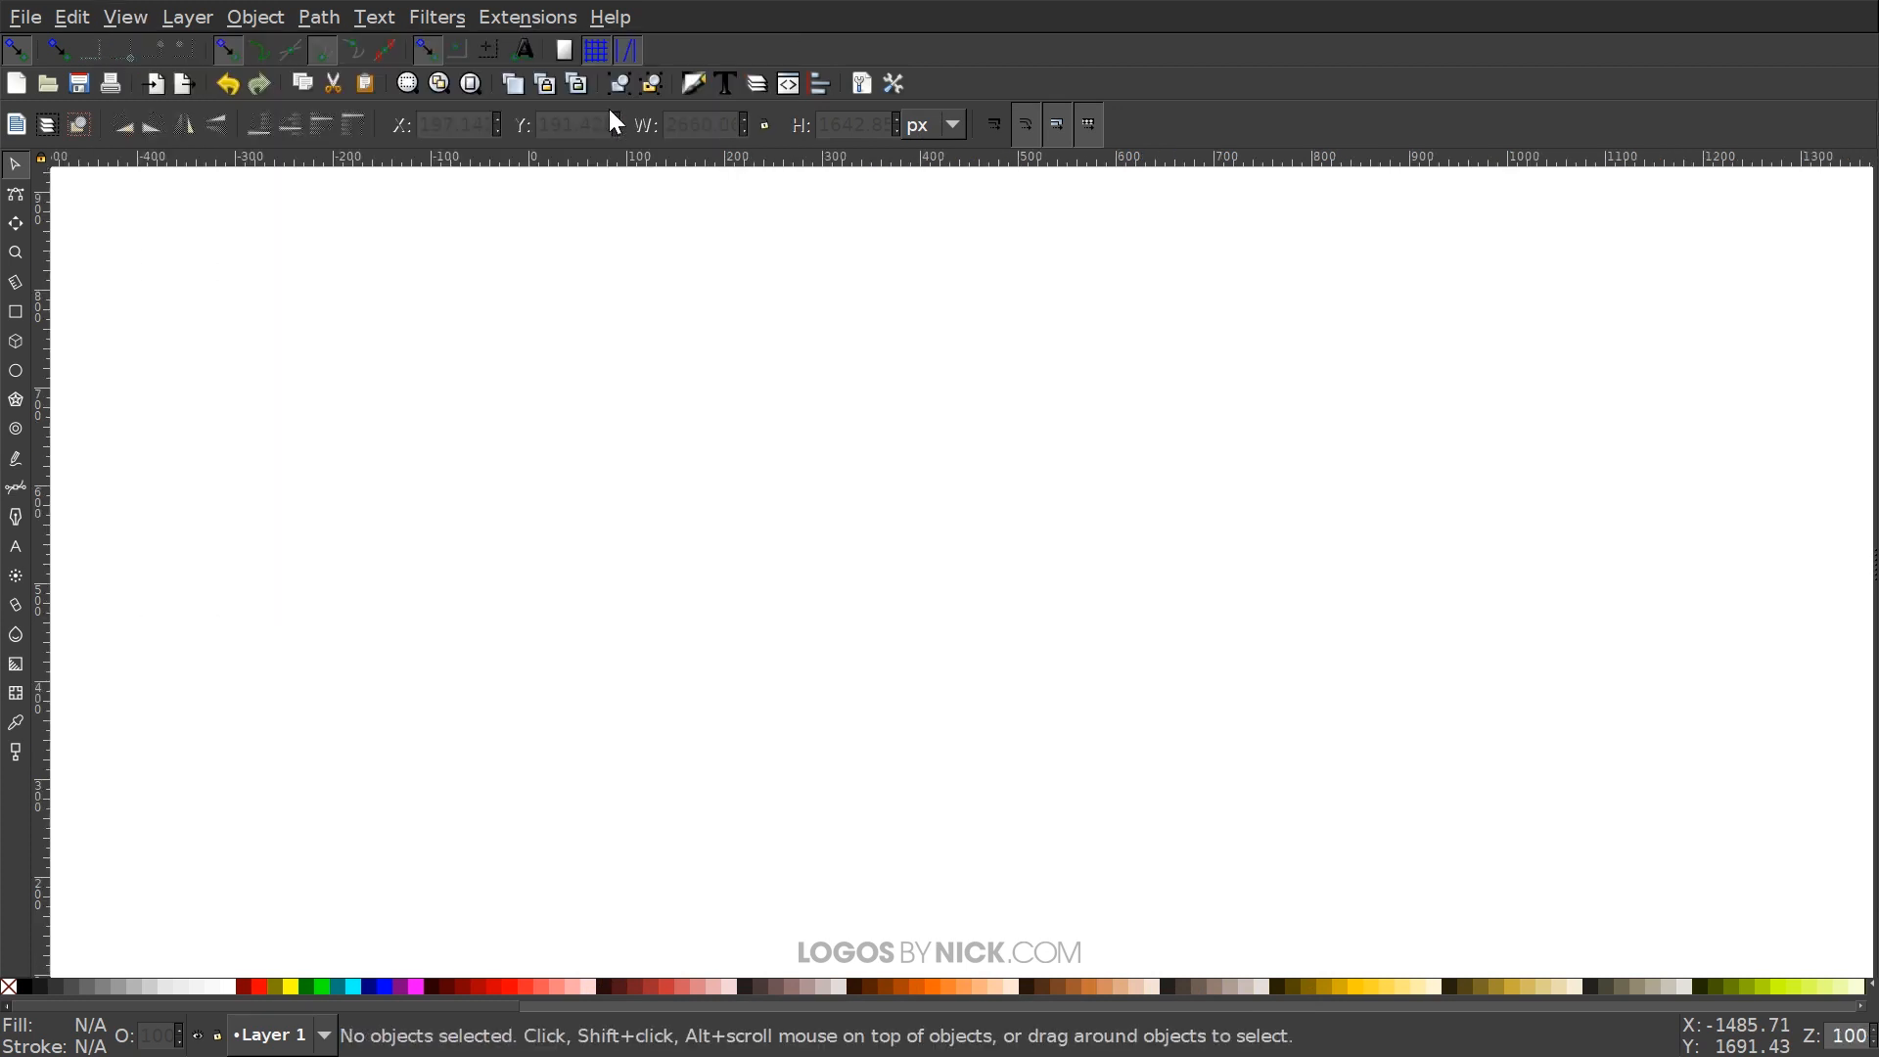
Open the Align and Distribute settings with alignment relative to Last selected, and open the Fill and Stroke settings
click(817, 85)
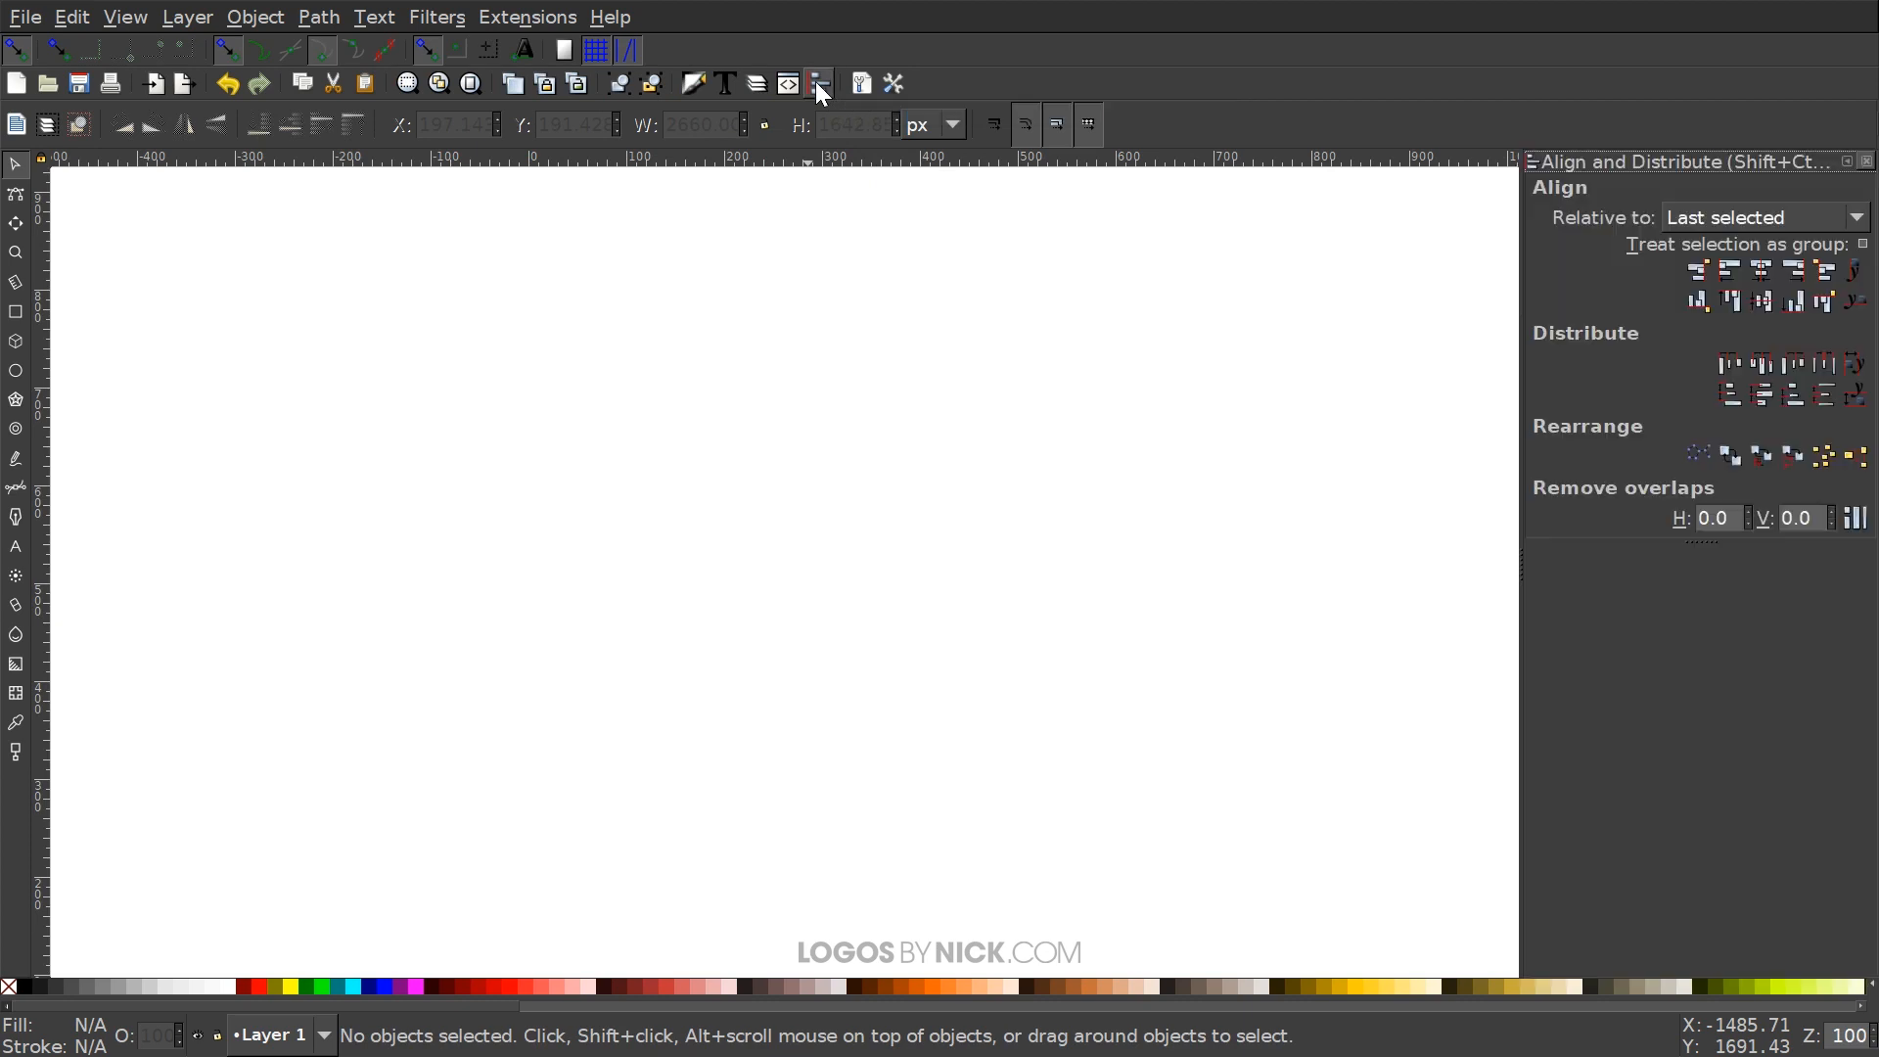
click(1758, 215)
click(1715, 212)
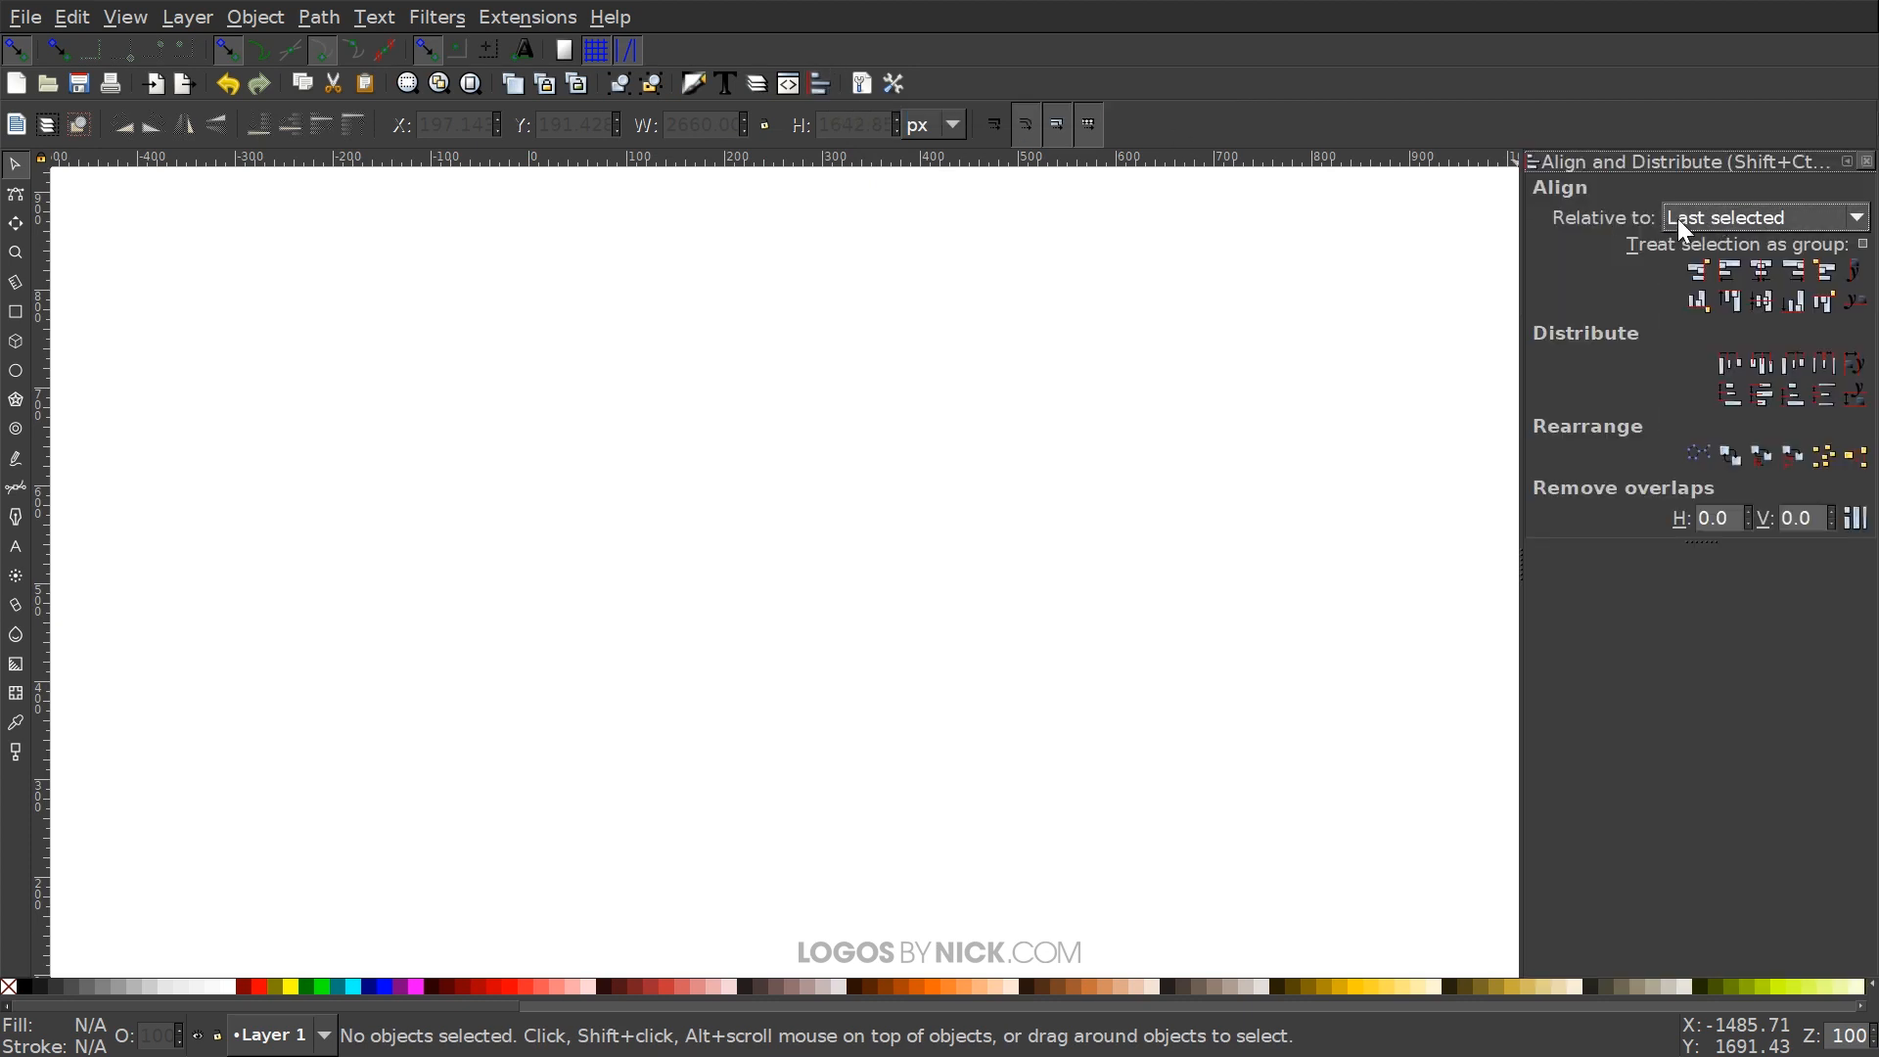
click(692, 82)
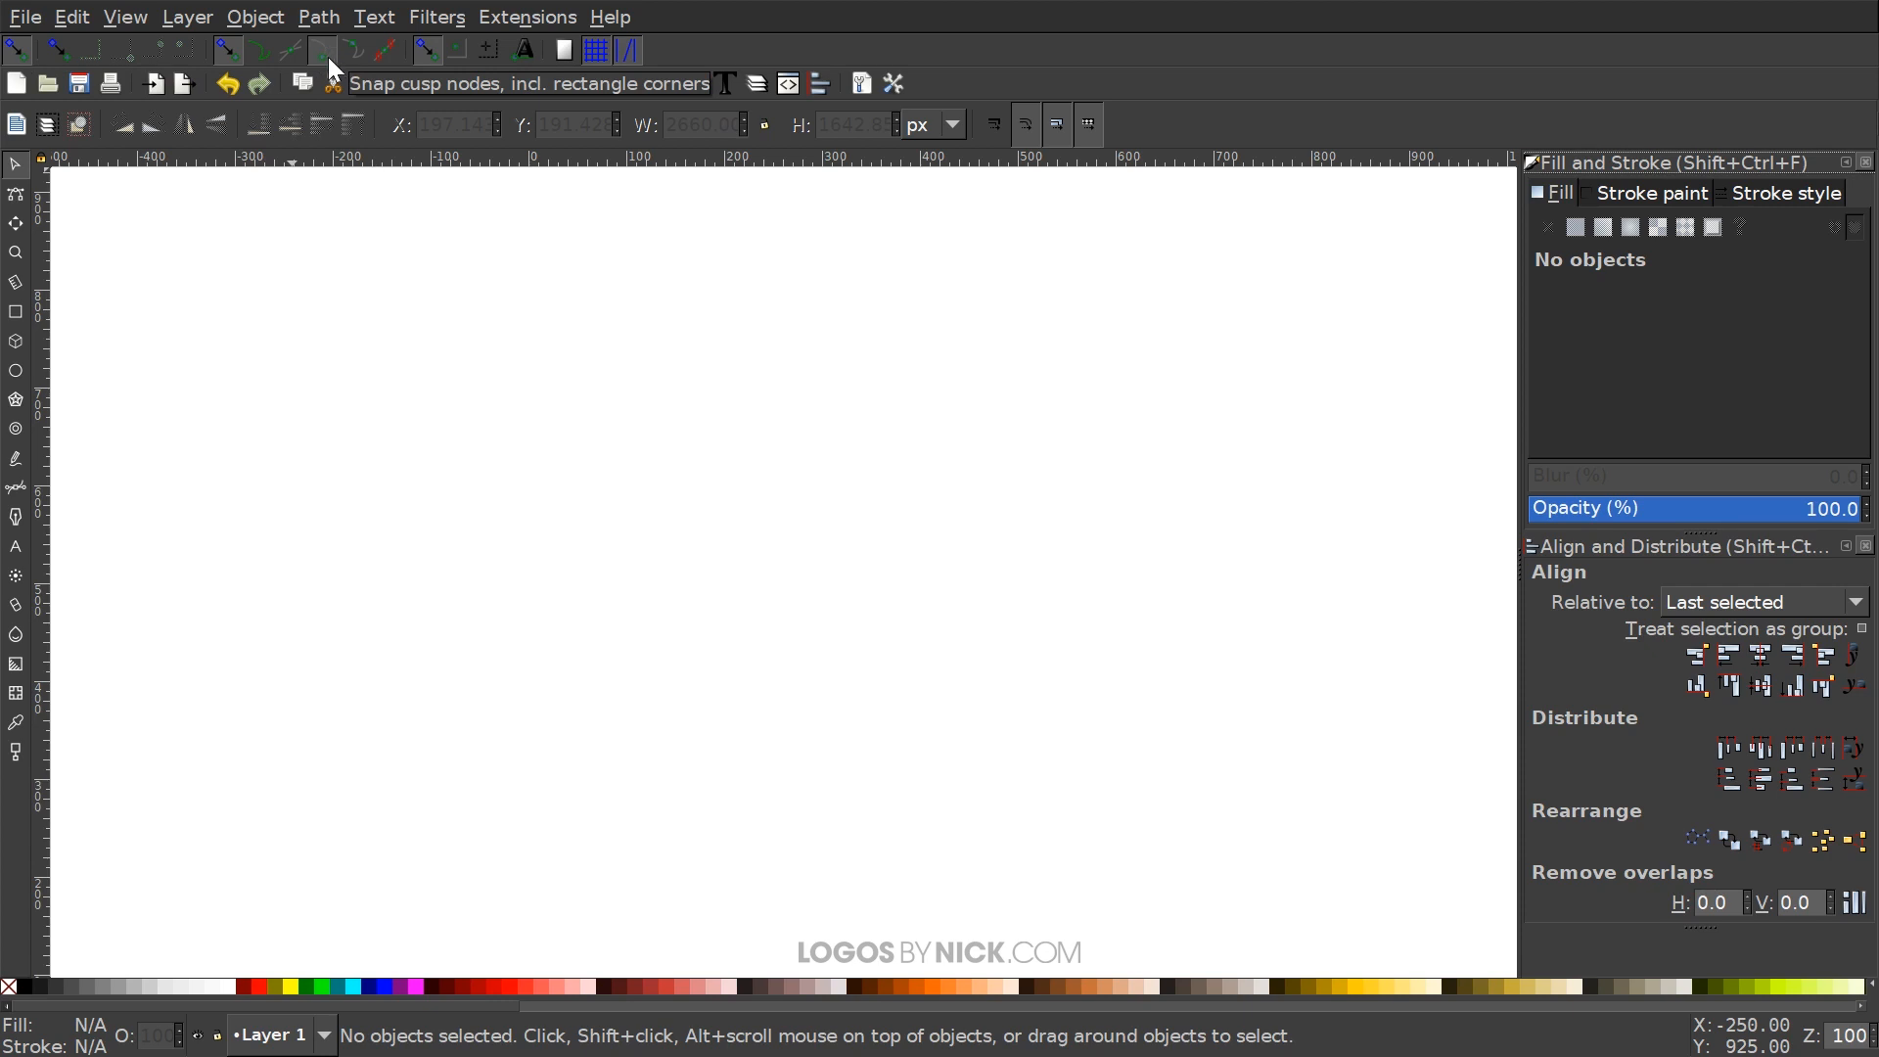
Enable snapping to smooth nodes and reset the canvas zoom to 1:1
click(356, 49)
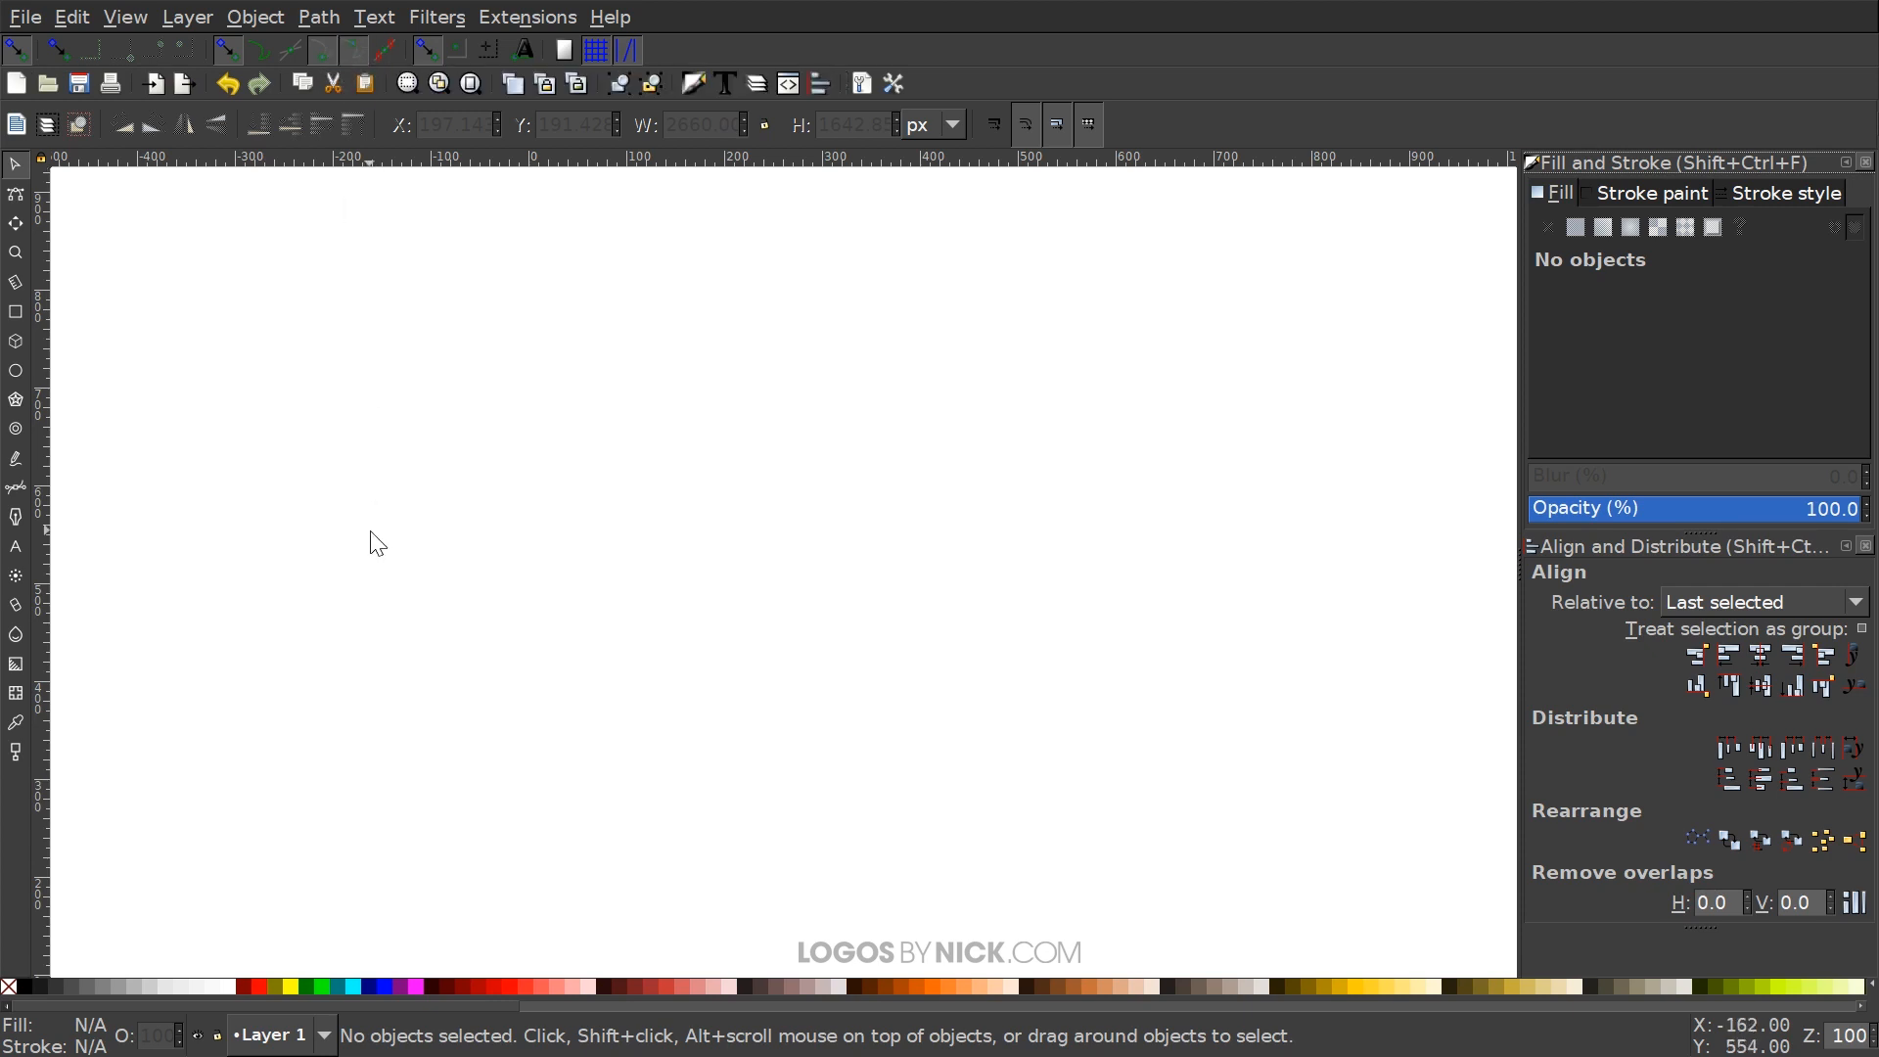
drag(738, 424, 783, 408)
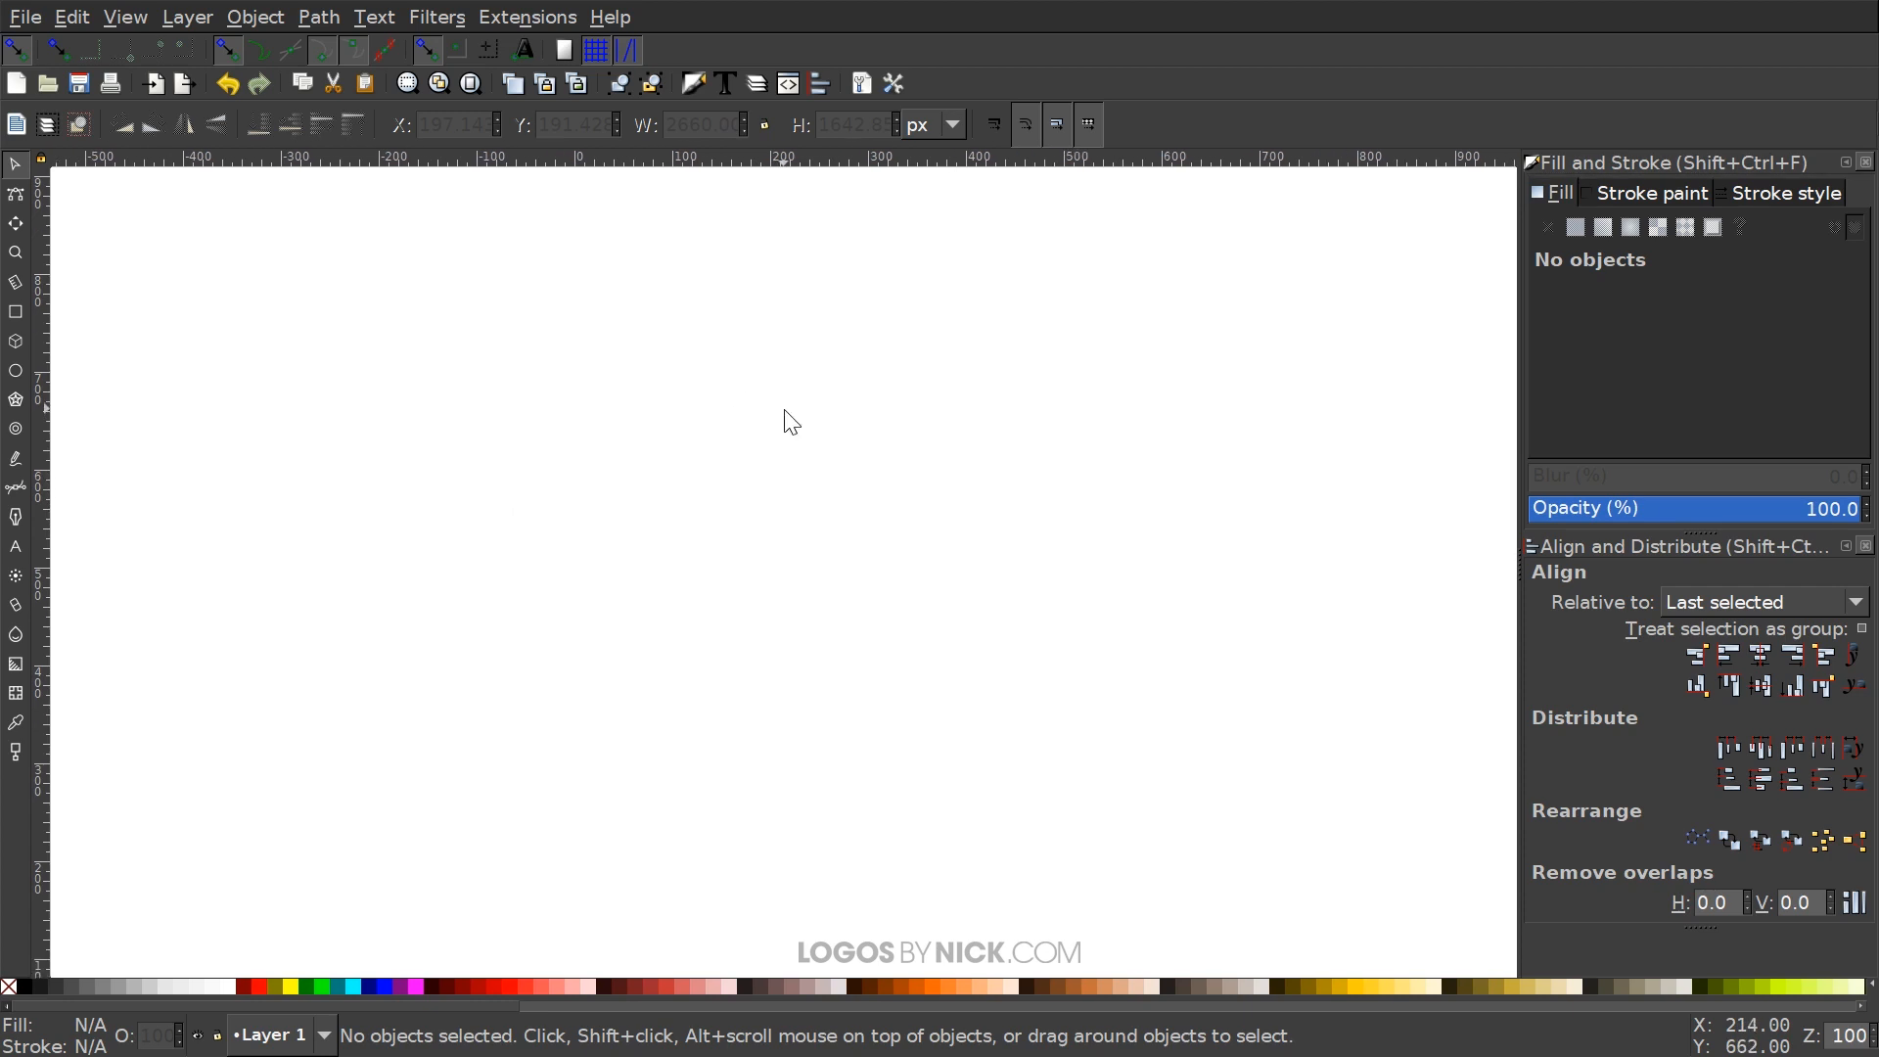
click(128, 16)
mouse_move(289, 54)
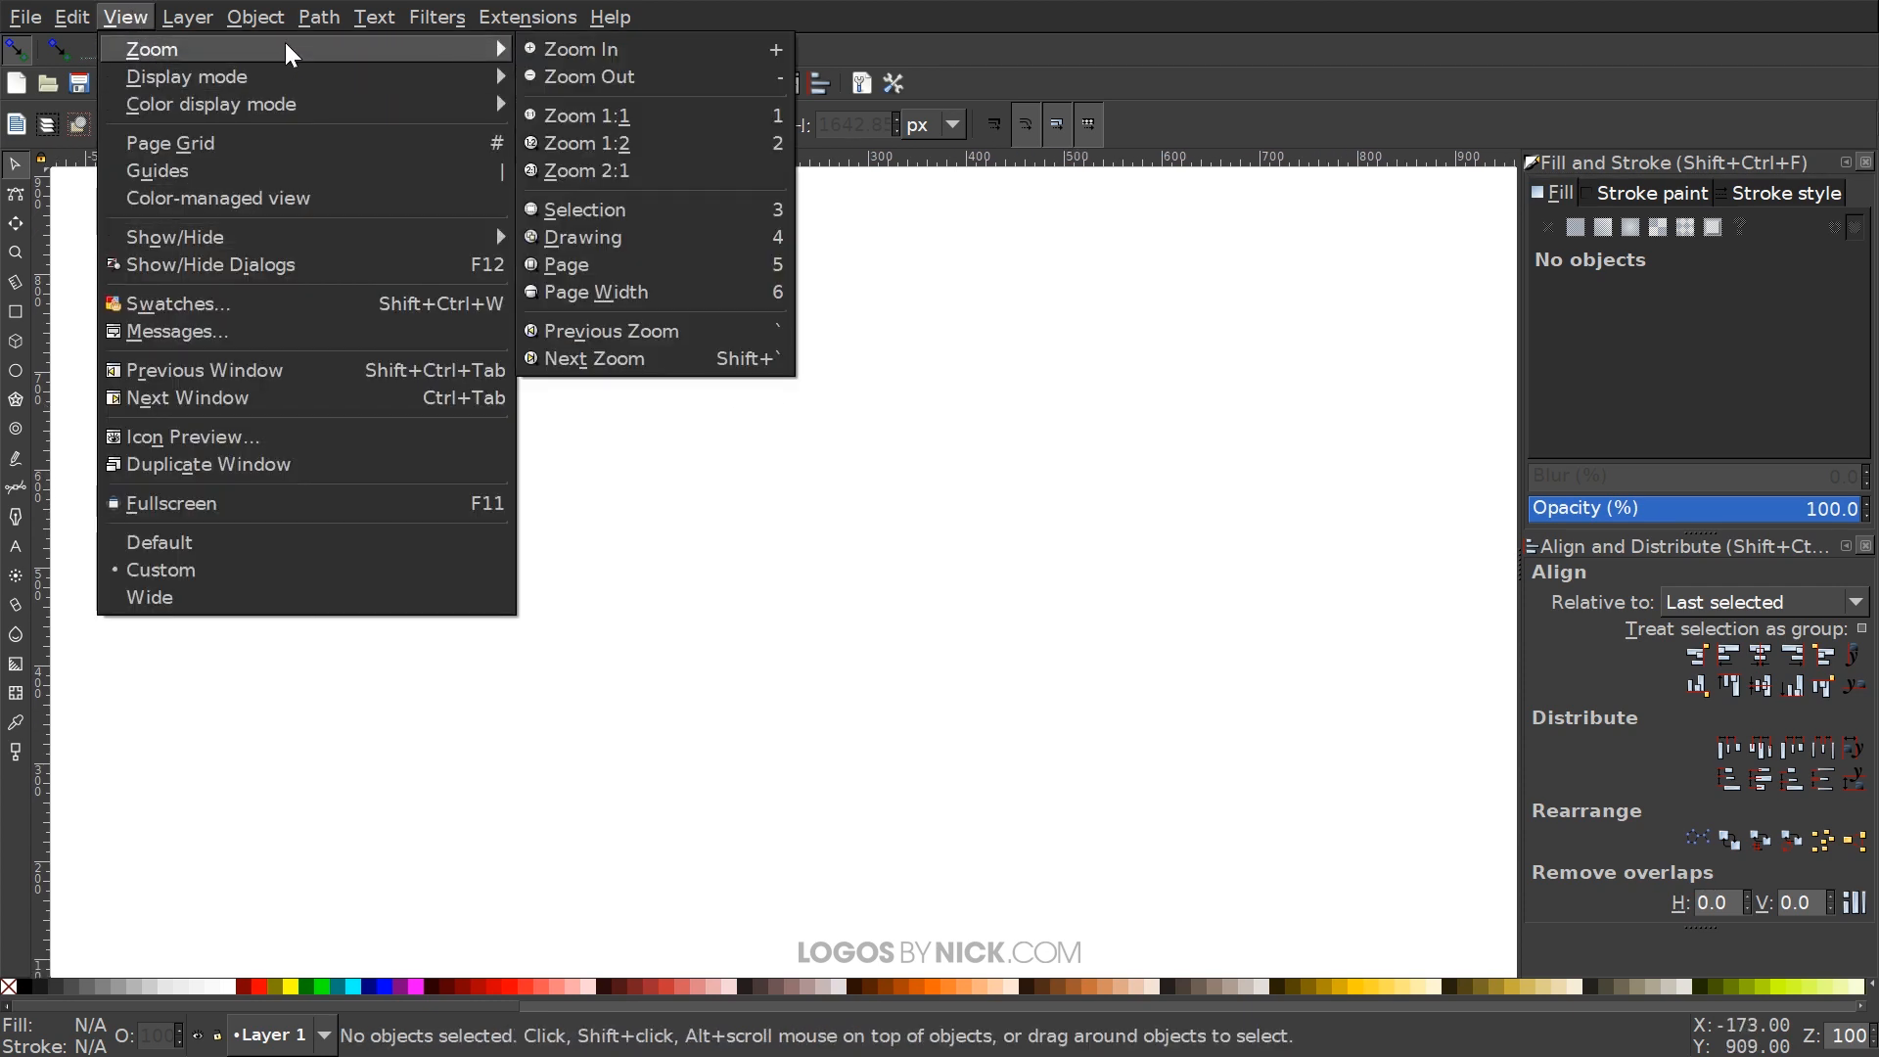
click(650, 118)
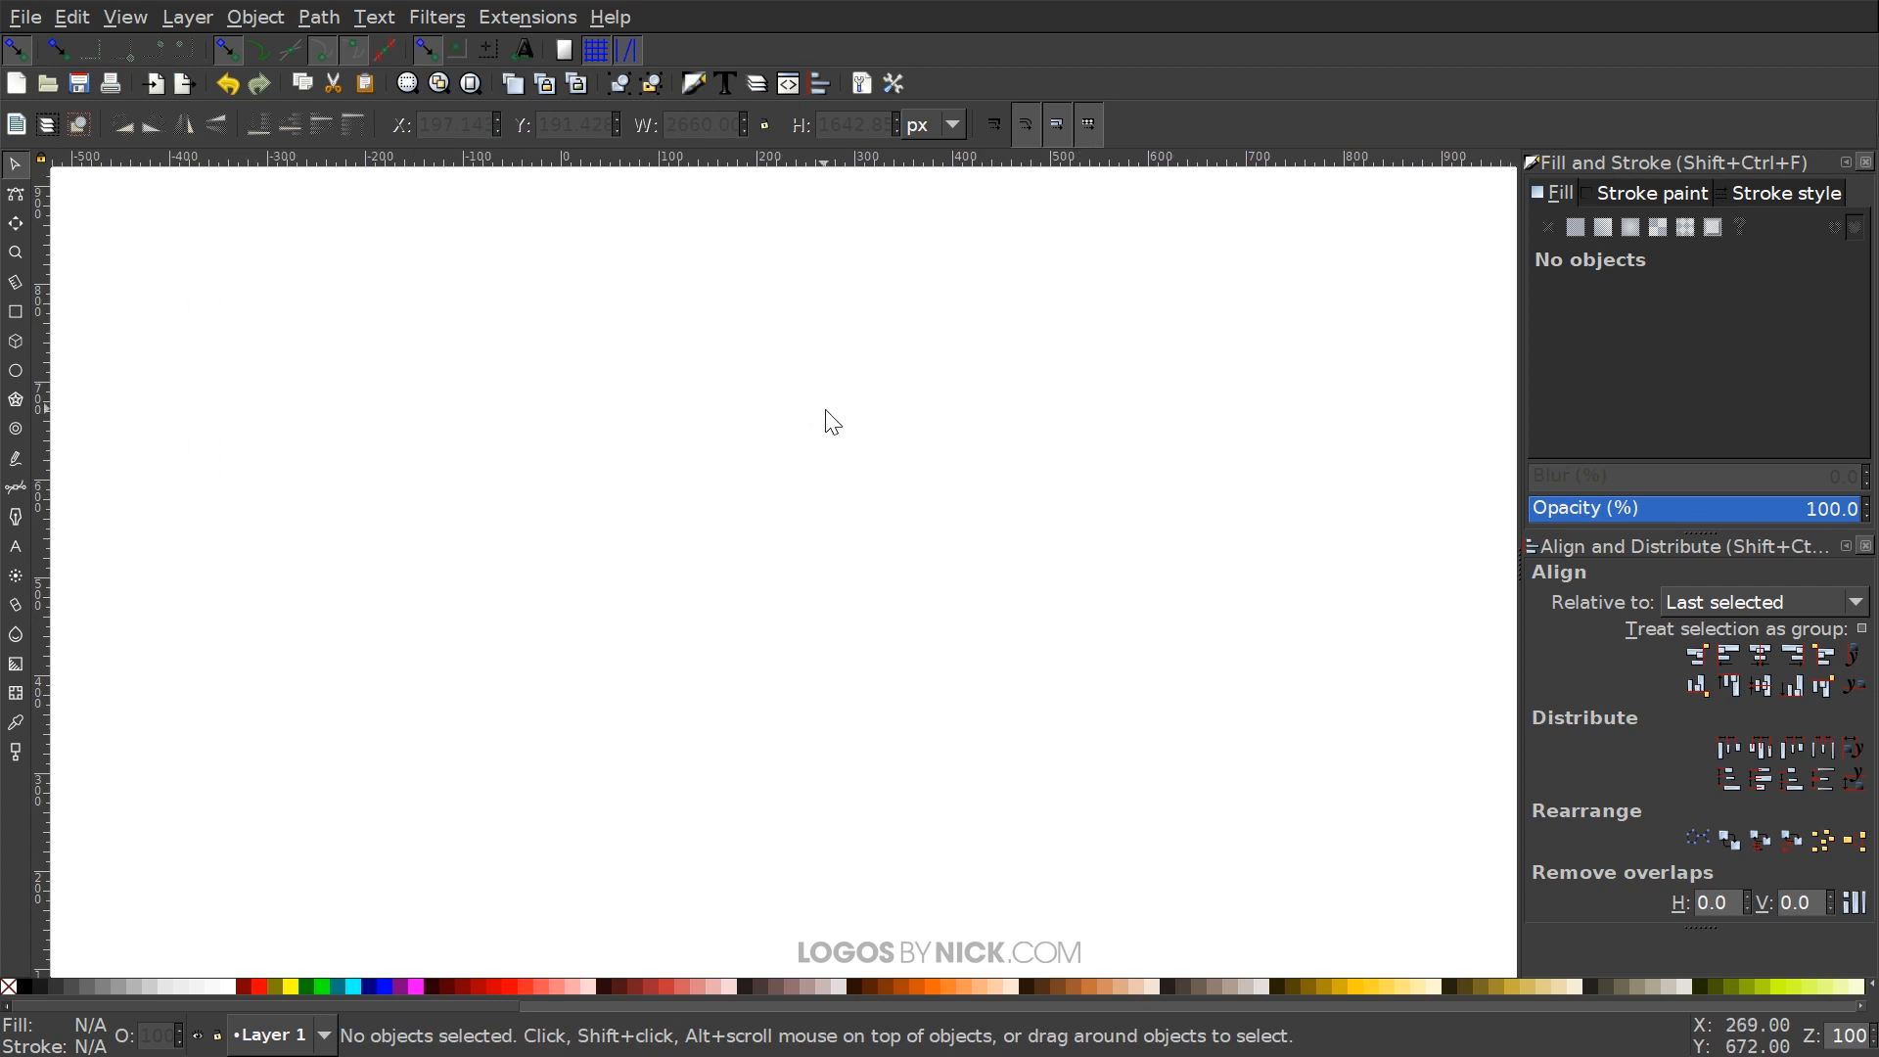
Draw a black circle about 368 px in diameter near the canvas centre and set its opacity to 50%
click(15, 370)
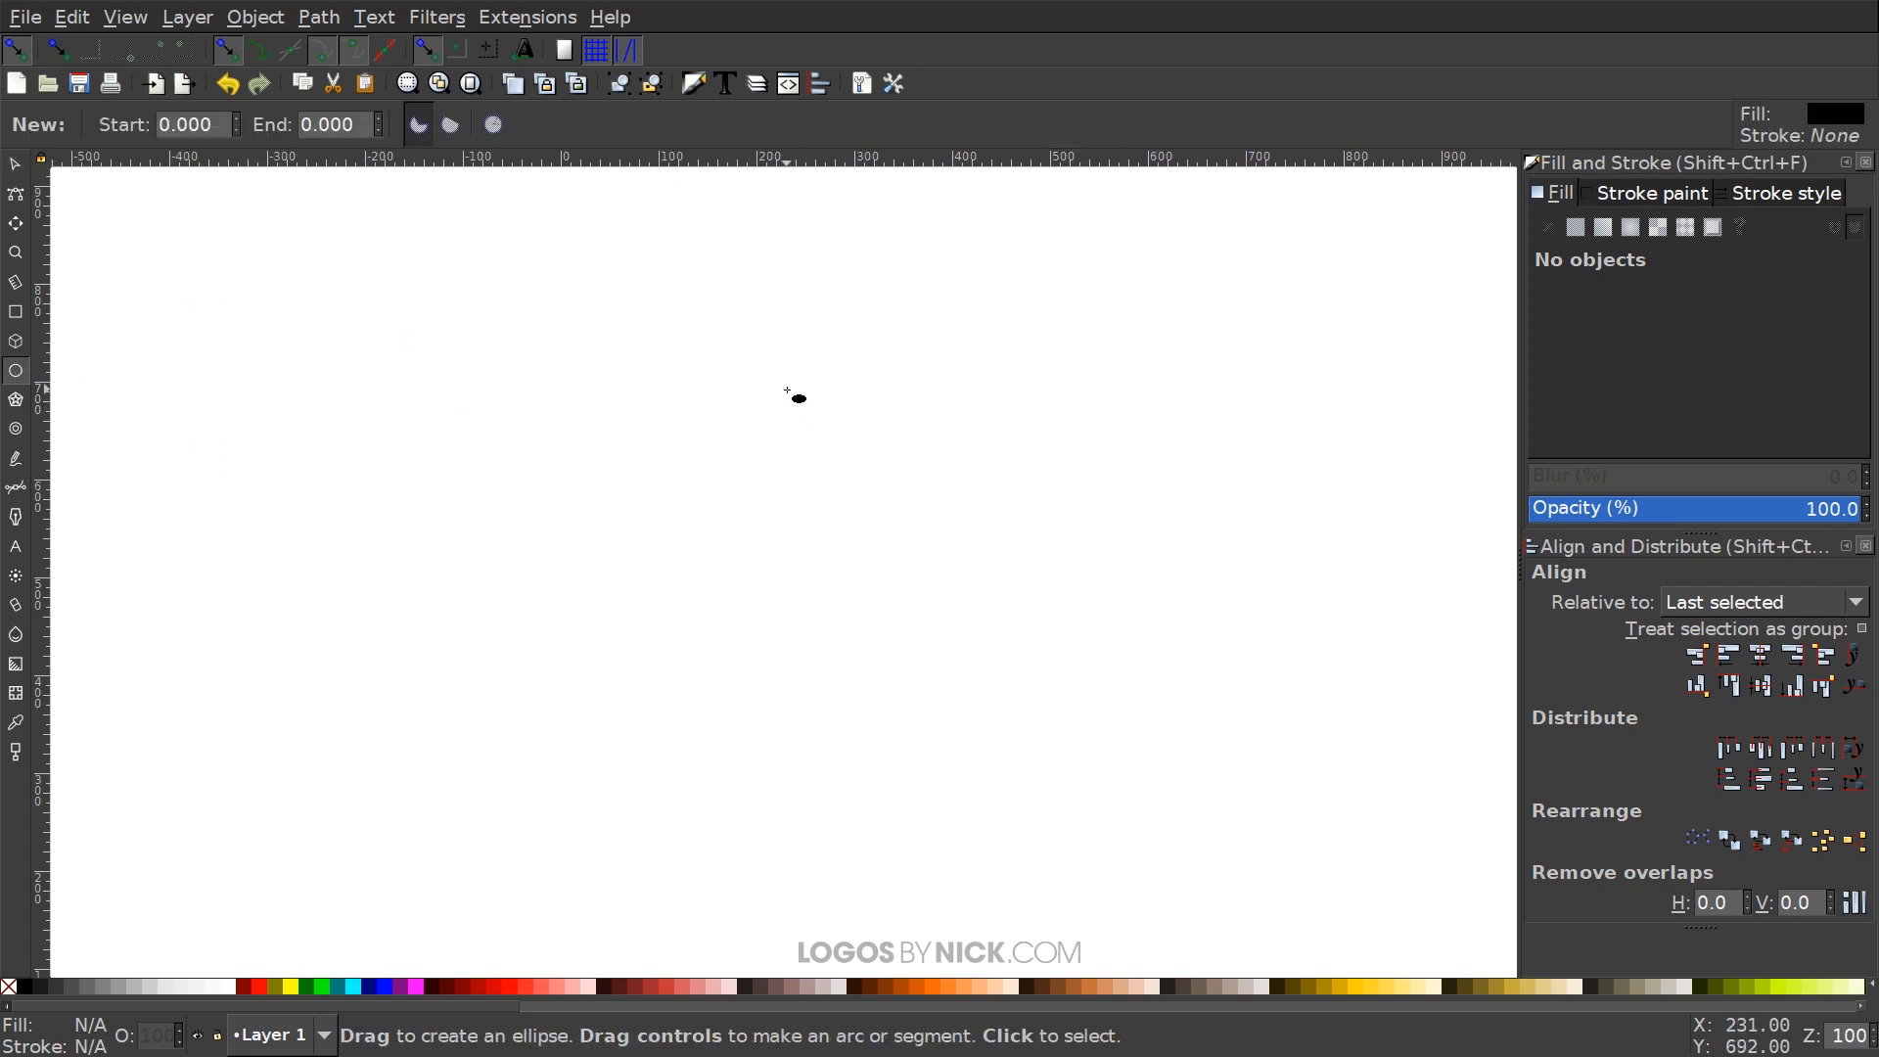
mouse_move(783, 467)
mouse_down()
mouse_move(872, 529)
mouse_move(968, 647)
mouse_up()
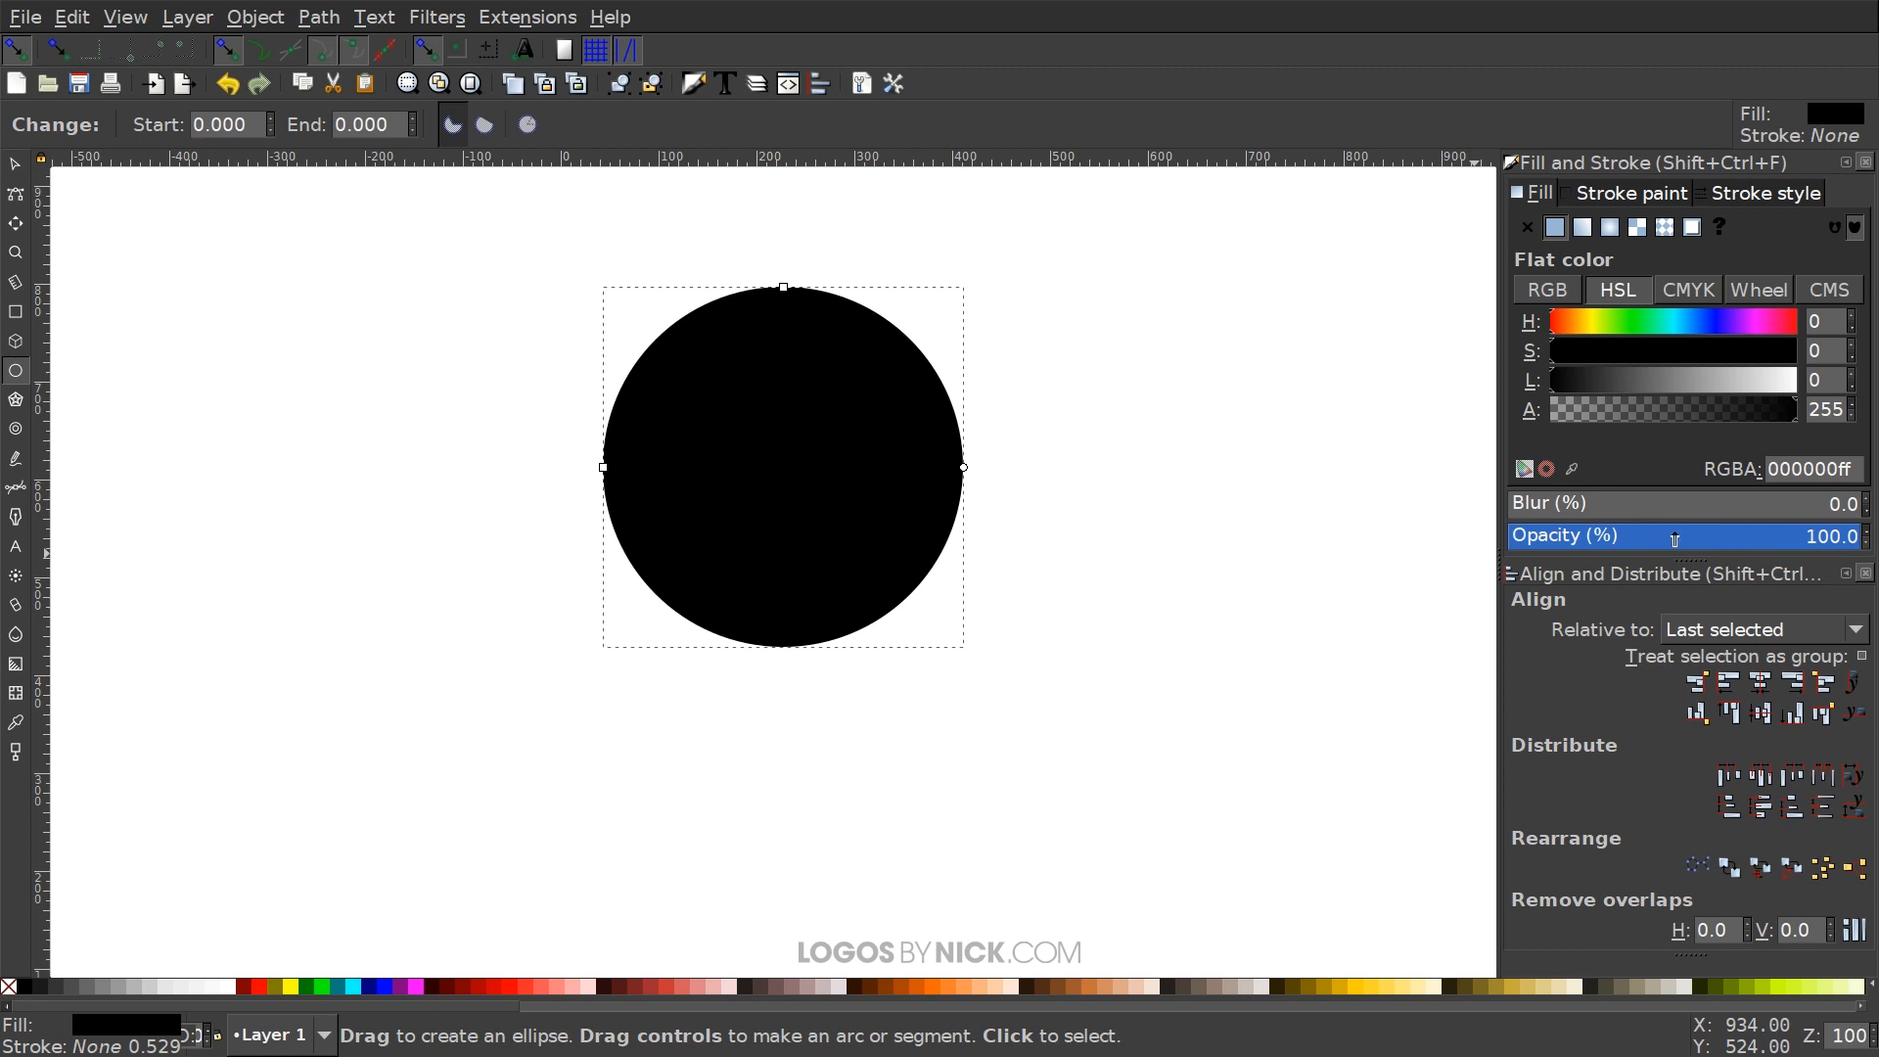
mouse_move(1675, 539)
mouse_down()
mouse_move(1708, 544)
mouse_move(1685, 549)
mouse_up()
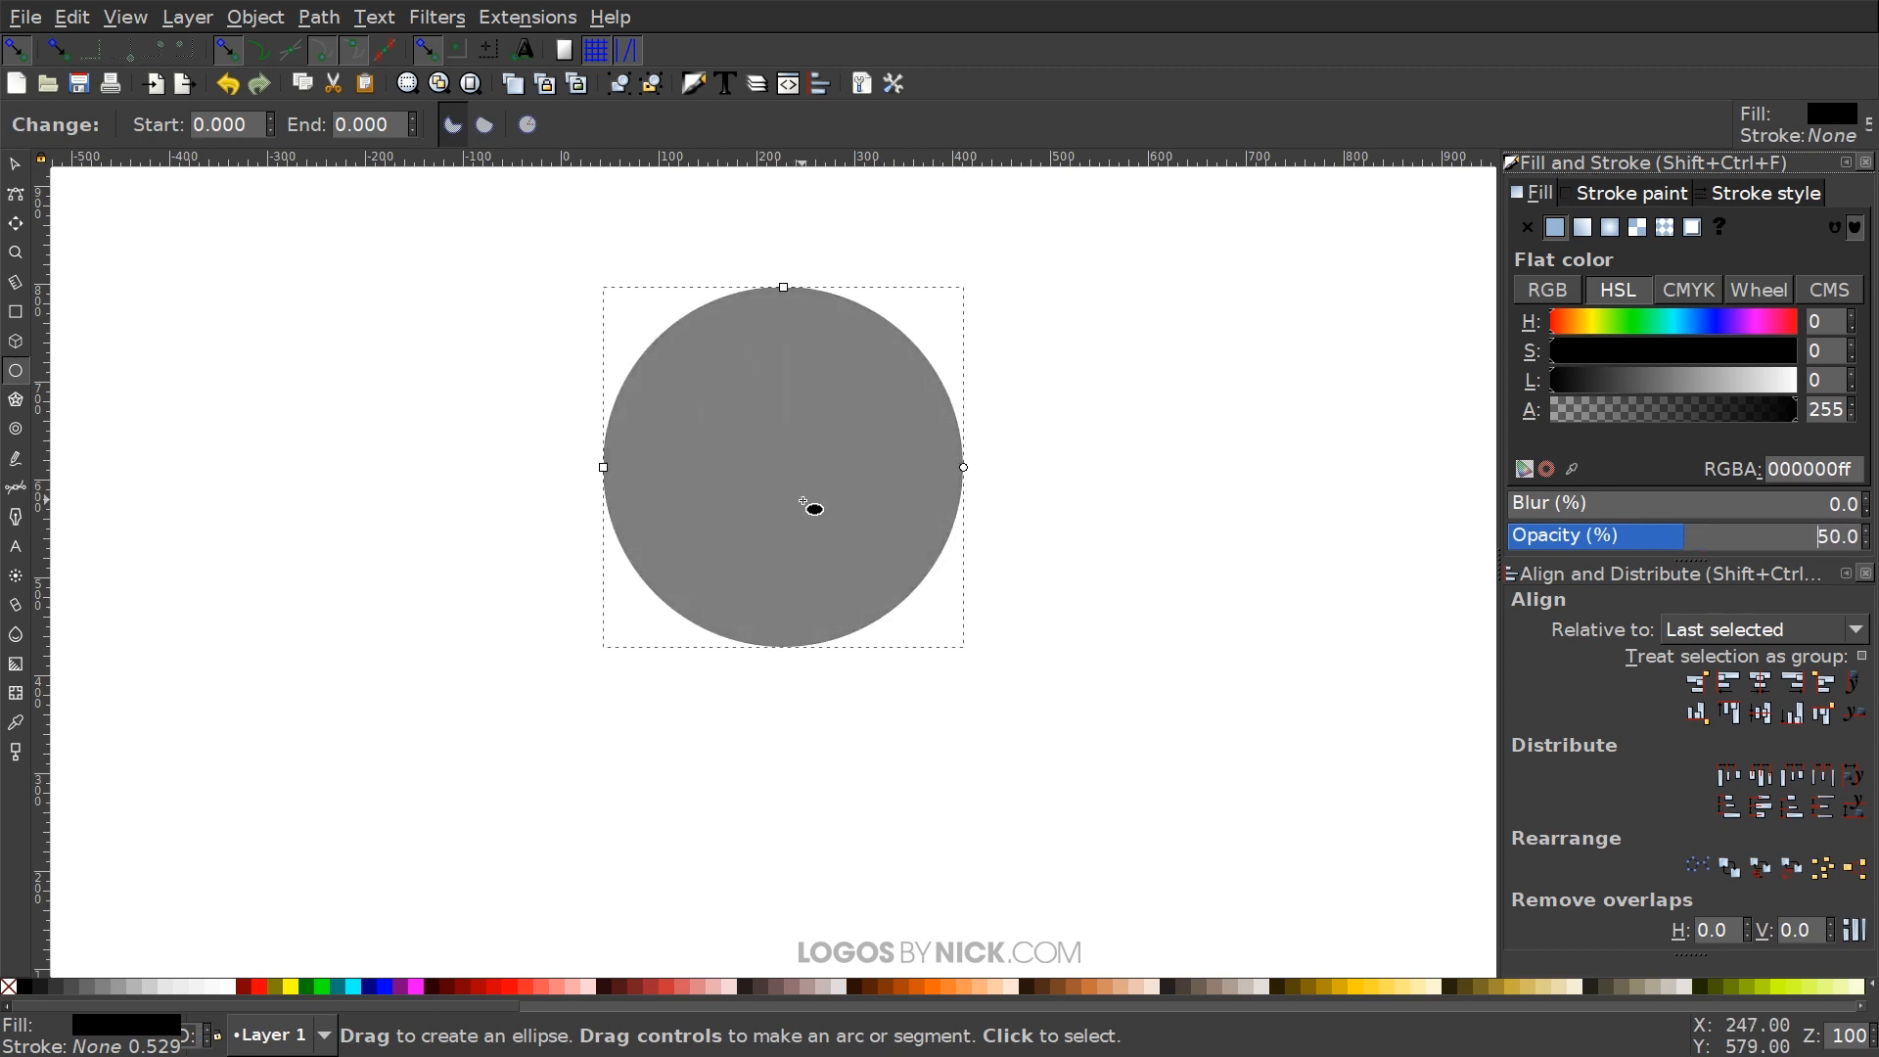
Move the circle to about X 15, Y 363 px and convert it from an object to a path
click(15, 164)
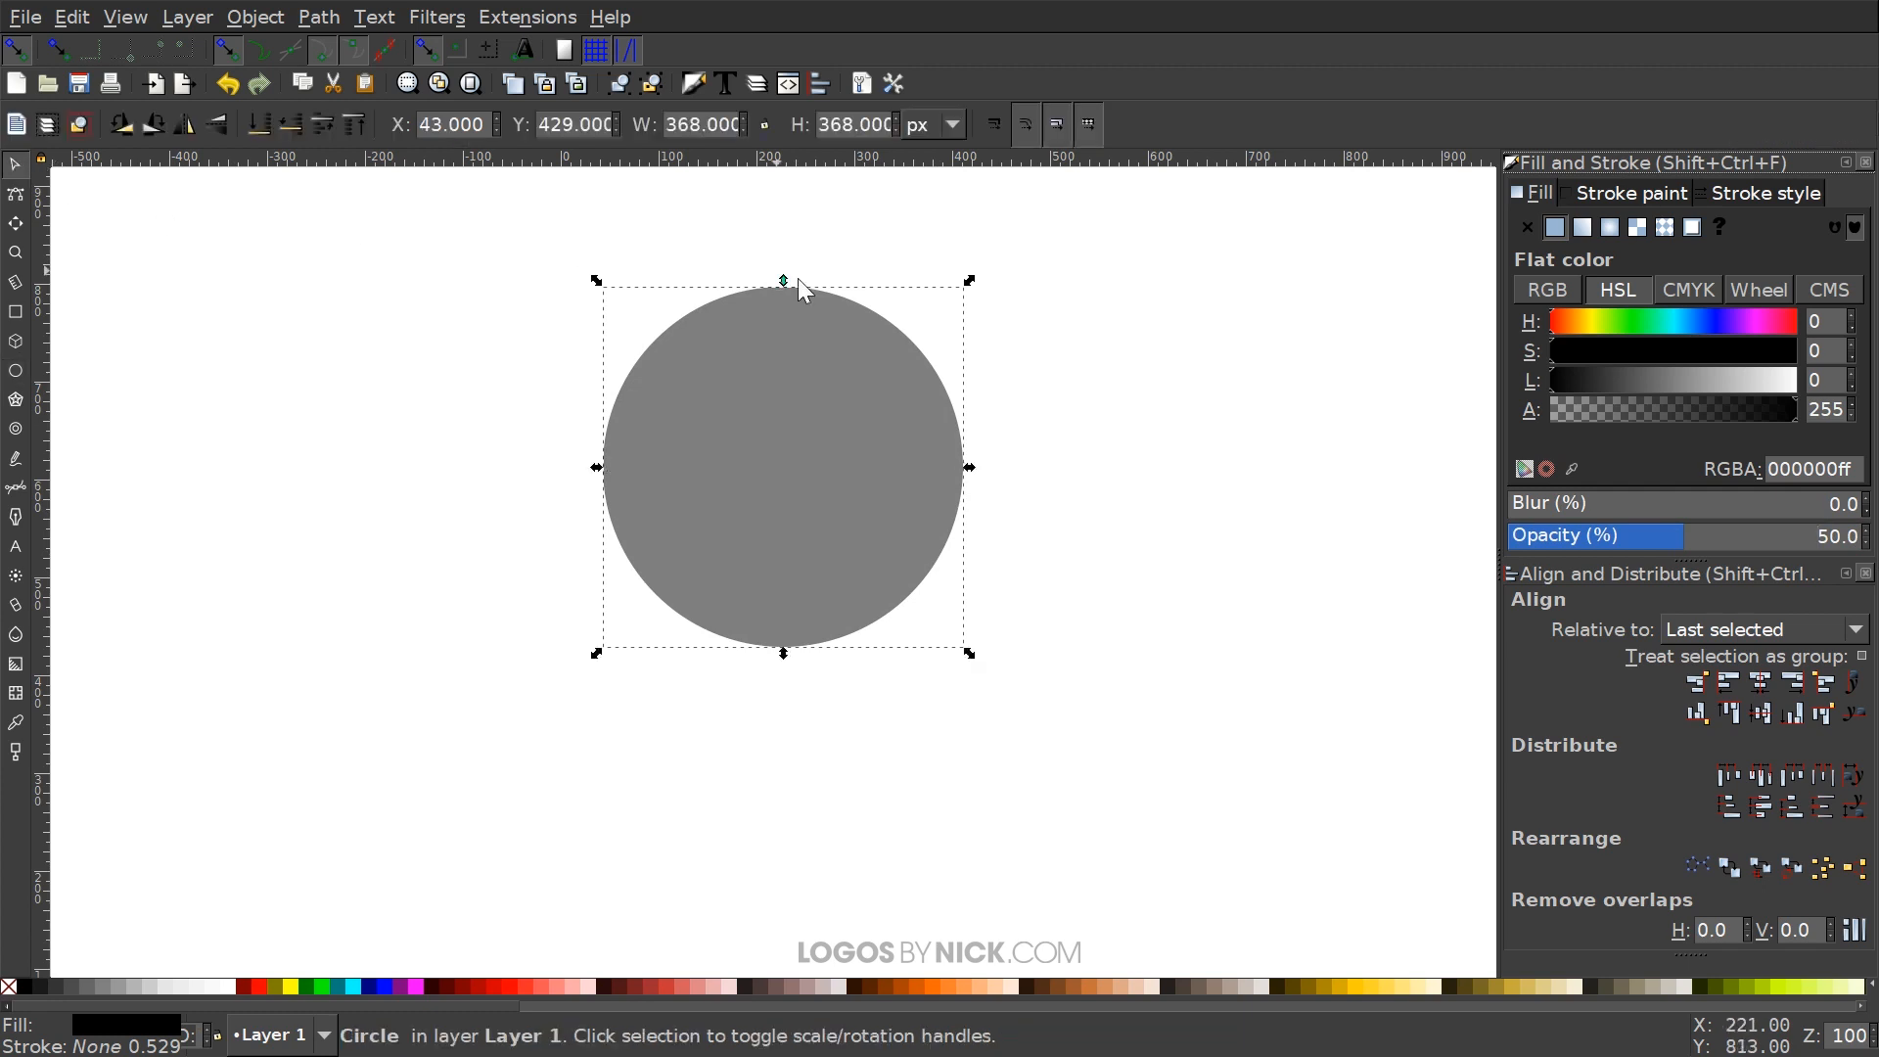
drag(897, 407, 870, 472)
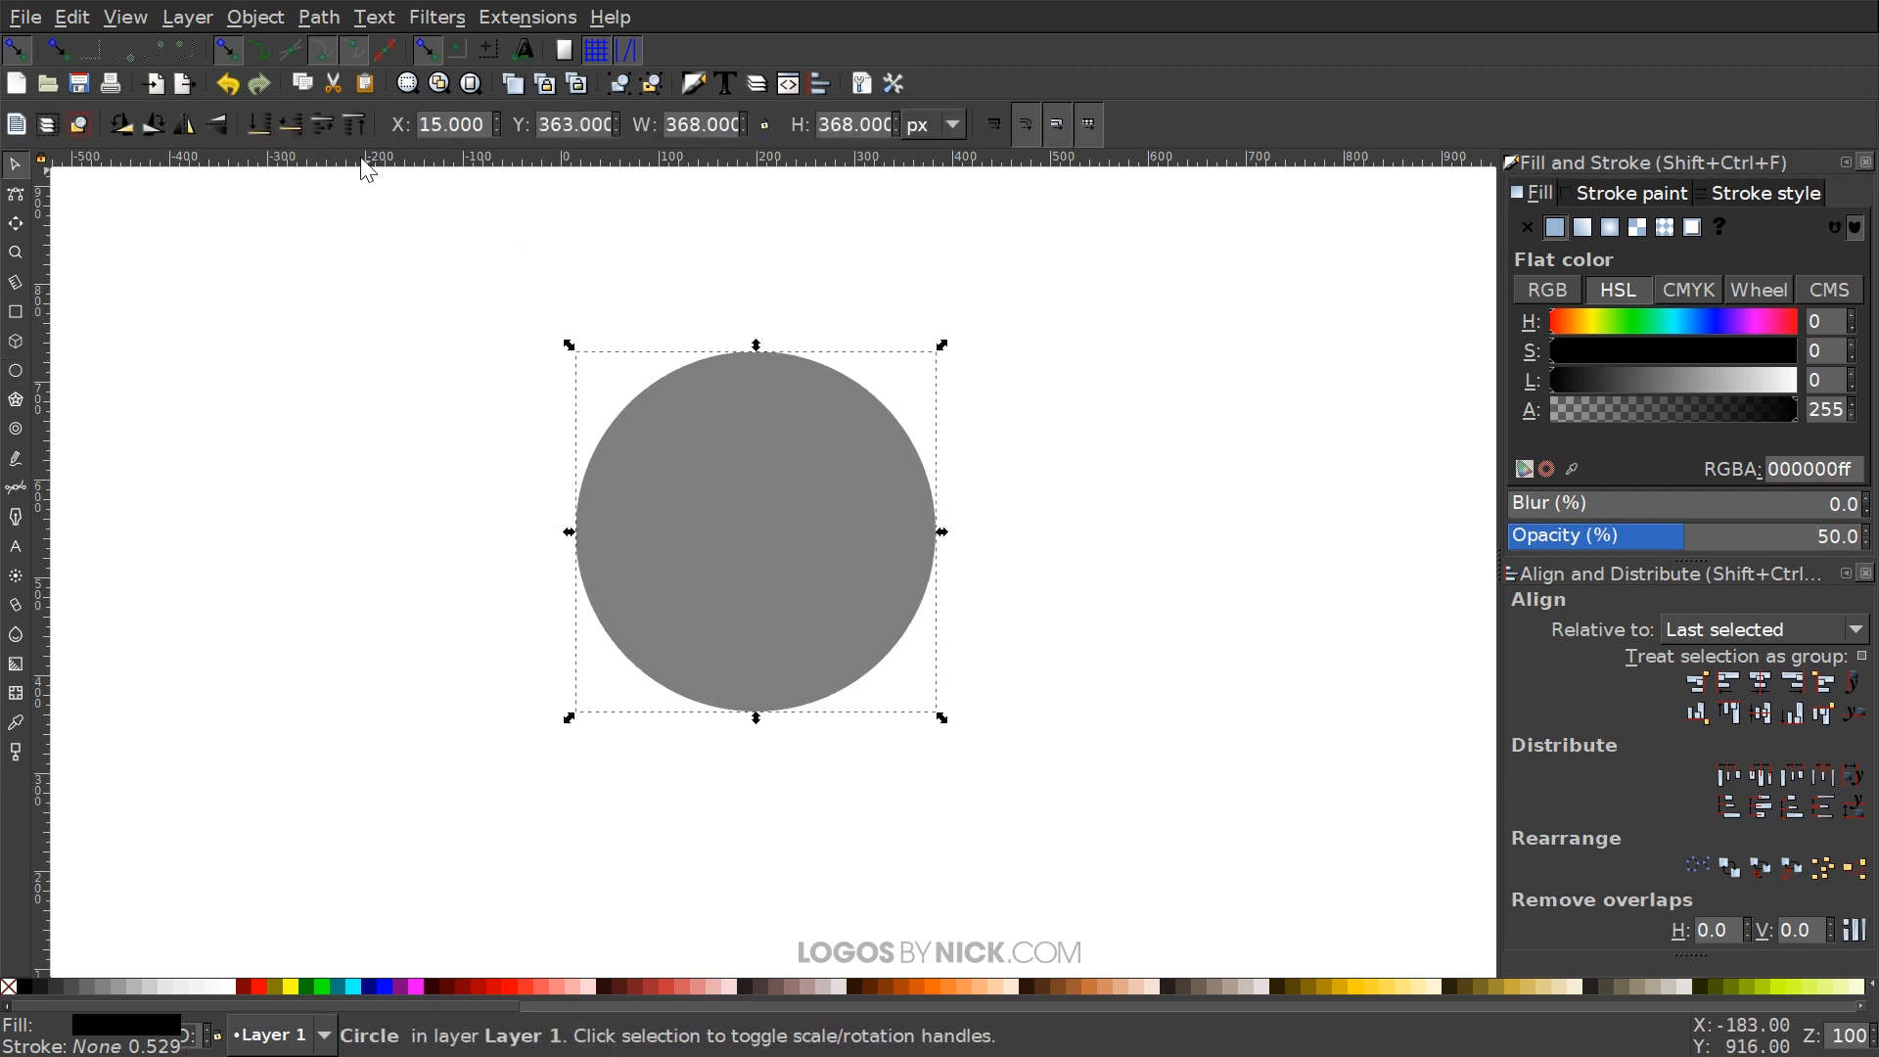
click(326, 18)
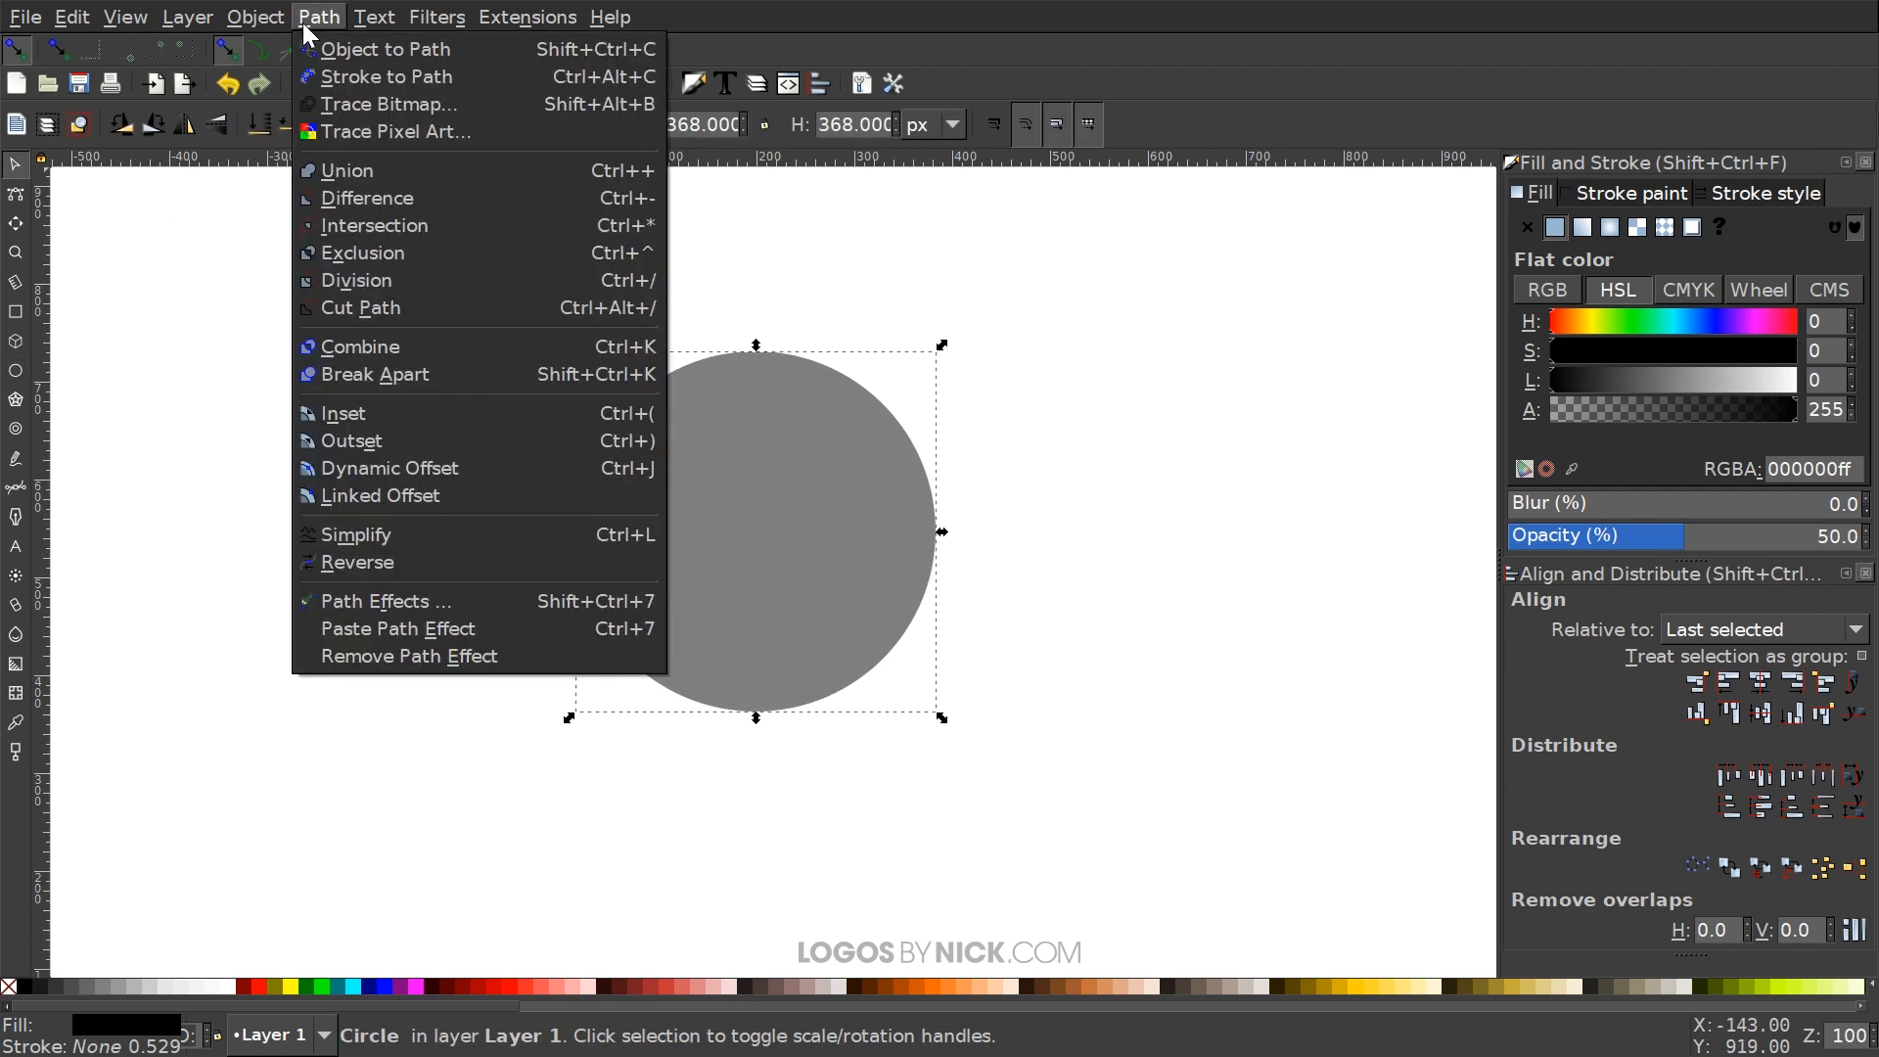
click(358, 50)
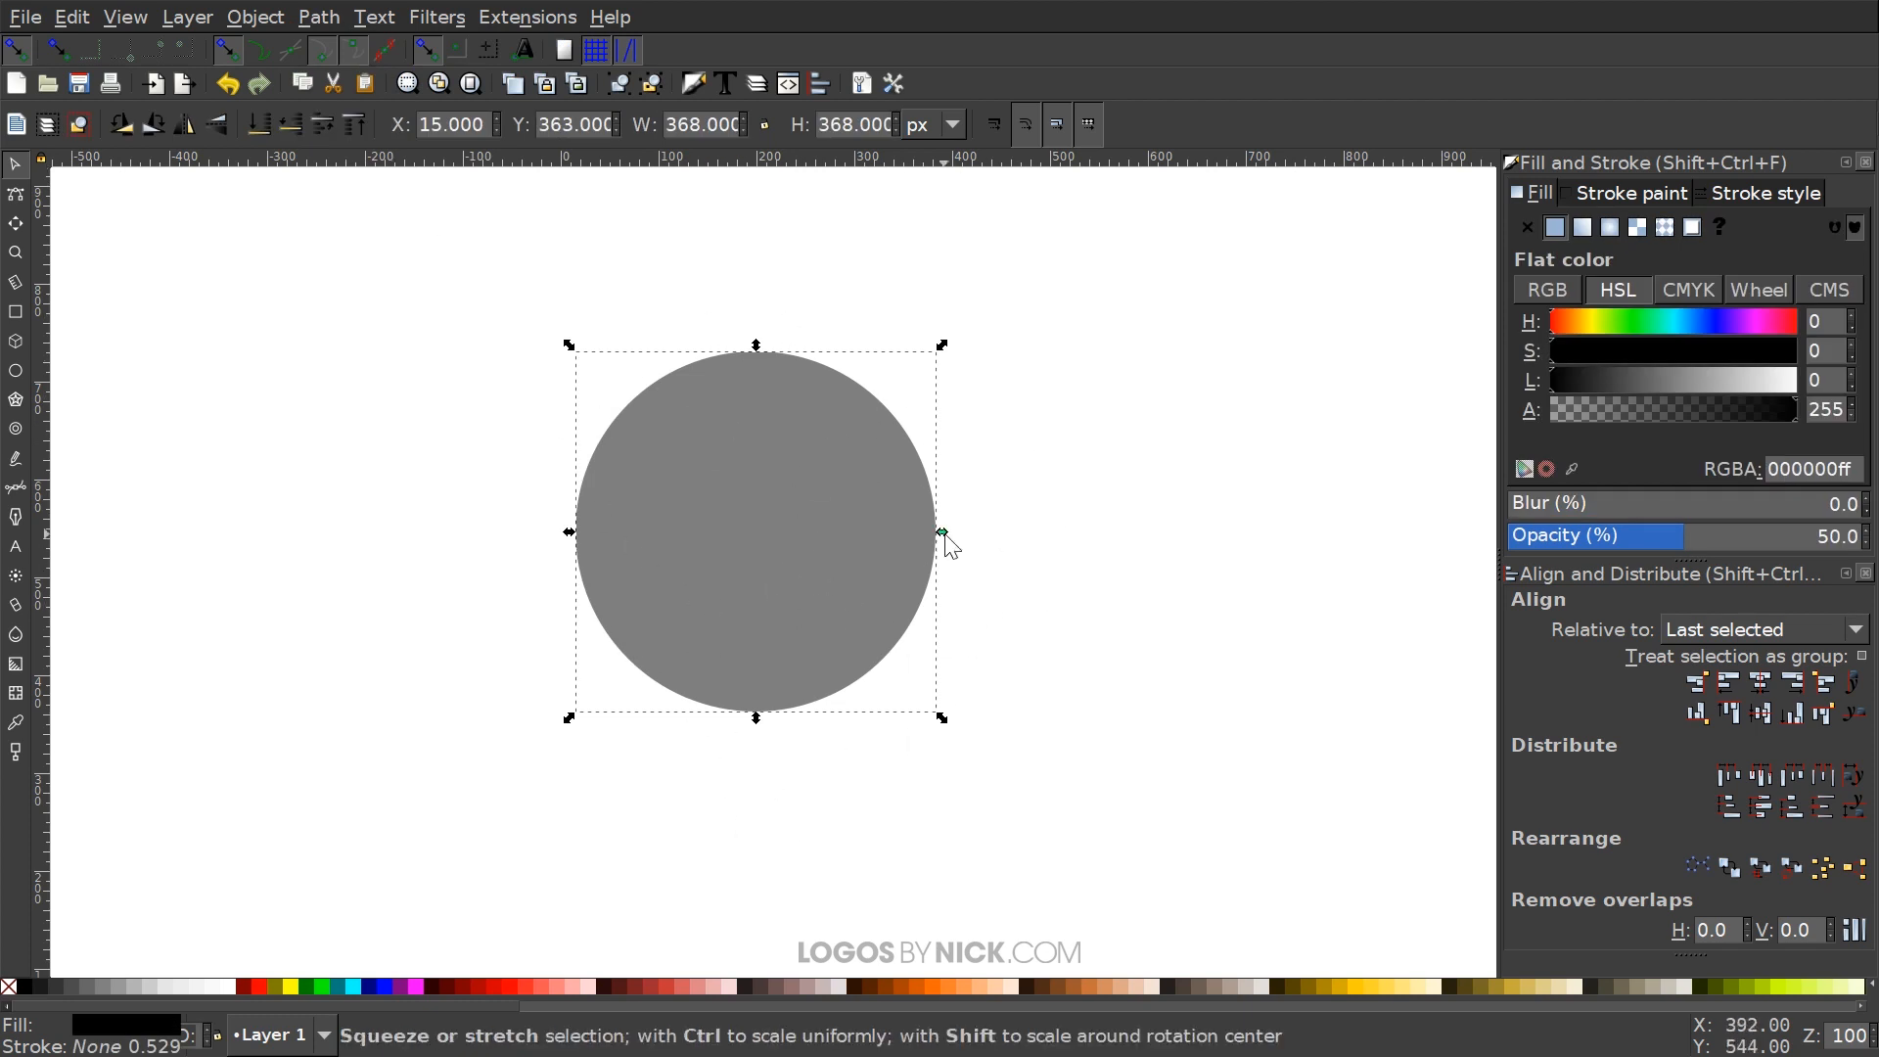
Remove the circle's fill and give it a black stroke 10 px wide
click(10, 988)
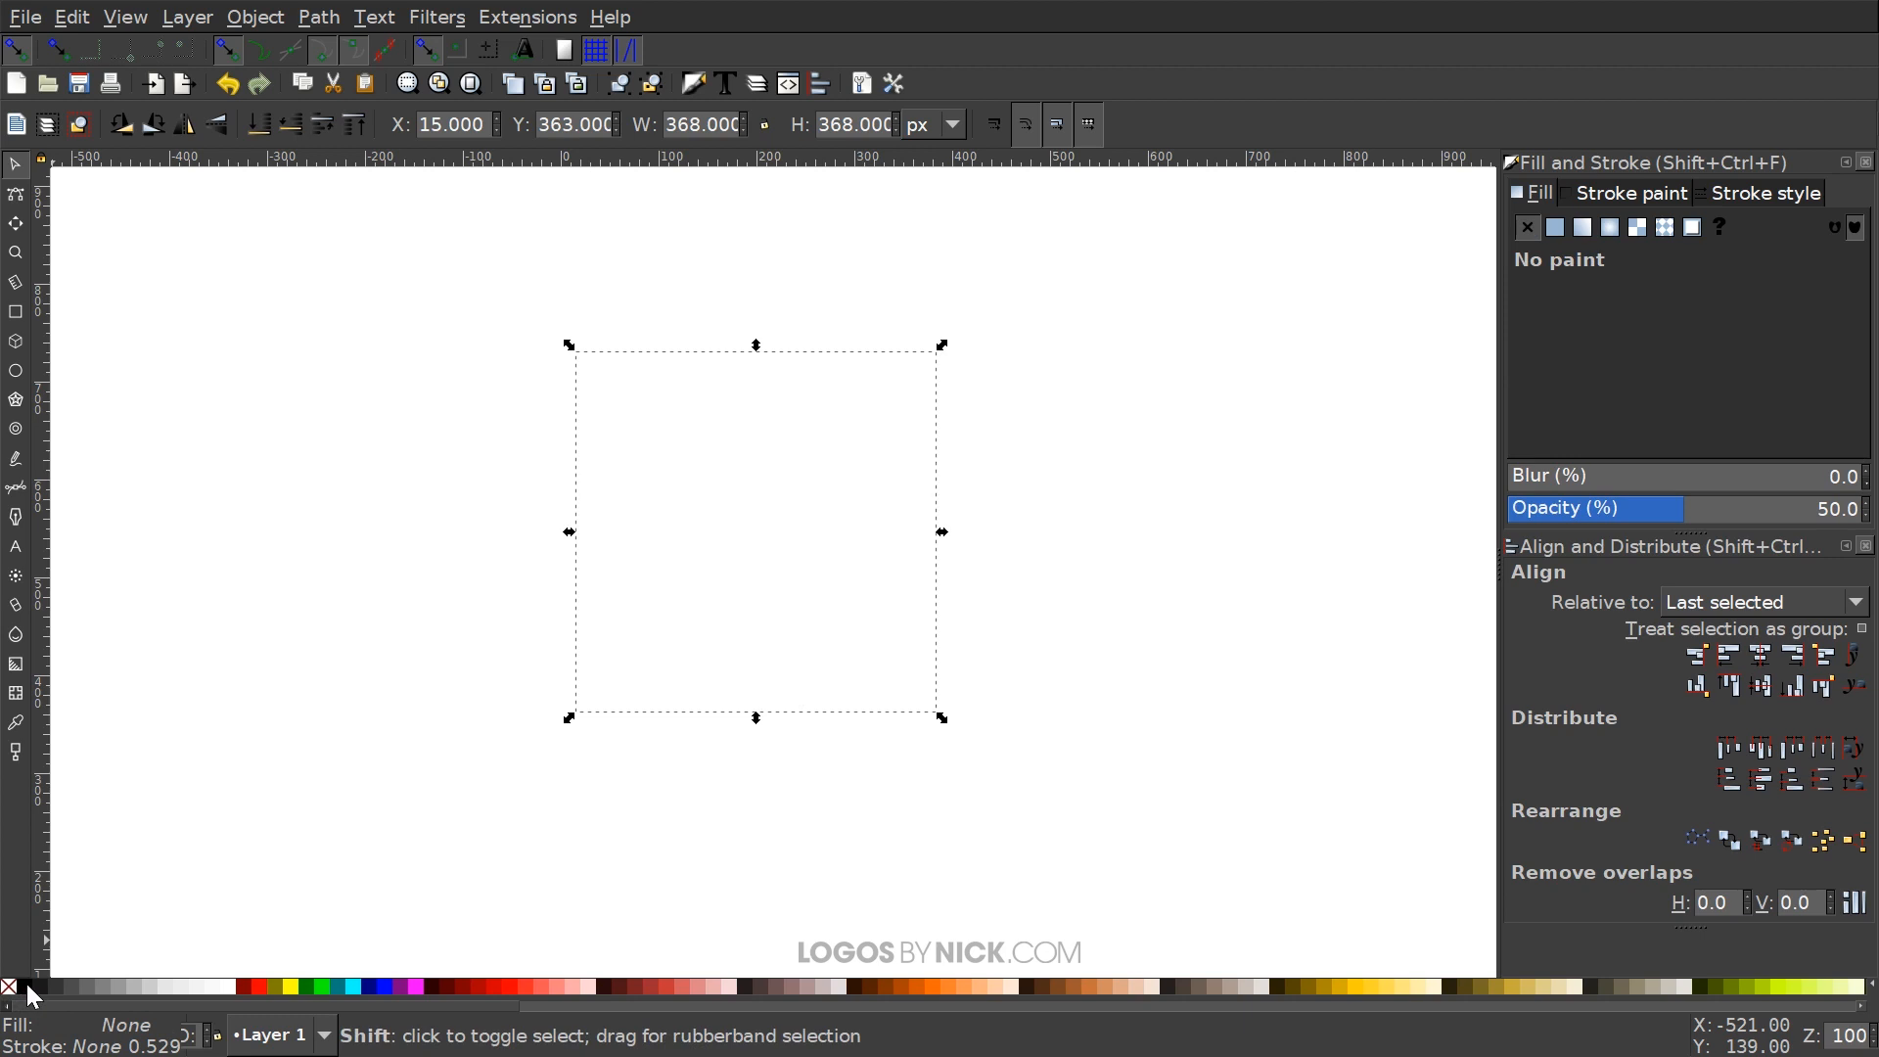
shift+click(27, 987)
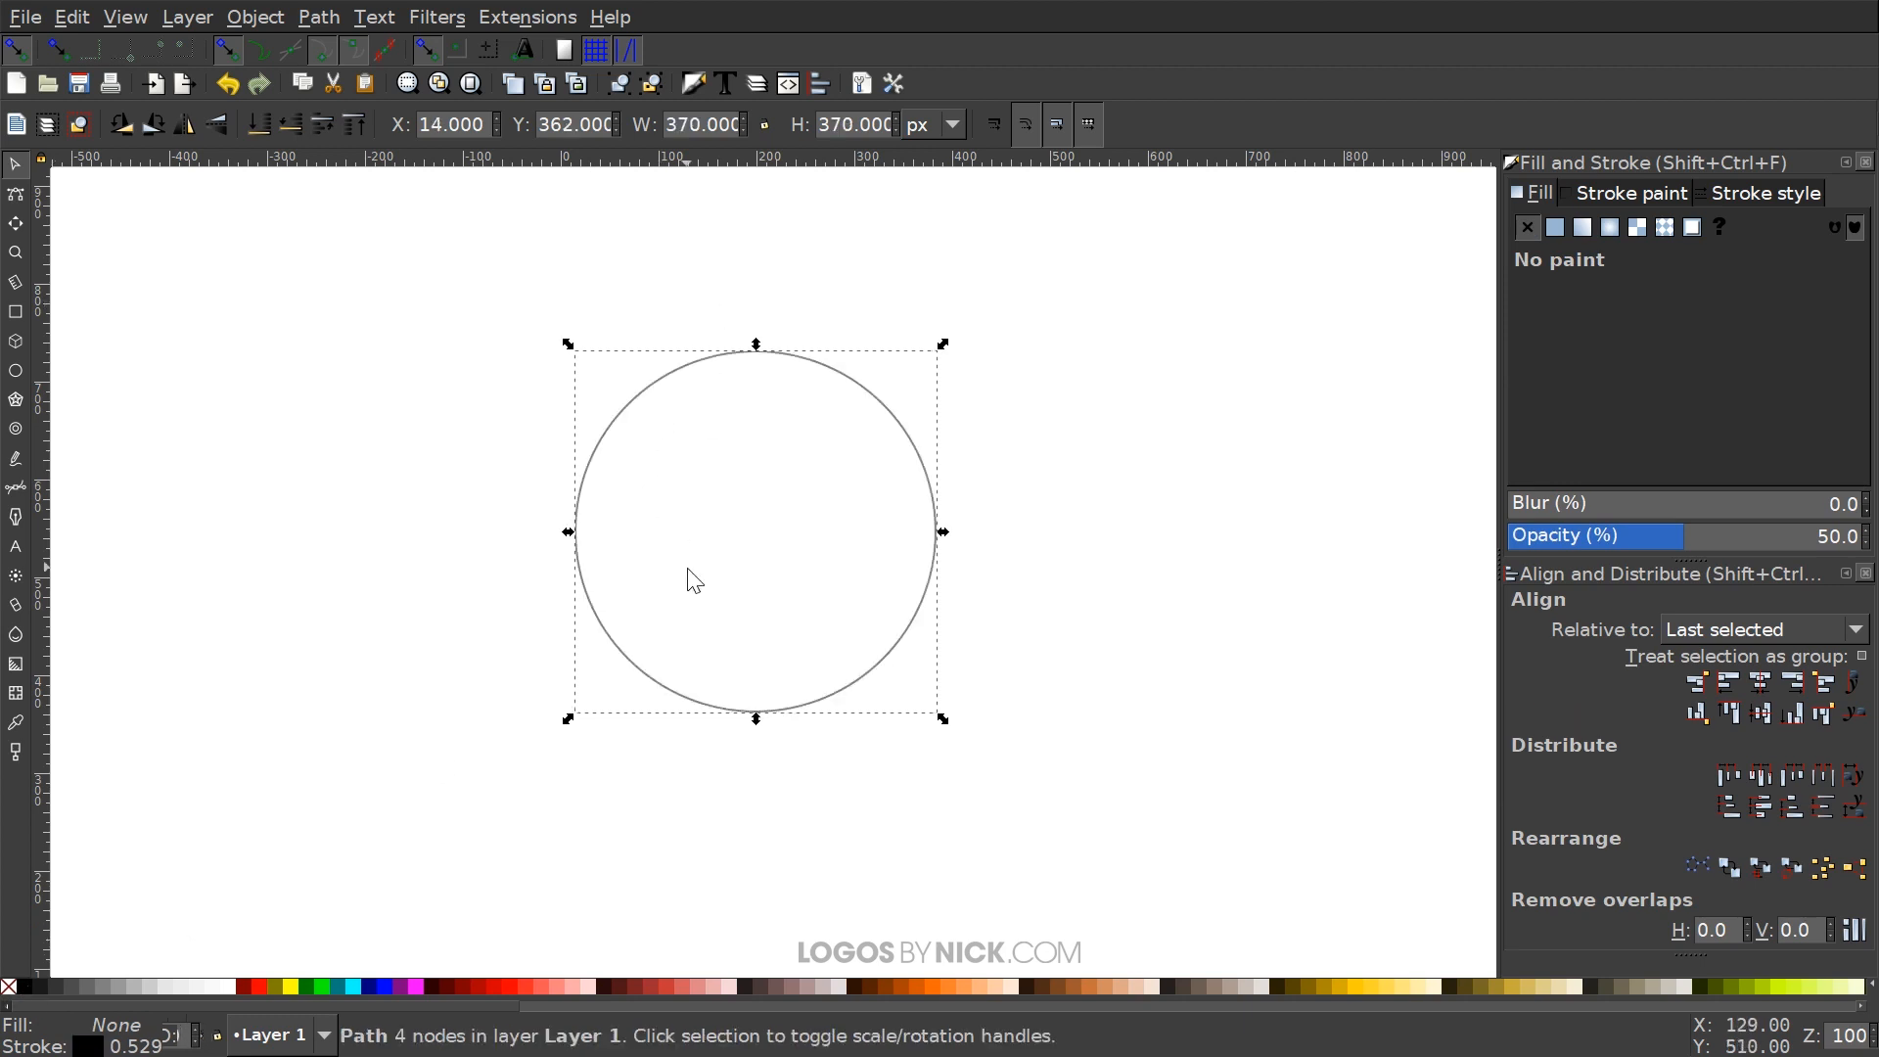
click(1759, 190)
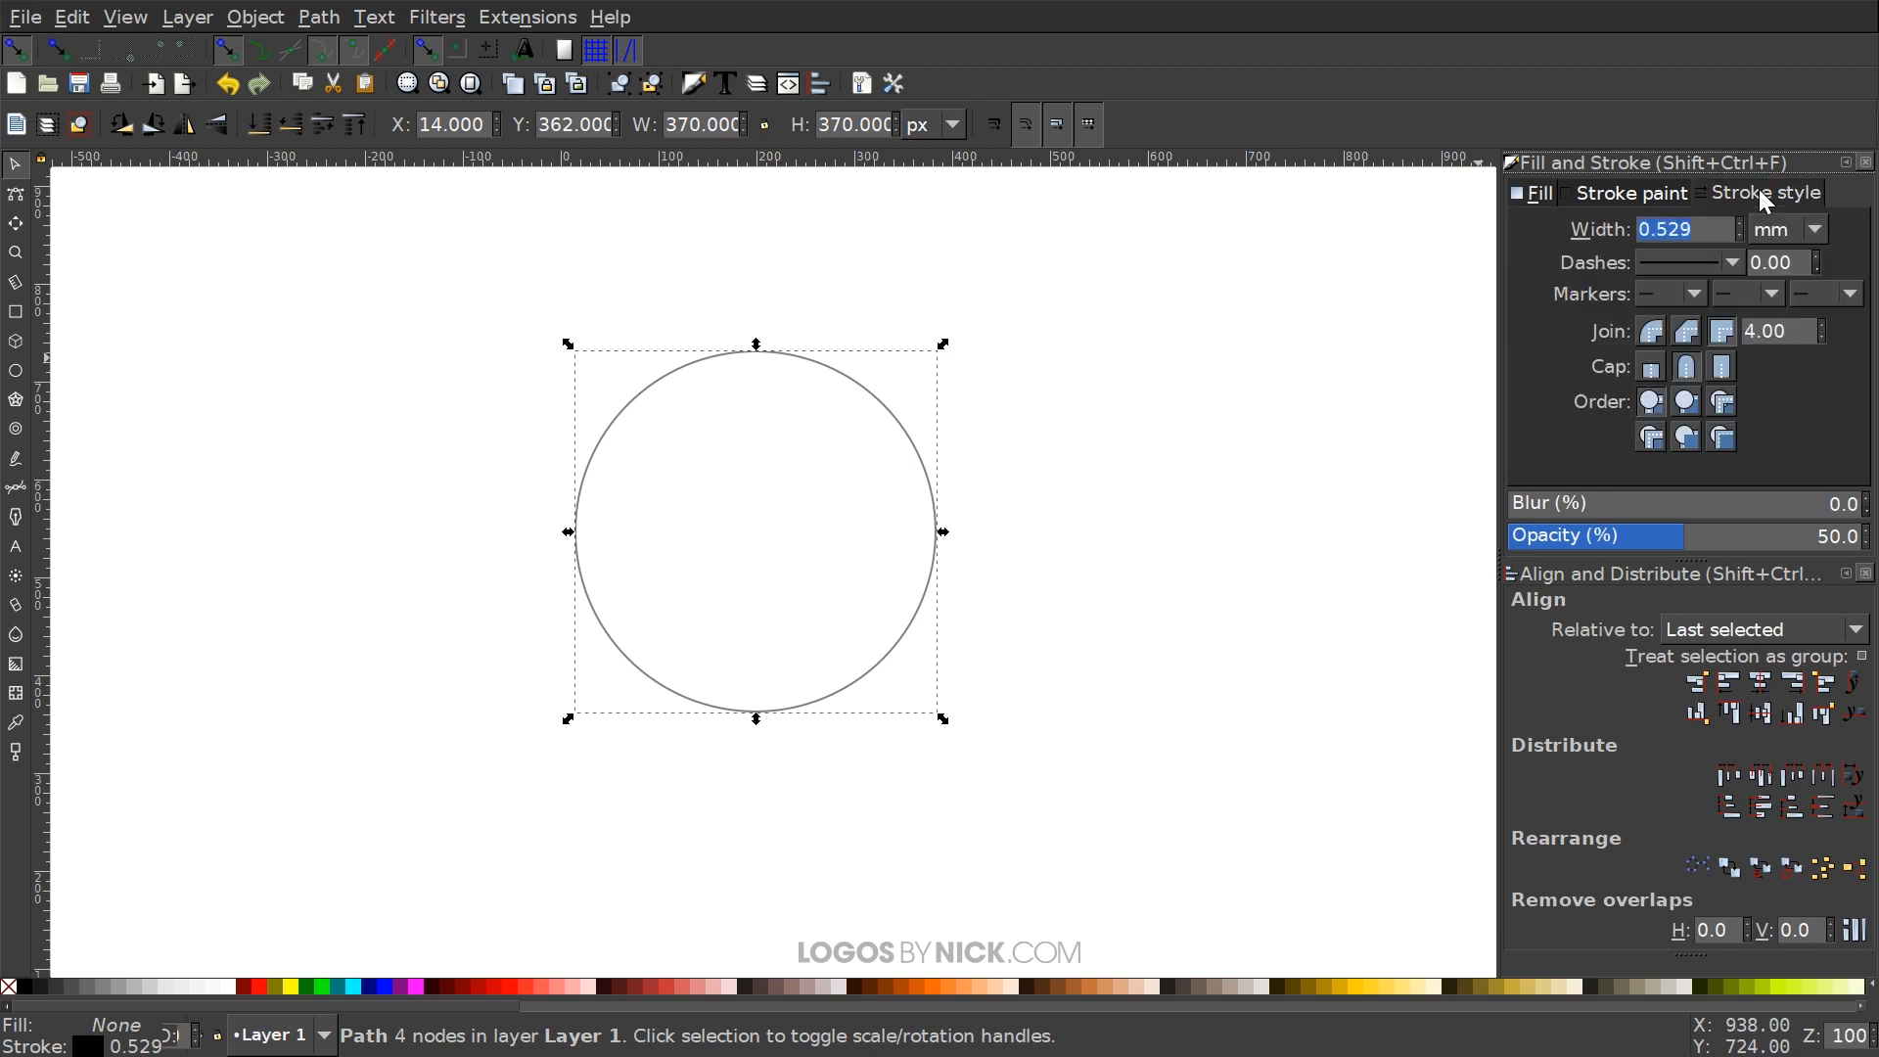
click(1801, 227)
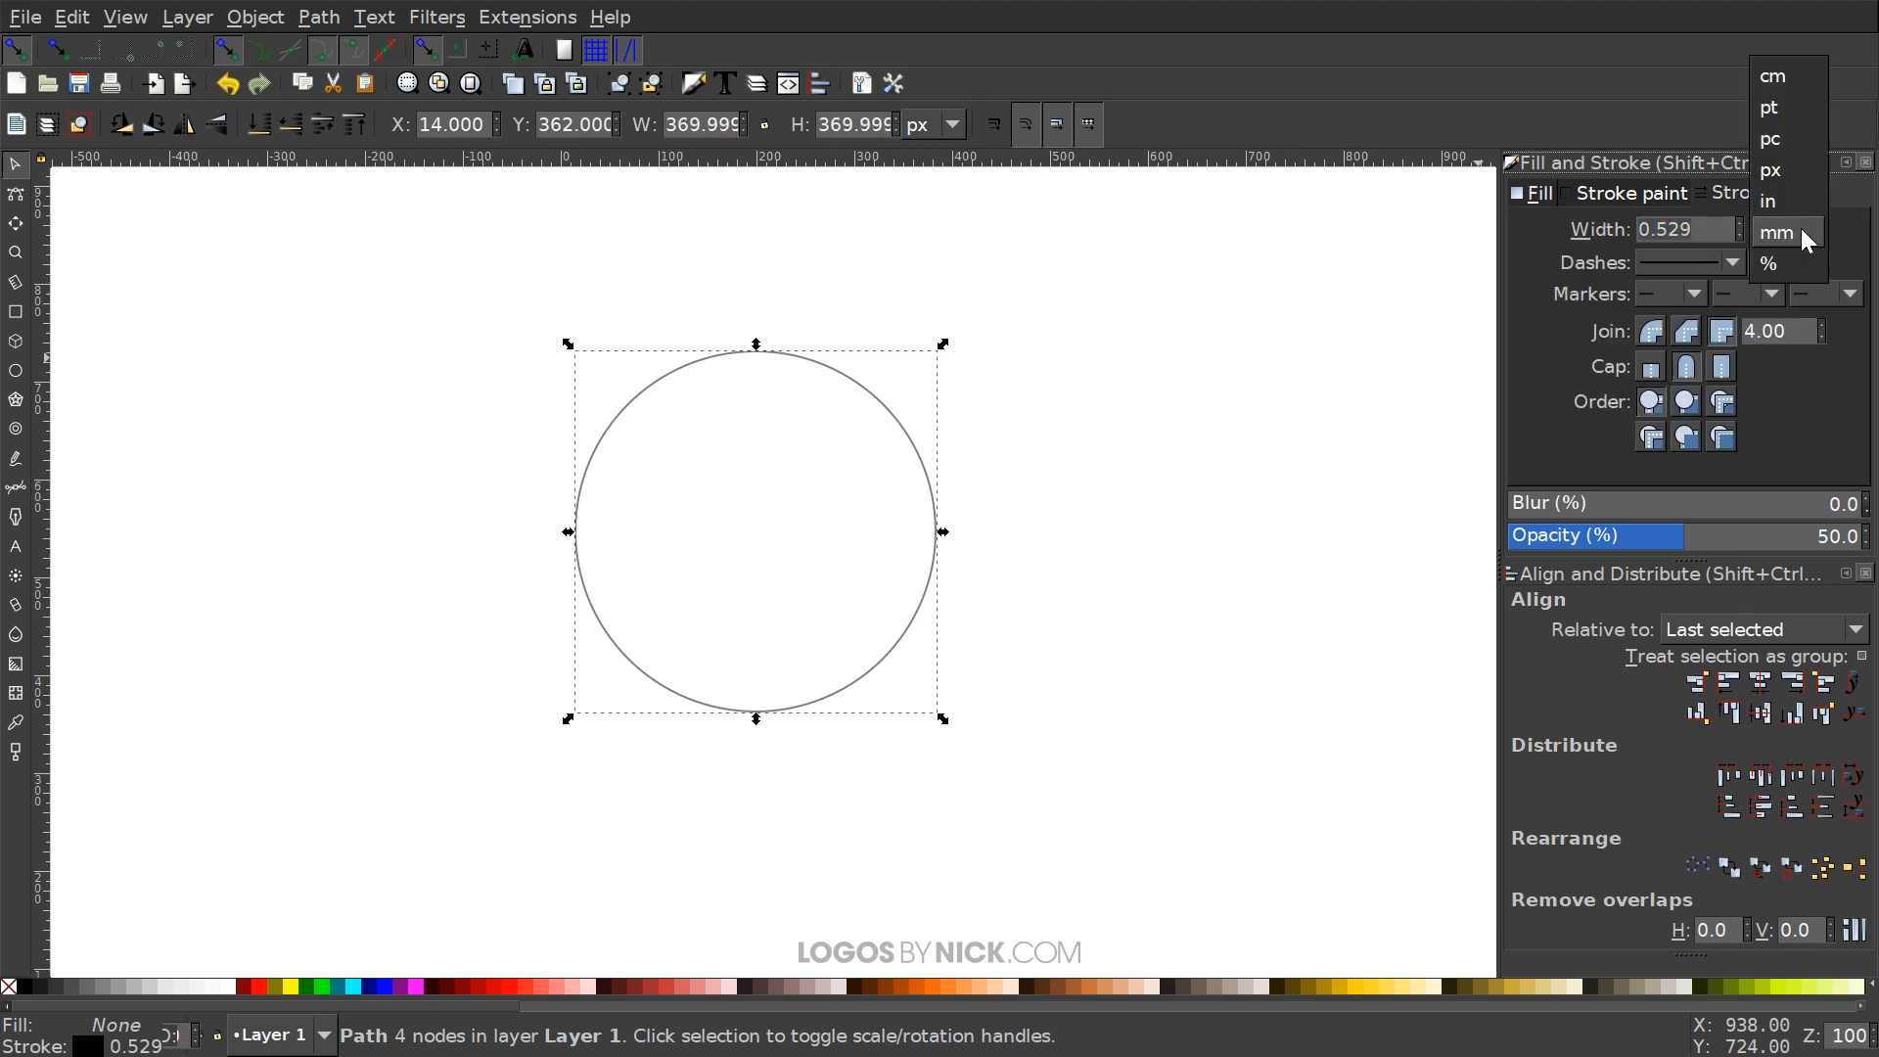
click(1782, 168)
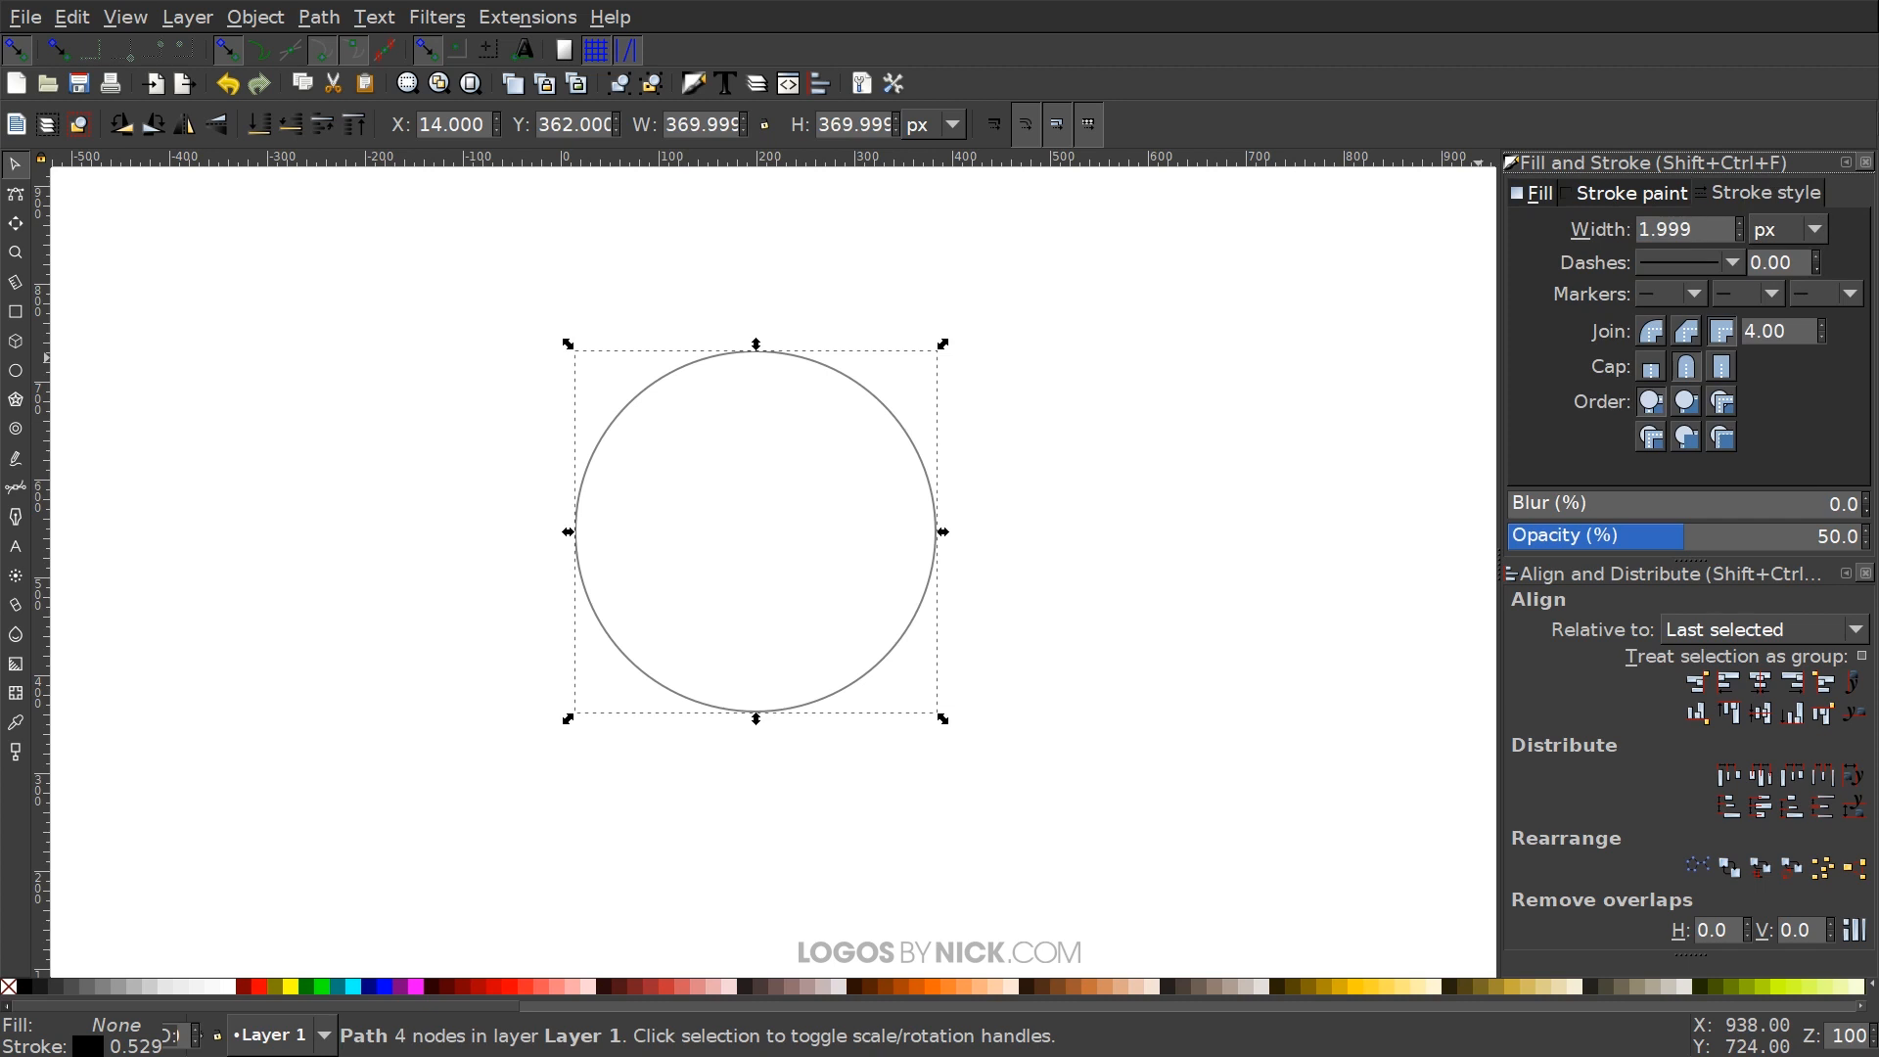
text(10)
key(Return)
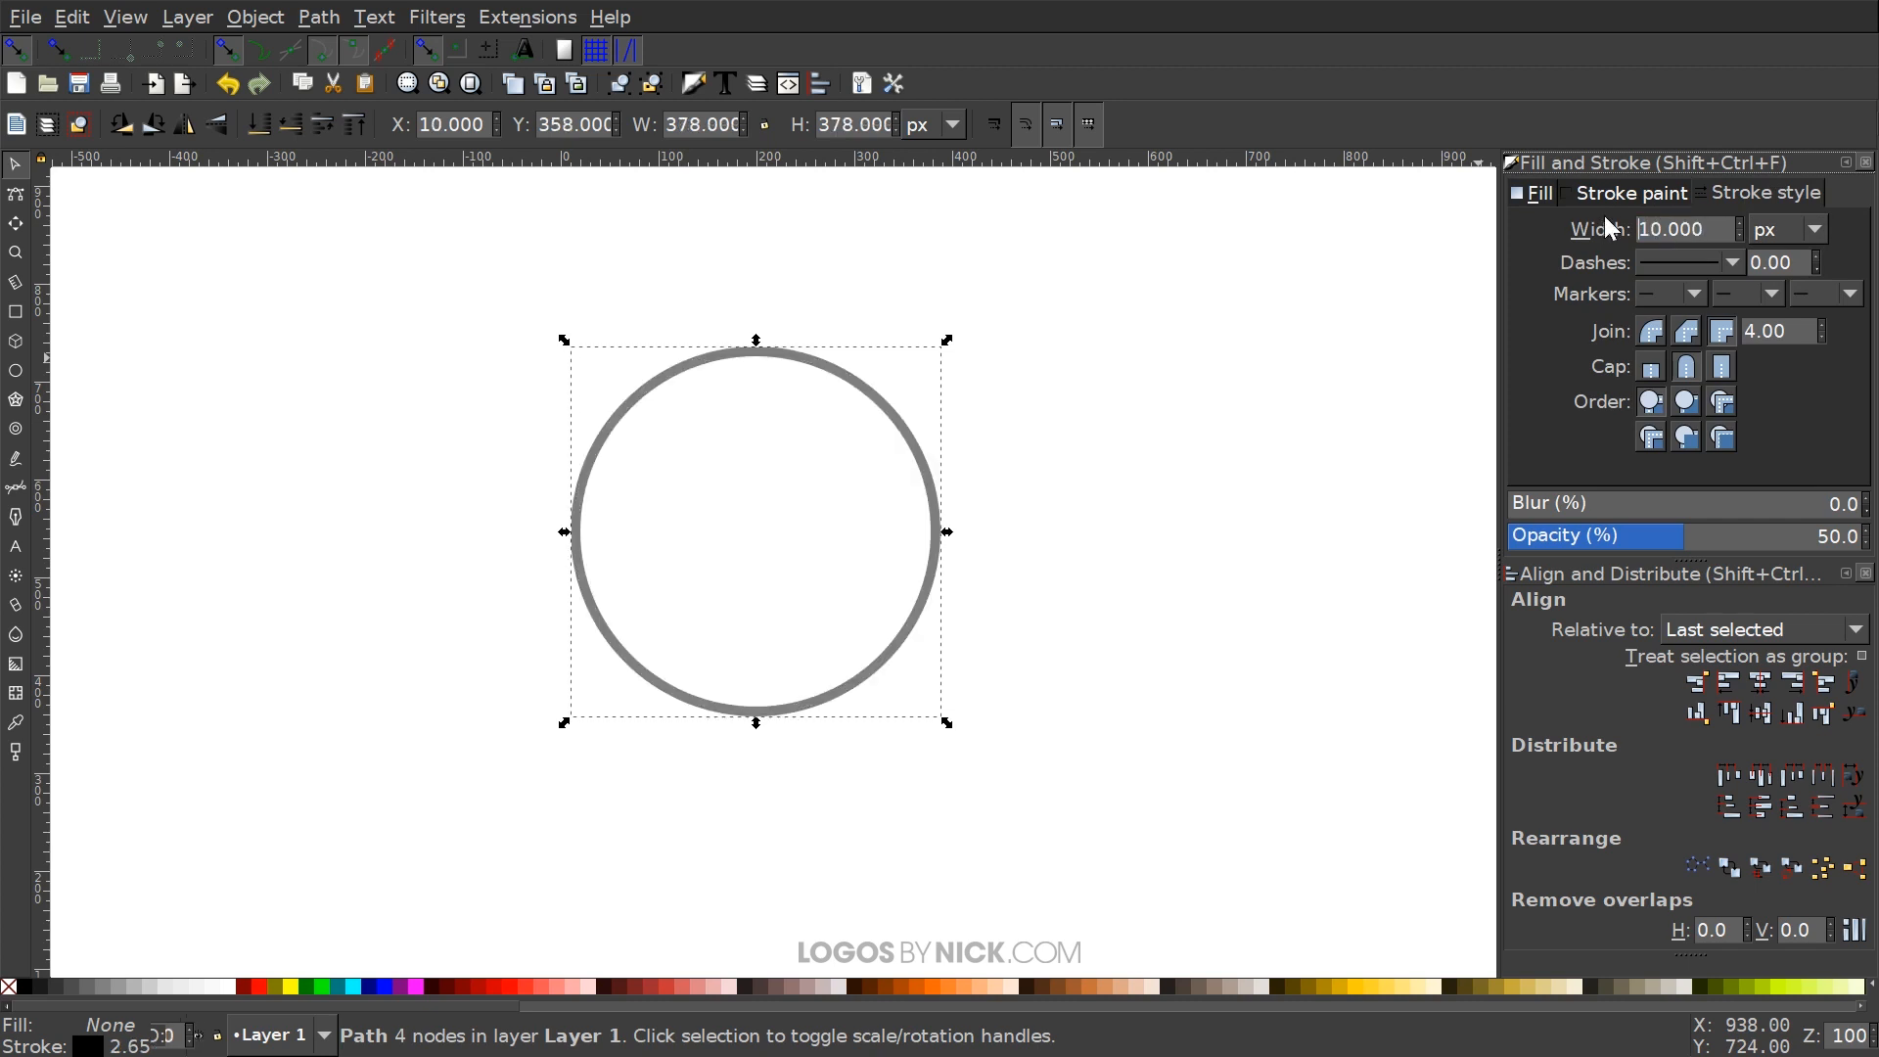
Resize the ring to 200 px wide with its proportions locked and move it to about X 126, Y 557 px
drag(1199, 361, 1184, 403)
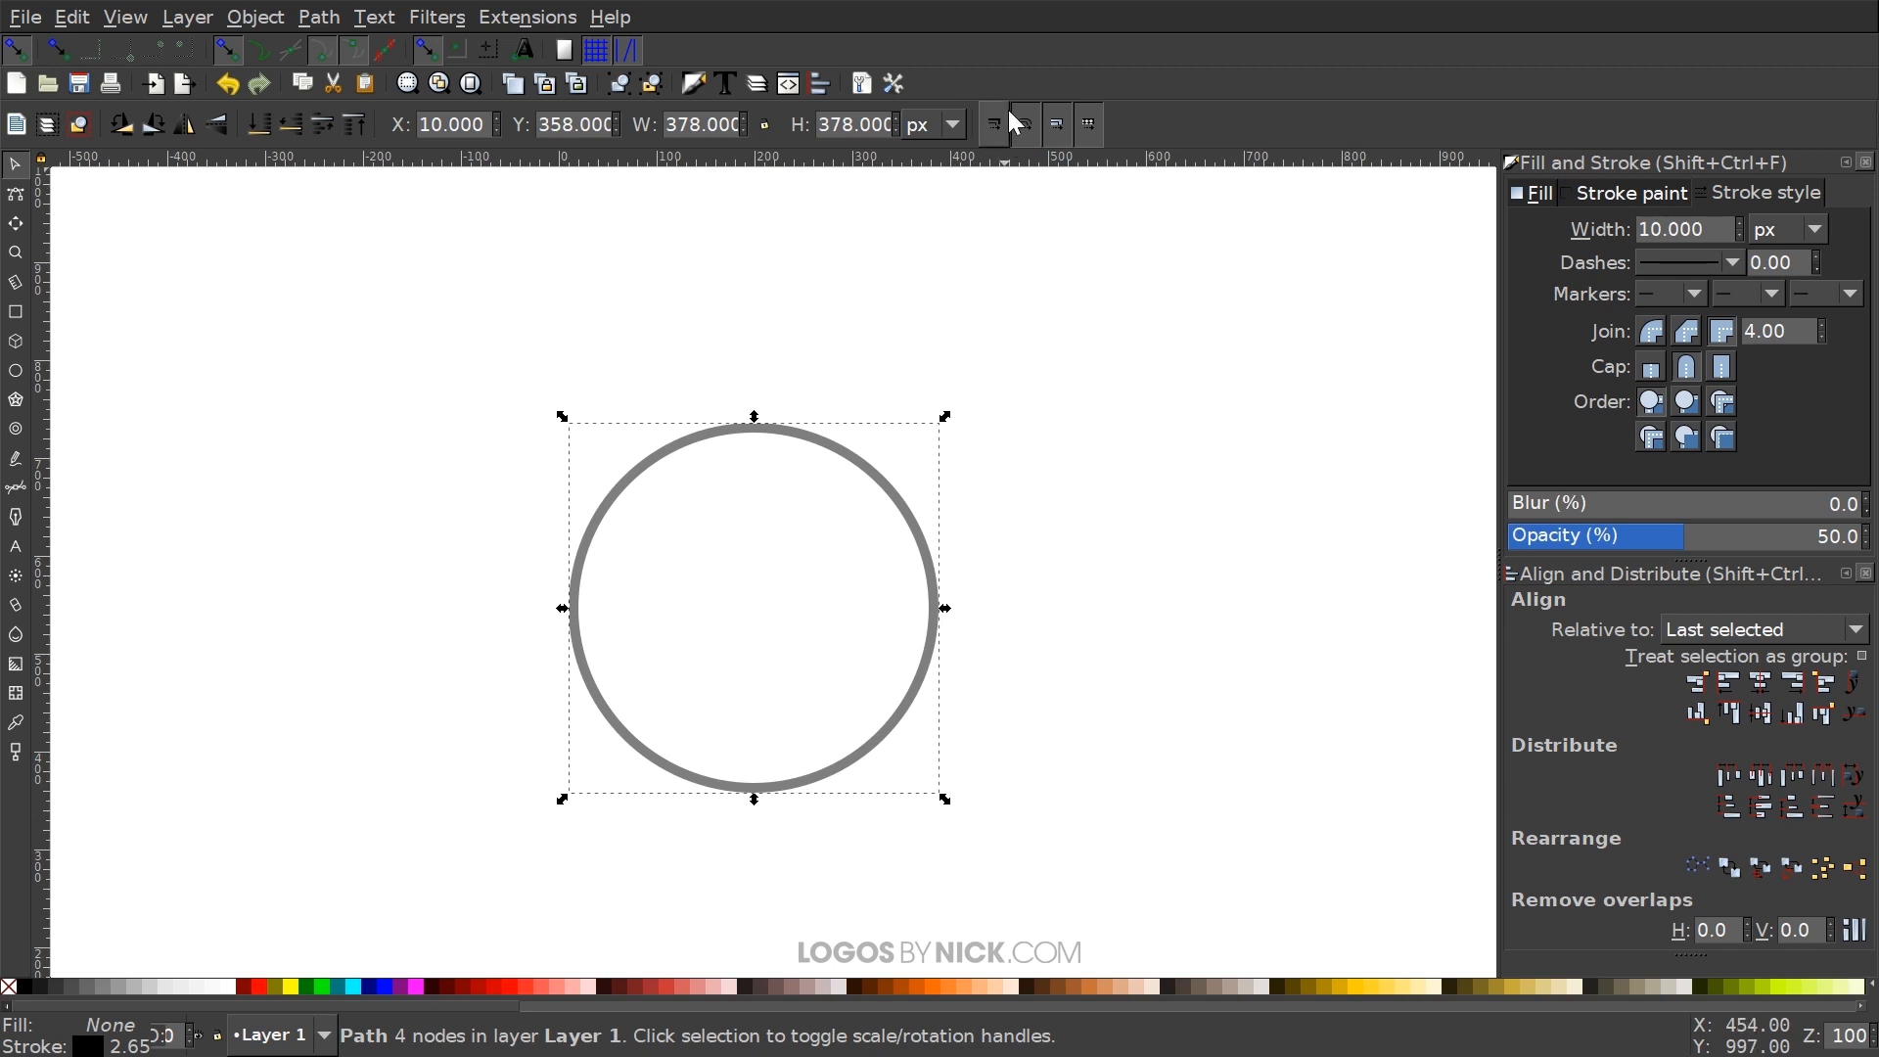
drag(1162, 553, 1158, 550)
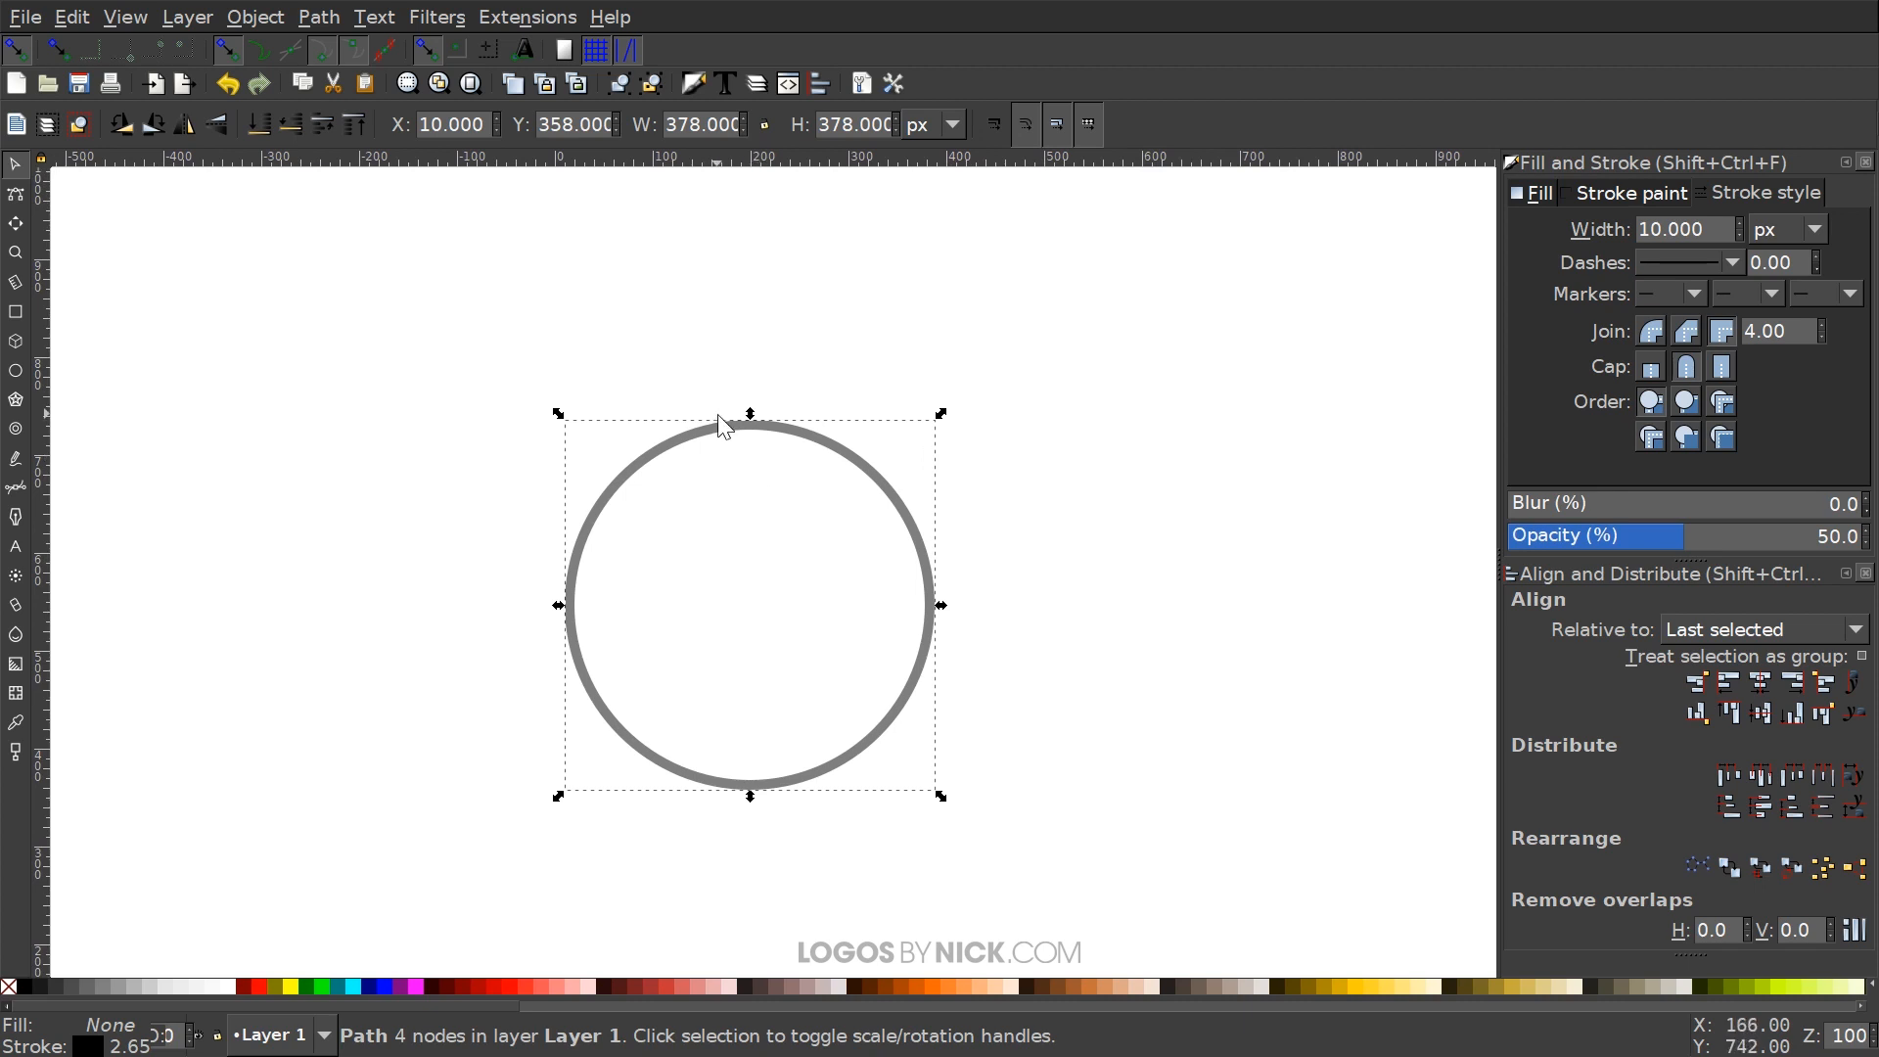
drag(736, 419, 752, 399)
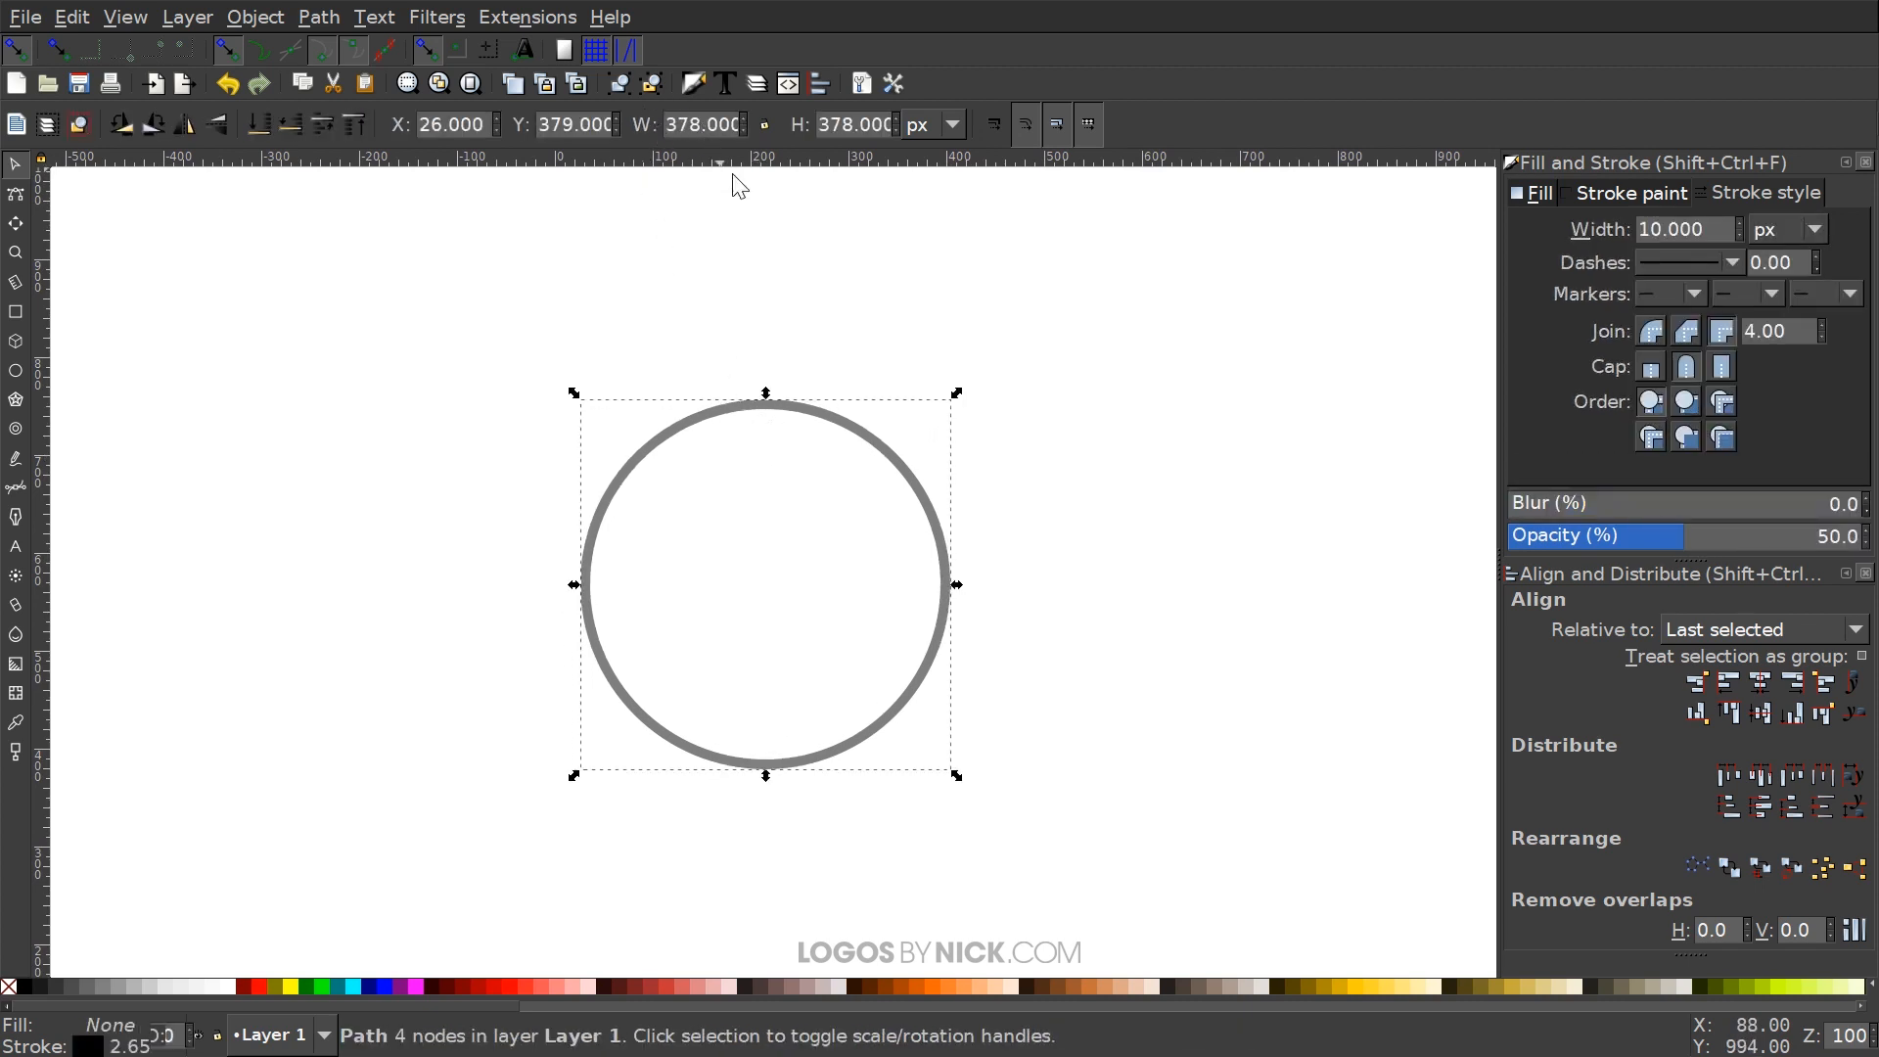
click(766, 126)
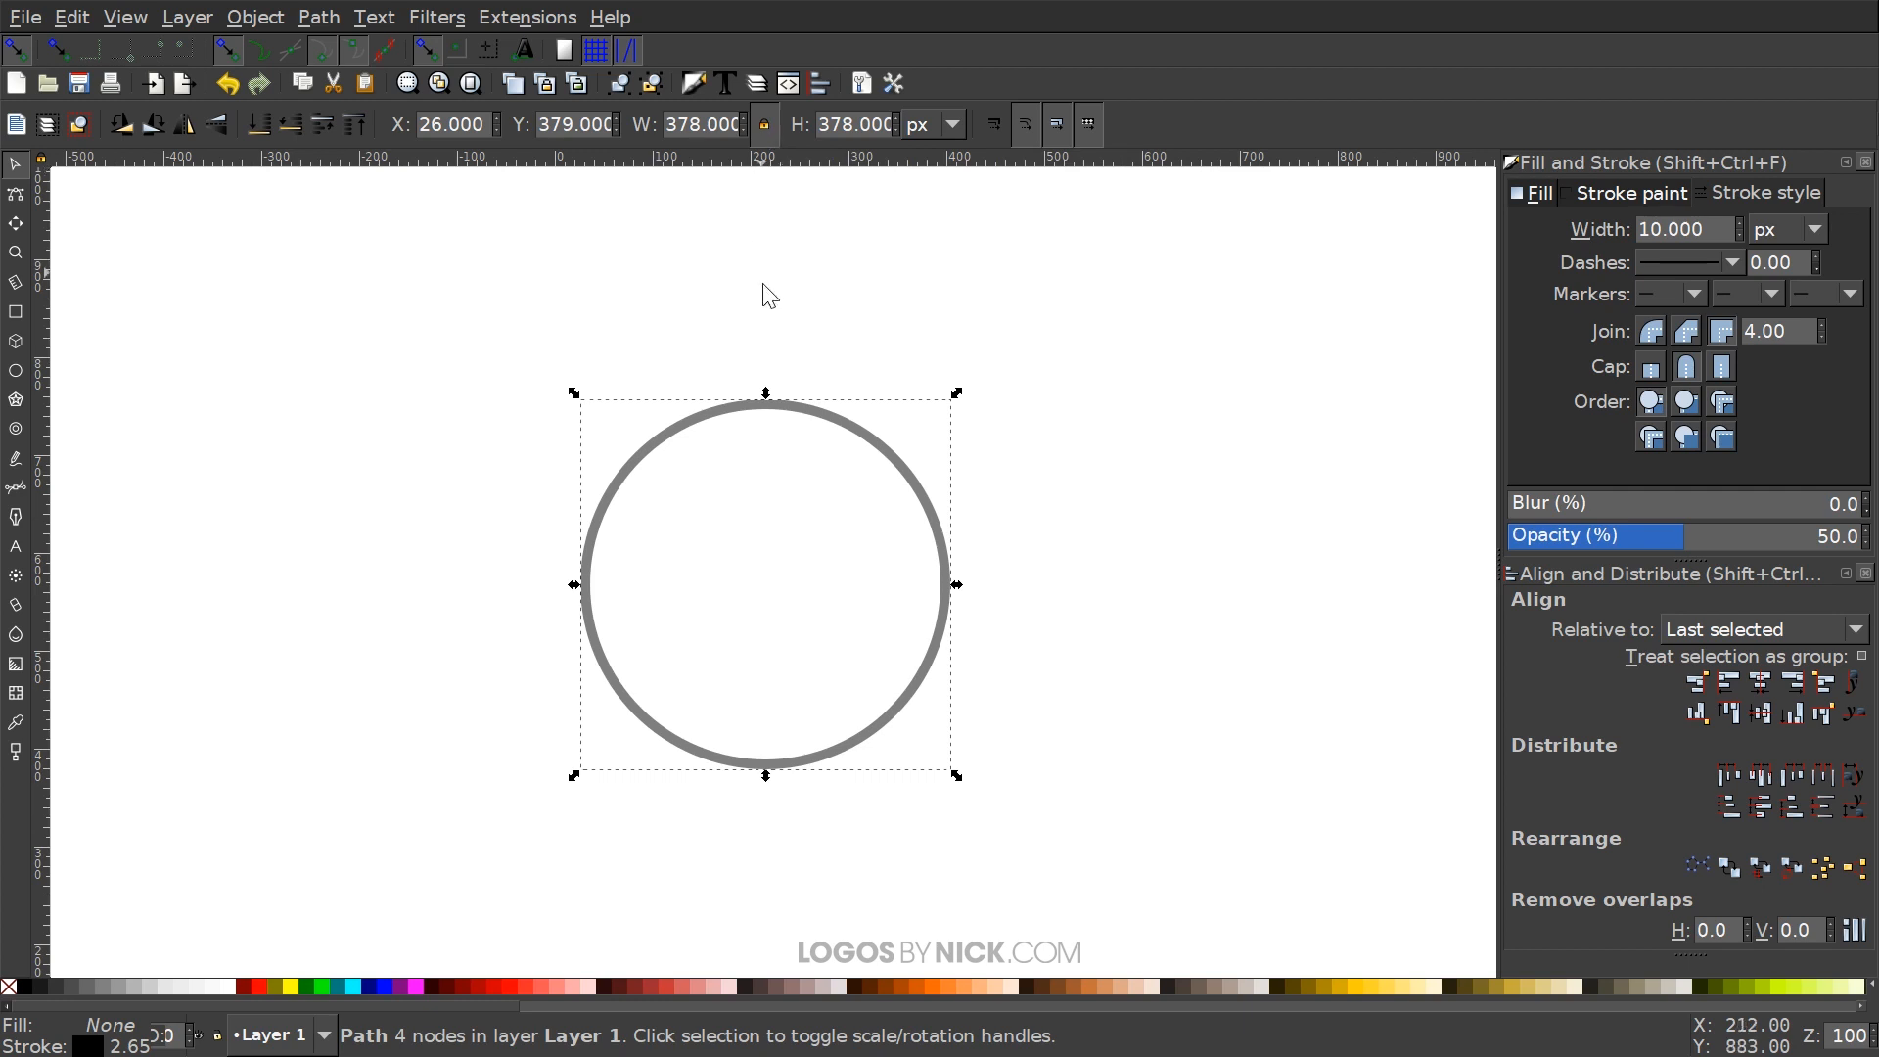
double_click(695, 126)
text(200)
key(Return)
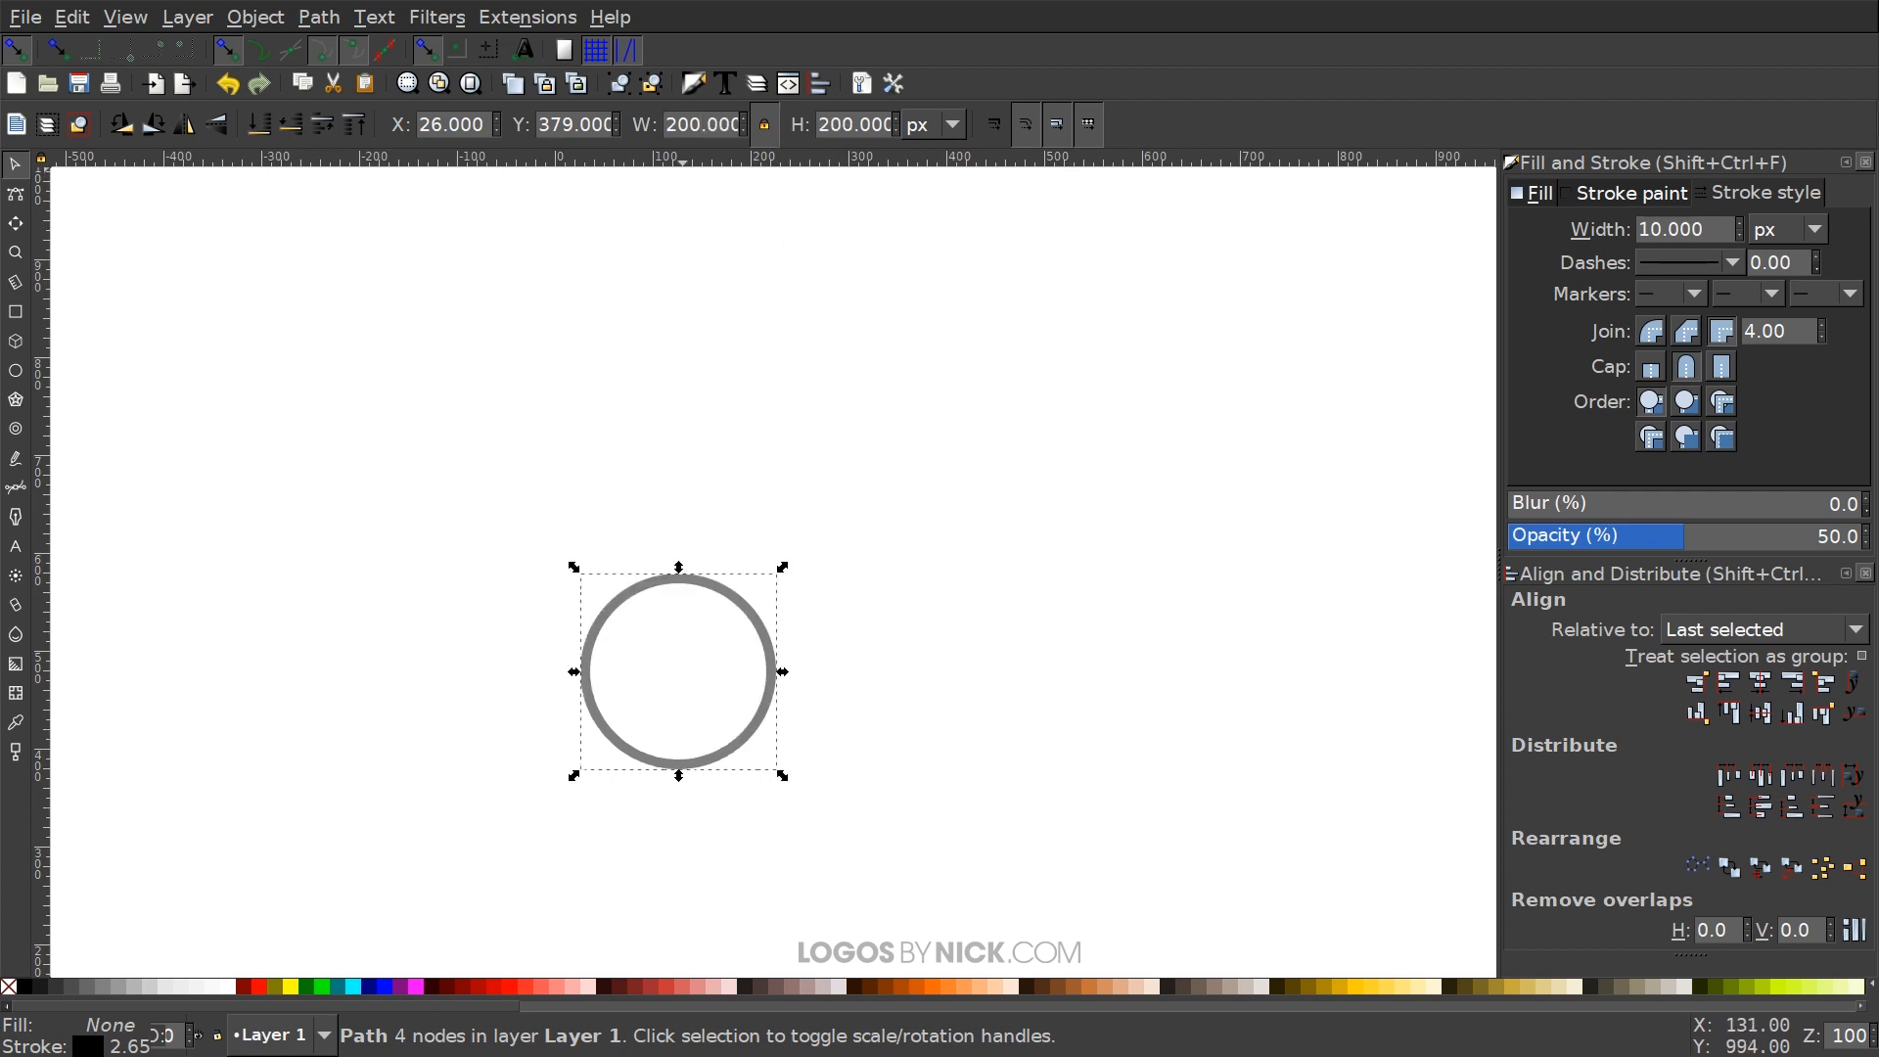
drag(709, 584, 810, 411)
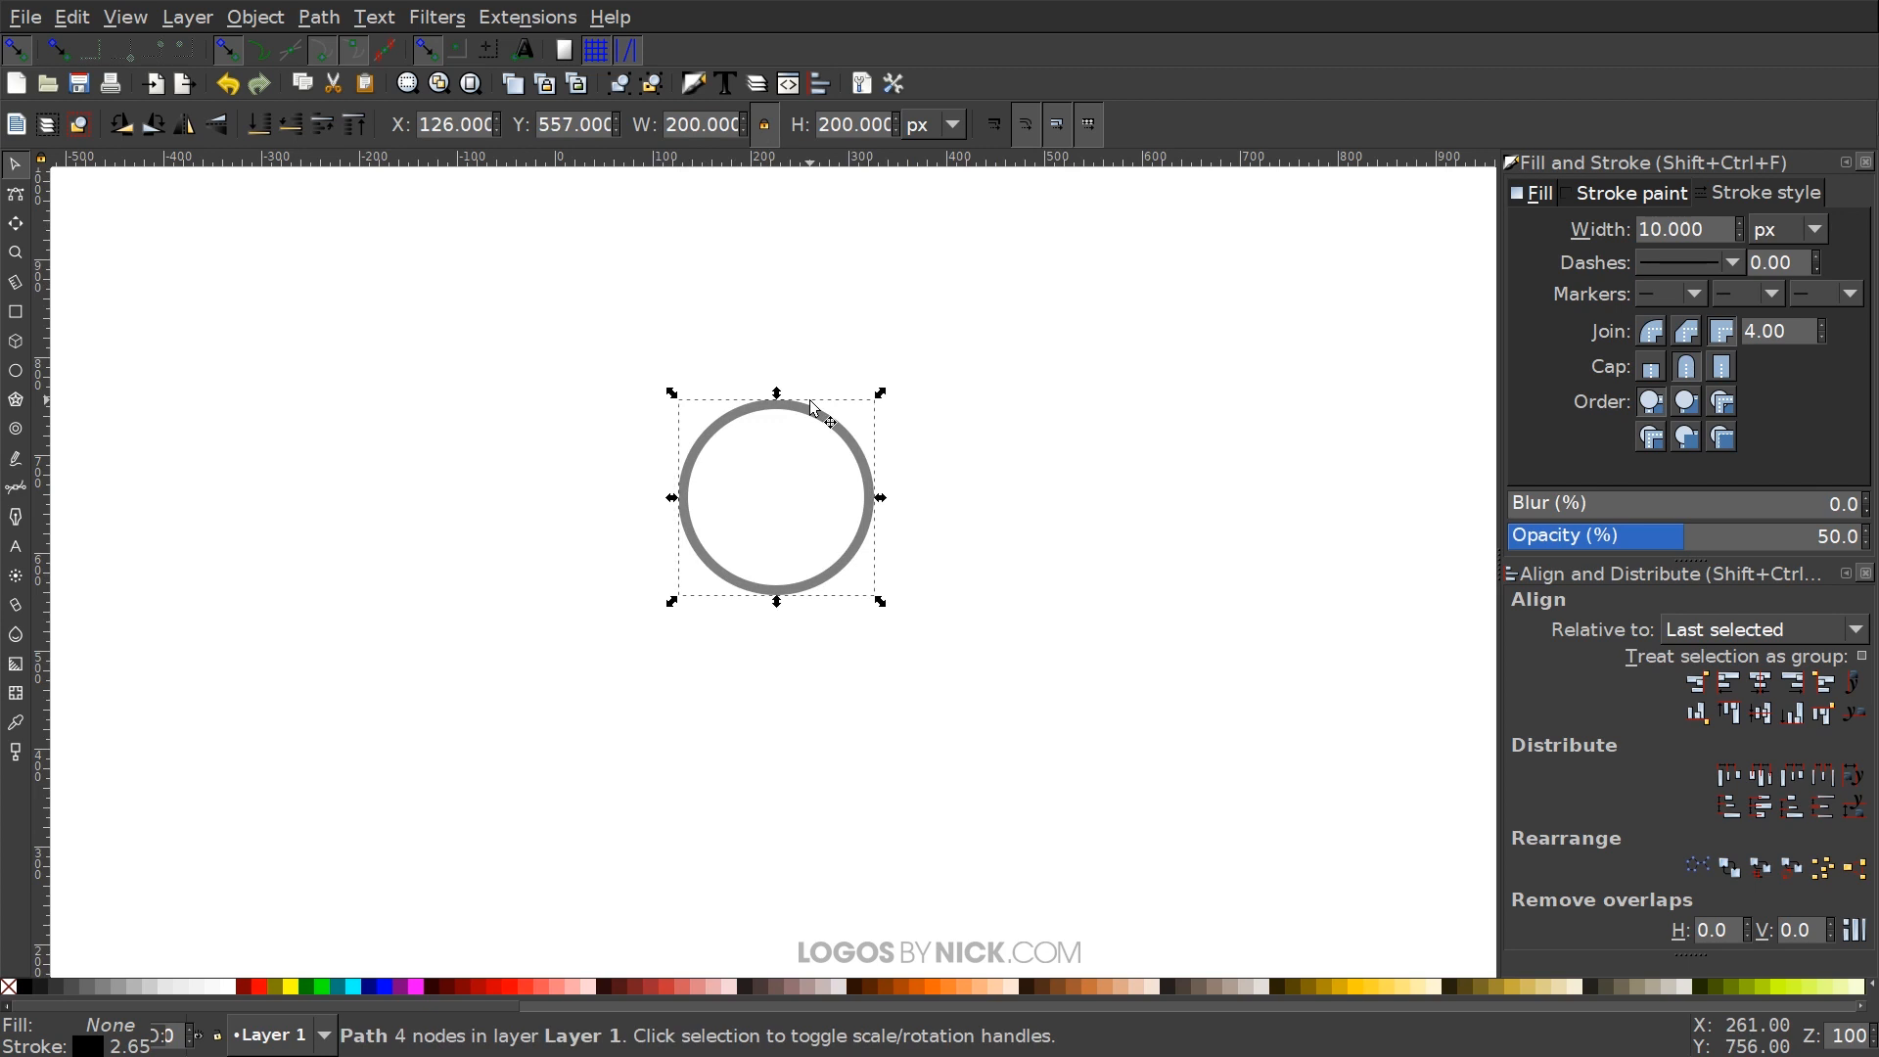
Duplicate the 200 px ring and resize the copy to 250 px wide with locked proportions
right_click(820, 419)
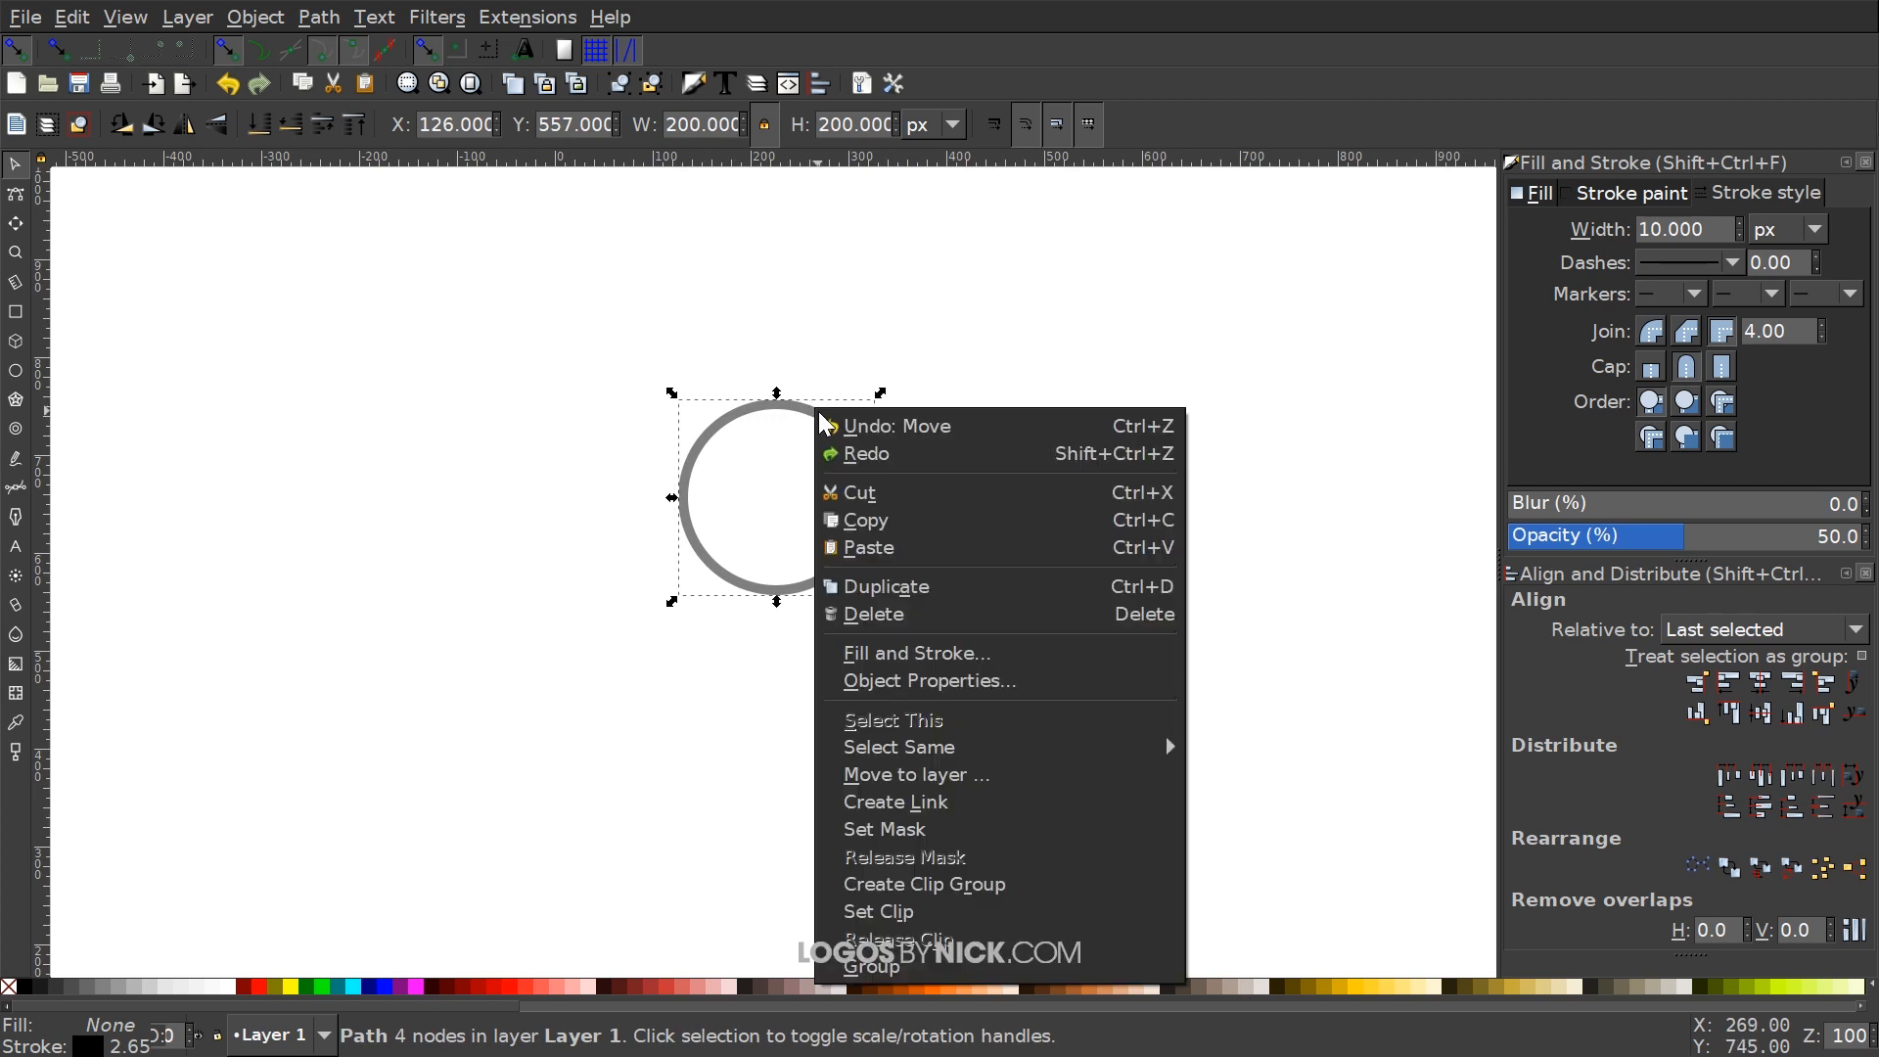
click(886, 583)
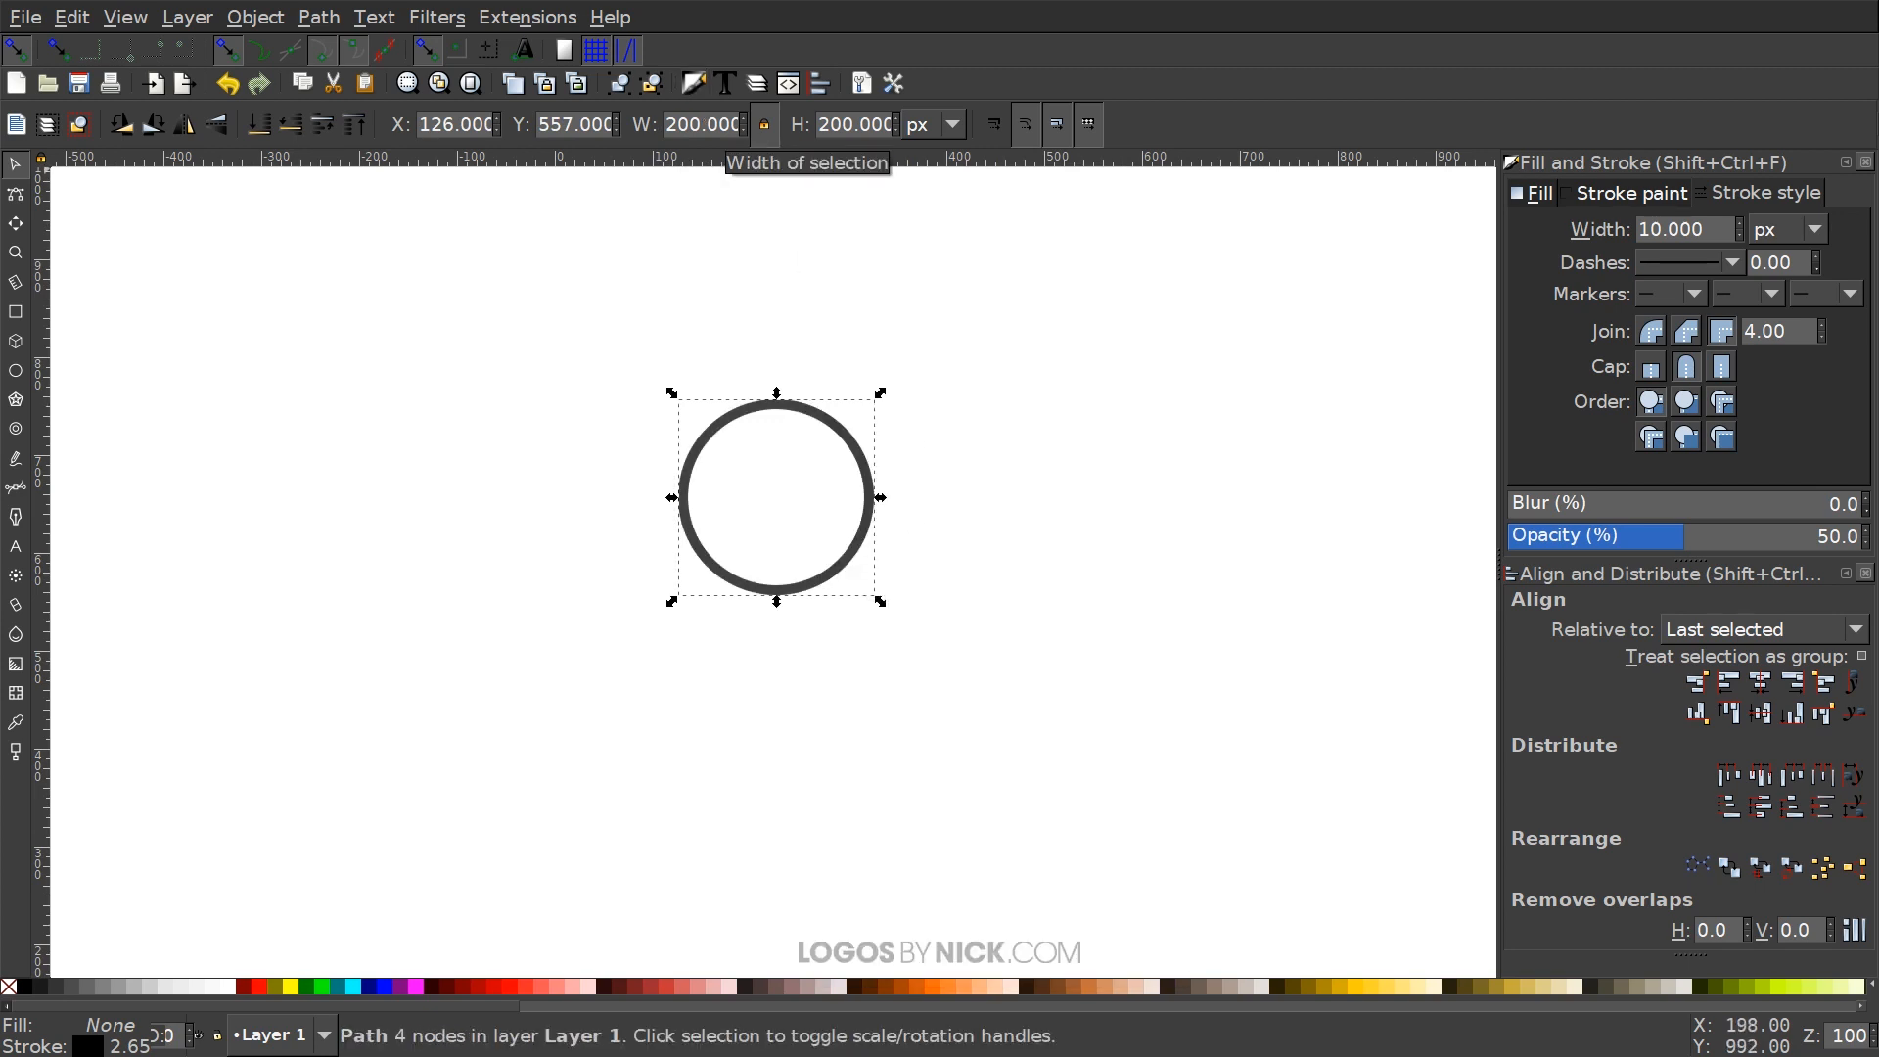
double_click(699, 124)
text(250)
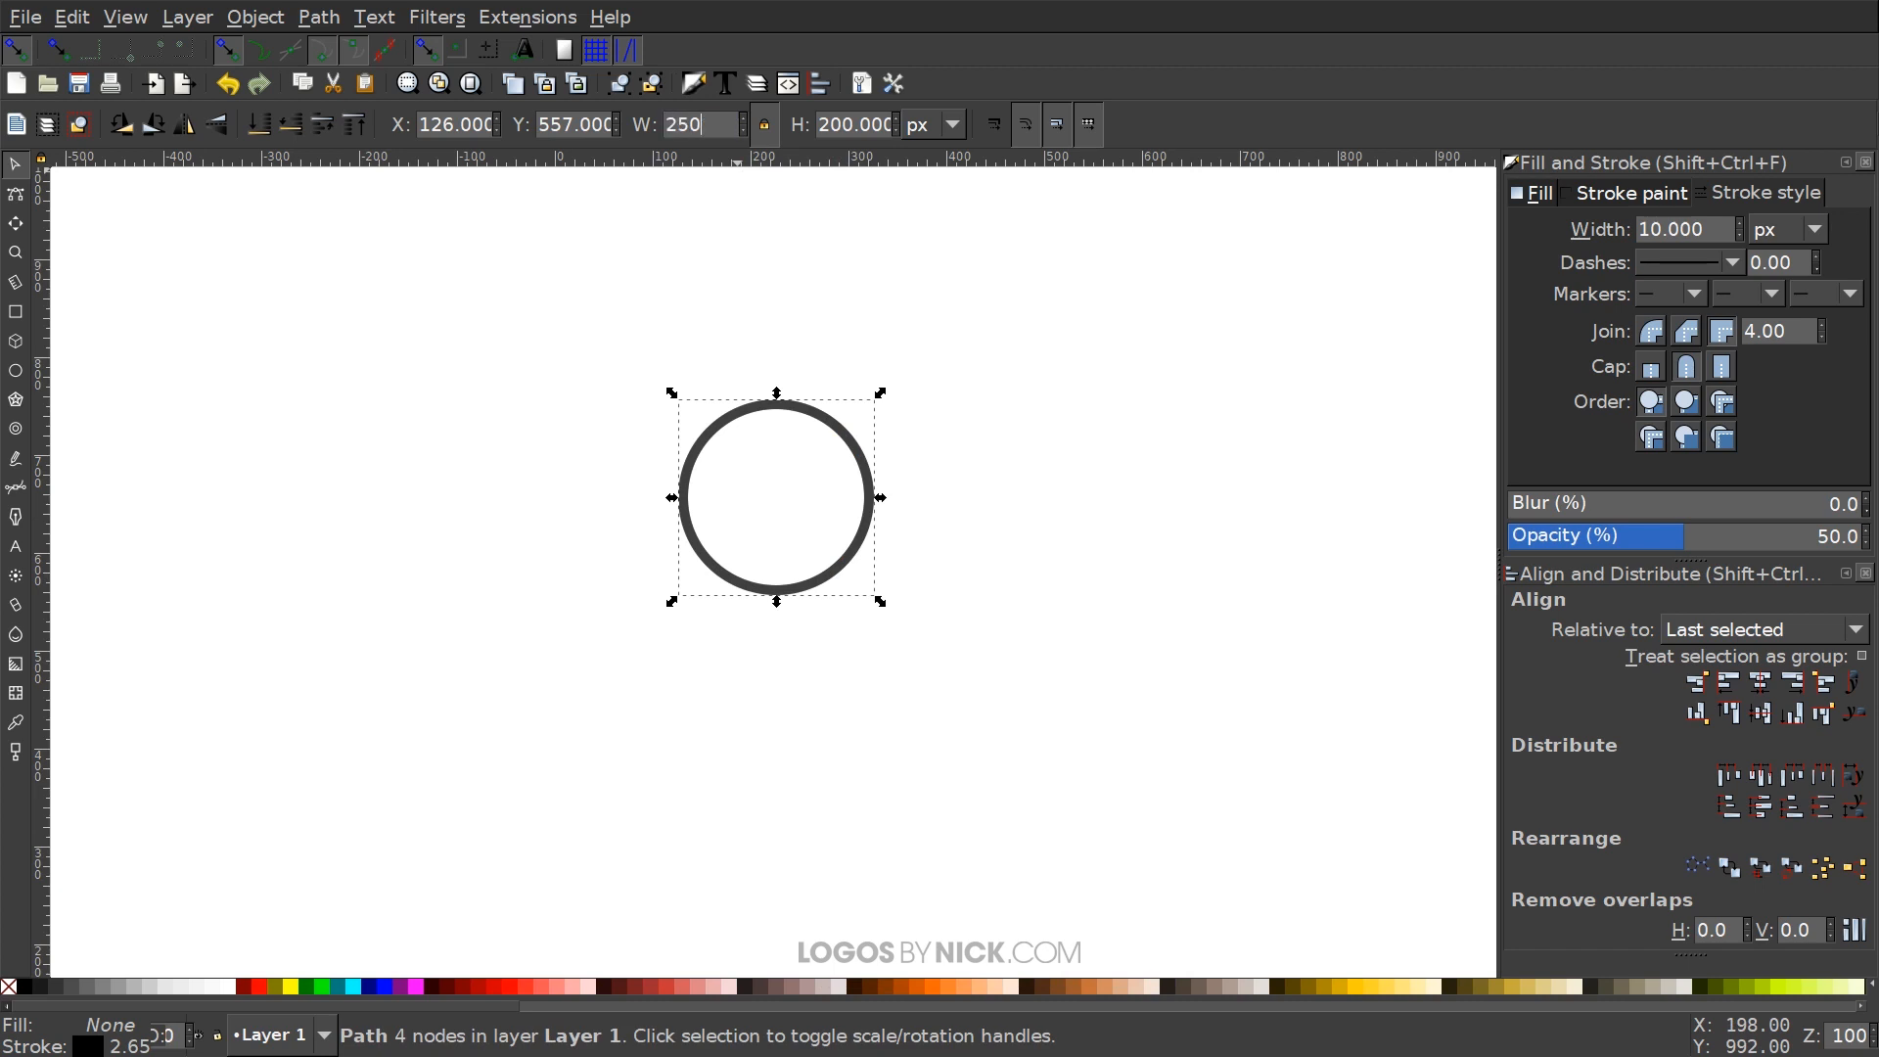
key(Return)
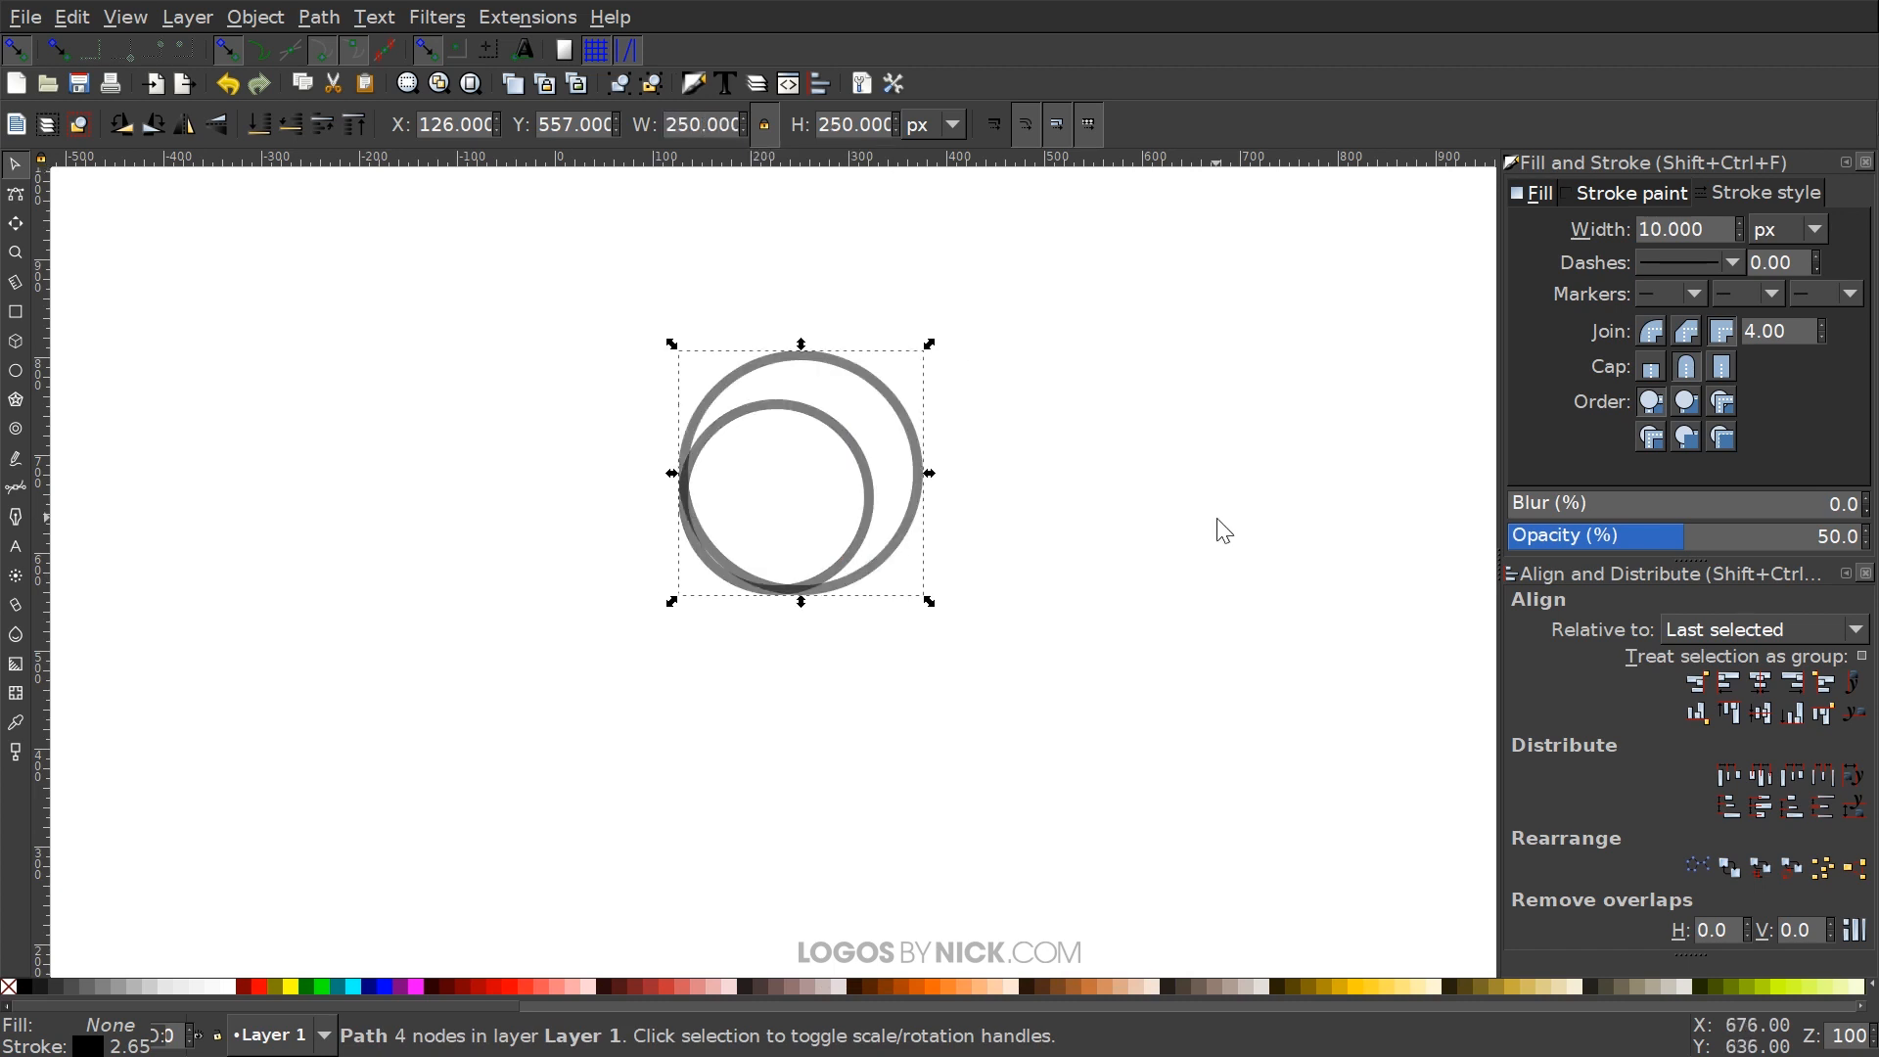
Duplicate the 250 px ring and resize the copy to 300 px wide with locked proportions
key(ctrl+d)
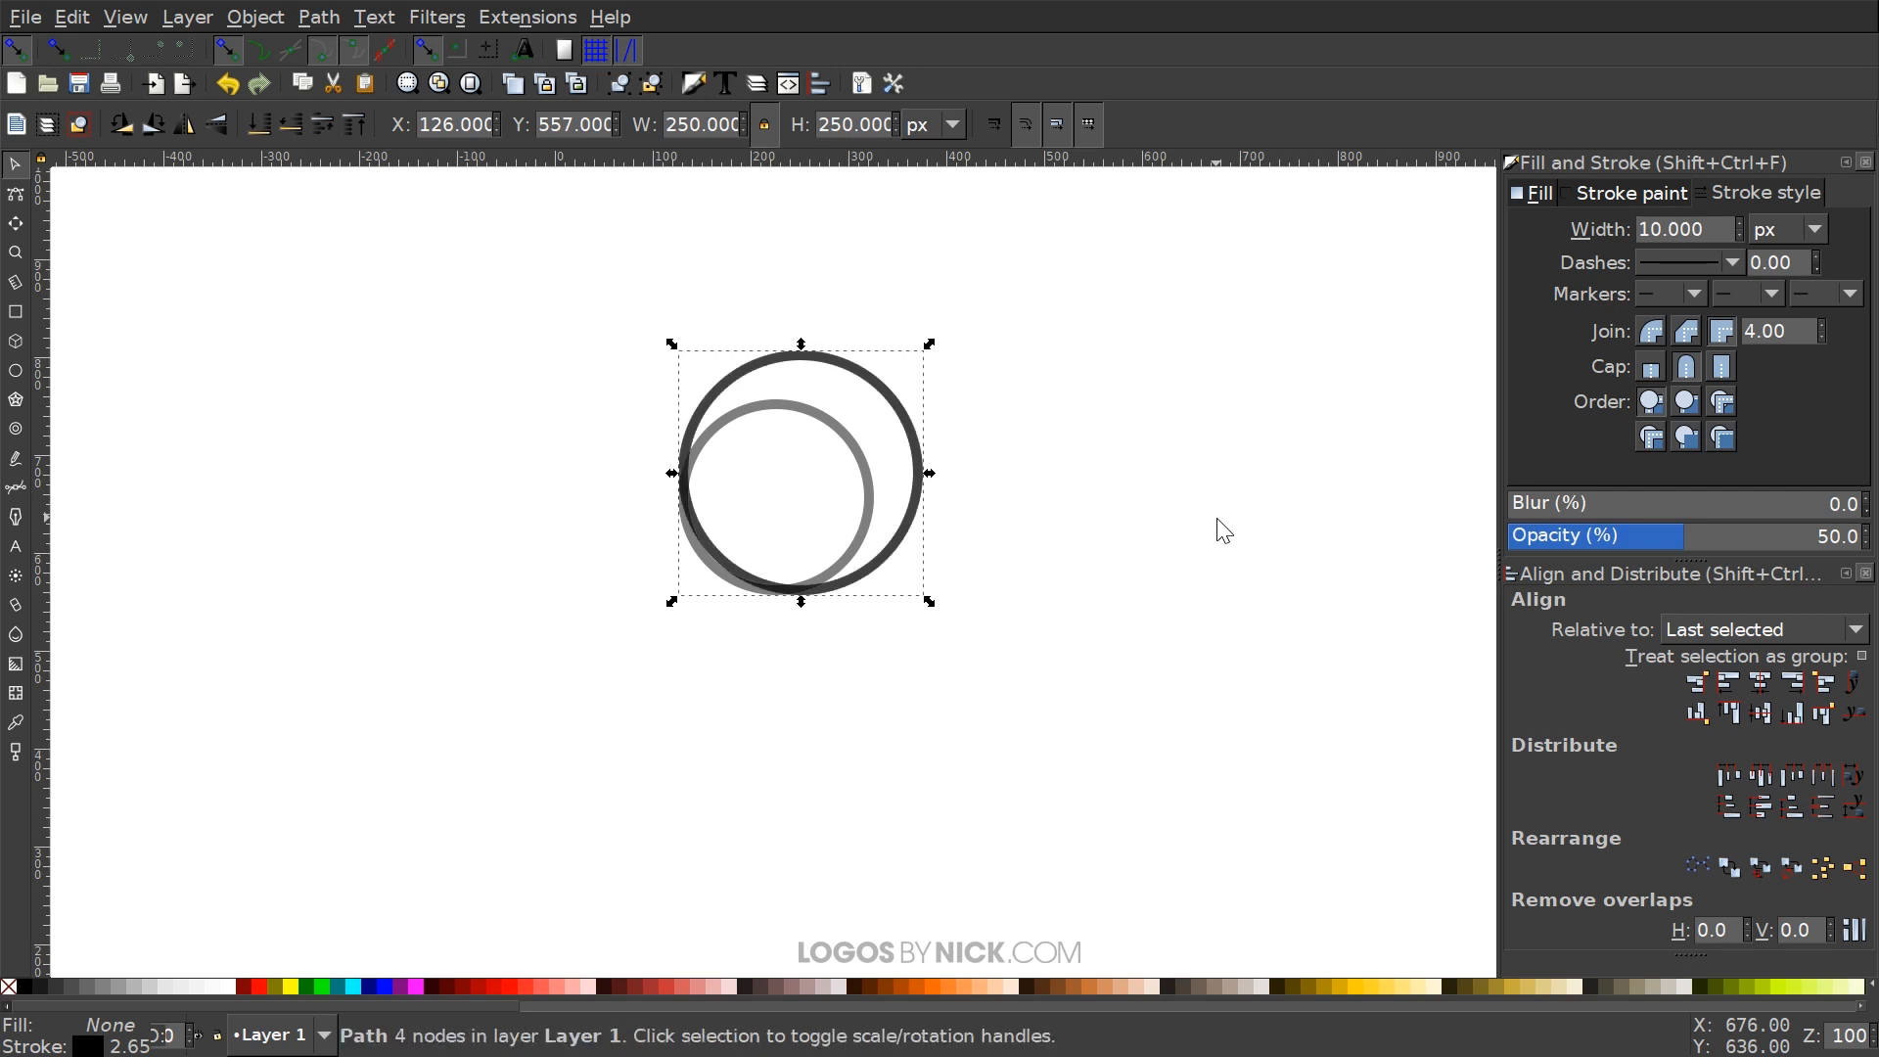
double_click(698, 124)
text(300)
key(Return)
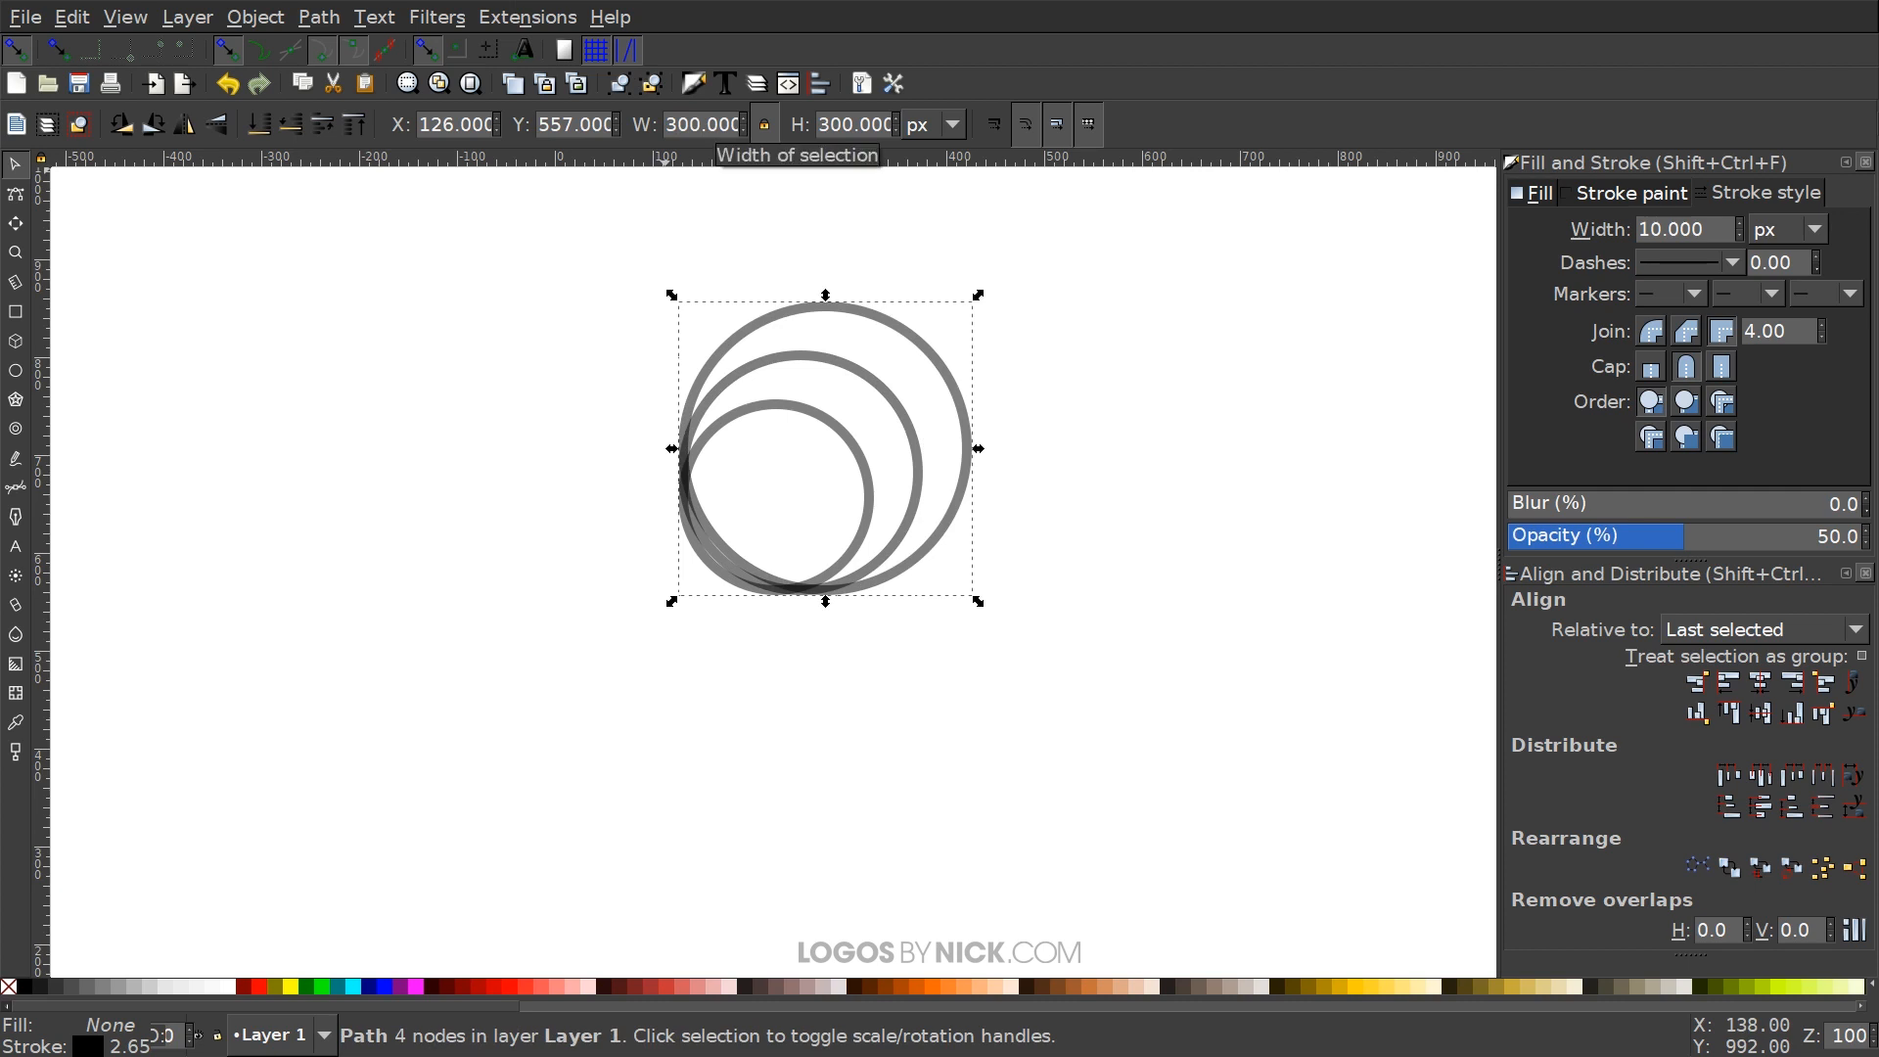
Duplicate the 300 px ring and resize the copy to 350 px wide with locked proportions
key(ctrl+d)
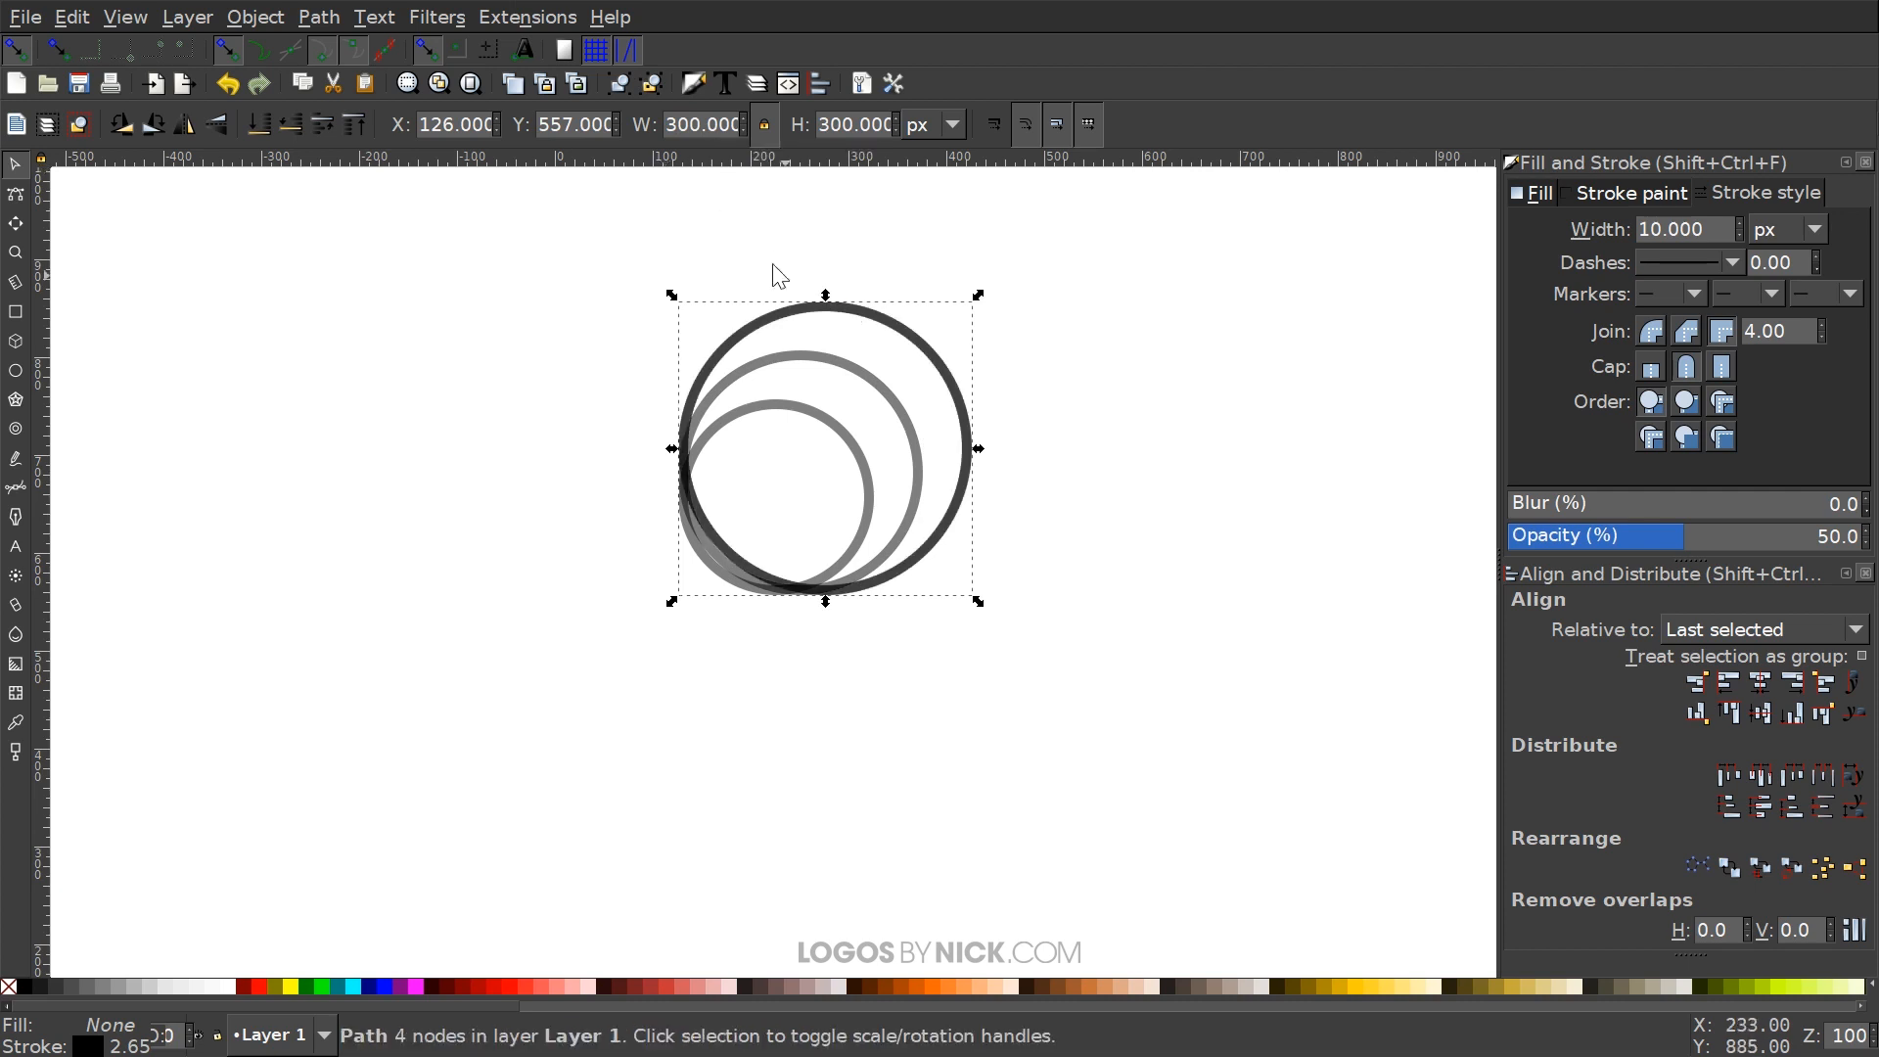
text(350)
key(Return)
scroll(1166, 636, up, 2)
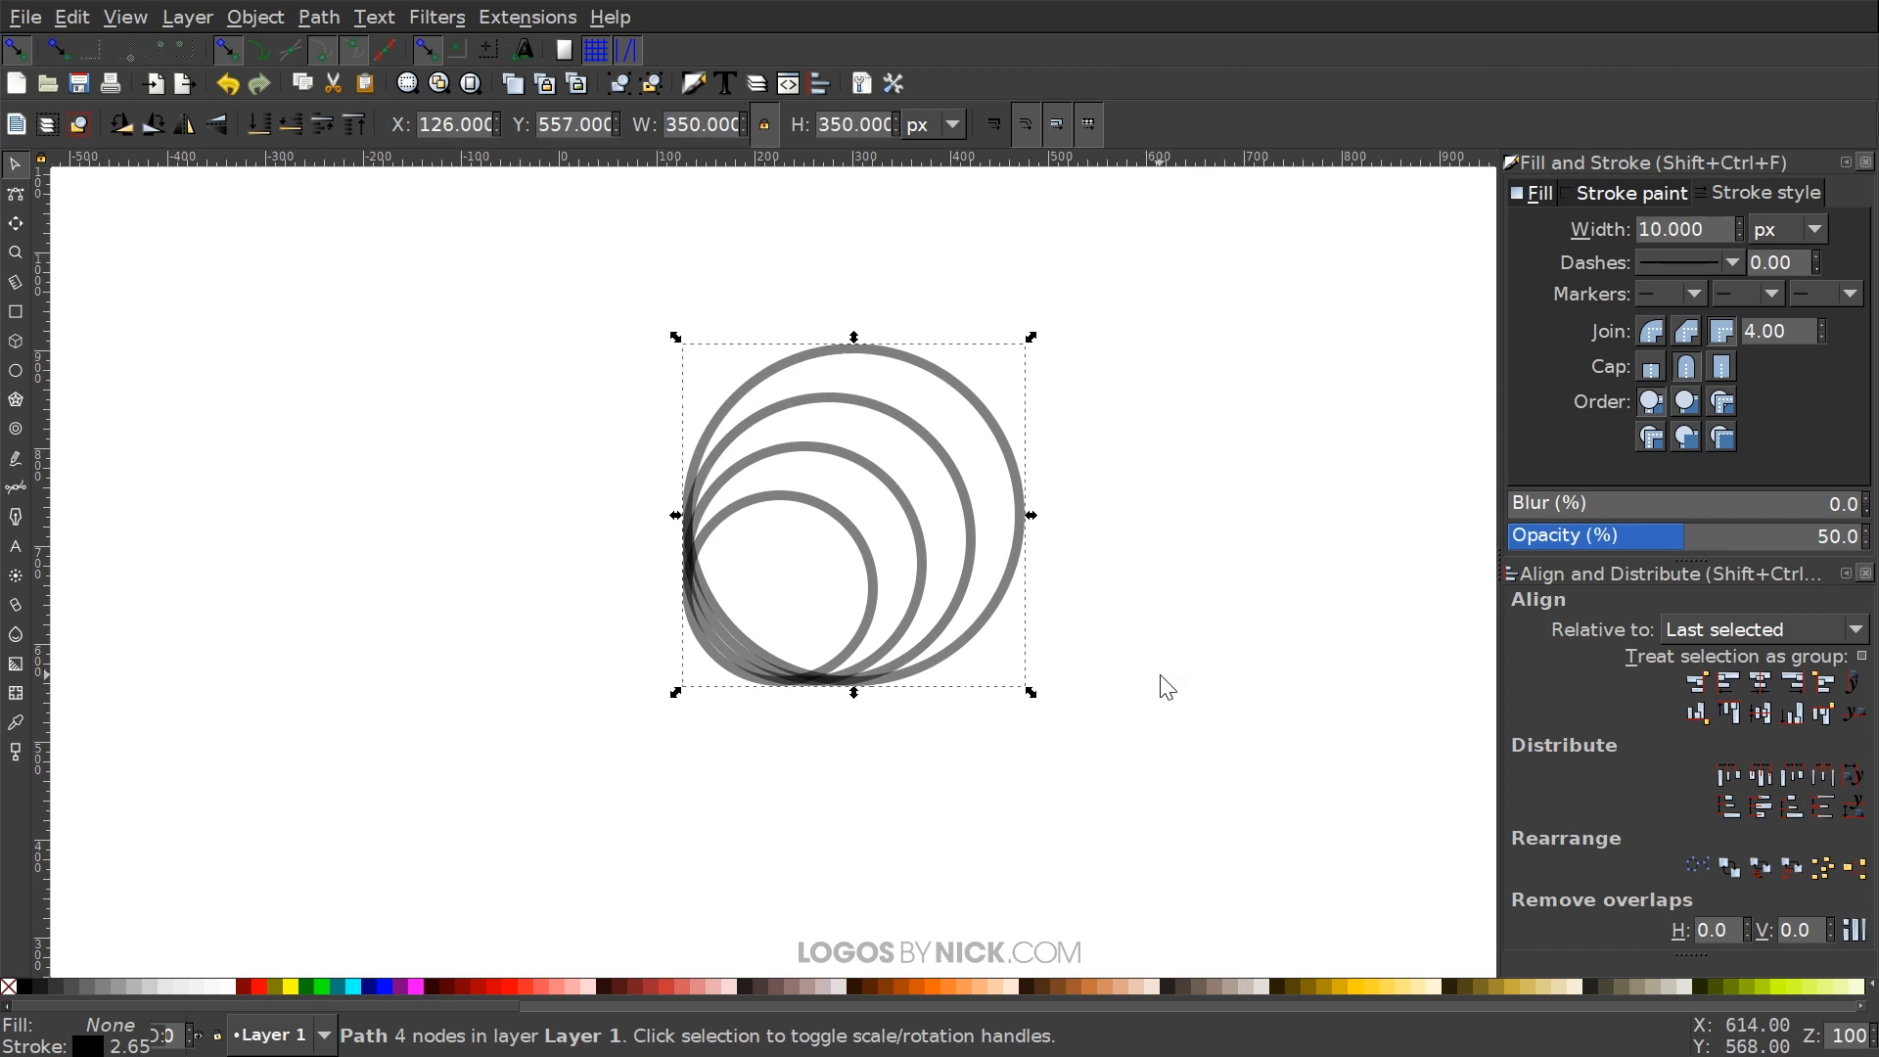
Duplicate the 350 px ring and resize the copy to 400 px wide with locked proportions
key(ctrl+d)
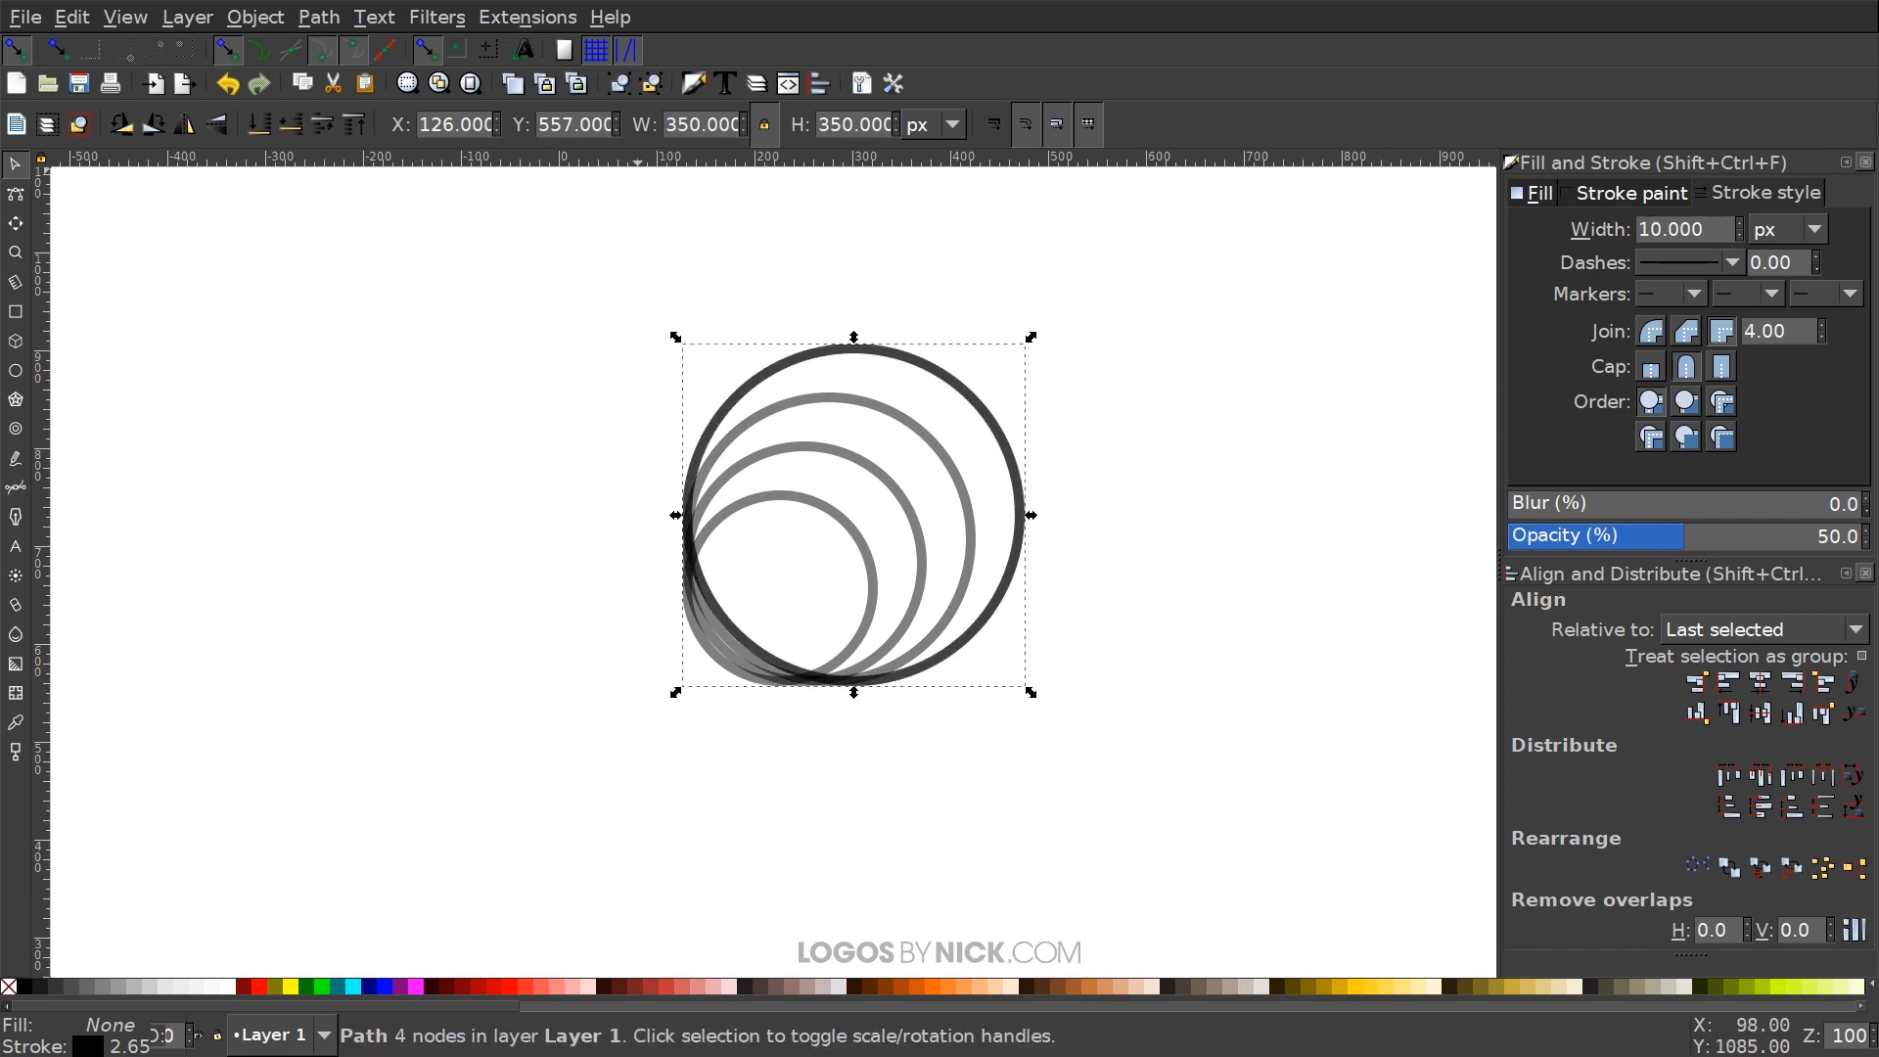
drag(736, 124, 693, 124)
text(4)
key(Return)
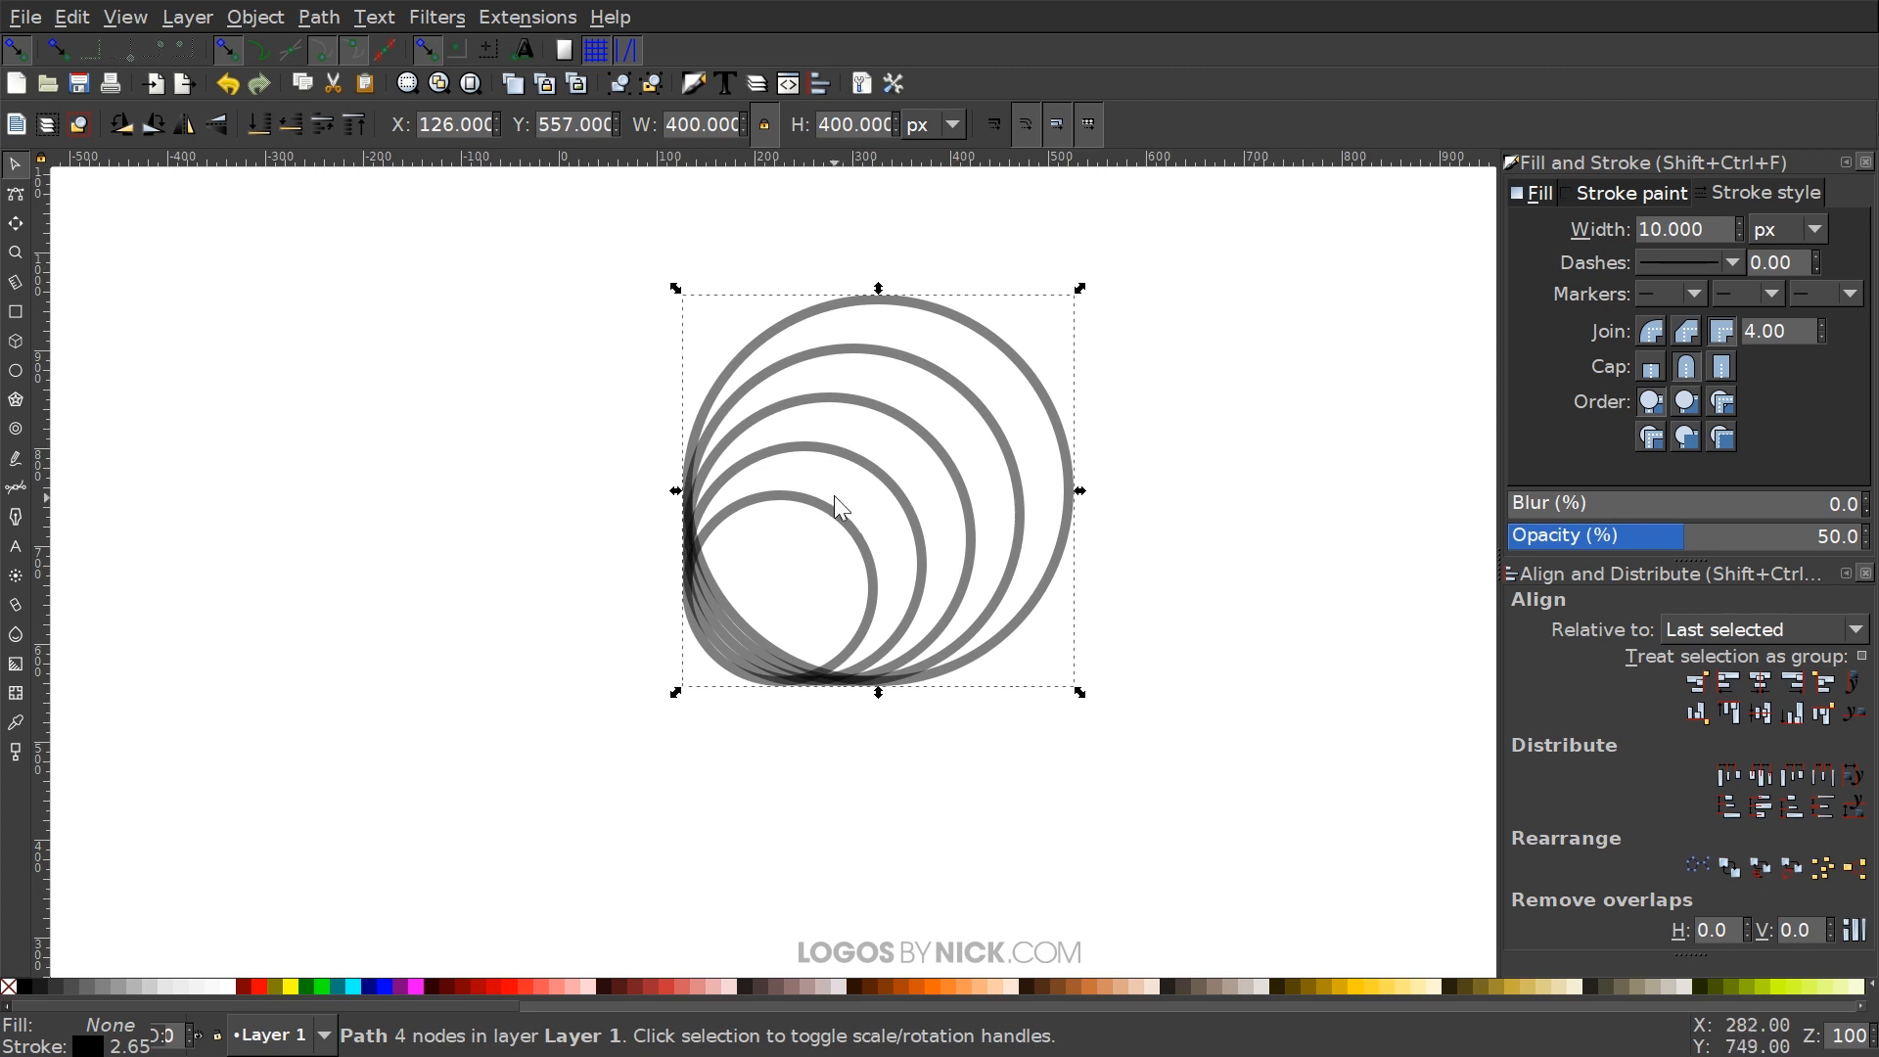
Center all five rings on each other both horizontally and vertically and move them to about X 25, Y 516 px
drag(1345, 888, 437, 222)
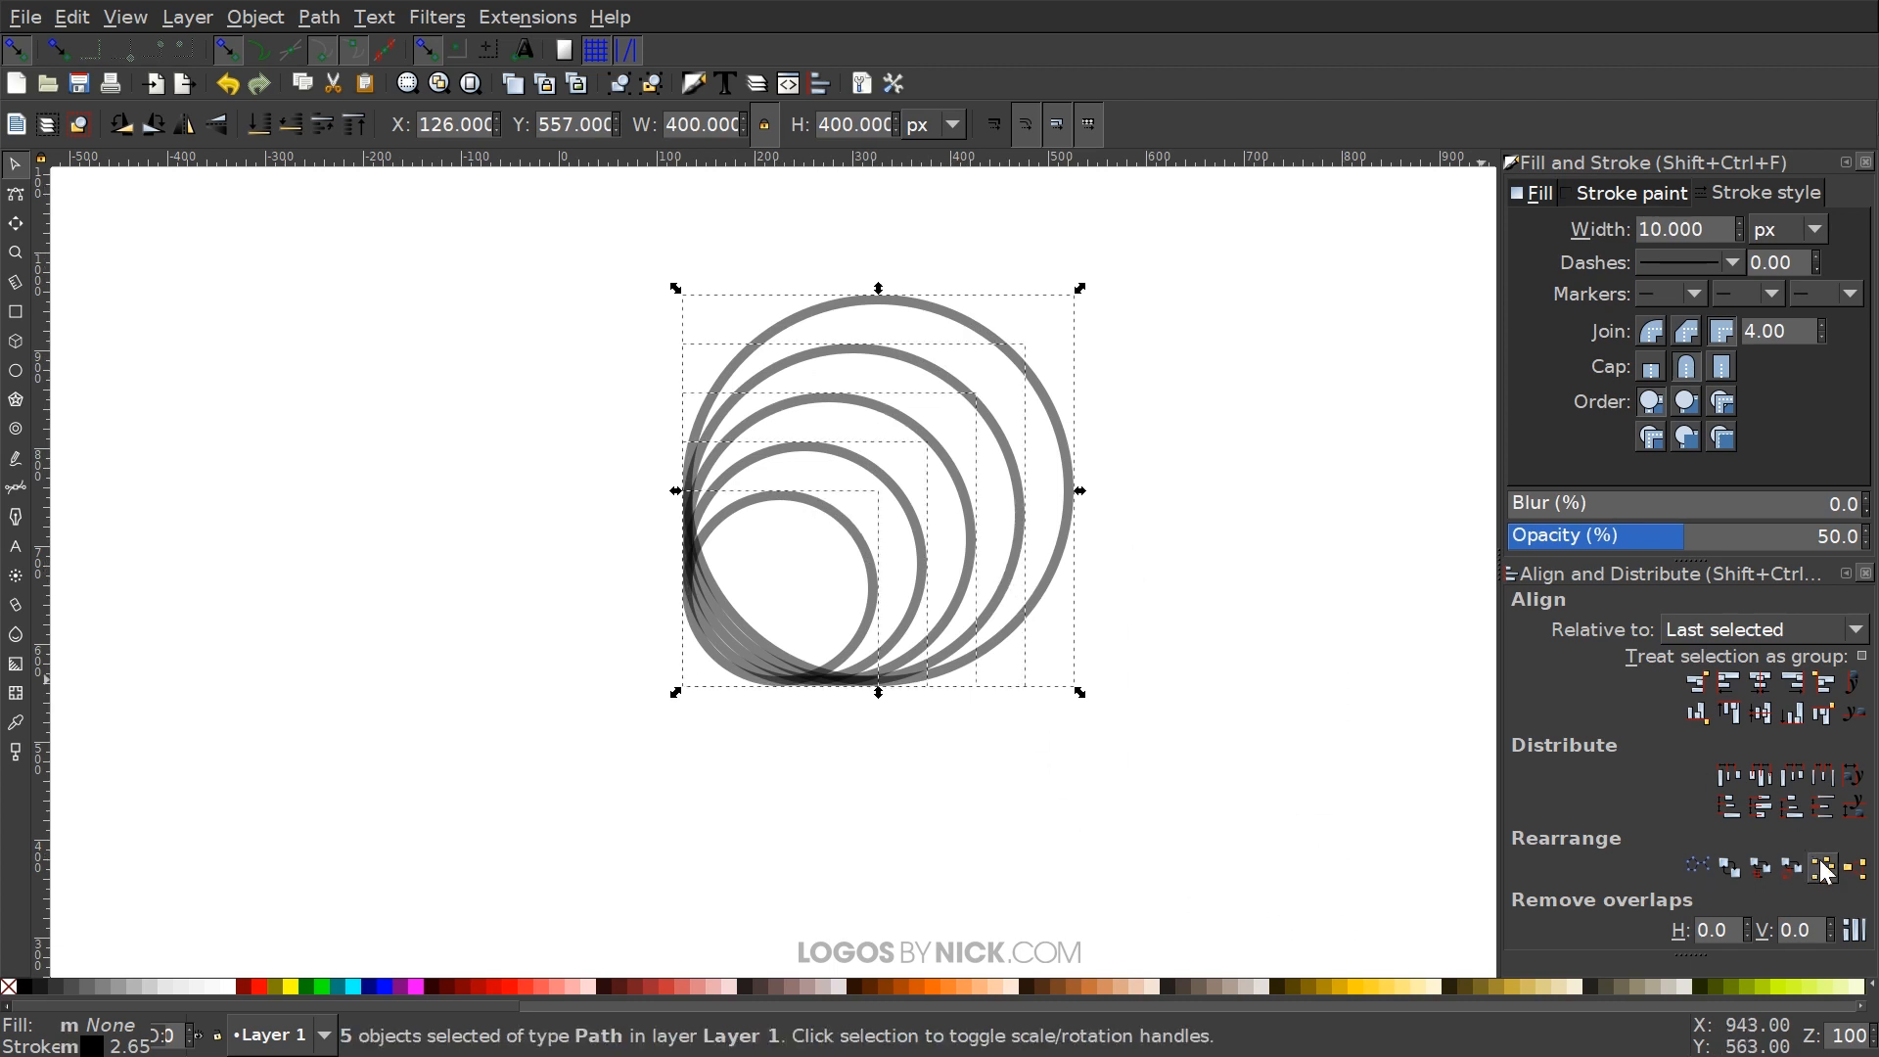
click(1760, 682)
click(1760, 713)
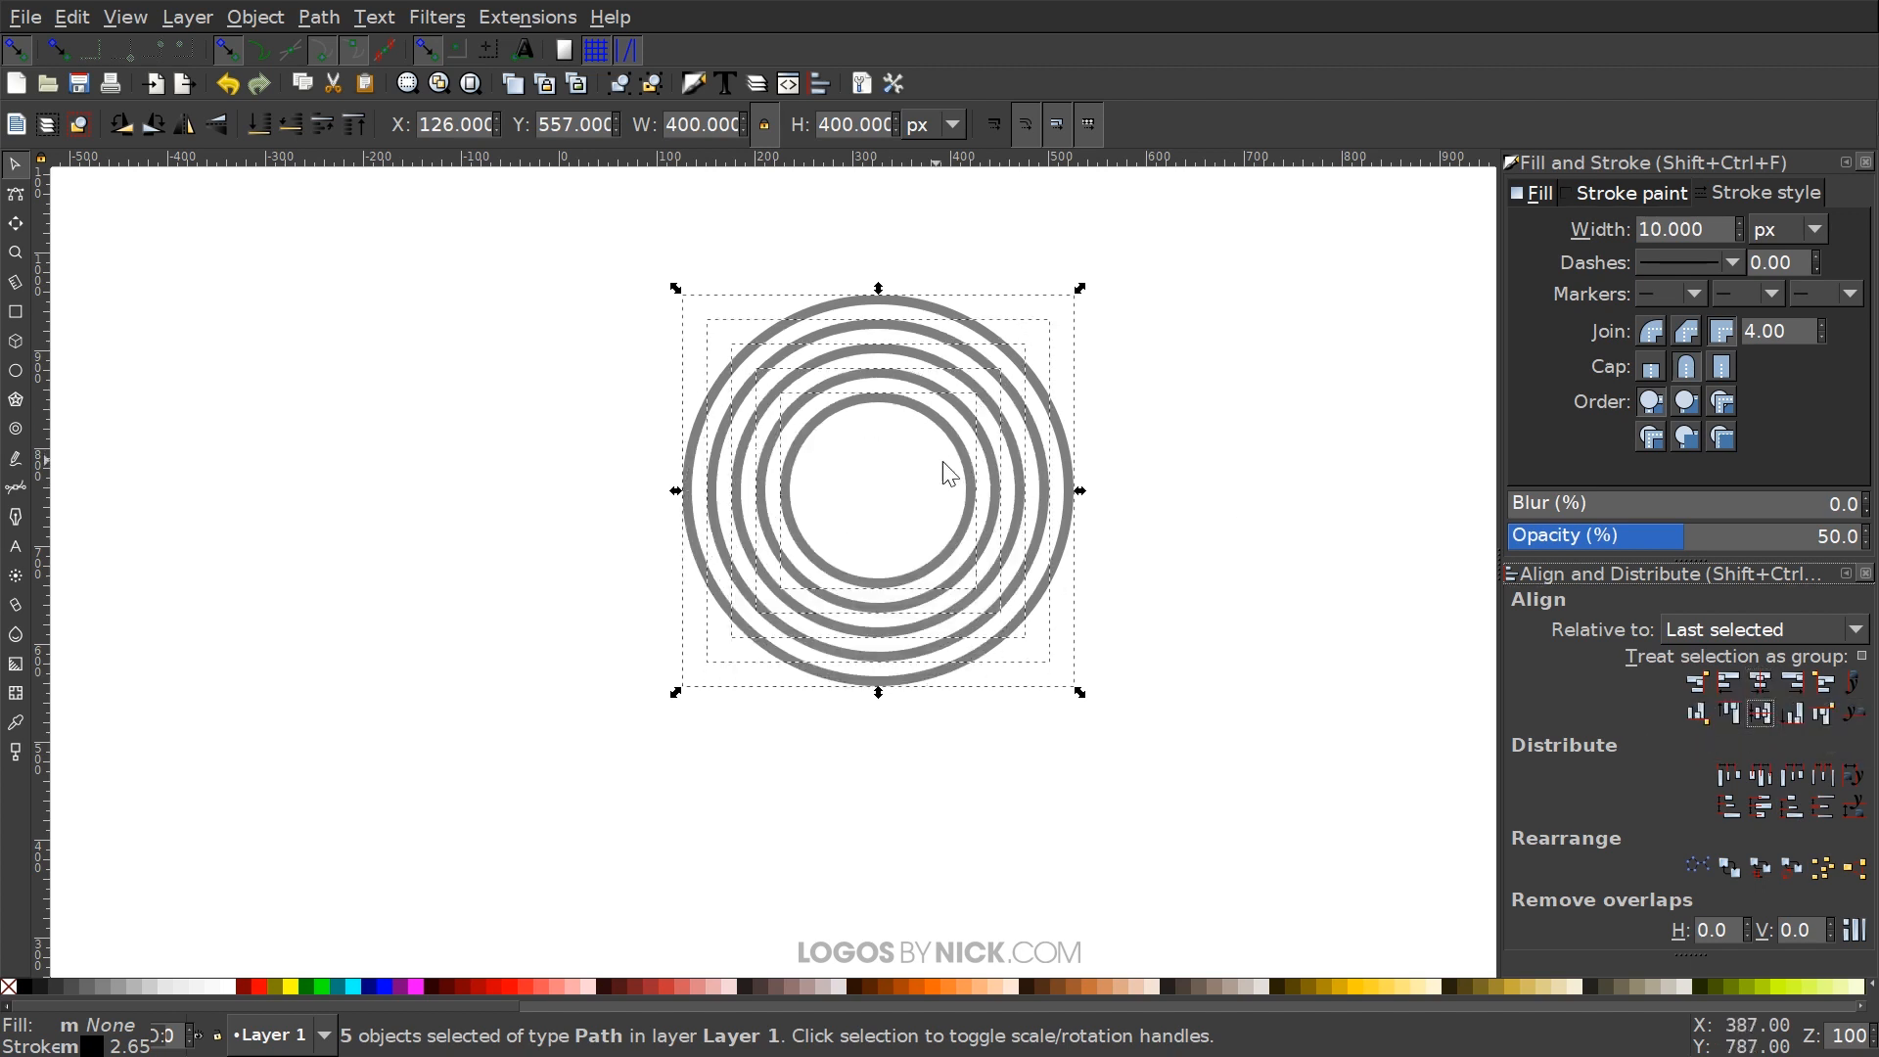
drag(967, 468, 868, 508)
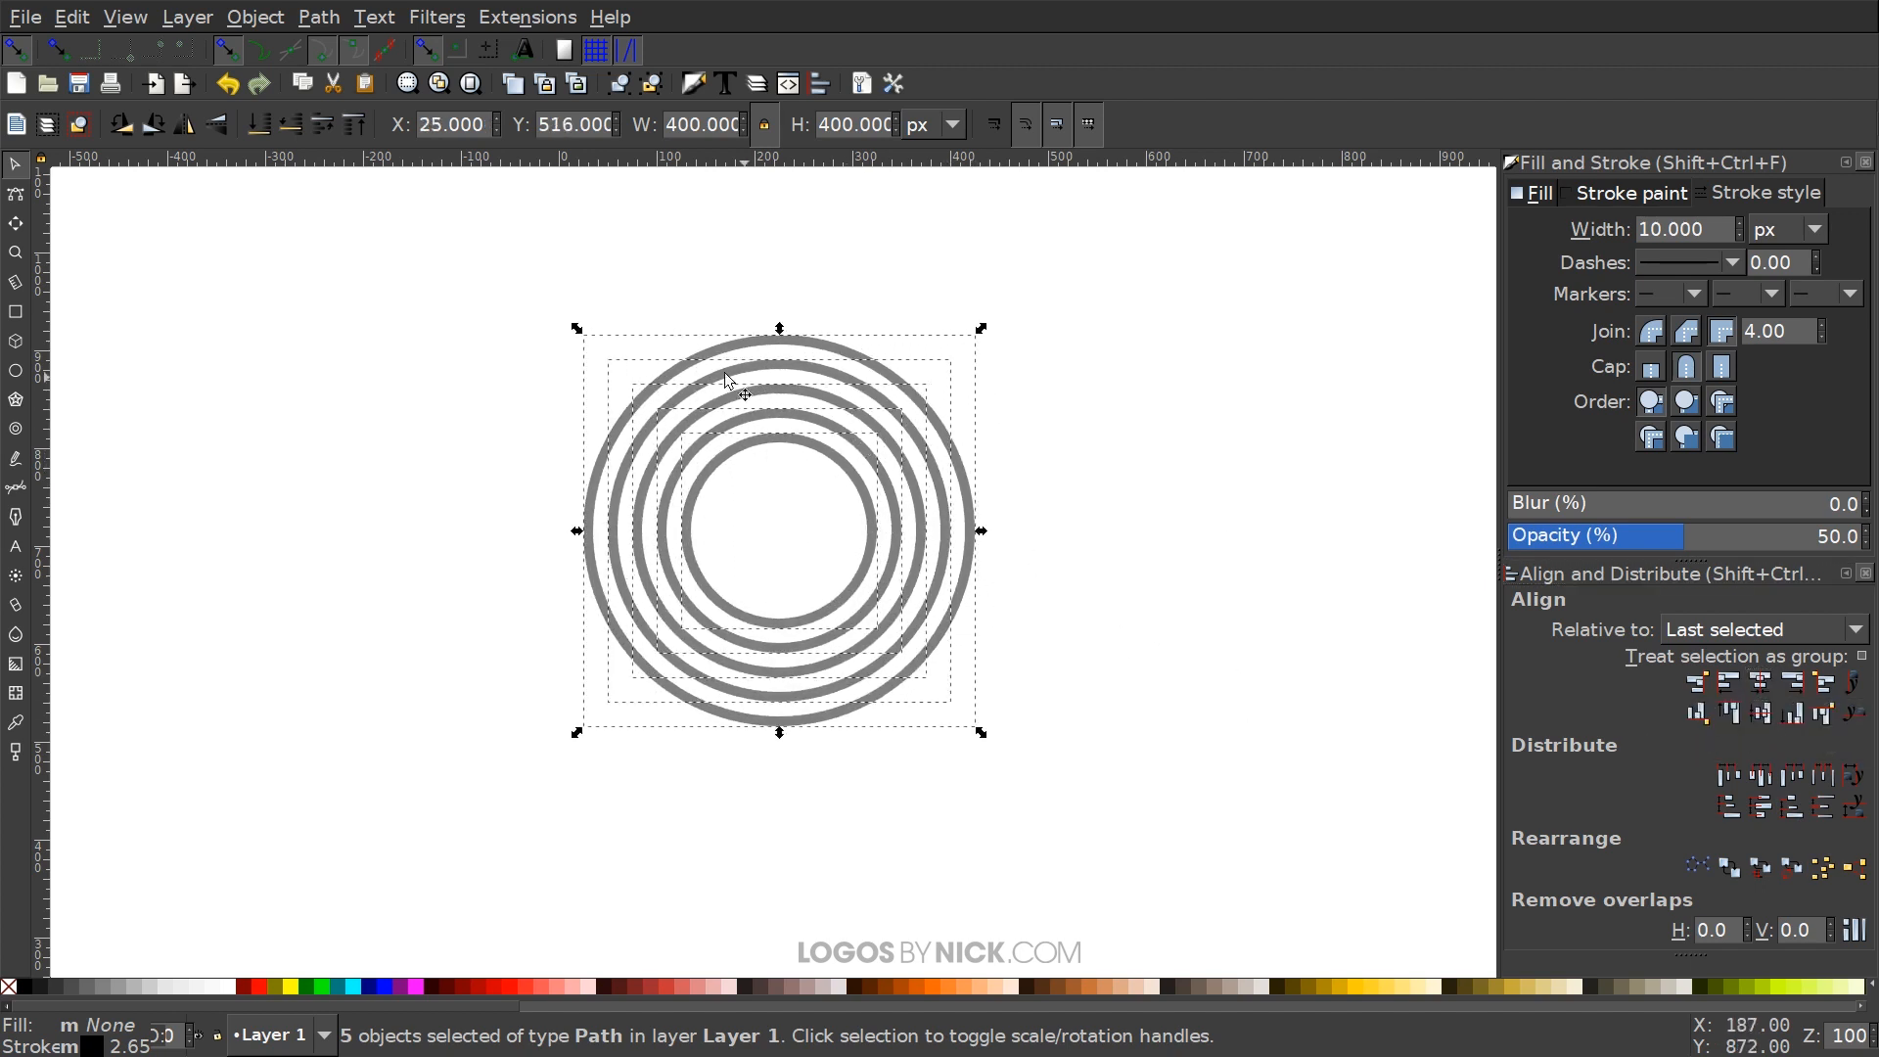
Combine the five concentric rings into a single path
click(324, 18)
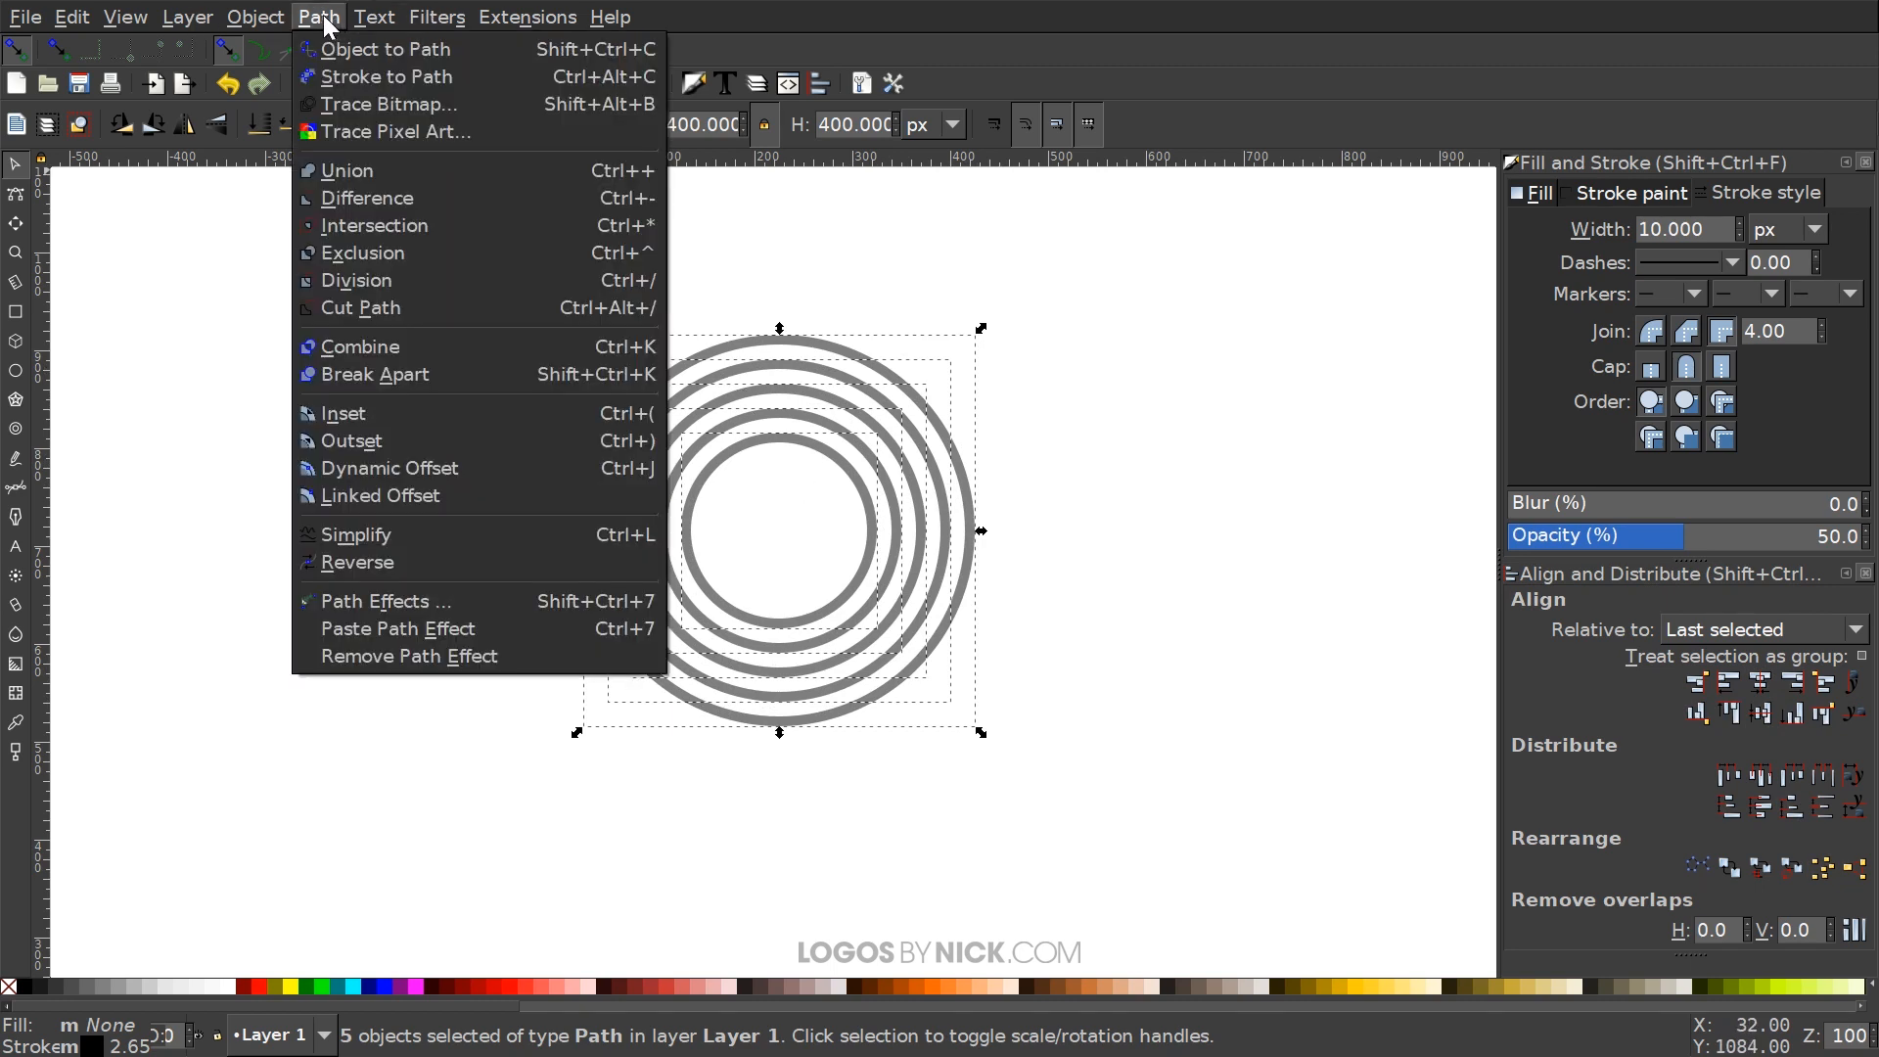
mouse_move(264, 17)
click(402, 348)
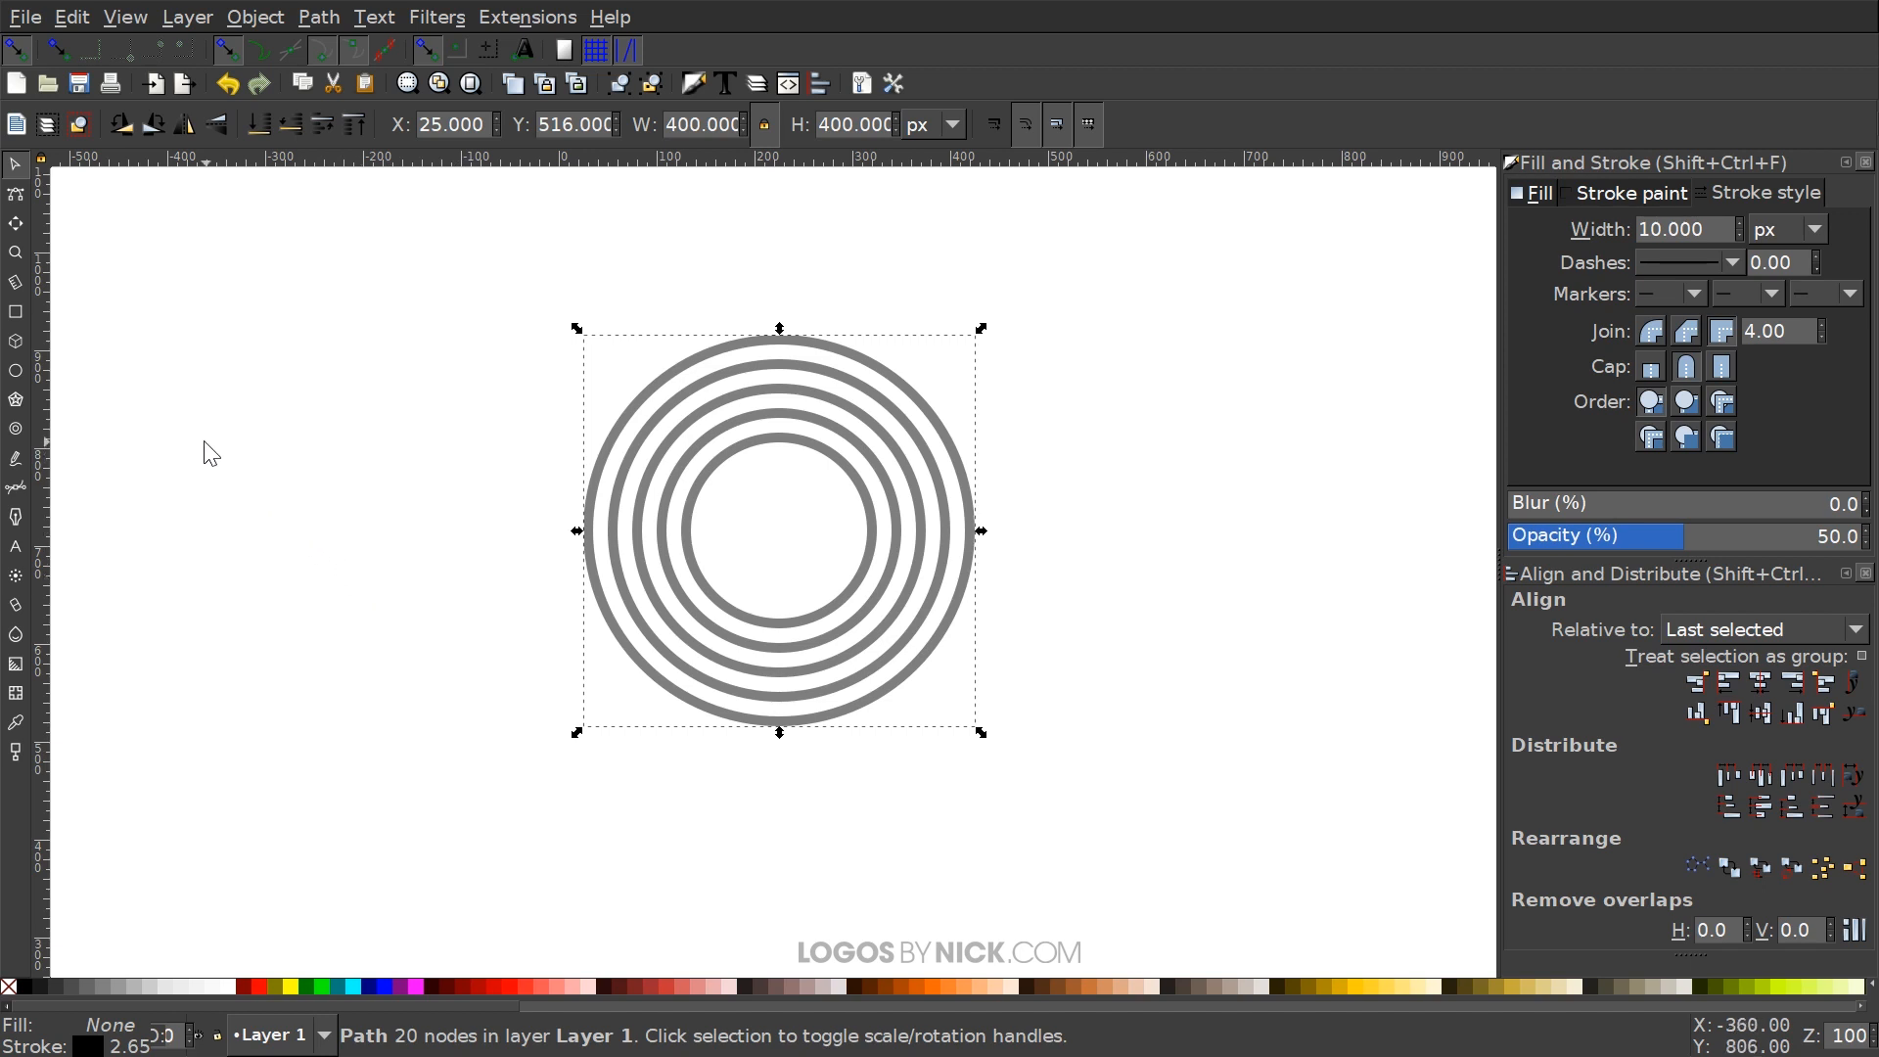
Draw a closed Bezier shape around the rings' upper half, with a straight horizontal edge running through their center from the outer right node
click(16, 487)
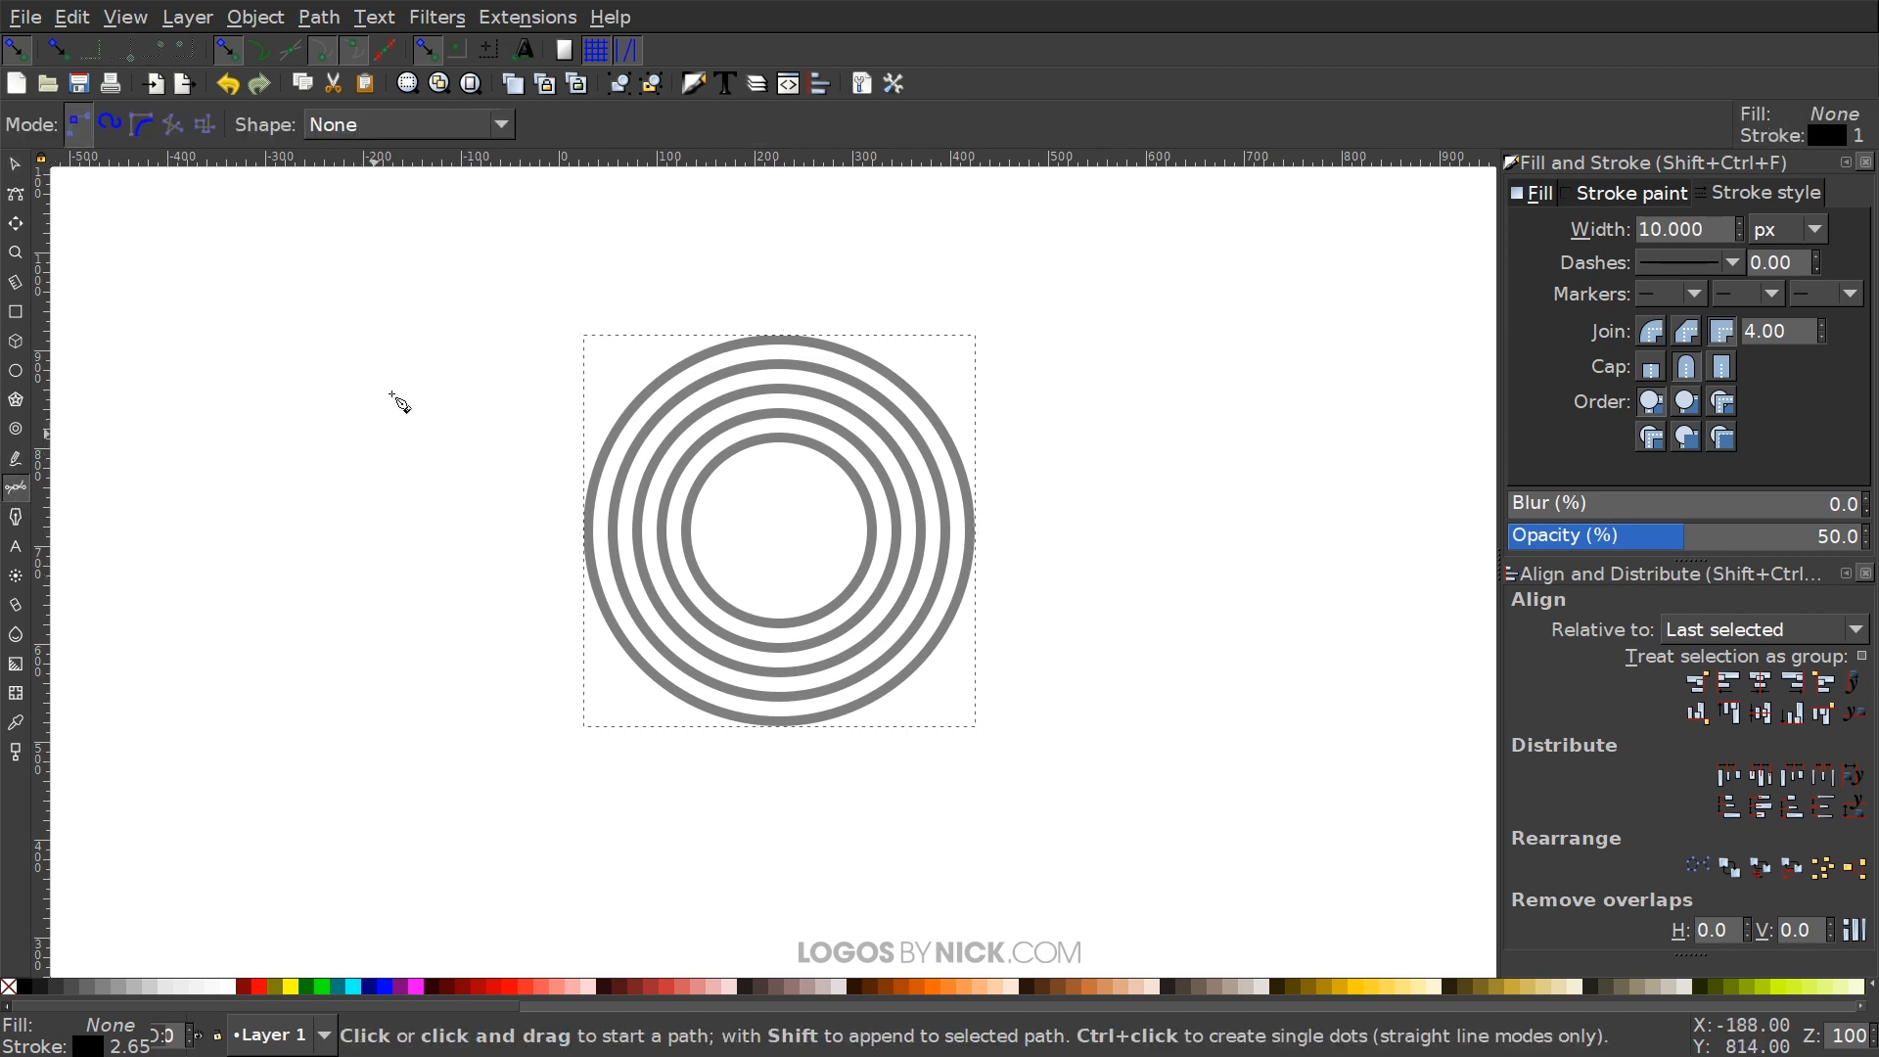
click(972, 531)
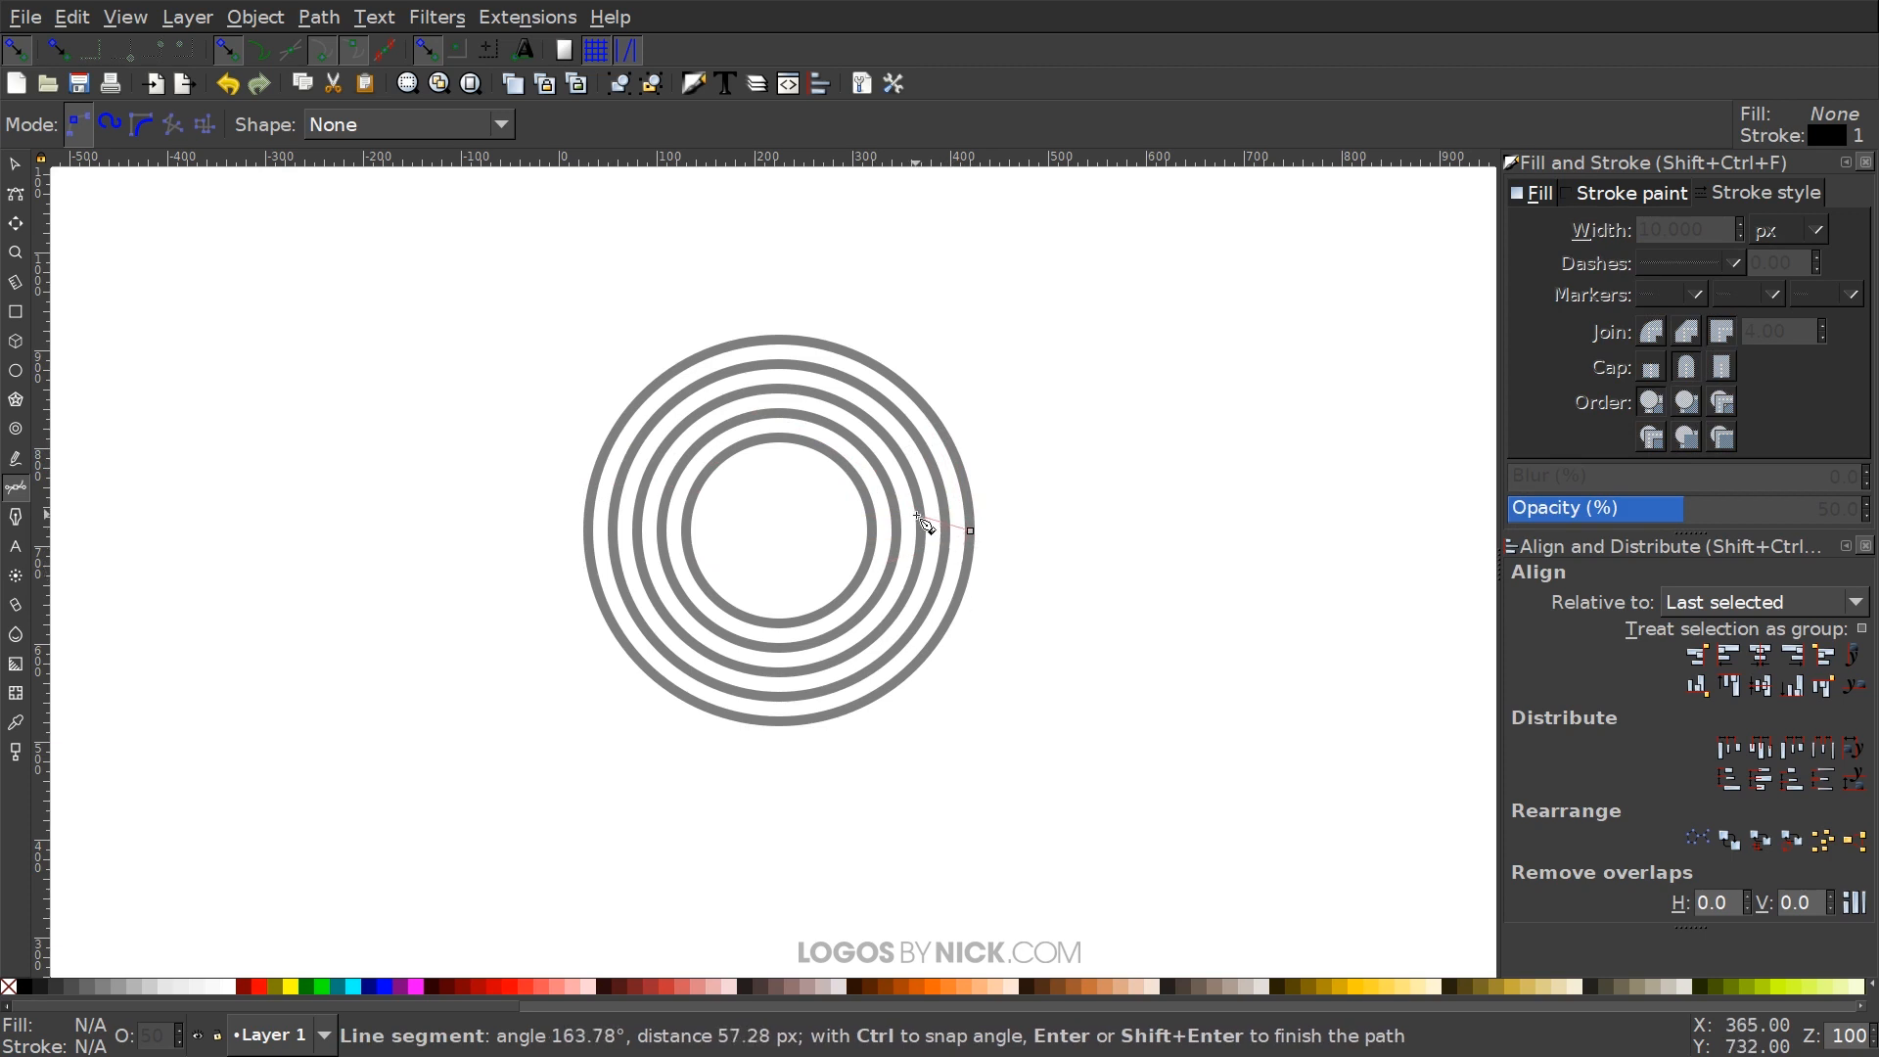
click(513, 530)
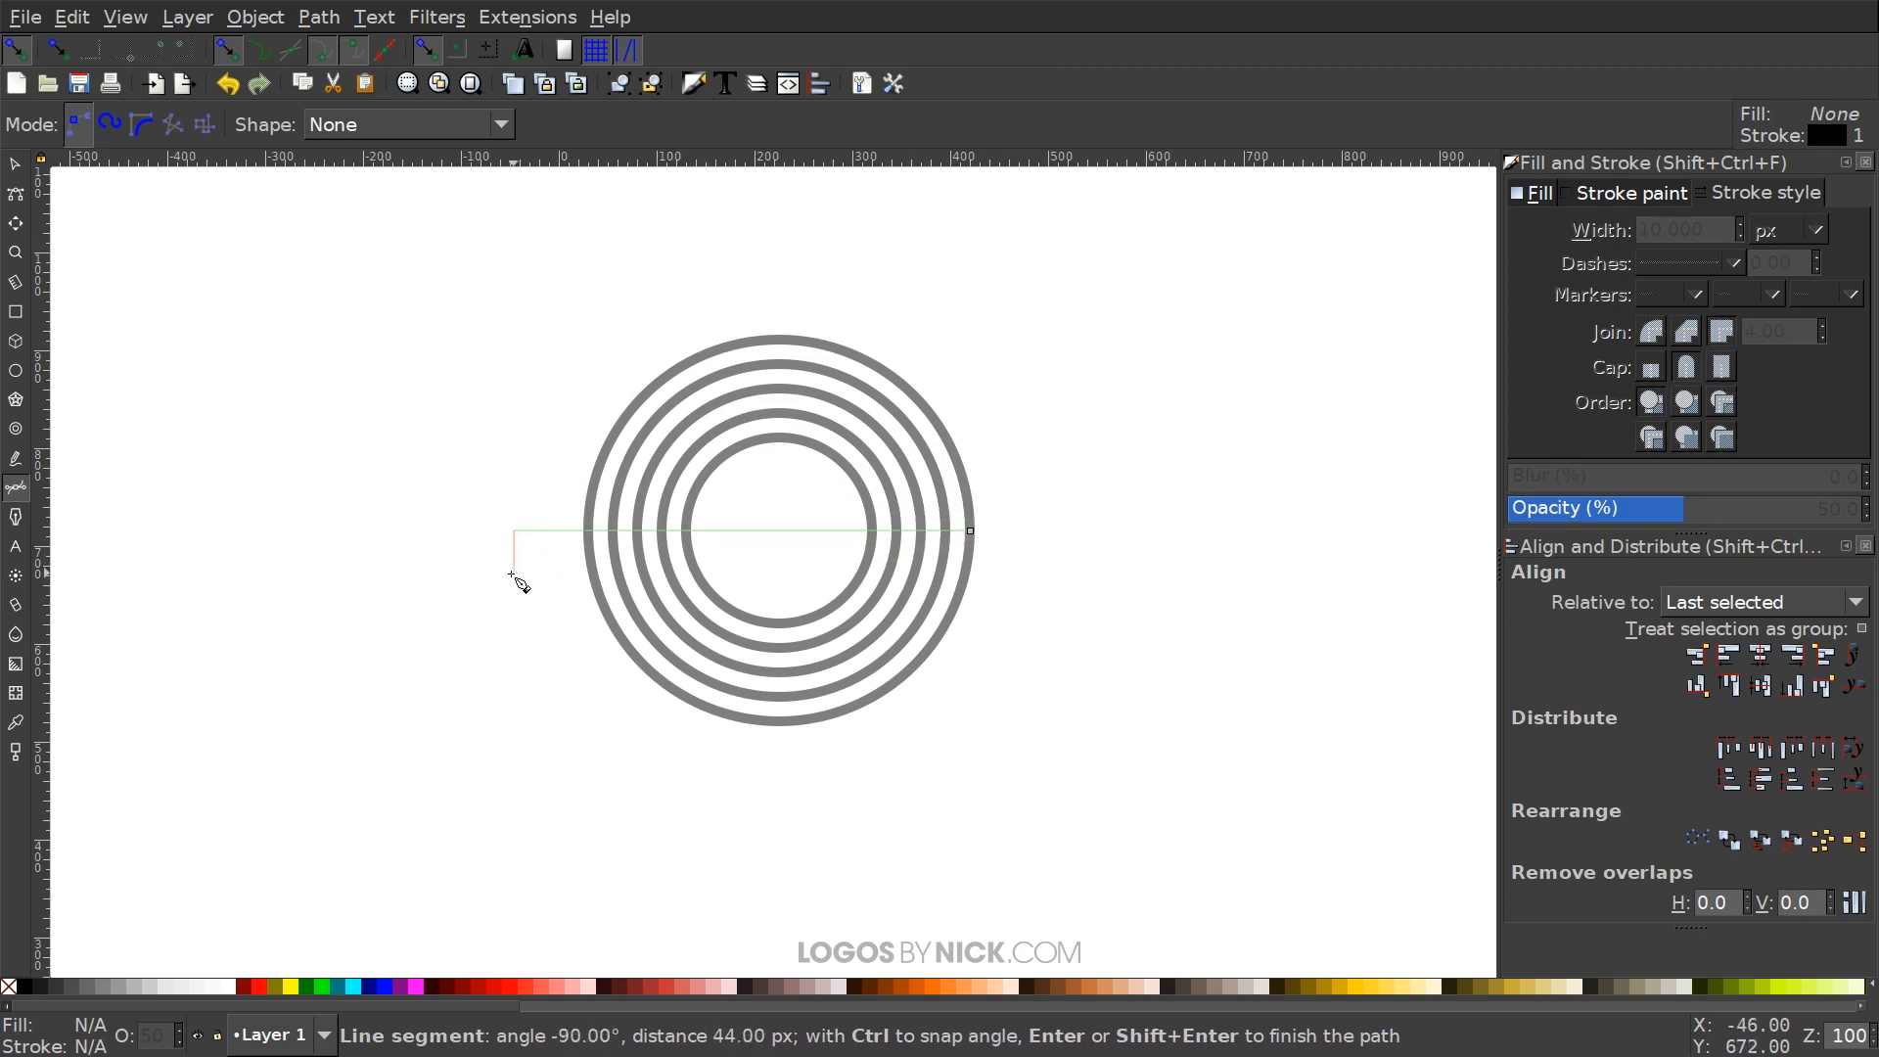
click(460, 405)
click(596, 223)
drag(752, 218, 909, 233)
mouse_move(970, 256)
mouse_down()
mouse_move(1024, 280)
mouse_move(1076, 355)
mouse_up()
drag(1105, 465, 1075, 533)
drag(1046, 539, 1031, 539)
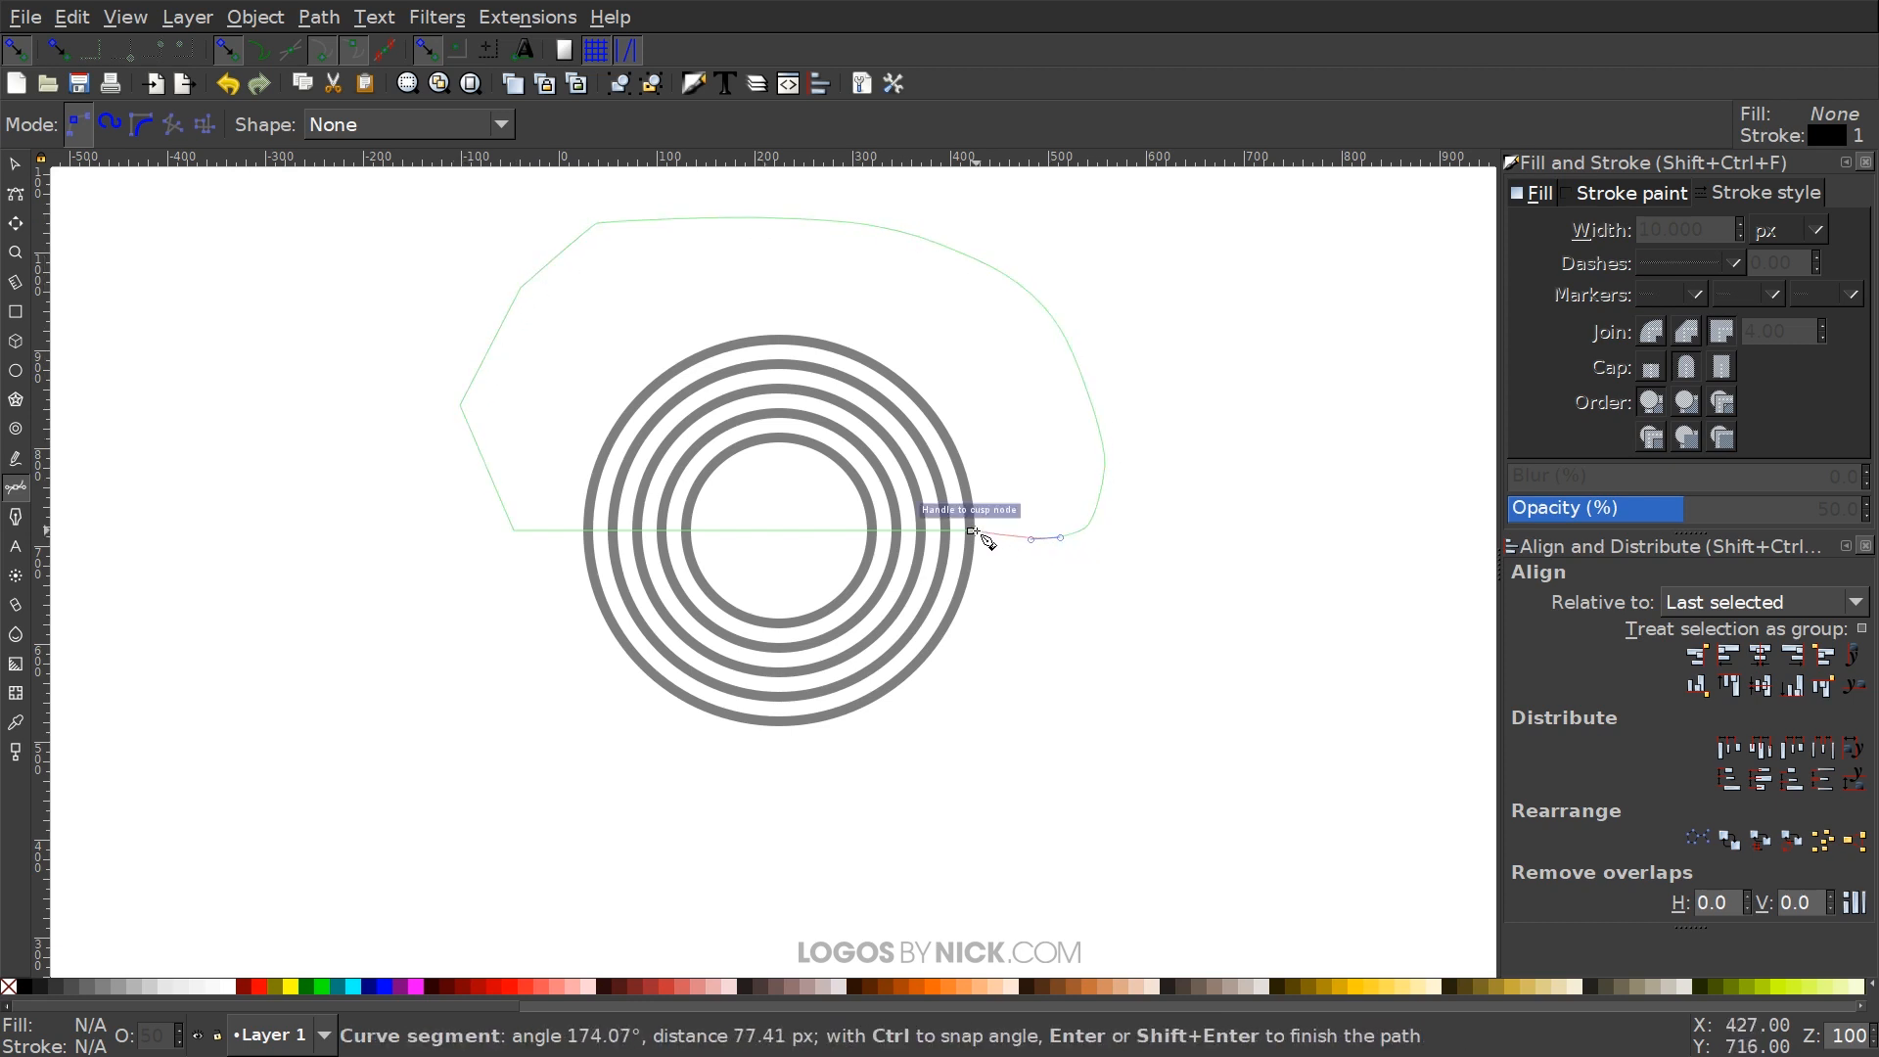
click(972, 532)
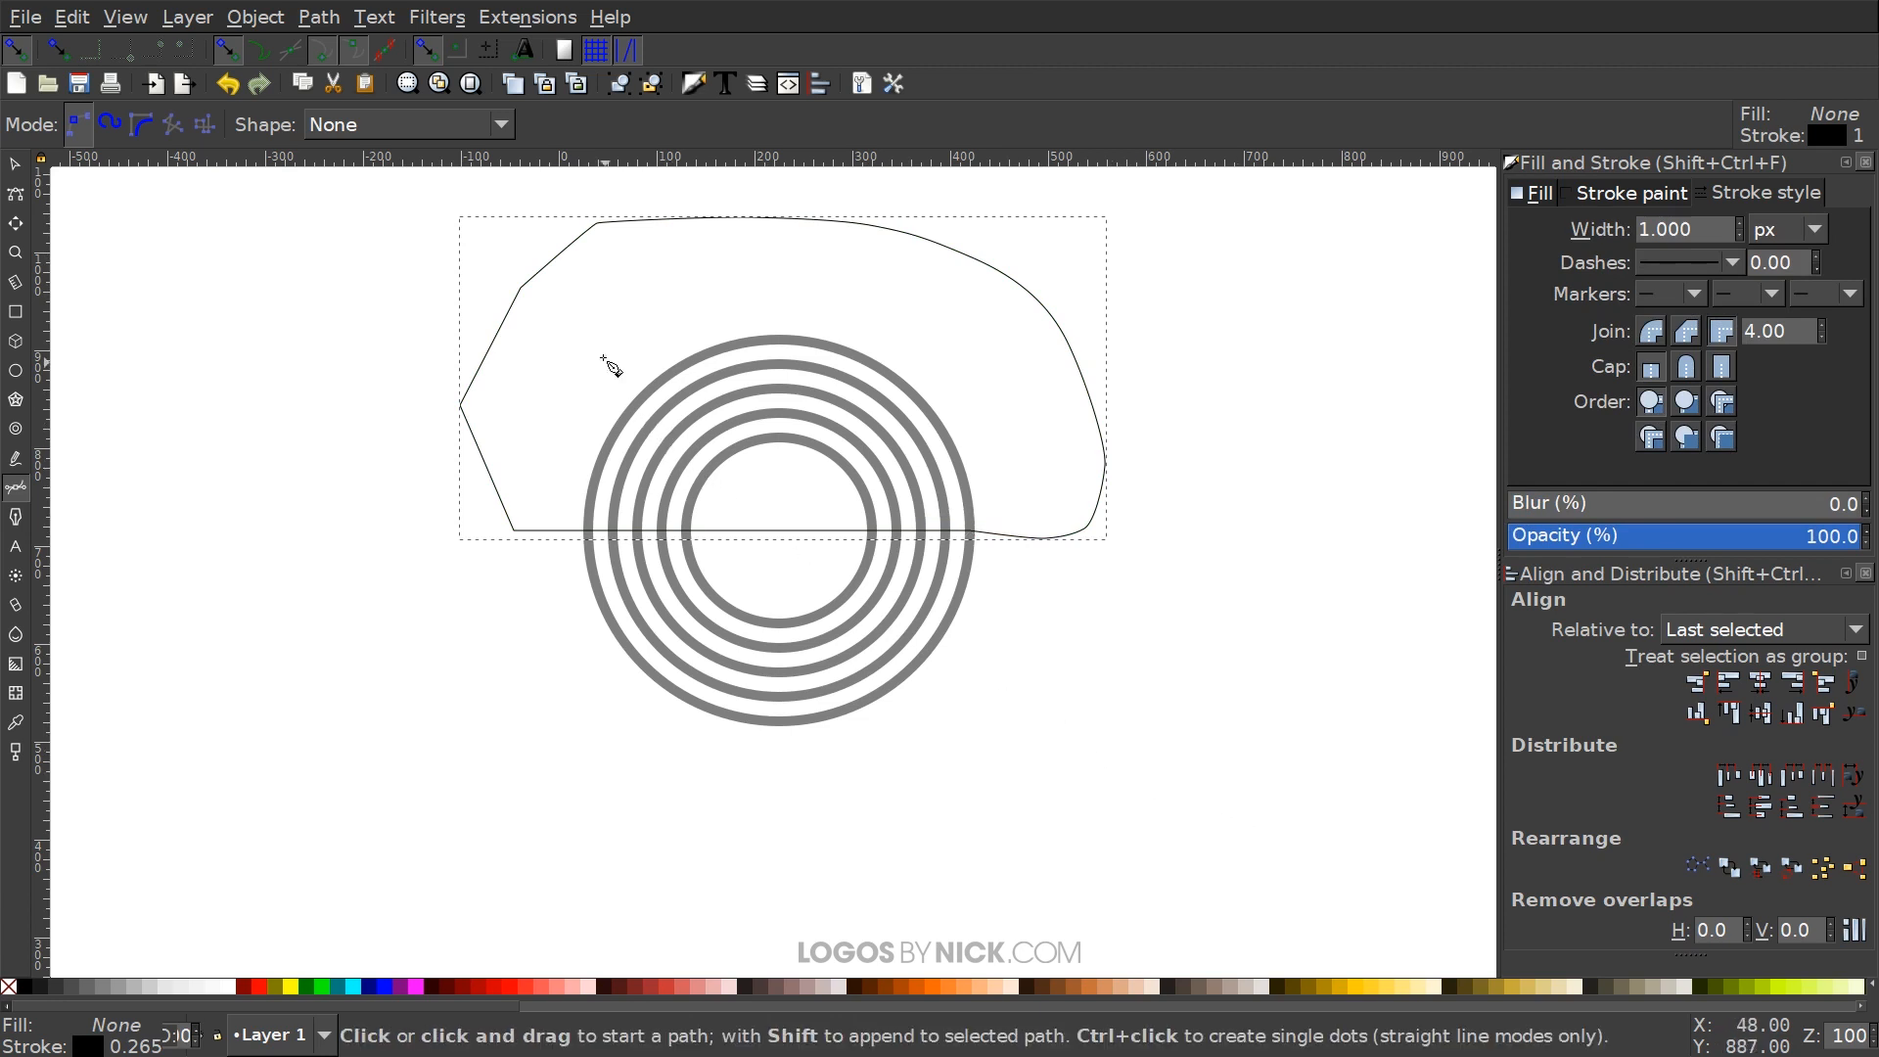
Cut the combined rings with the drawn shape using Cut Path, splitting them into upper and lower halves, and clear the selection
click(14, 163)
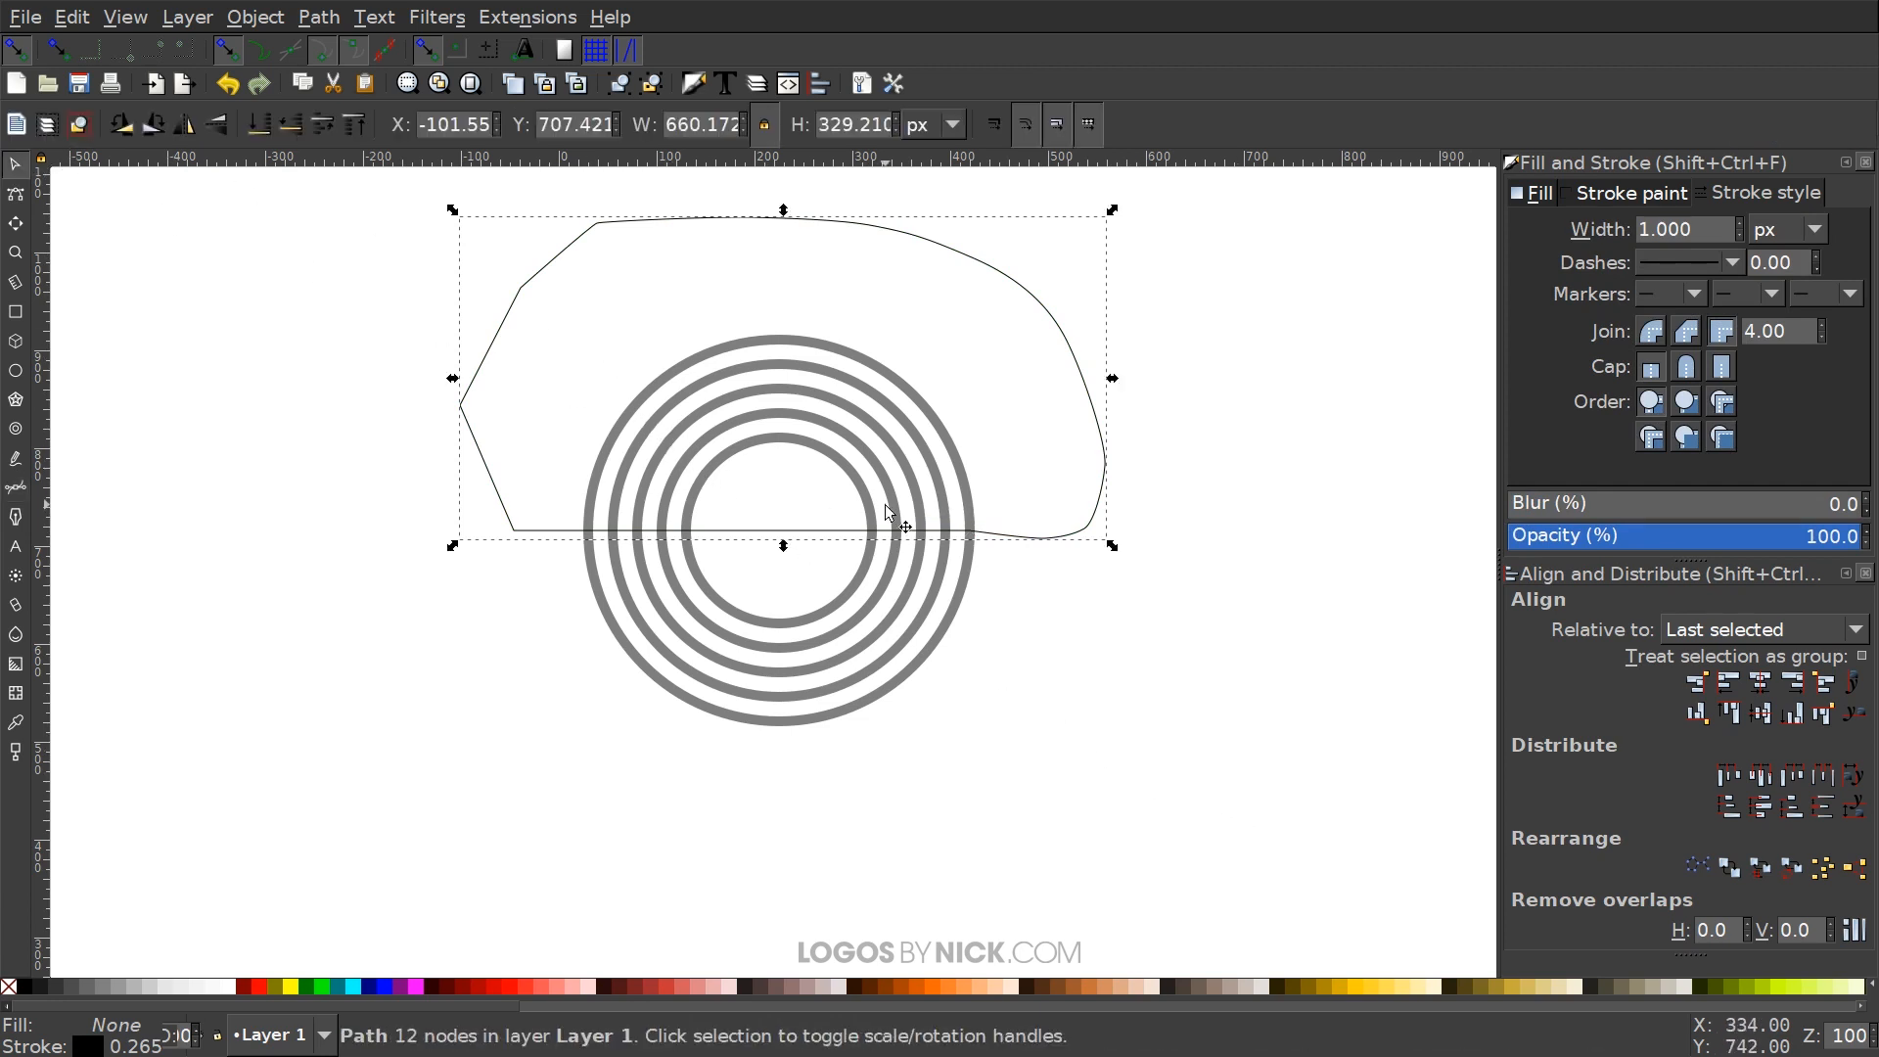
shift+click(790, 337)
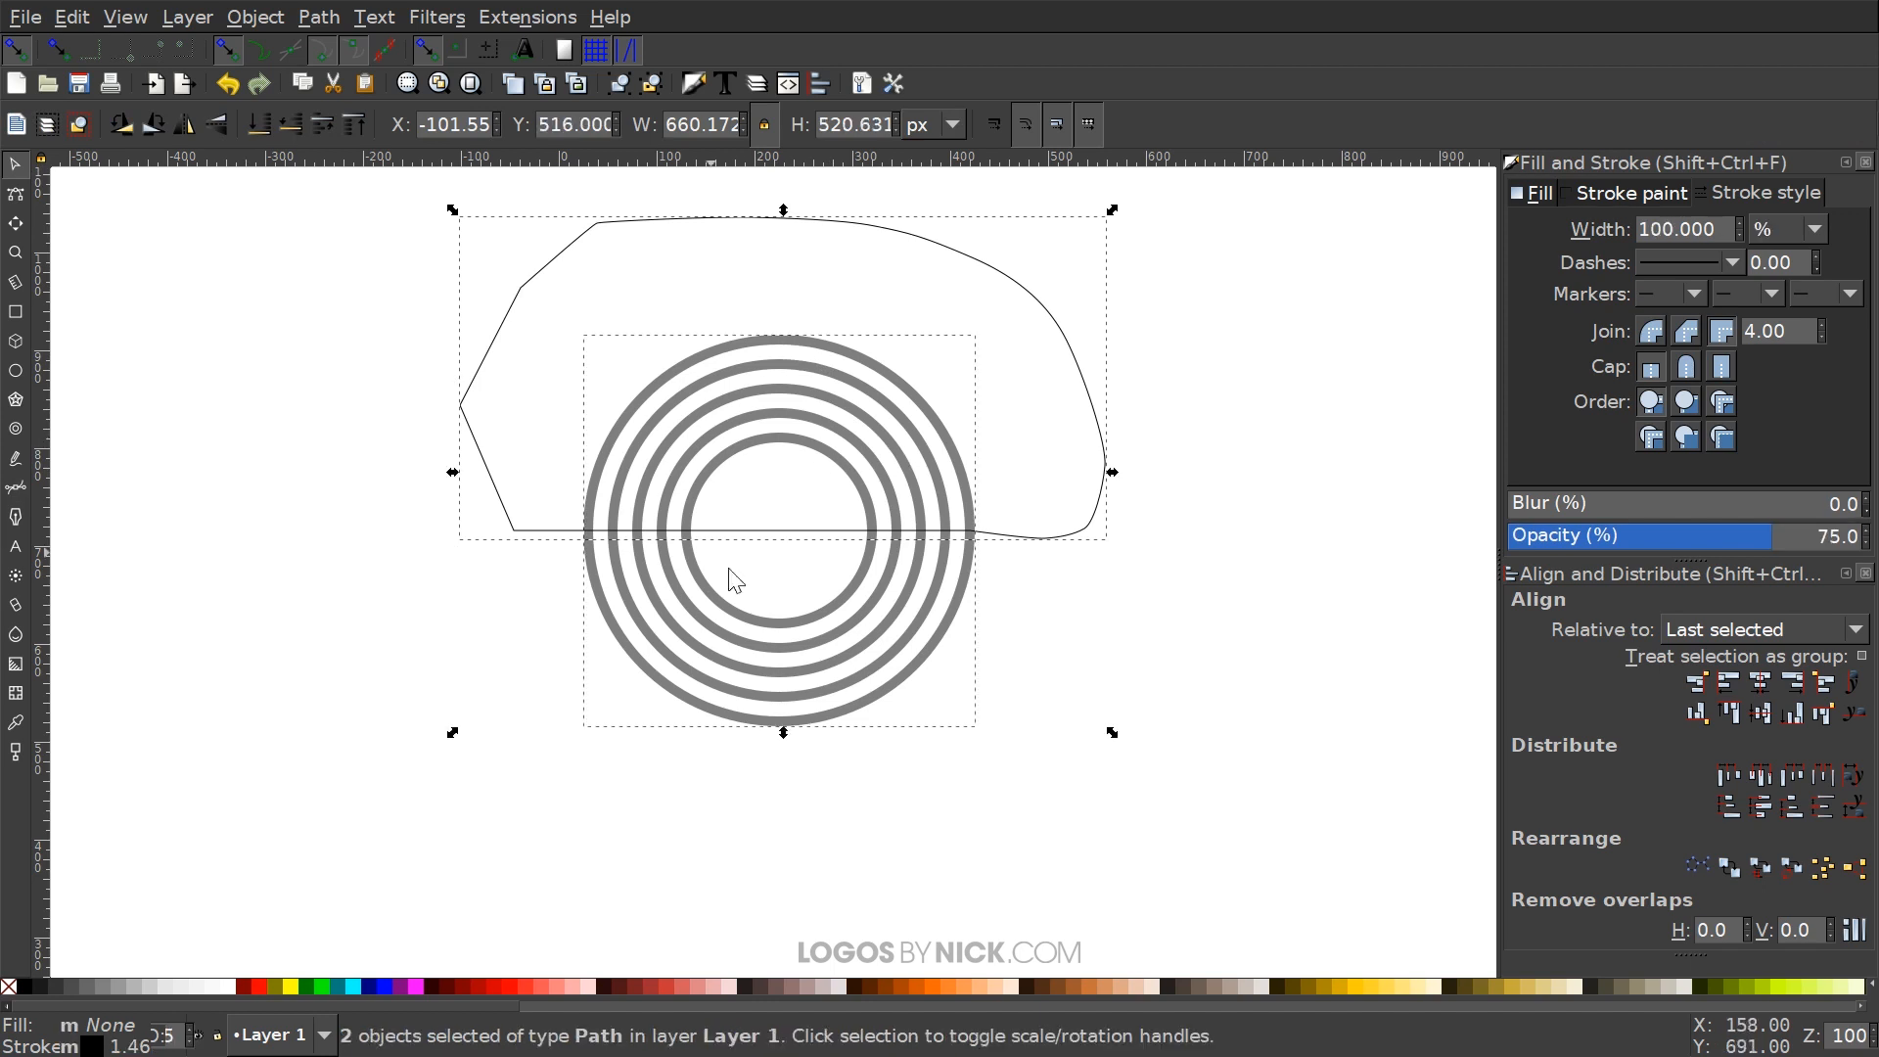
click(319, 17)
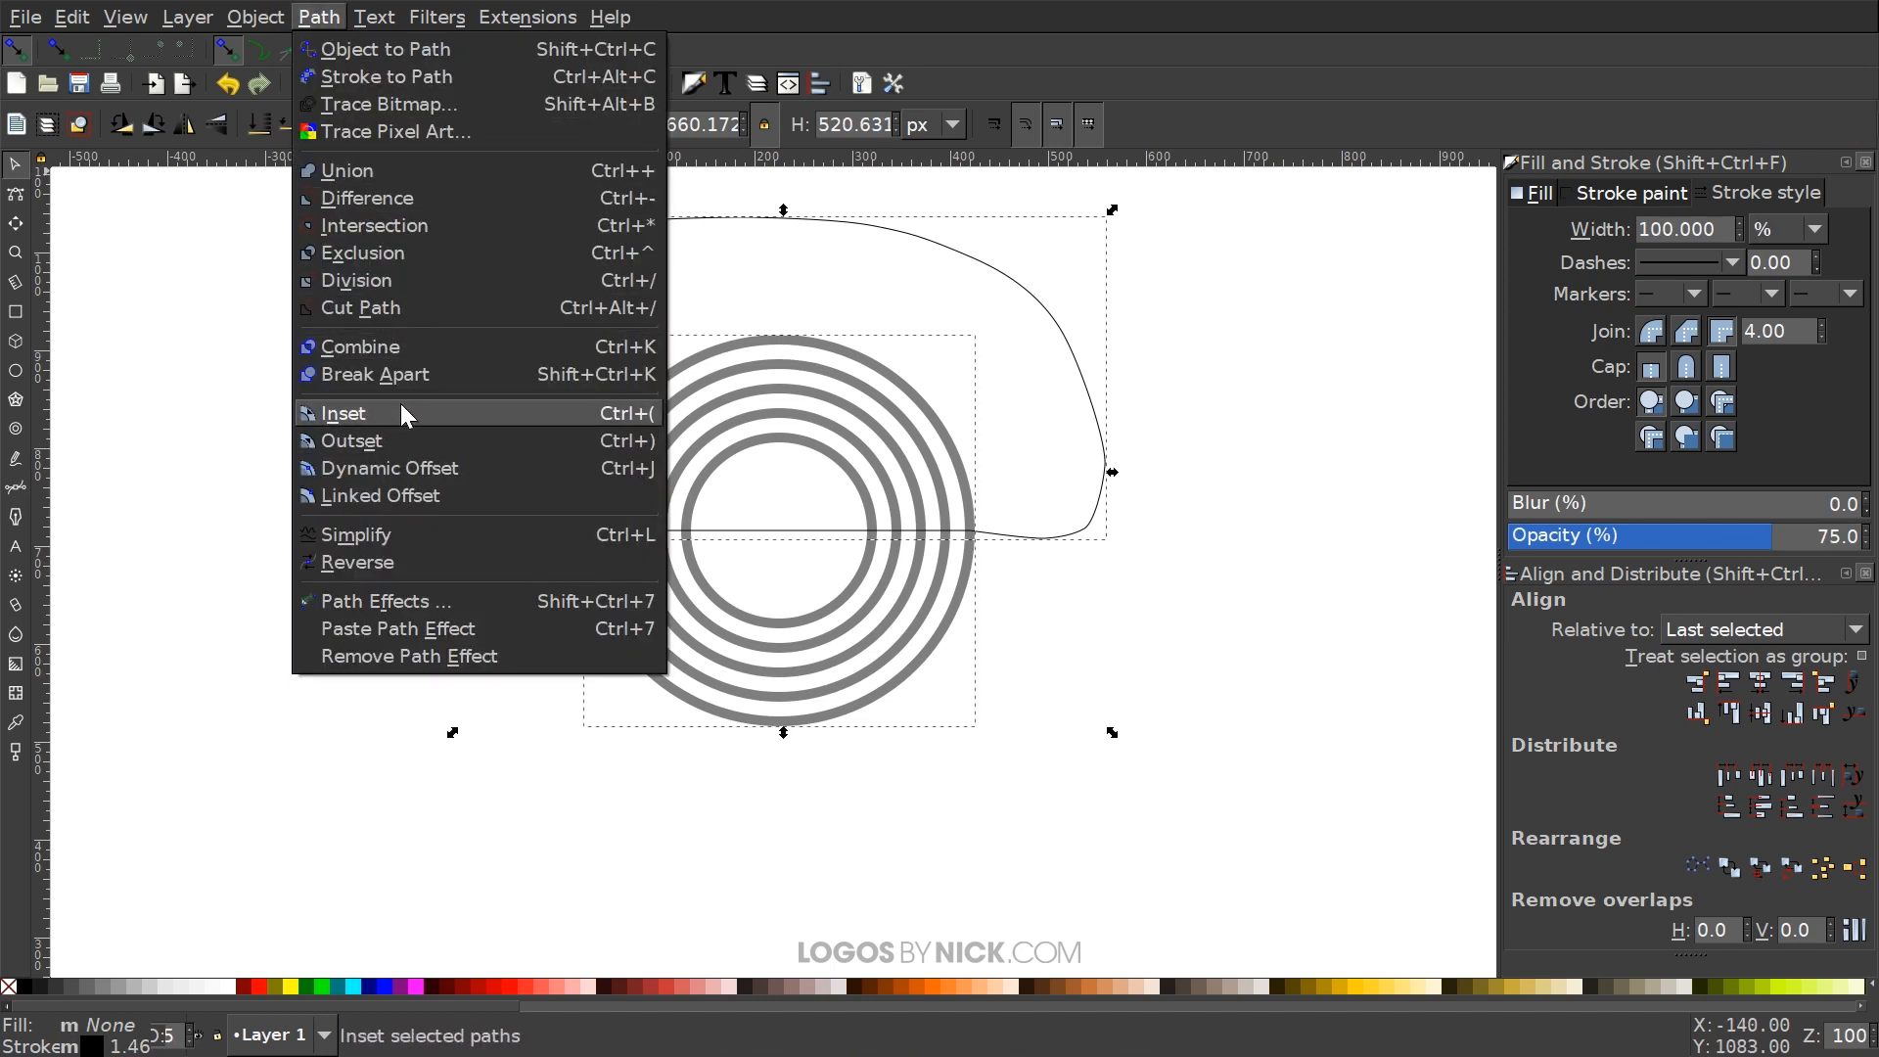
click(405, 307)
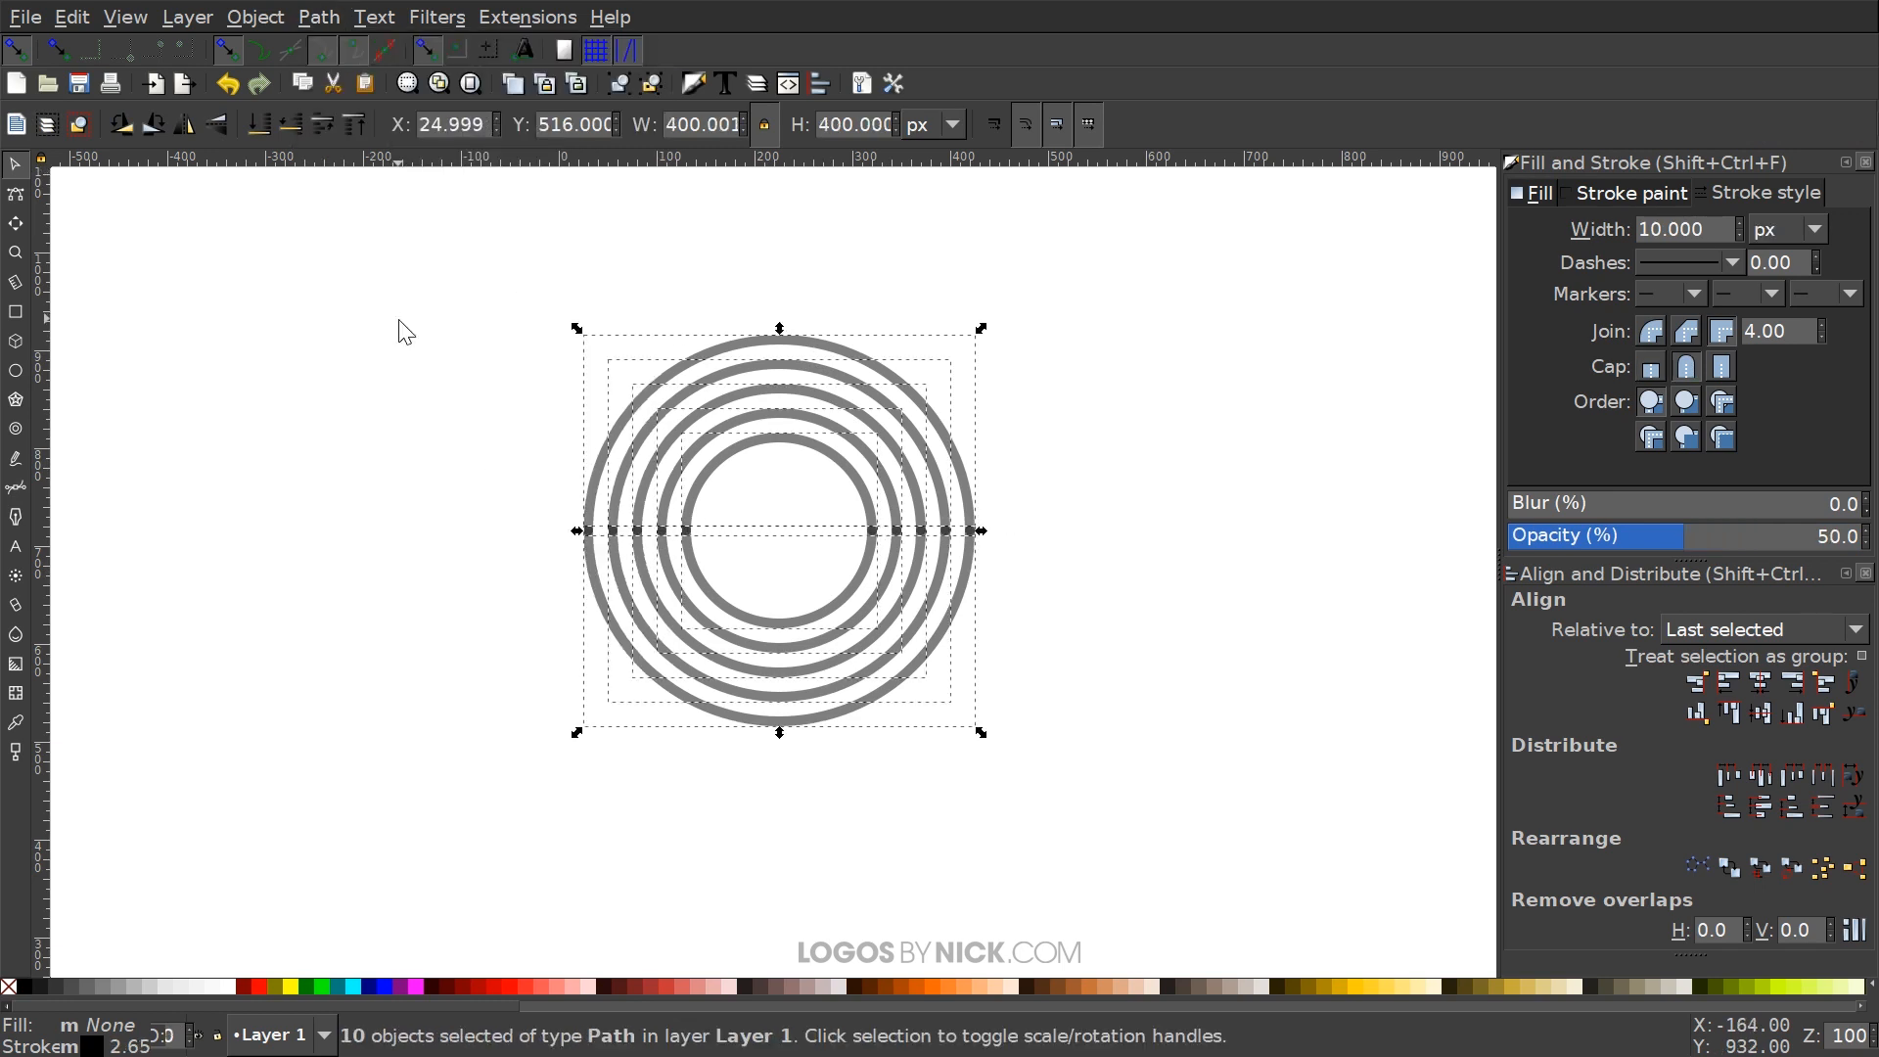
click(1188, 392)
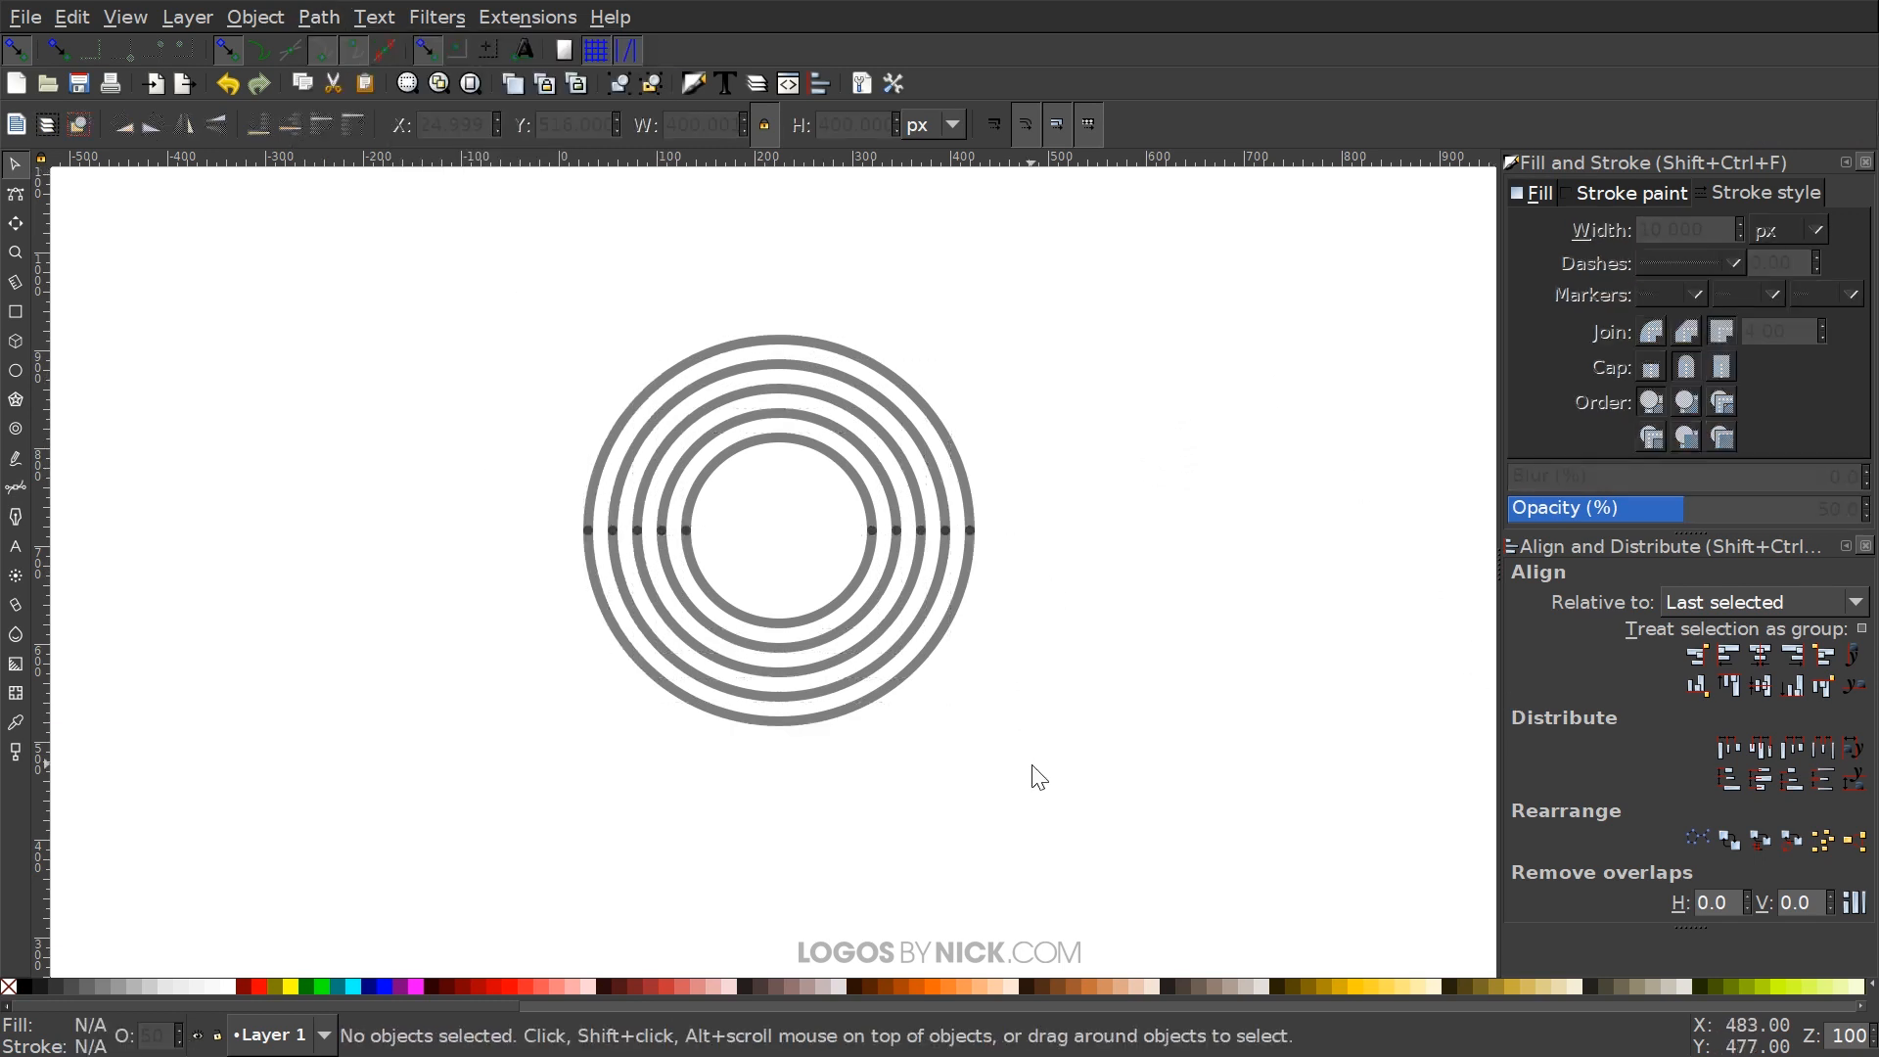
Insert new nodes between all existing nodes of the ten half-rings and clear the selection
drag(1183, 840, 440, 303)
scroll(468, 265, up, 1)
drag(1147, 557, 1123, 504)
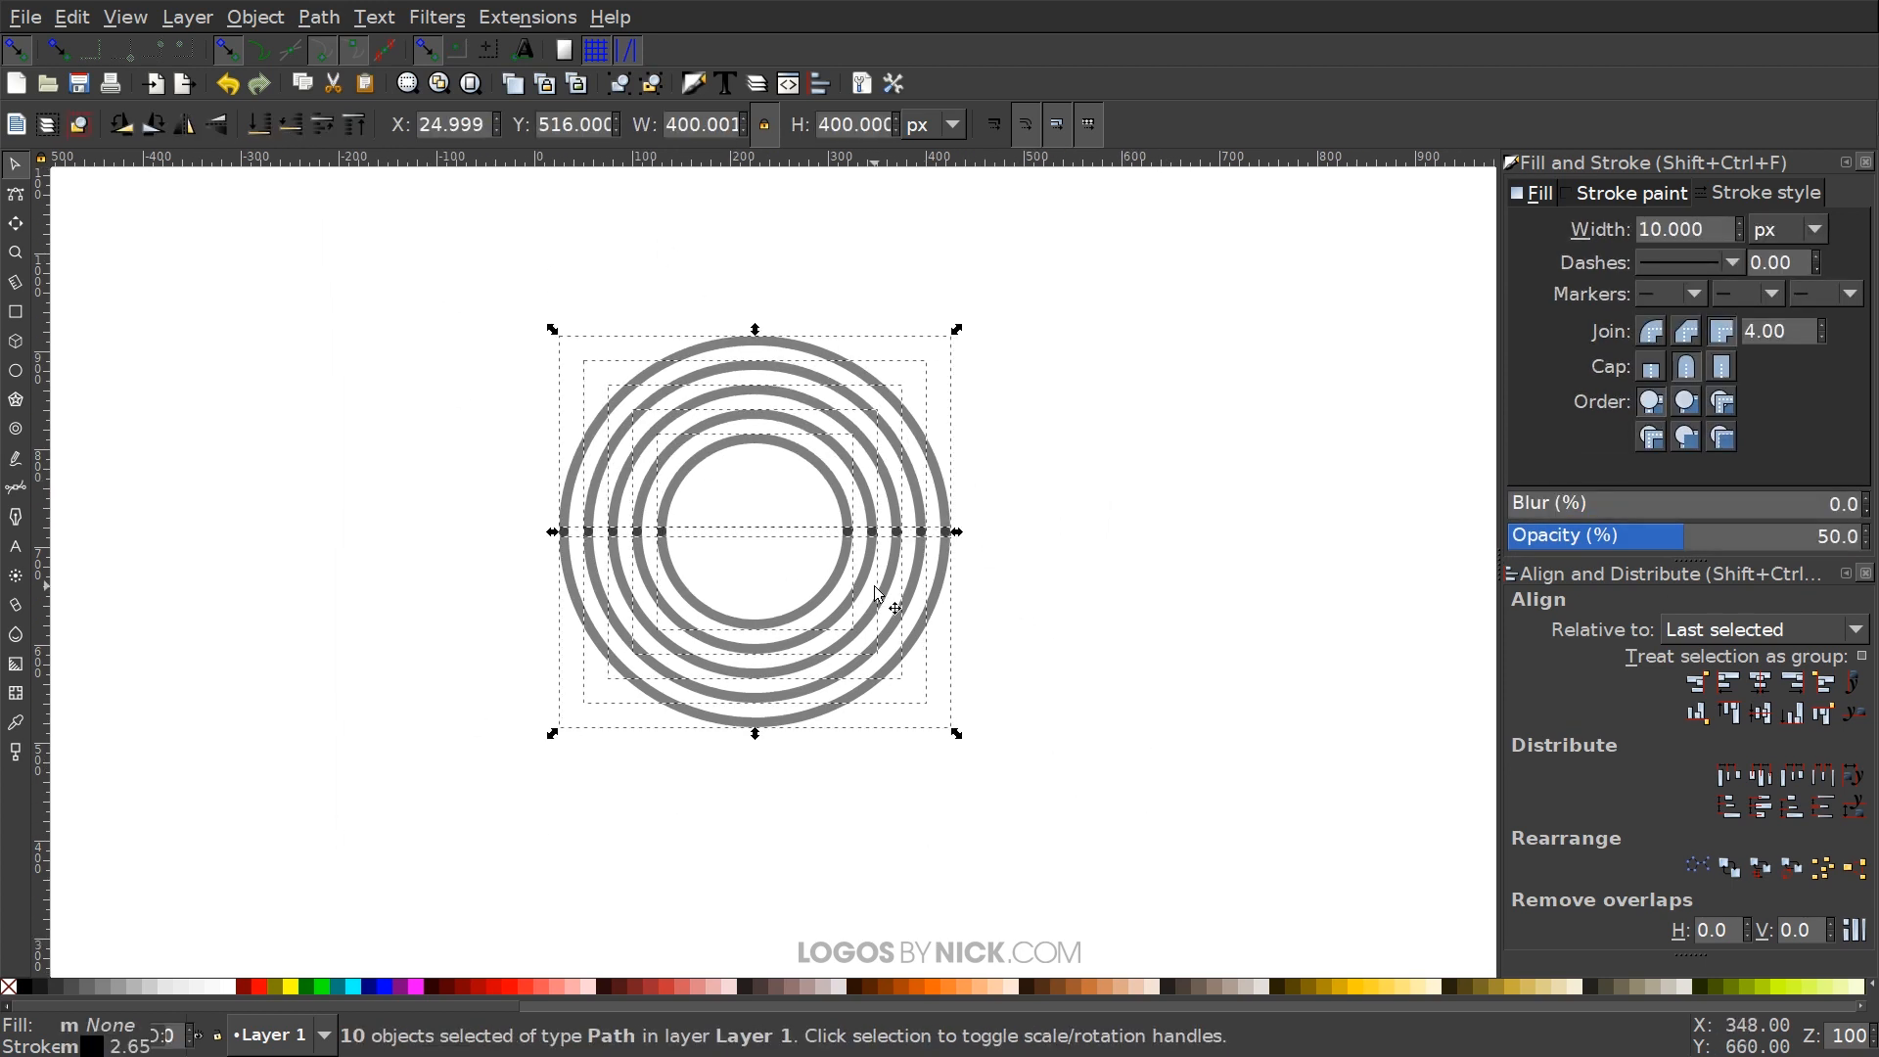
click(24, 202)
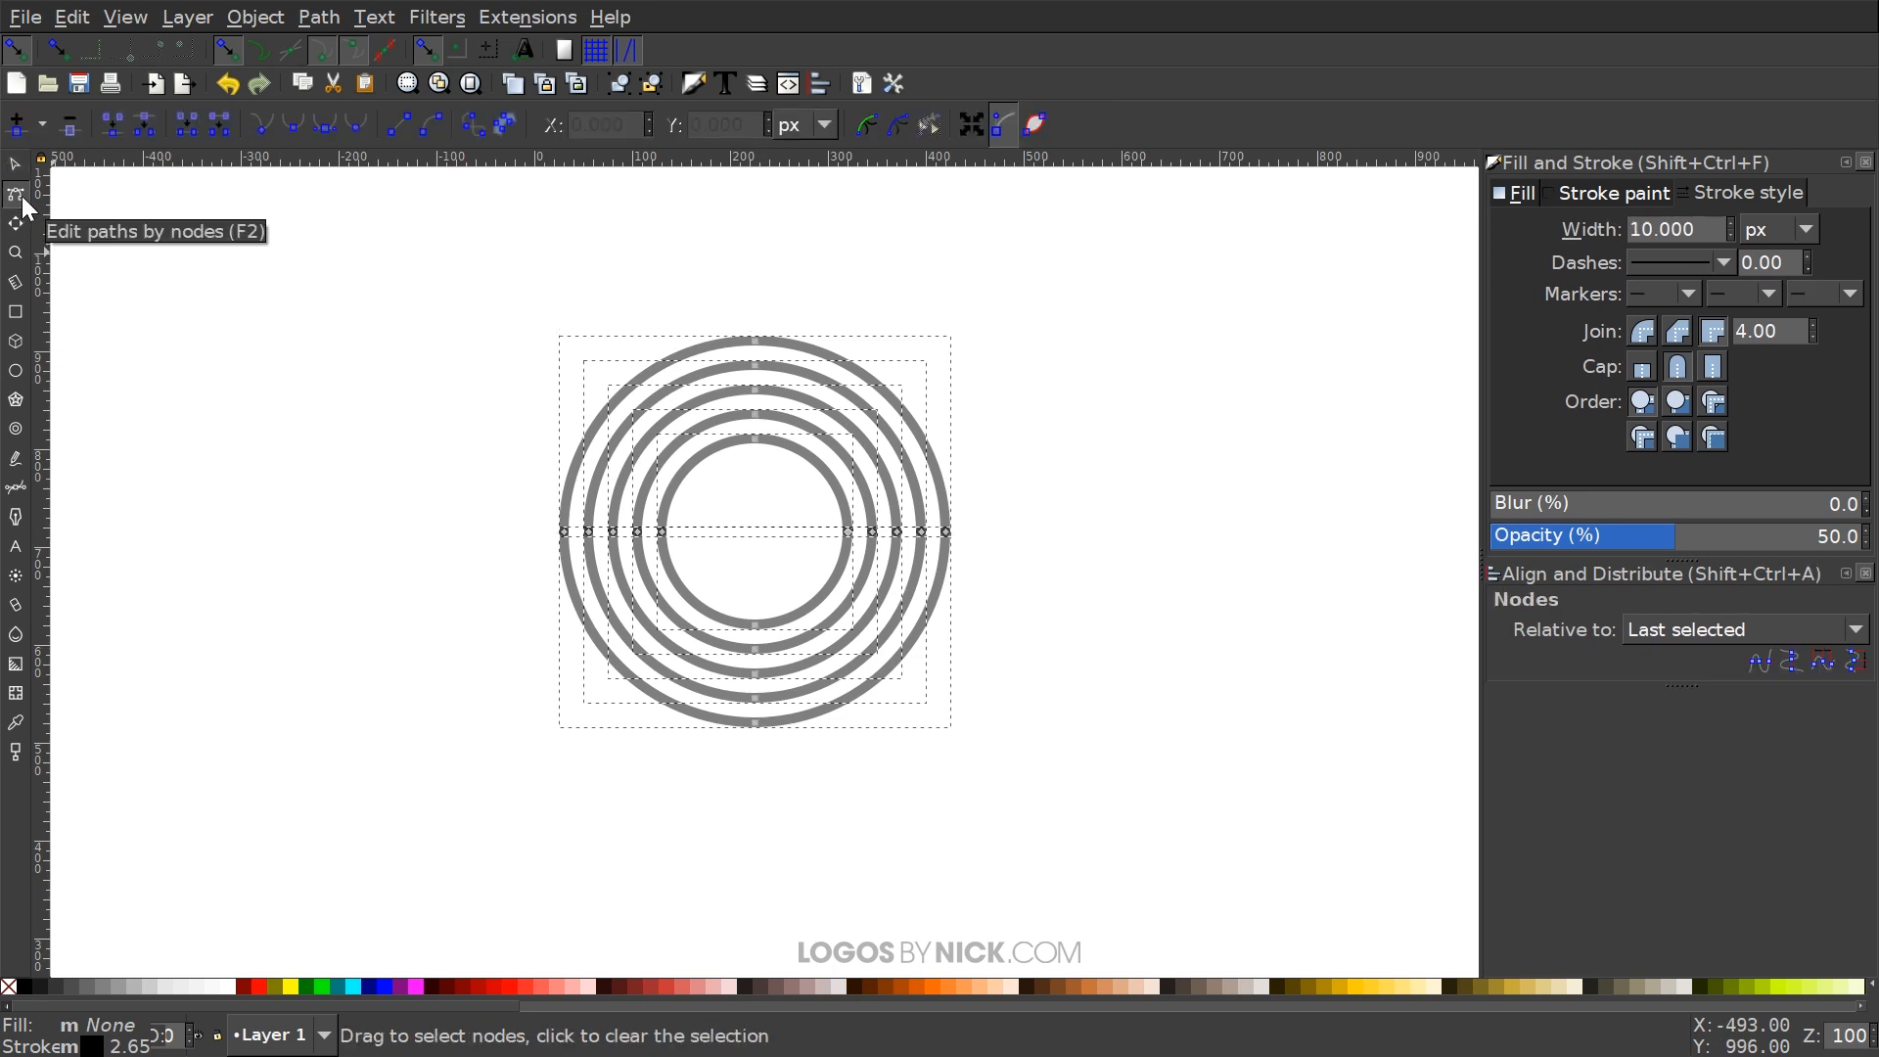
drag(434, 251, 1090, 811)
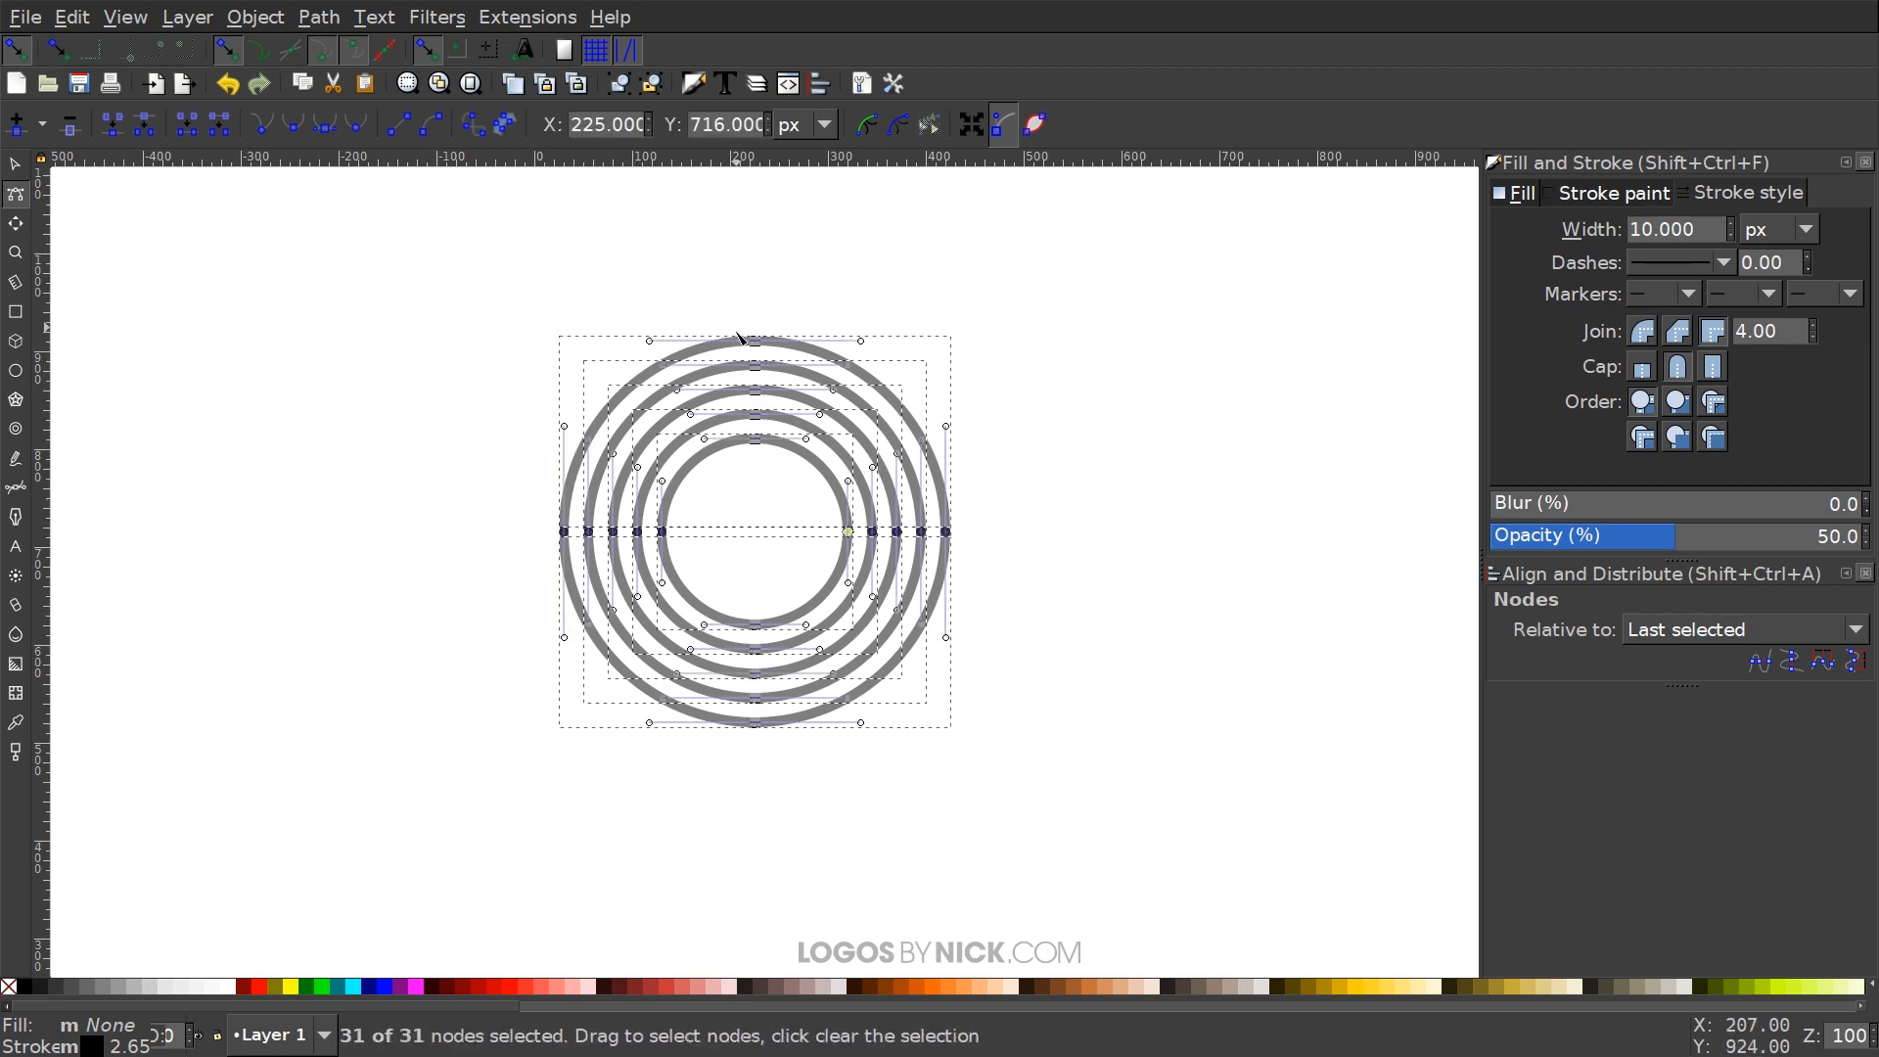
click(18, 125)
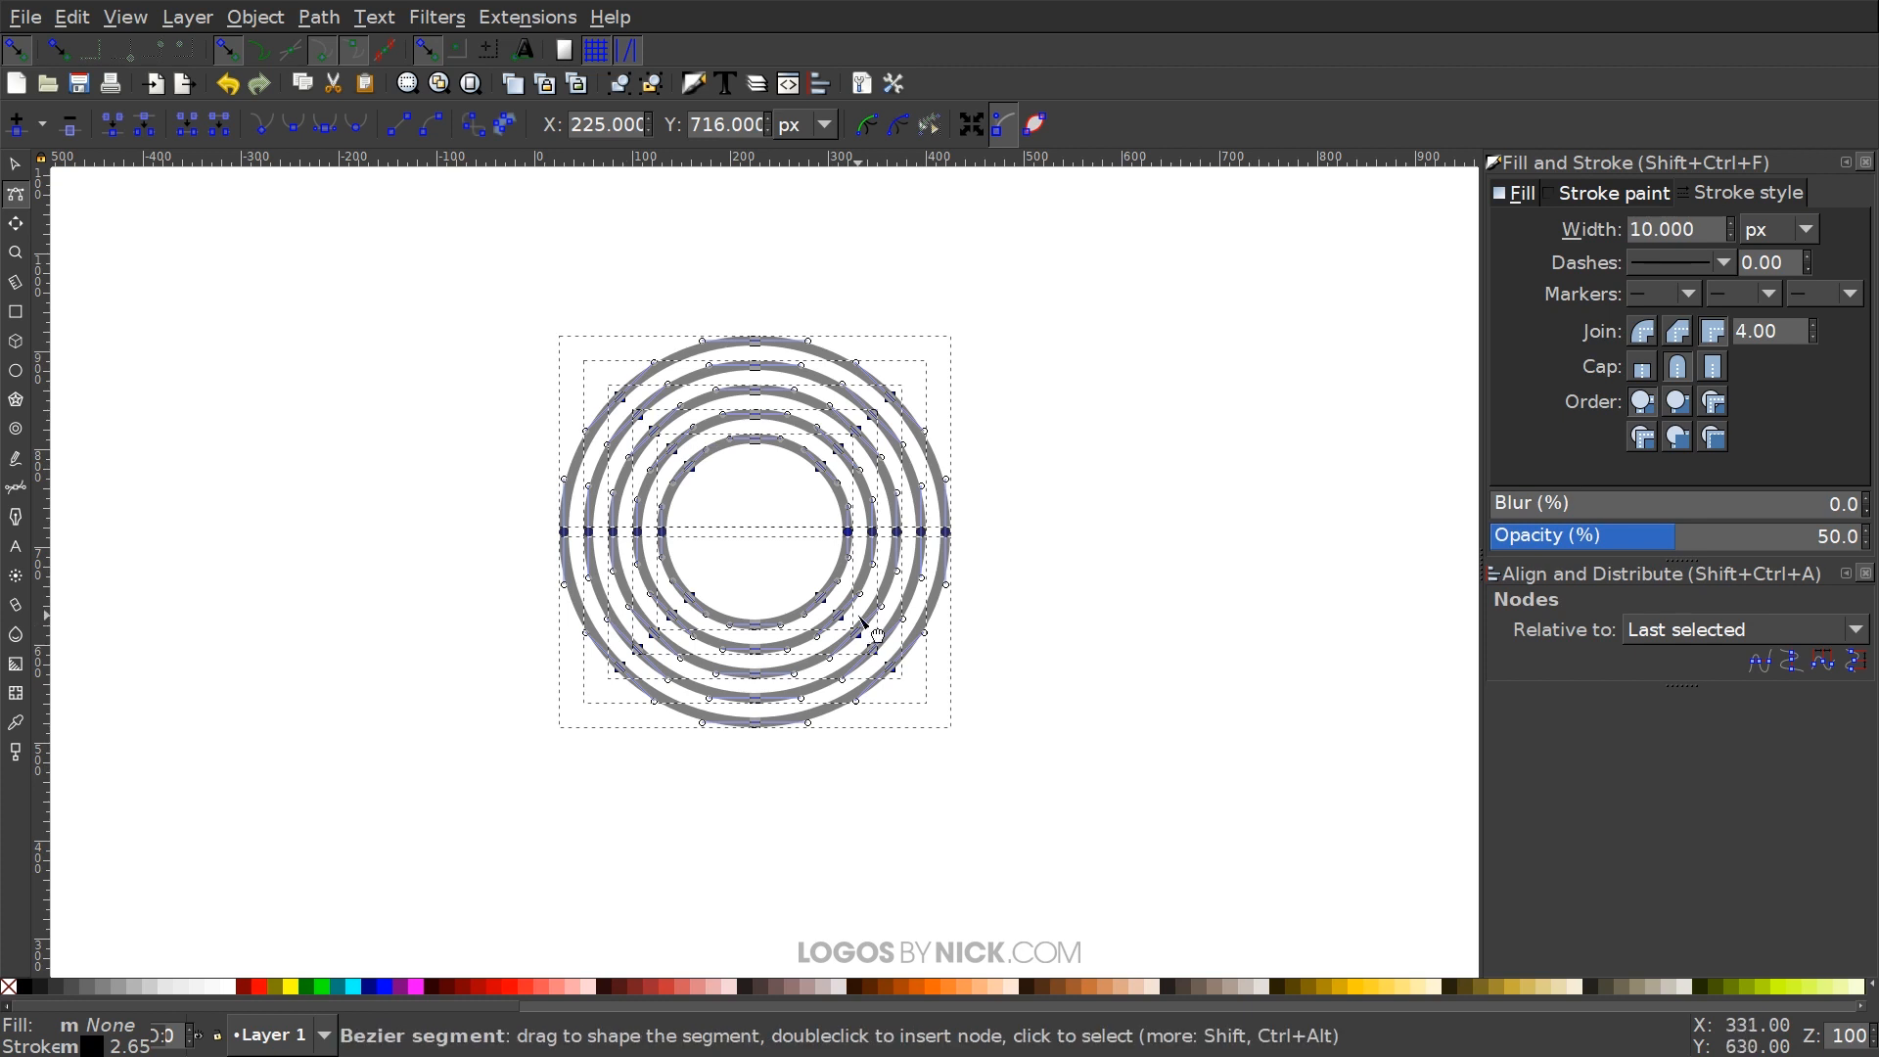
click(16, 164)
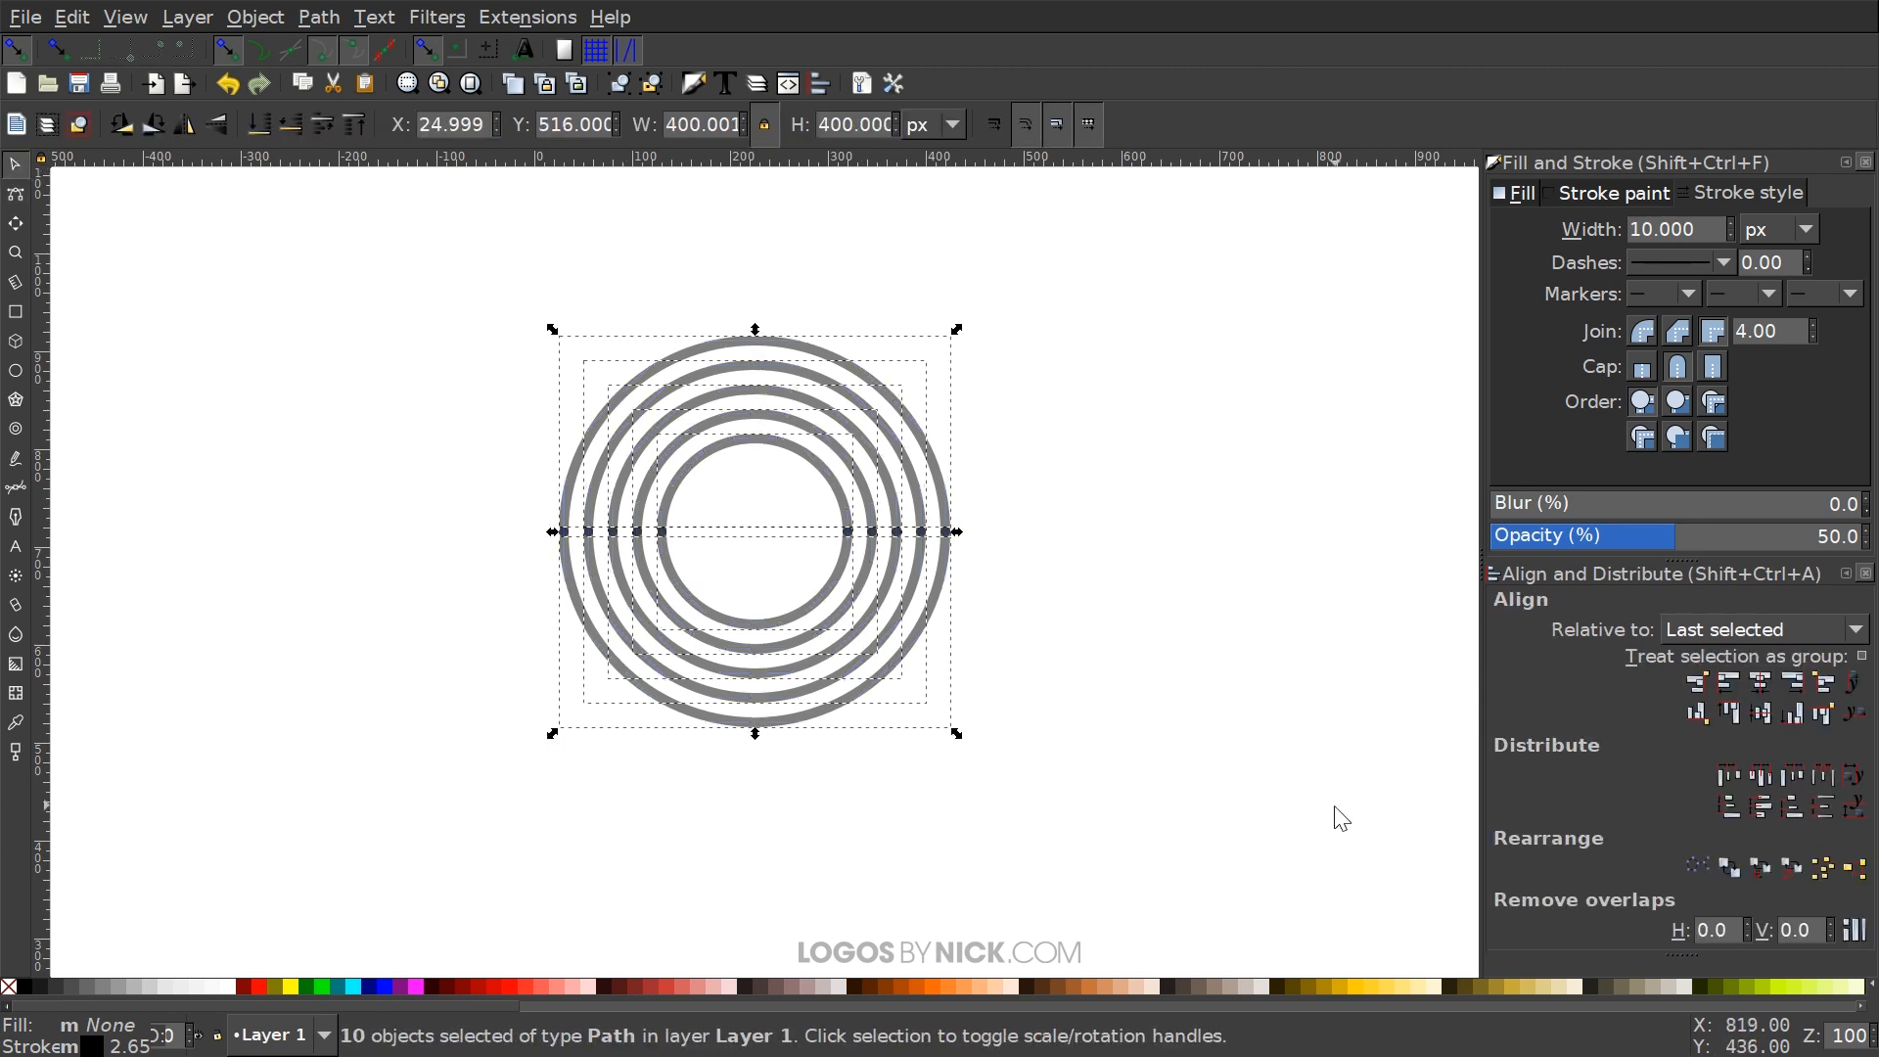
key(Escape)
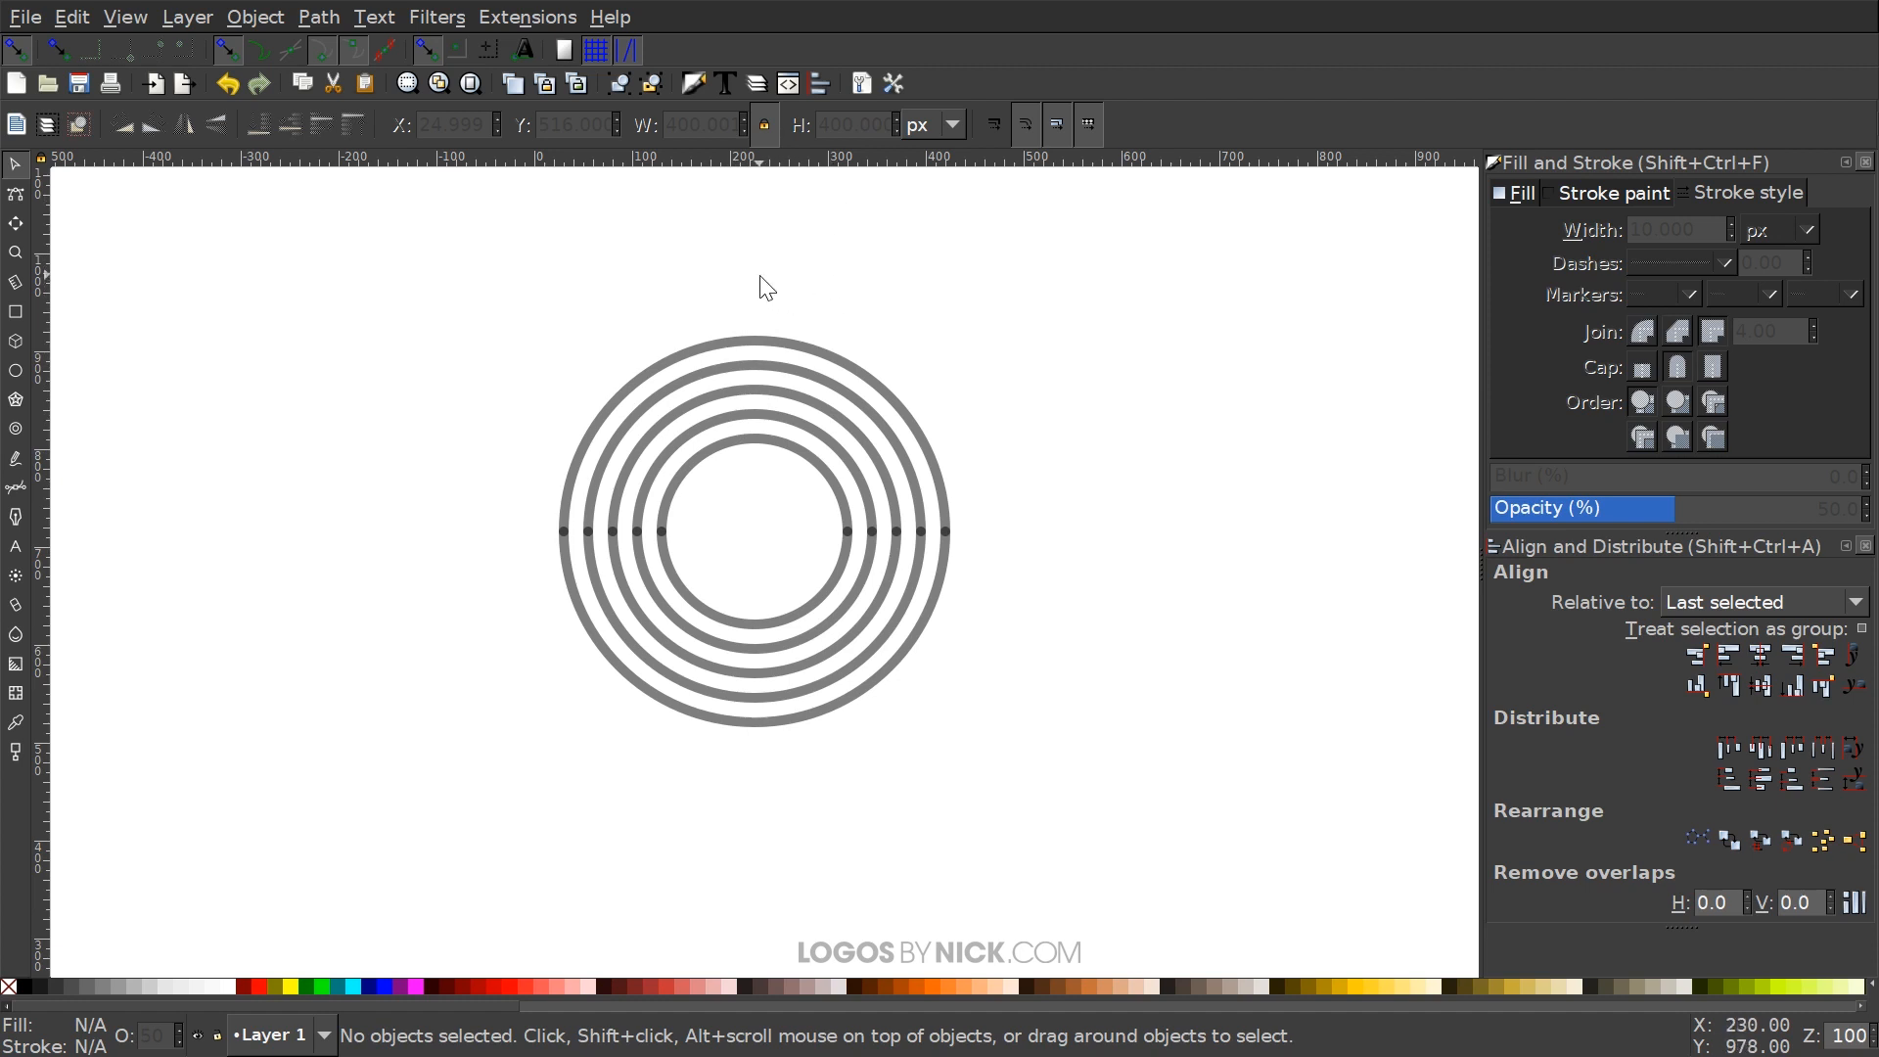
Try moving the five upper half-rings horizontally to about X 315 px to line up with the lower halves, and undo the move
key(shift)
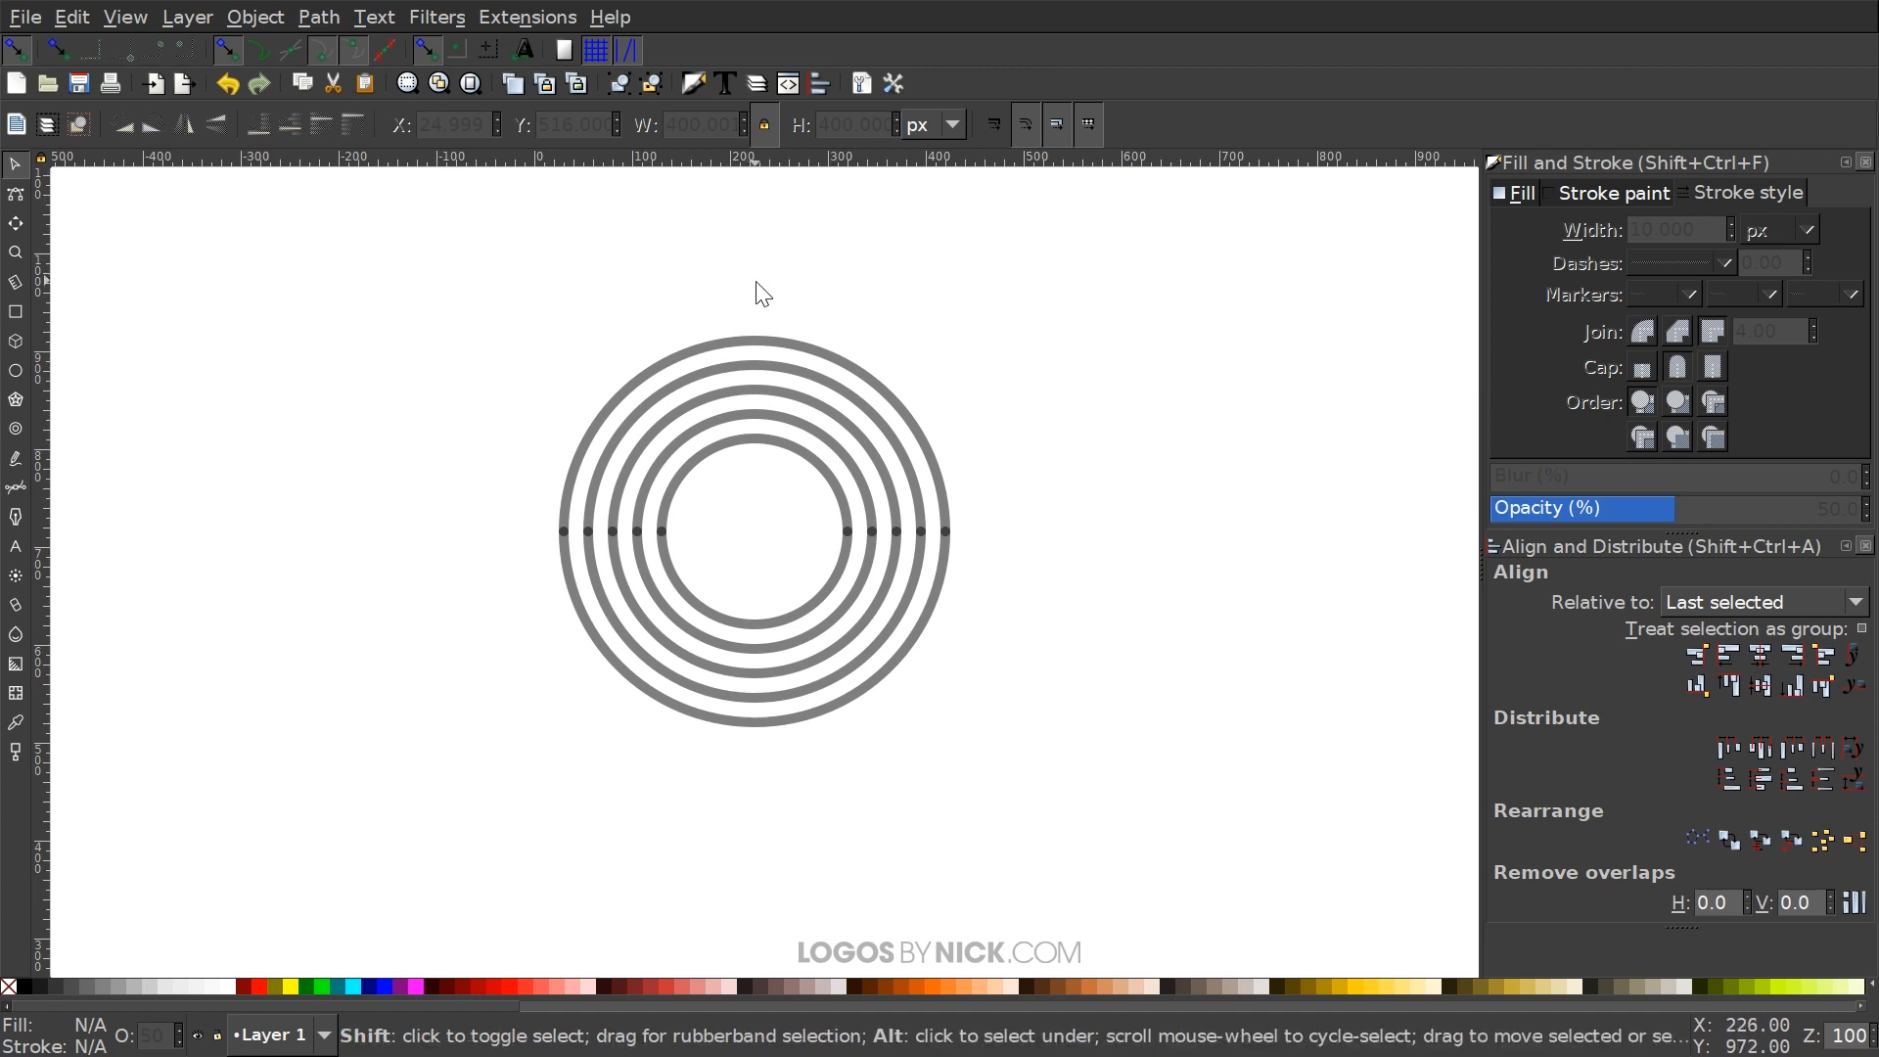
key(alt)
drag(759, 282, 759, 297)
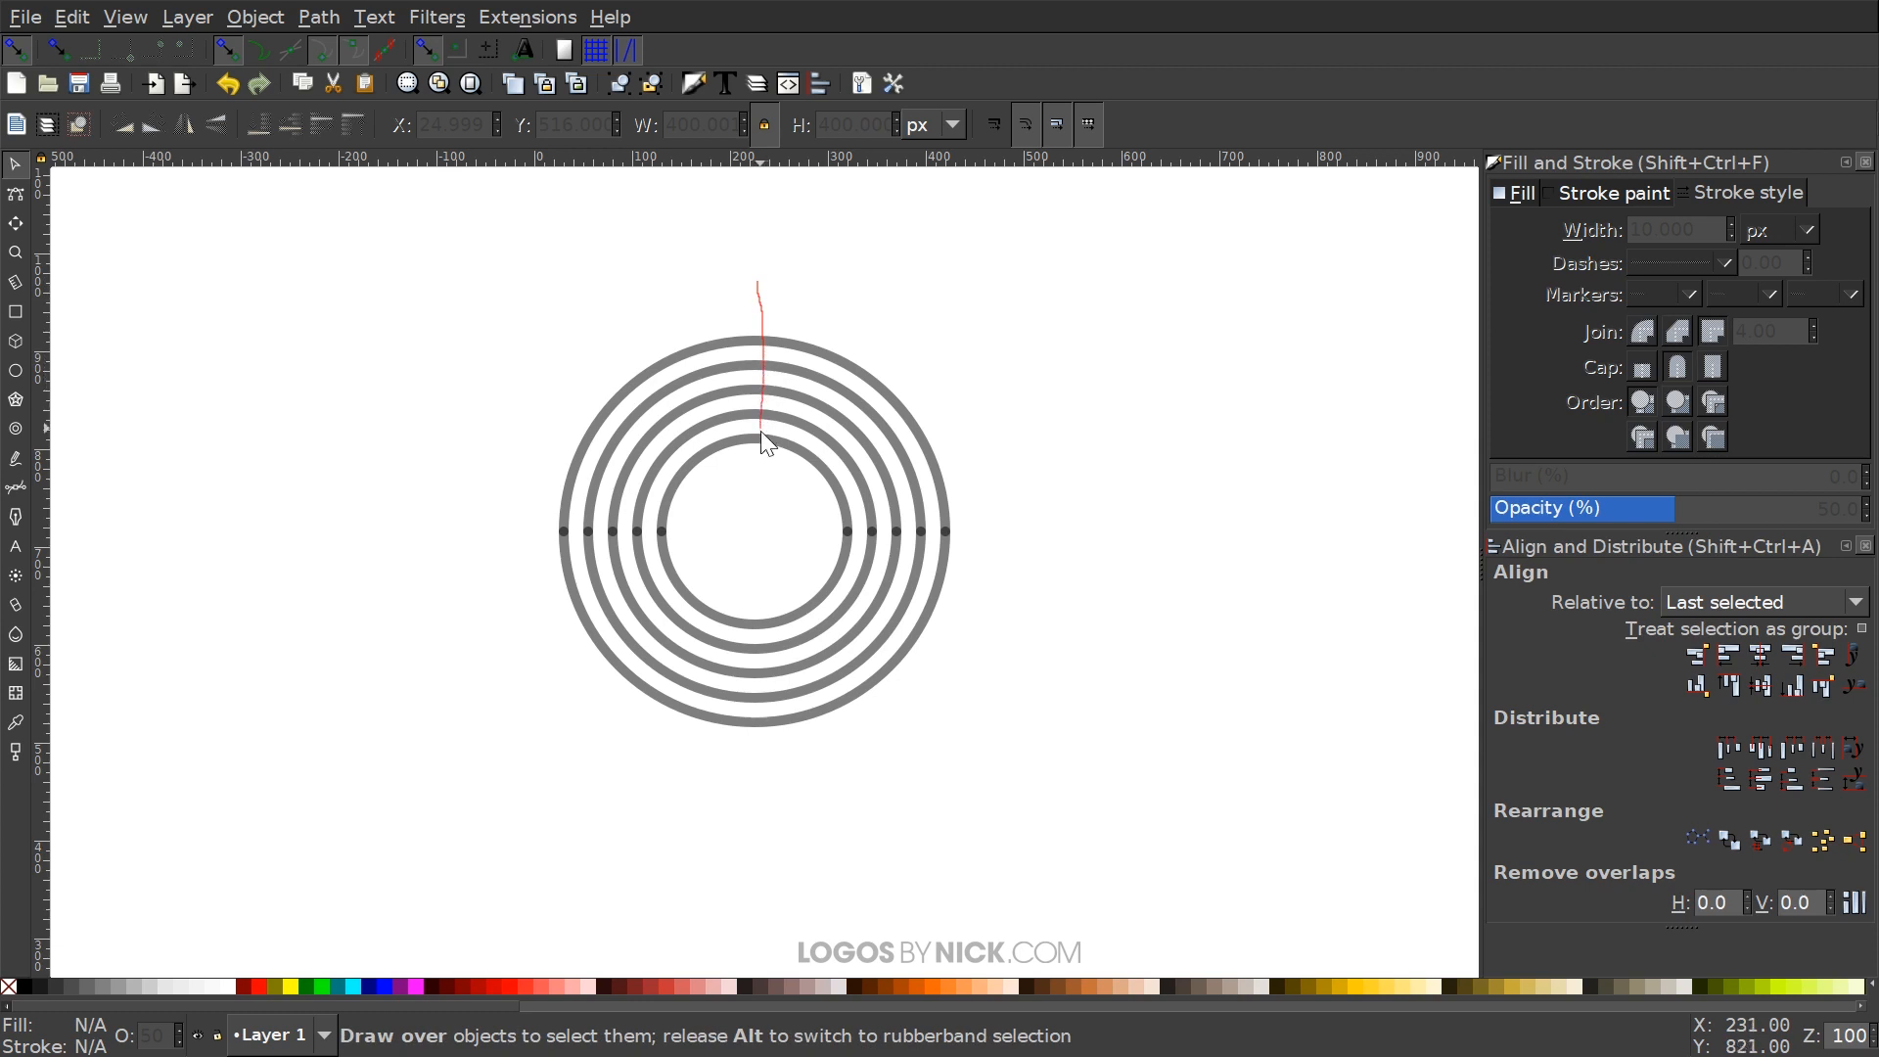
drag(766, 497, 766, 499)
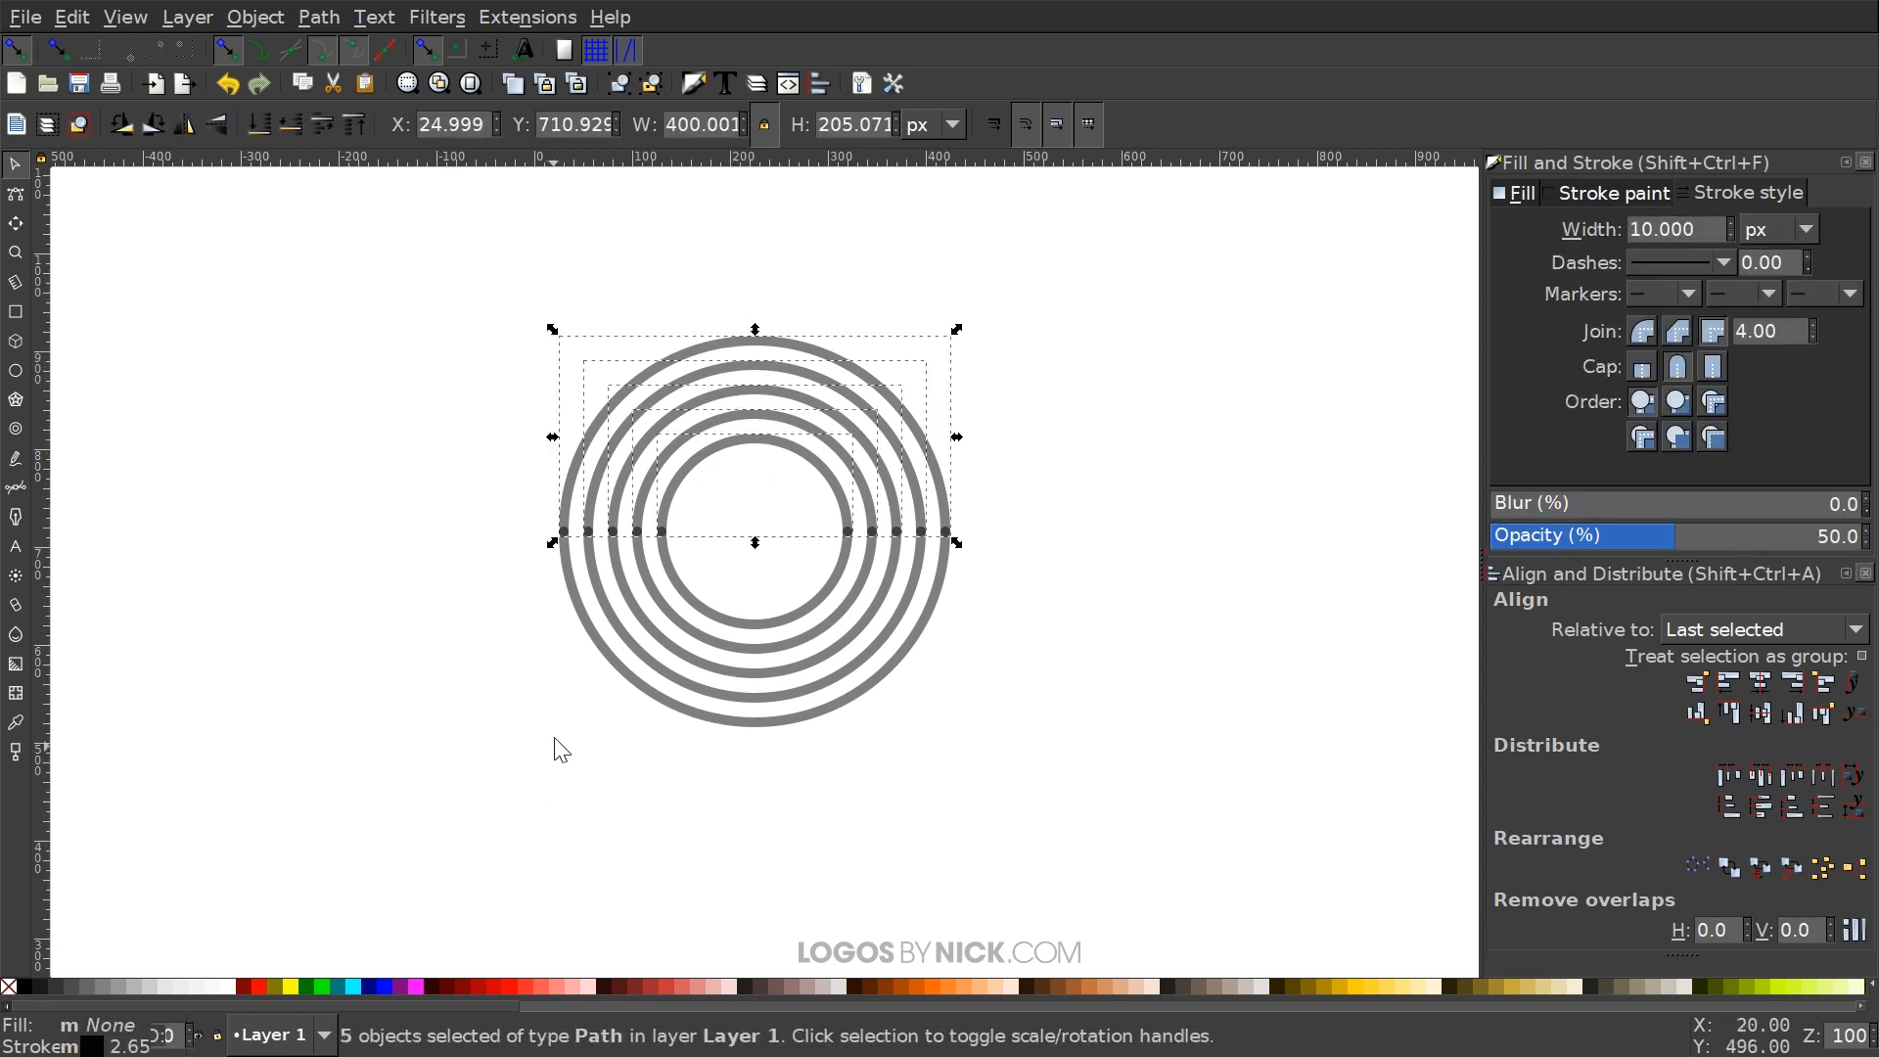
drag(562, 519, 850, 515)
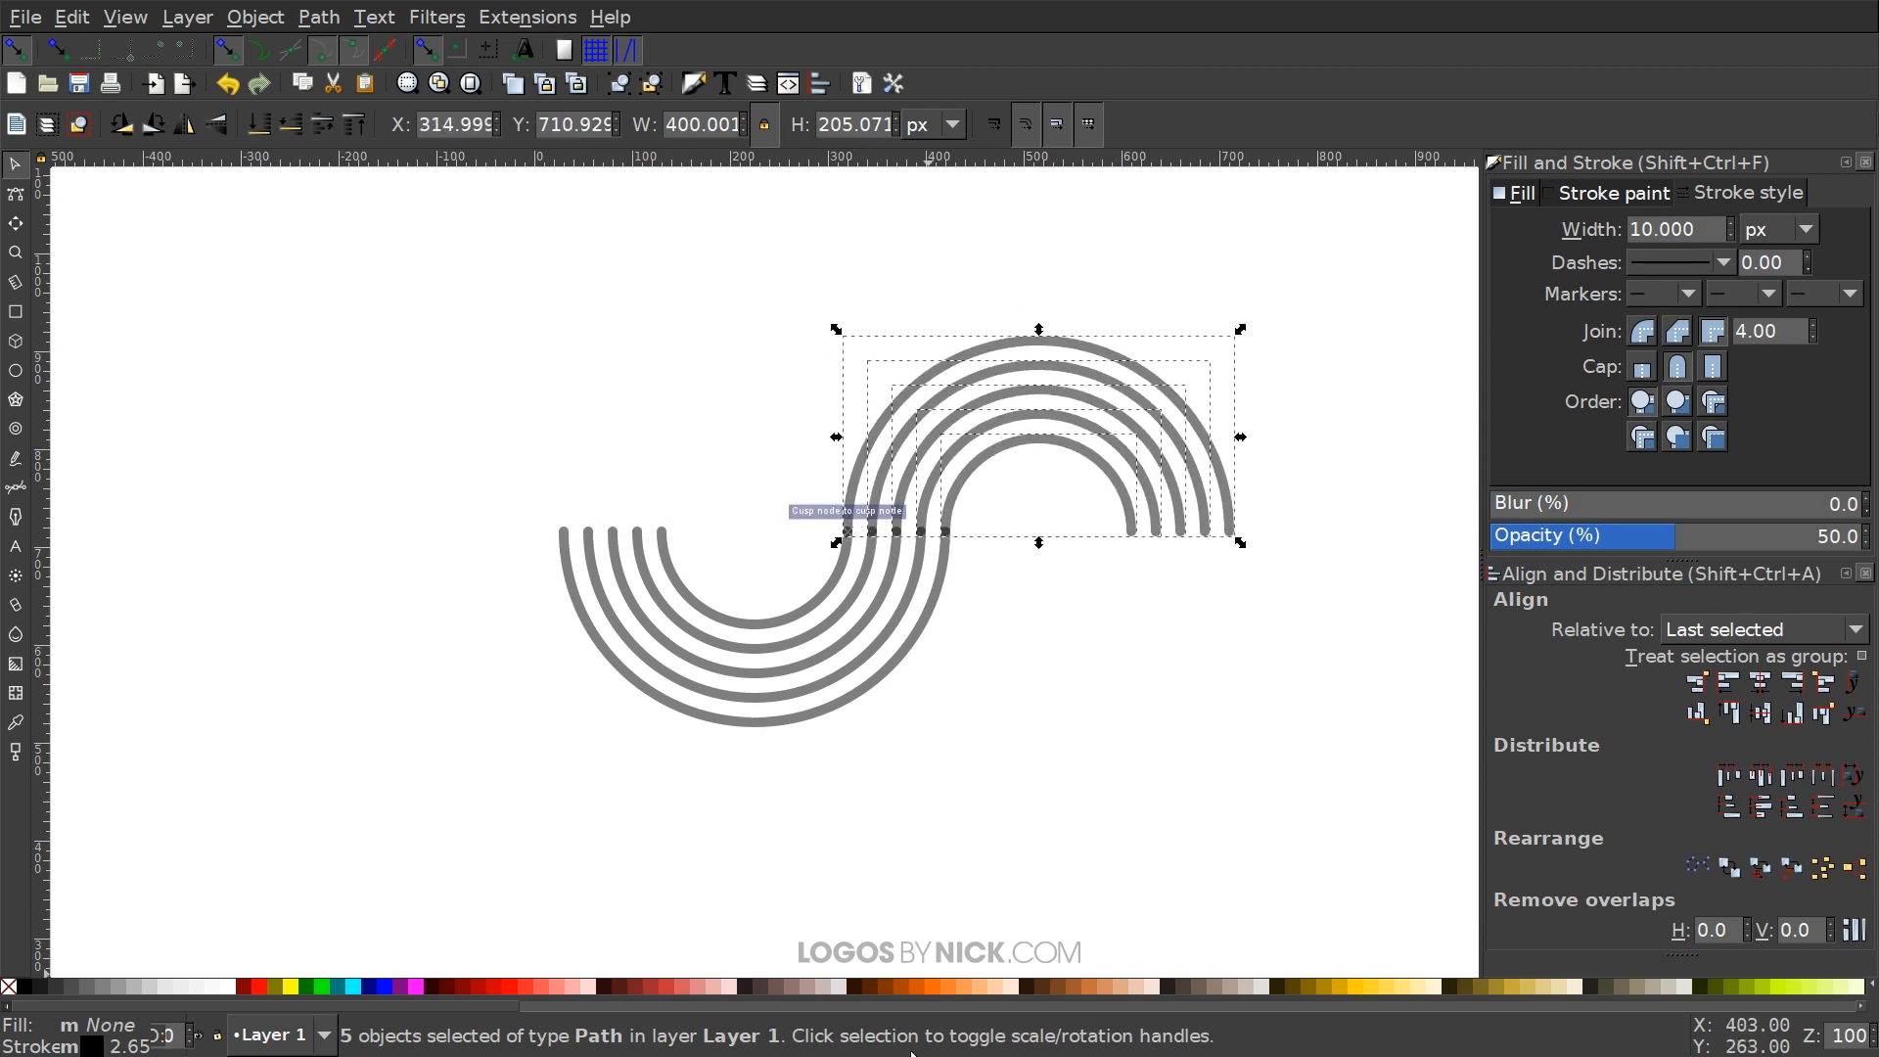
key(ctrl)
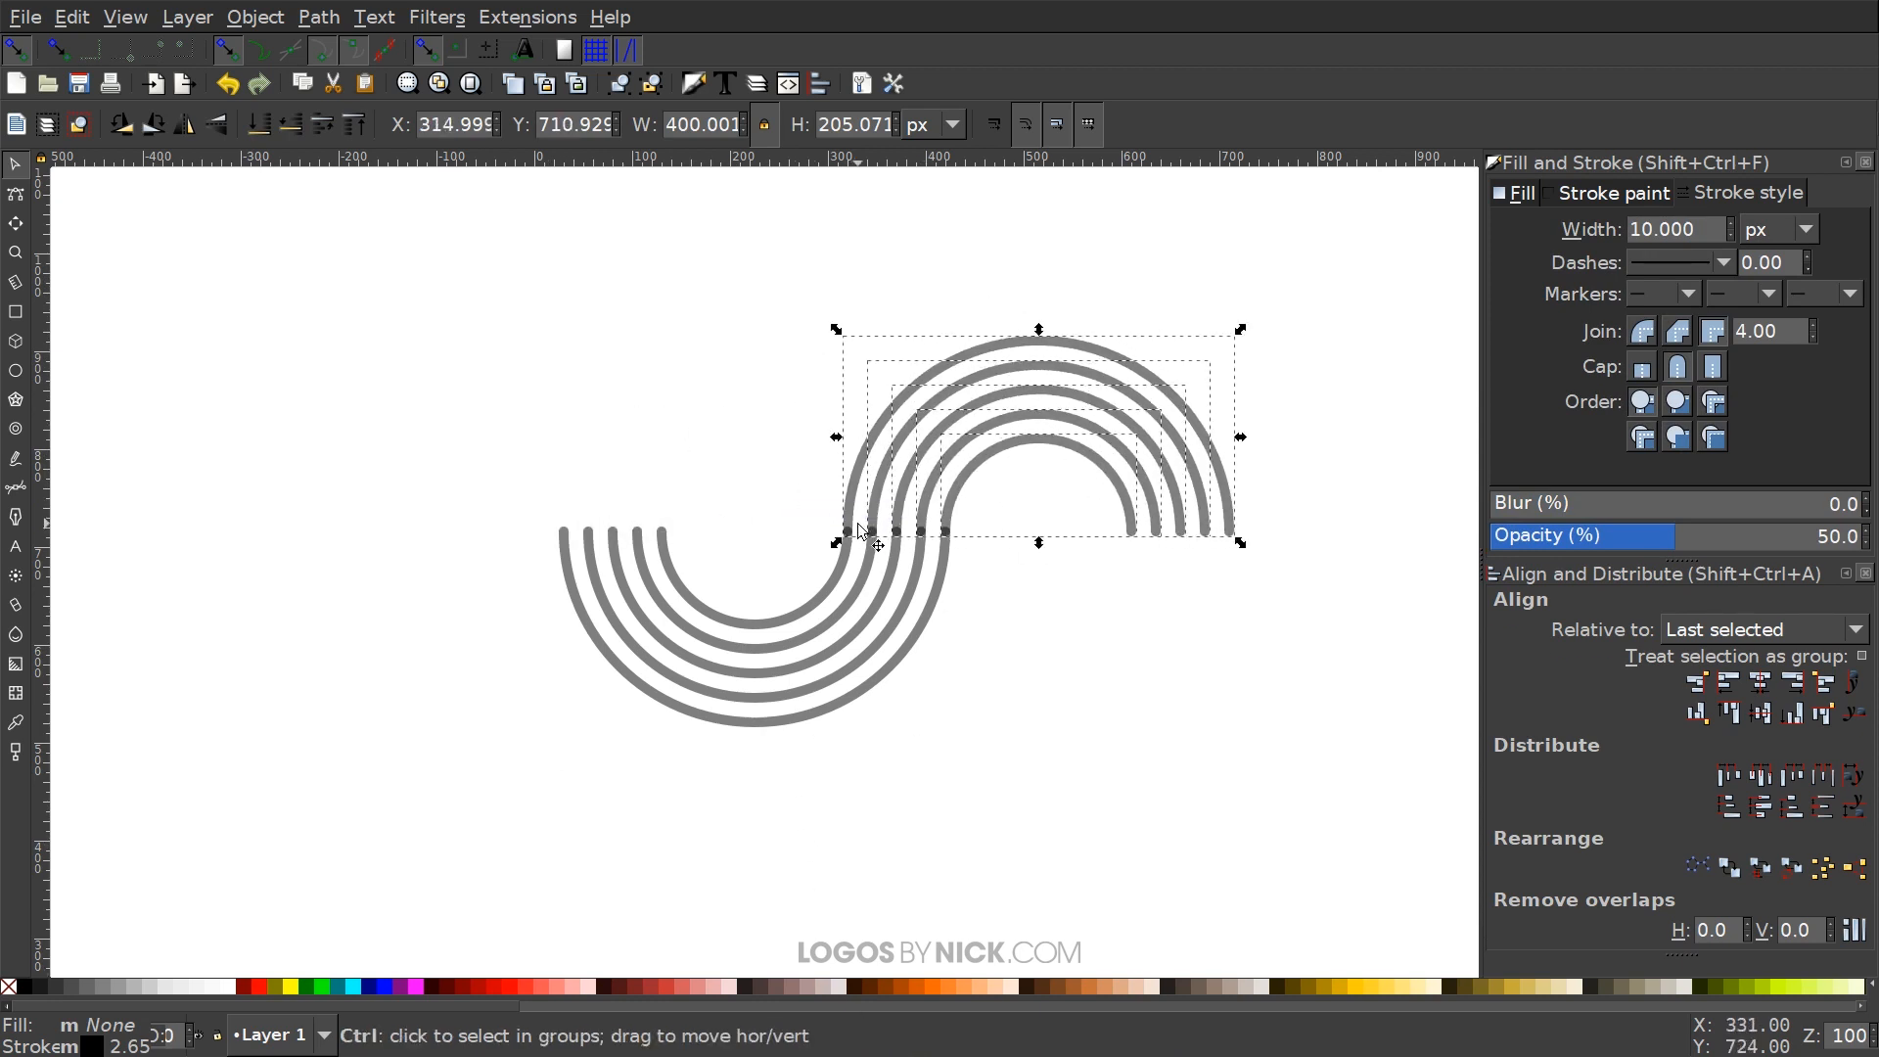
key(ctrl+z)
Move the five upper half-rings up away from the lower ones, try butt caps on them, and restore round caps
drag(1202, 876, 415, 241)
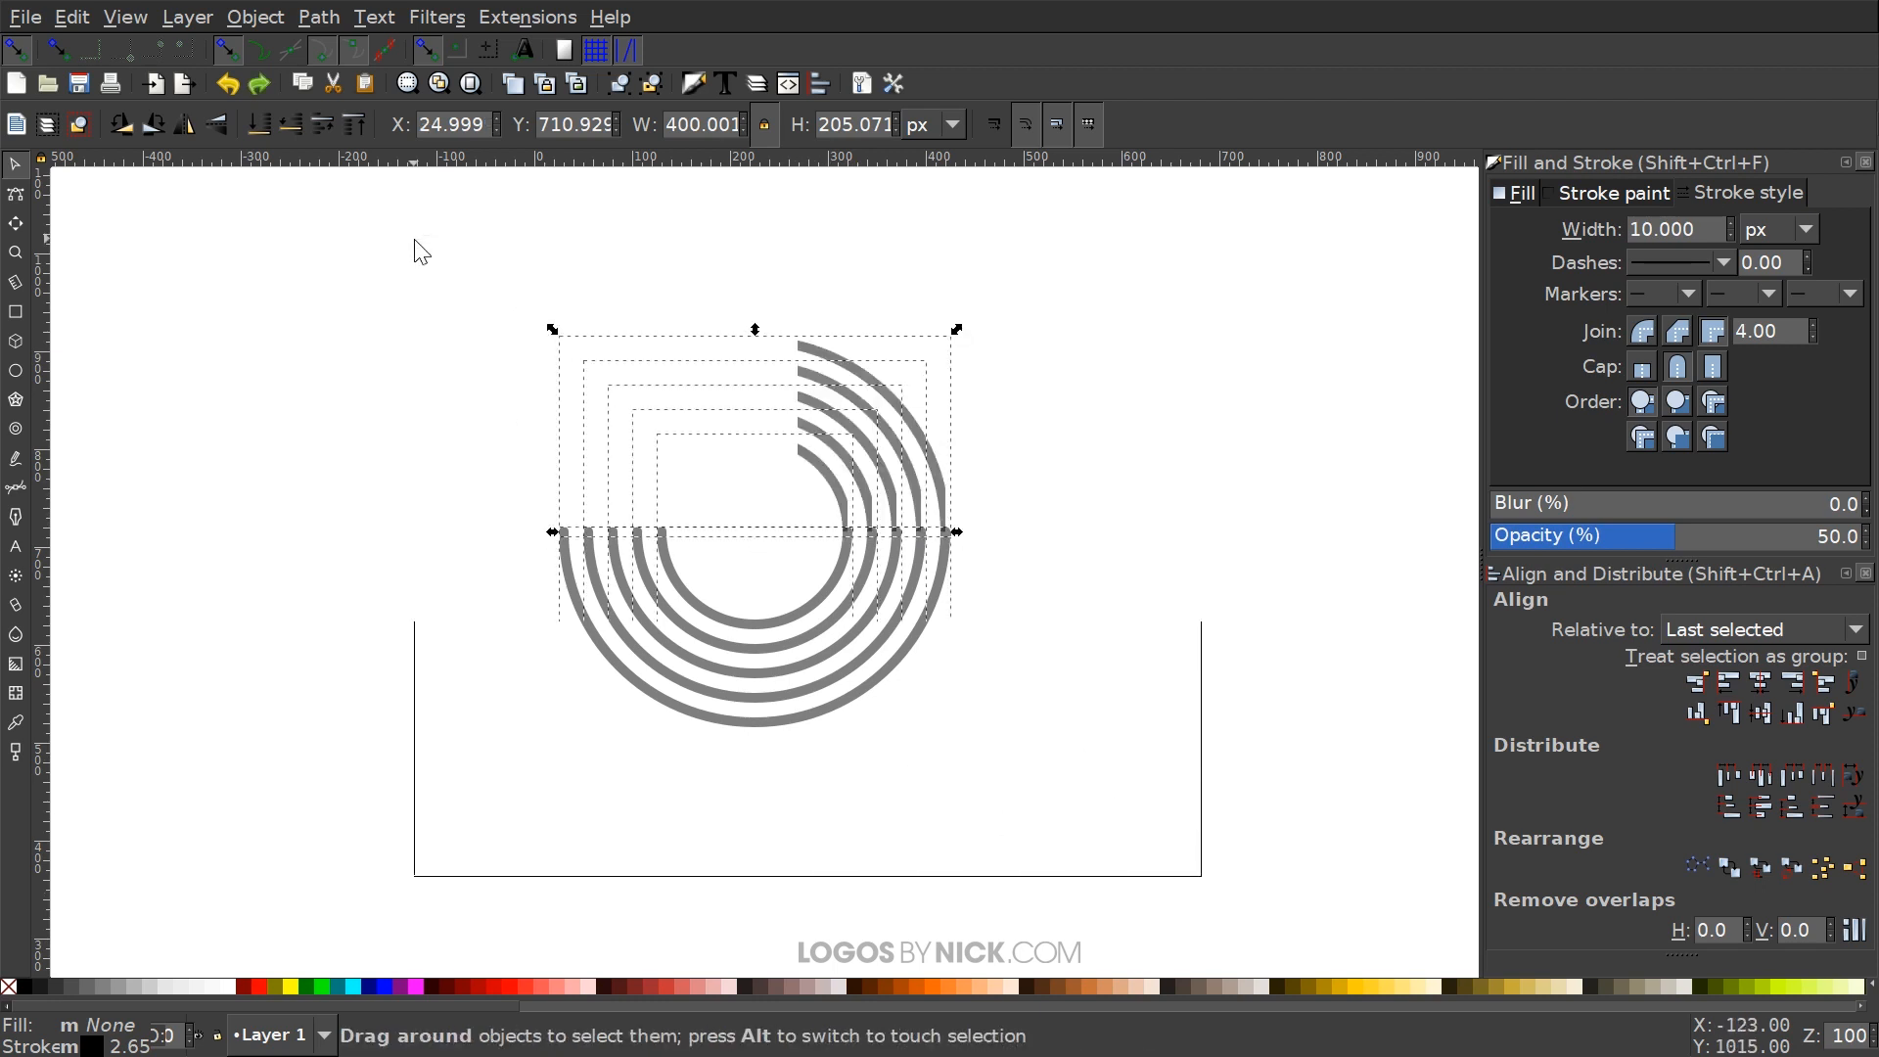
scroll(975, 454, down, 1)
scroll(975, 454, up, 1)
drag(975, 455, 959, 500)
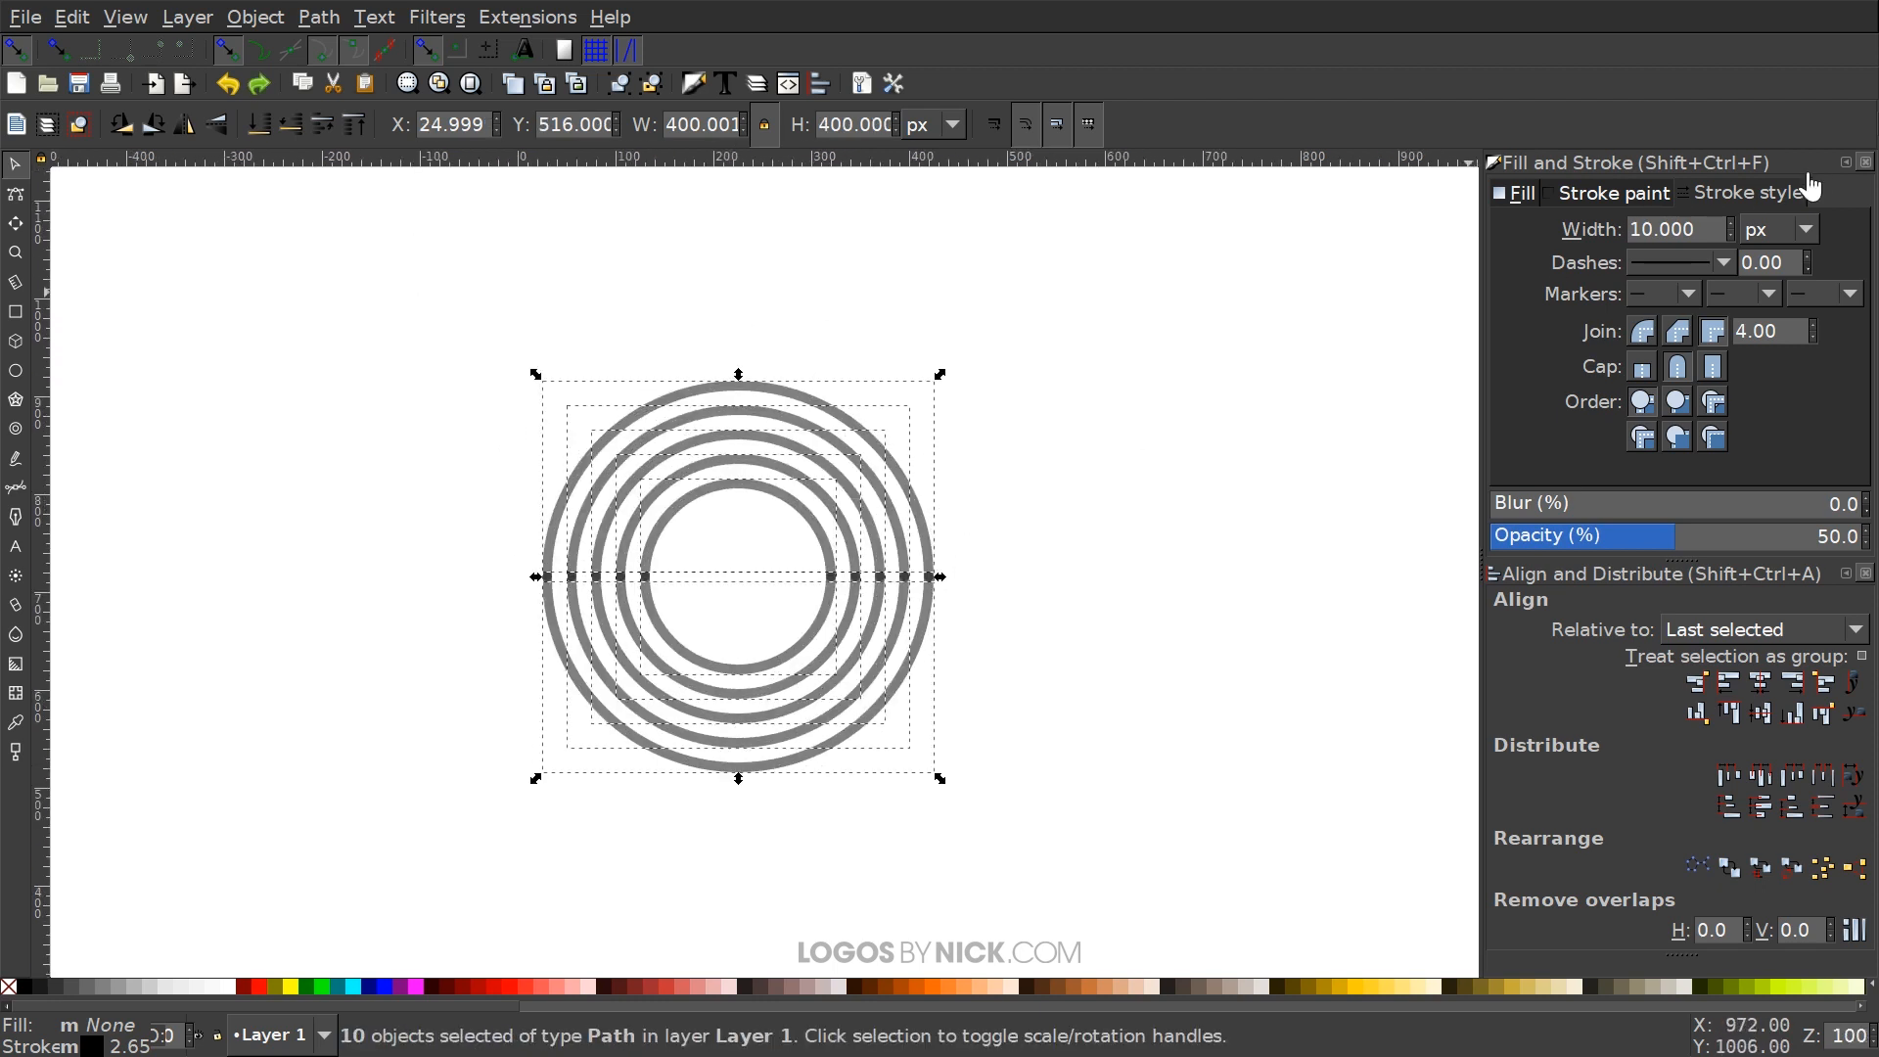
scroll(574, 709, up, 2)
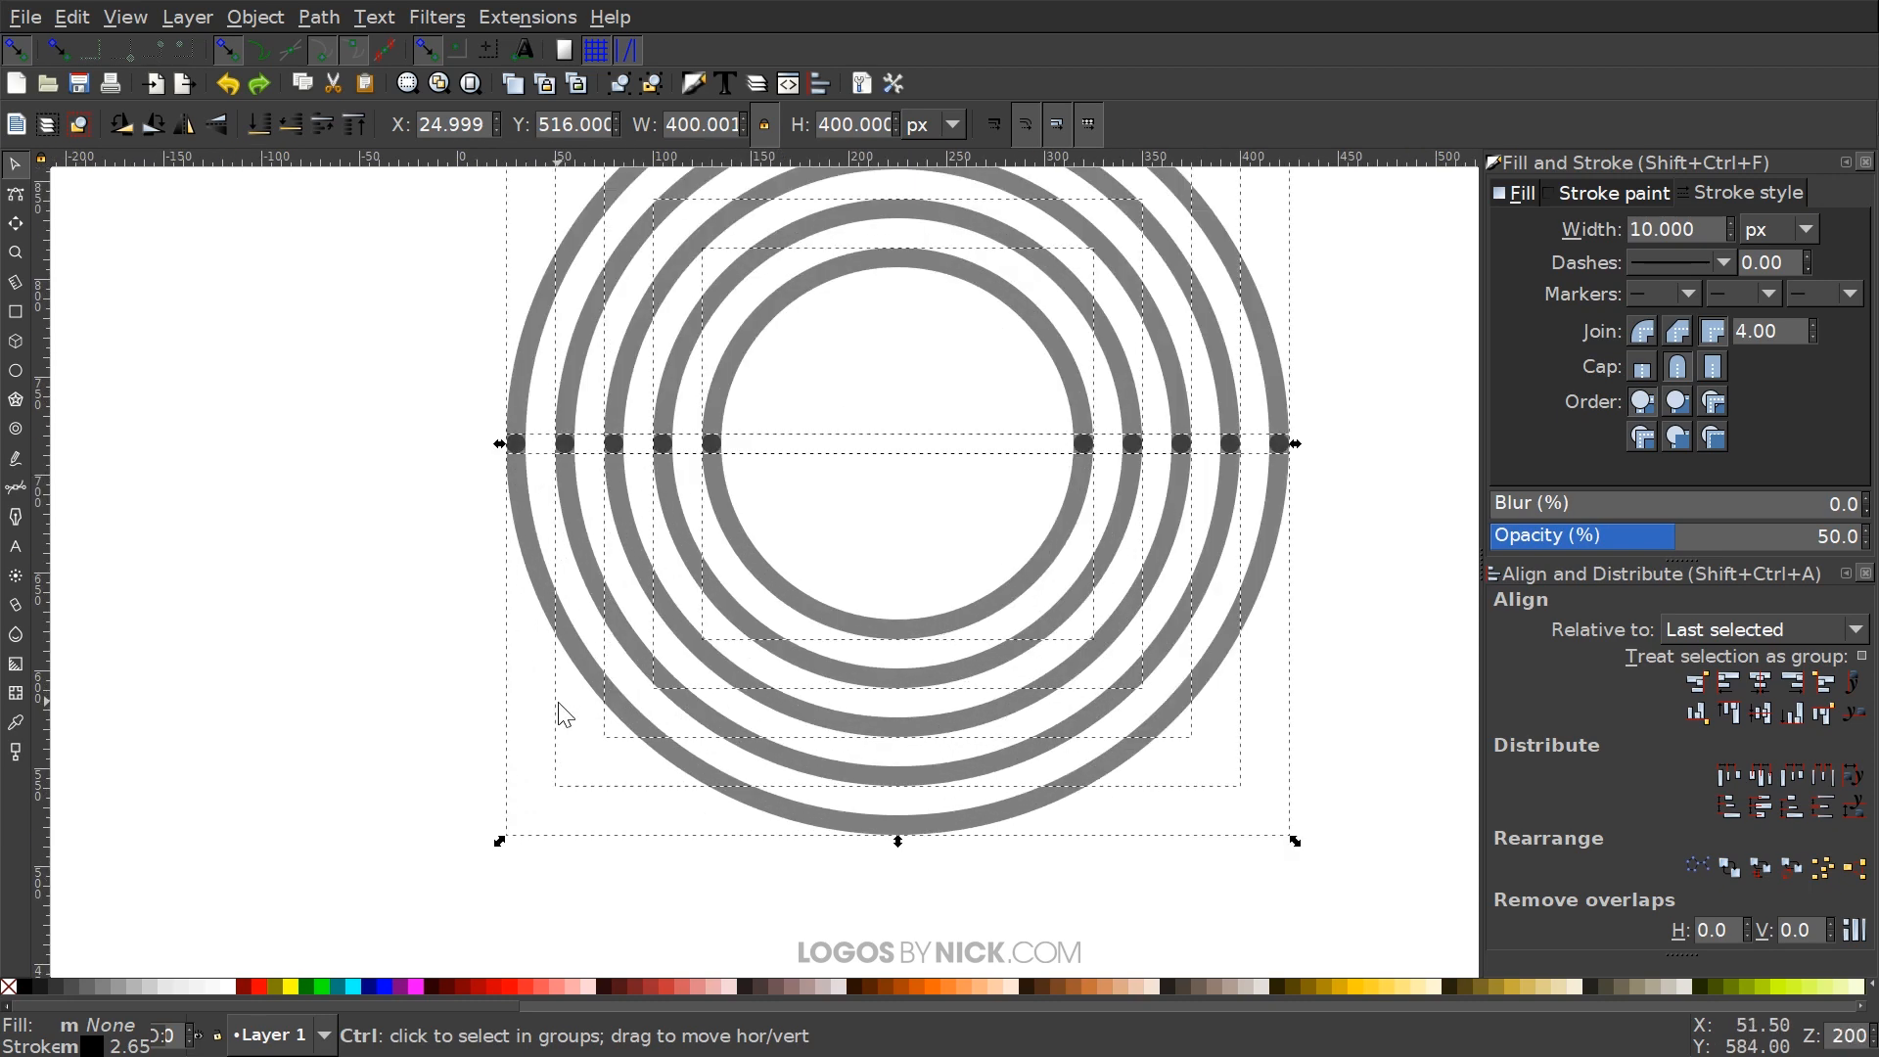
click(868, 461)
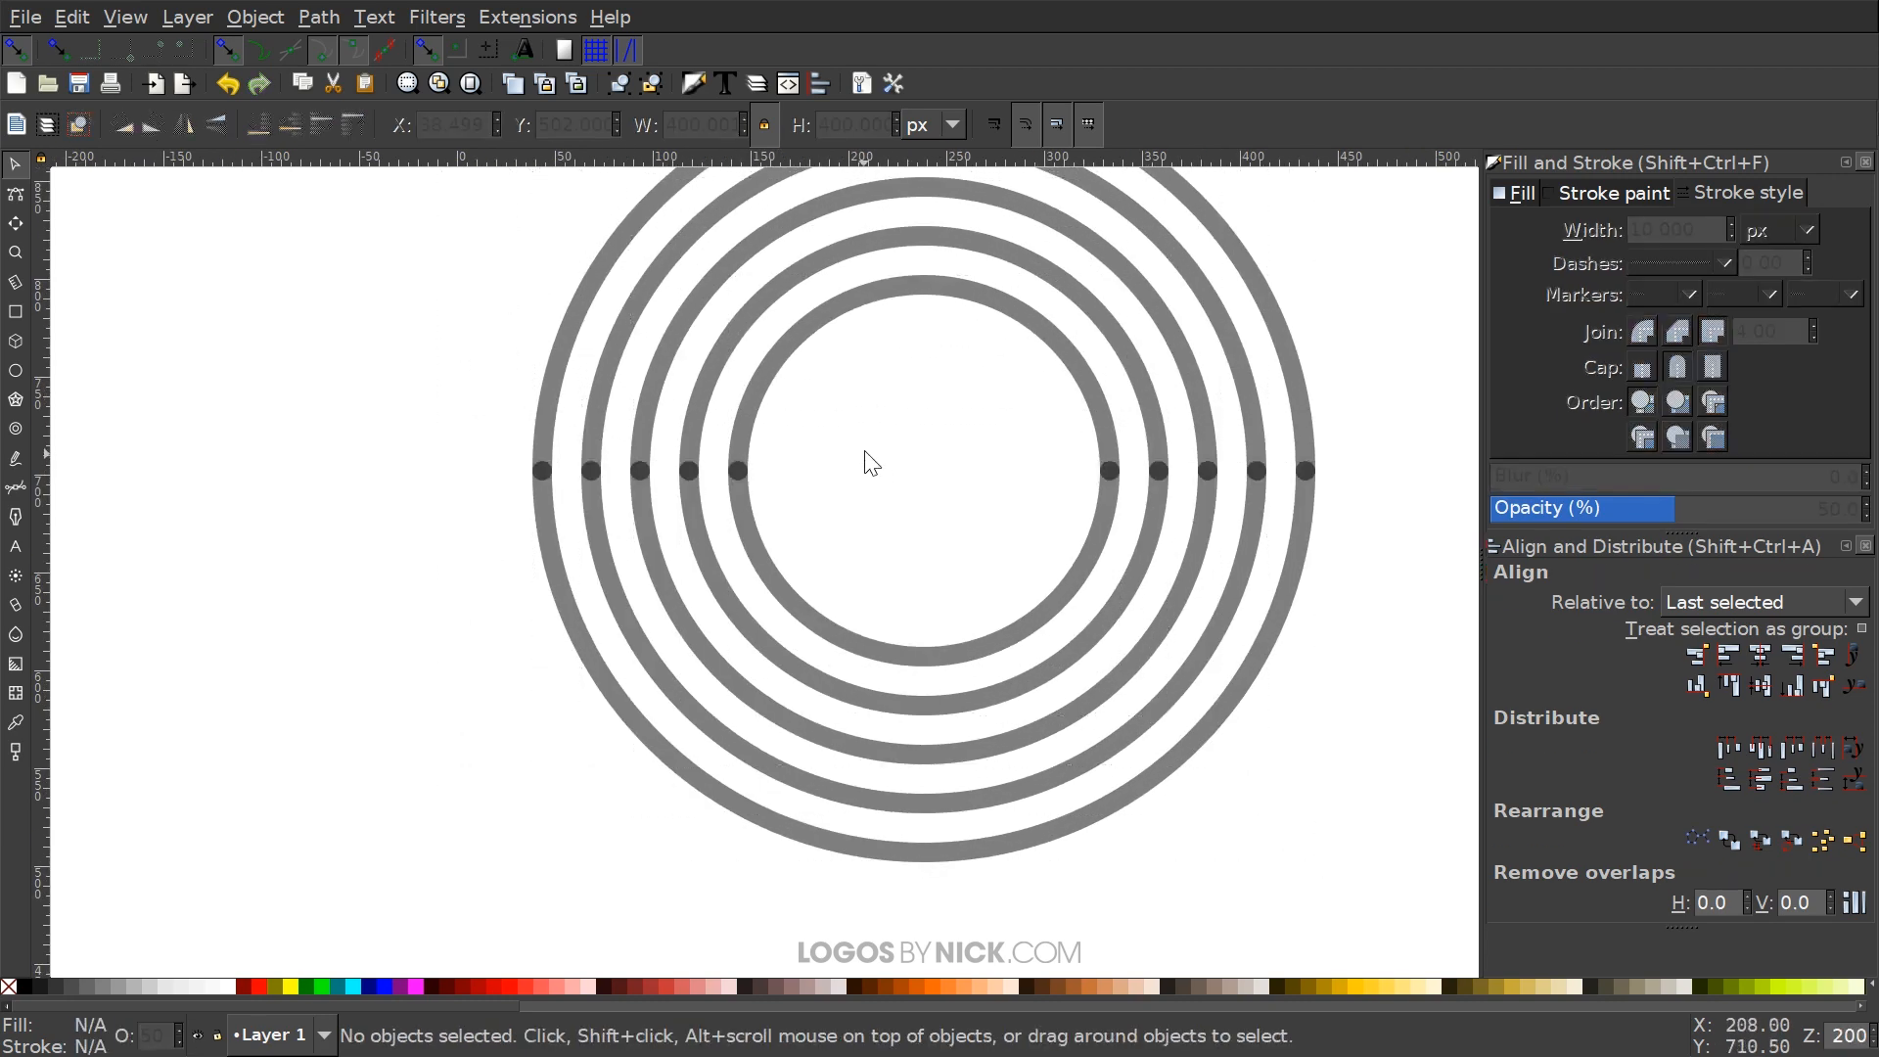
scroll(866, 519, up, 5)
drag(876, 274, 921, 715)
drag(743, 589, 681, 396)
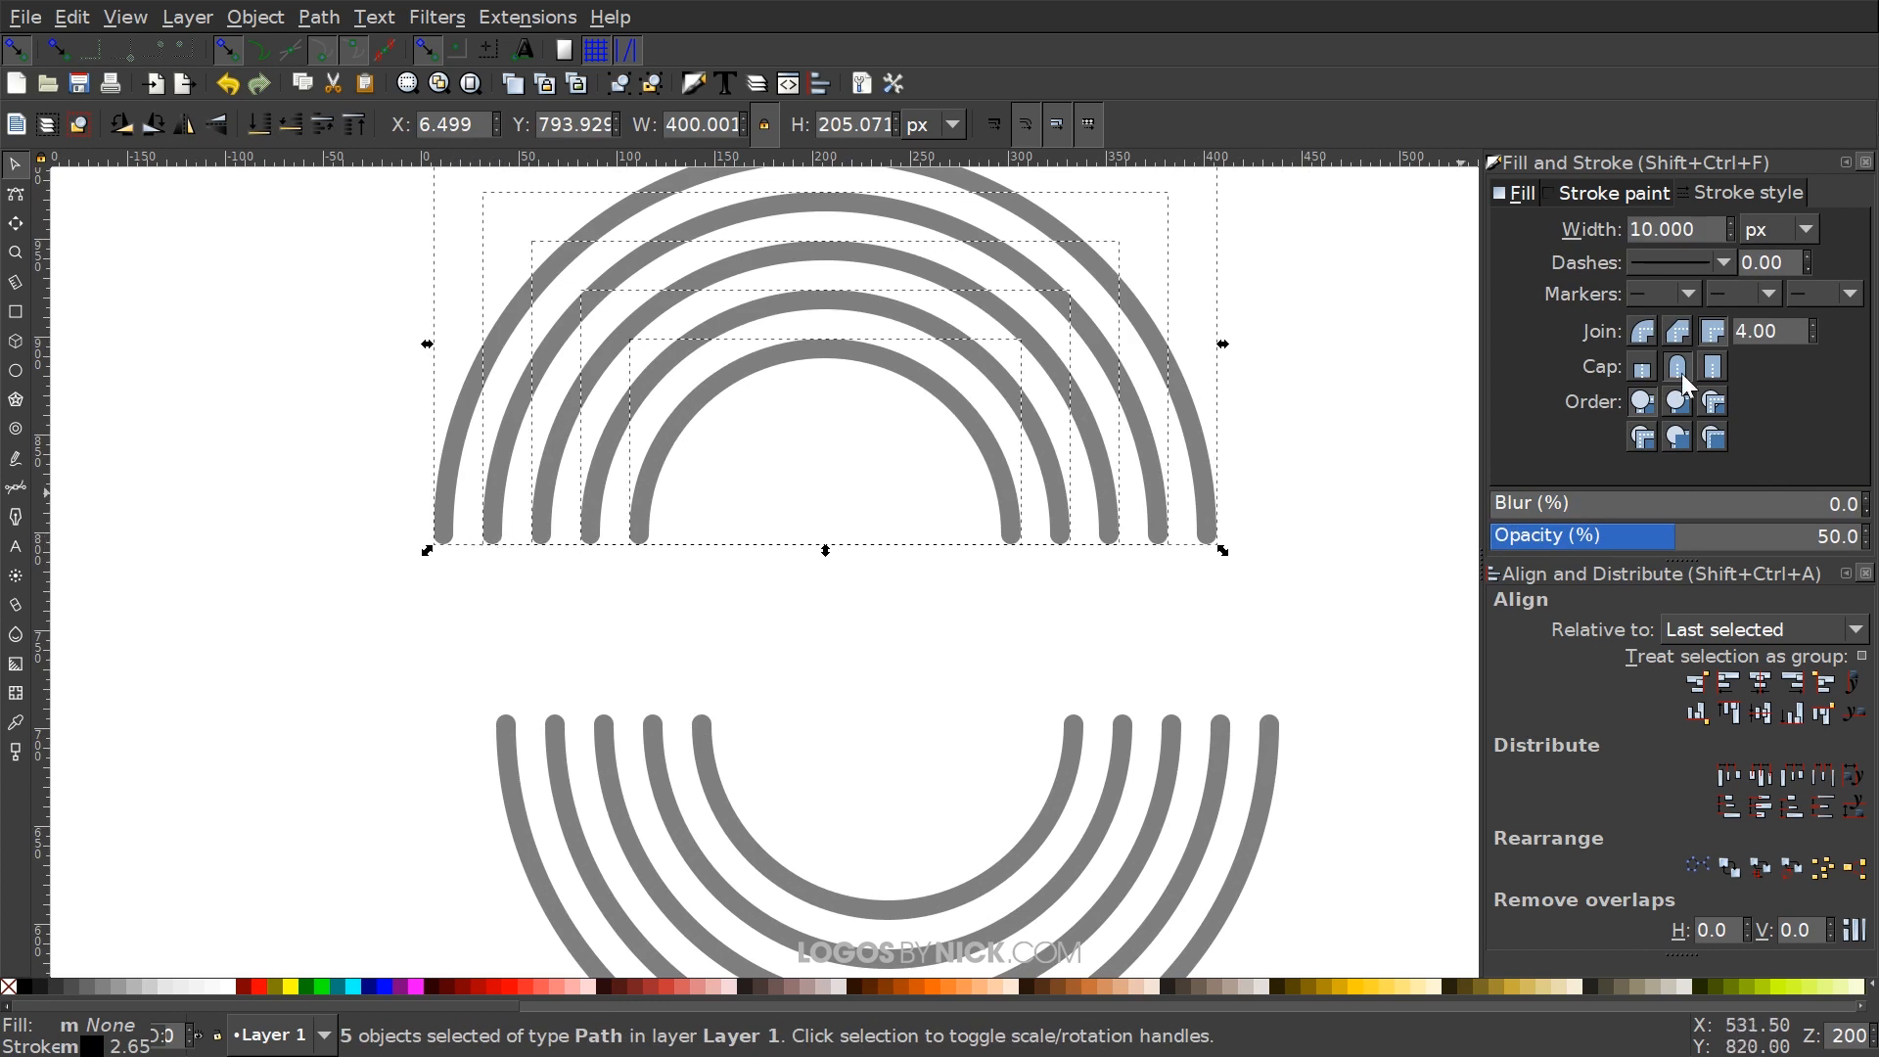
click(1643, 368)
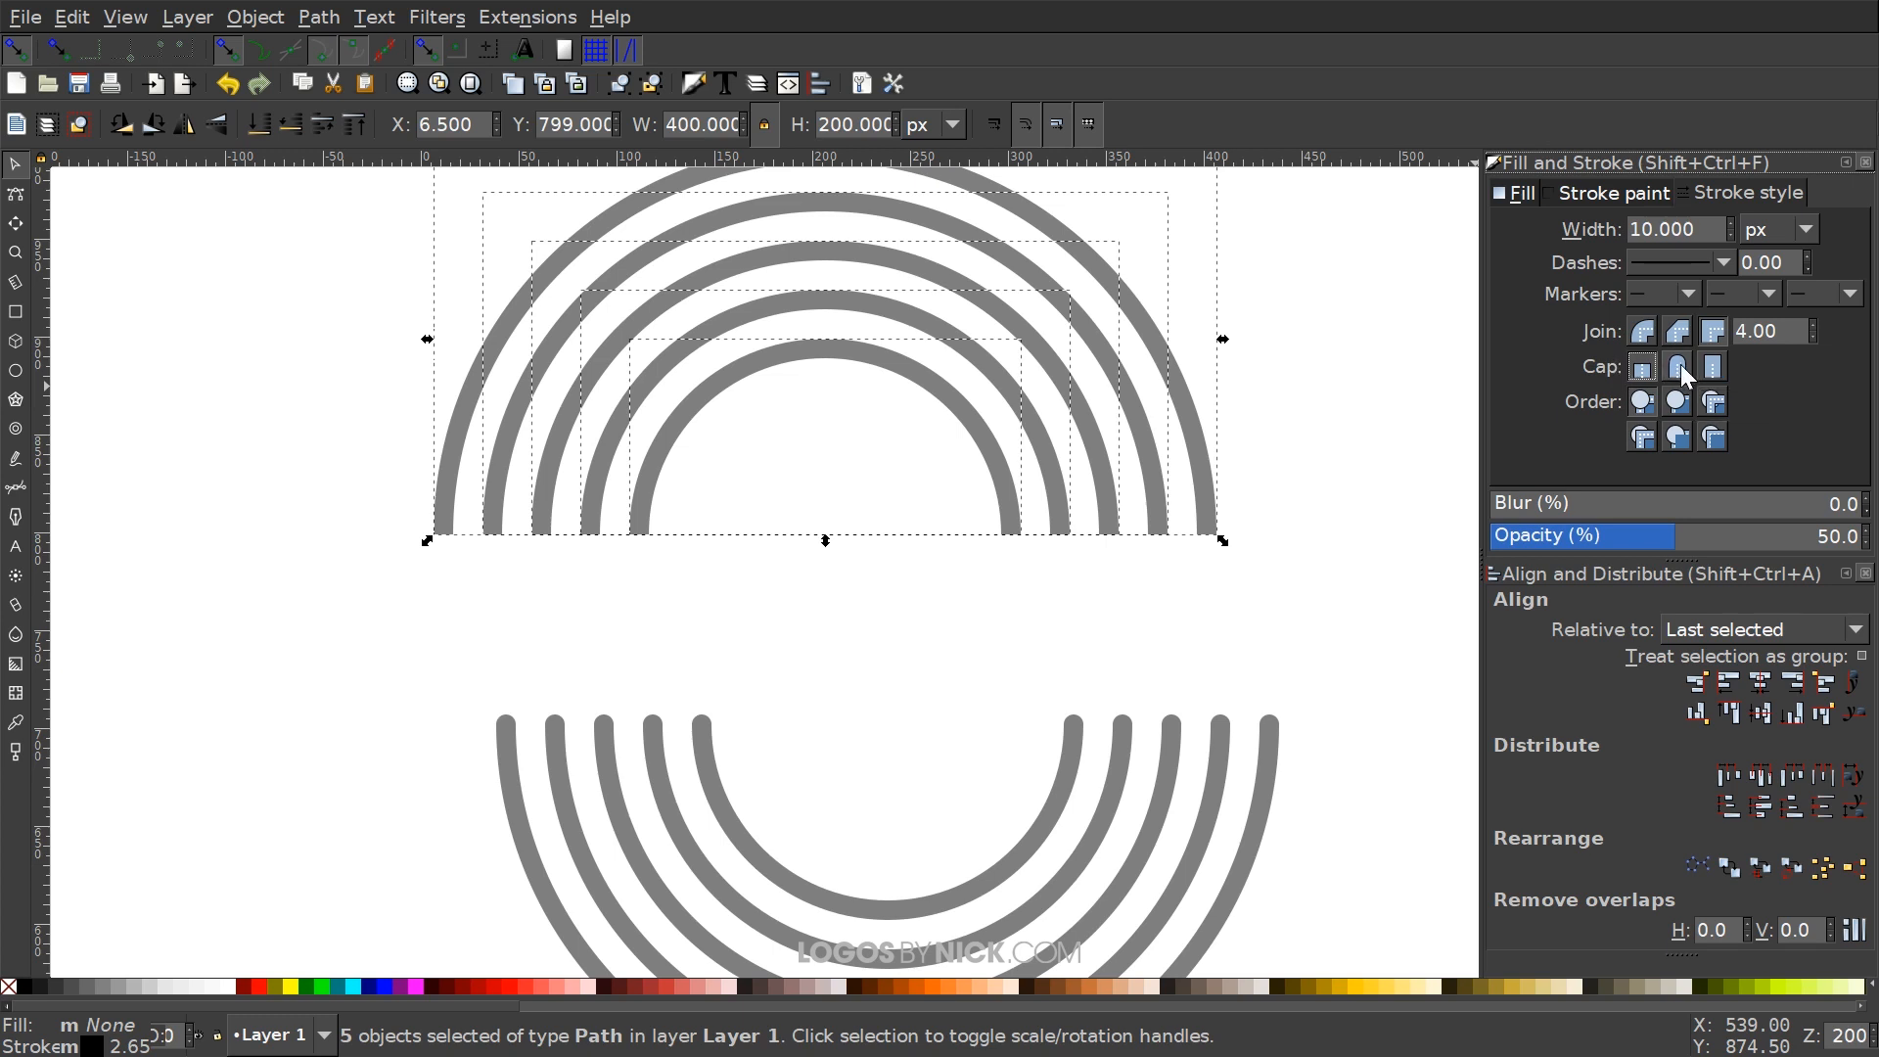
click(1680, 365)
Snap the upper half-rings' left ends onto the lower half-rings' right ends, at about X 328.5 px, Y 696.9 px, and clear the selection
scroll(486, 713, down, 1)
scroll(486, 713, down, 3)
drag(566, 449, 1001, 561)
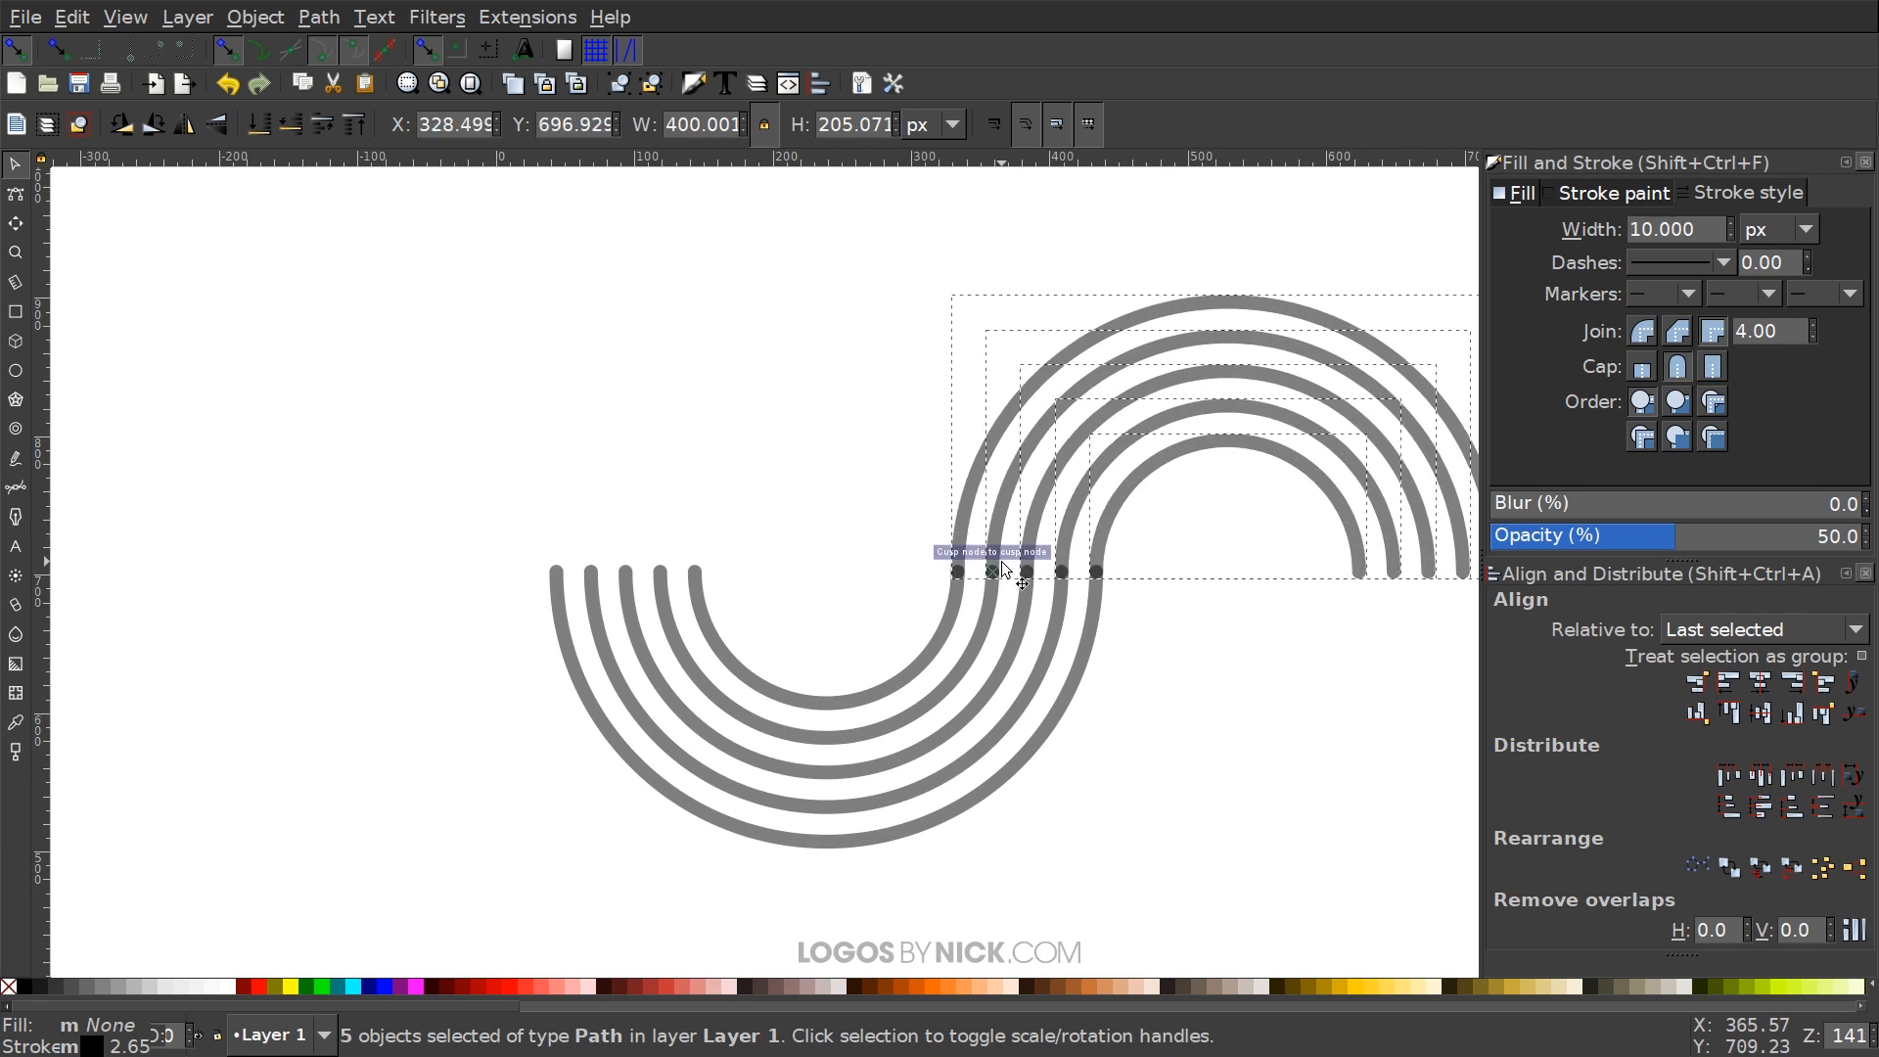
scroll(1001, 561, down, 1)
scroll(693, 738, down, 1)
drag(765, 758, 762, 708)
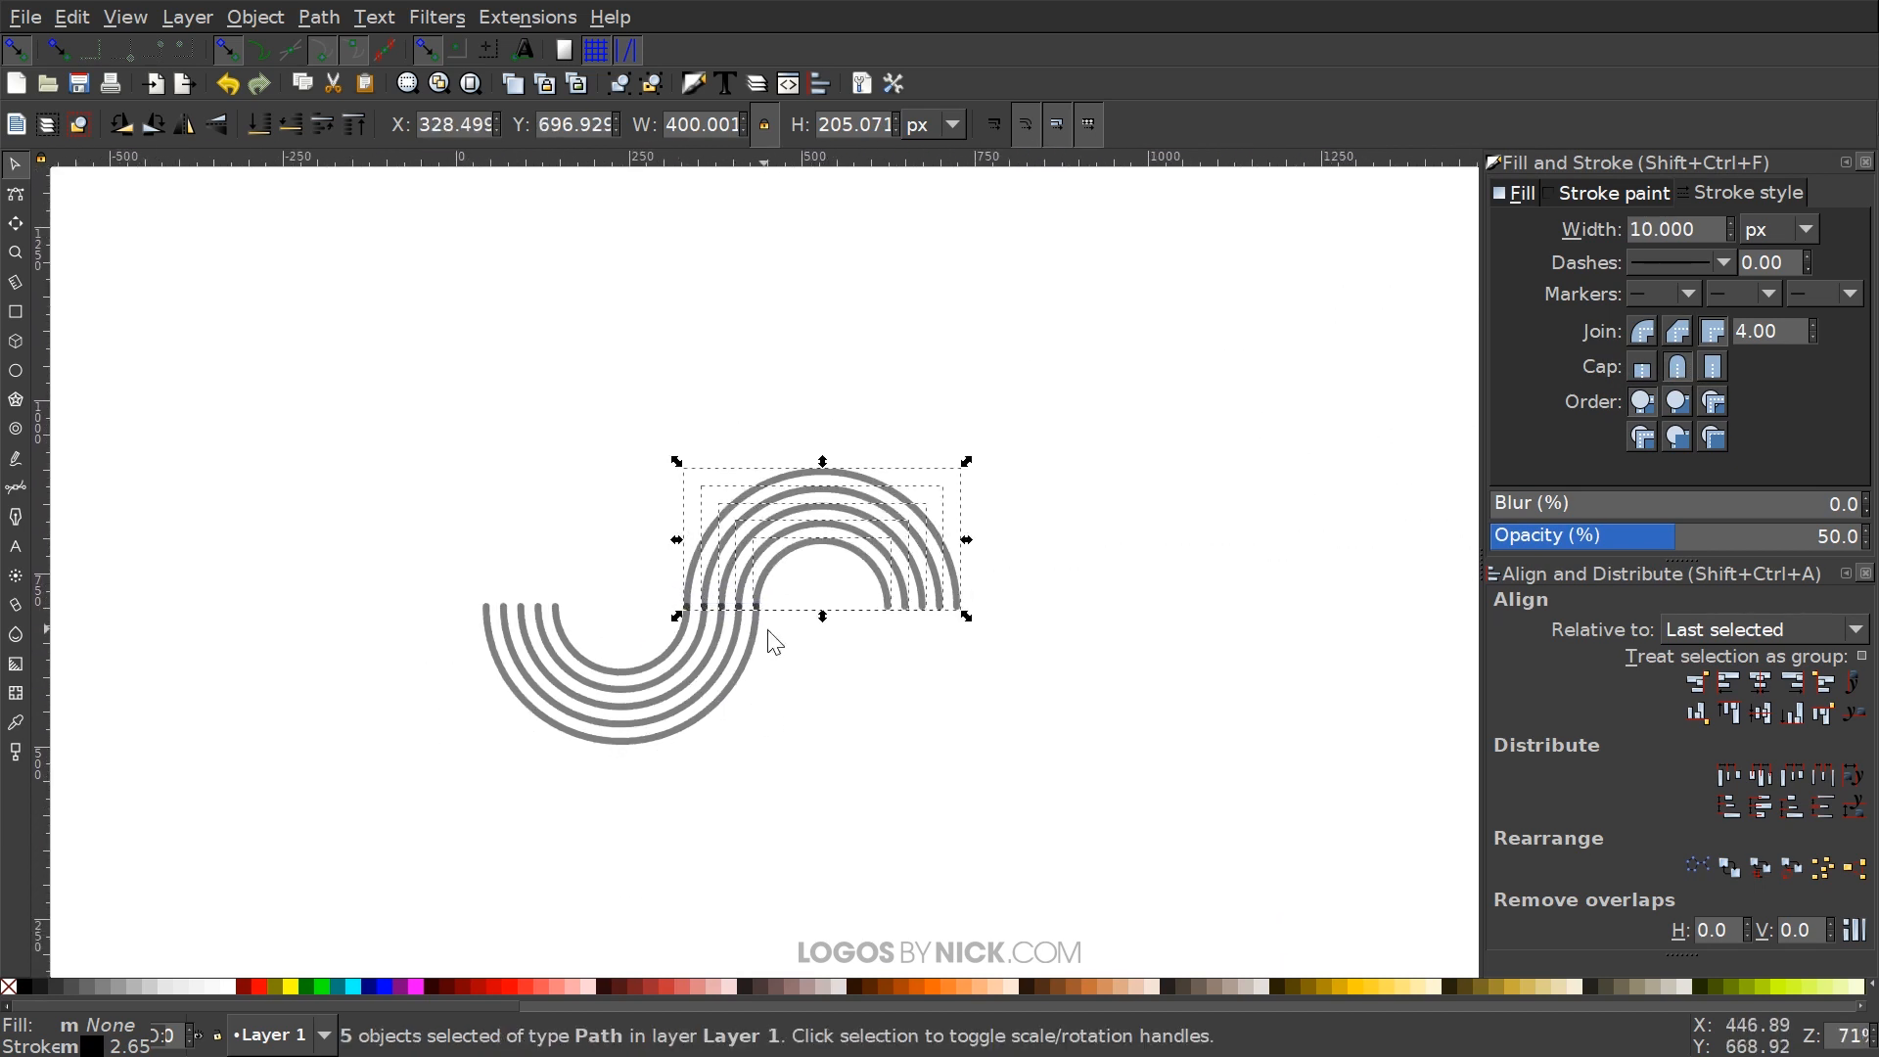
drag(779, 633, 846, 676)
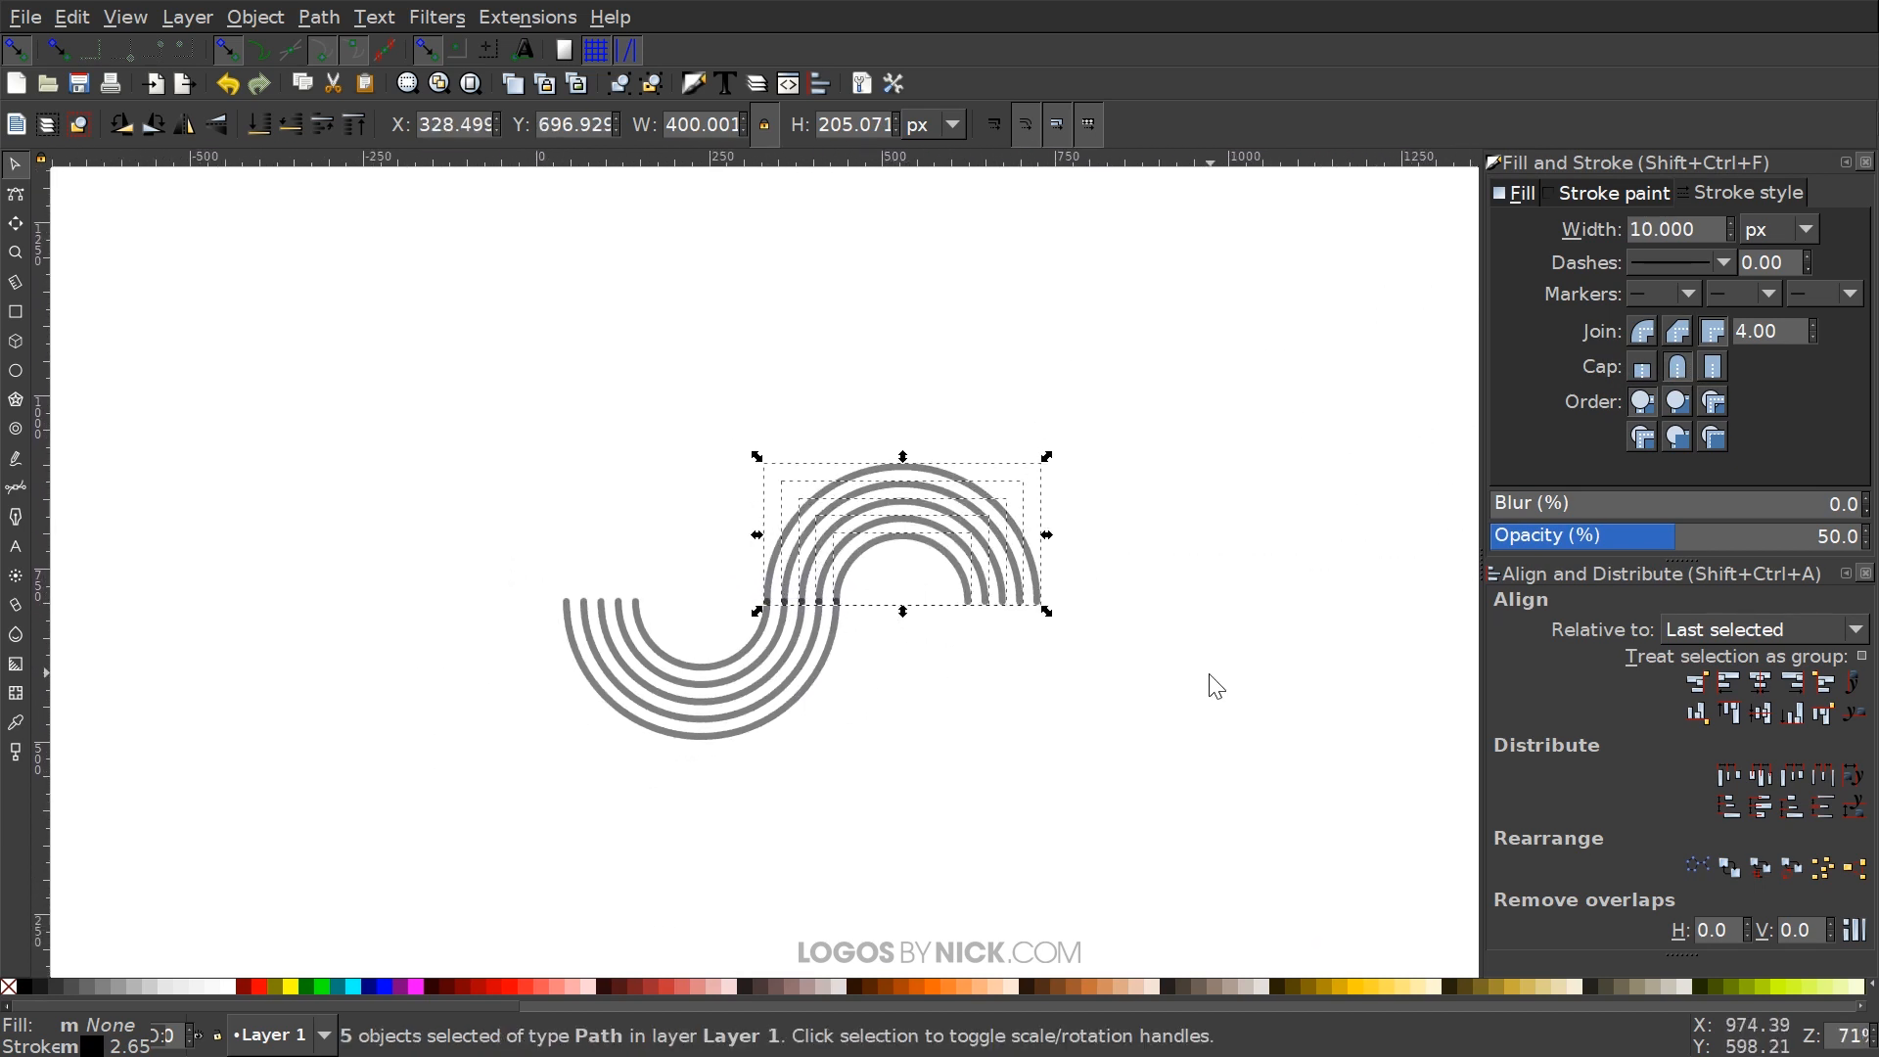
click(1208, 676)
Duplicate the five lower half-rings and snap the copy under the upper half-rings at about X 328.5 px, completing full rings
scroll(862, 670, up, 2)
scroll(861, 670, up, 1)
scroll(880, 683, down, 3)
drag(927, 736, 984, 688)
scroll(875, 683, up, 1)
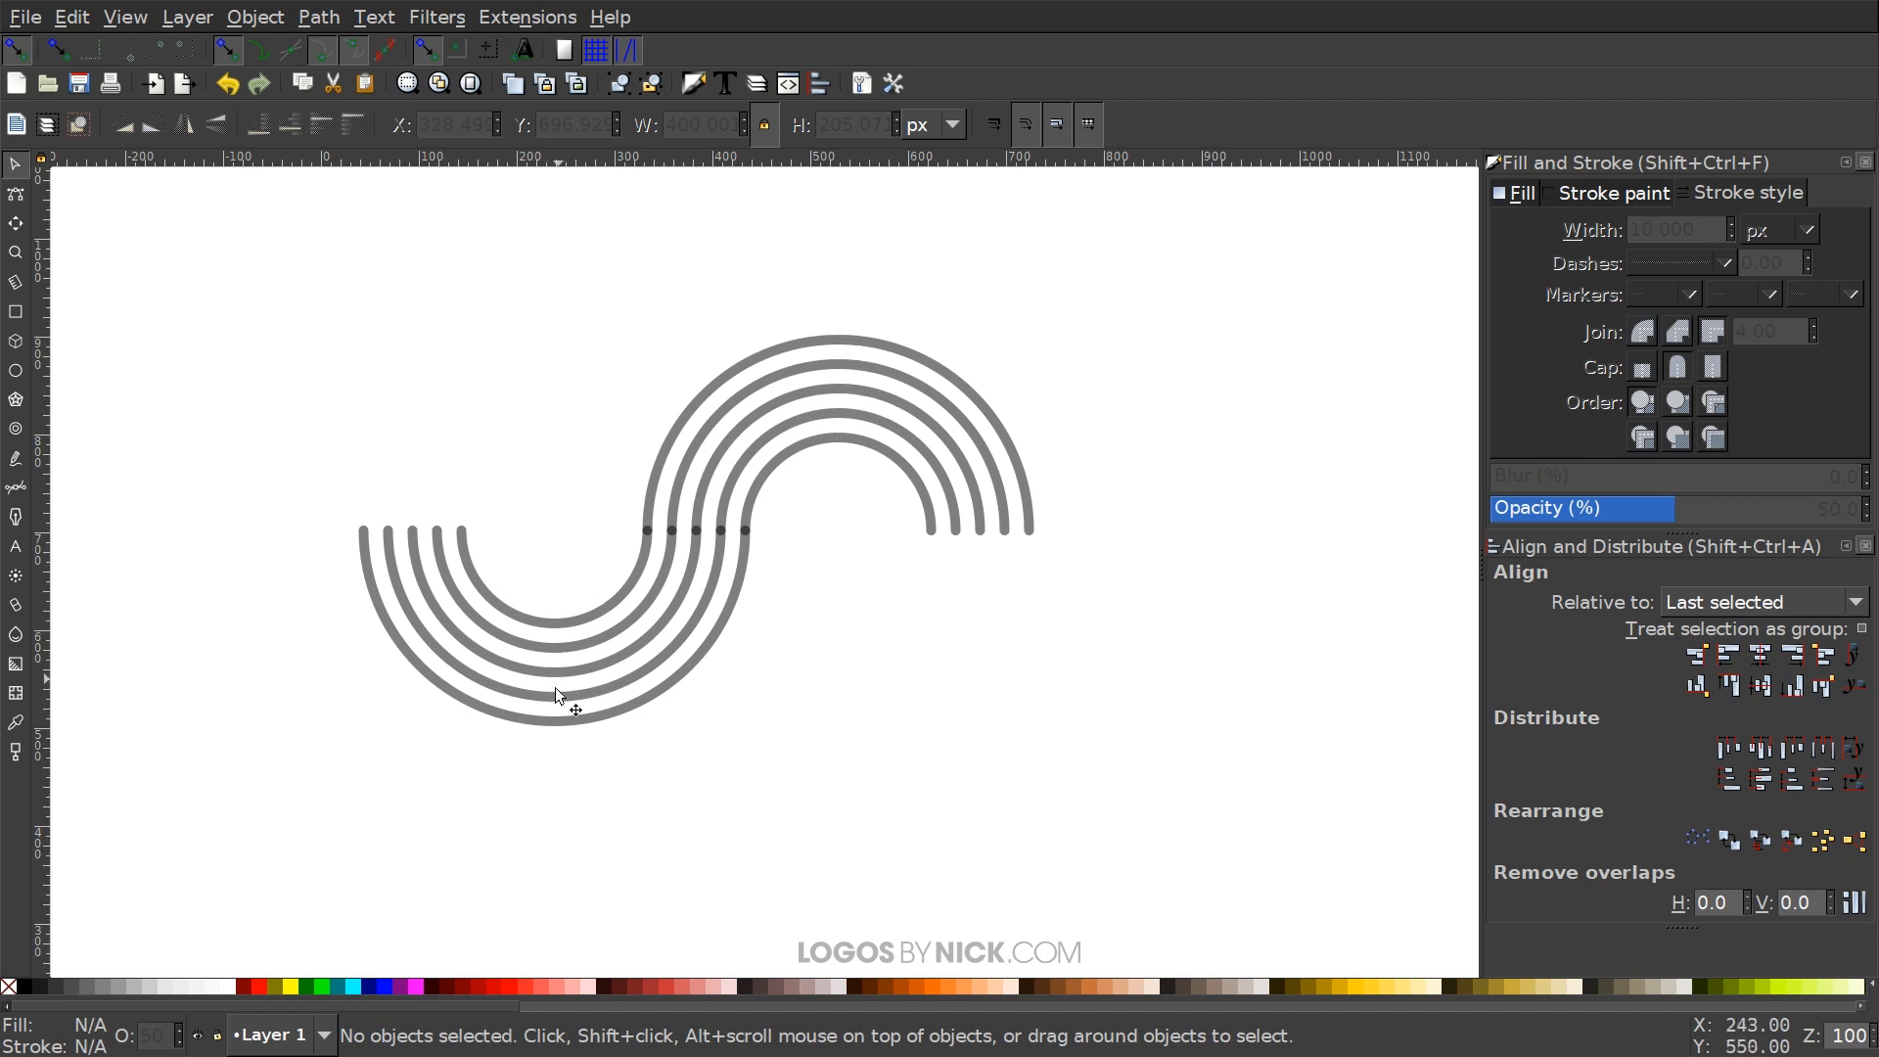
drag(542, 545, 537, 835)
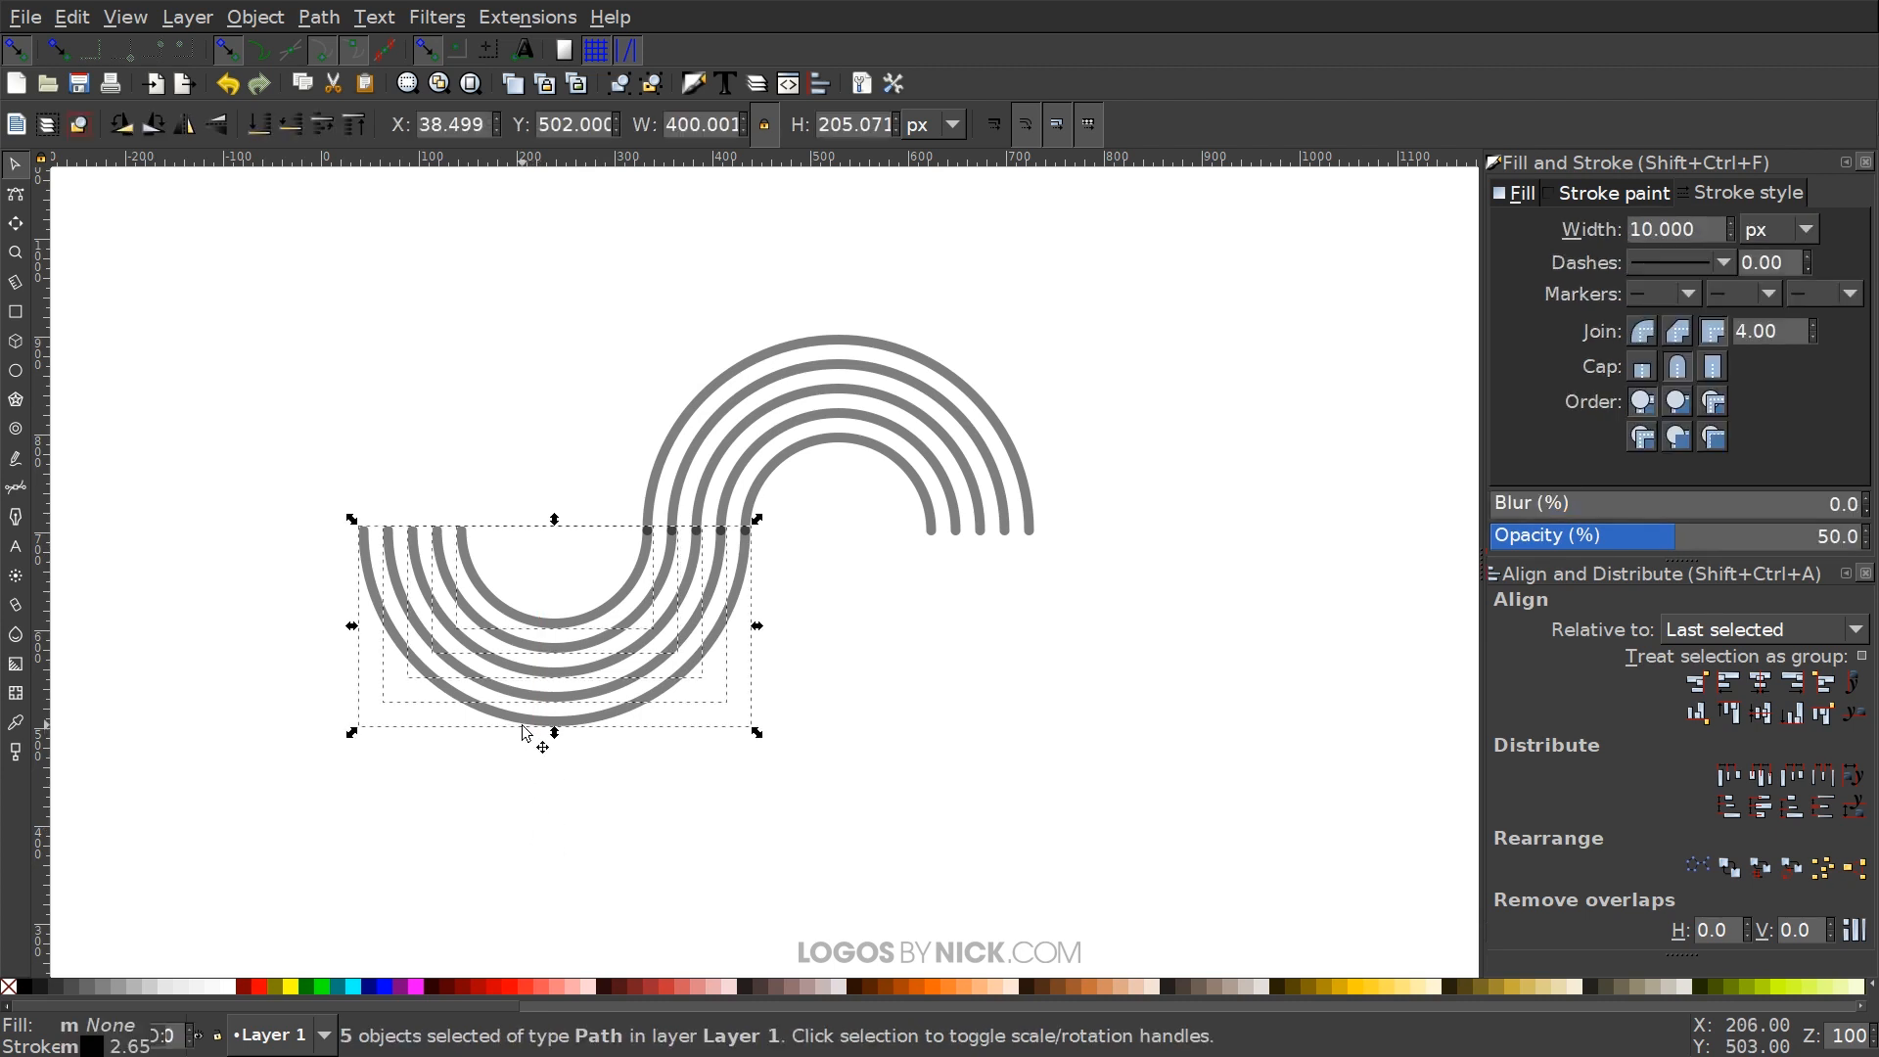
key(ctrl+d)
drag(746, 536, 1034, 540)
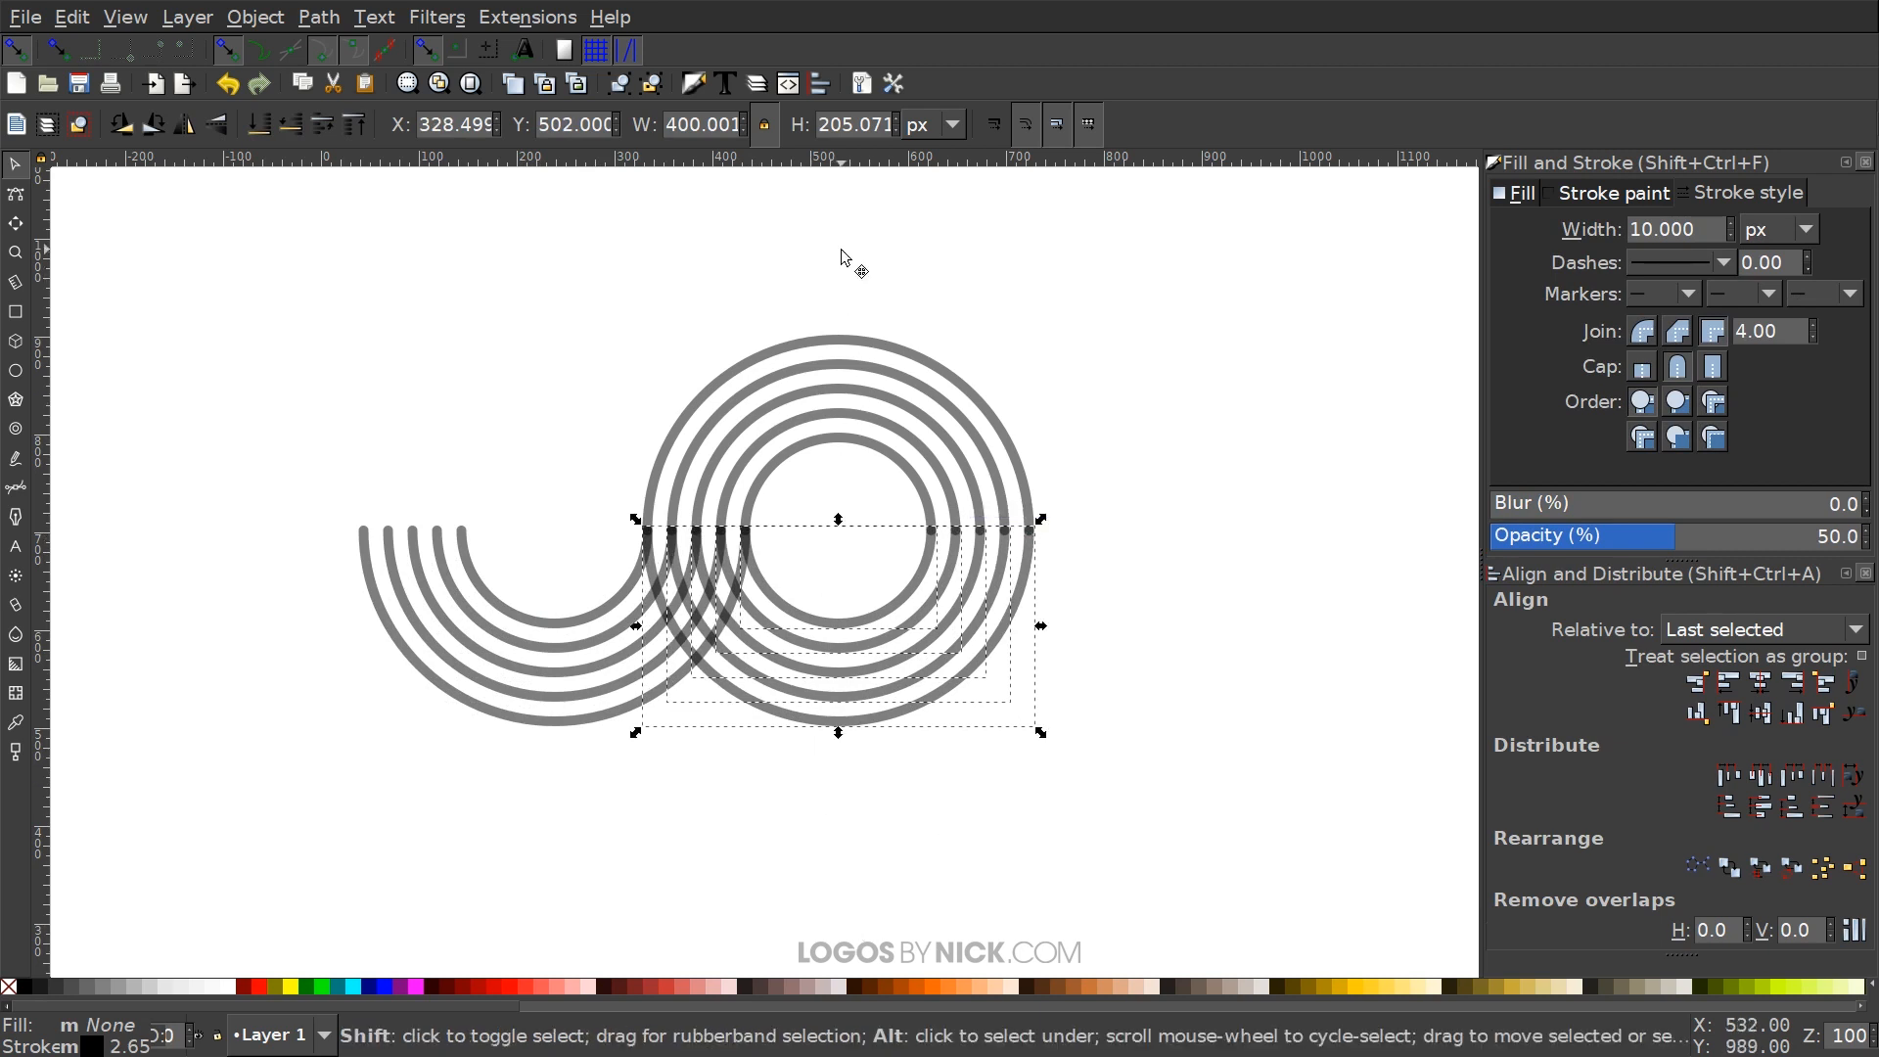
Duplicate the complete ring set and snap the copy on its right at about X 618.5 px so the five line positions overlap
drag(842, 267, 886, 797)
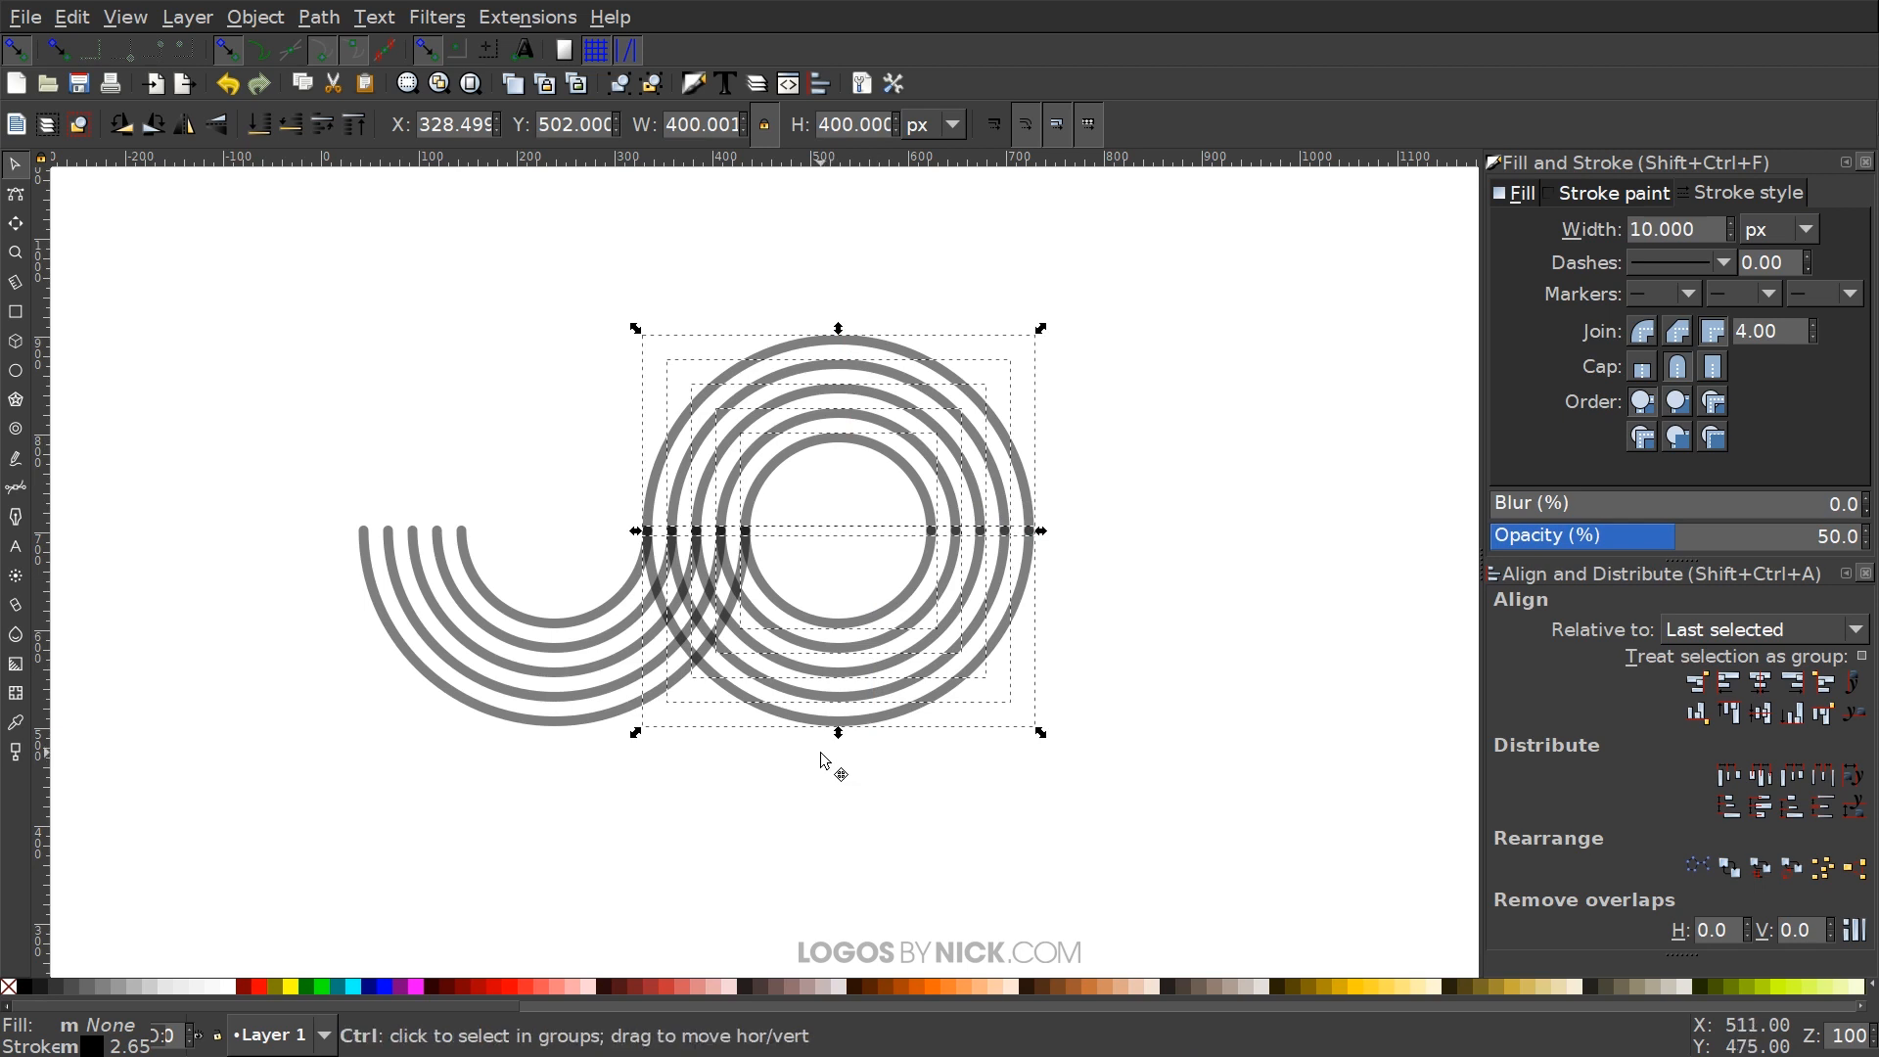
key(ctrl+d)
drag(671, 532, 934, 529)
Duplicate the second ring set, snap the copy on its right at about X 908.5 px, and clear the selection
drag(928, 744, 810, 721)
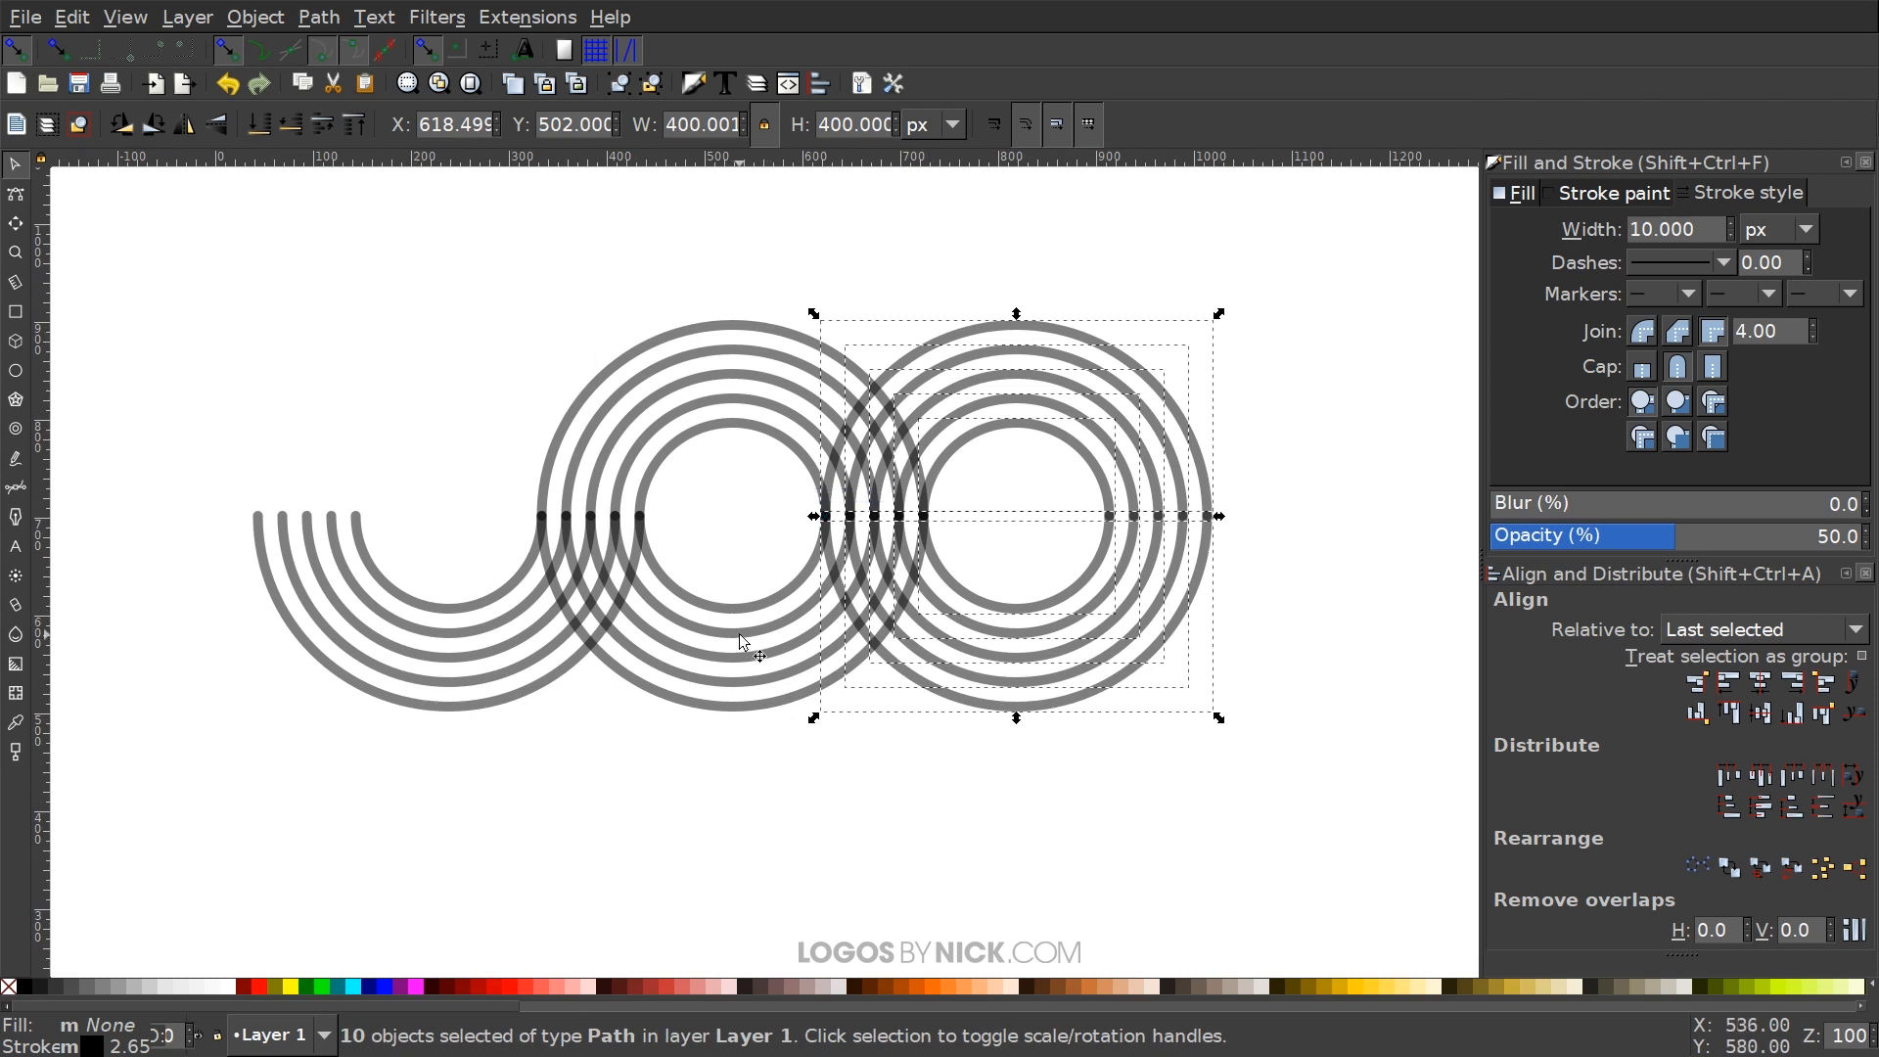
drag(1038, 604, 766, 646)
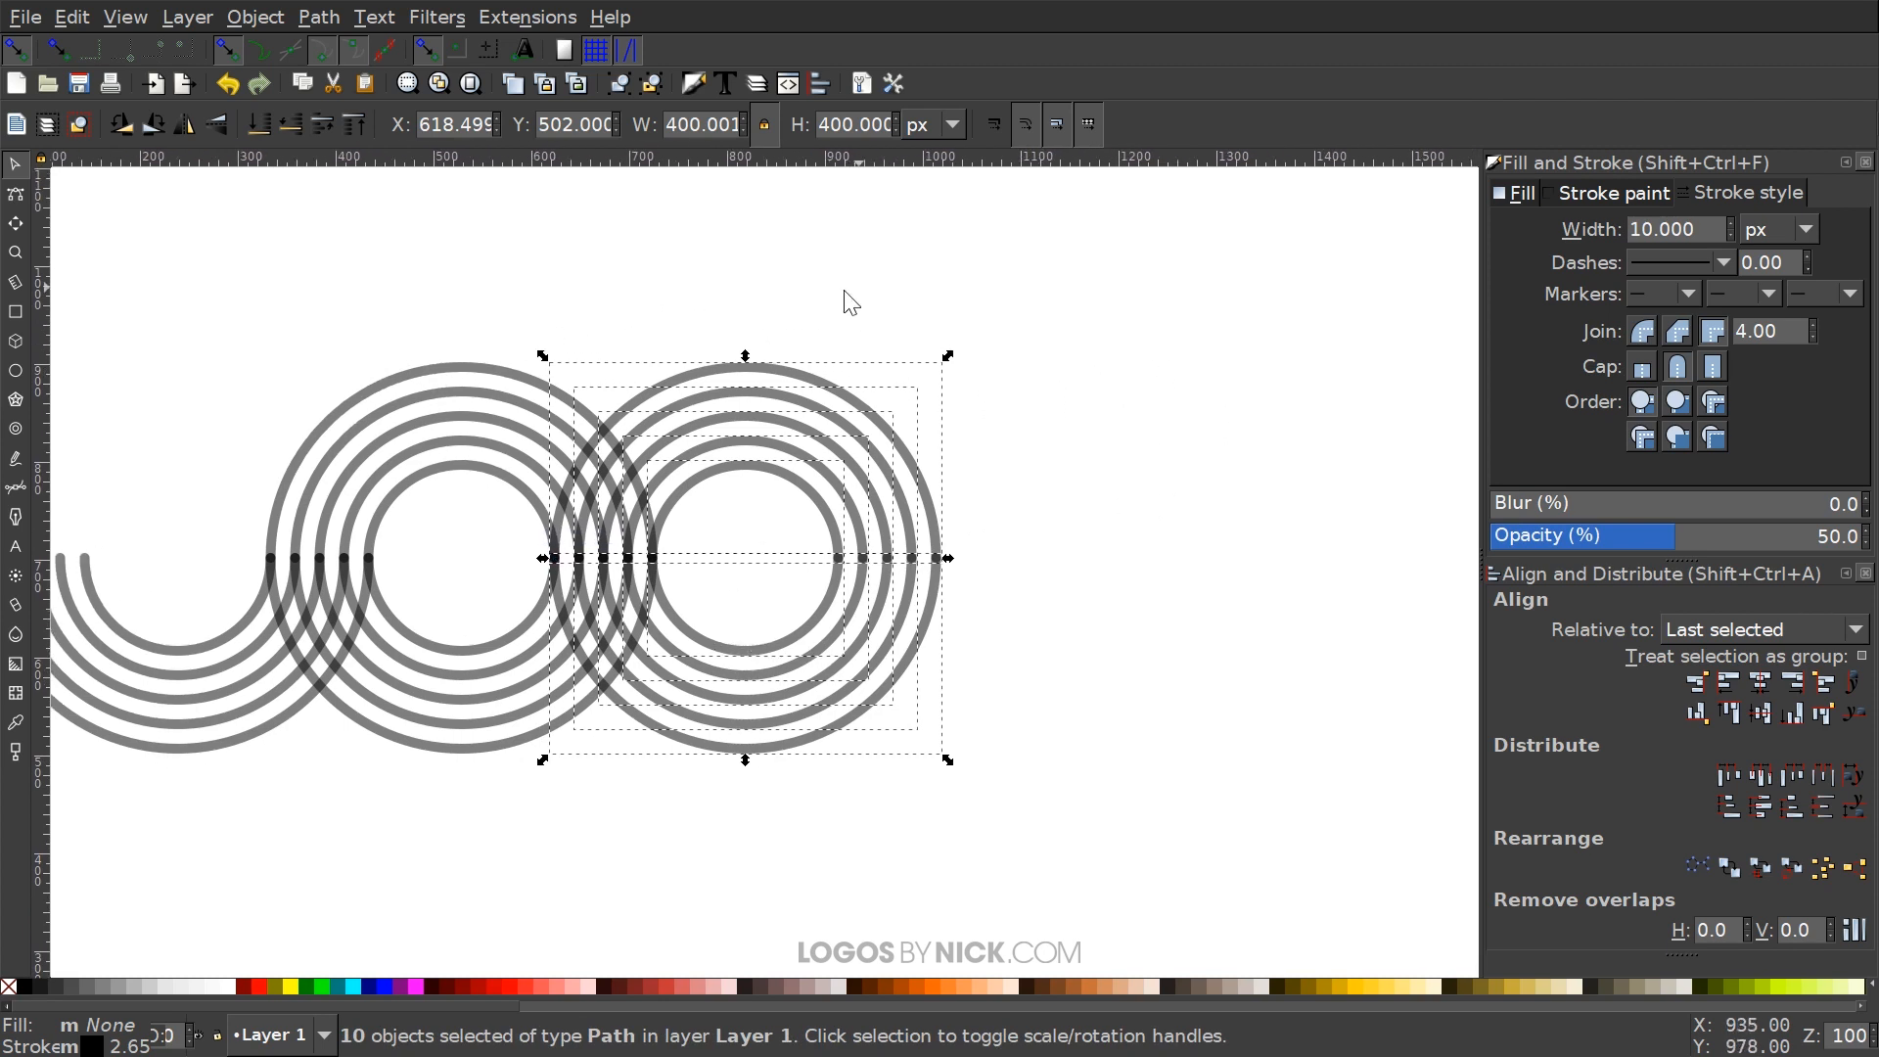
key(ctrl+d)
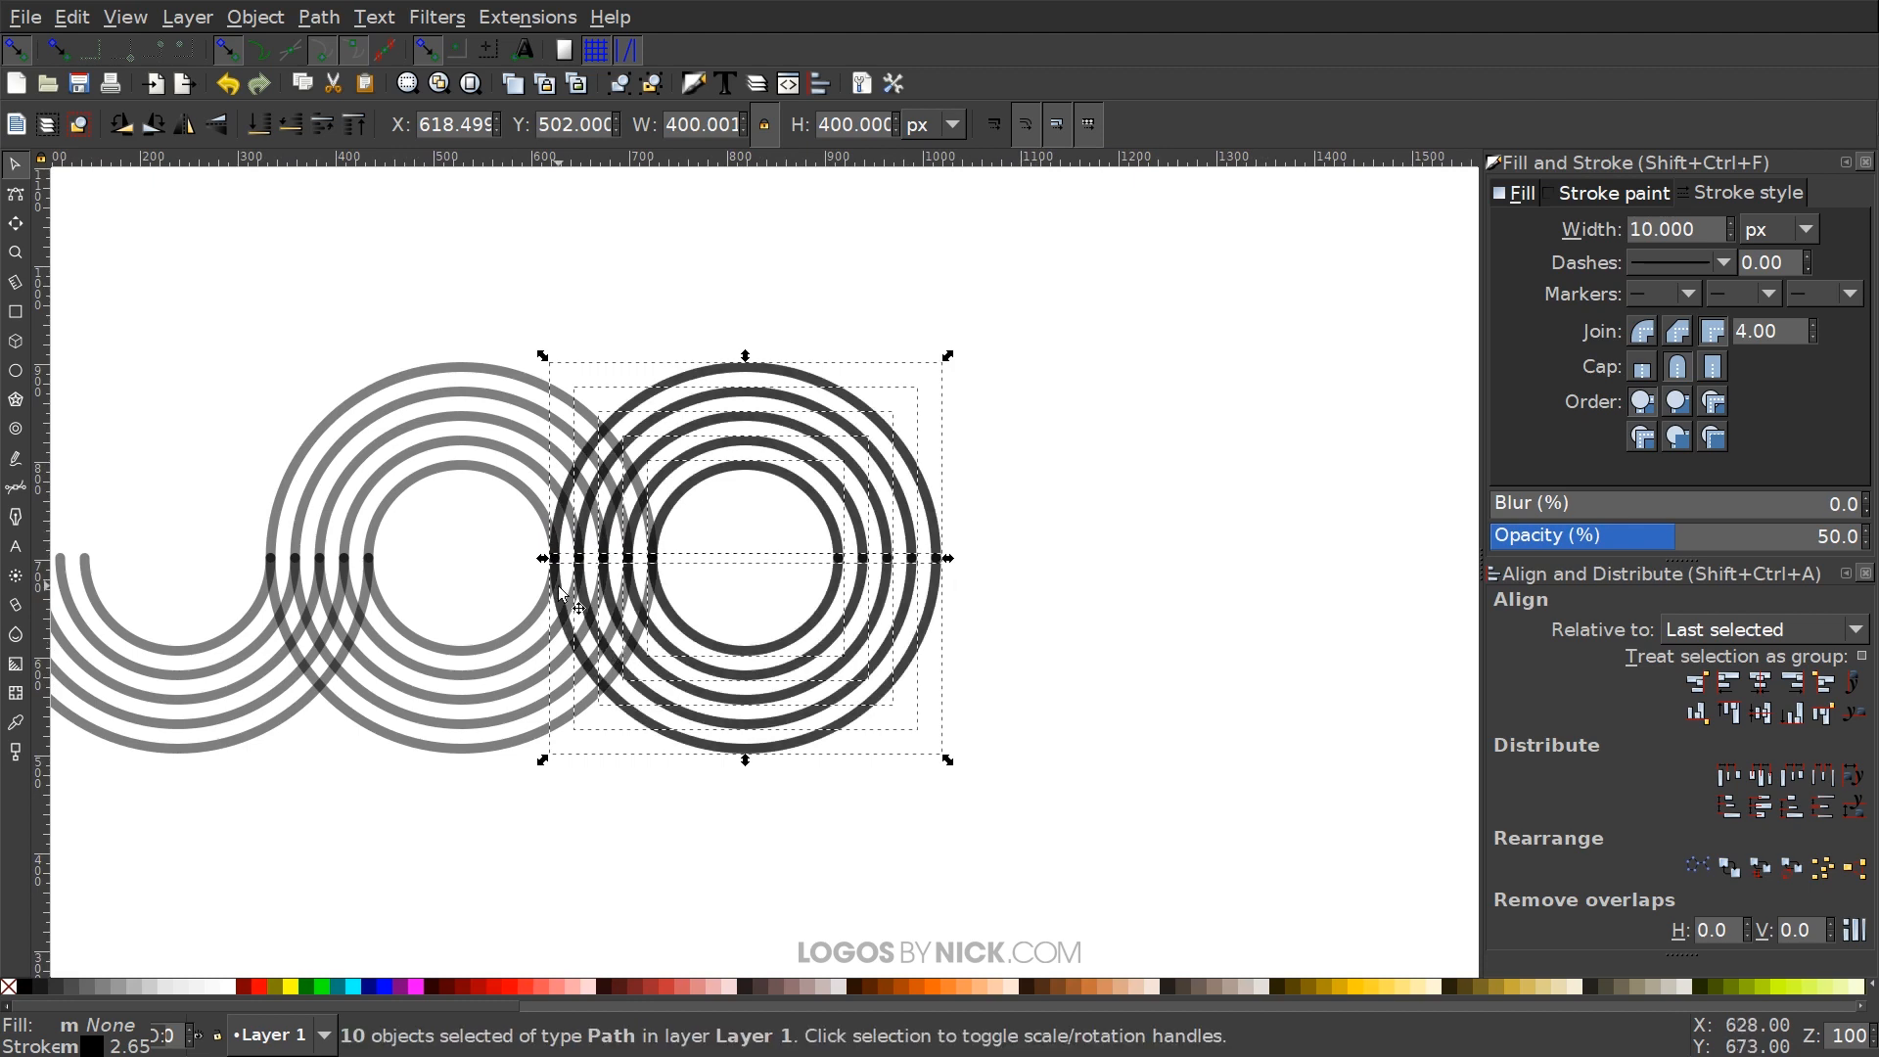
drag(569, 576, 841, 562)
drag(891, 673, 1071, 646)
scroll(979, 705, down, 1)
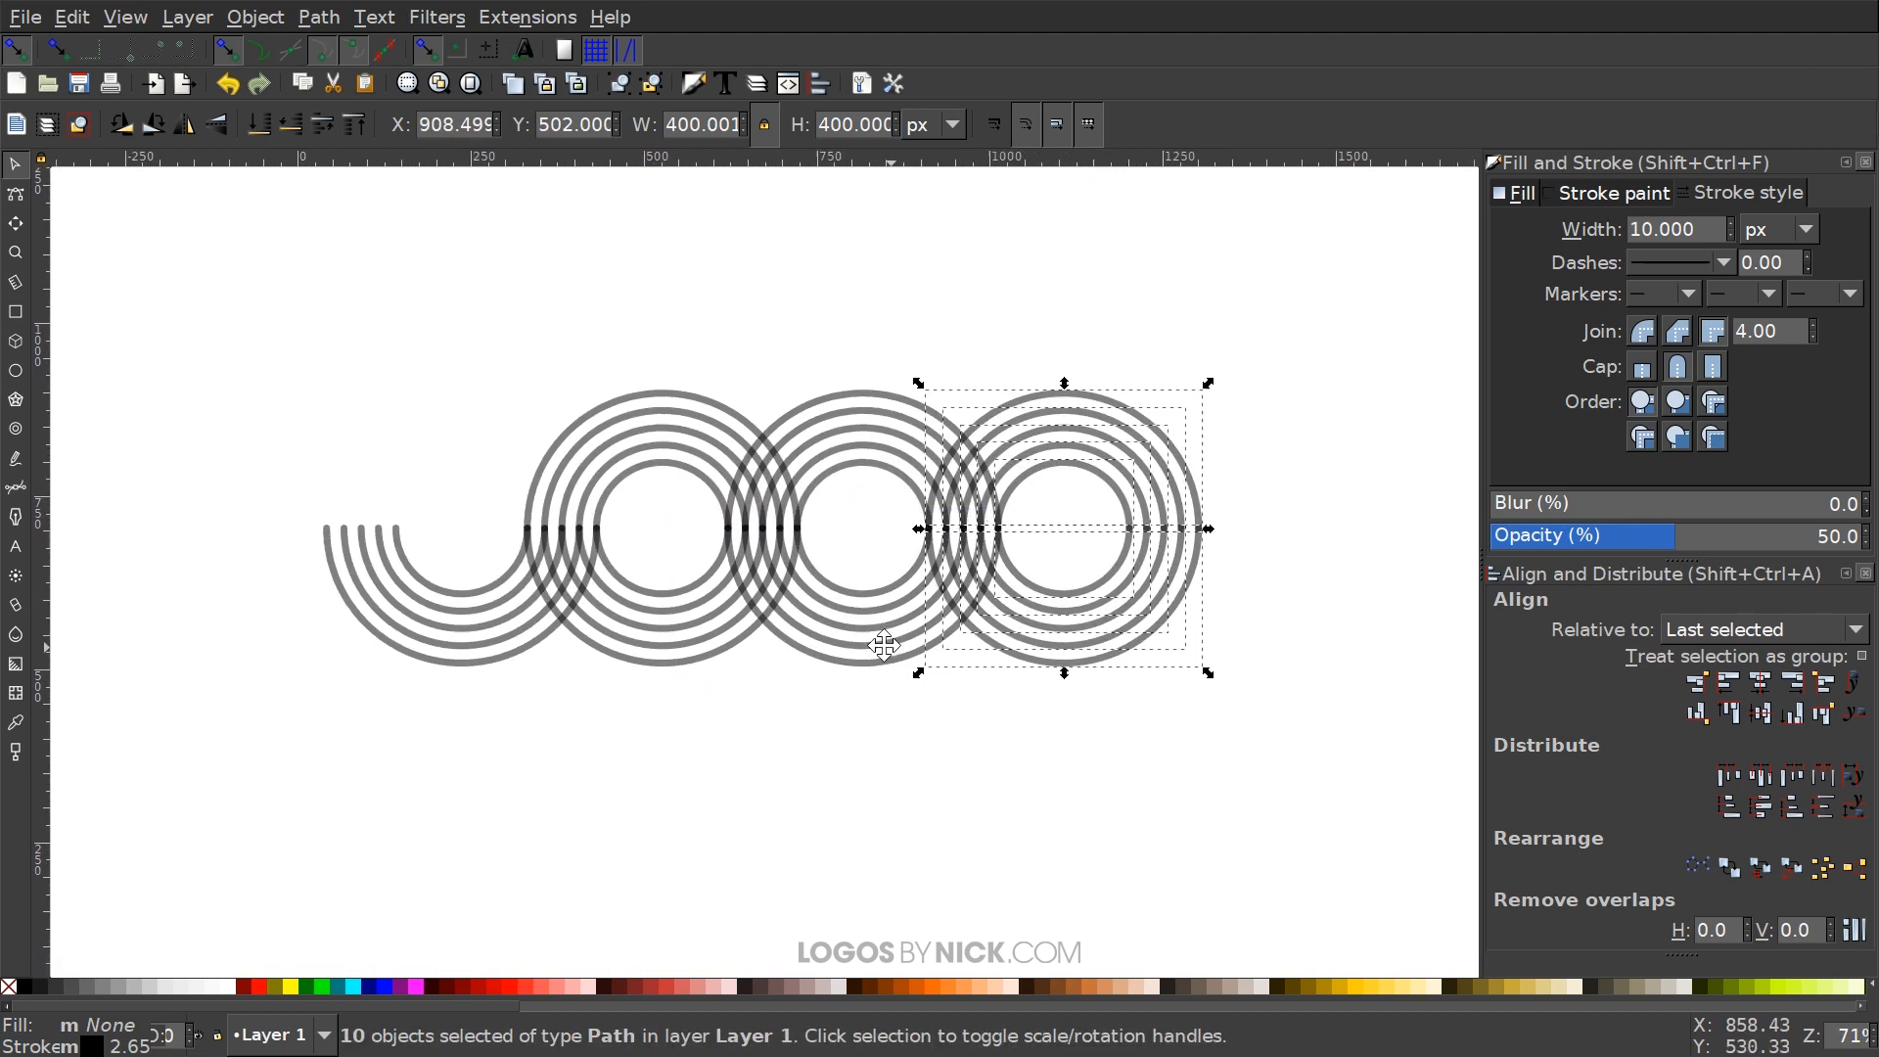
drag(989, 415, 1018, 424)
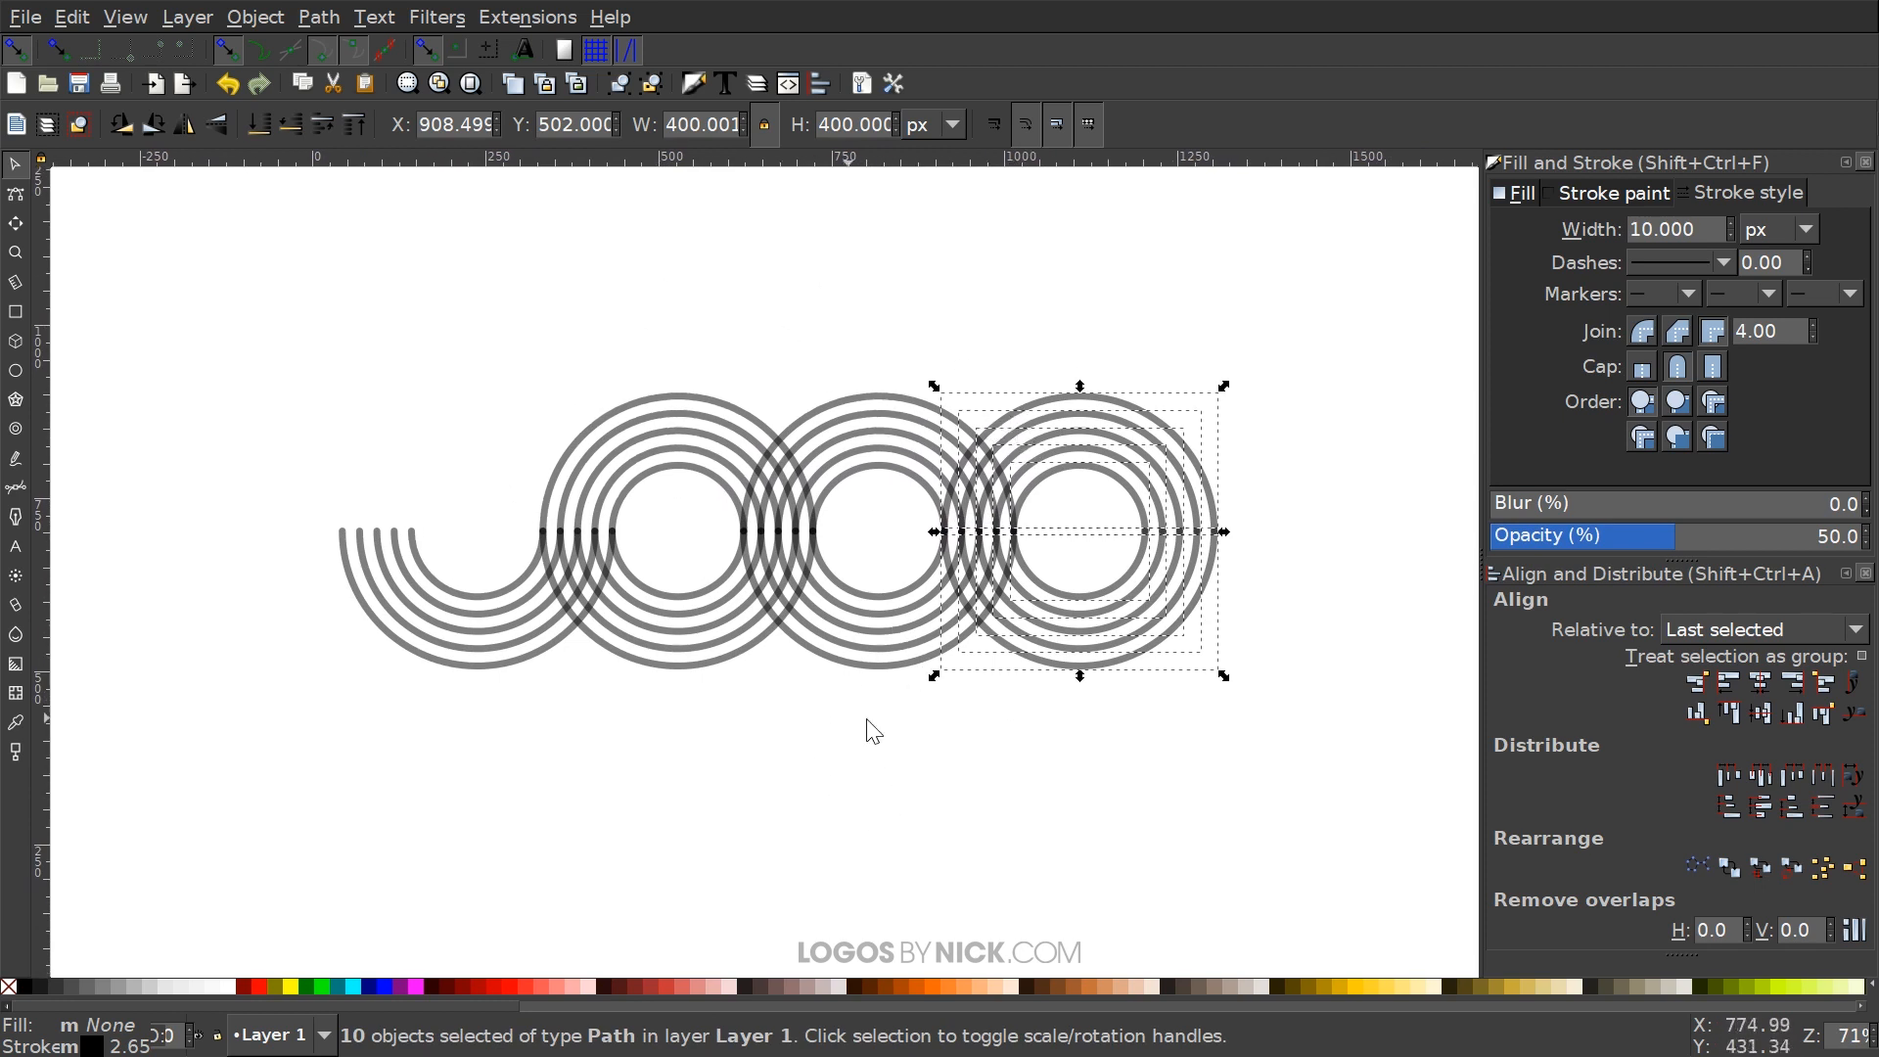
click(1275, 297)
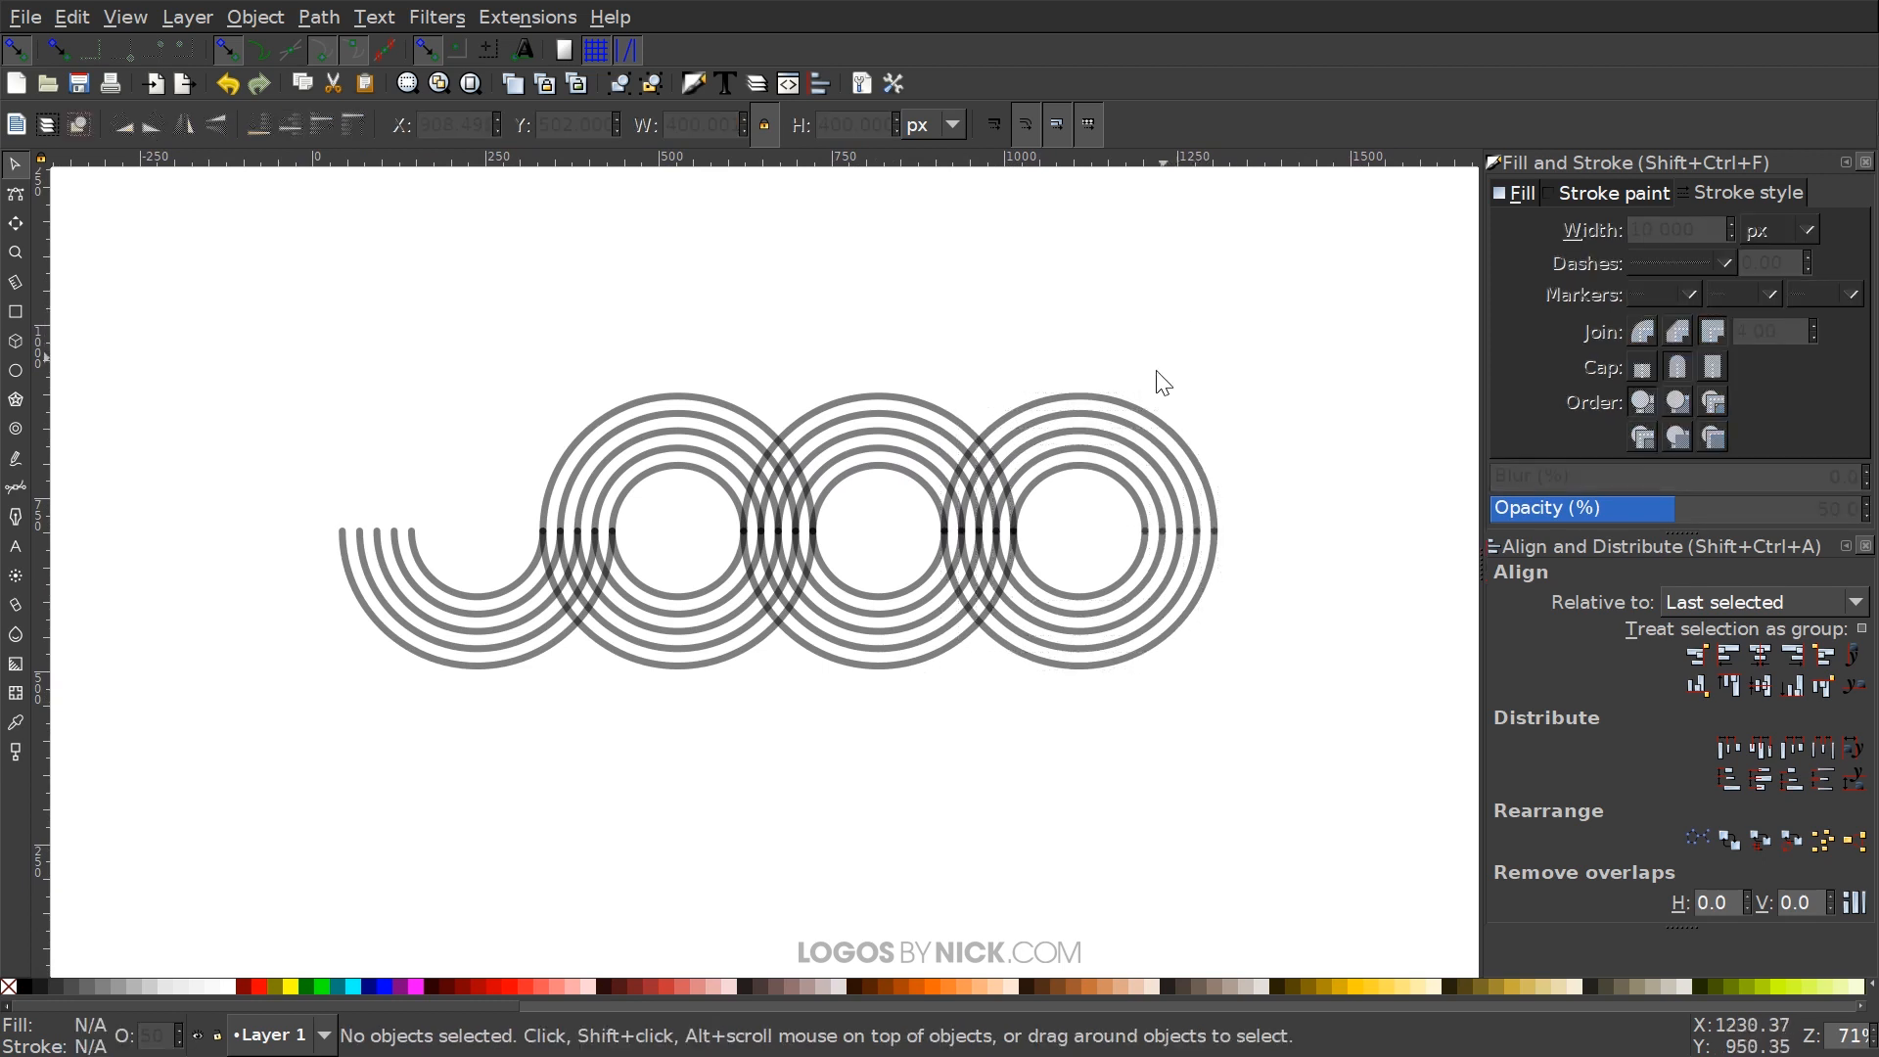
Duplicate the middle ring set's five lower half-rings and move the copy straight down below the rings to about Y 296.9 px
drag(884, 551, 881, 559)
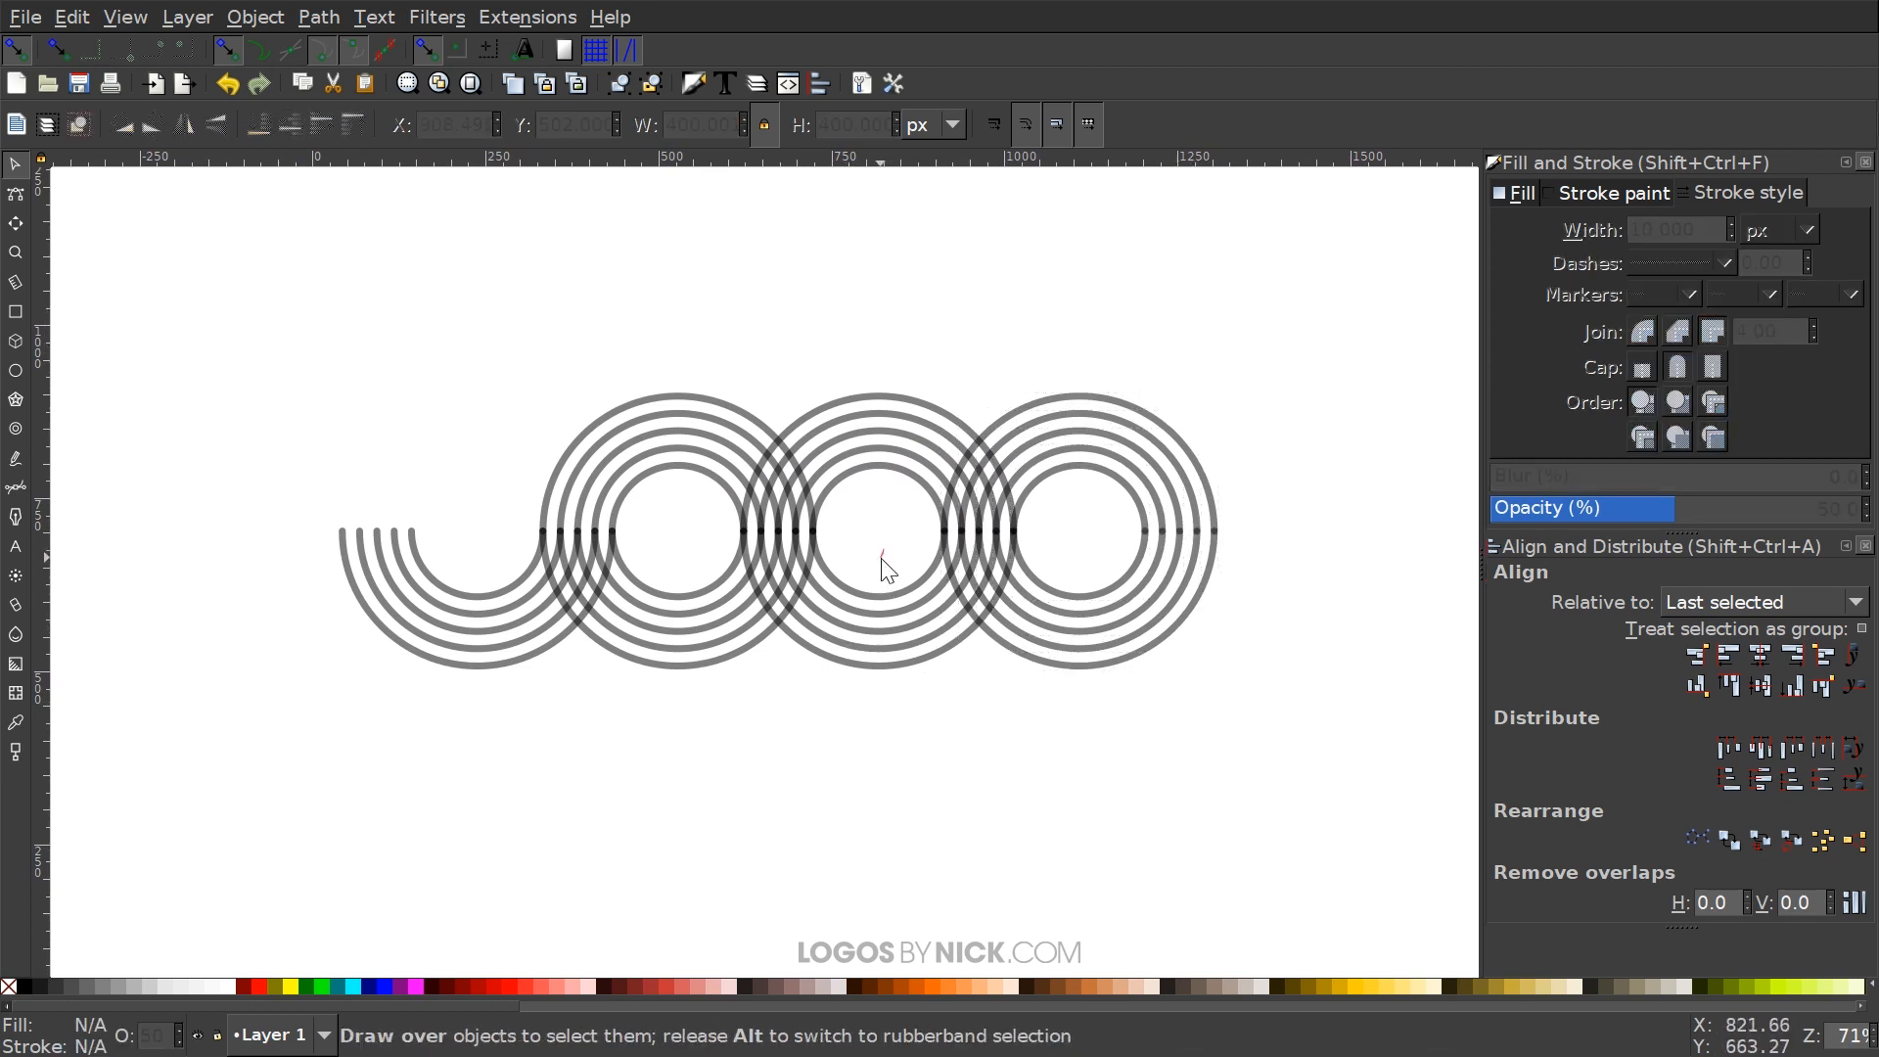
drag(884, 648, 885, 750)
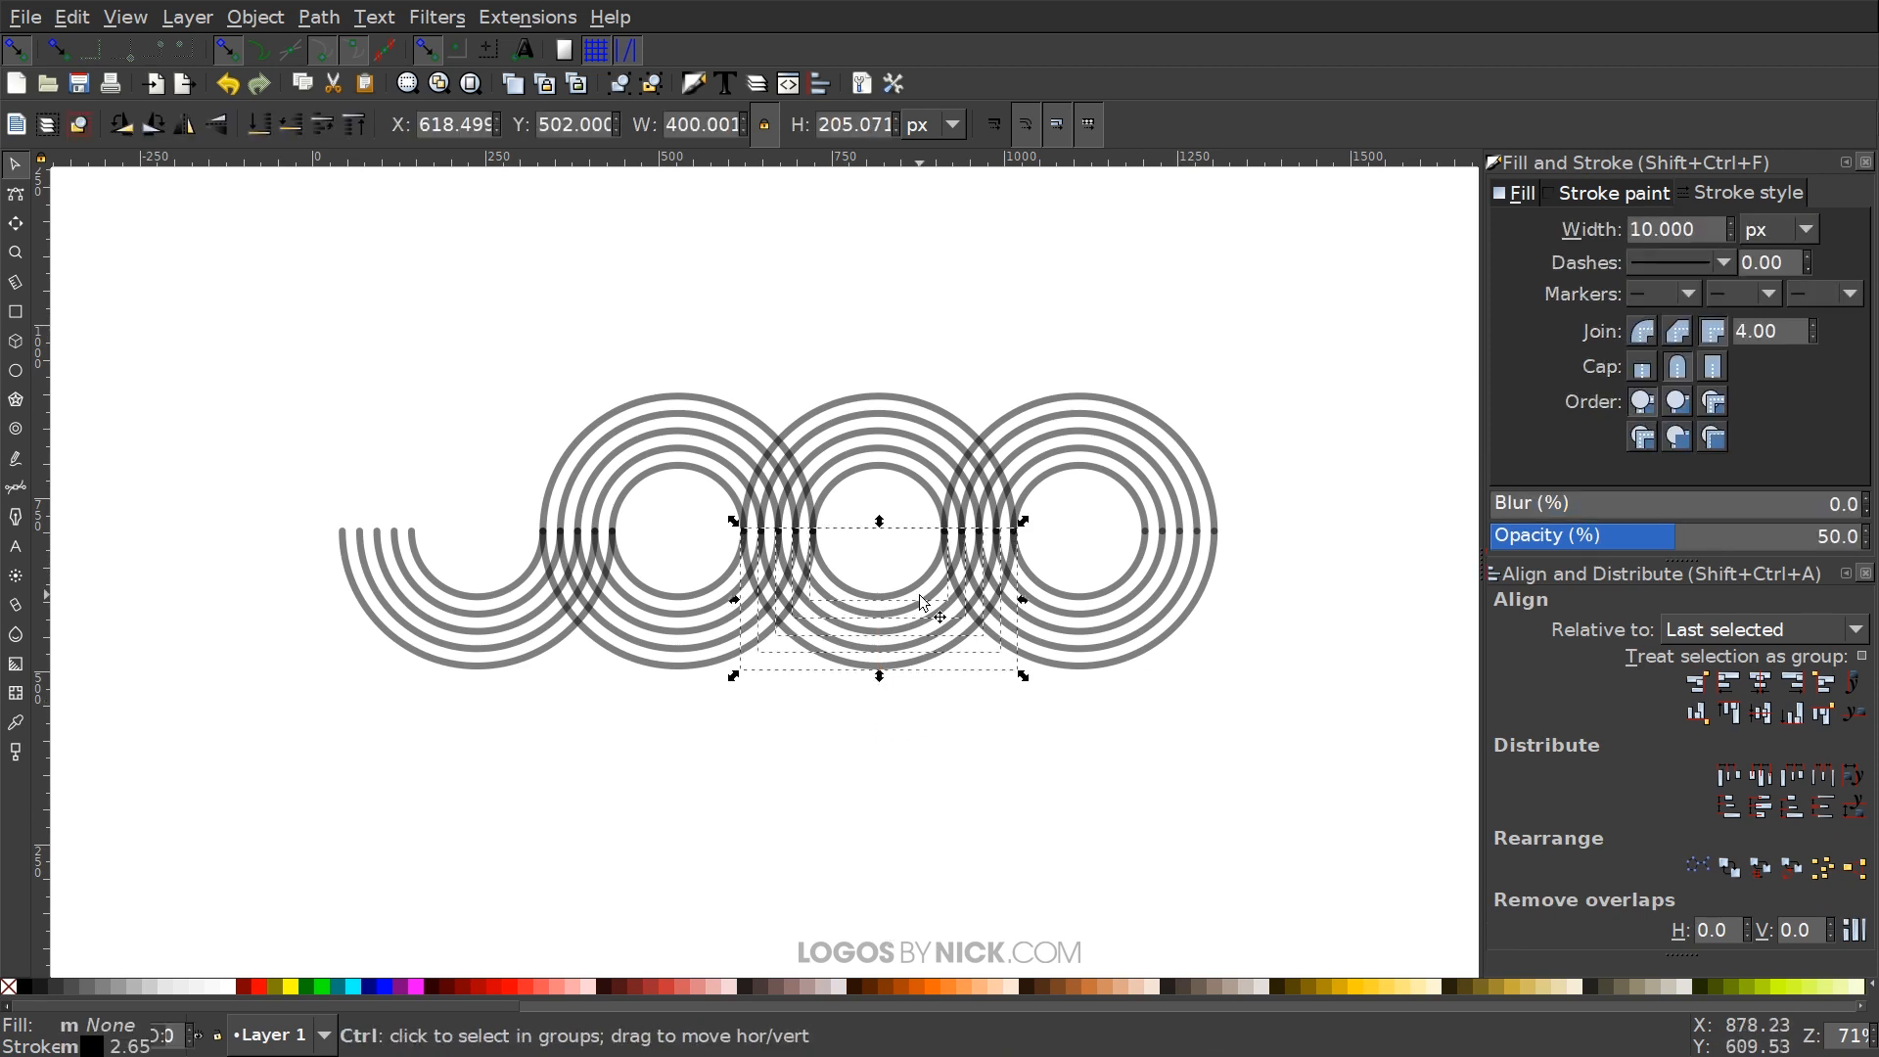
key(ctrl+d)
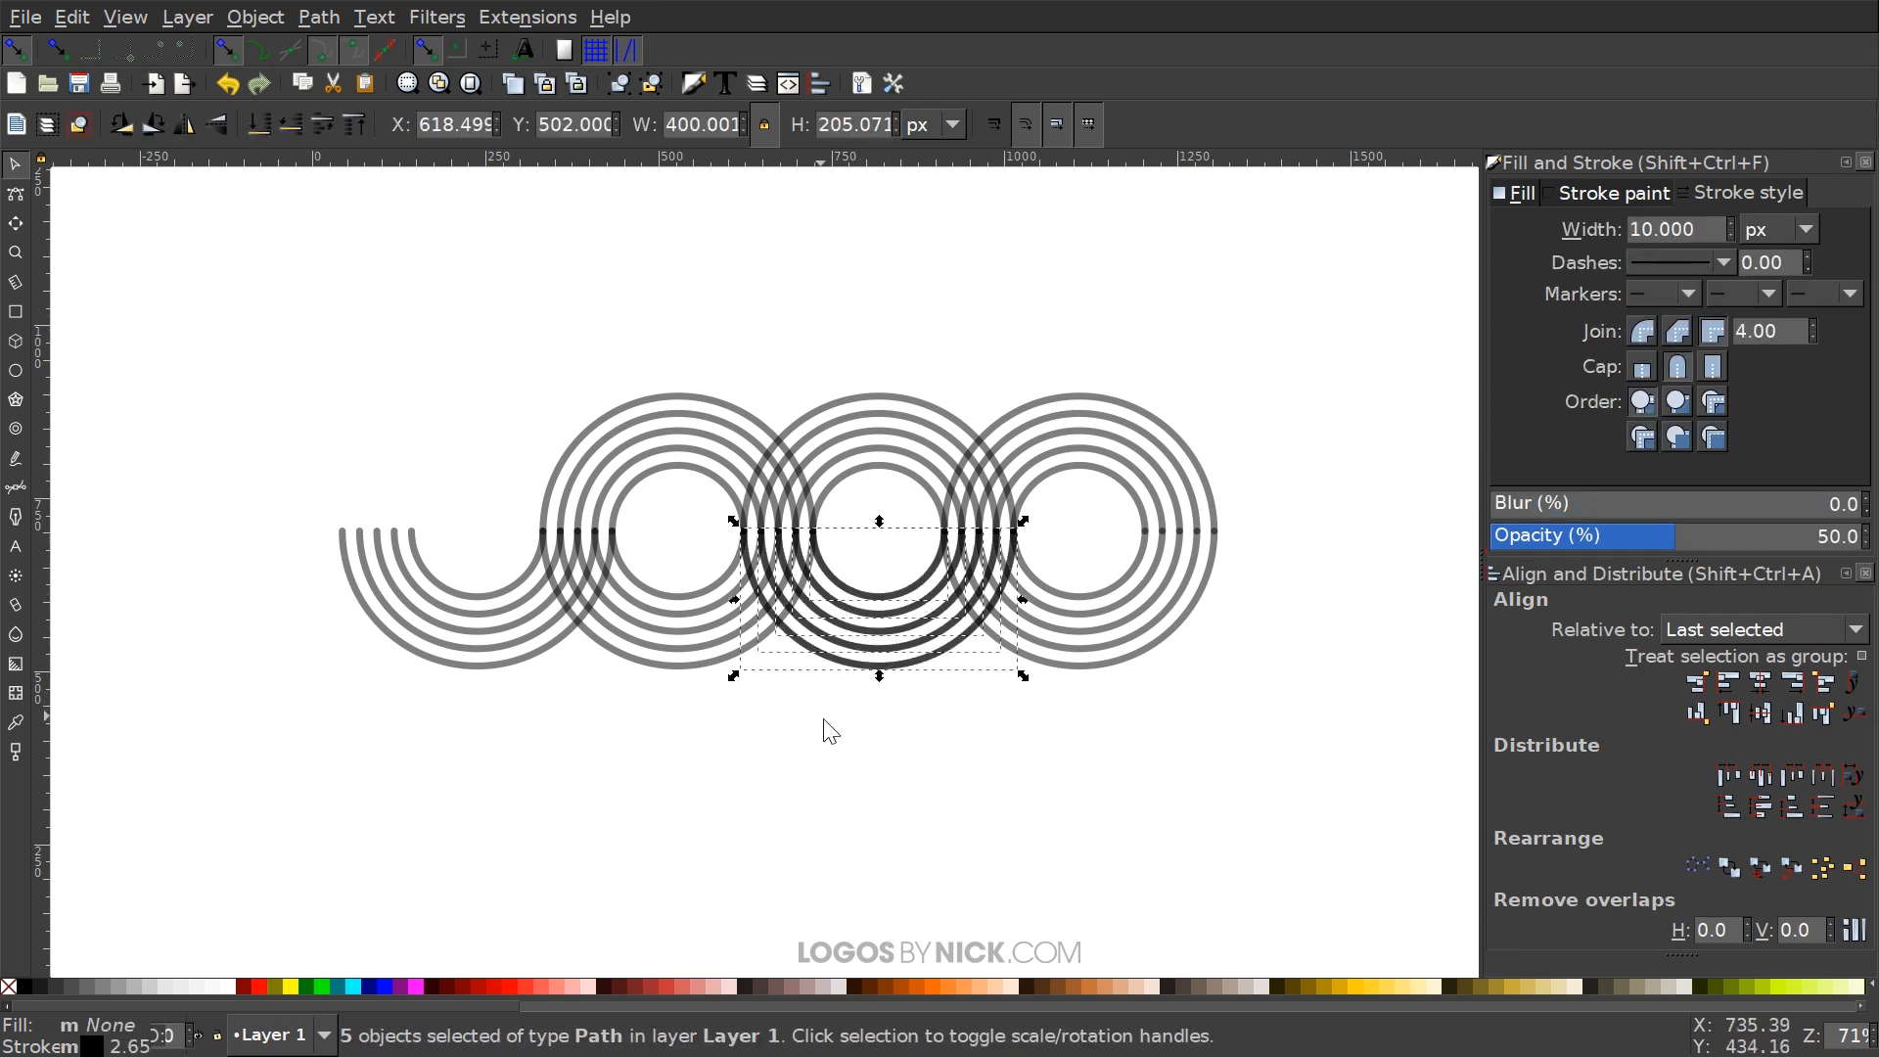
key(ctrl)
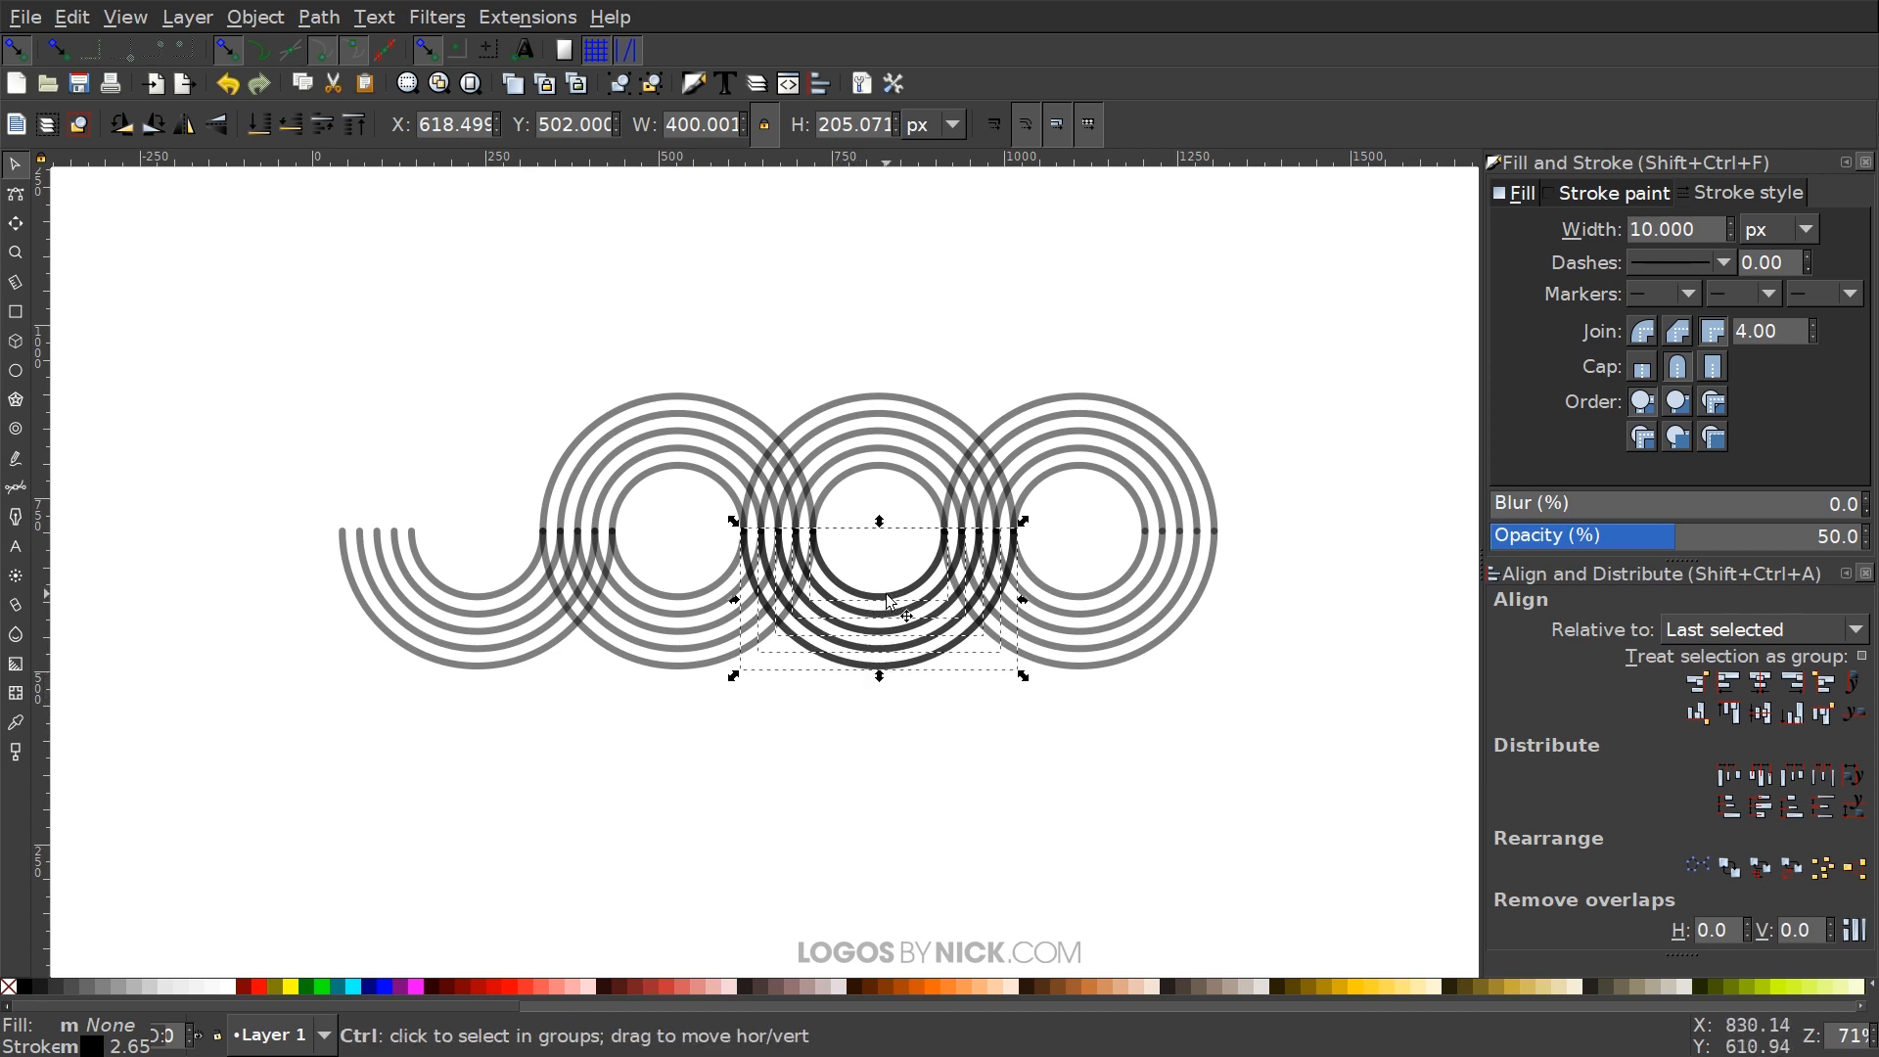
drag(888, 599, 883, 738)
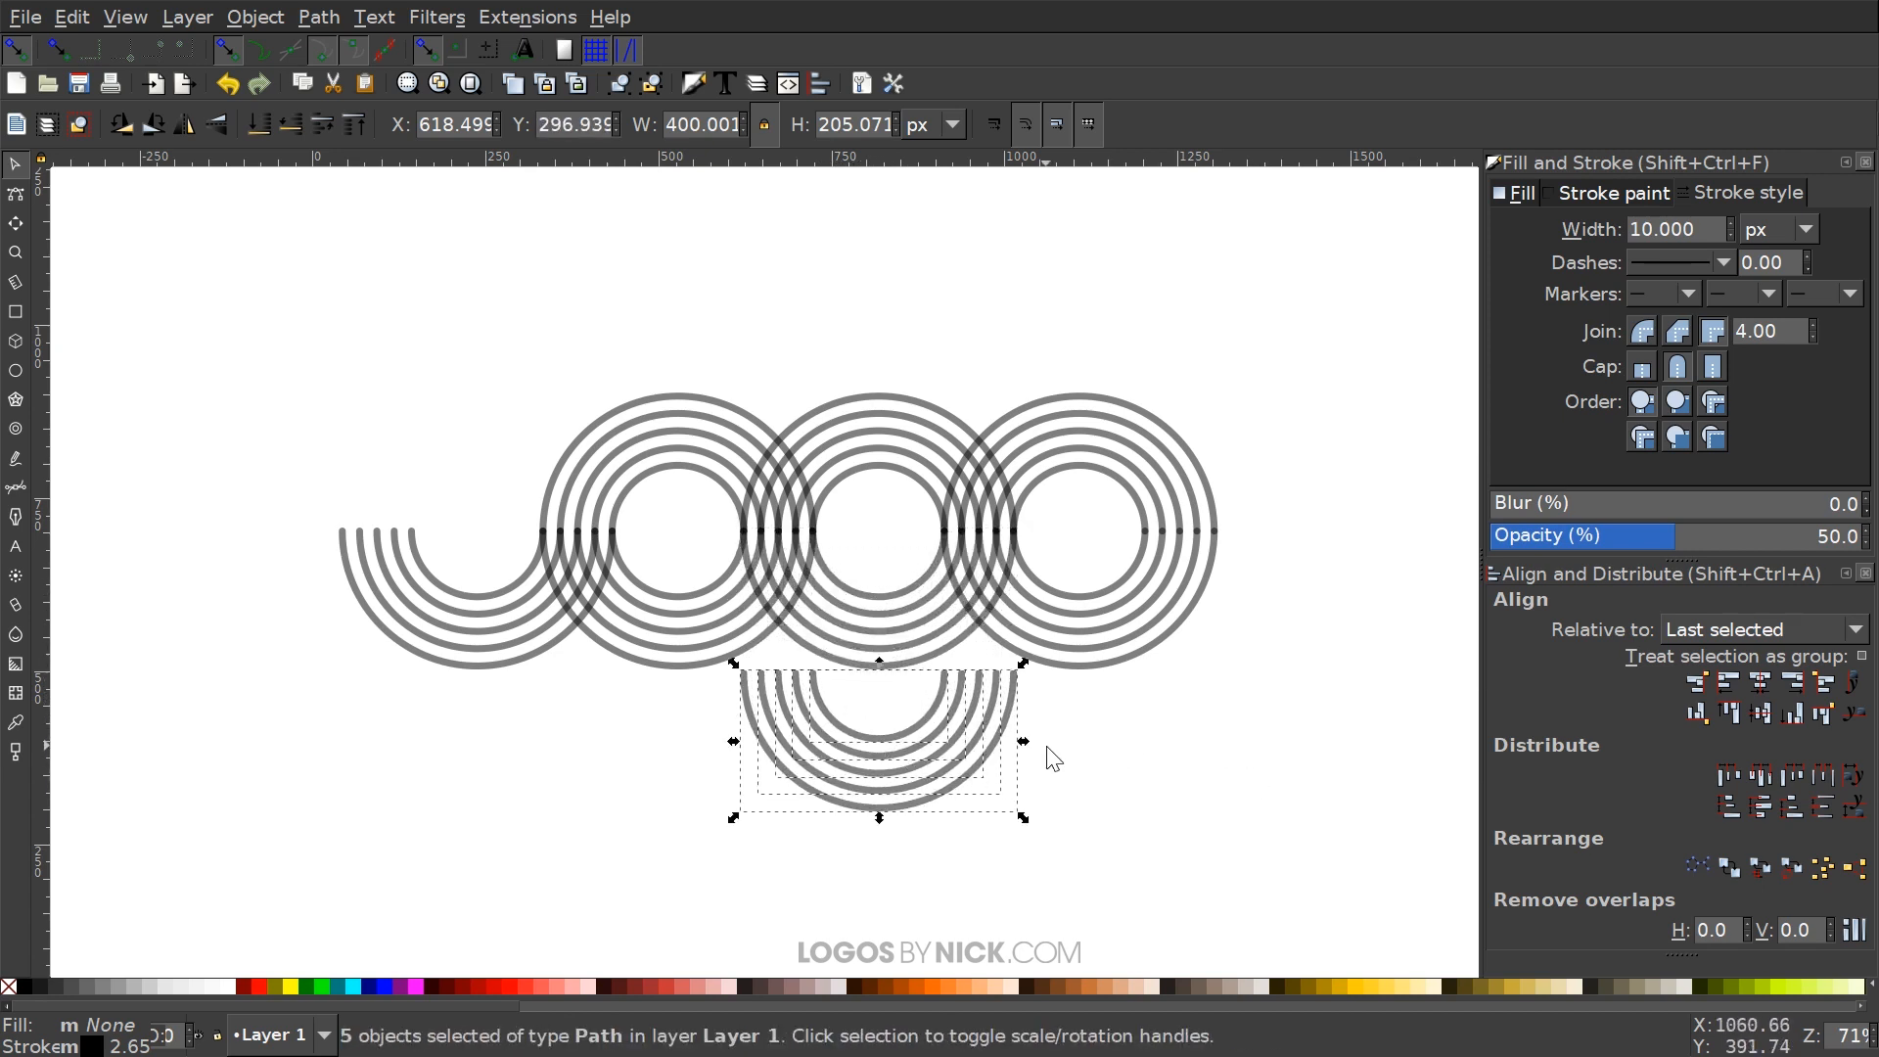
Draw a straight vertical Bezier line from the lowered half-rings' outer right end up to the matching node on the middle ring set
drag(1046, 747, 1077, 719)
drag(977, 657, 931, 665)
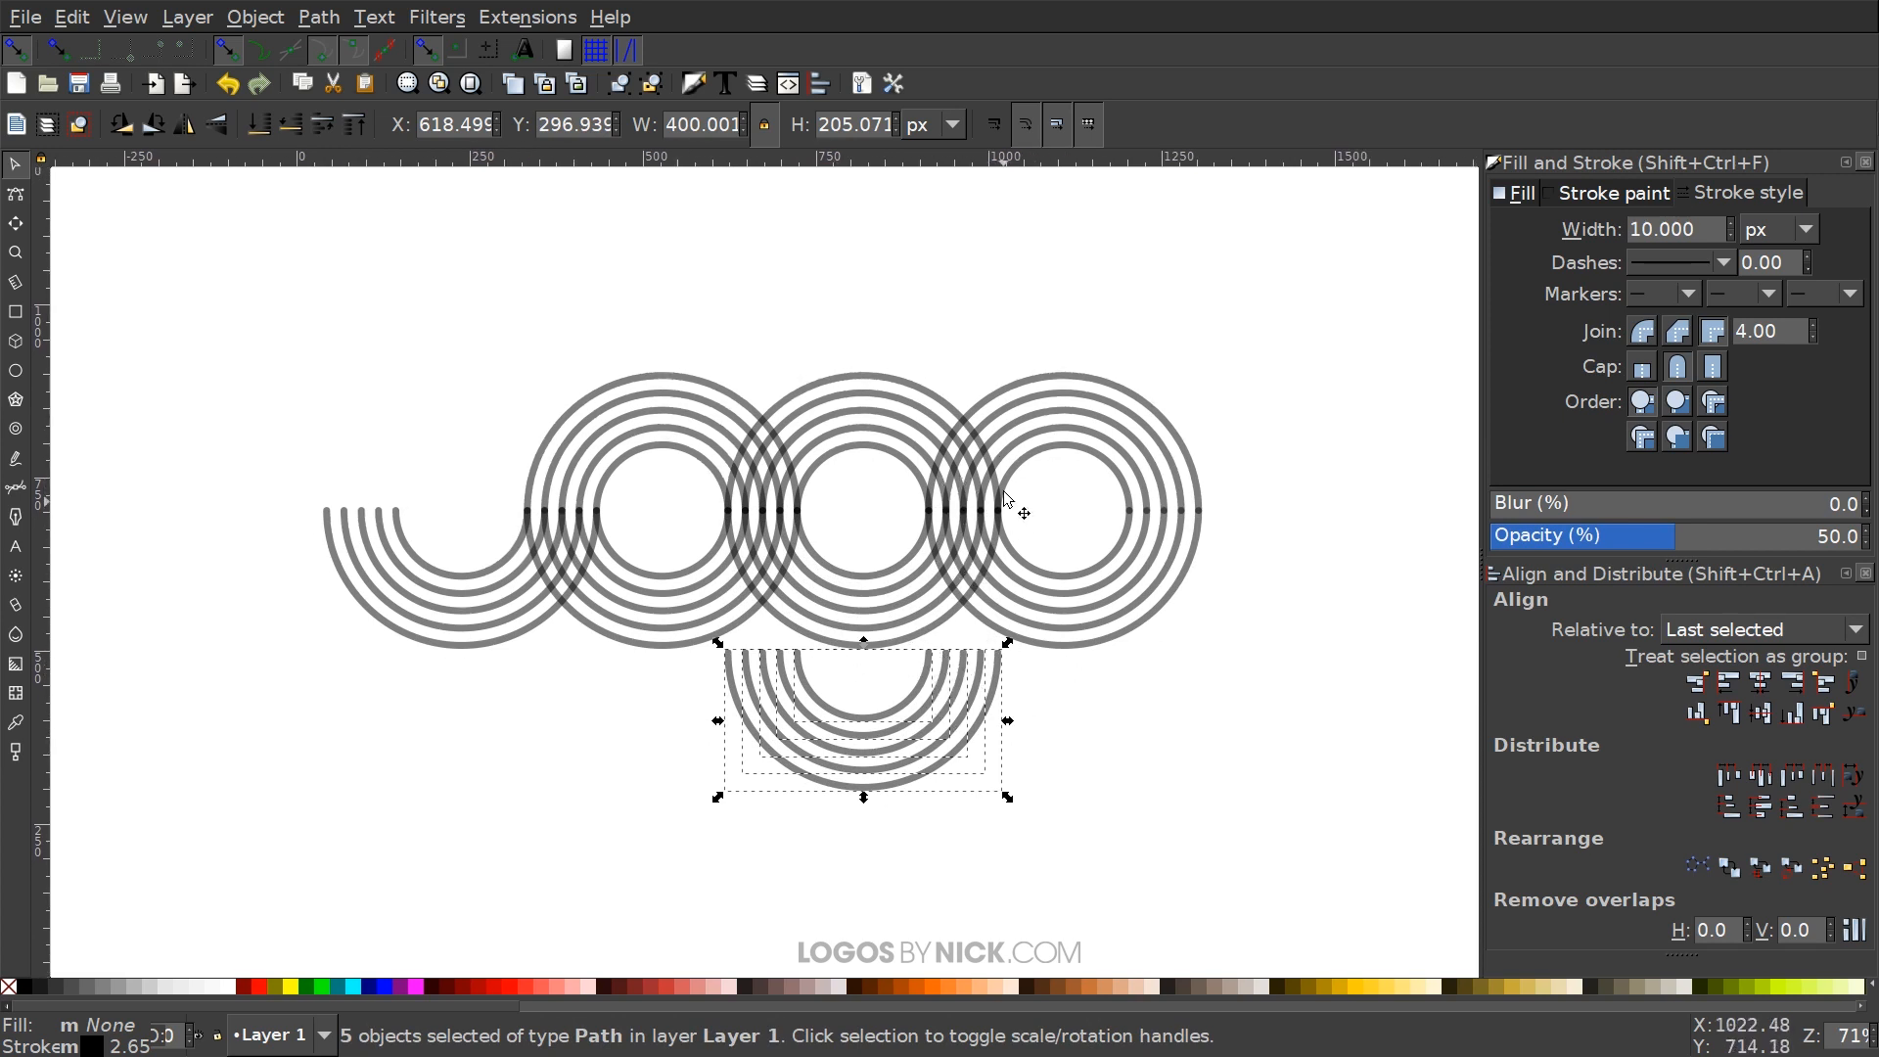
drag(964, 632, 920, 469)
ctrl+scroll(932, 561, up, 2)
drag(936, 650, 966, 691)
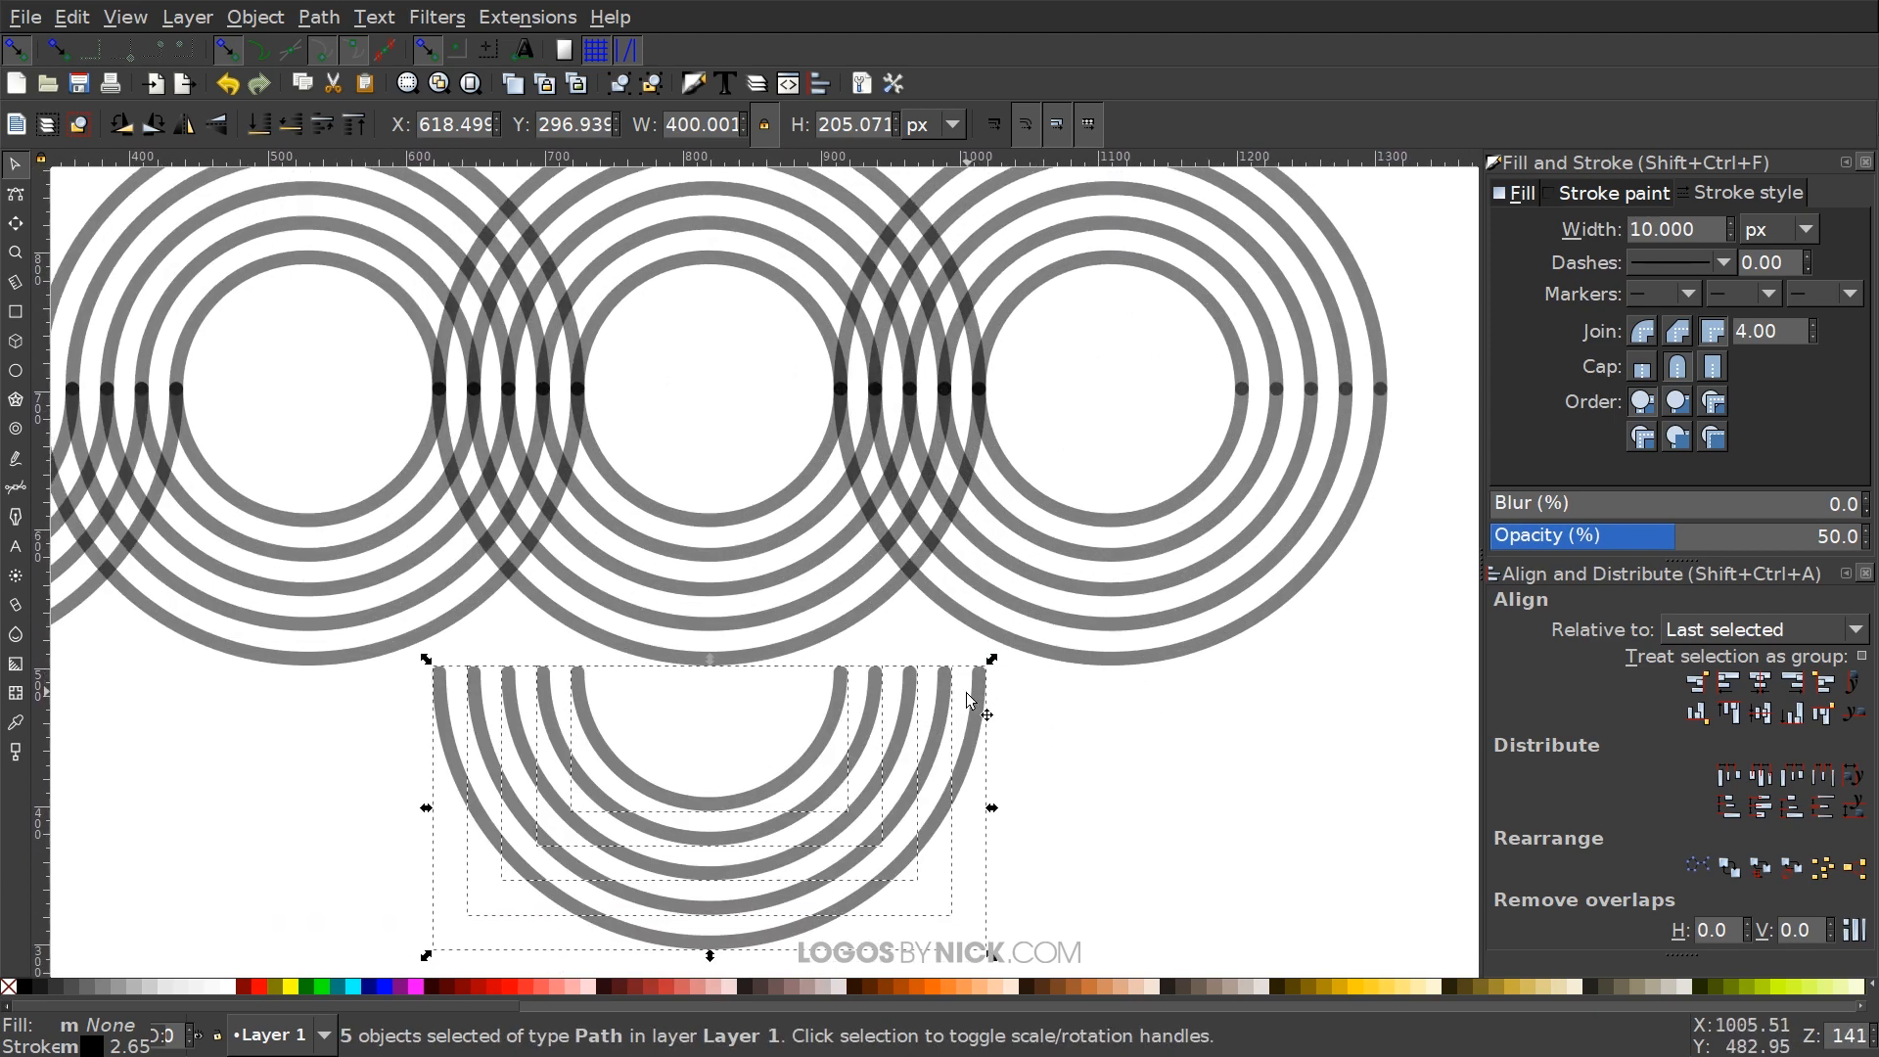
click(1135, 336)
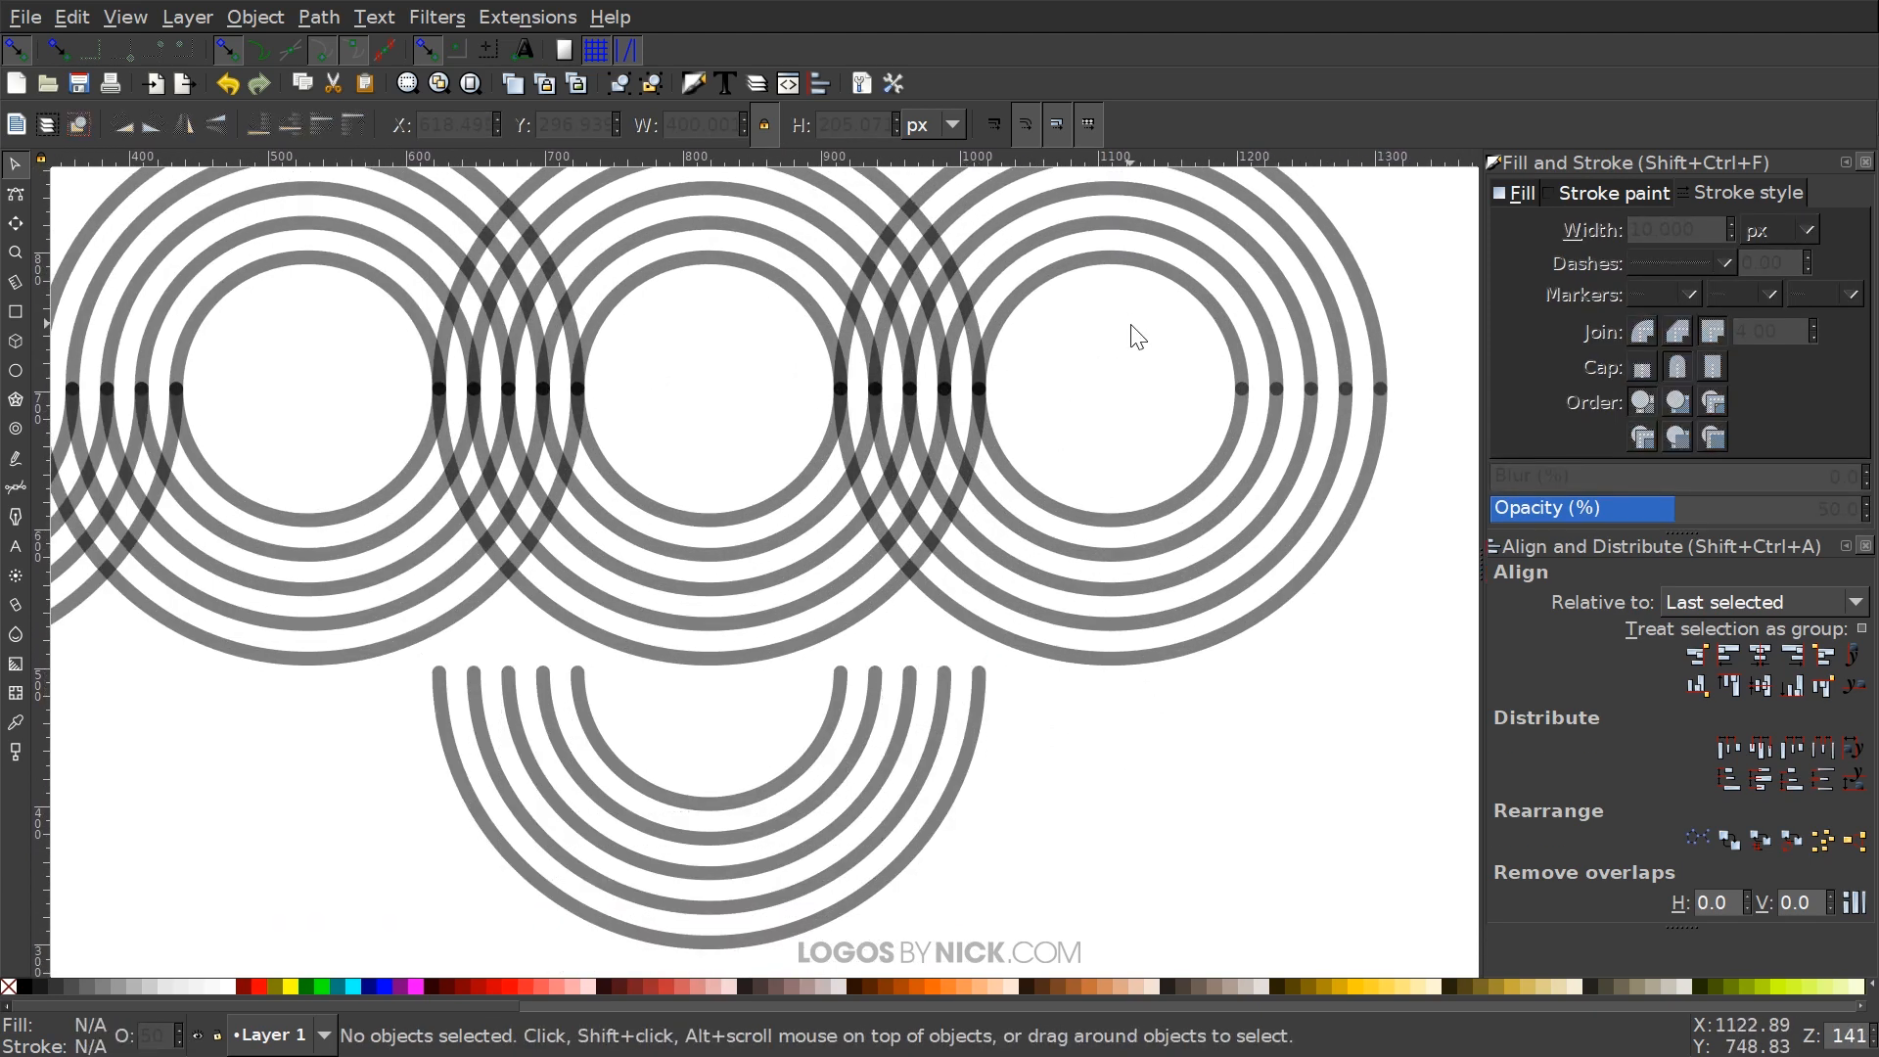
click(16, 489)
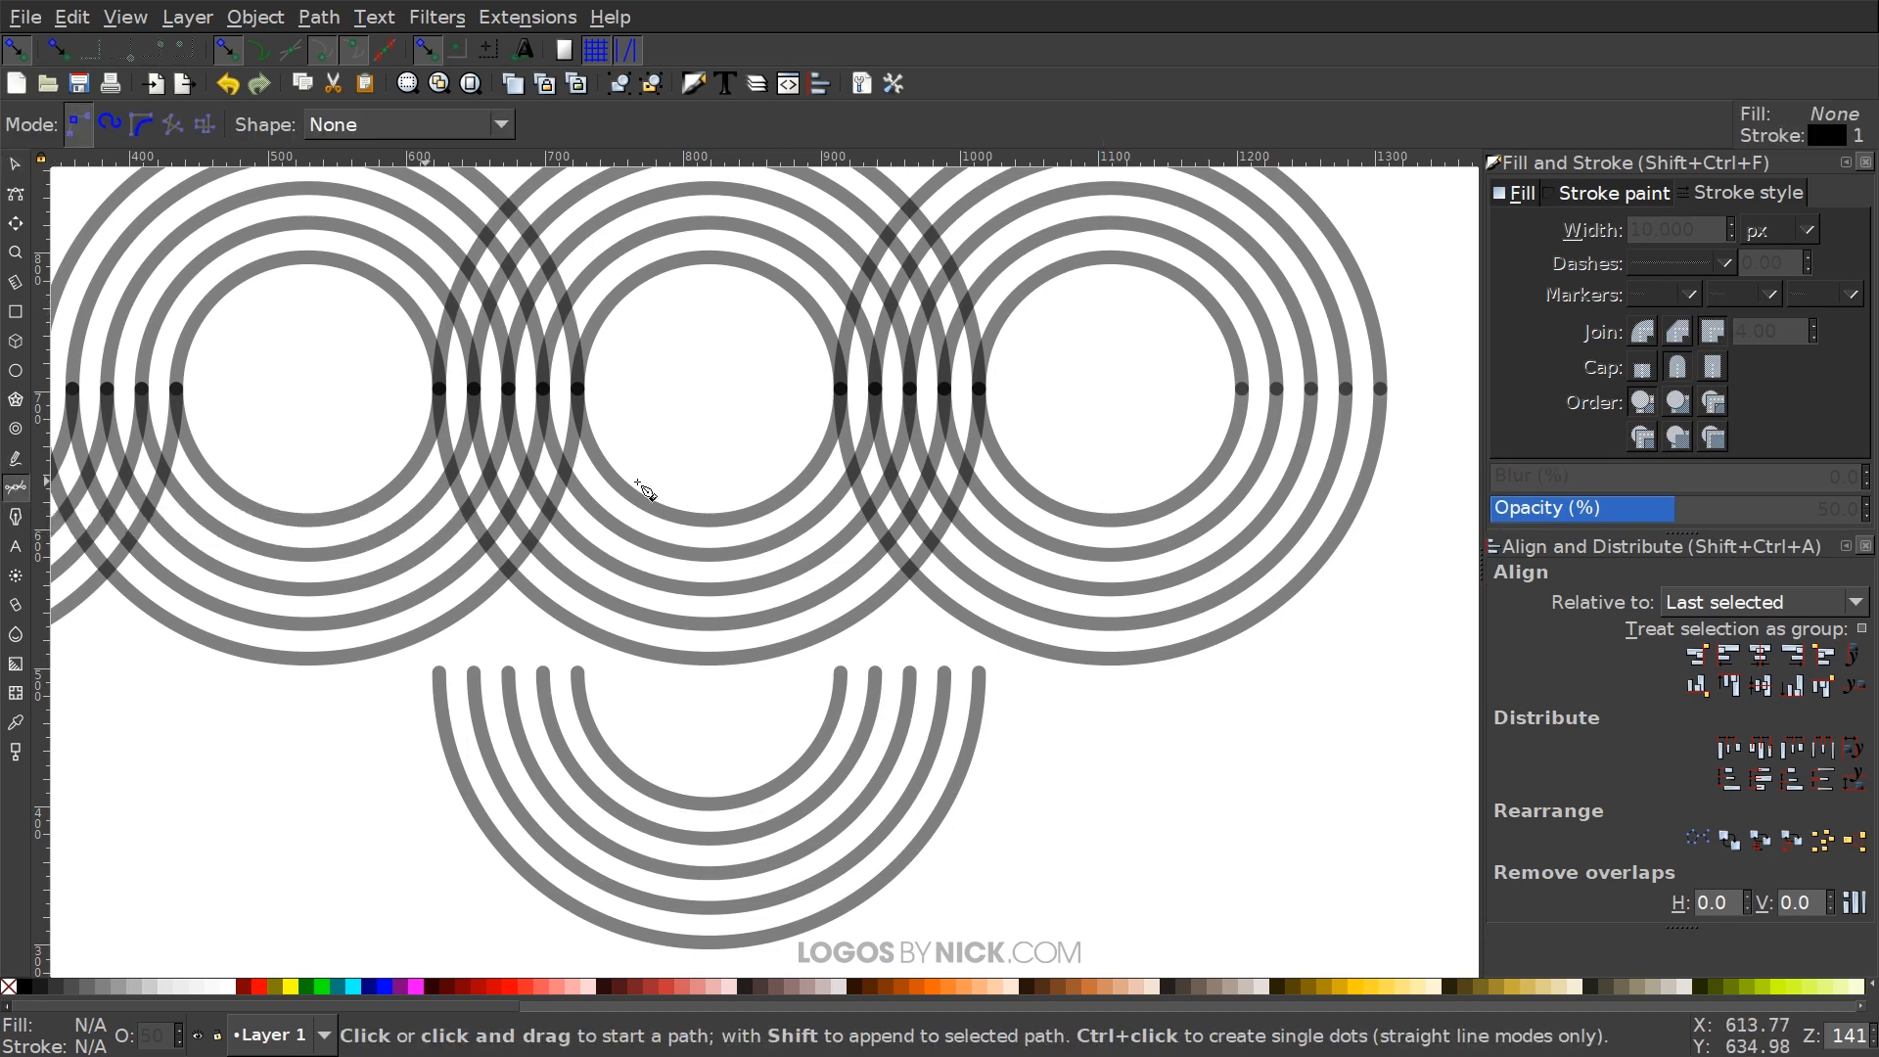
scroll(1049, 466, left, 1)
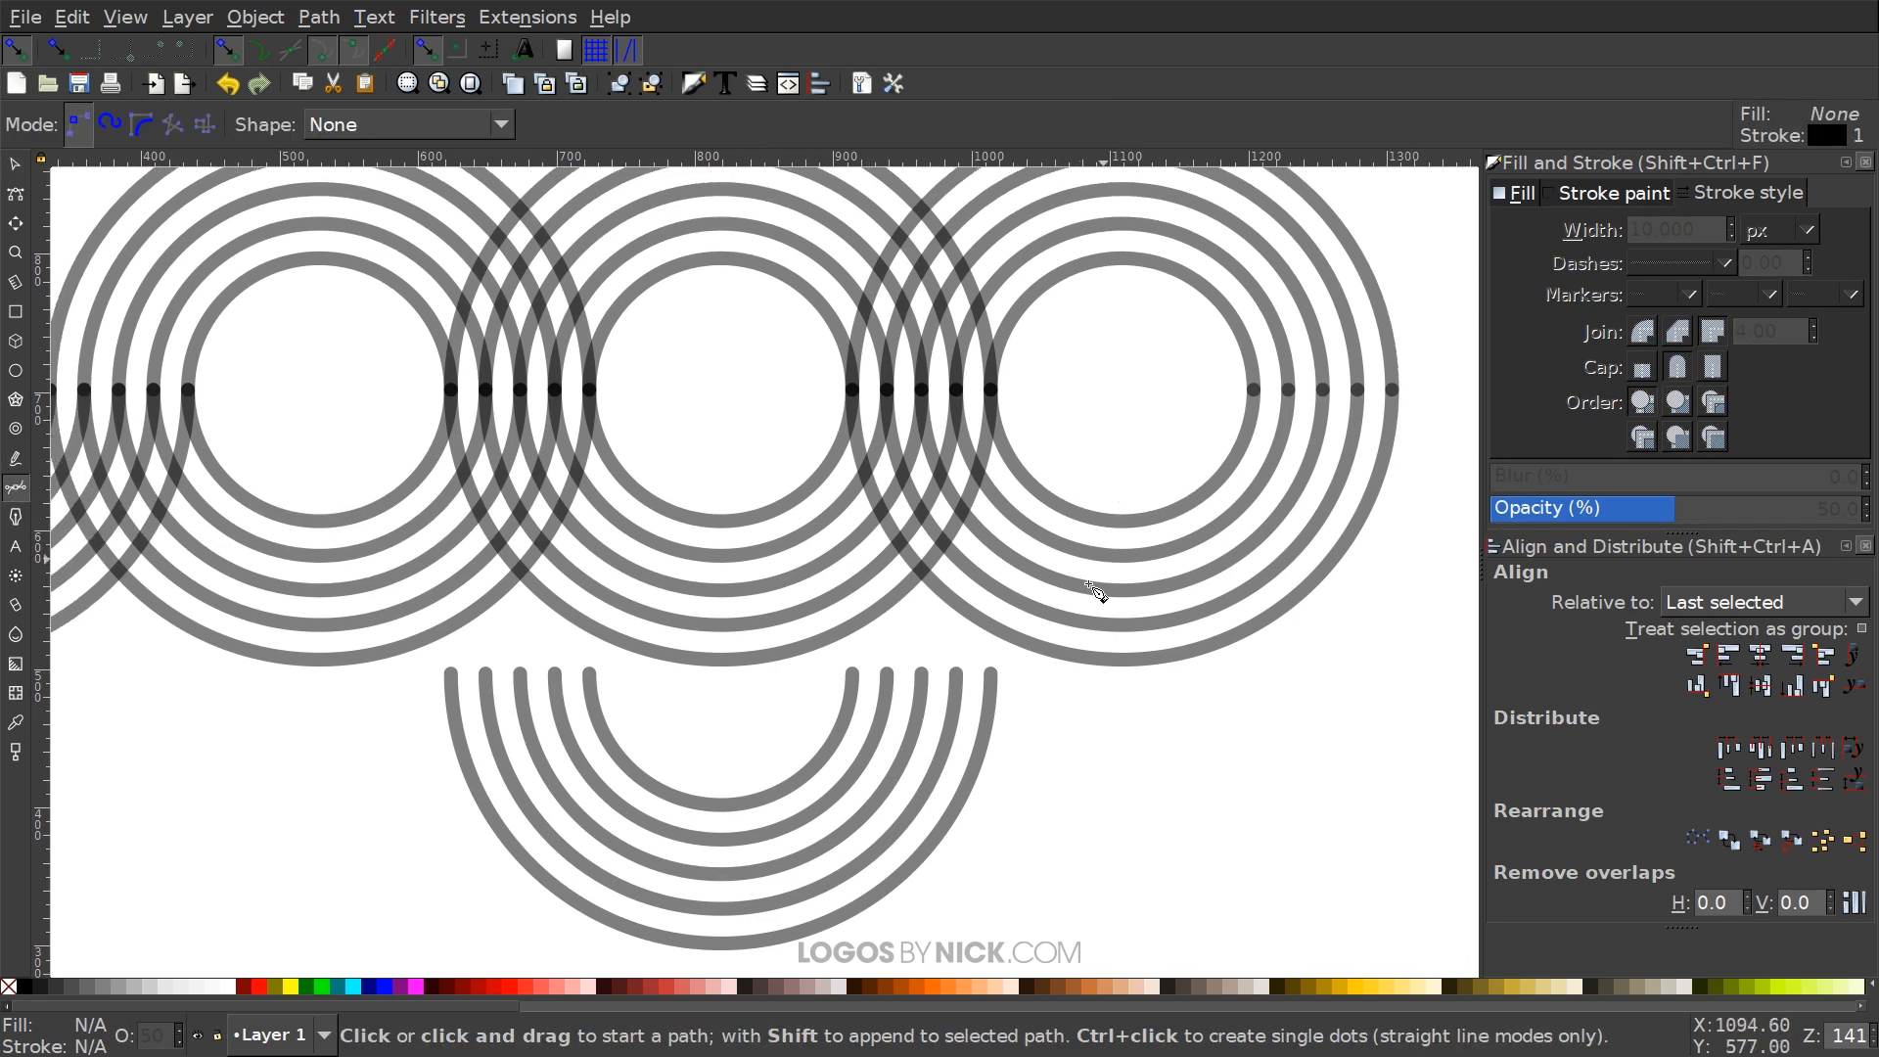
click(991, 675)
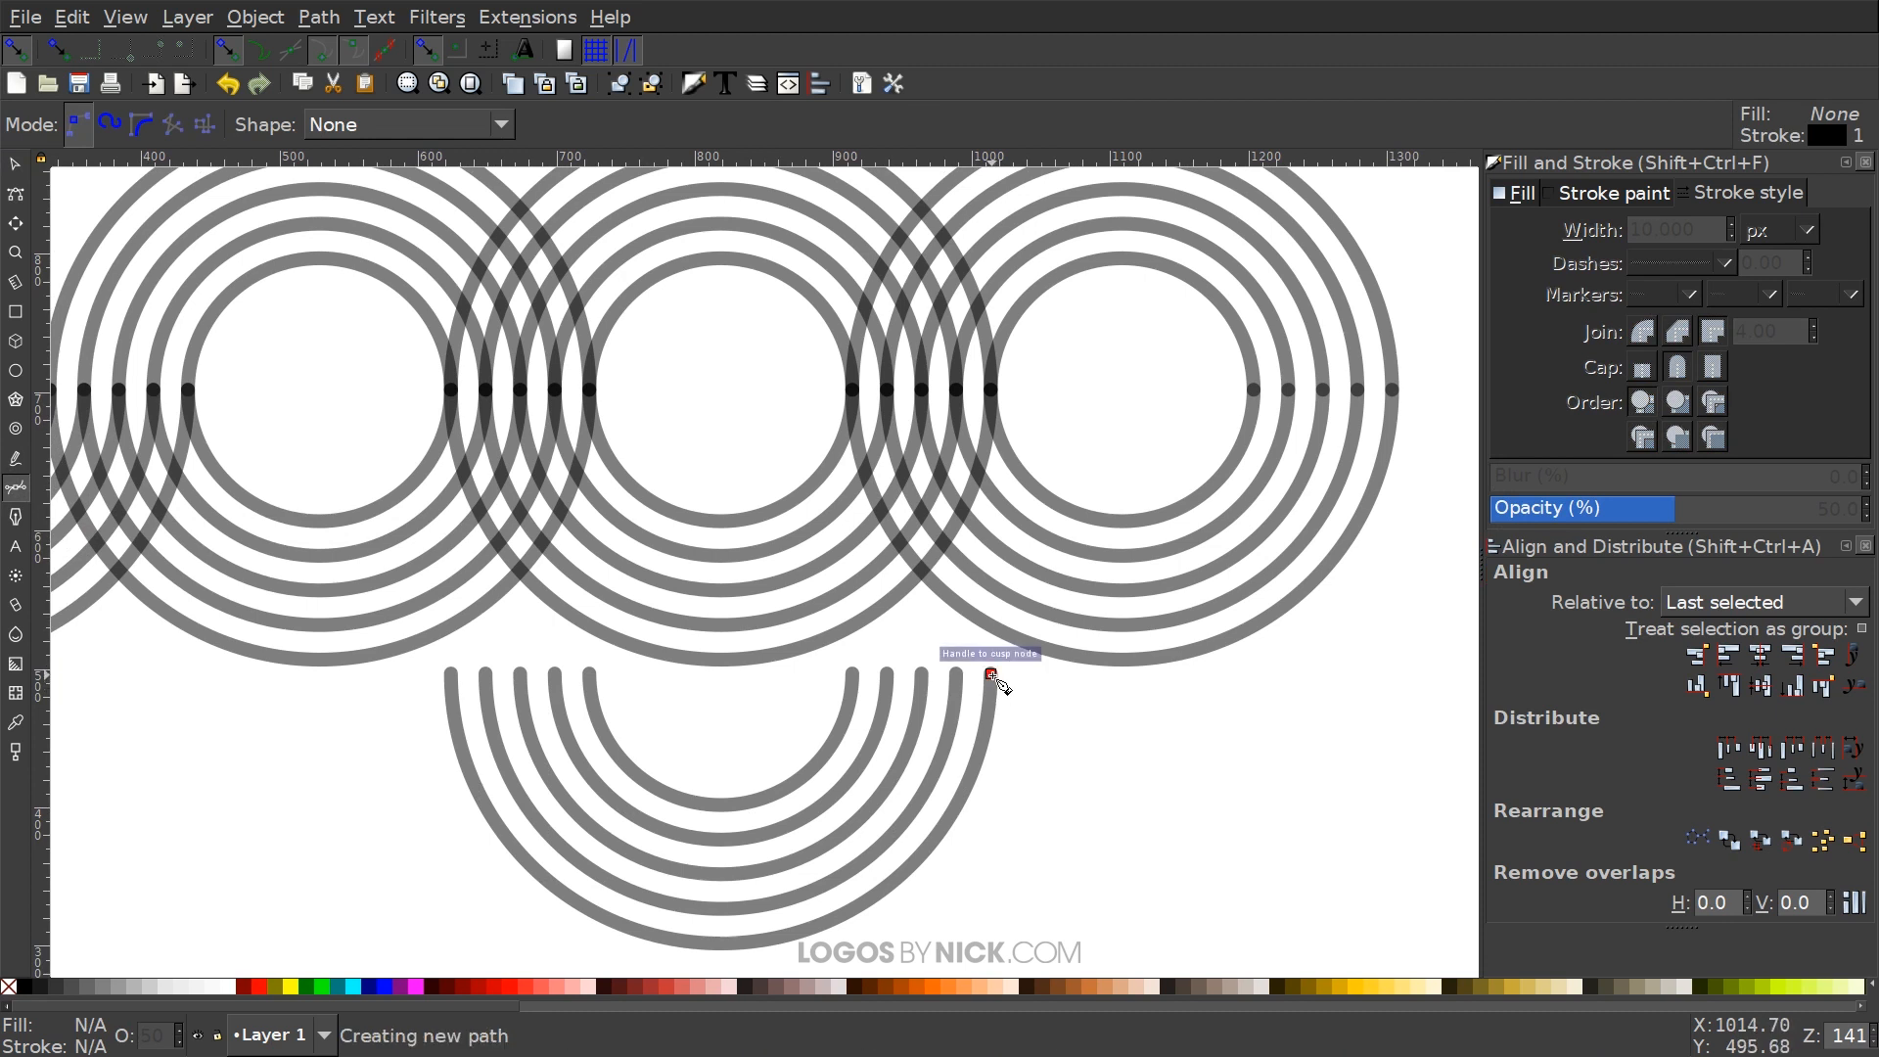
click(991, 392)
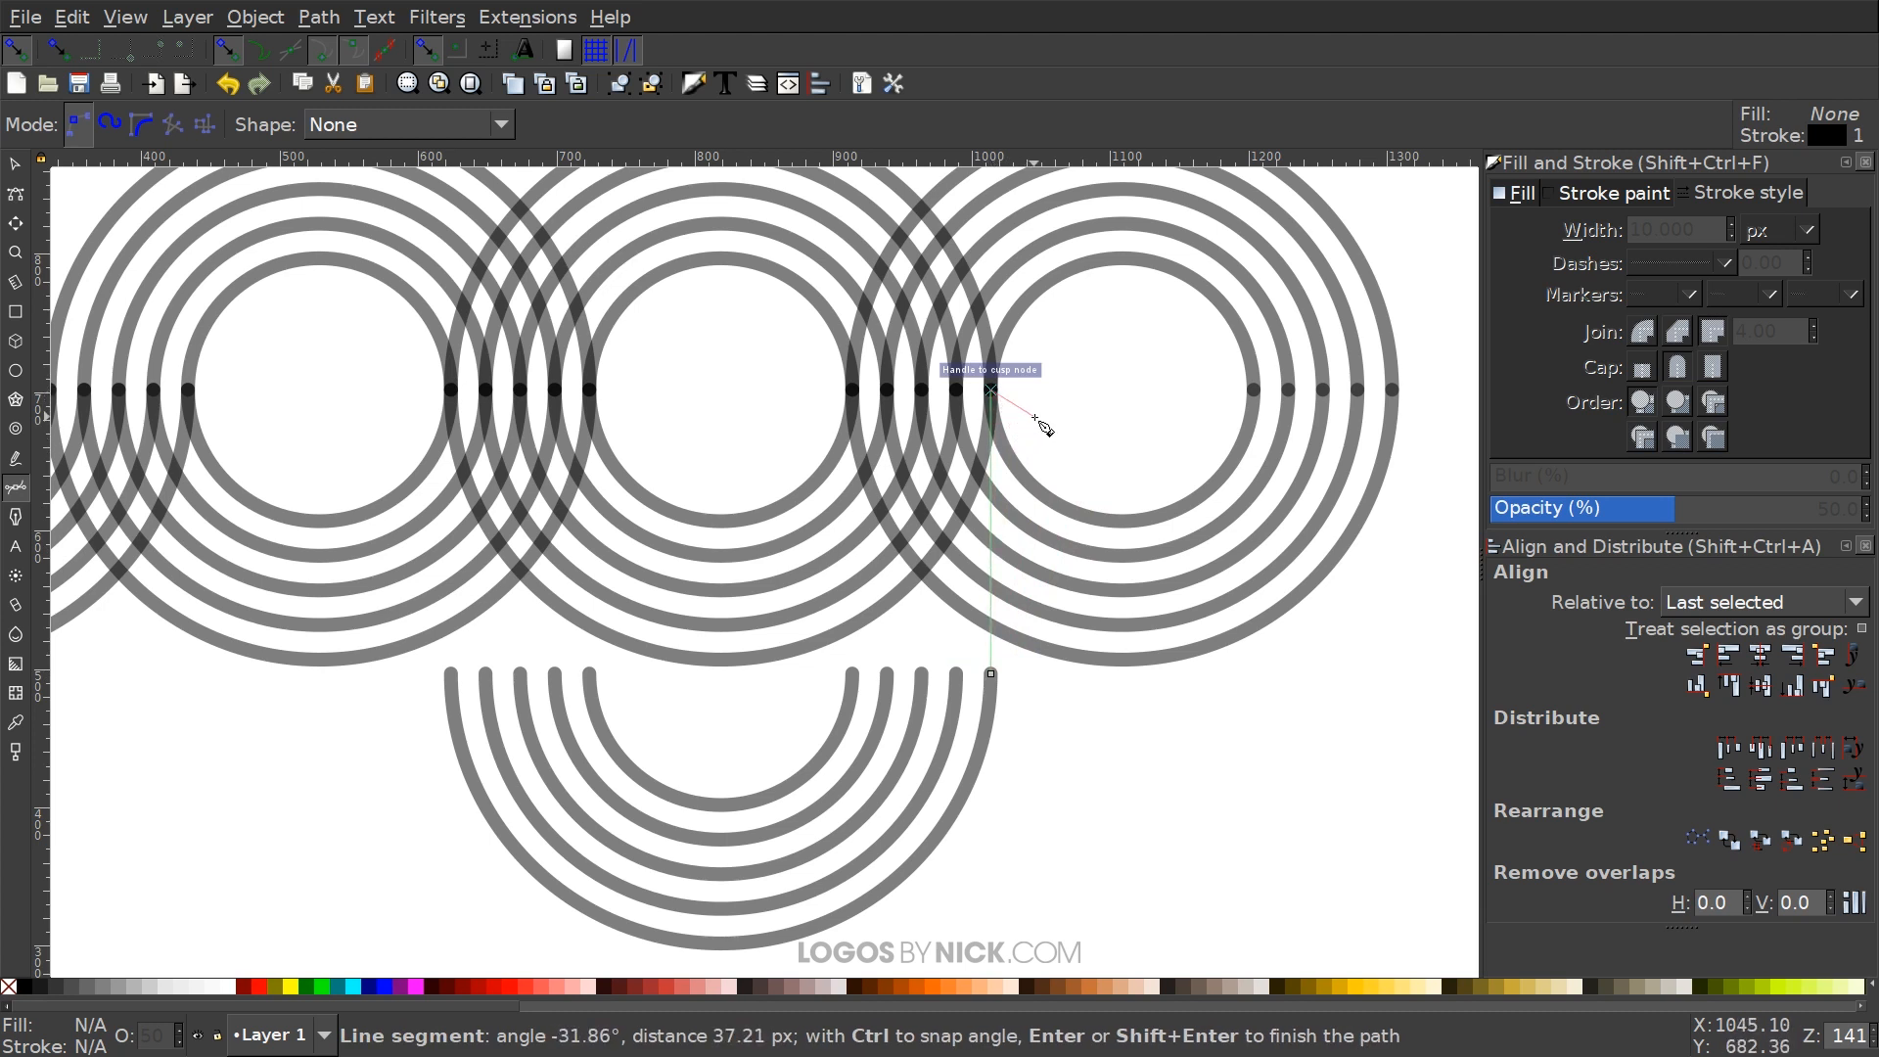
key(Return)
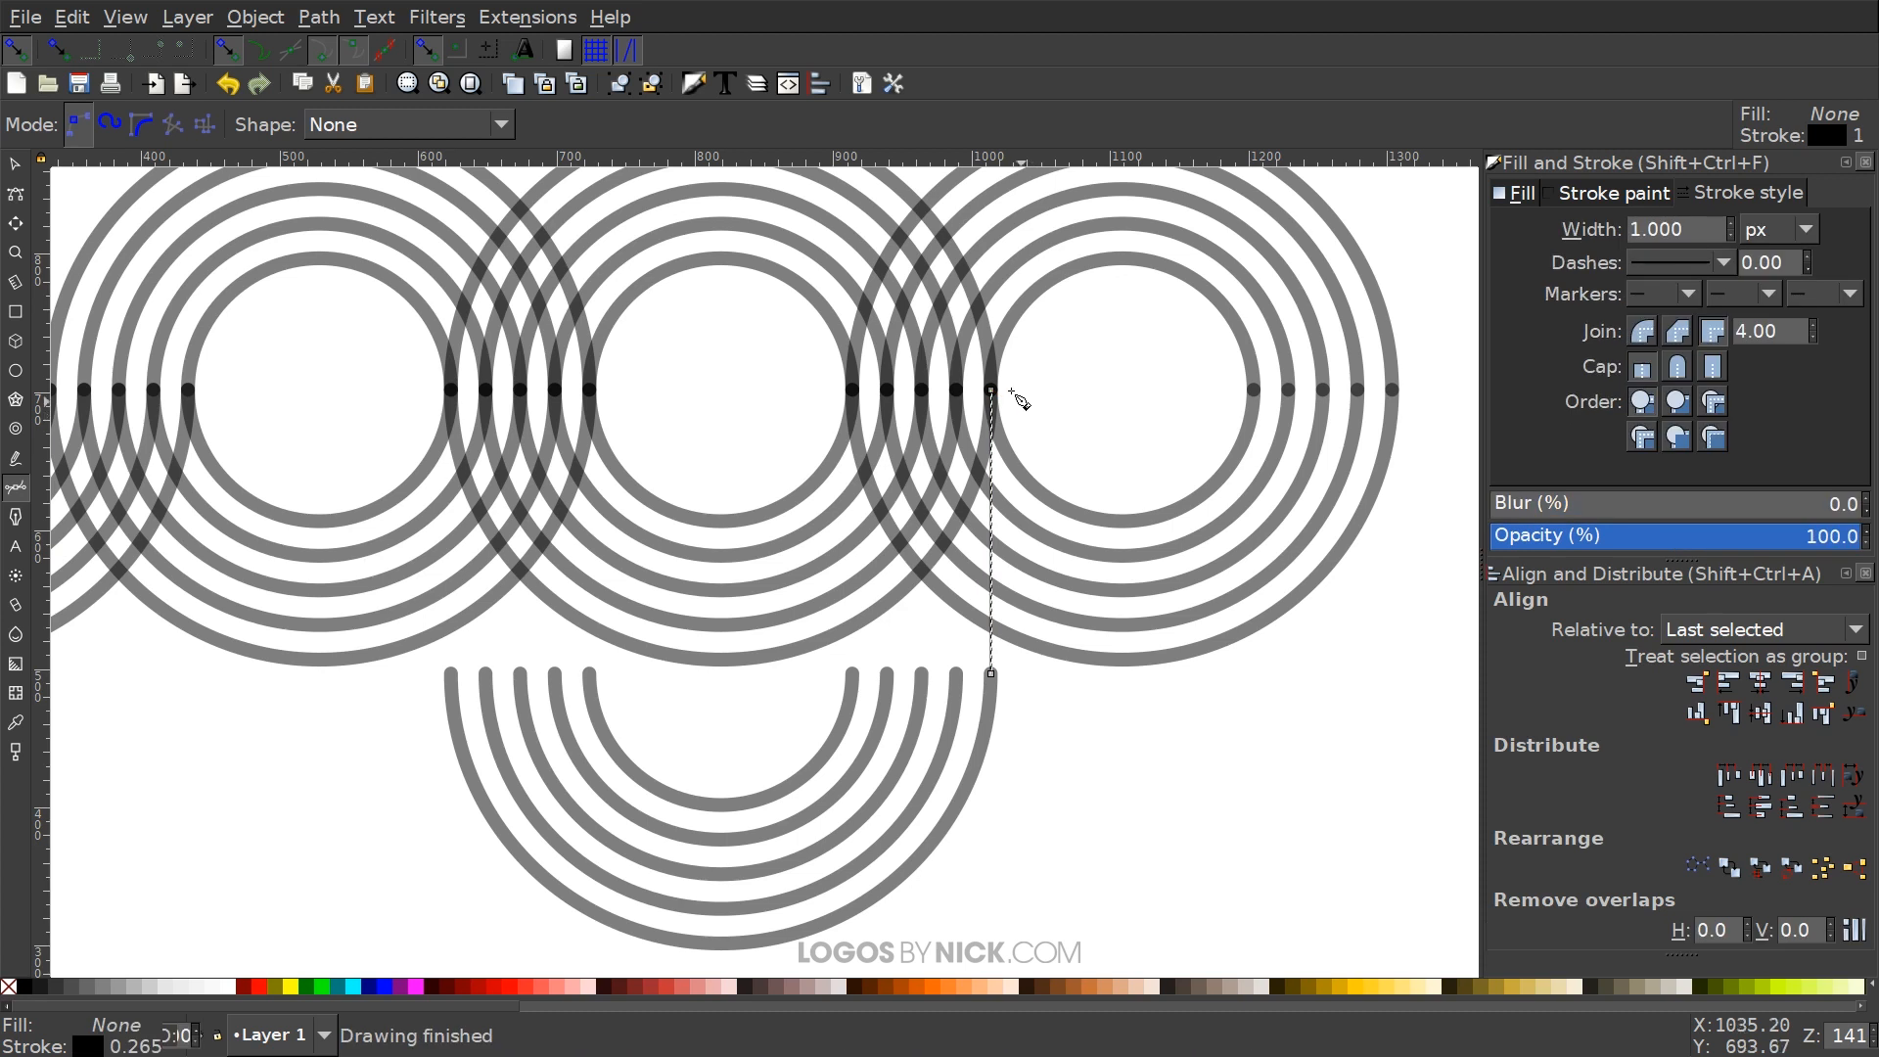
Set the vertical line's stroke width to 10 px and give it round caps
click(1629, 225)
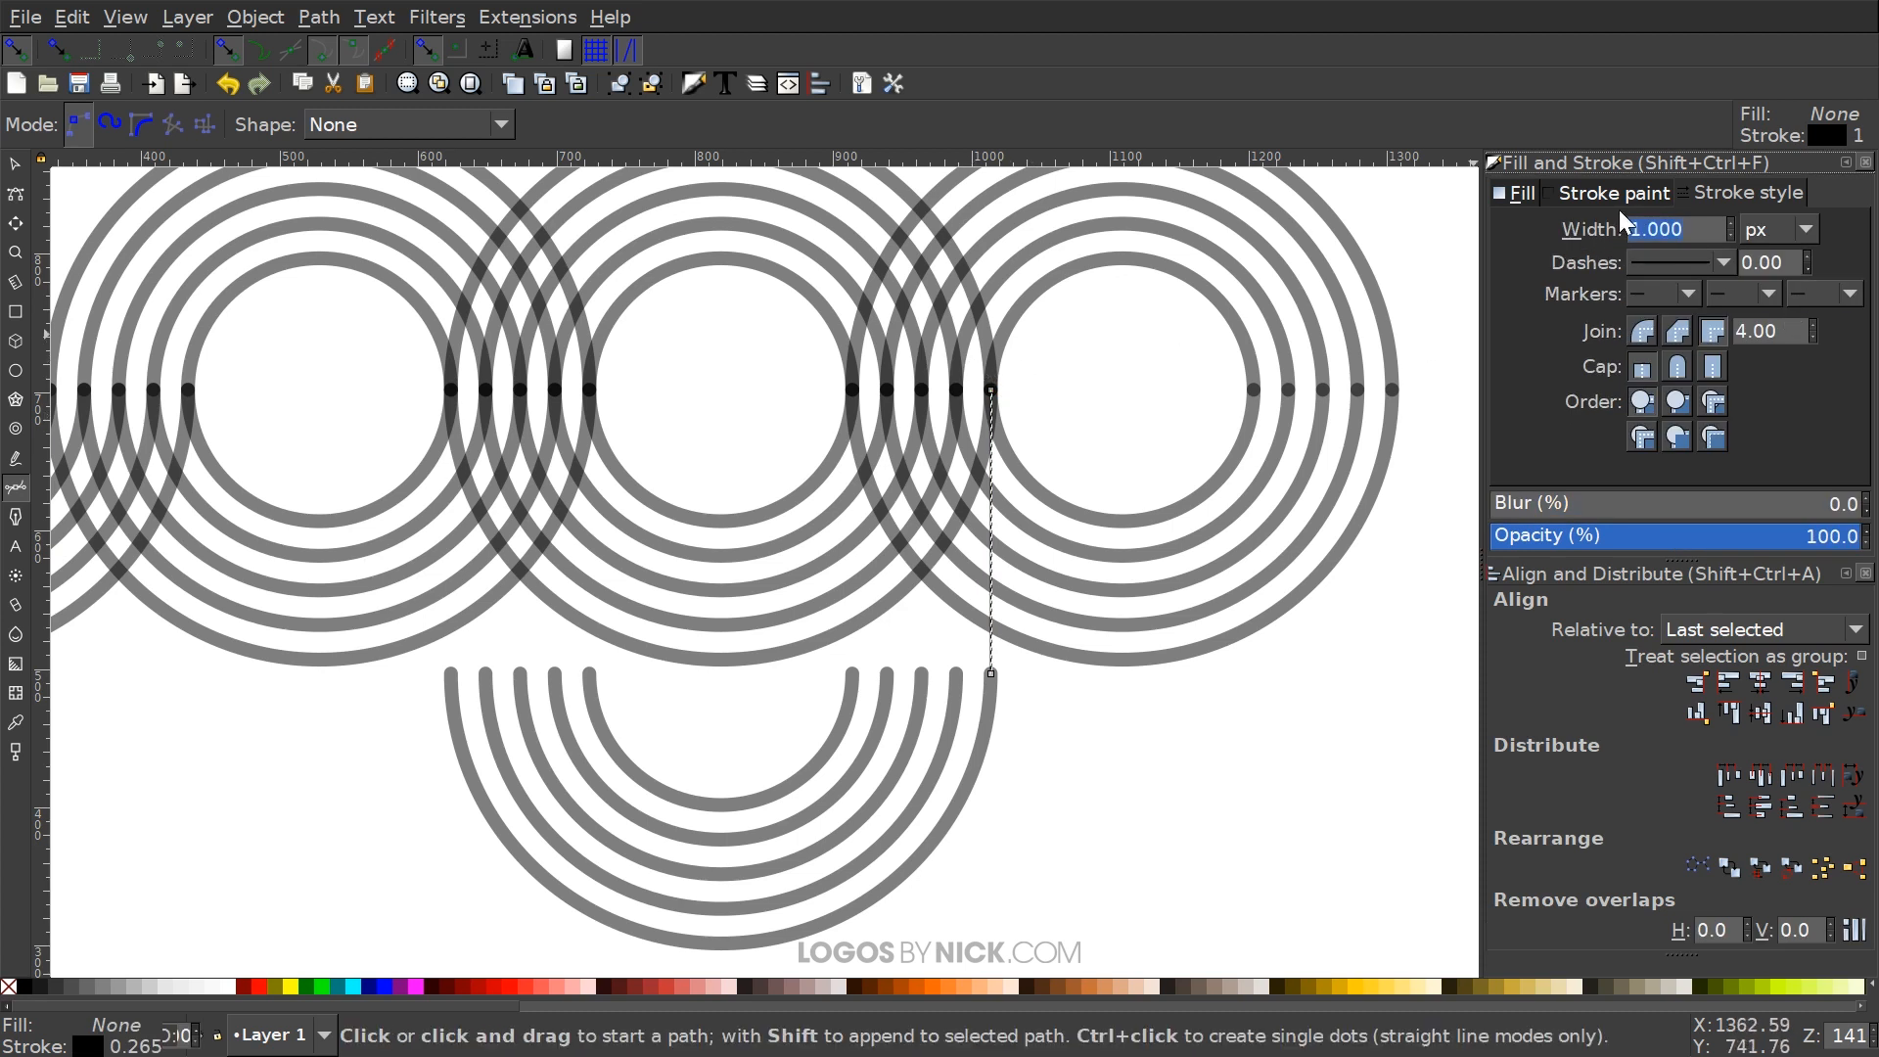
text(10)
key(Return)
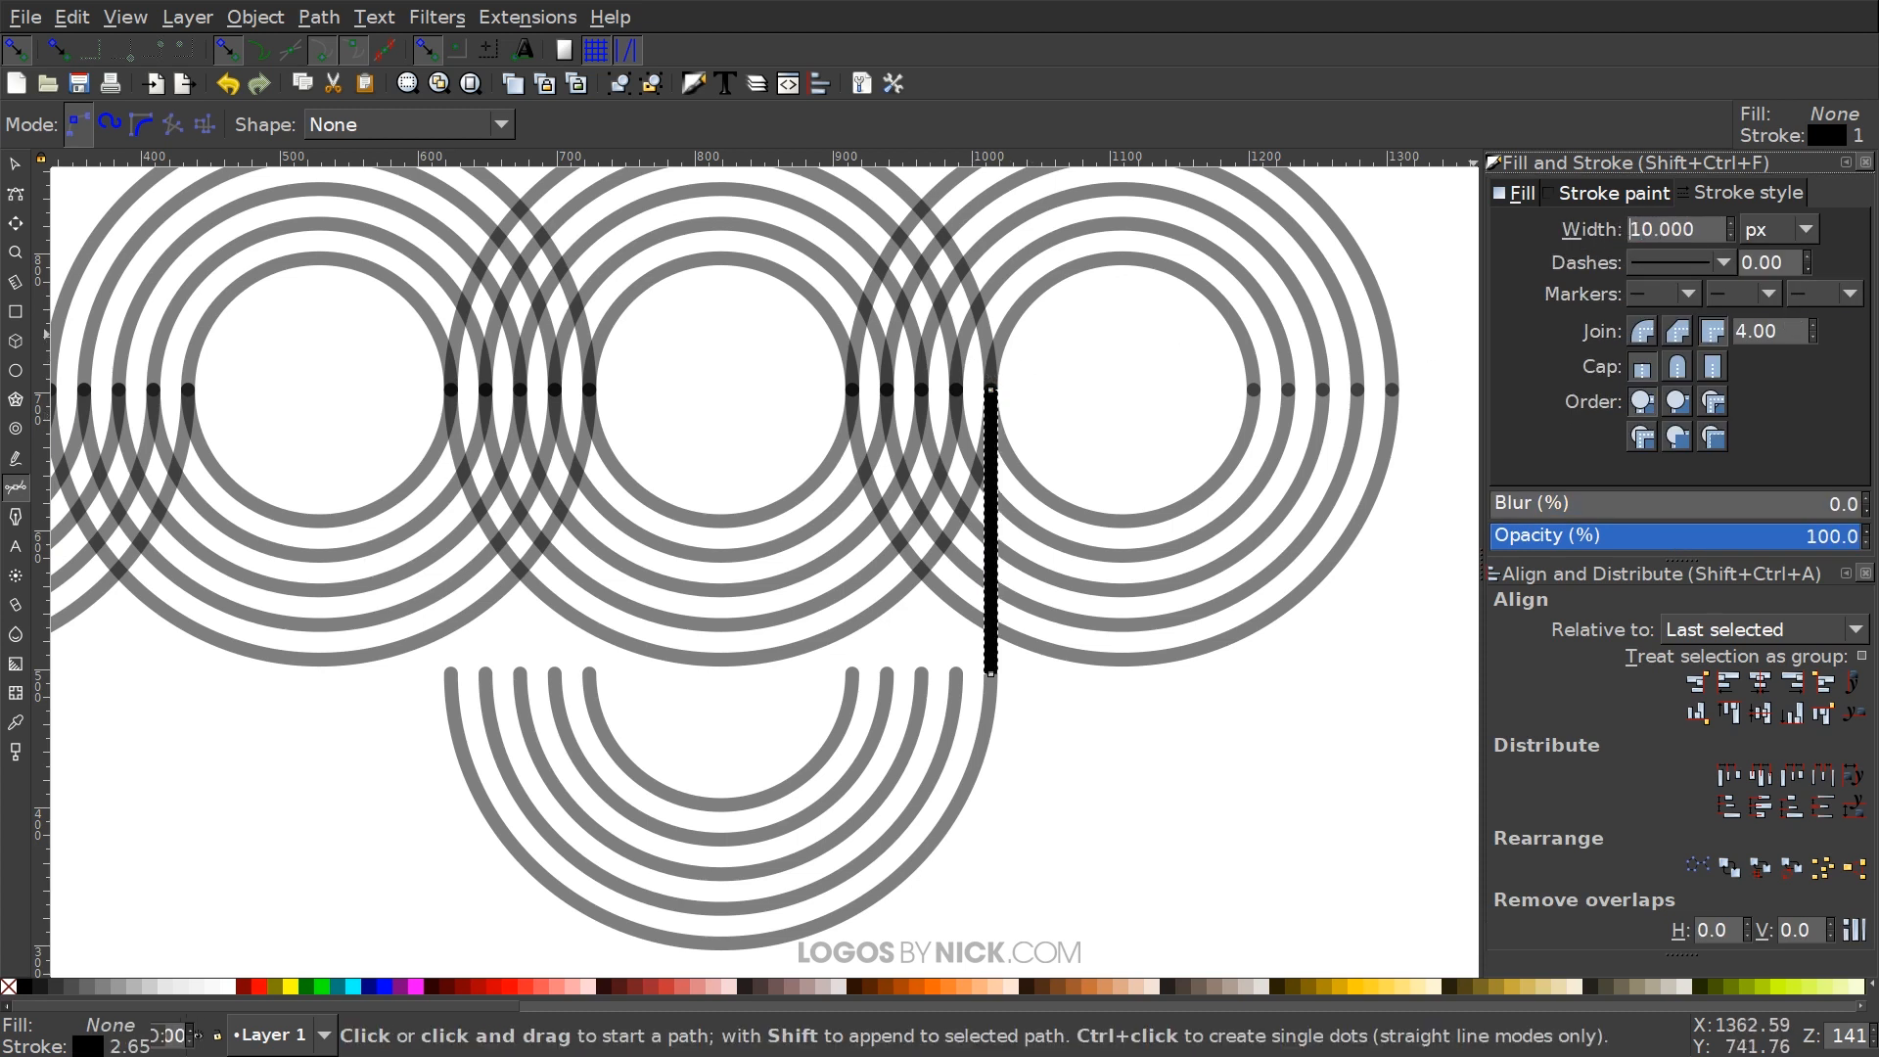
click(1677, 366)
drag(890, 651, 879, 623)
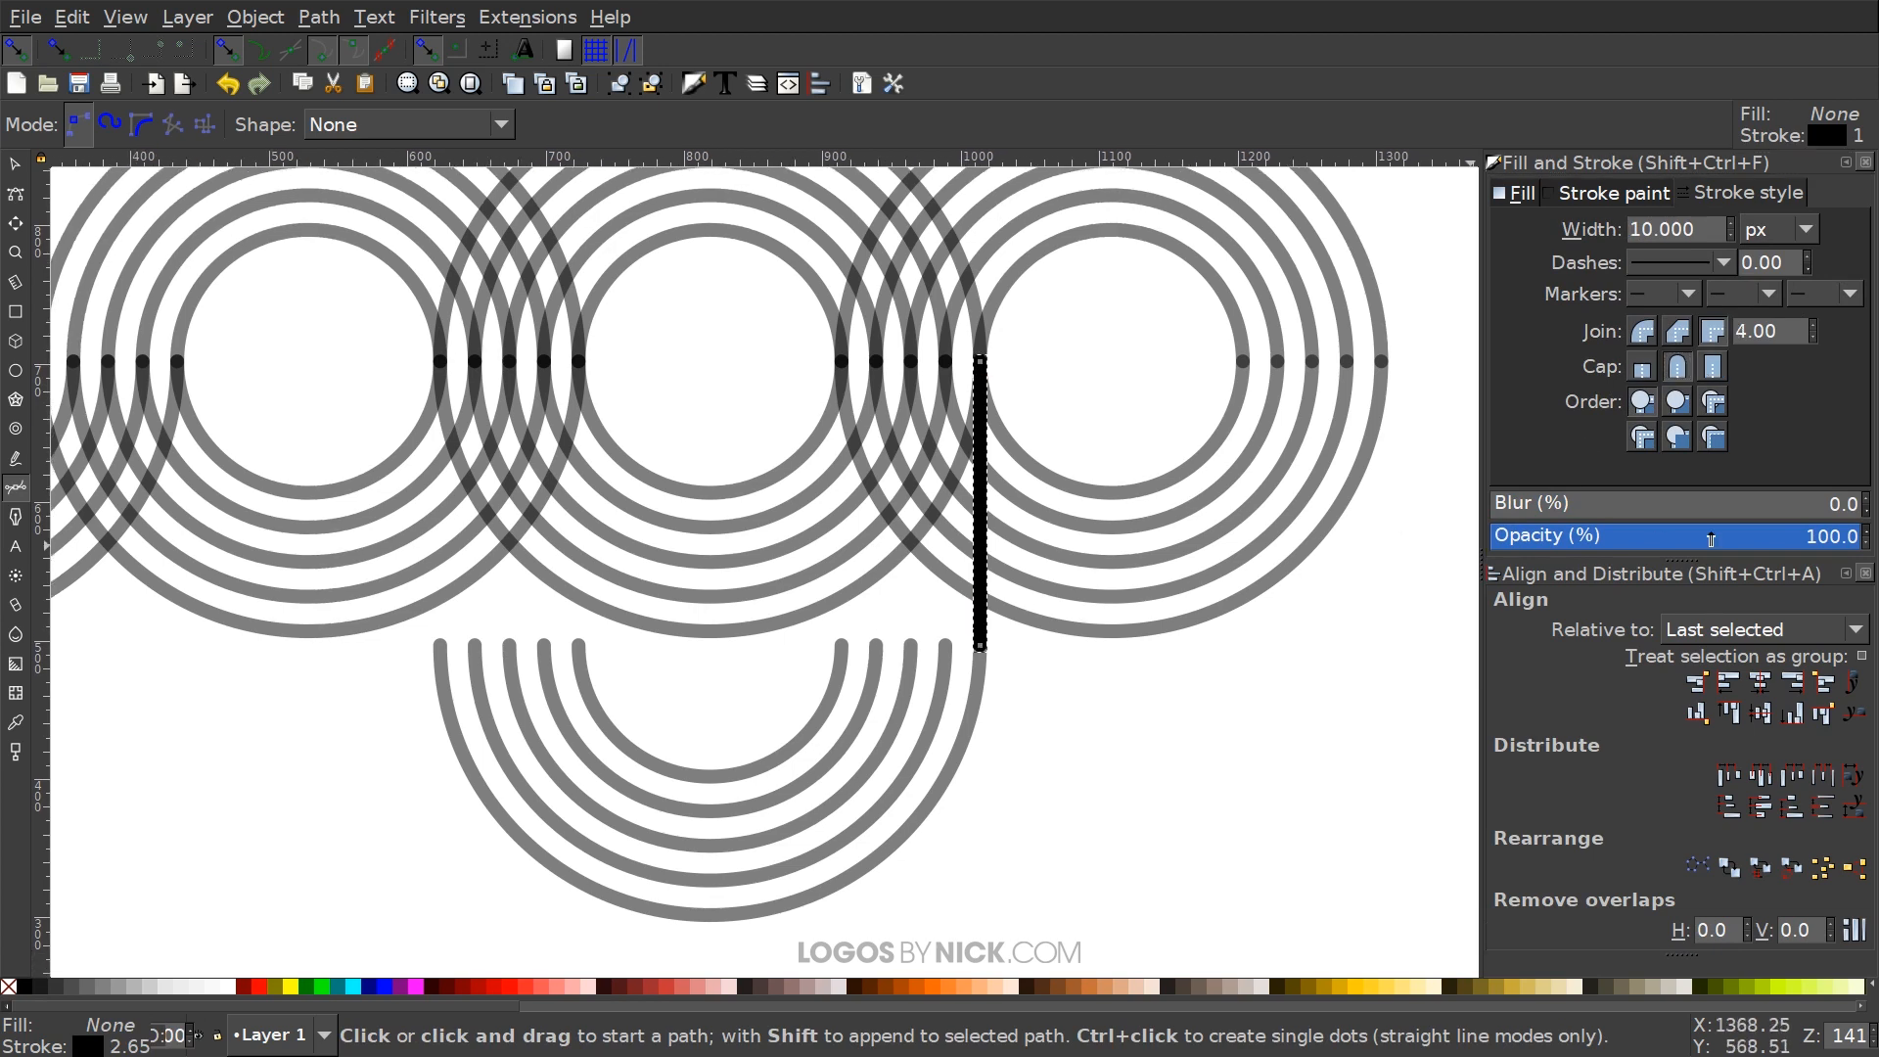
Set the vertical line's opacity to 53.4% and snap duplicates of it onto the other four right ends of the lowered half-rings
drag(1694, 537, 1690, 544)
drag(1310, 528, 1351, 585)
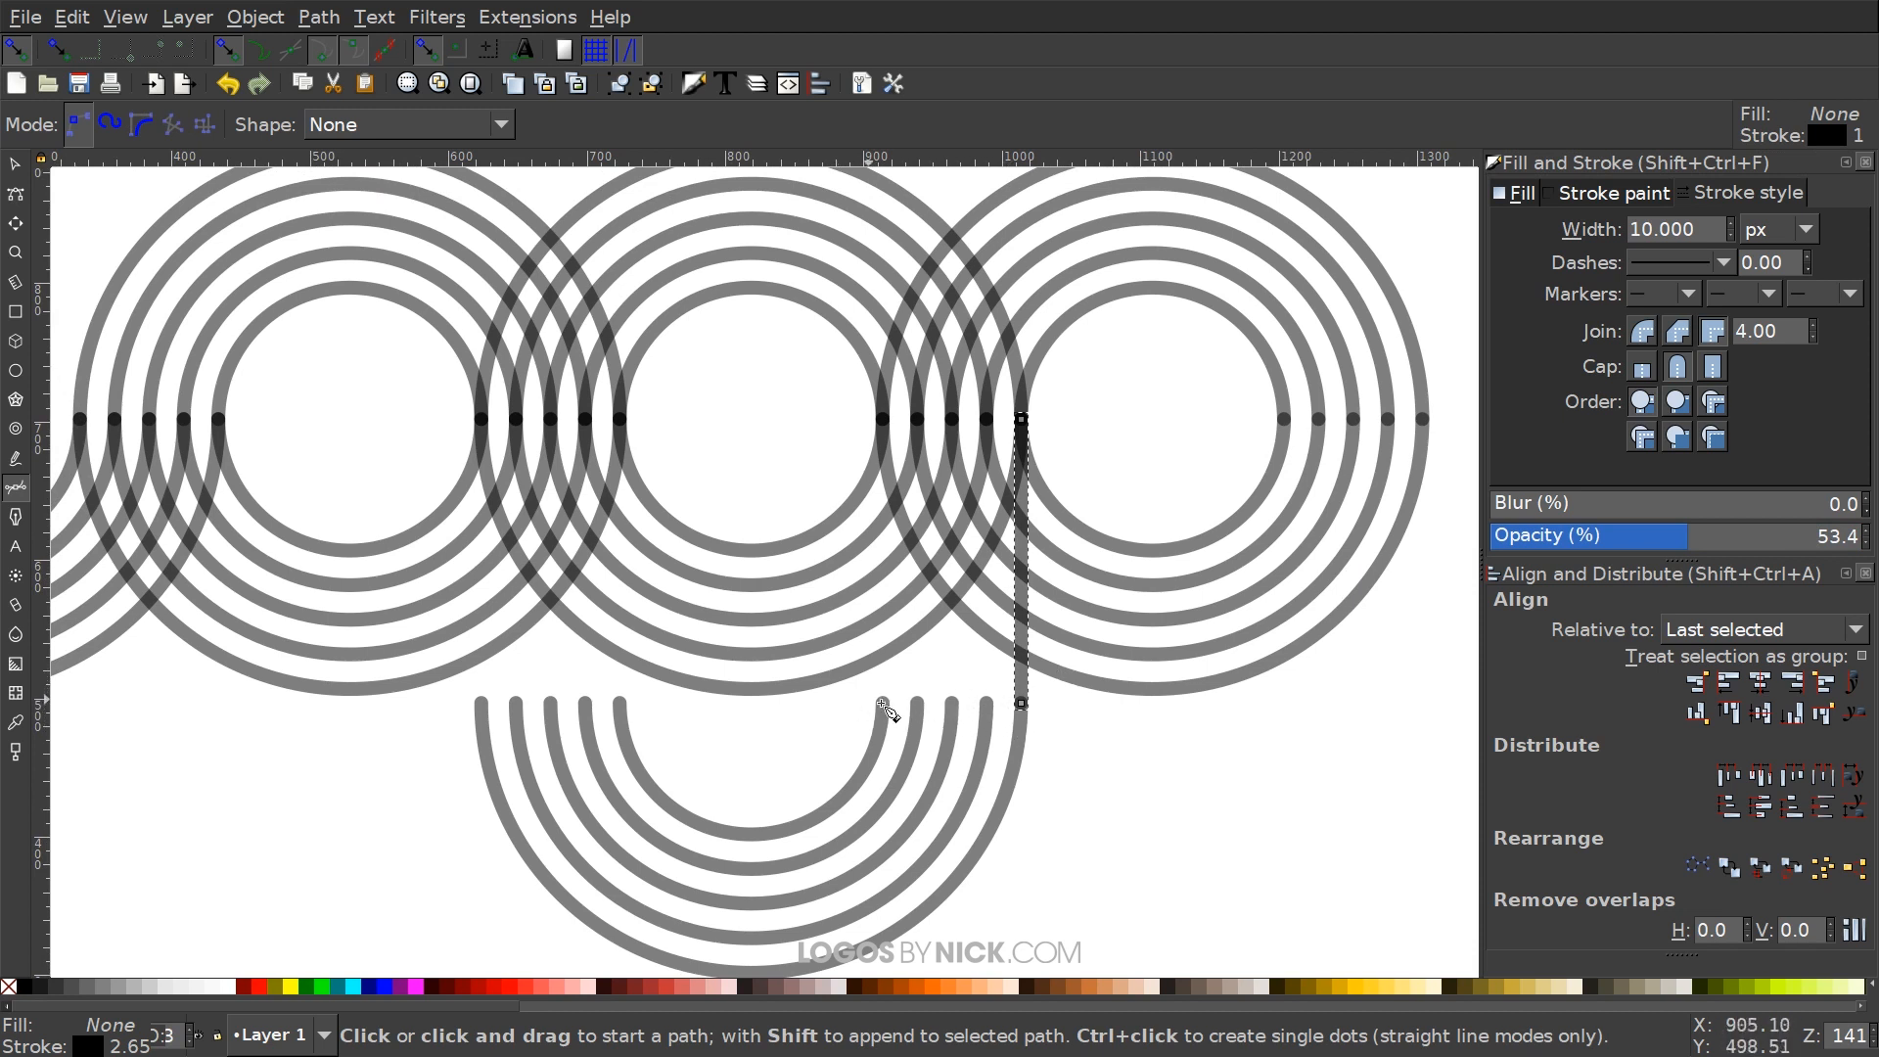
click(14, 163)
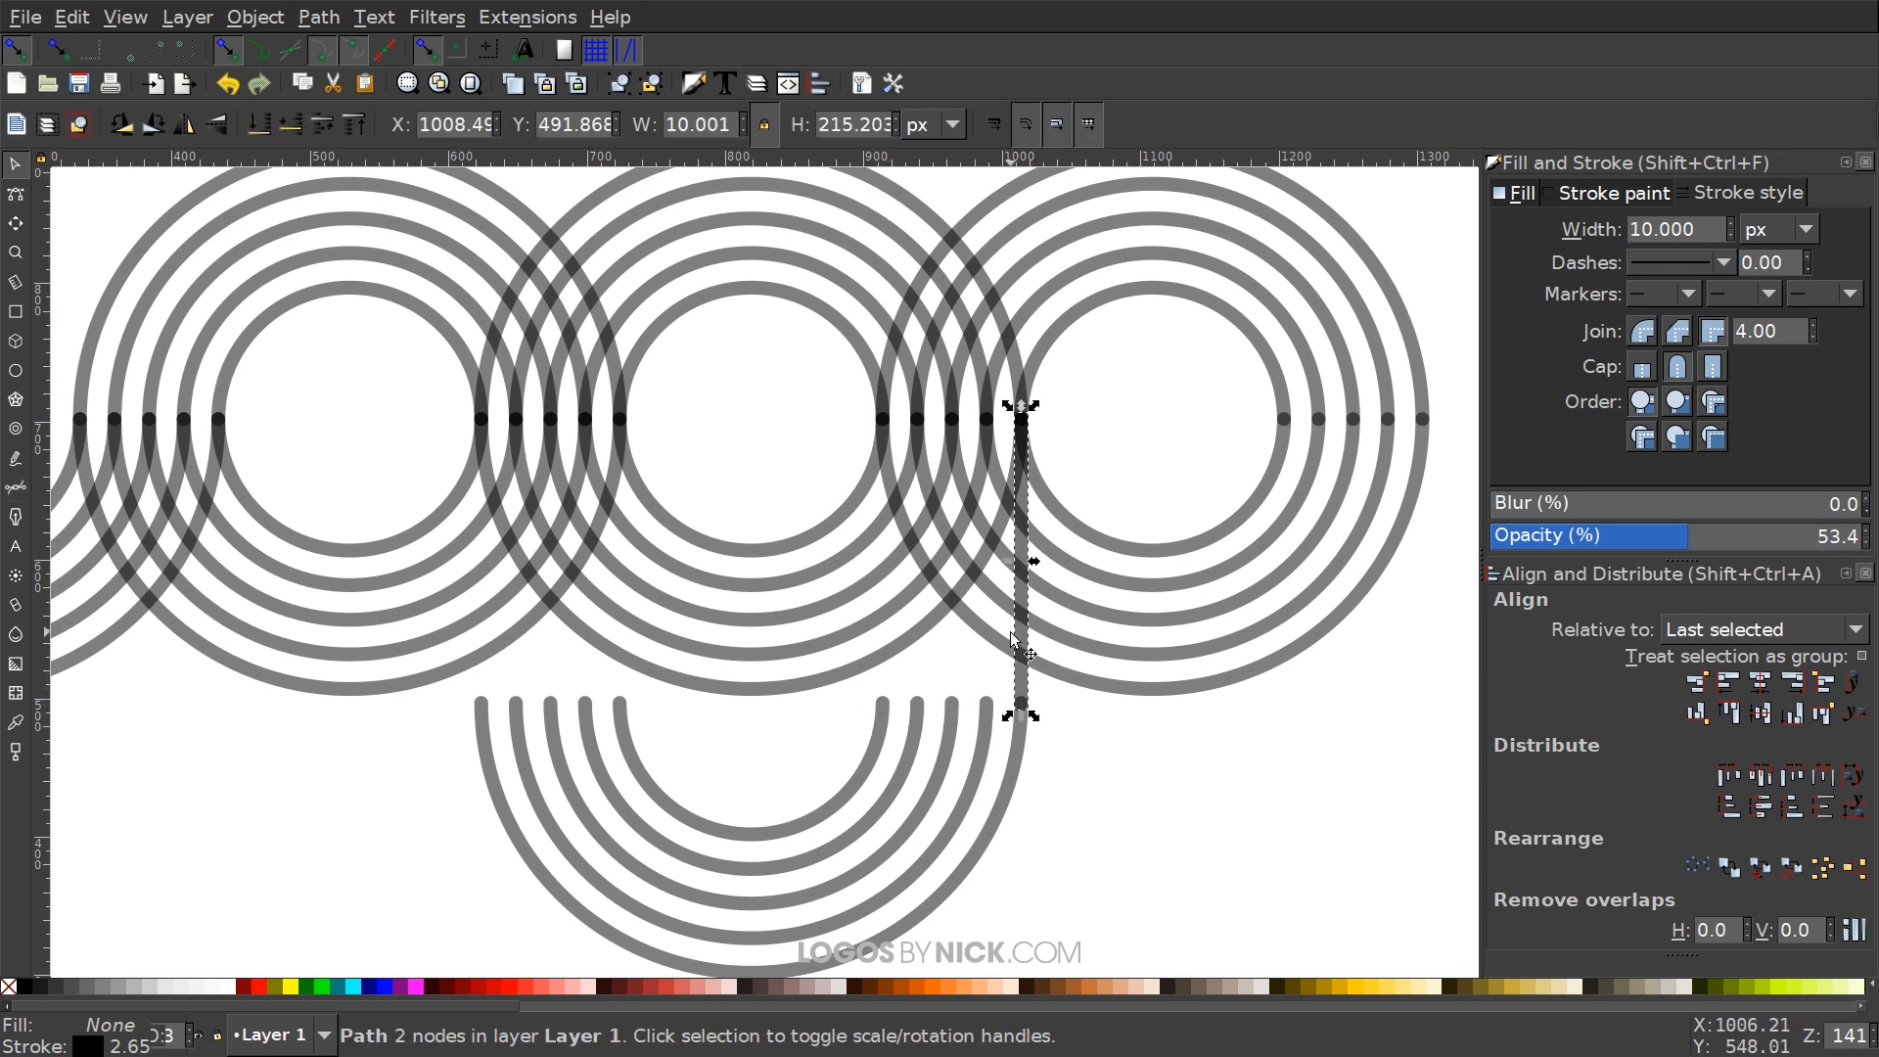
drag(1027, 684, 881, 686)
key(ctrl+d)
drag(699, 558, 1120, 653)
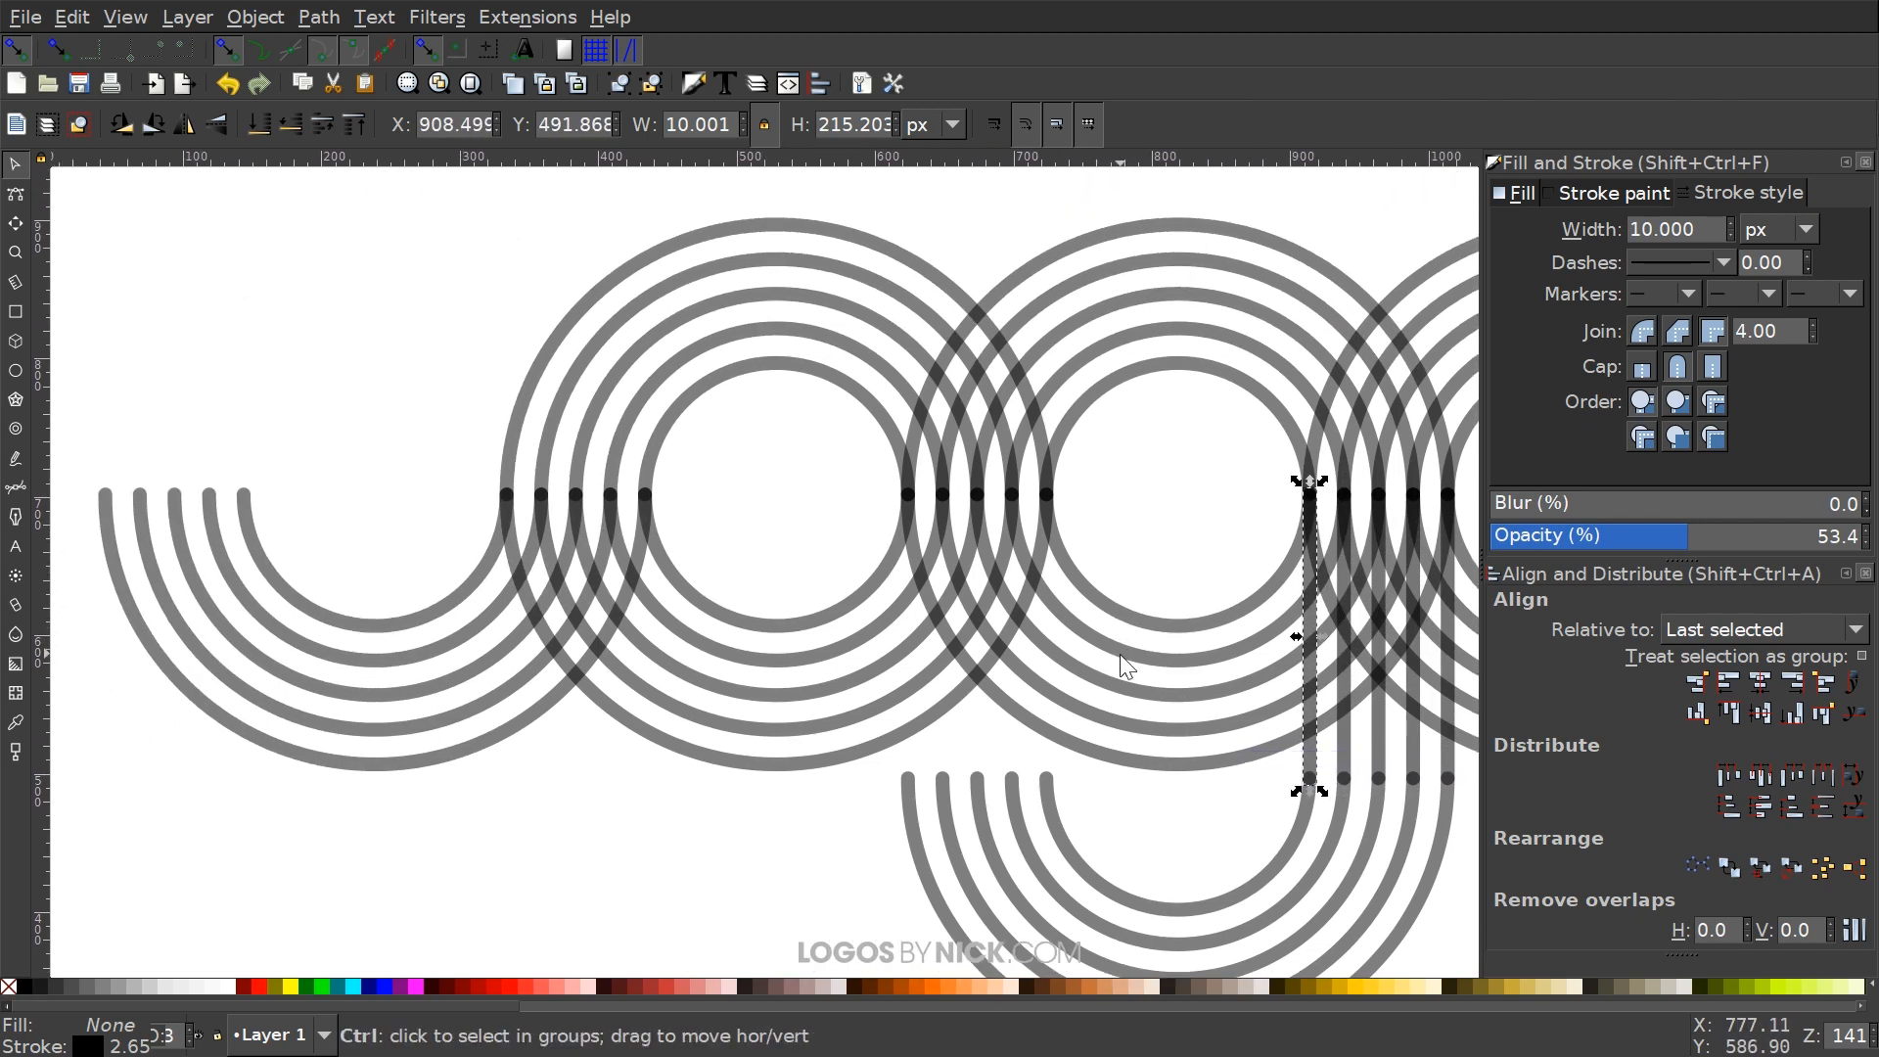
Duplicate the five vertical lines and snap the copies upright onto the leftmost half-rings' outer left ends at about X 38.5, Y 696.9 px
scroll(1120, 654, down, 1)
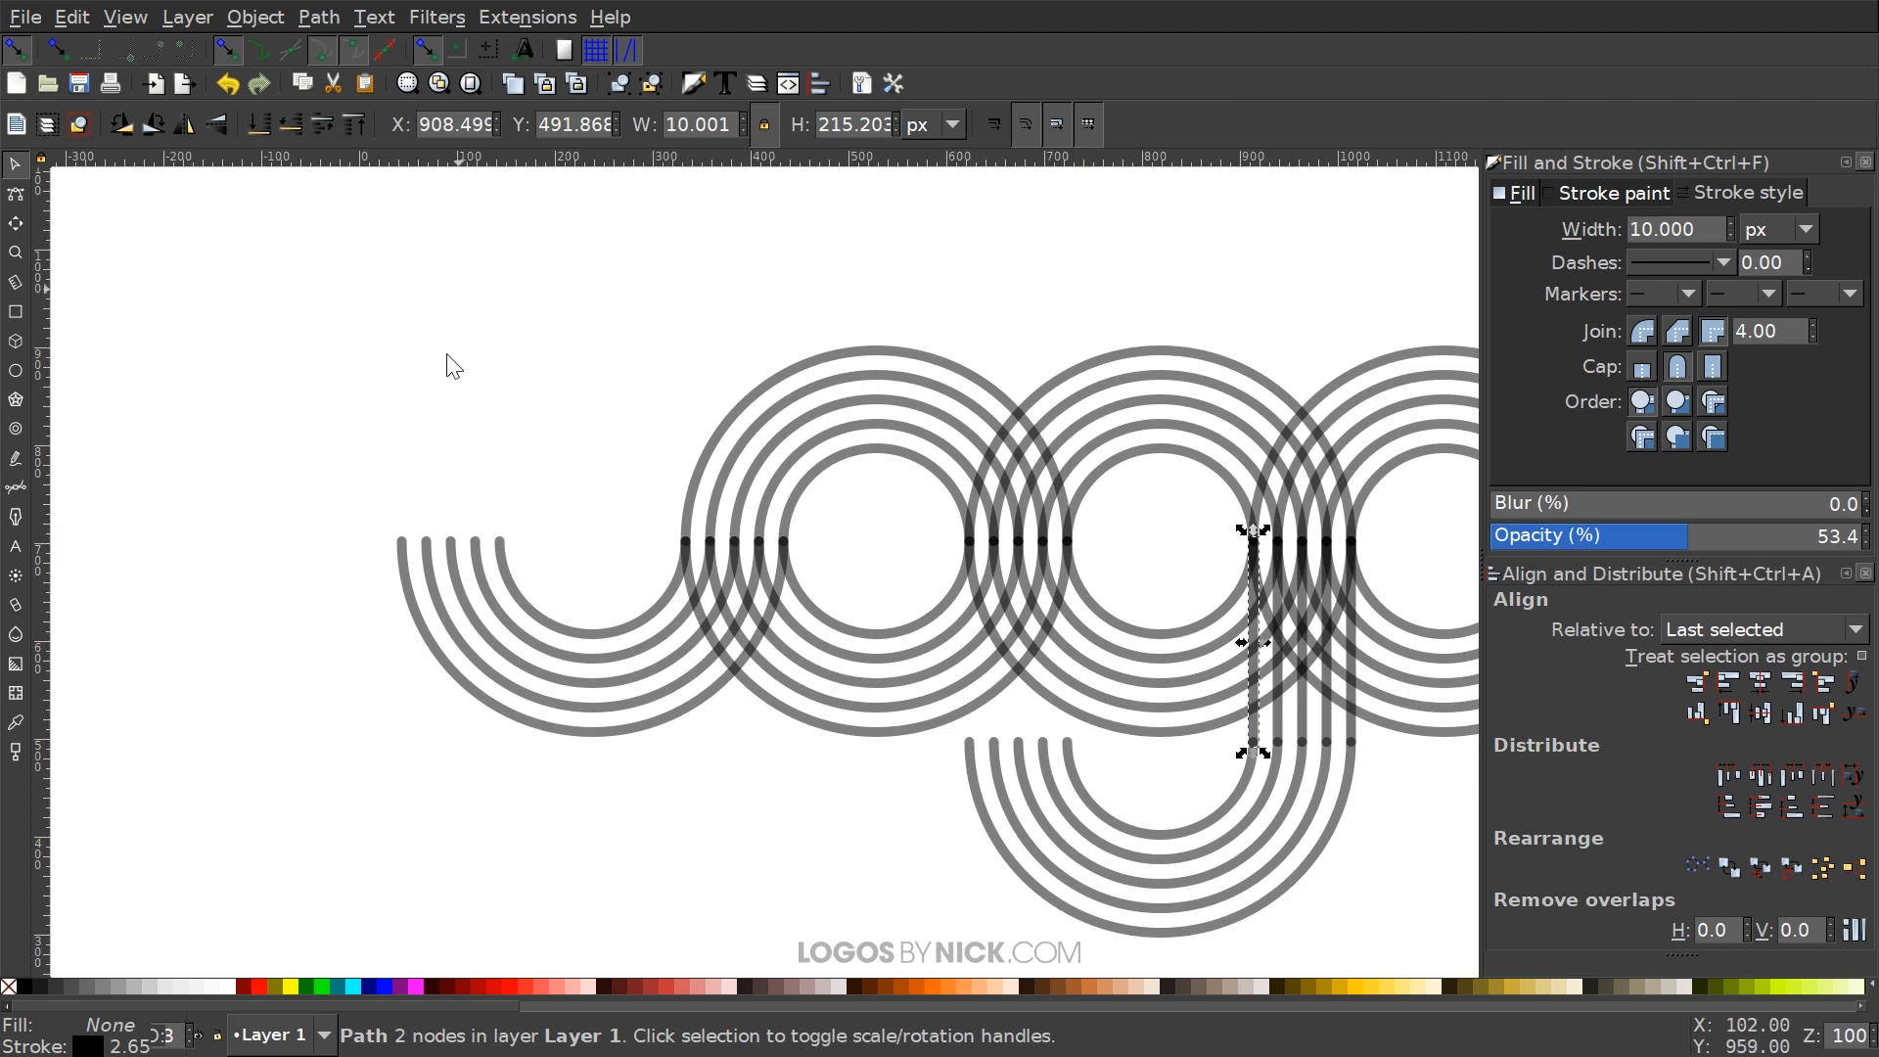
drag(1309, 616, 1314, 620)
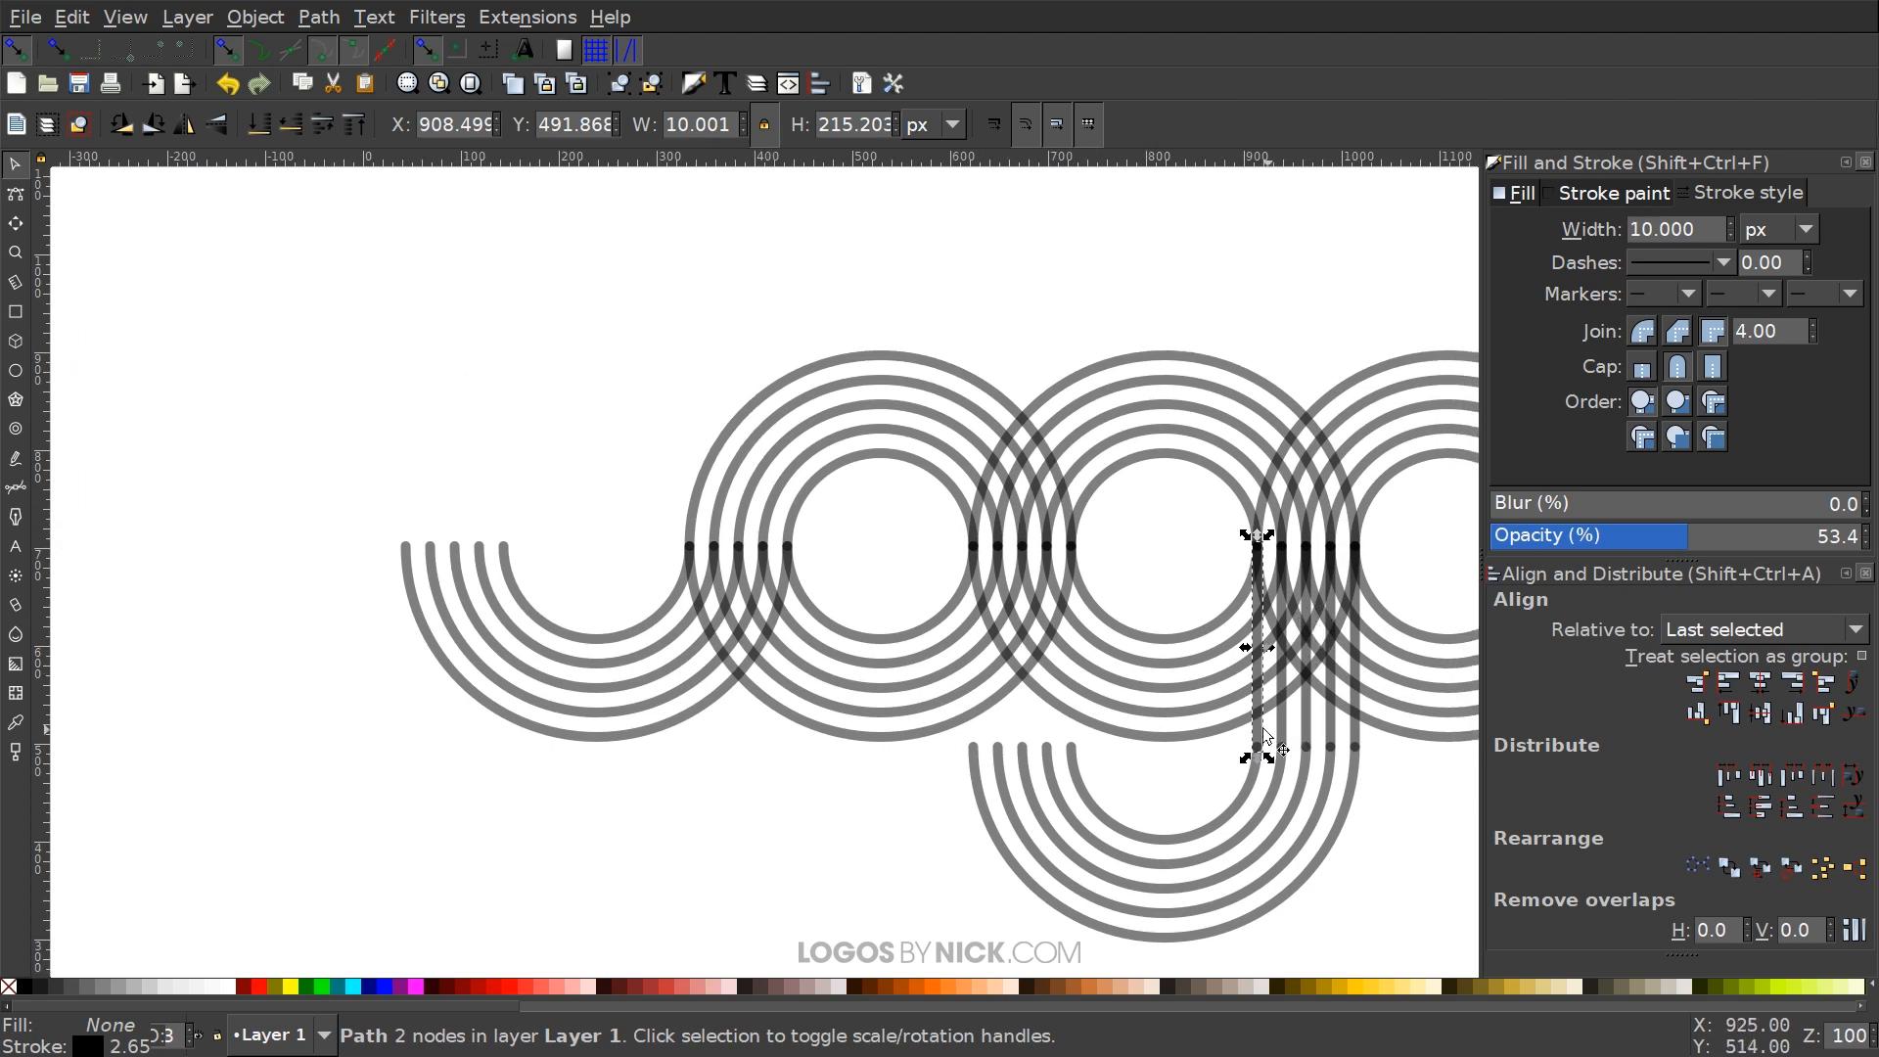
ctrl+scroll(1342, 872, up, 1)
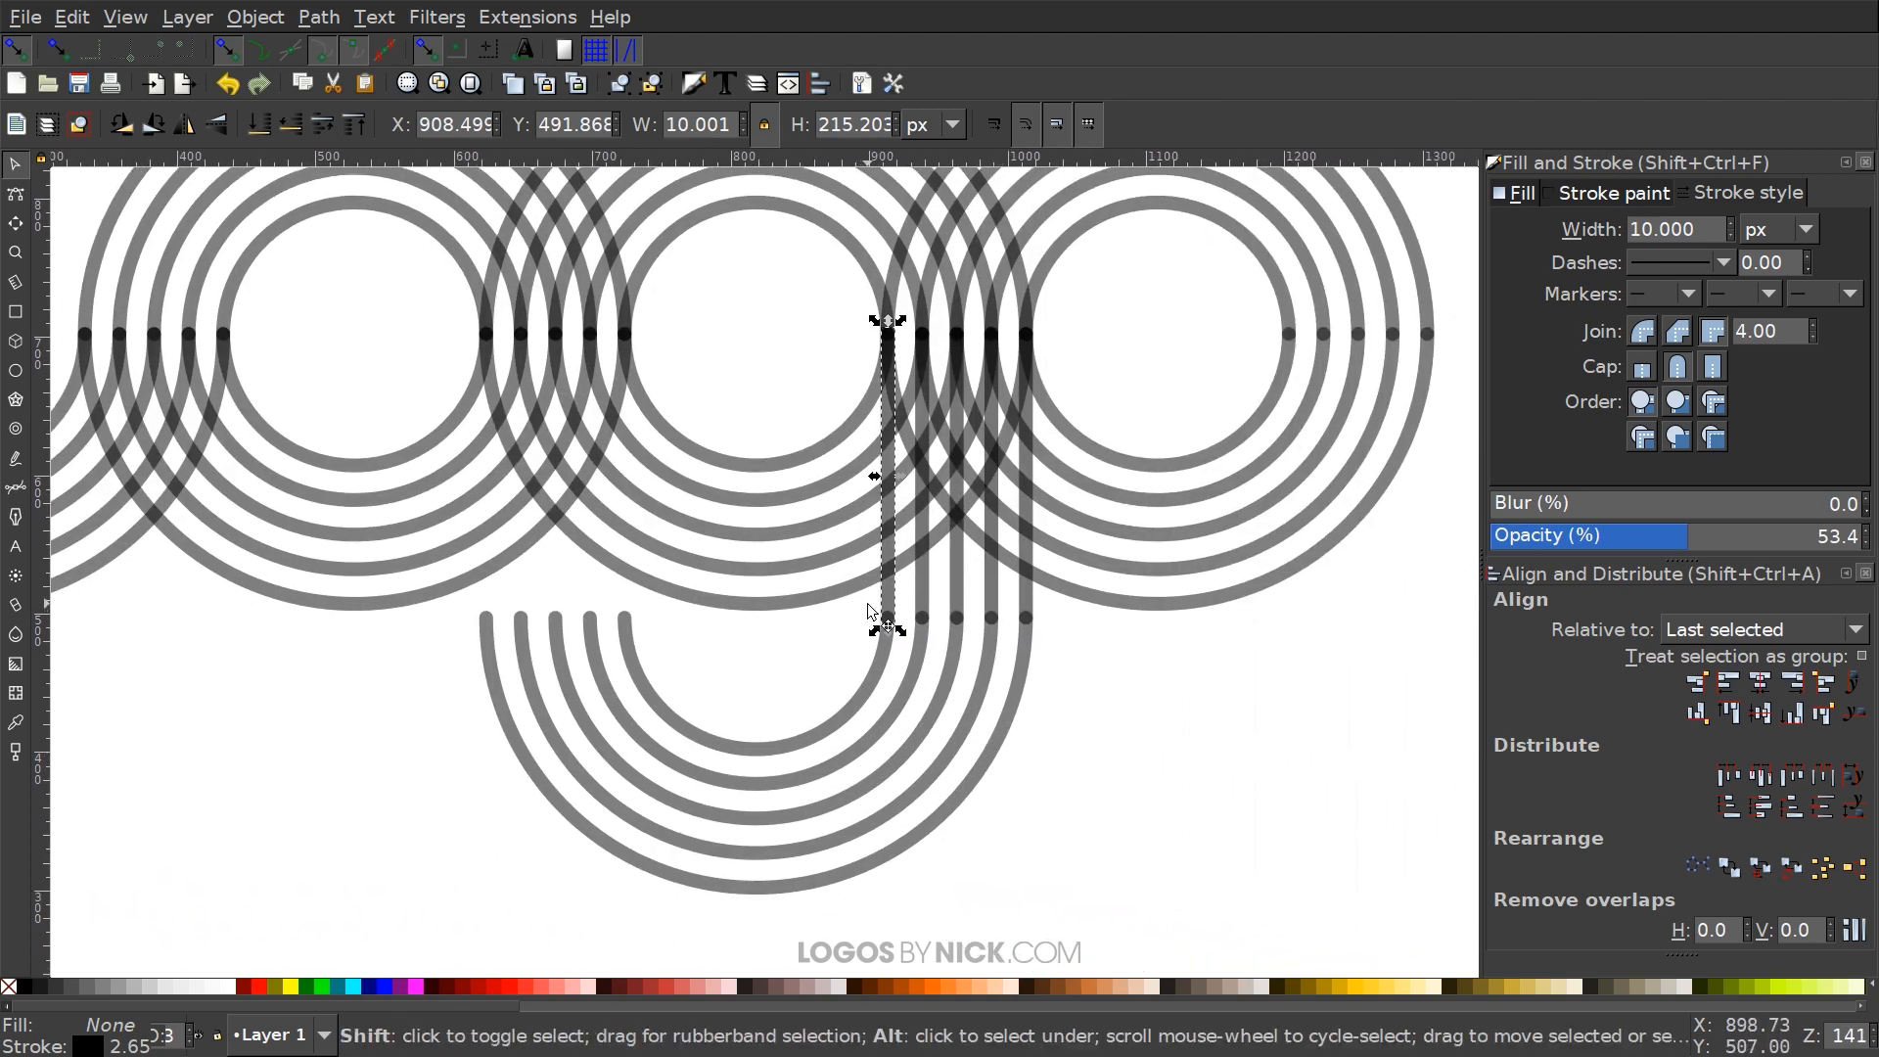
alt+drag(869, 598, 1039, 598)
drag(886, 589, 306, 488)
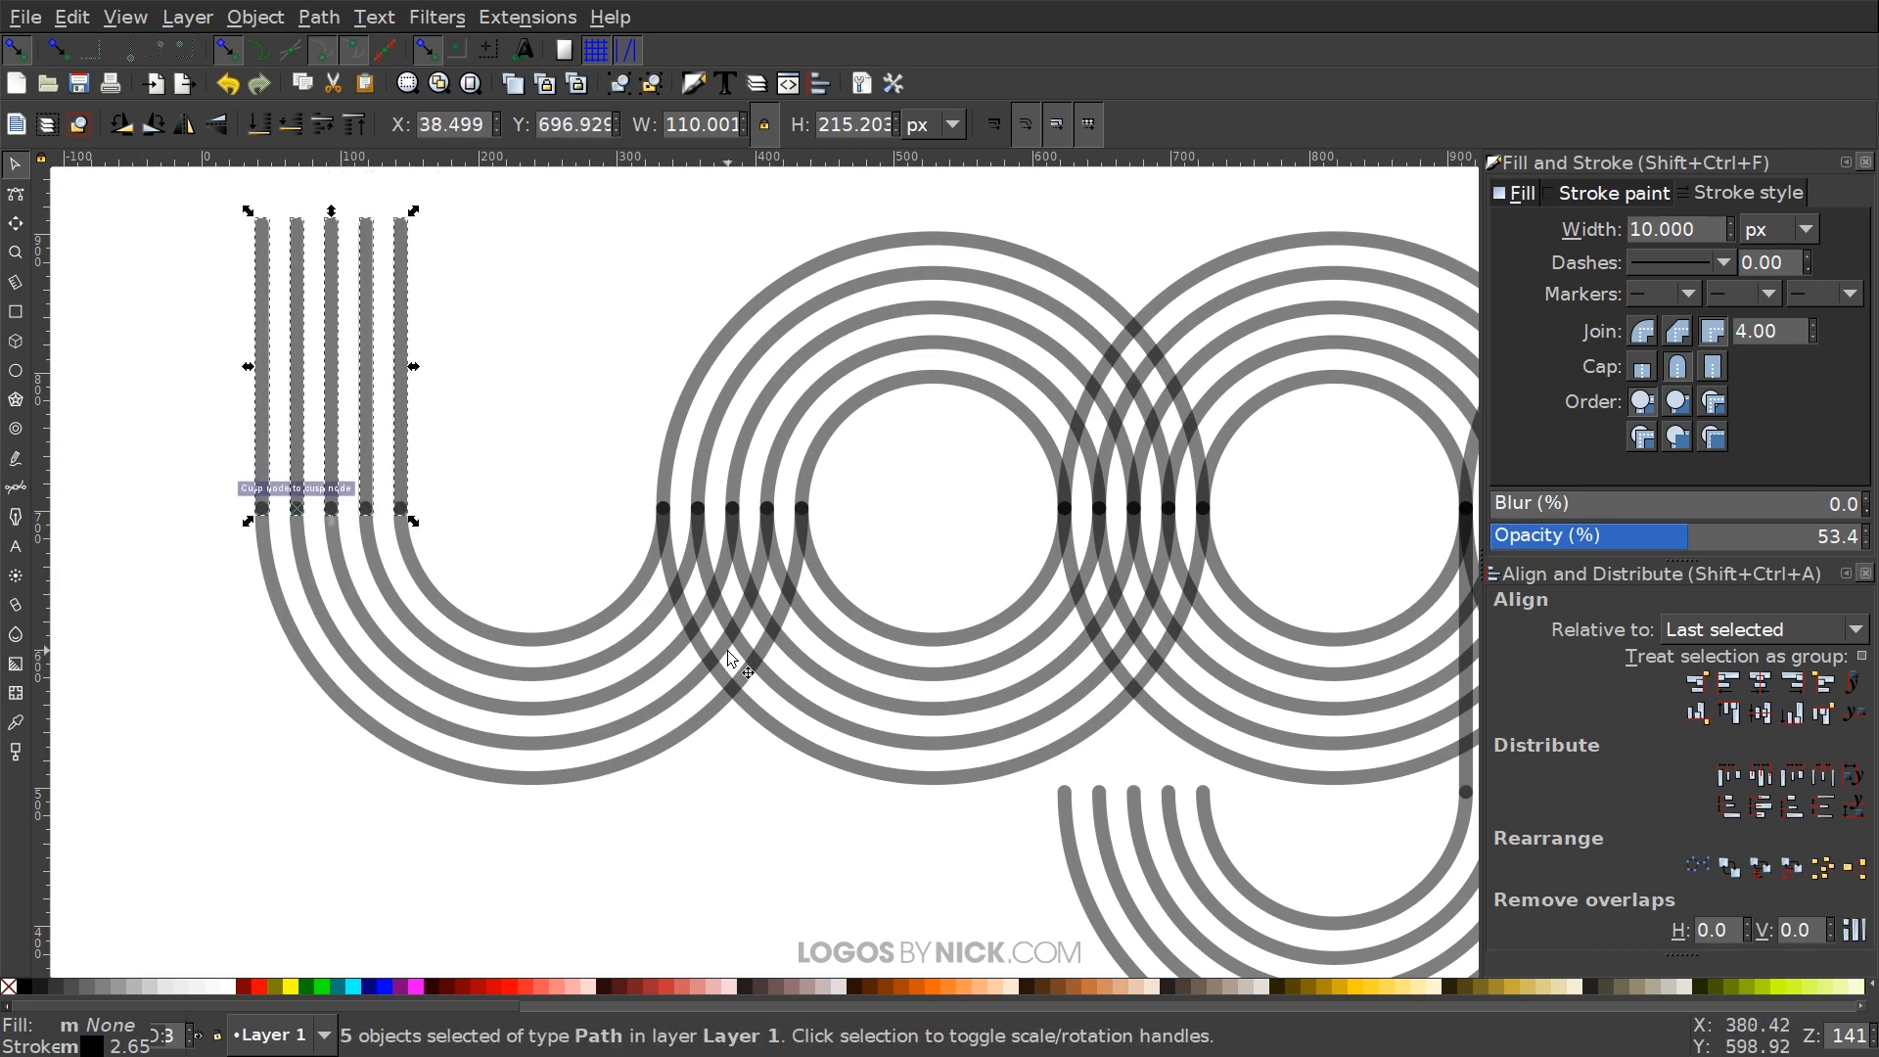
ctrl+scroll(263, 494, up, 1)
ctrl+scroll(280, 501, down, 2)
drag(642, 531, 542, 678)
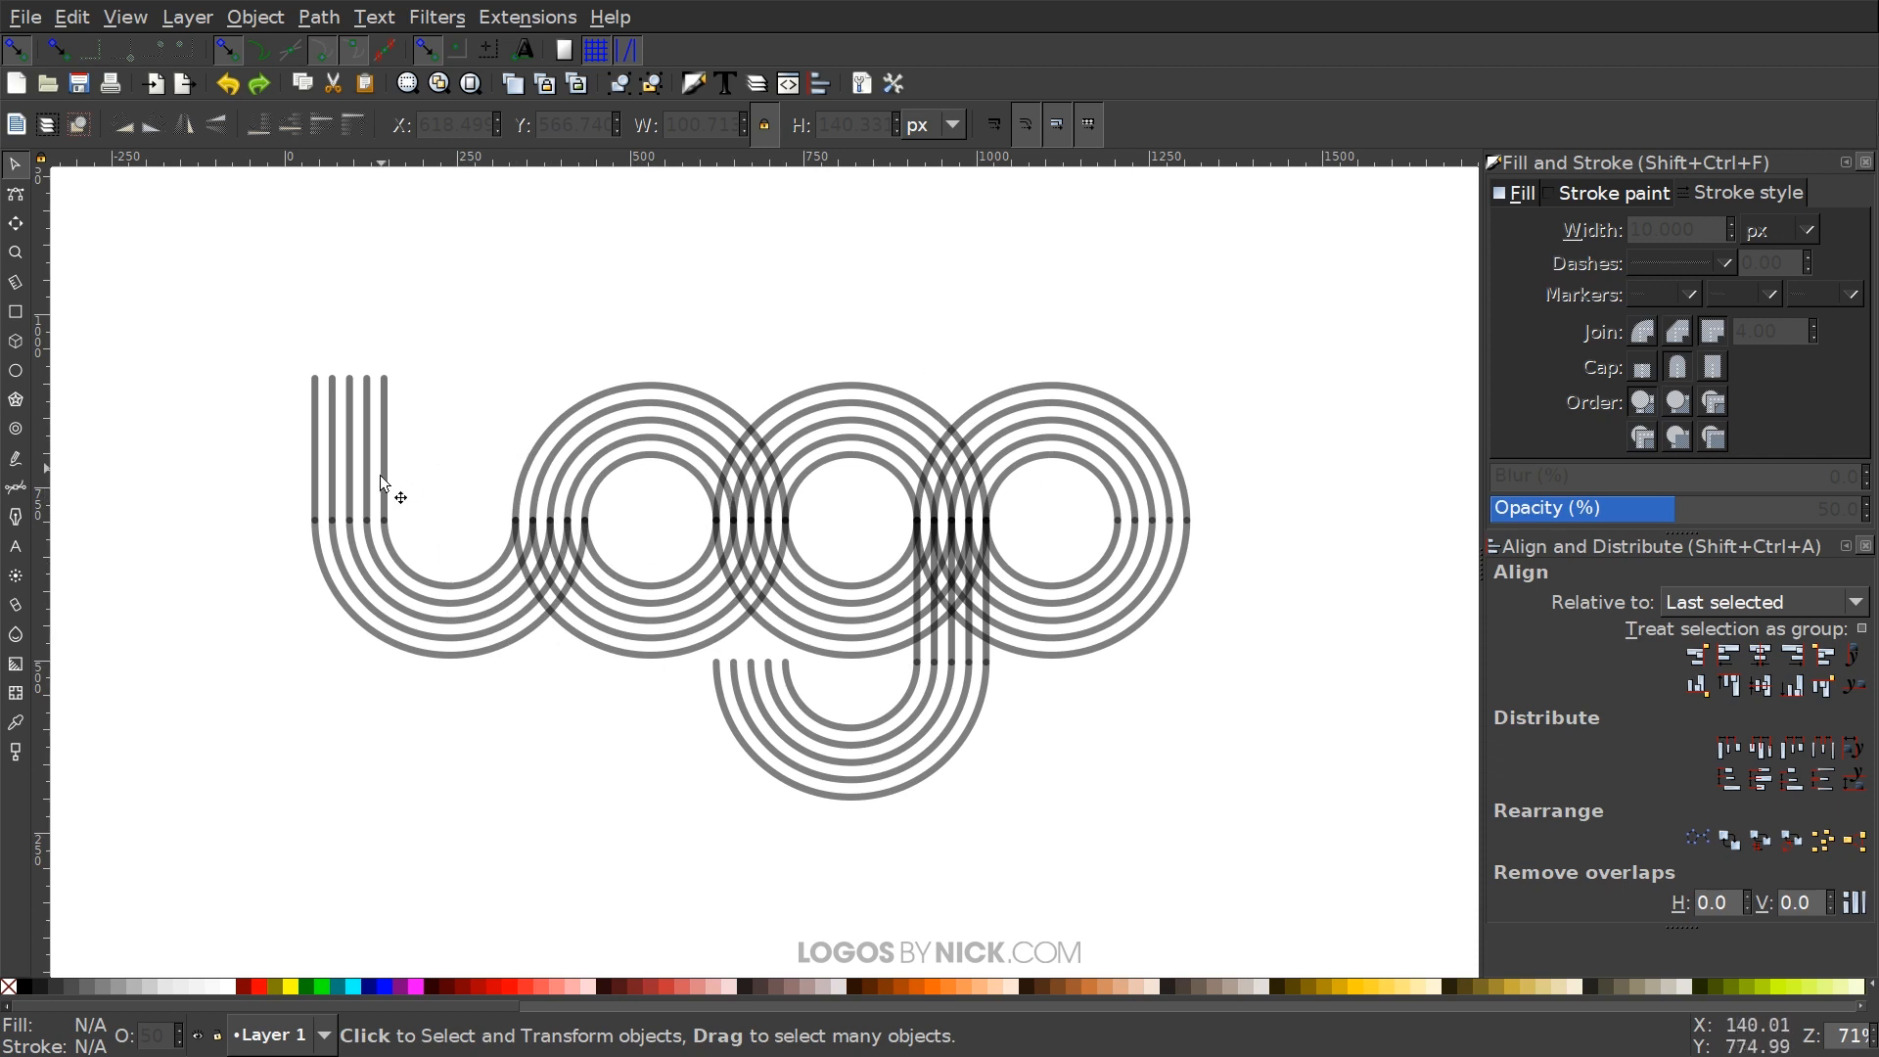
Select the five lower half-rings of the first full ring set and combine them into one path
scroll(470, 548, up, 1)
scroll(555, 638, up, 2)
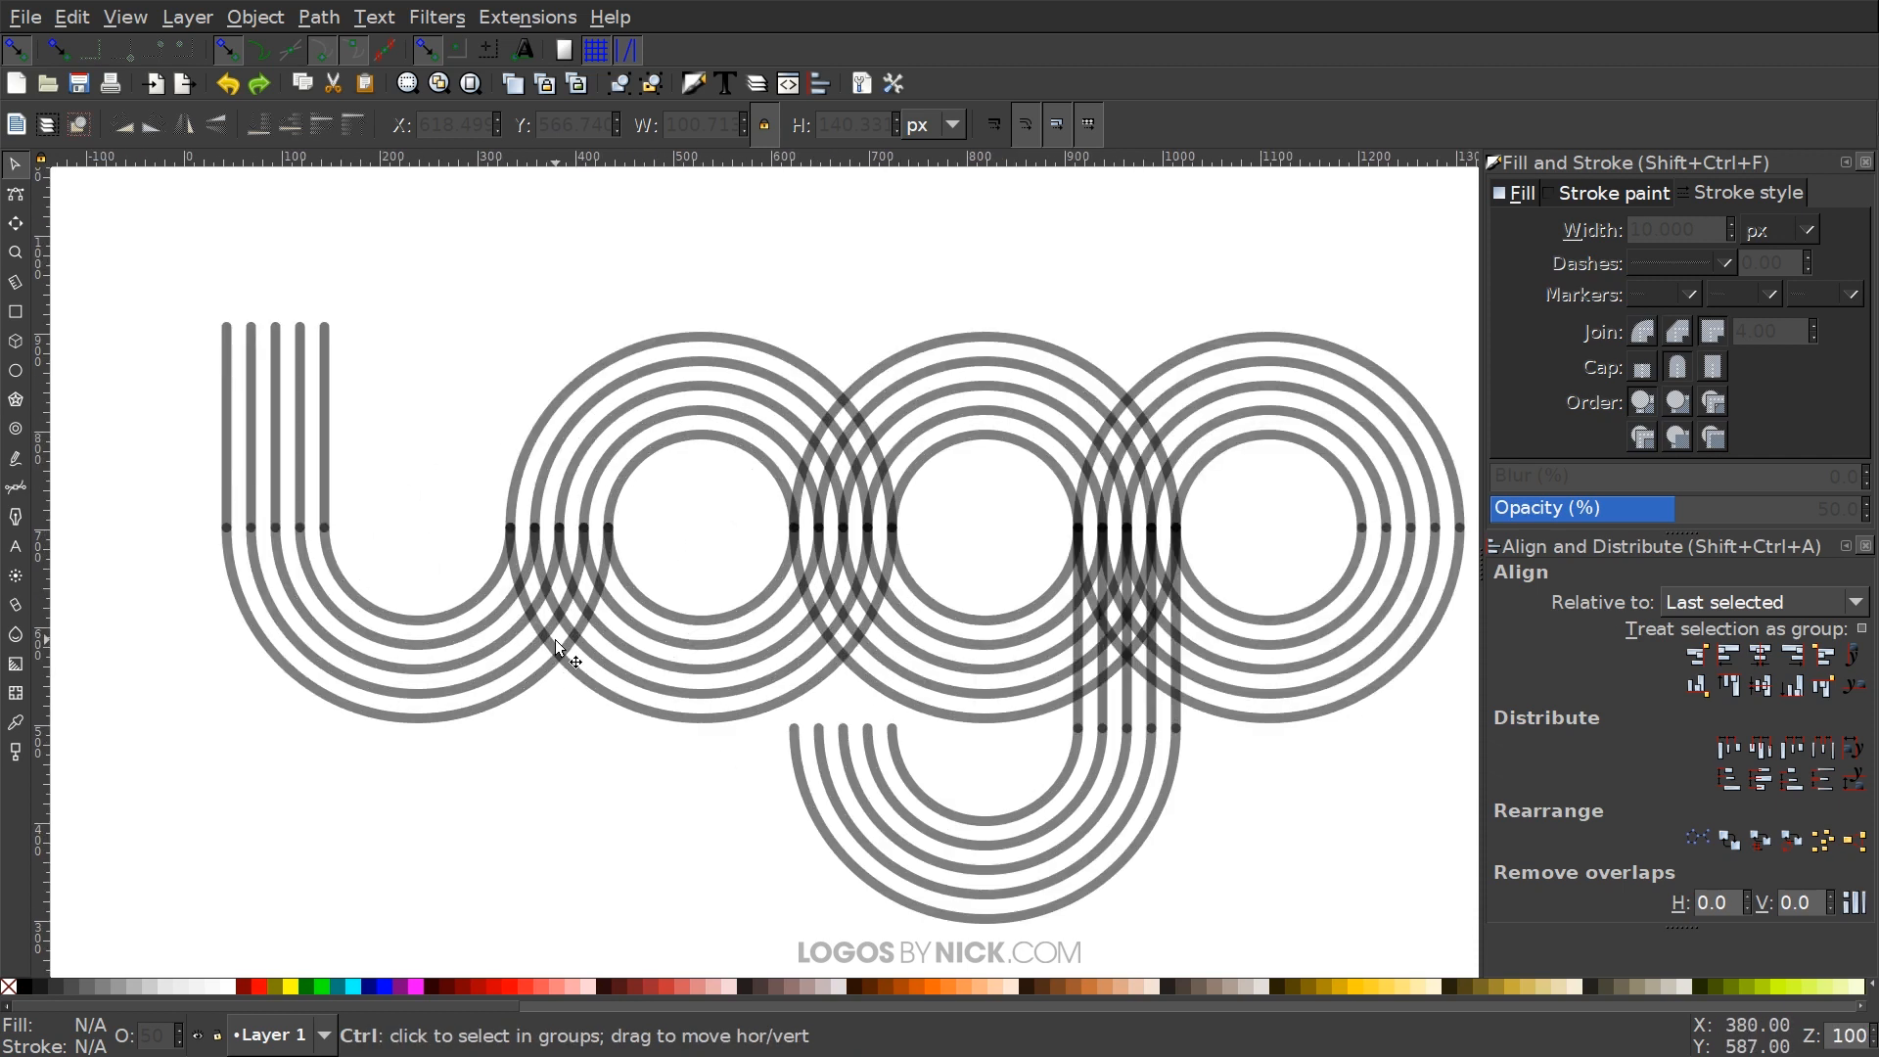
scroll(656, 582, down, 2)
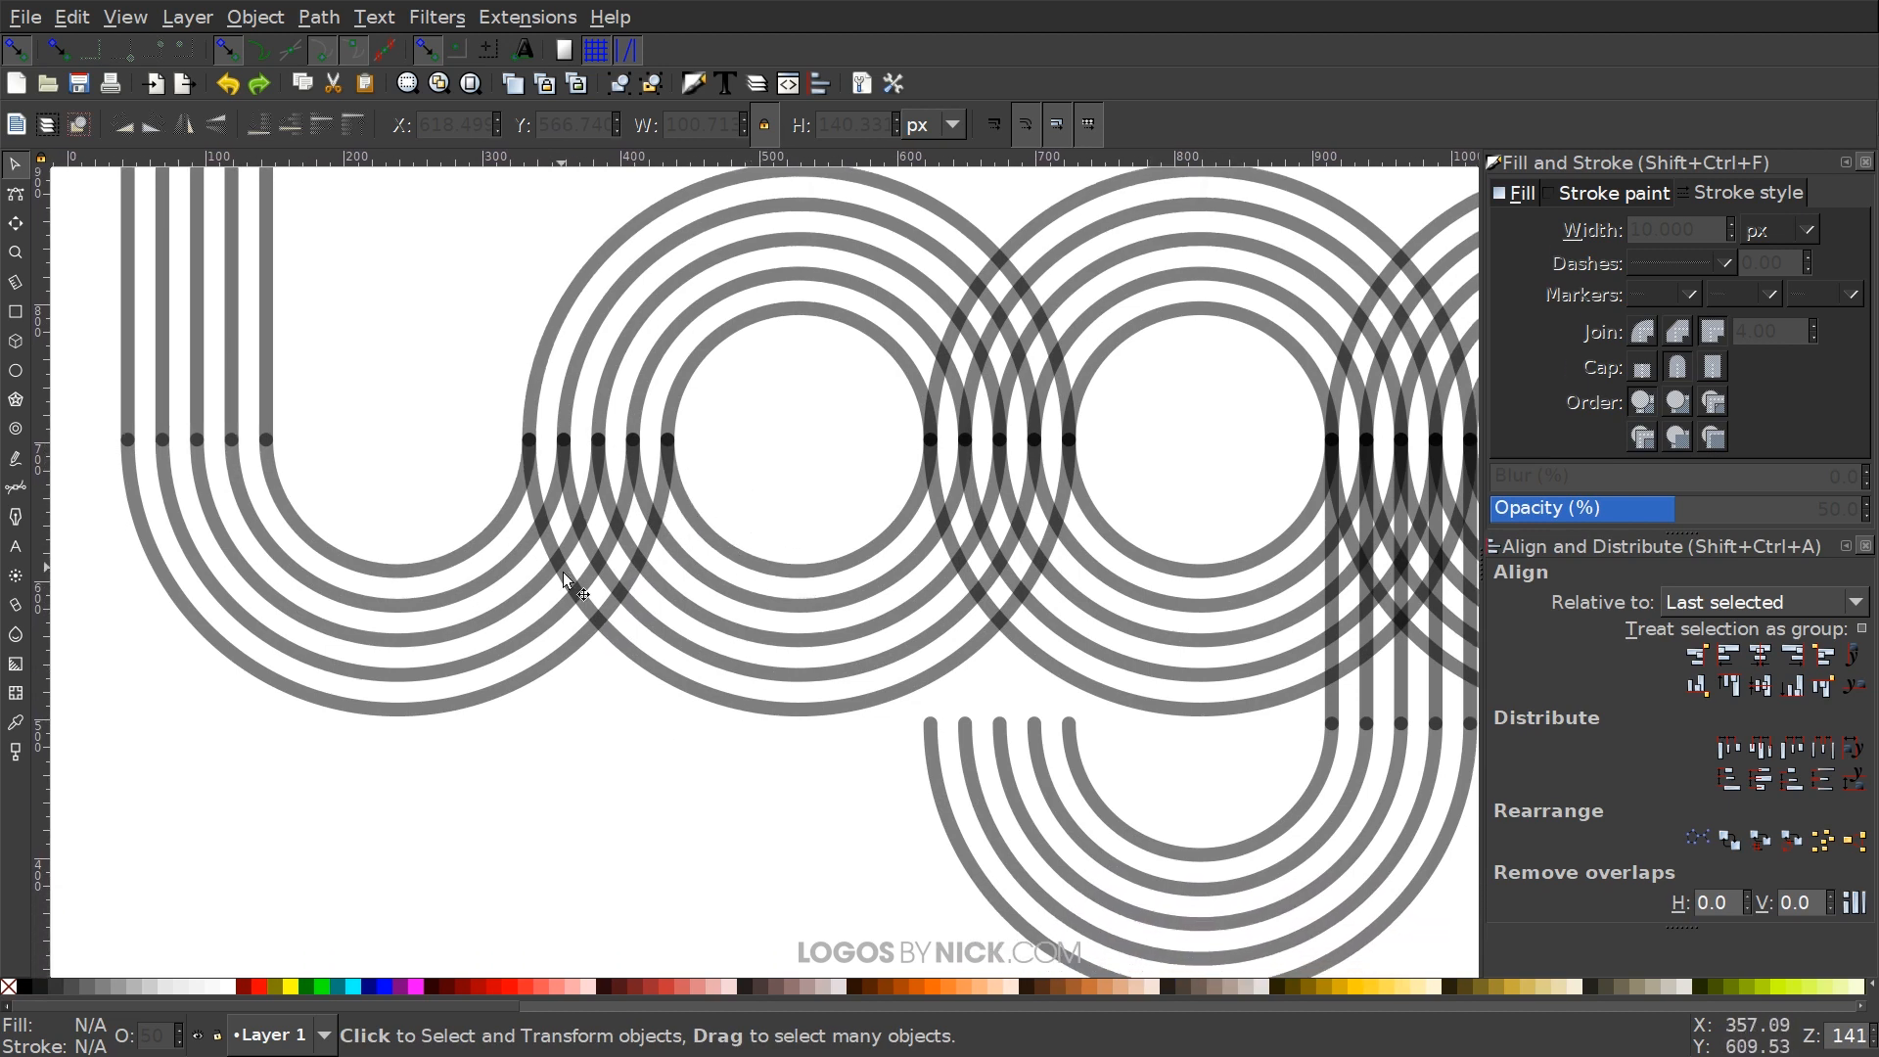
scroll(713, 421, up, 2)
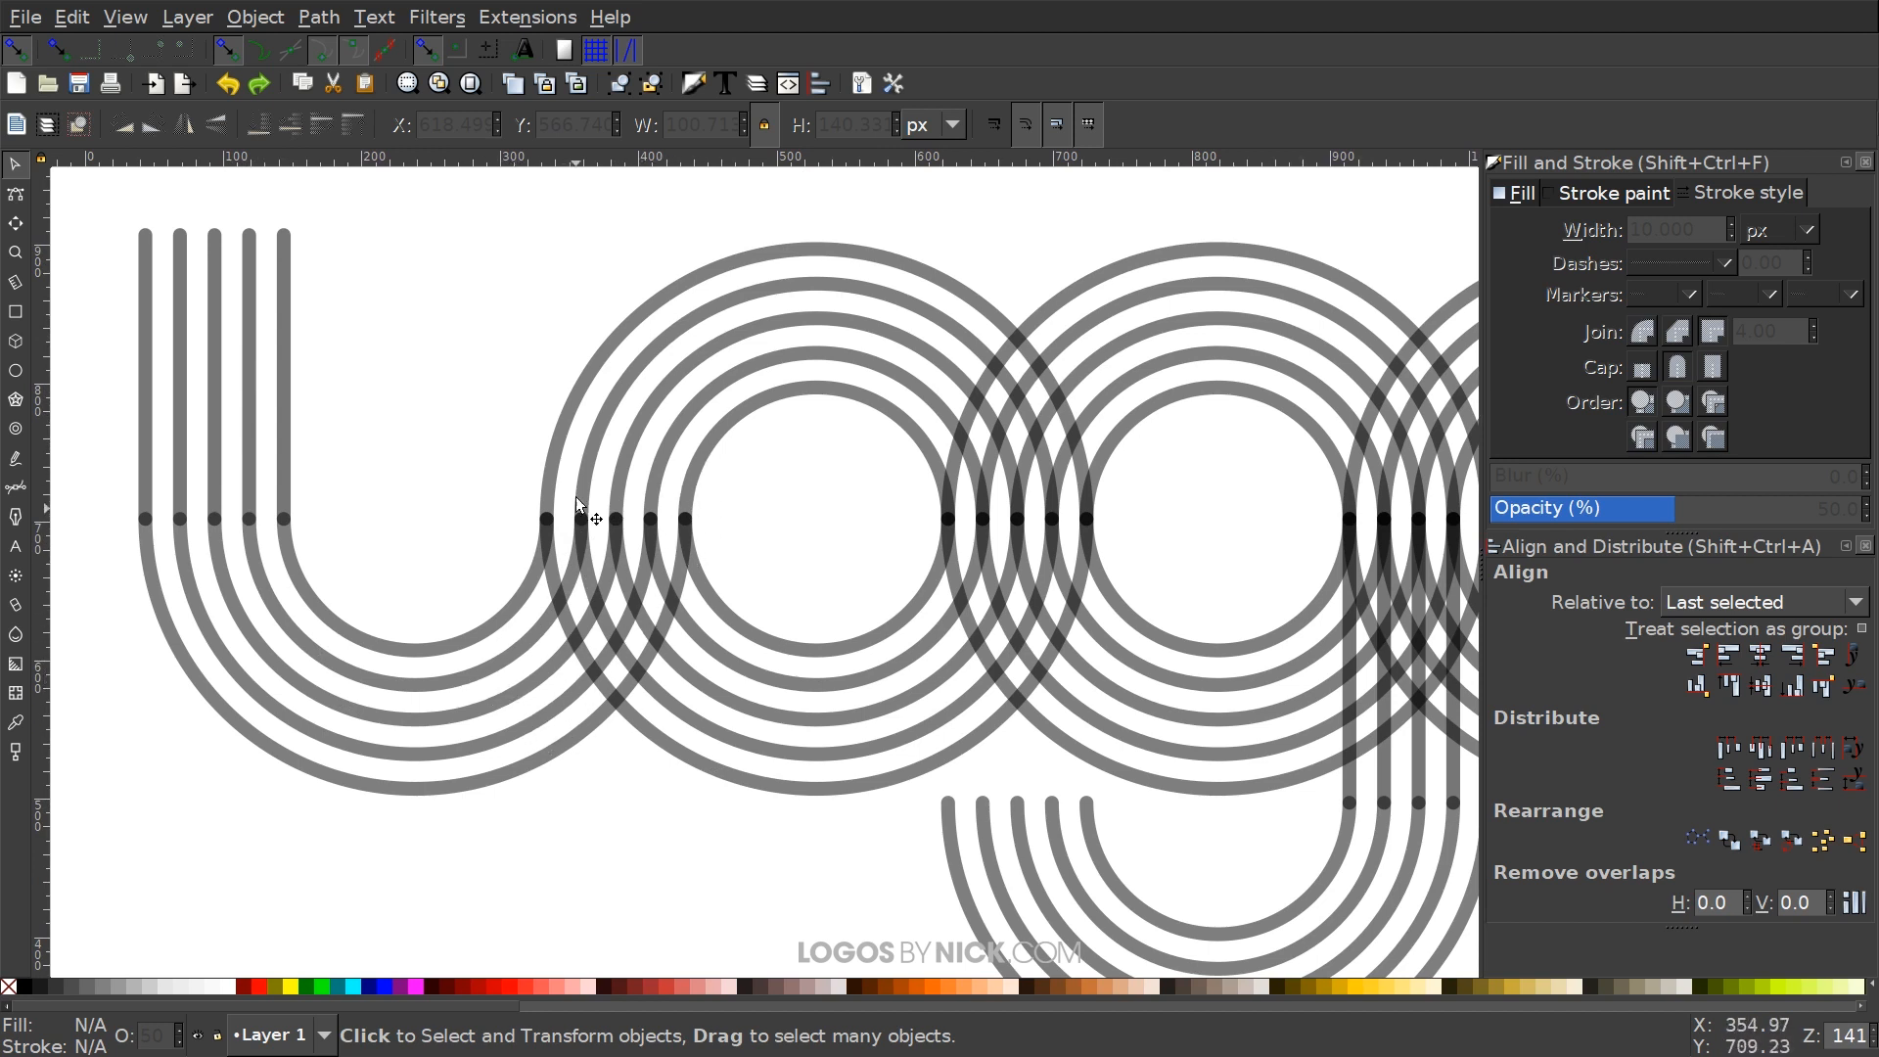
scroll(856, 557, down, 1)
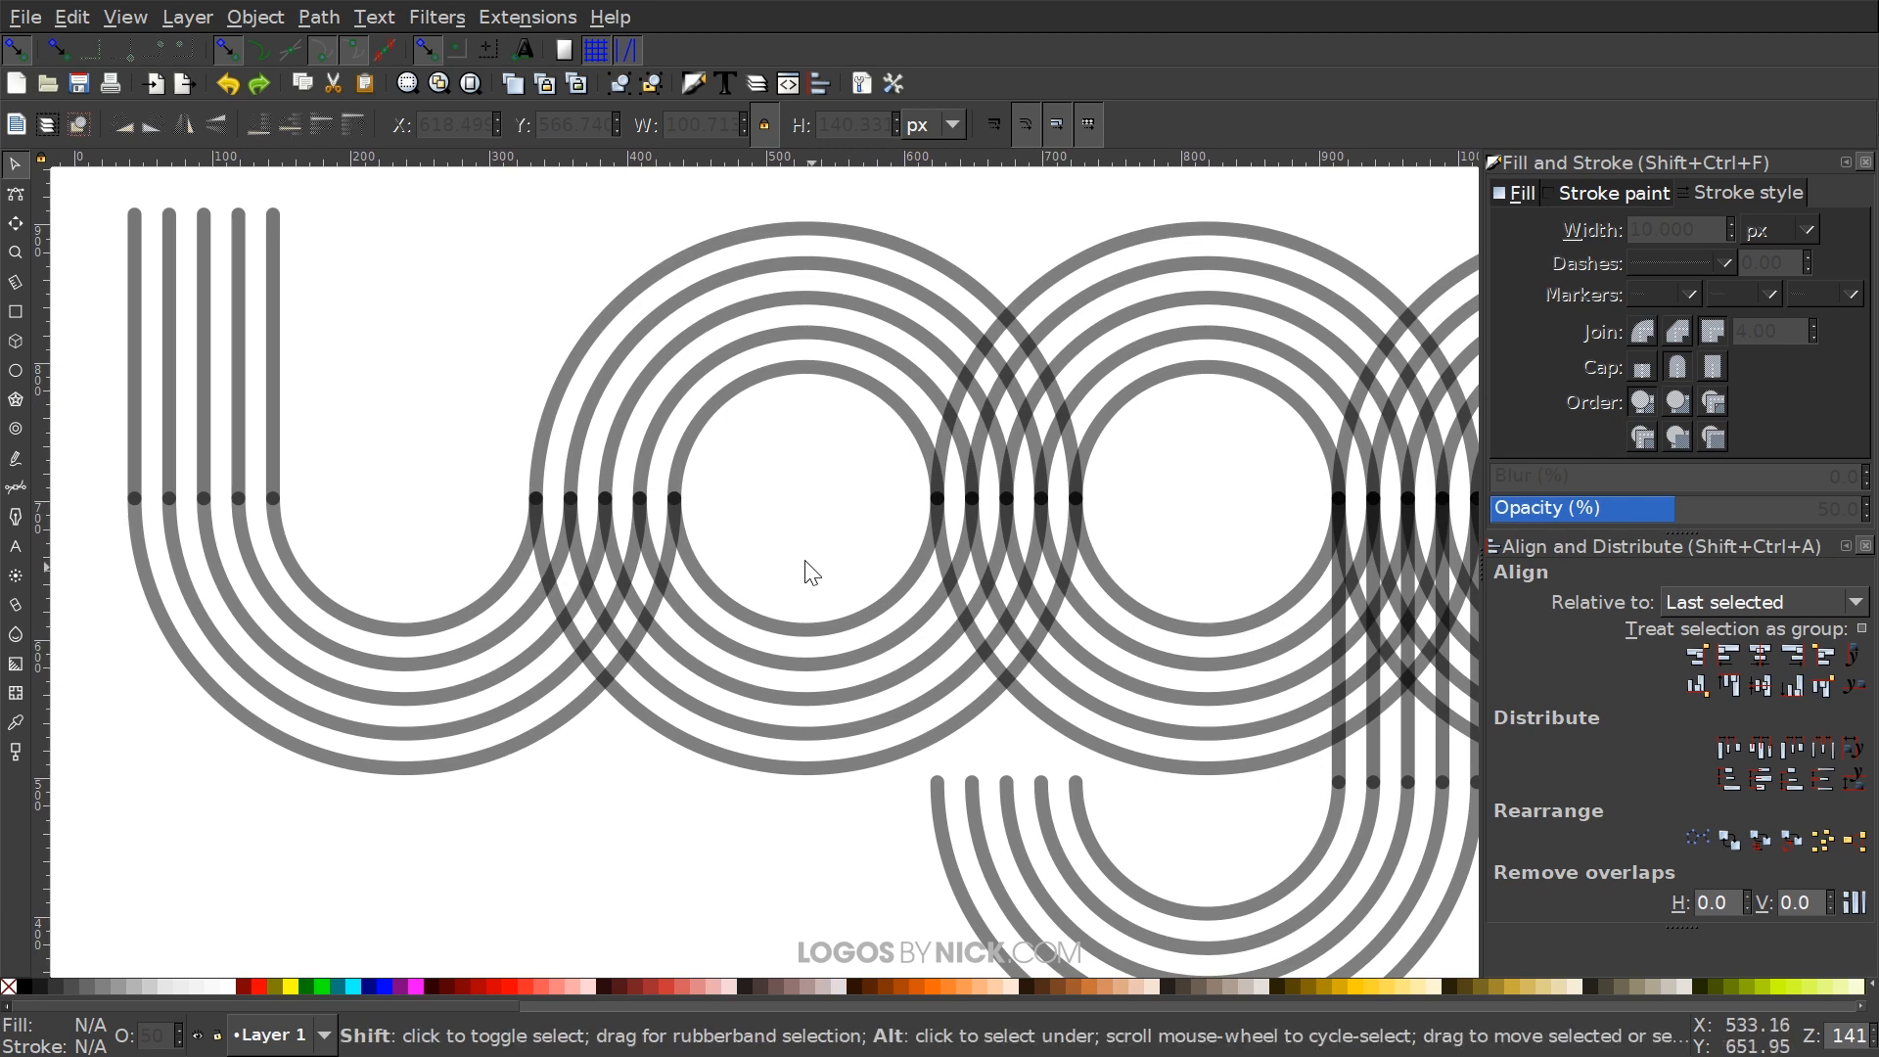
mouse_move(785, 575)
mouse_down()
mouse_move(802, 840)
mouse_move(805, 778)
mouse_up()
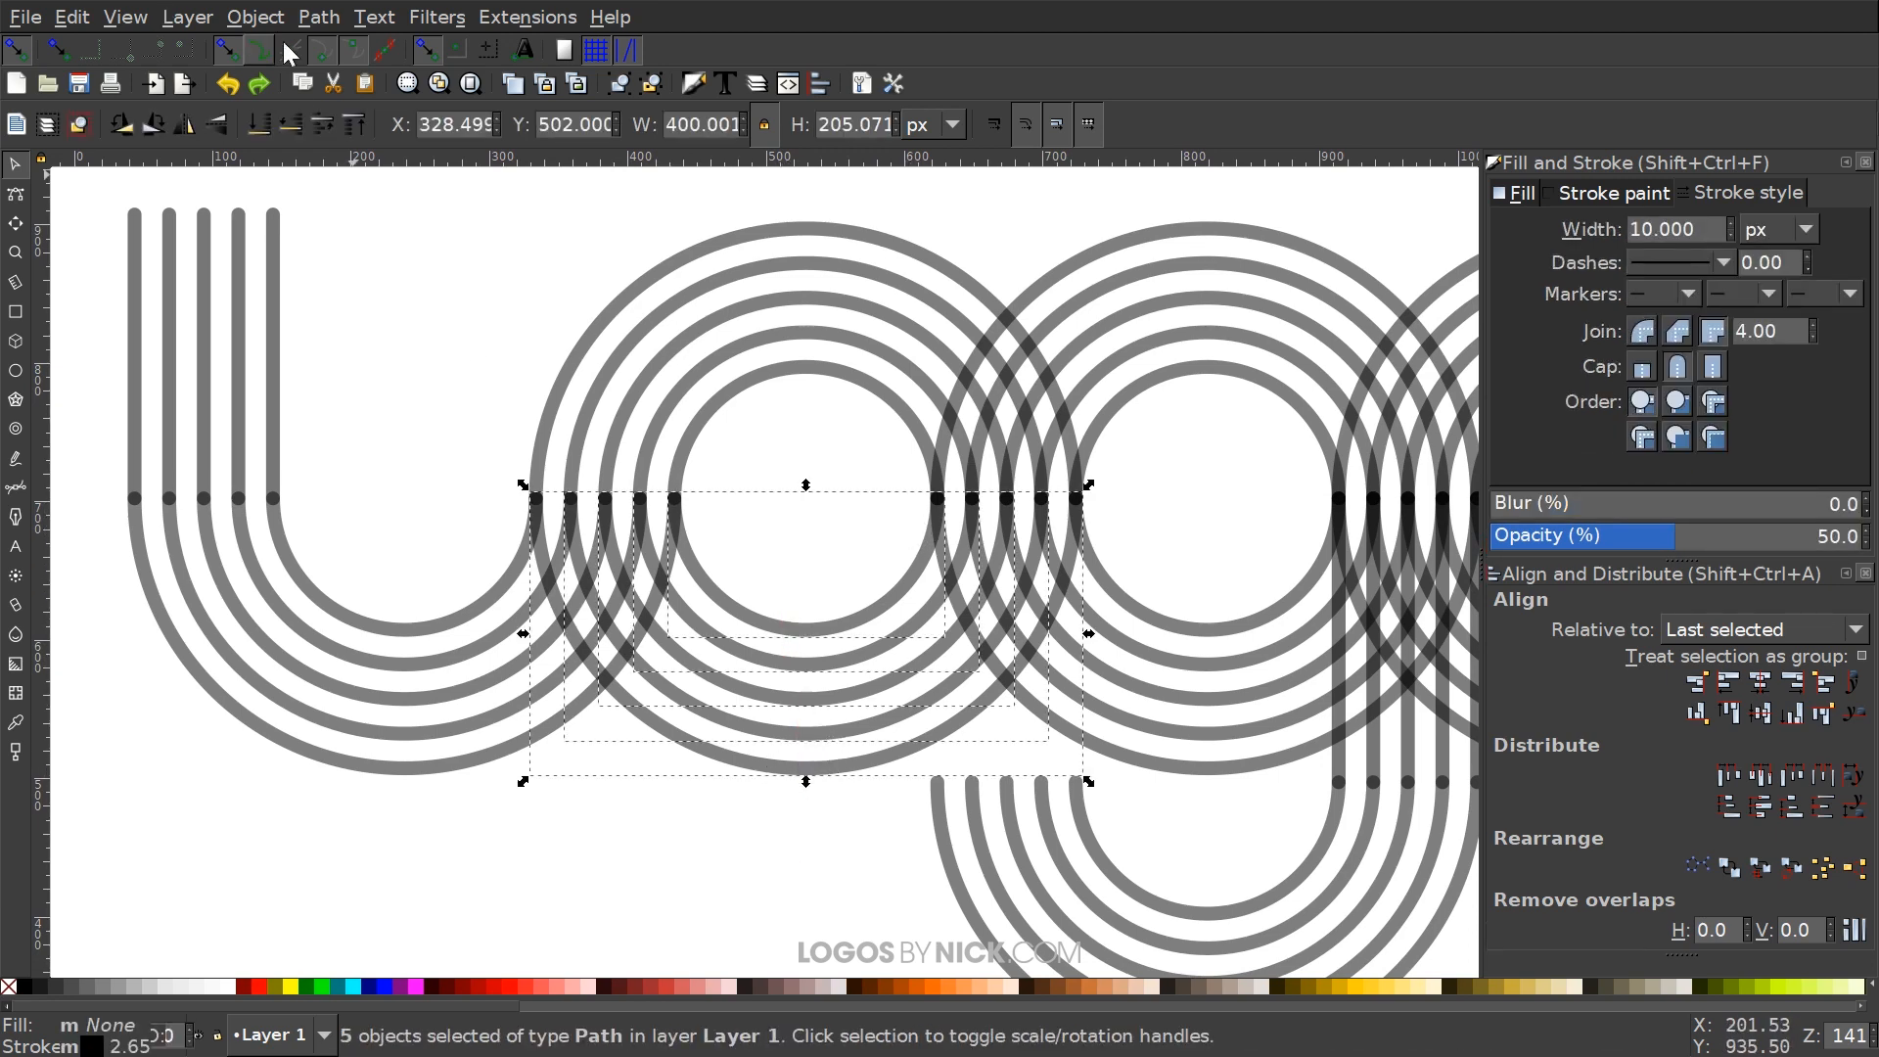
click(319, 18)
mouse_move(374, 18)
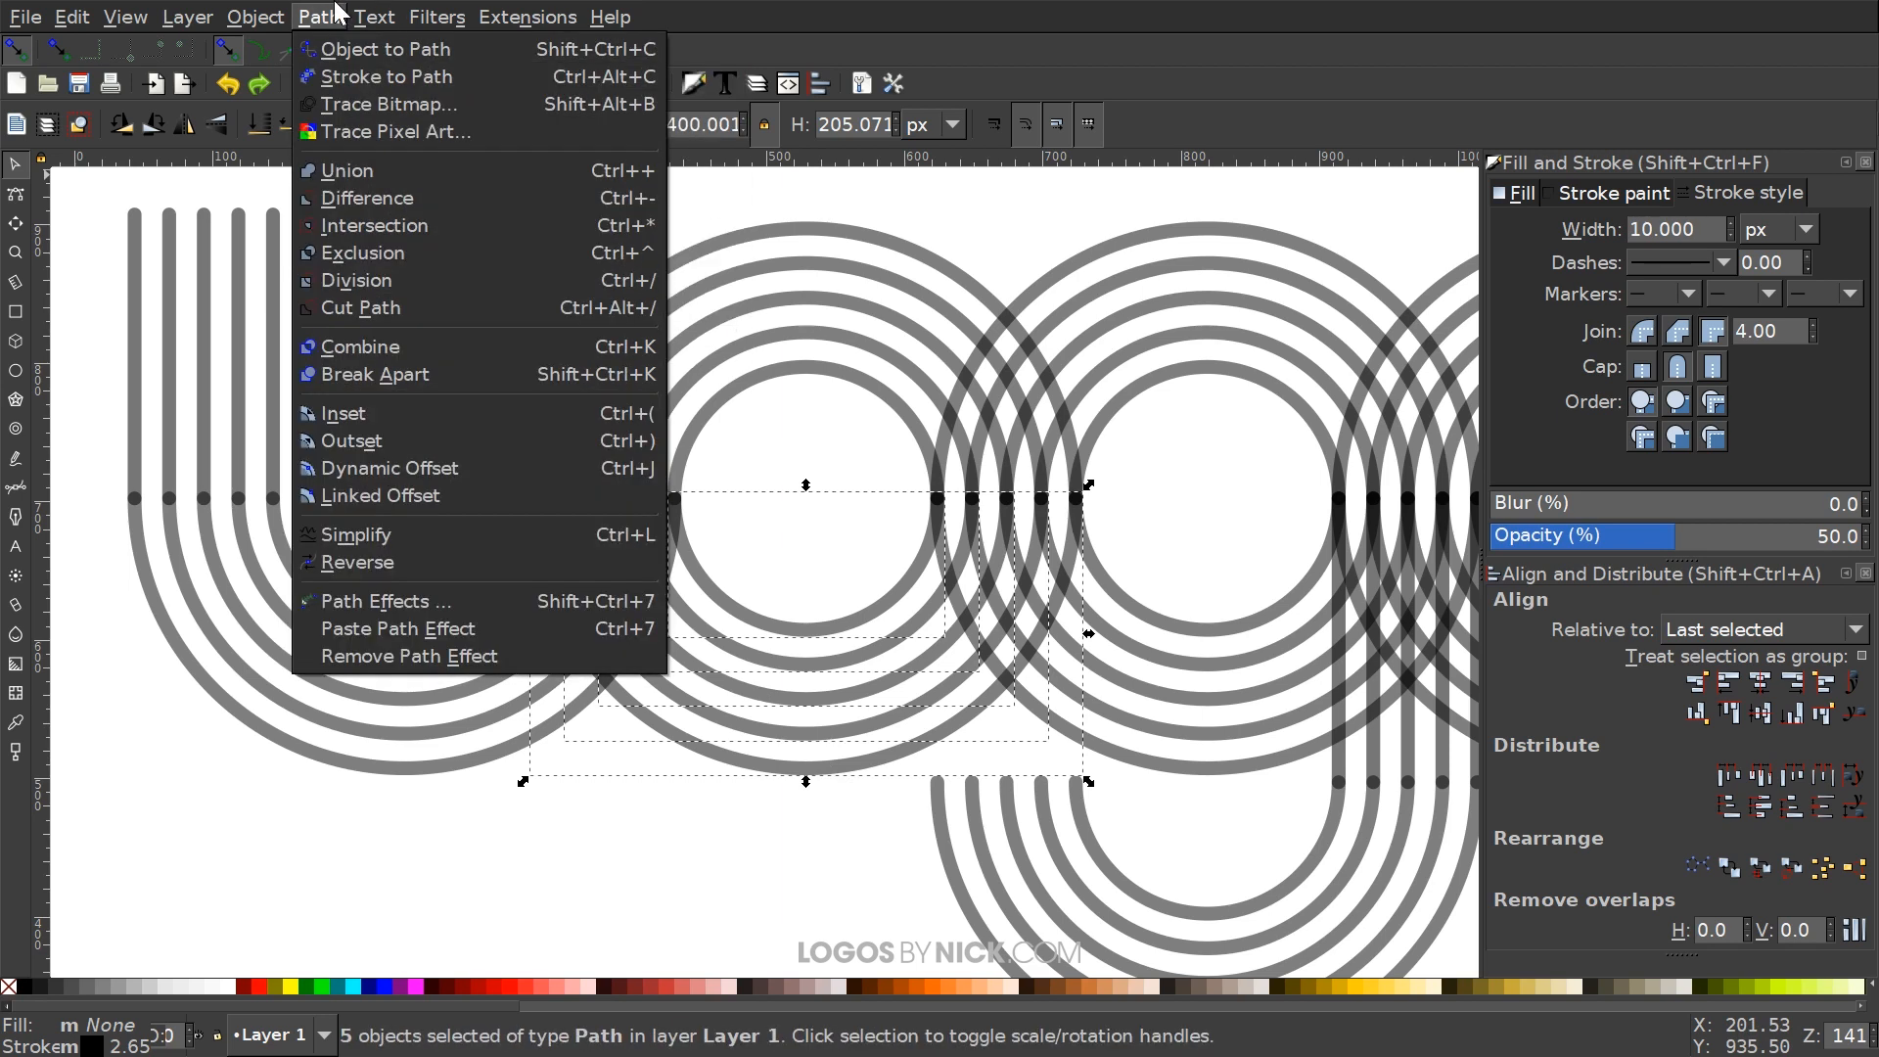
click(372, 340)
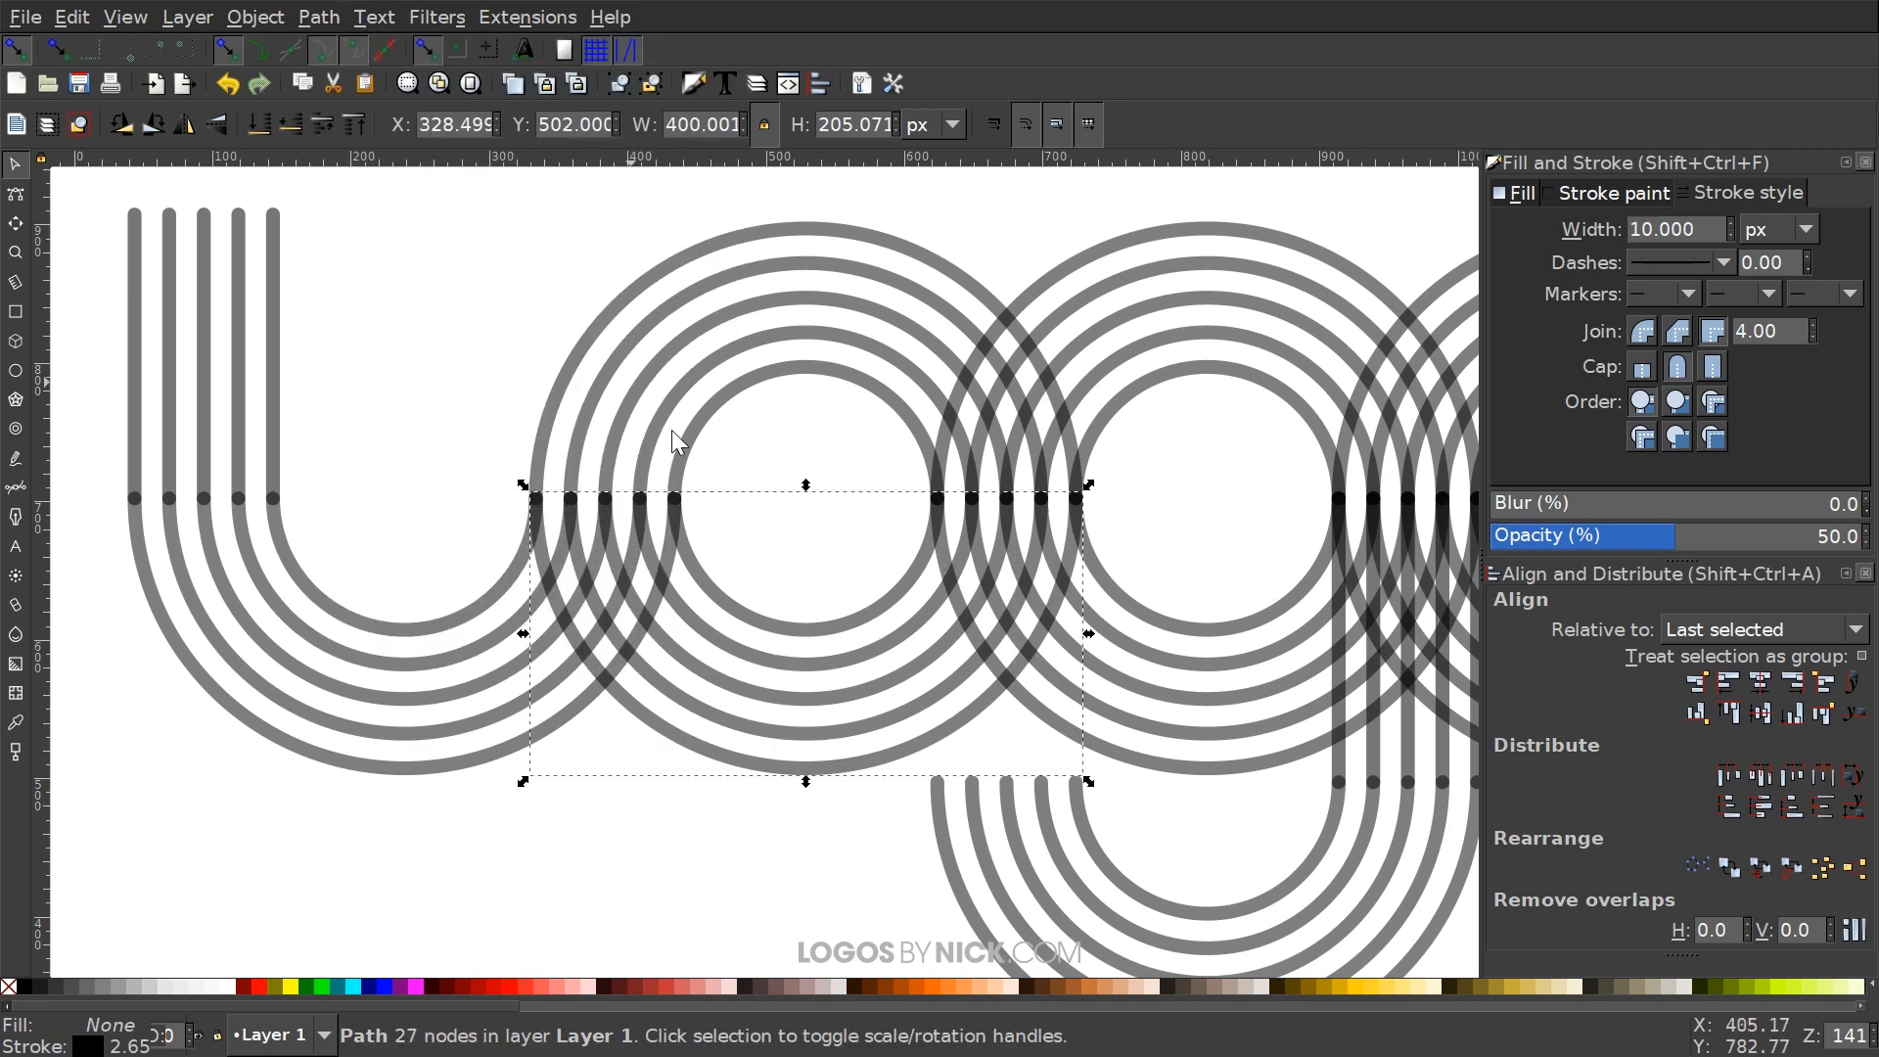
Duplicate the leftmost set's outermost half-ring and use the copy to cut the first ring set's combined lower path with Cut Path
click(551, 736)
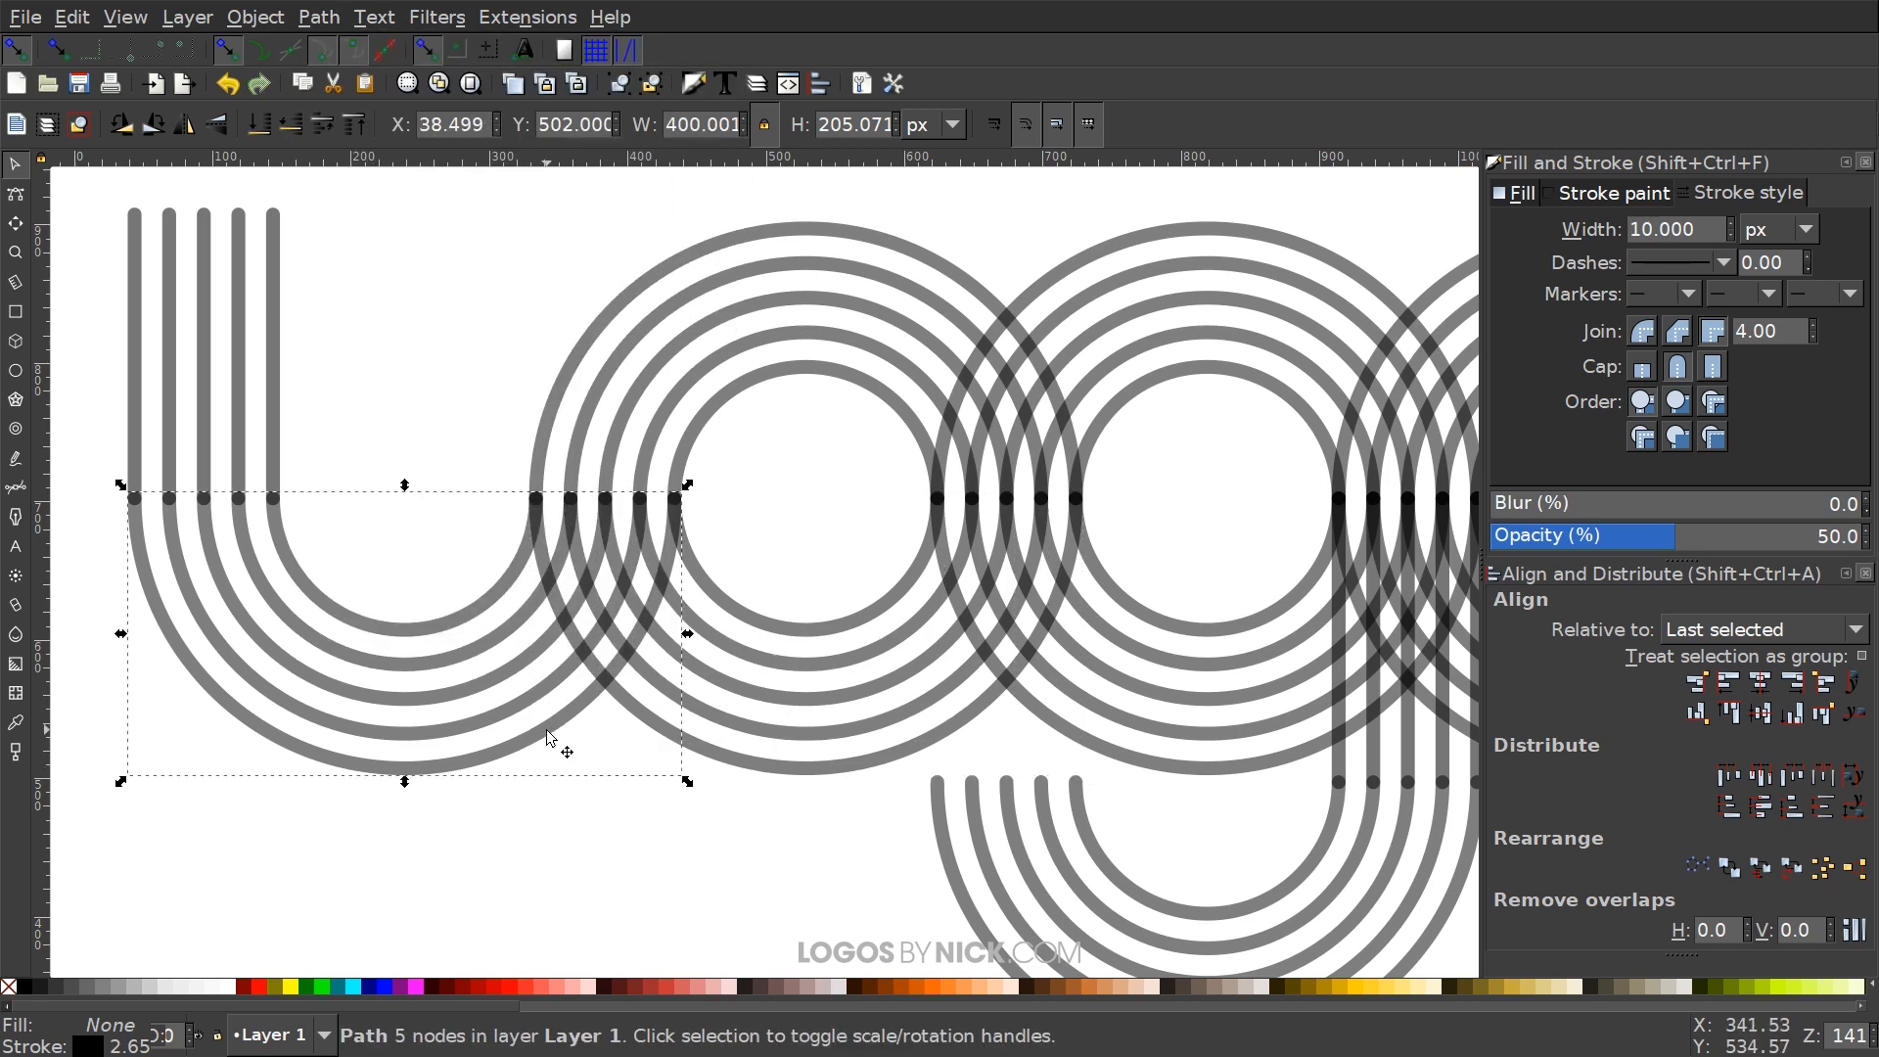
key(ctrl+d)
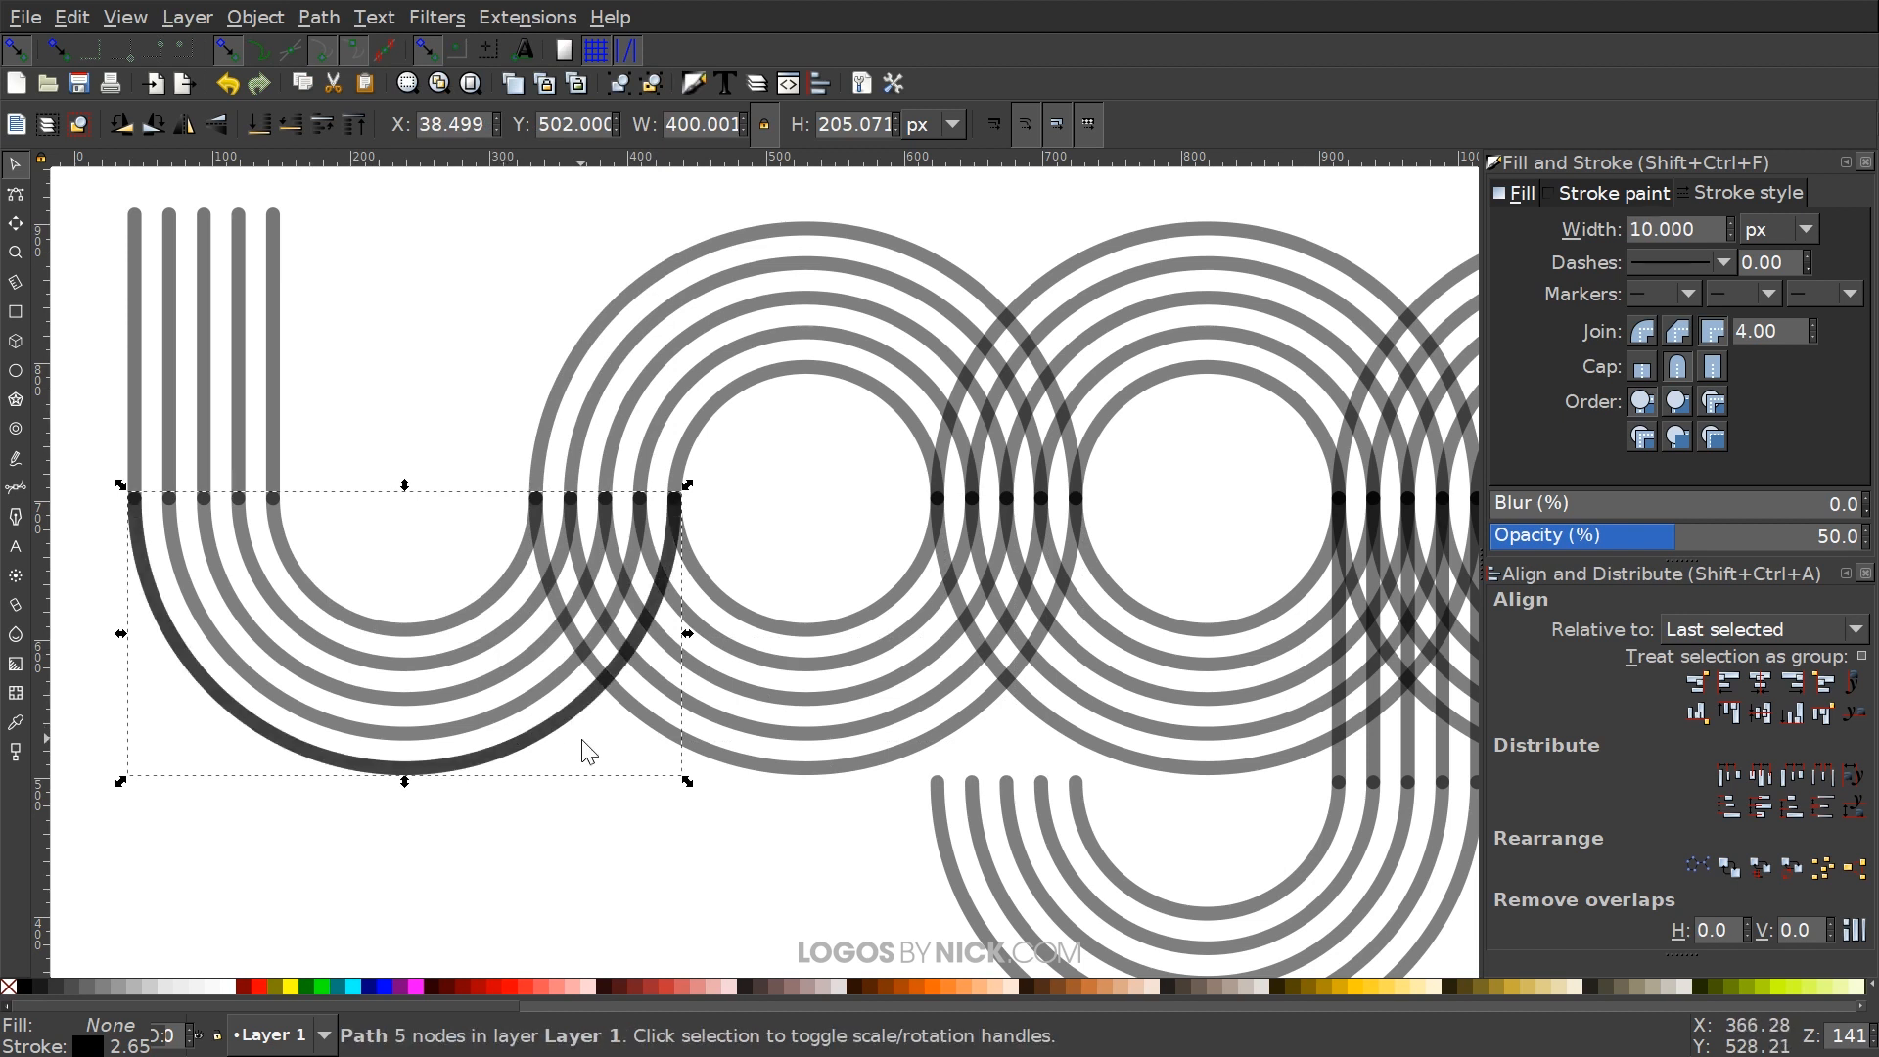
shift+click(795, 627)
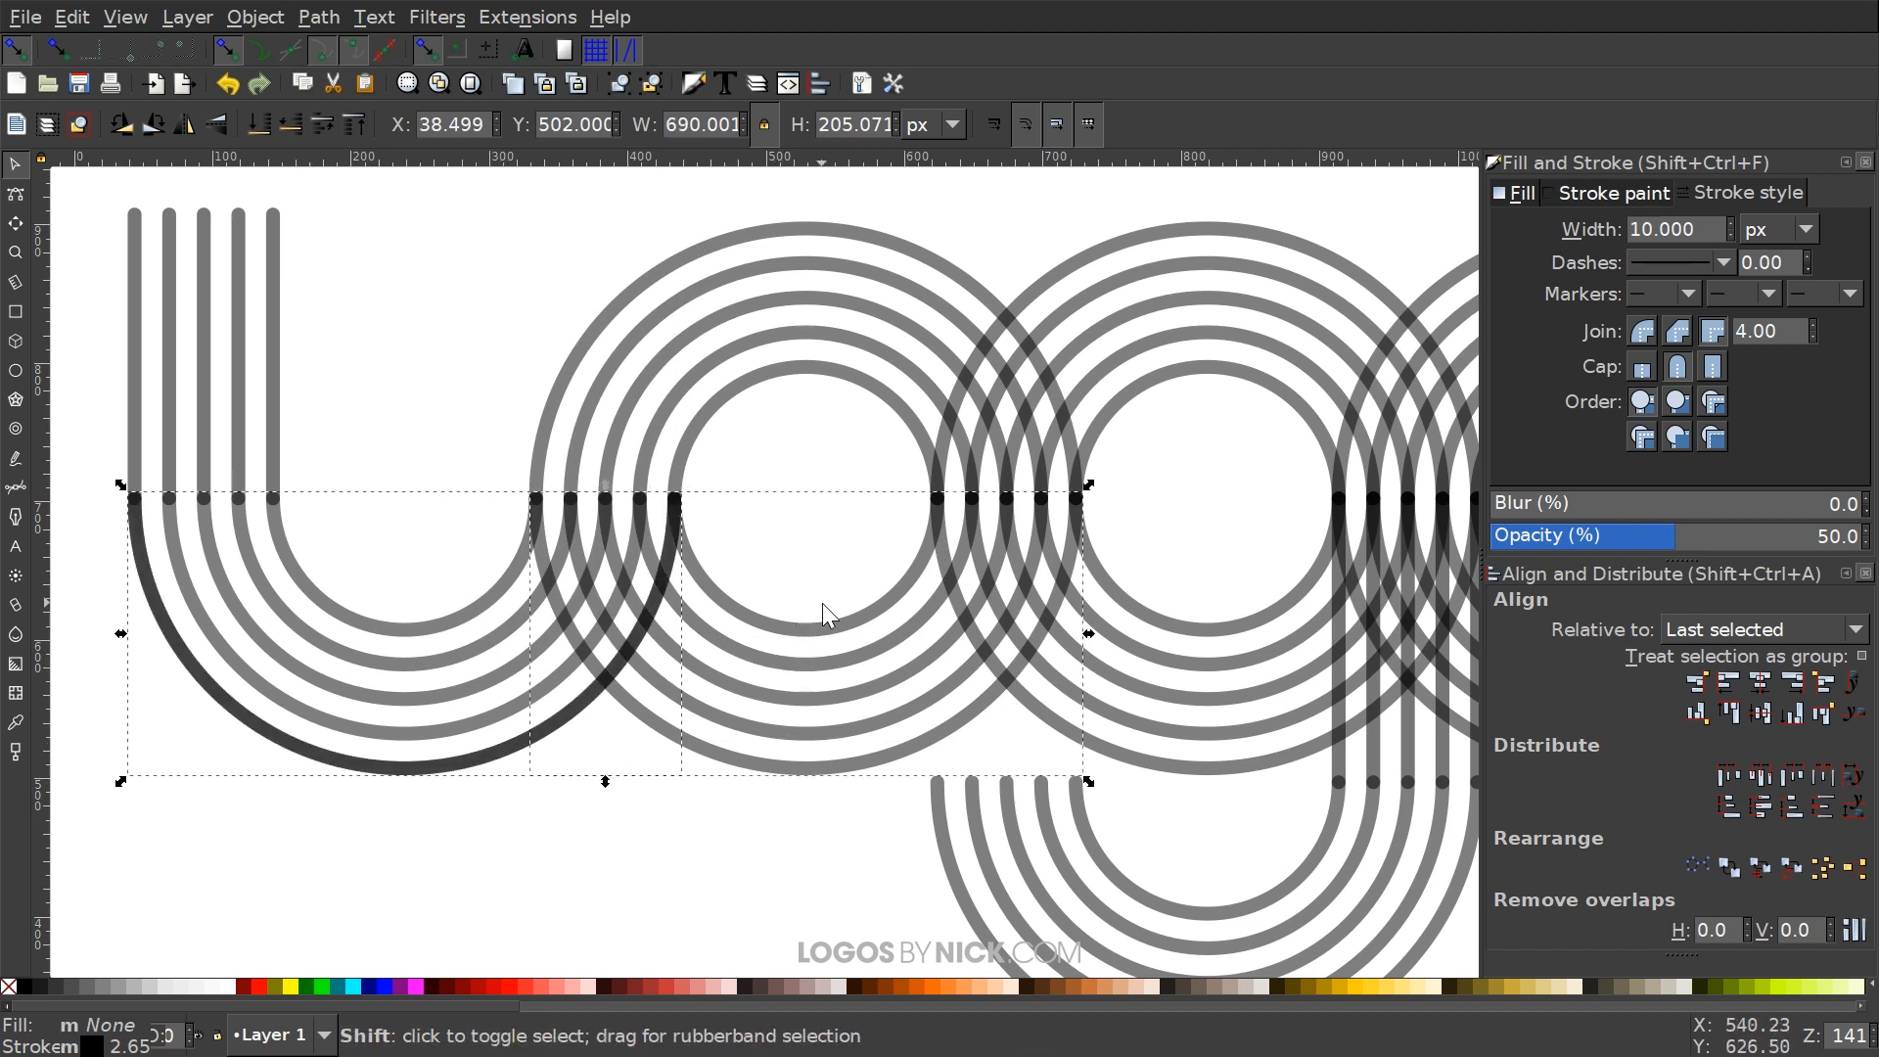
click(320, 17)
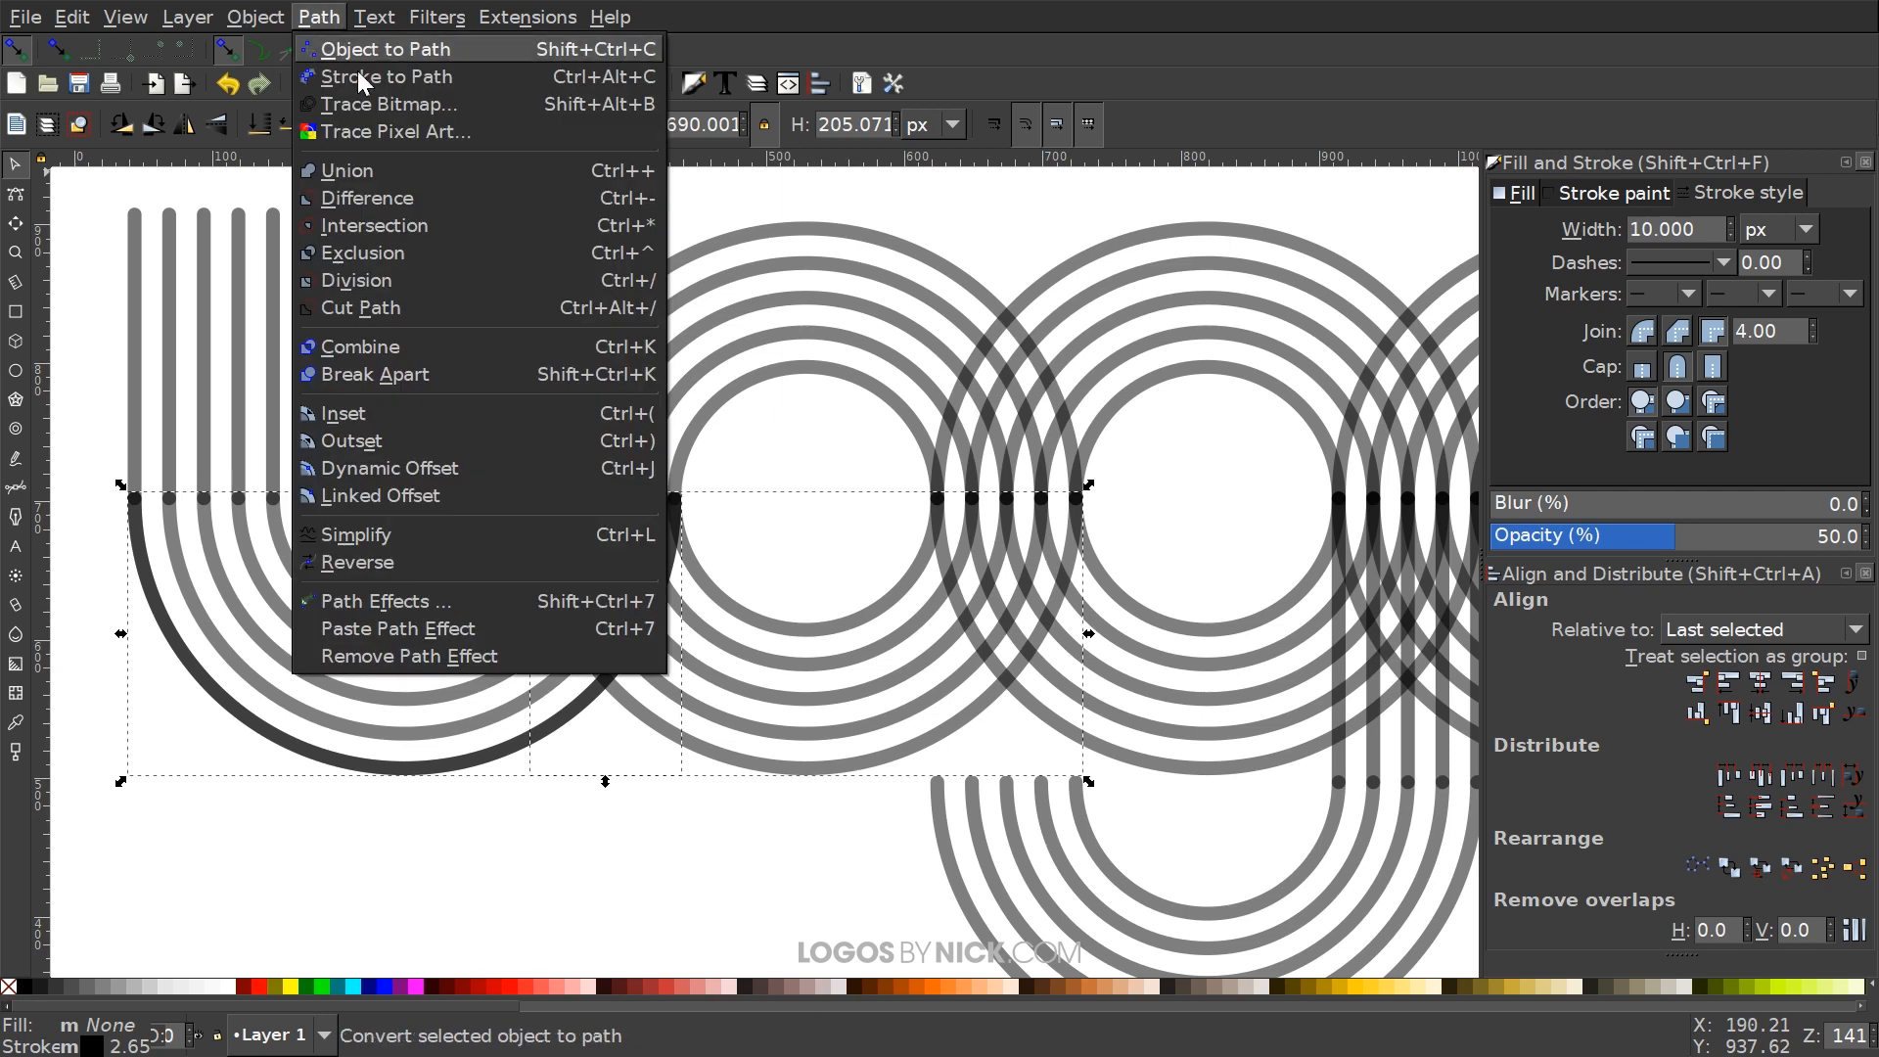
click(396, 304)
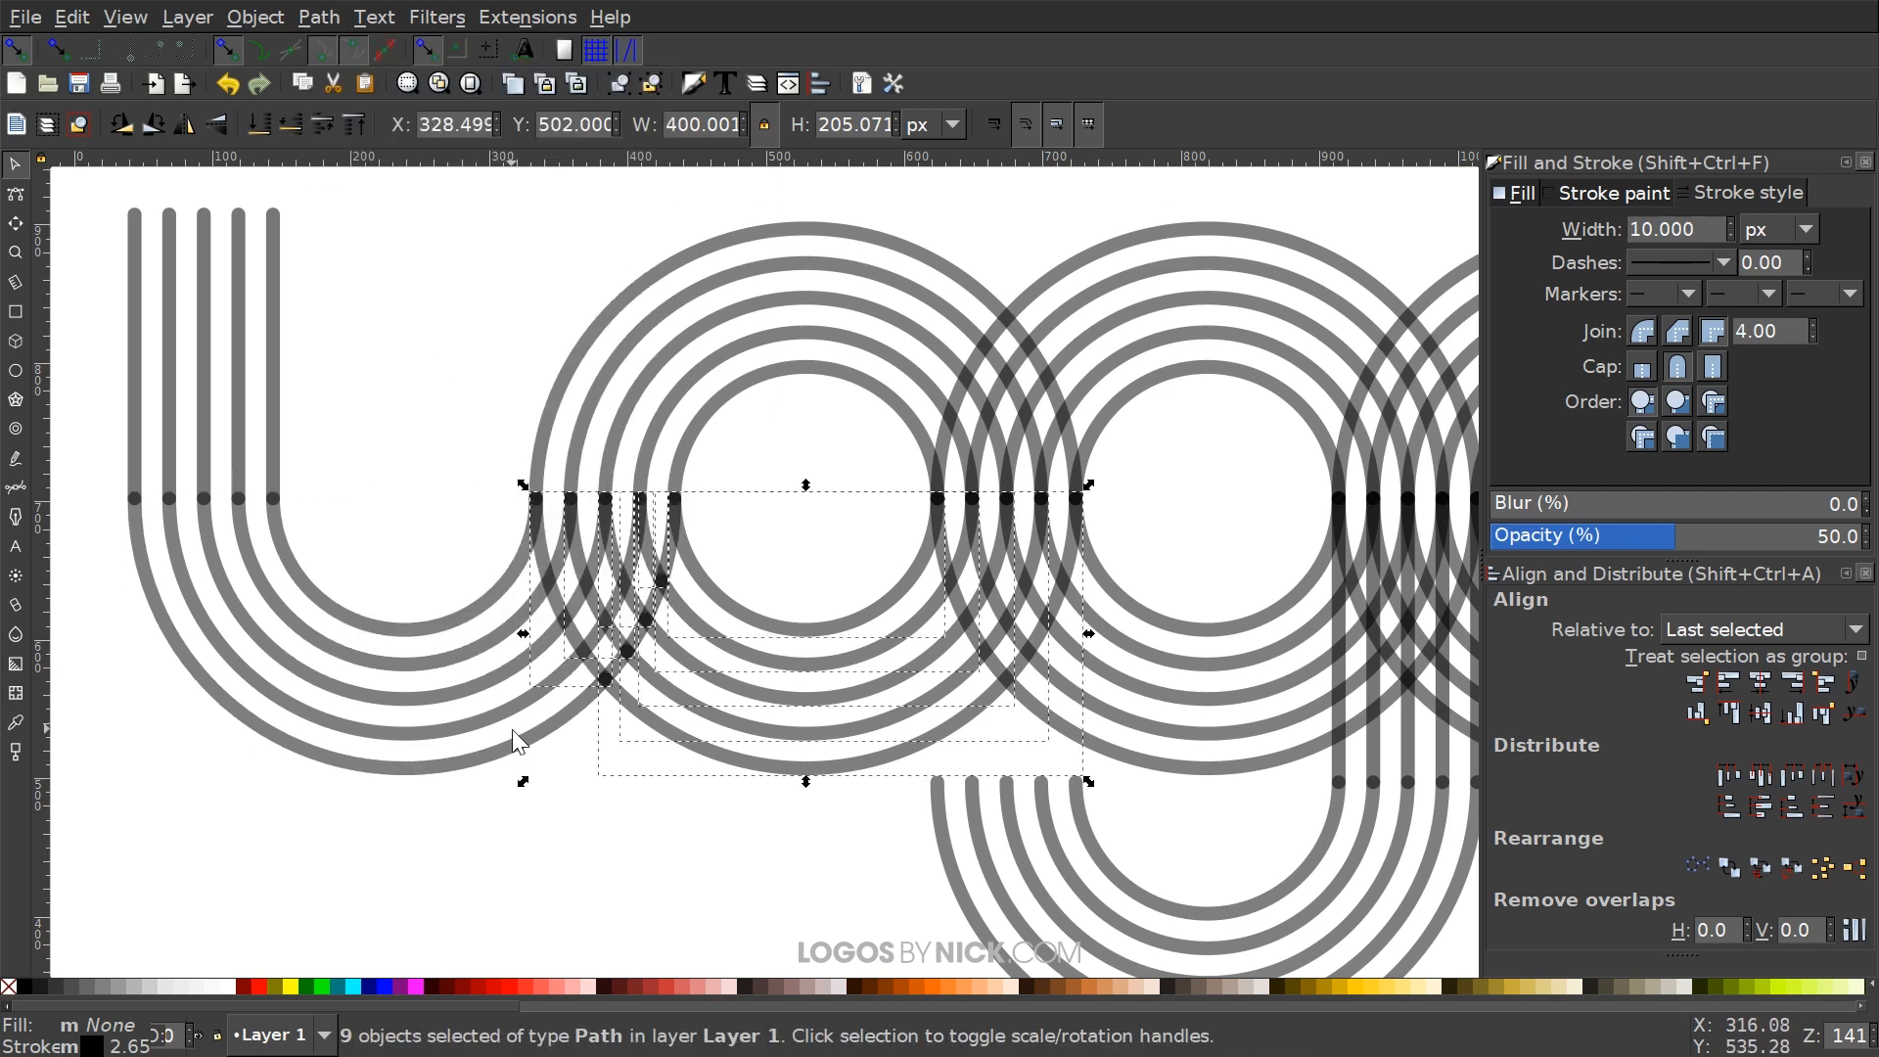
Delete the four cut-off segments where the first ring set's lower half overlaps the leftmost half-rings, keeping its five main arcs
shift+click(852, 637)
shift+click(839, 672)
shift+click(831, 707)
shift+click(823, 734)
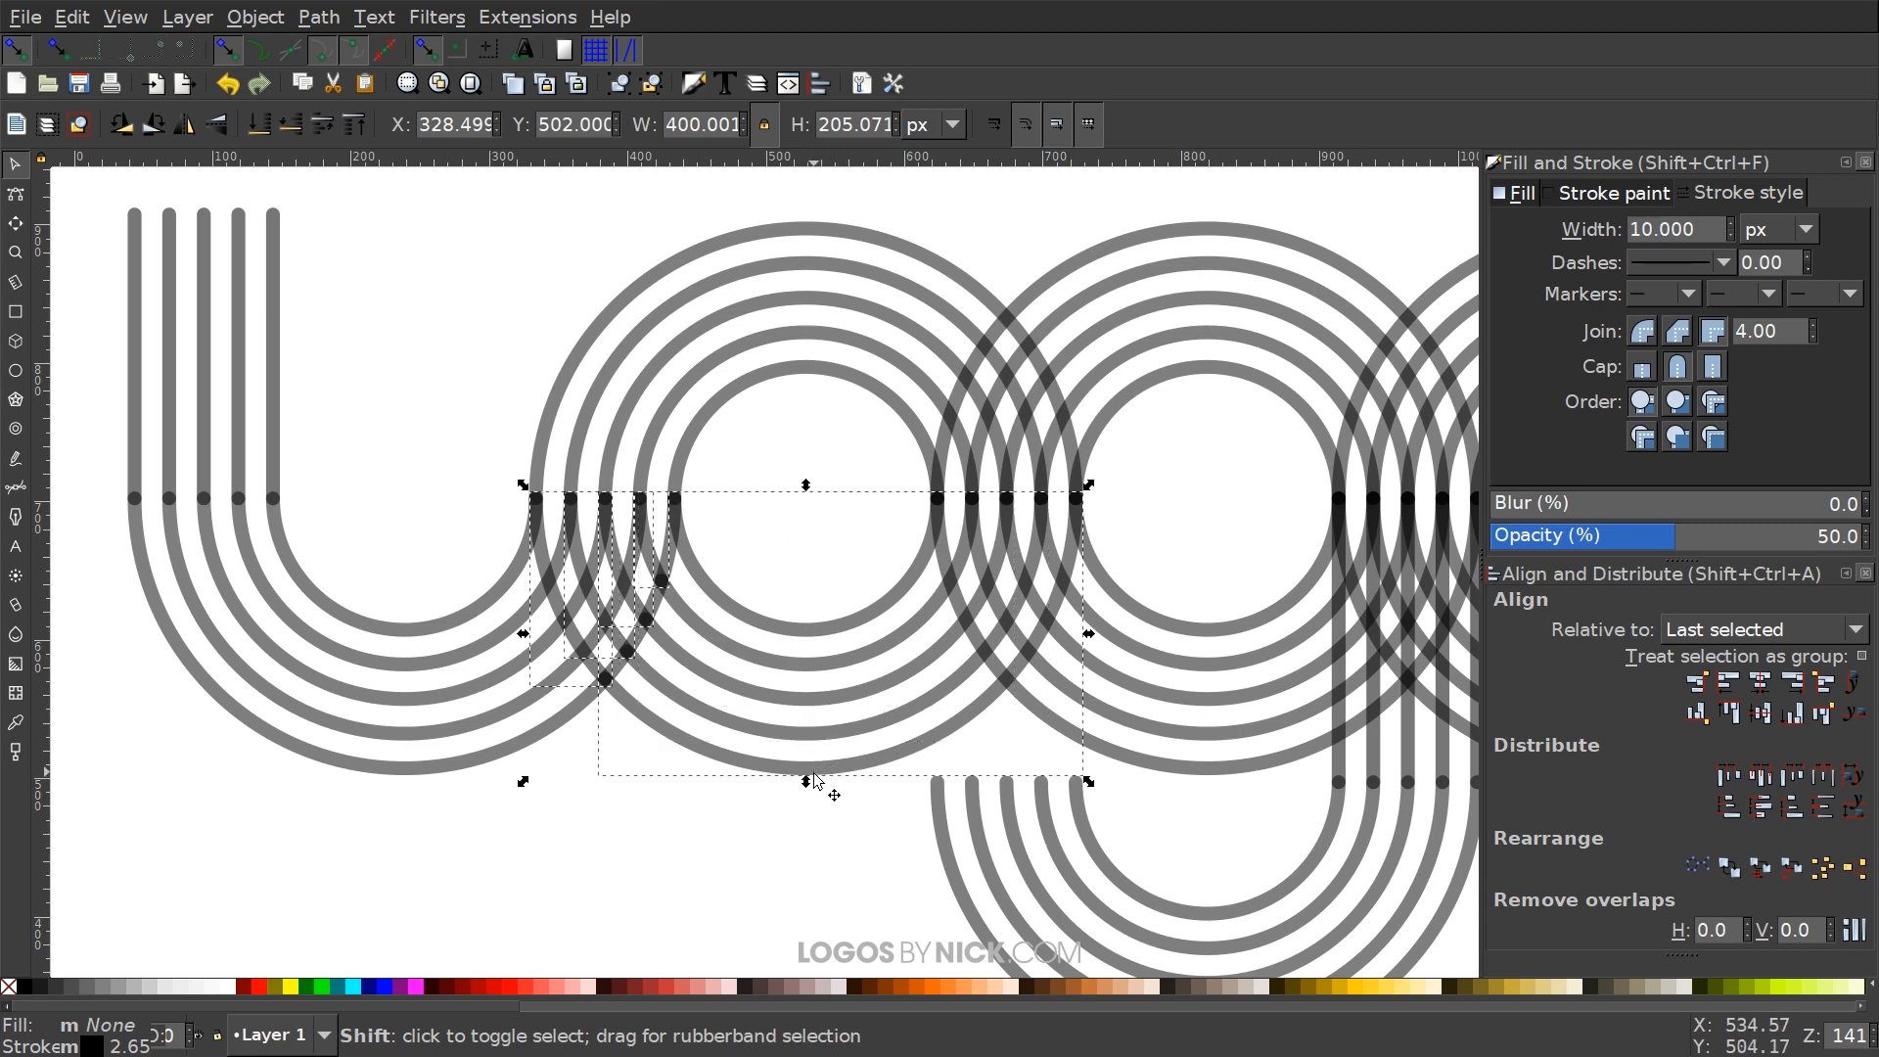
shift+click(816, 769)
key(Delete)
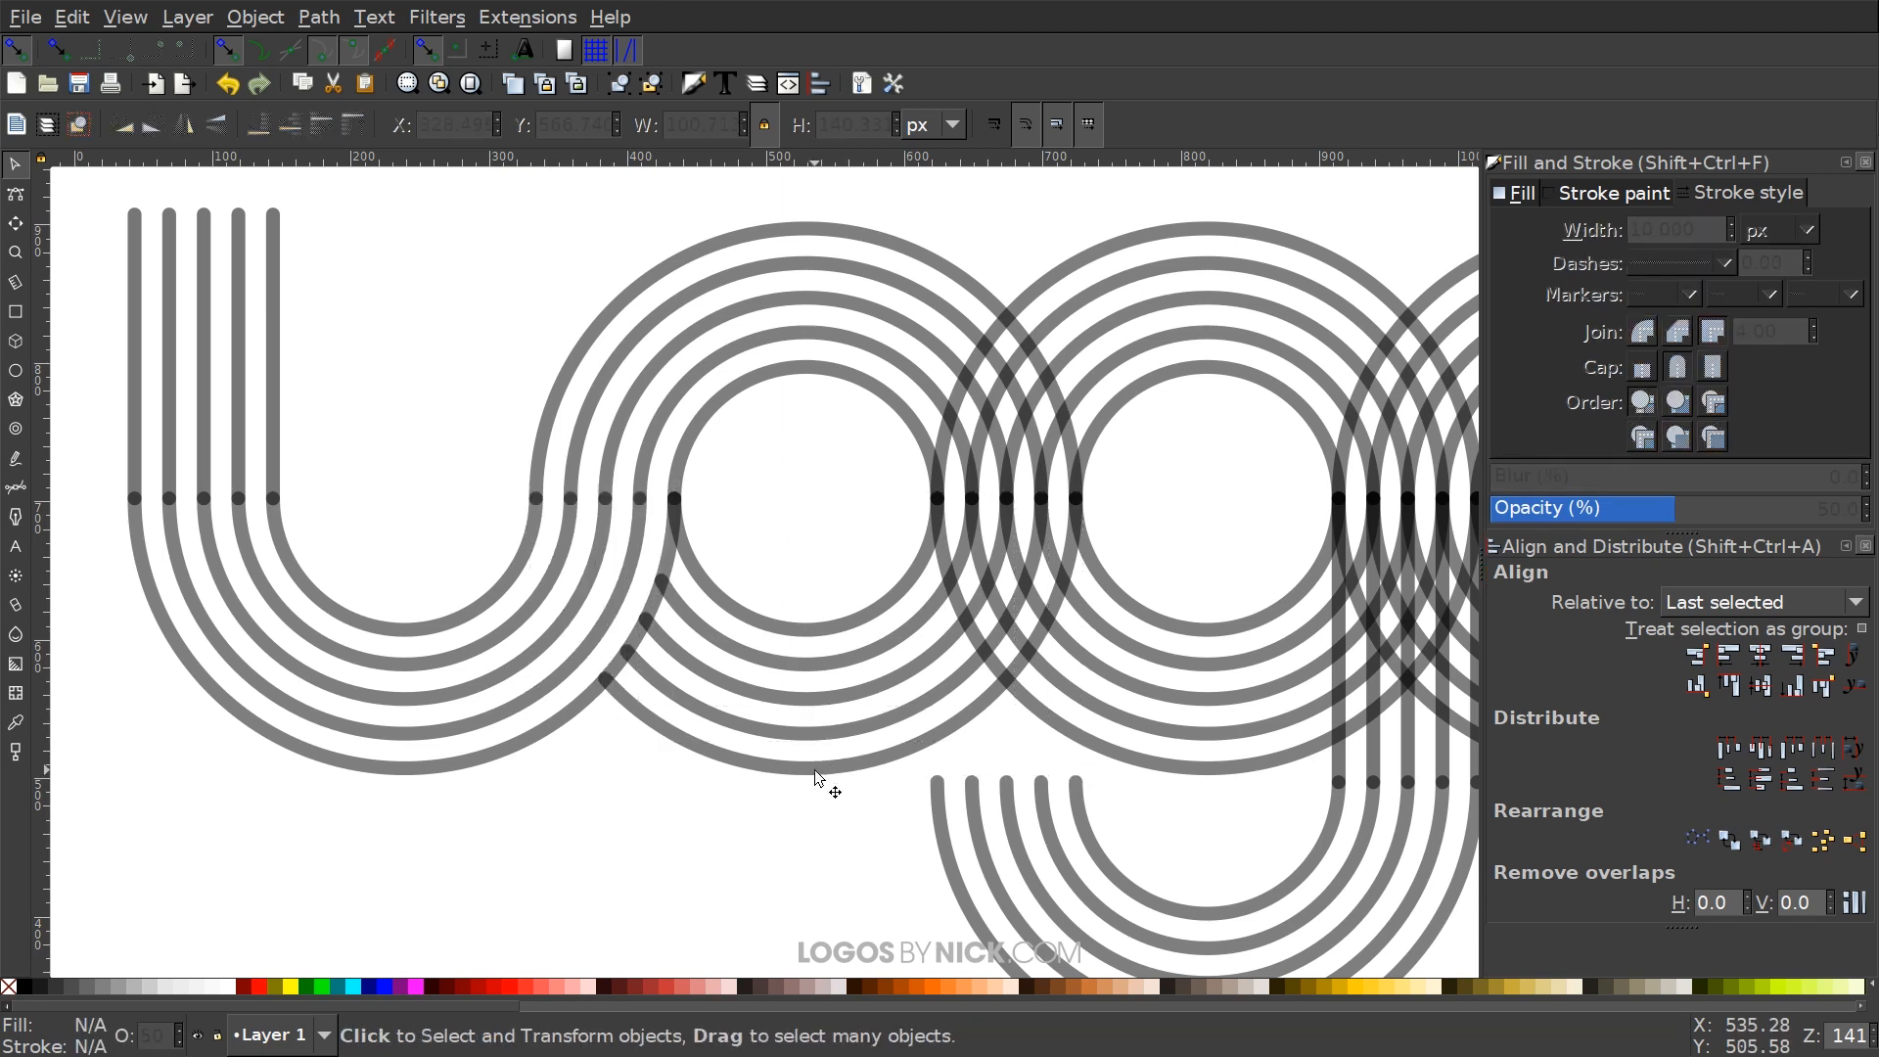
Select the middle ring set's five lower half-rings and combine them into one path
drag(875, 655, 855, 701)
scroll(856, 702, down, 2)
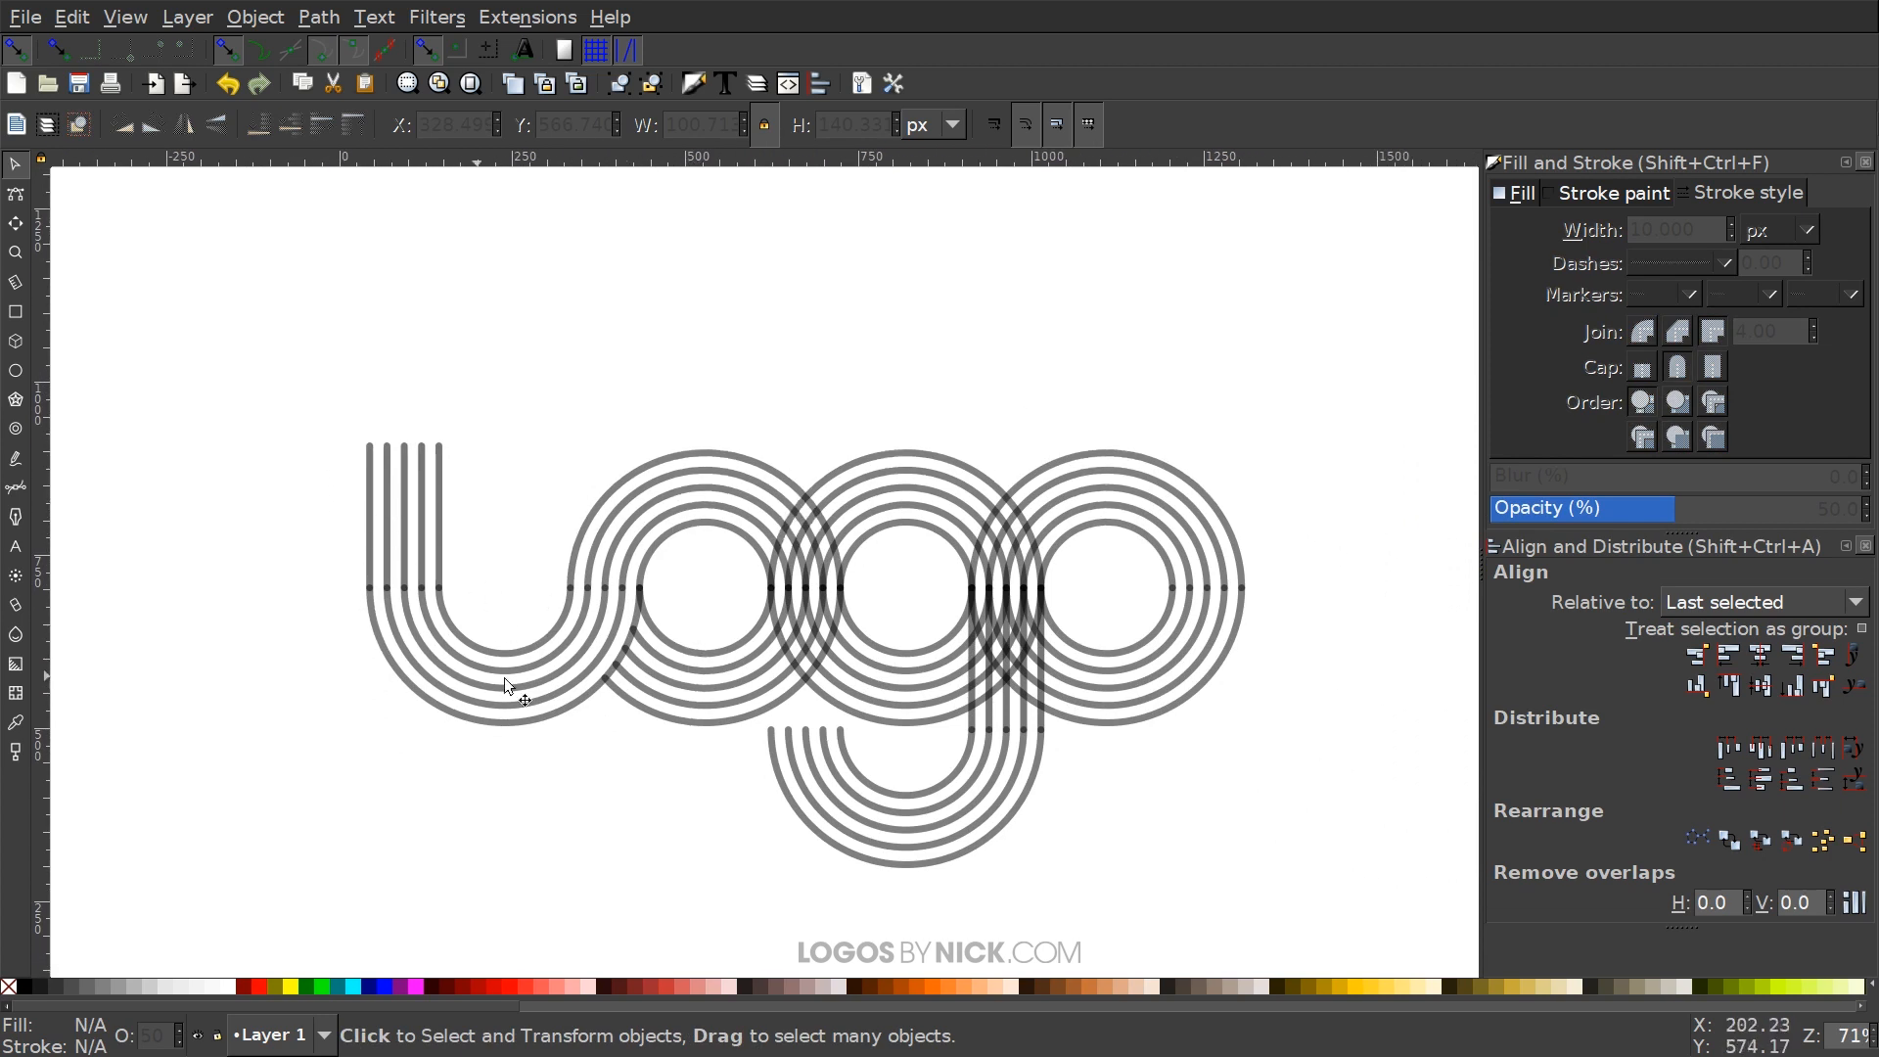
drag(589, 657, 556, 558)
scroll(568, 631, down, 1)
scroll(624, 553, up, 1)
scroll(626, 565, up, 1)
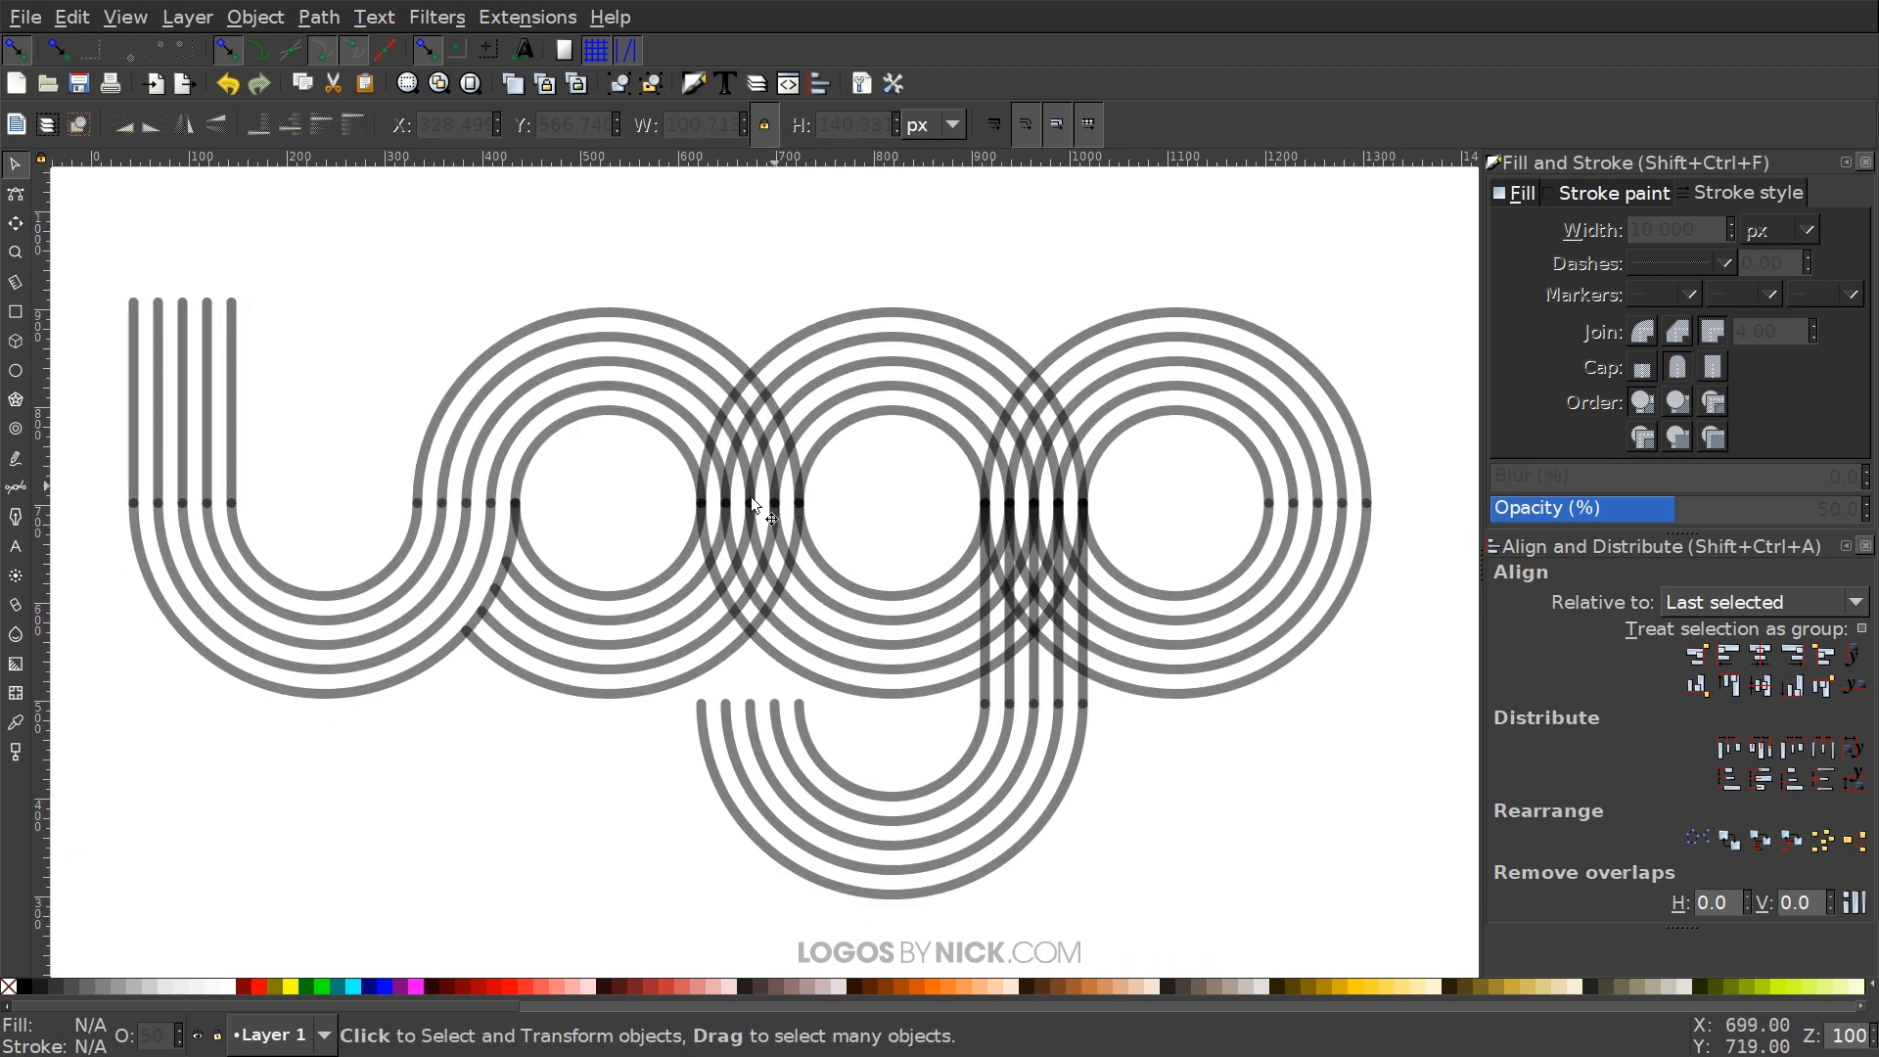
drag(807, 464, 760, 456)
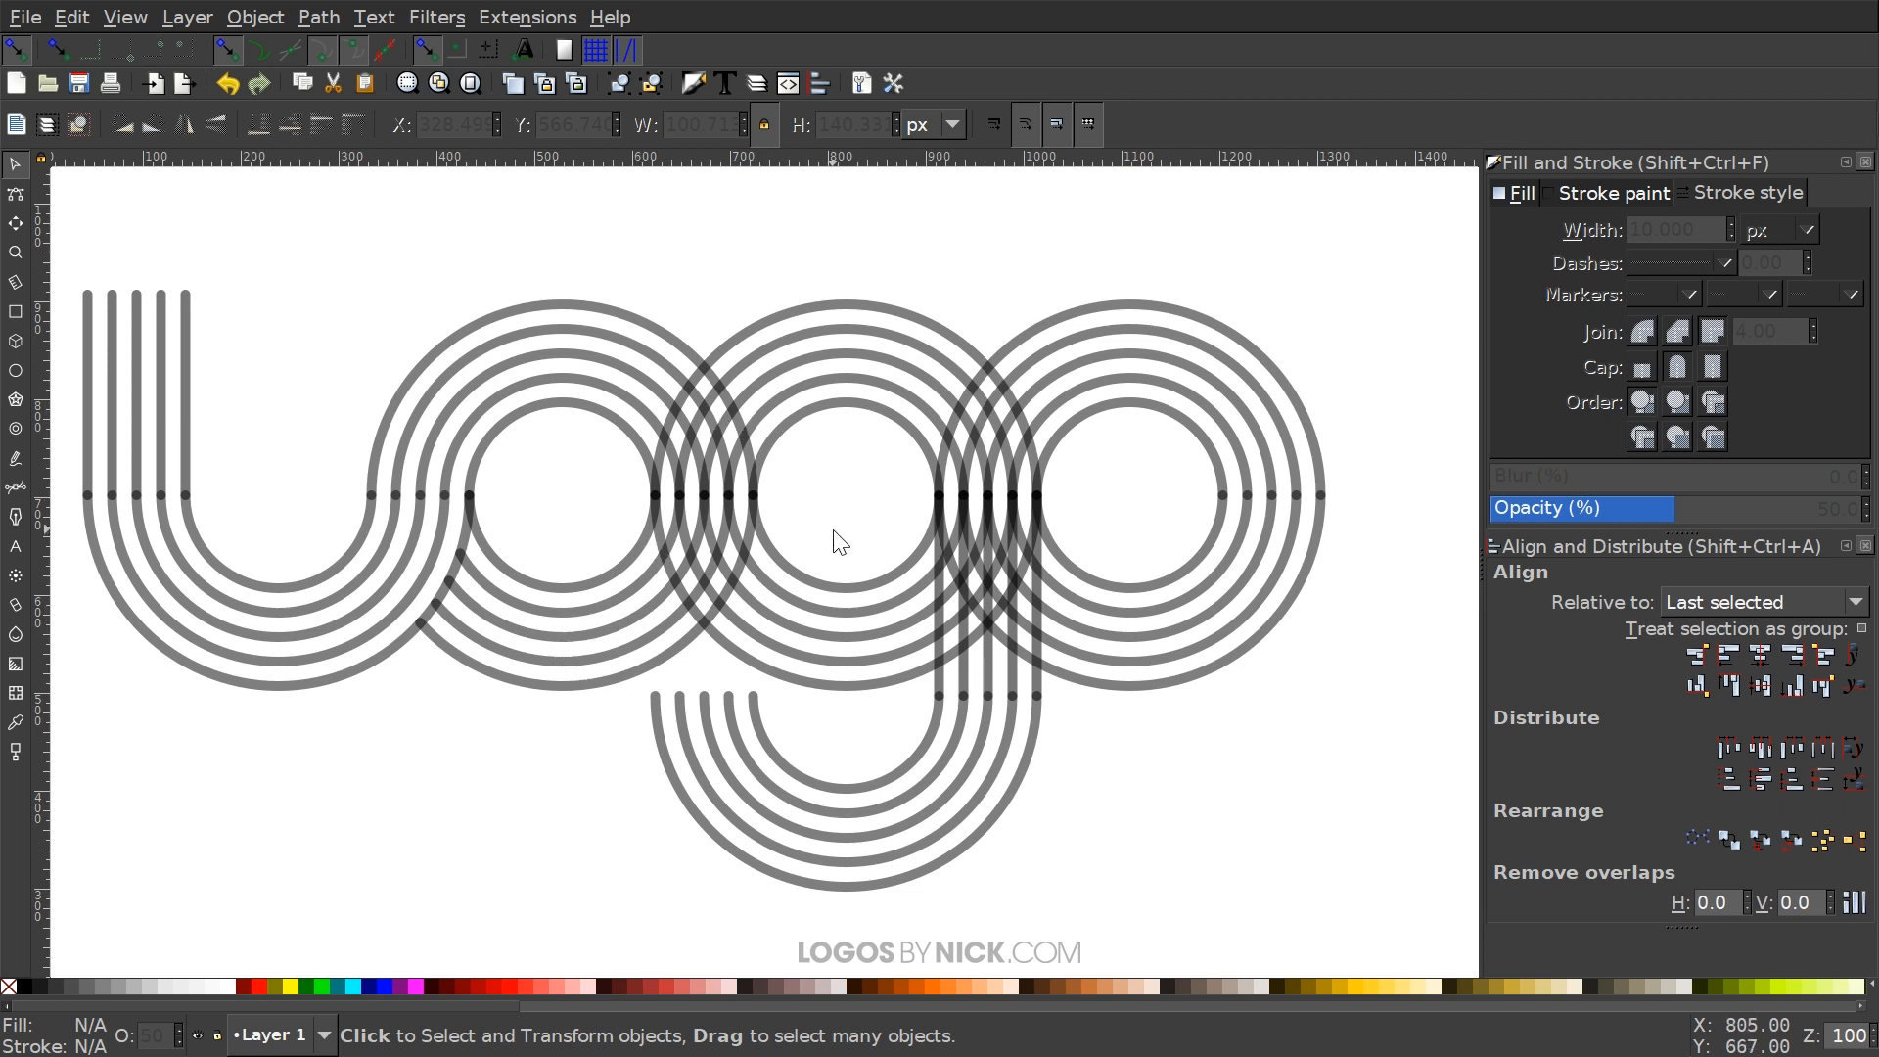
mouse_move(832, 533)
mouse_down()
mouse_move(862, 534)
mouse_move(877, 707)
mouse_up()
click(324, 20)
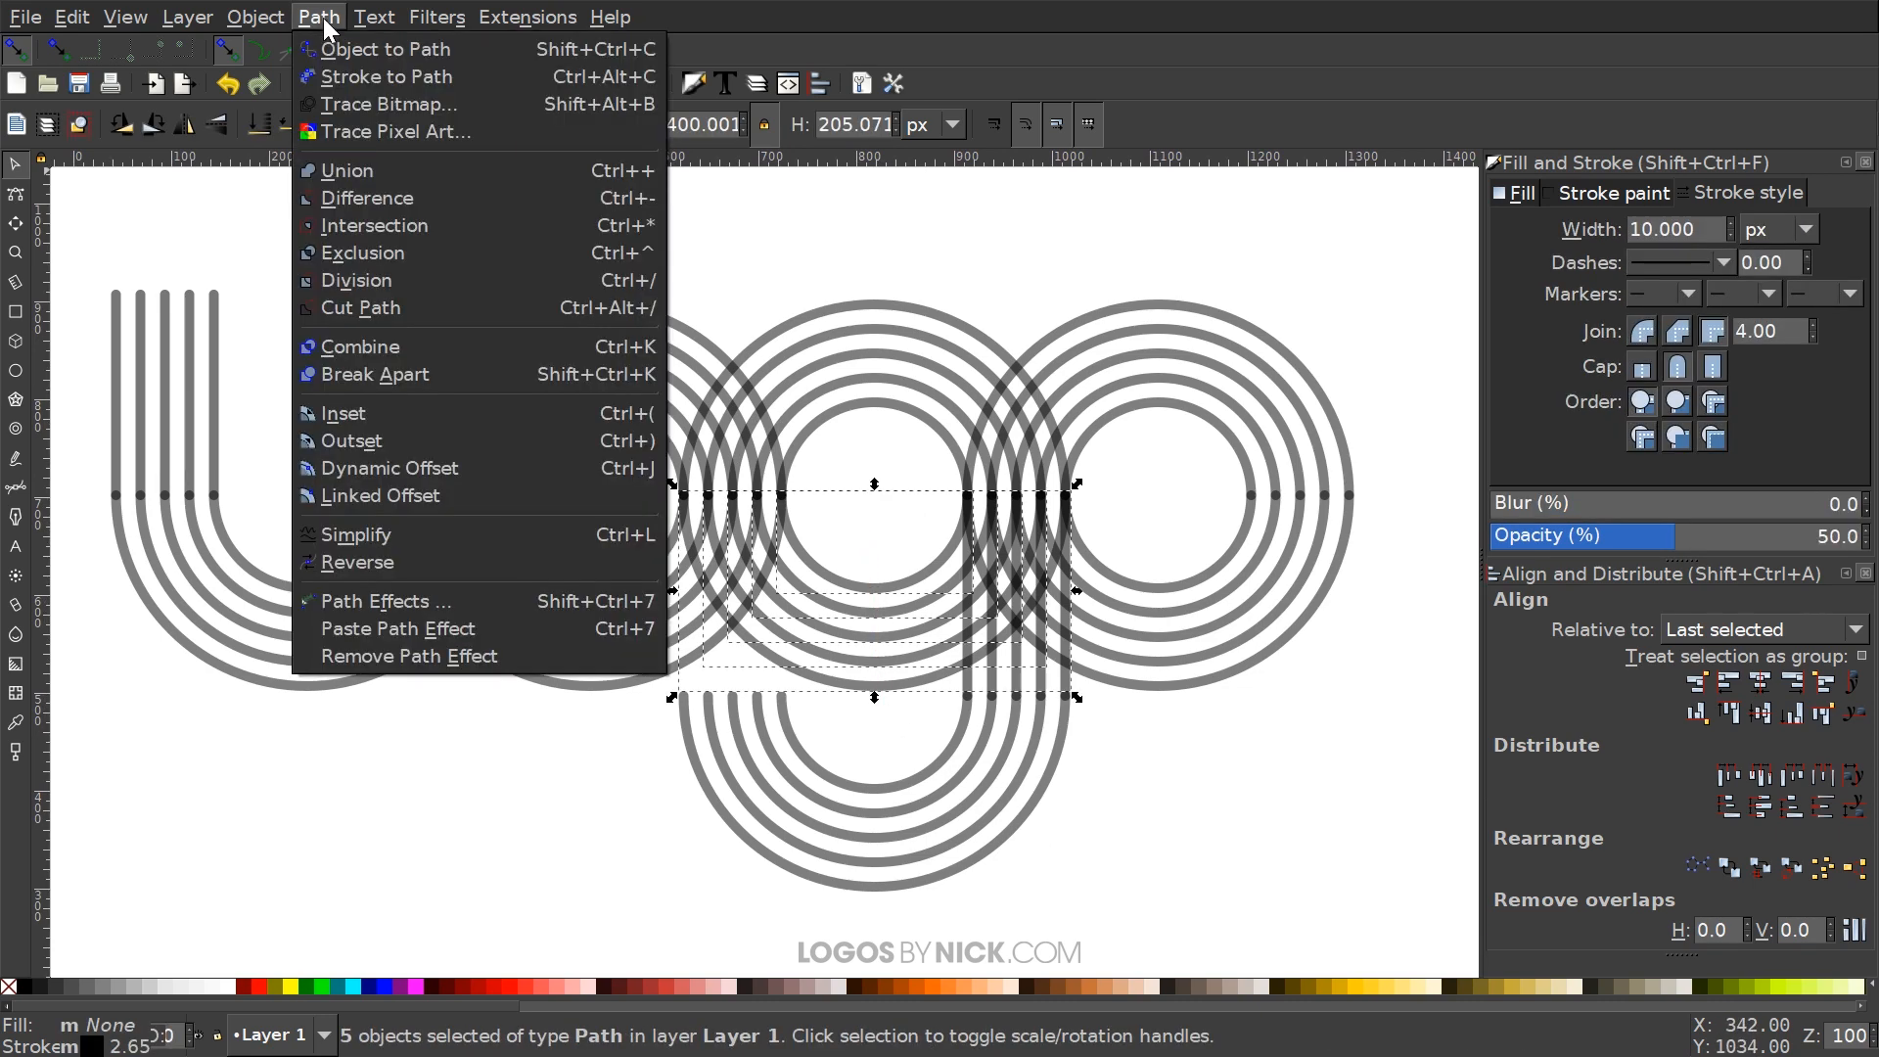
click(403, 343)
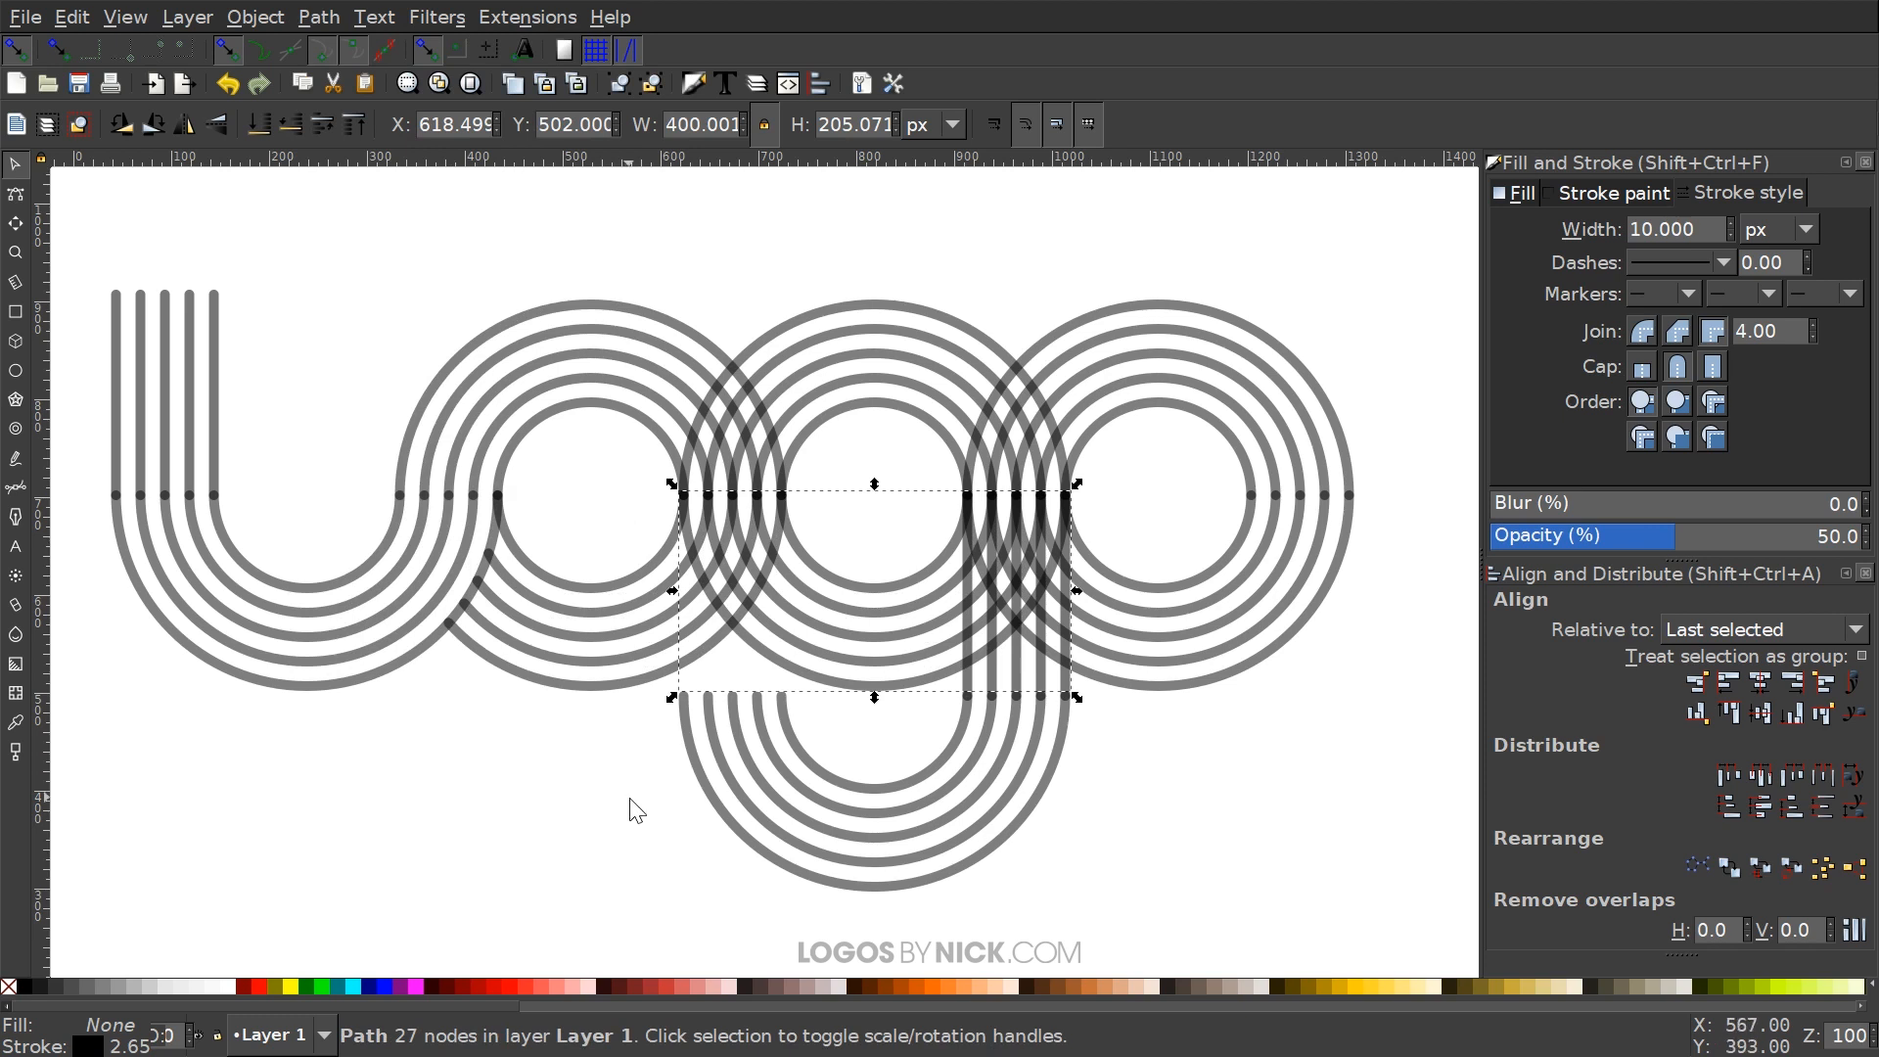
Duplicate the first ring set's outermost lower arc and use the copy to cut the middle set's combined lower path with Cut Path
click(622, 693)
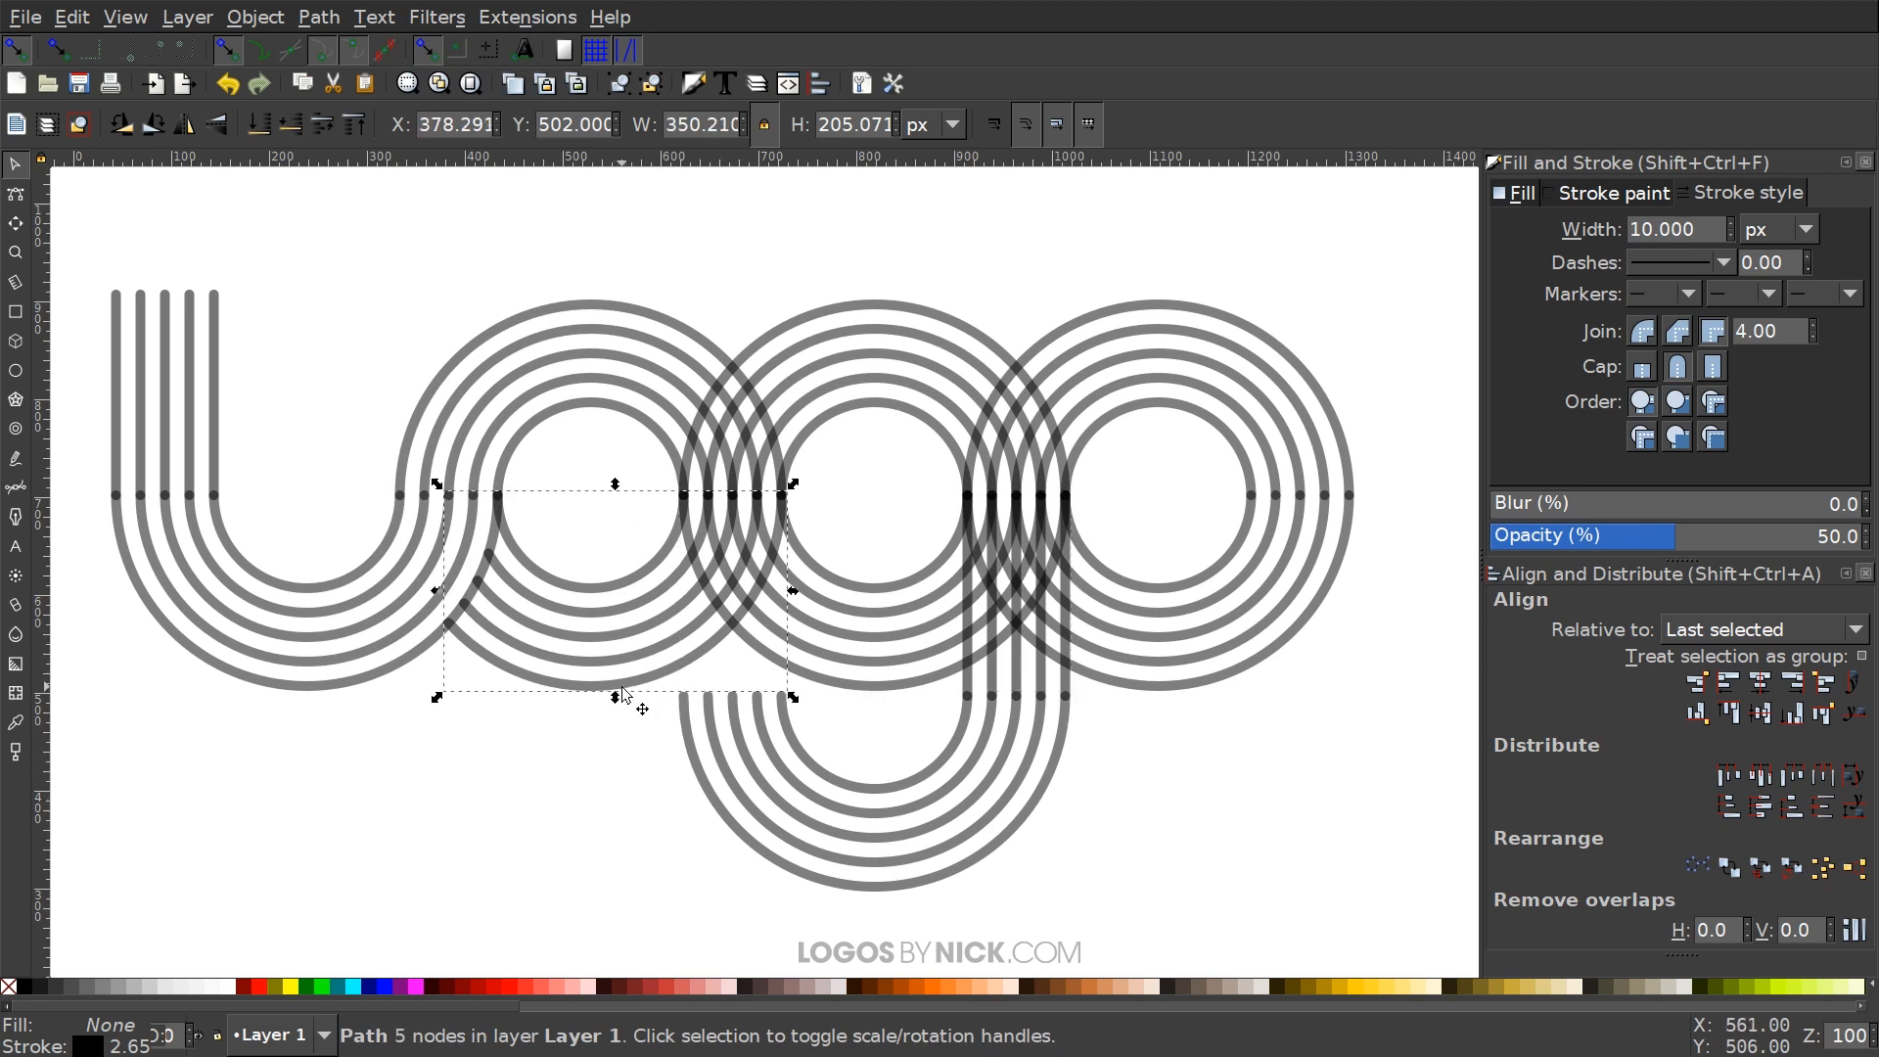
key(ctrl+d)
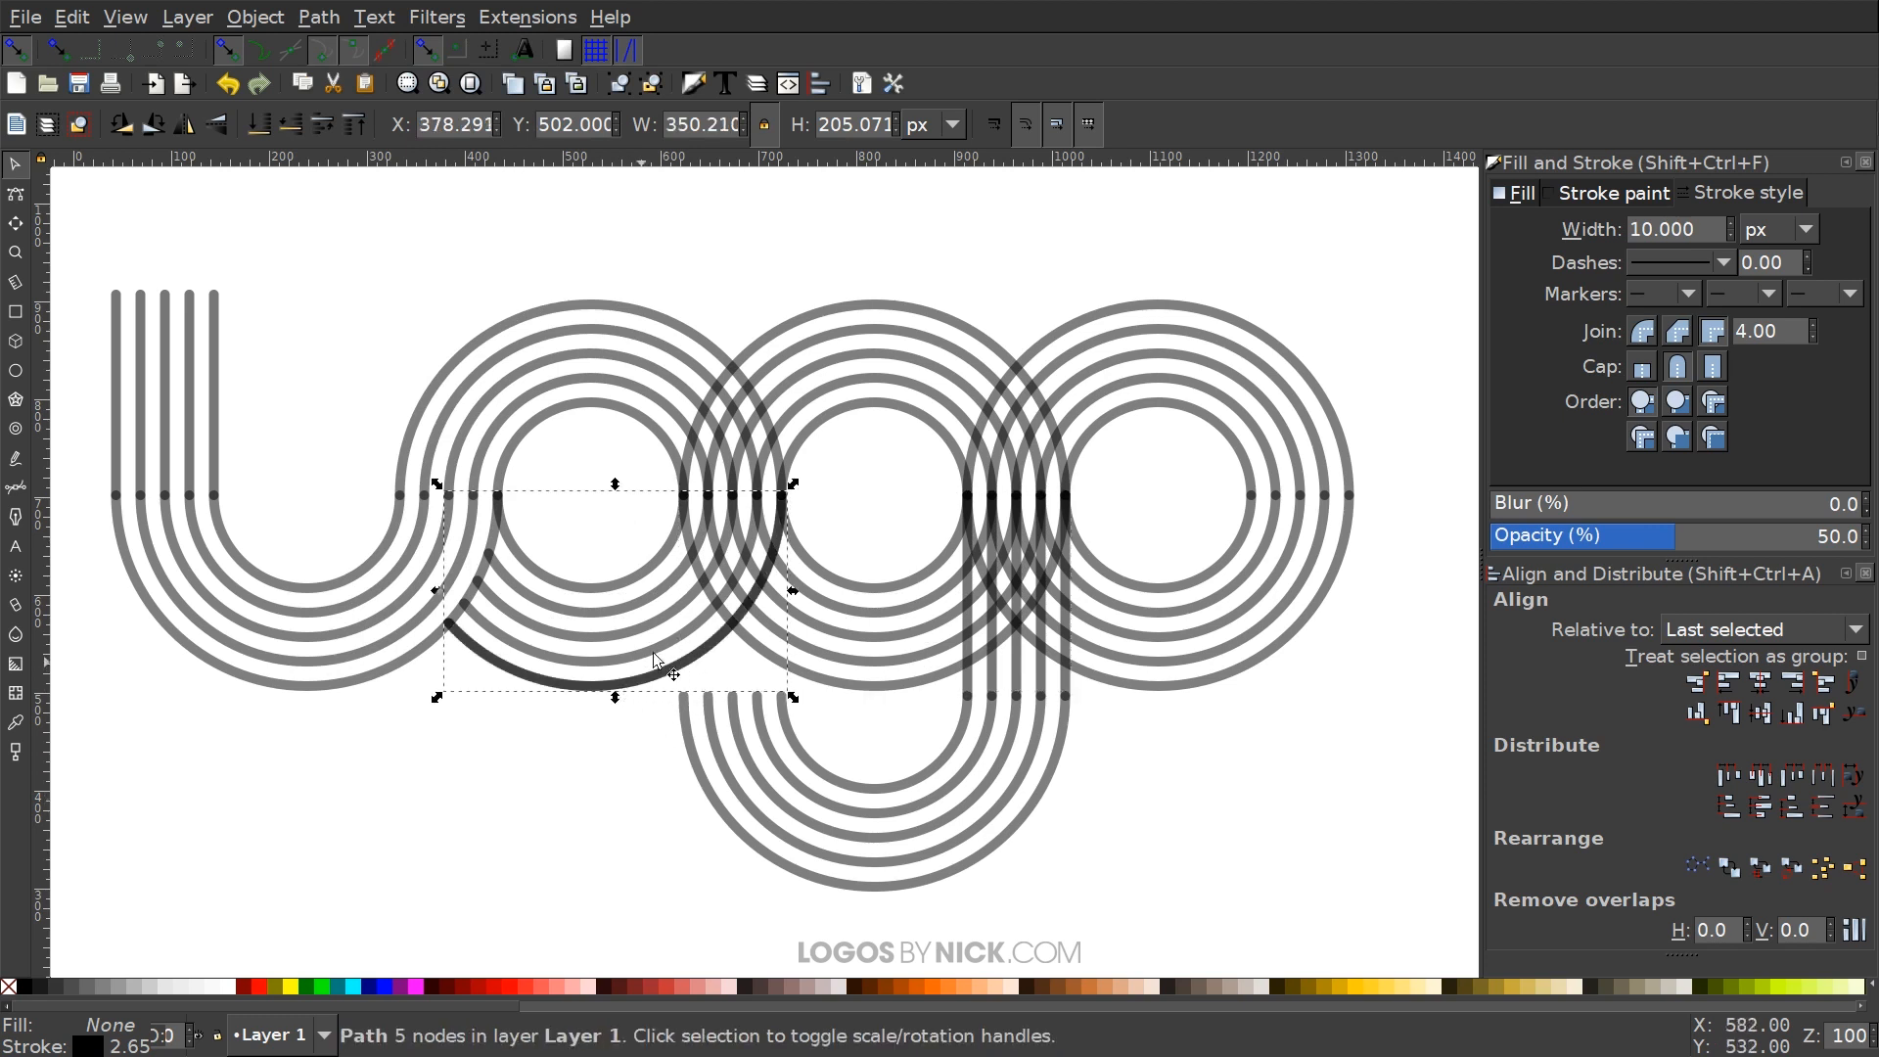
shift+click(873, 584)
click(319, 17)
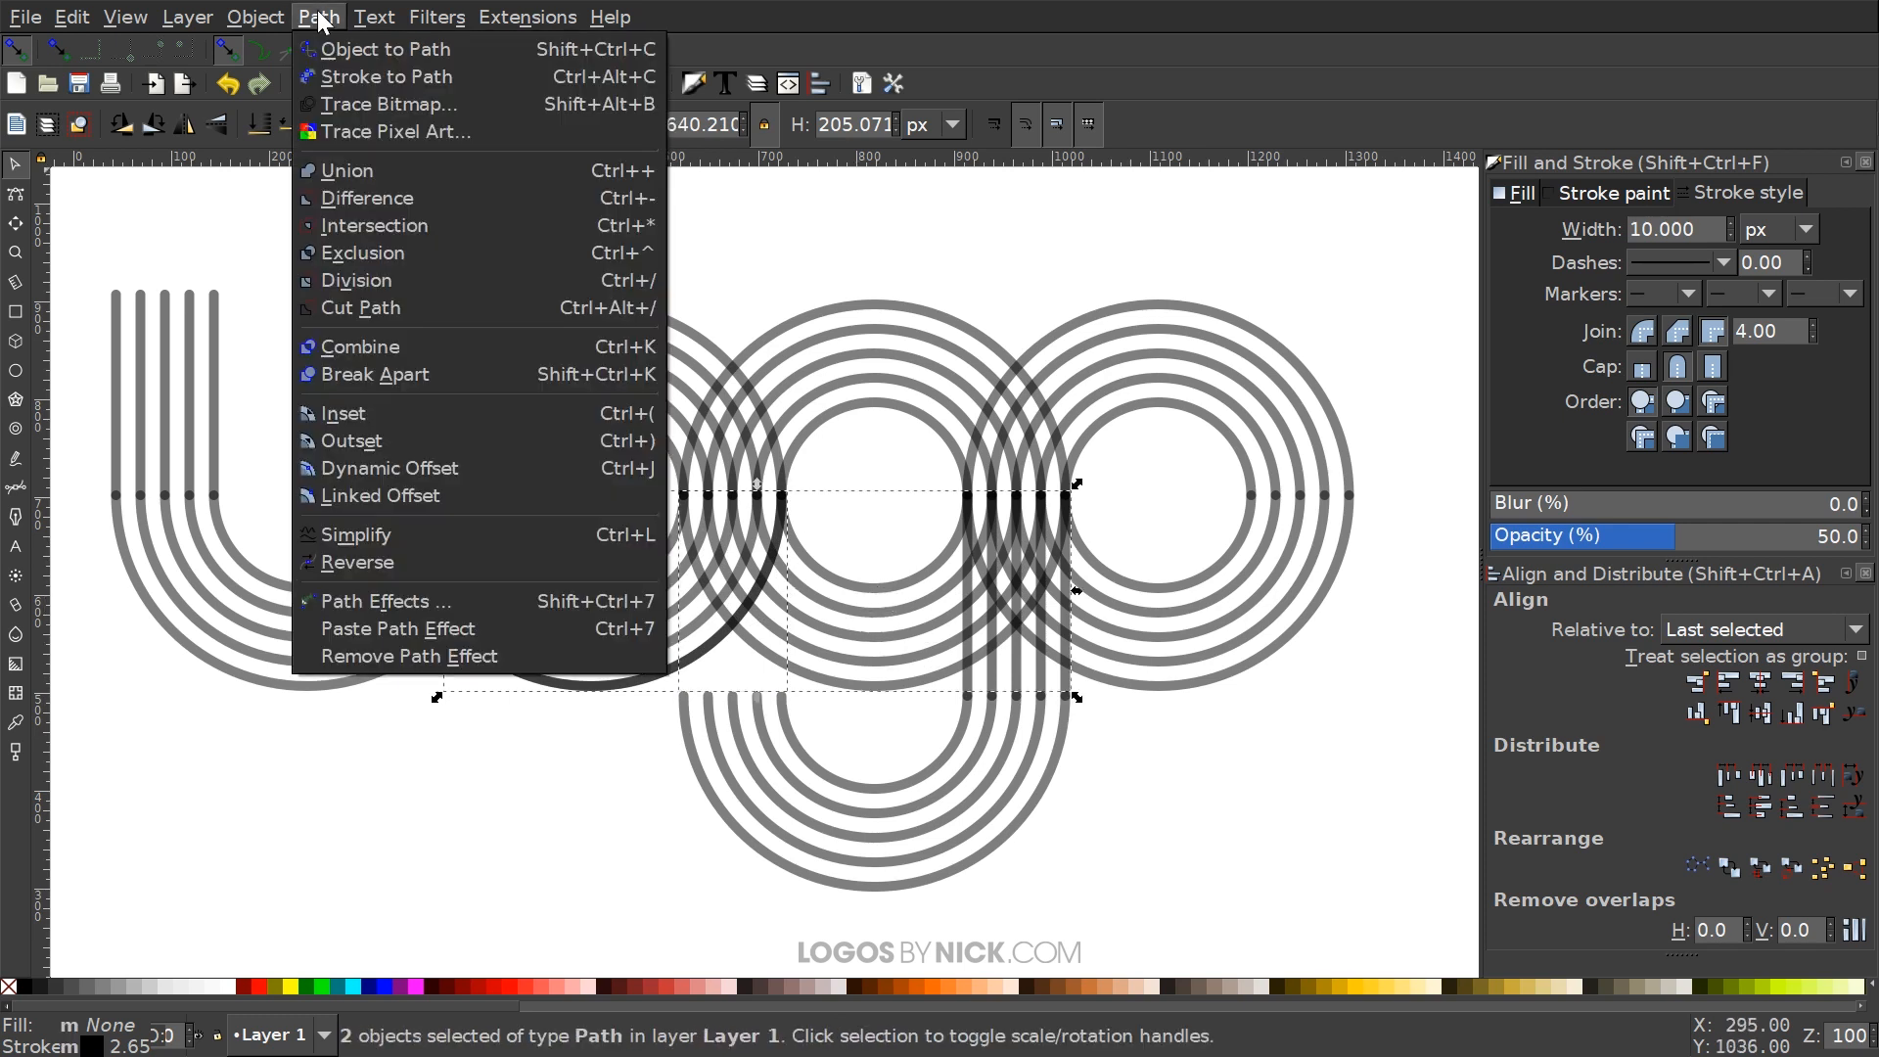
click(355, 308)
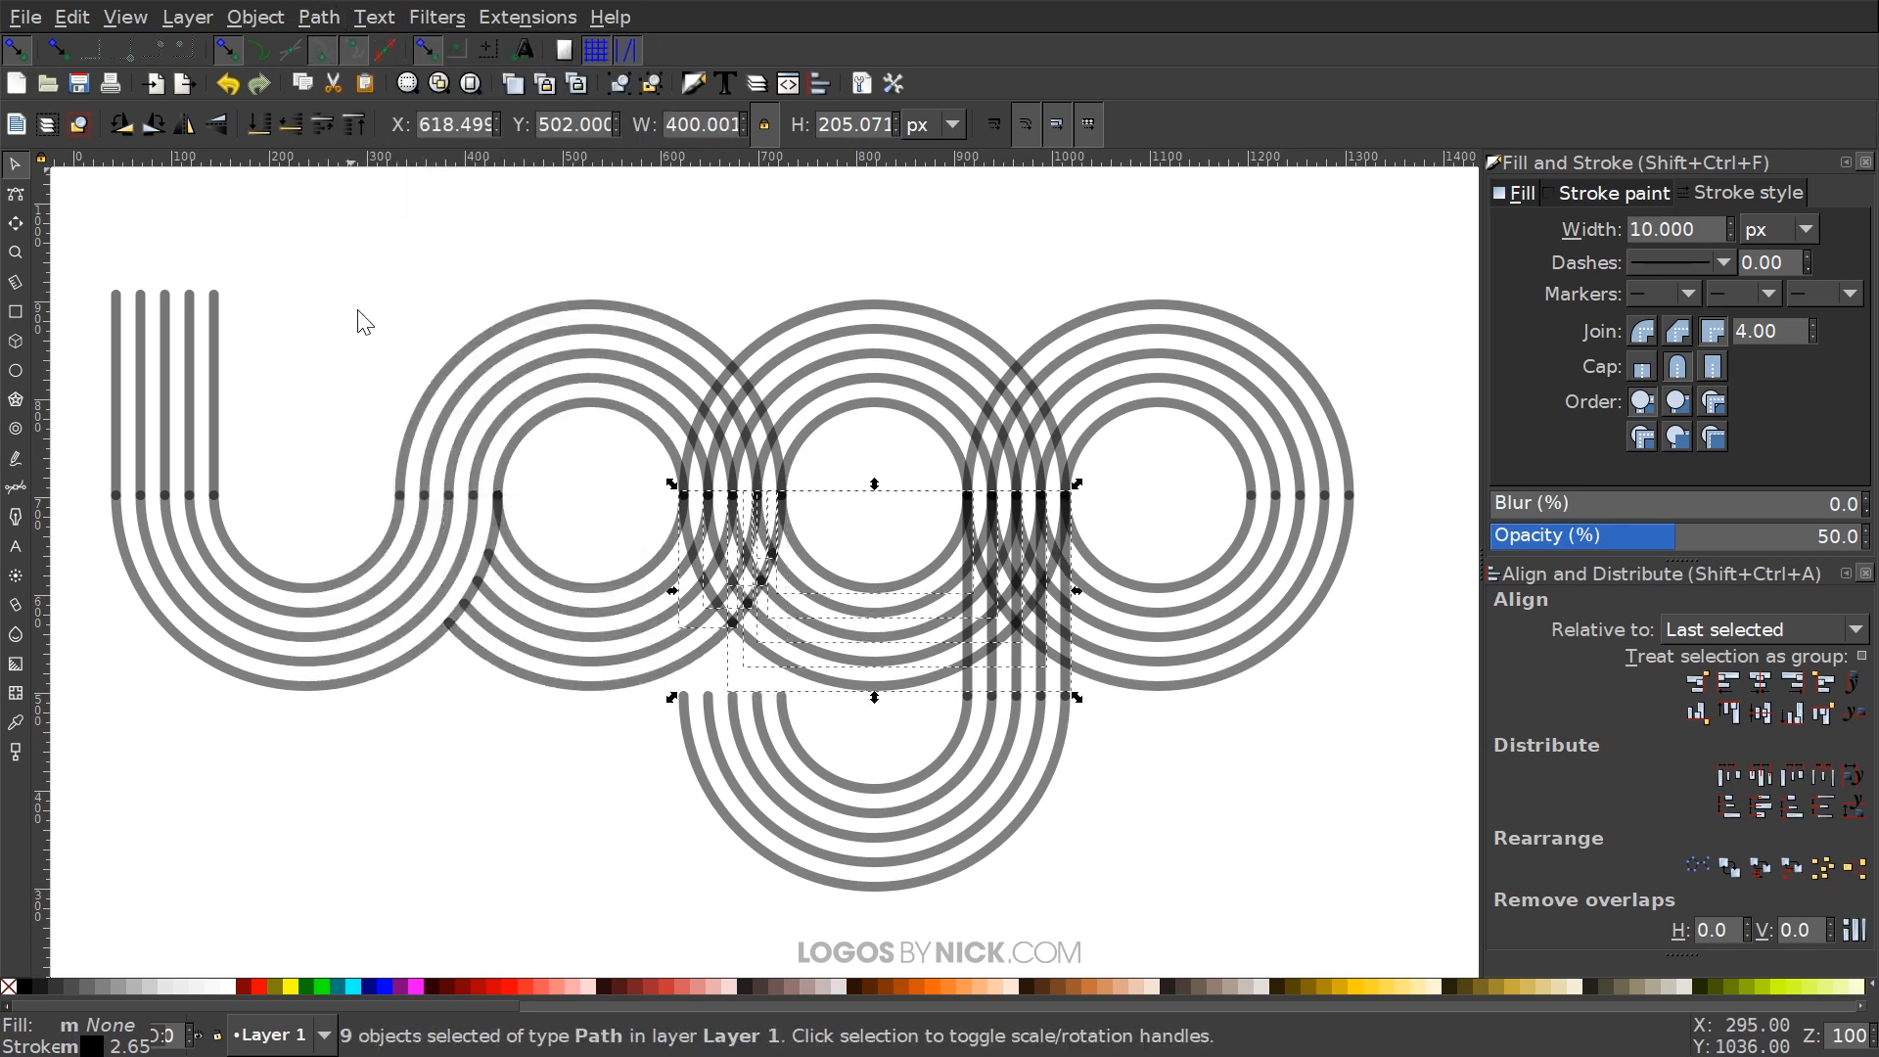
Delete the four cut-off segments where the middle set's lower half overlaps the first ring set, keeping its five main arcs
shift+click(886, 647)
shift+click(883, 667)
shift+click(885, 689)
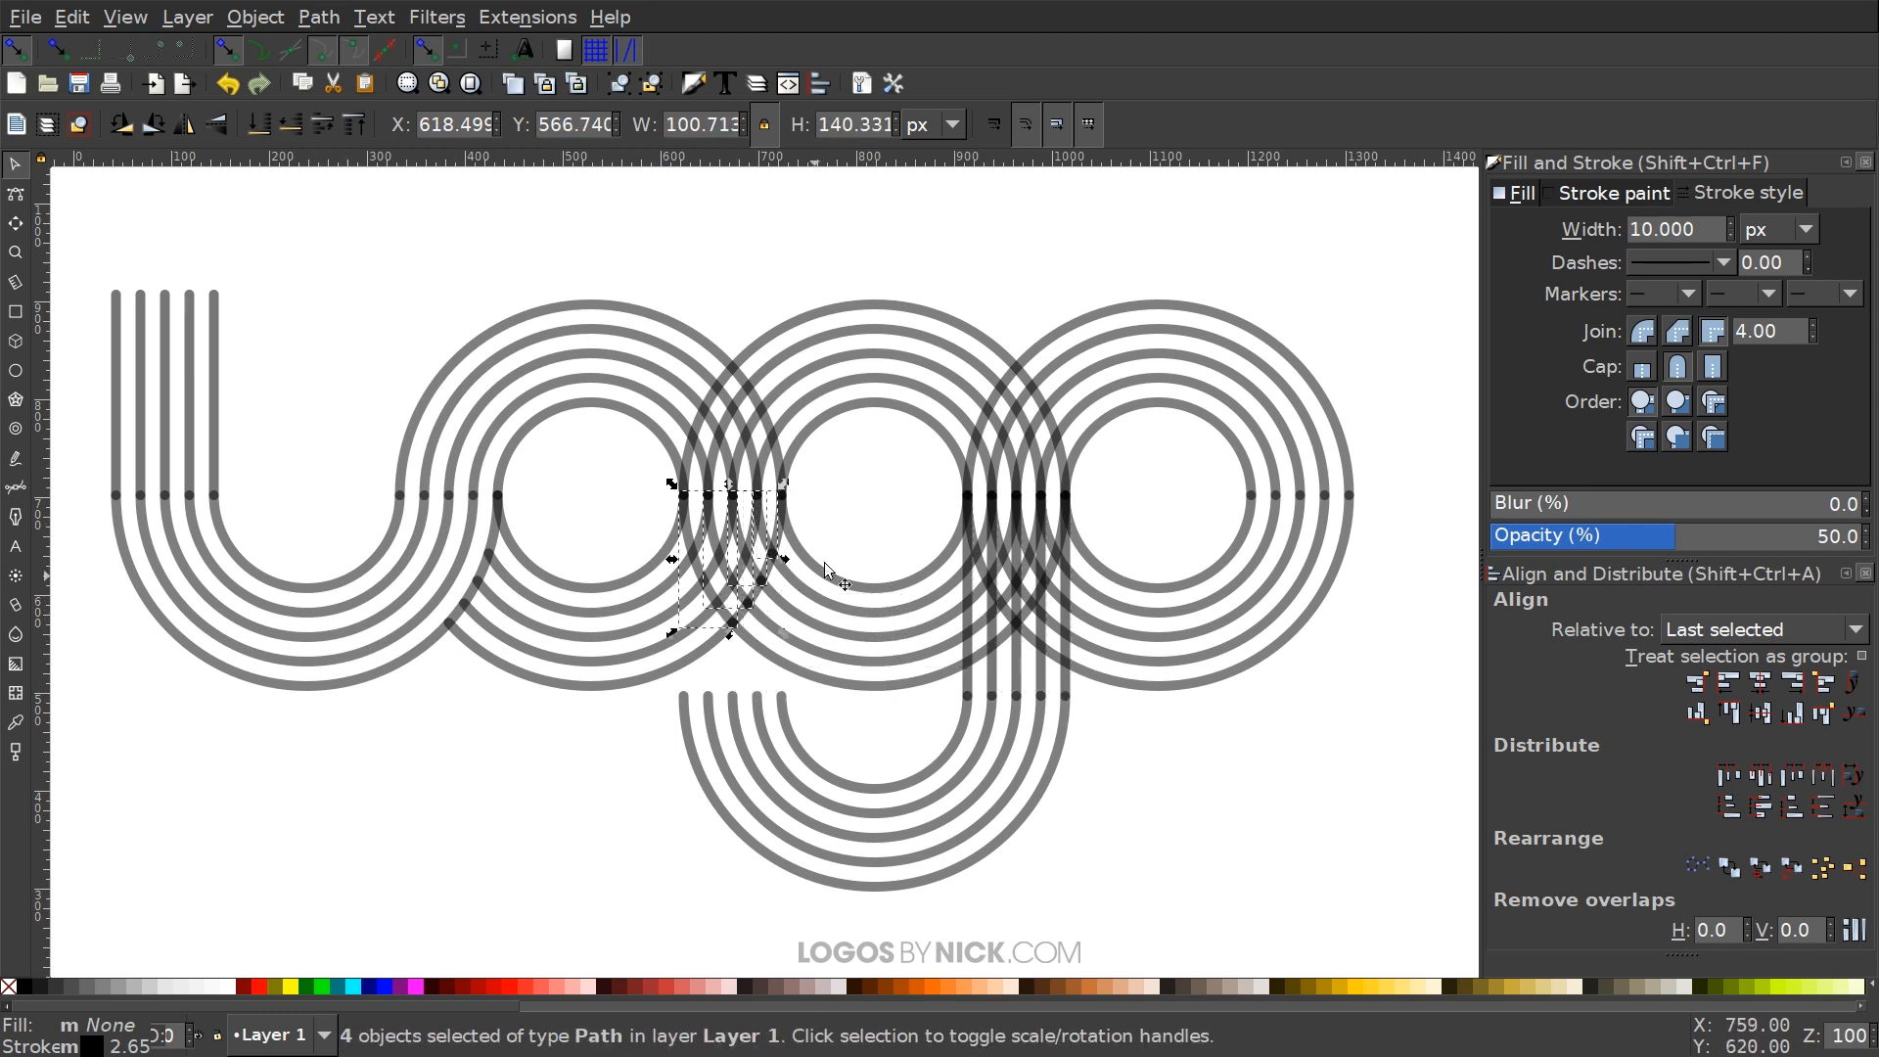
key(Delete)
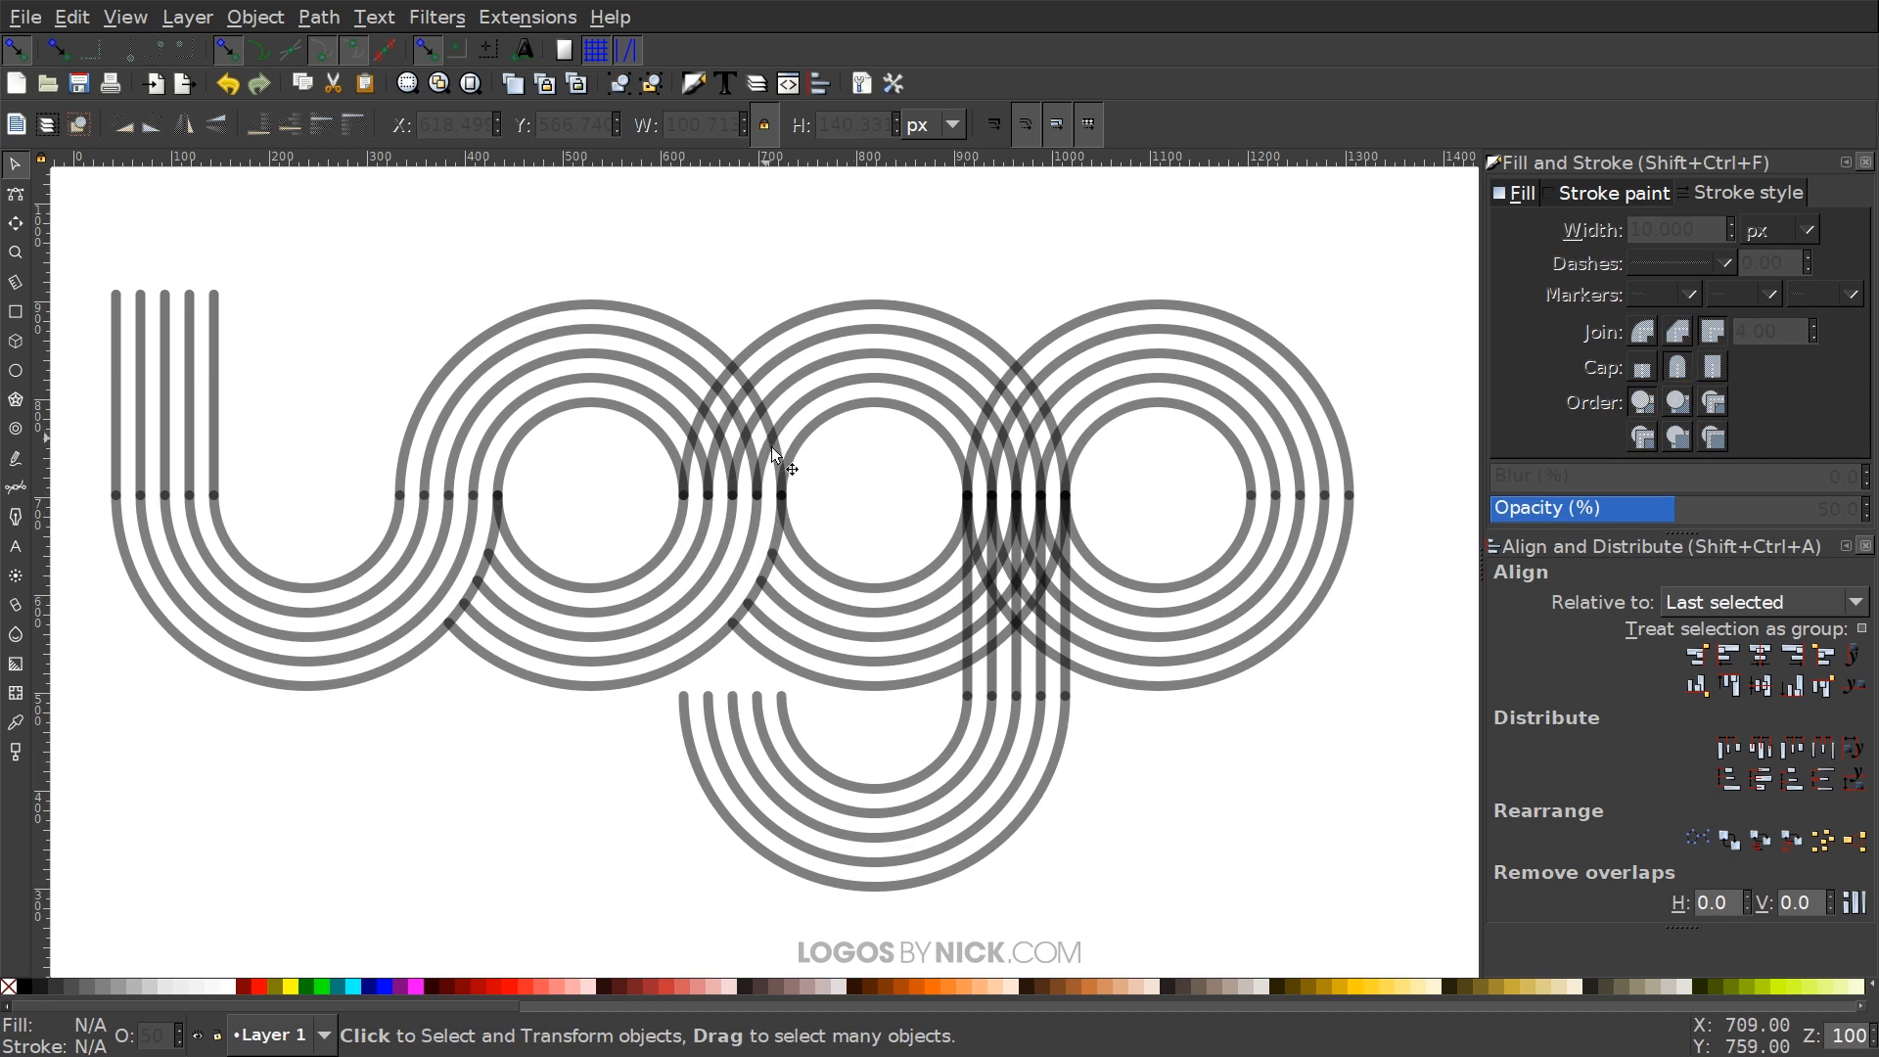
drag(771, 446, 790, 473)
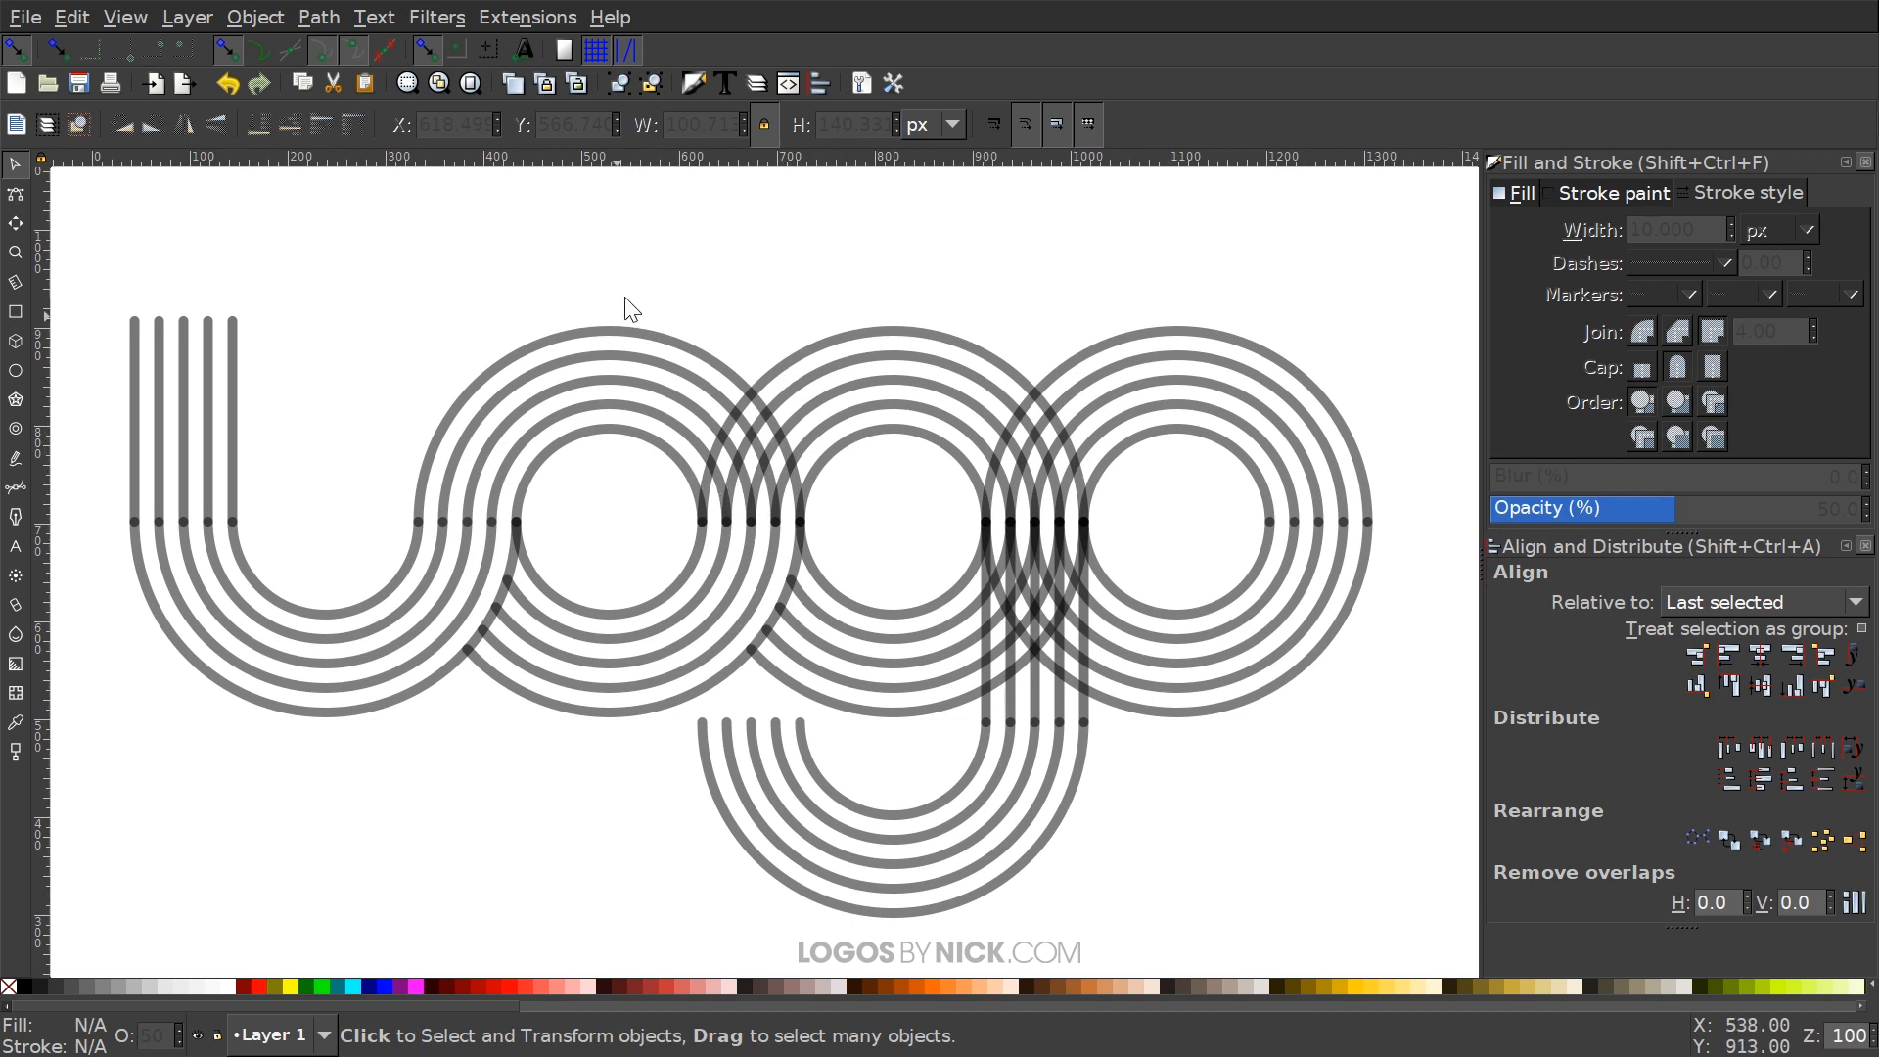
drag(710, 469, 731, 476)
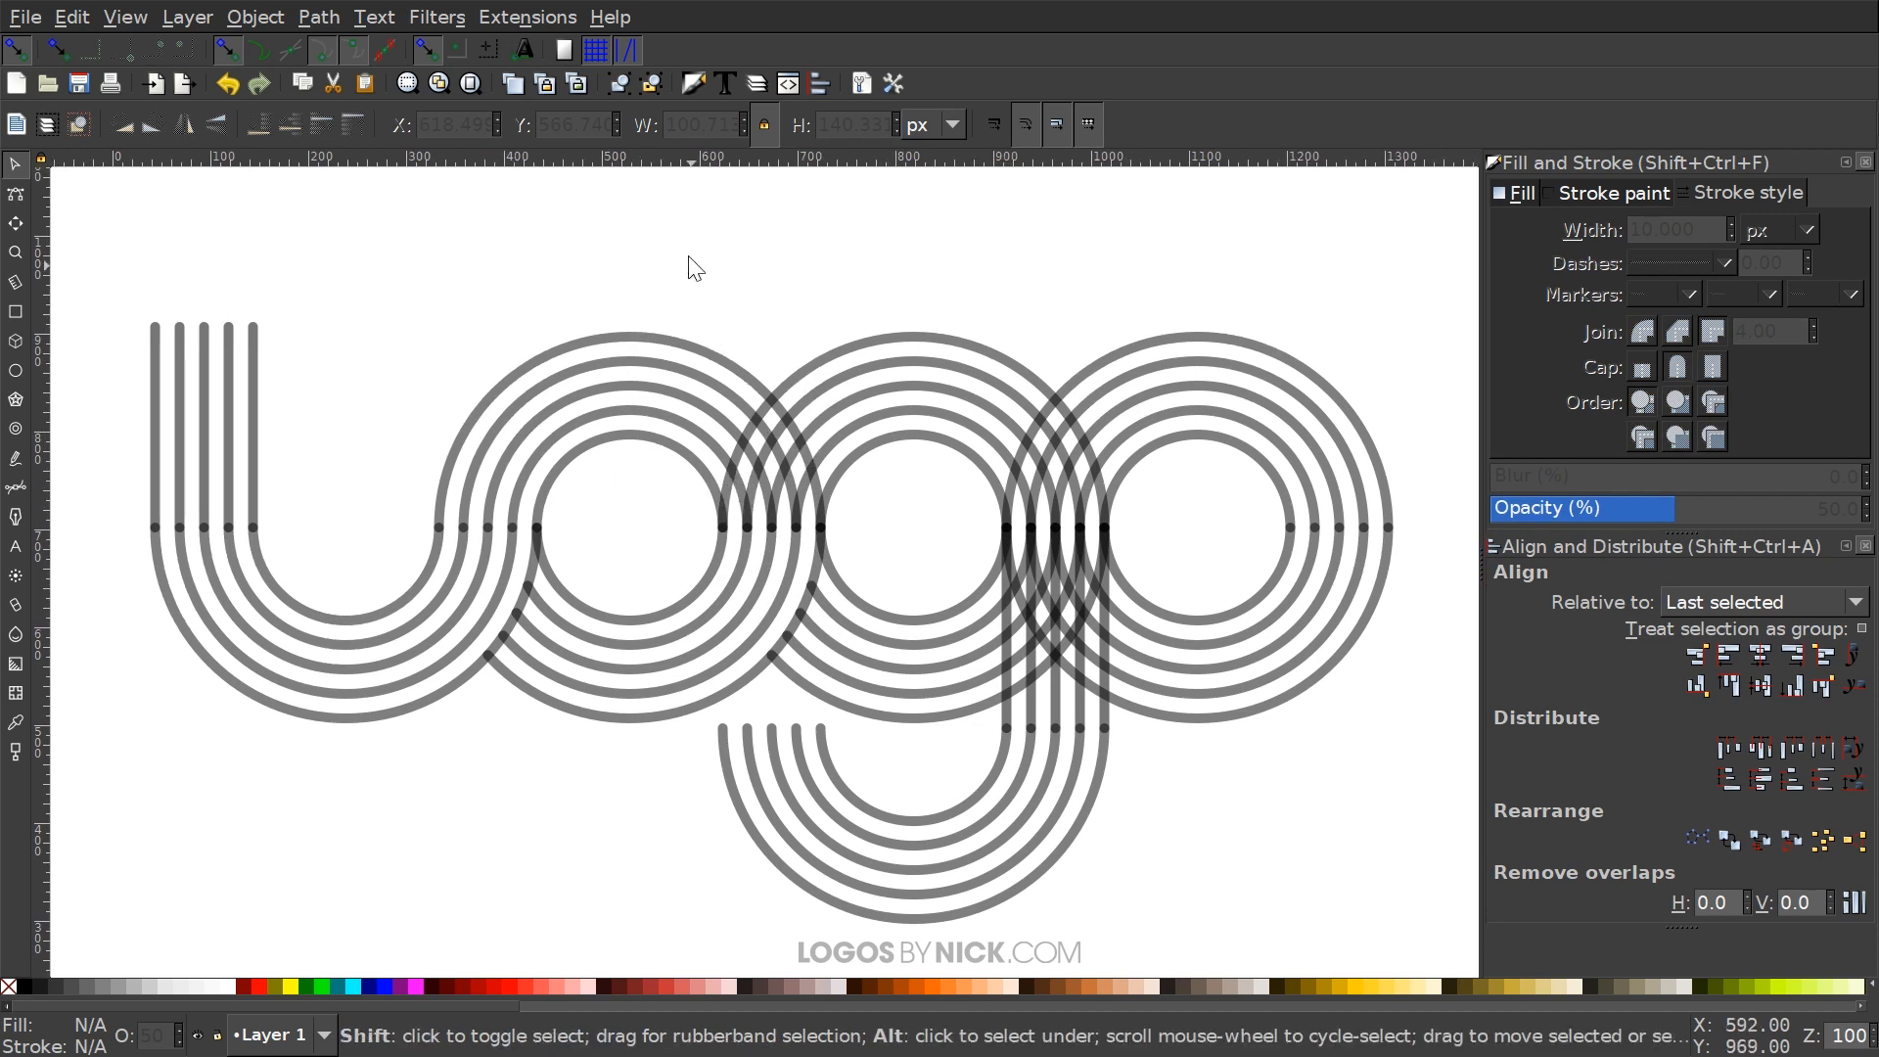
Select the first ring set's five upper half-rings and combine them into one path
drag(626, 262, 603, 597)
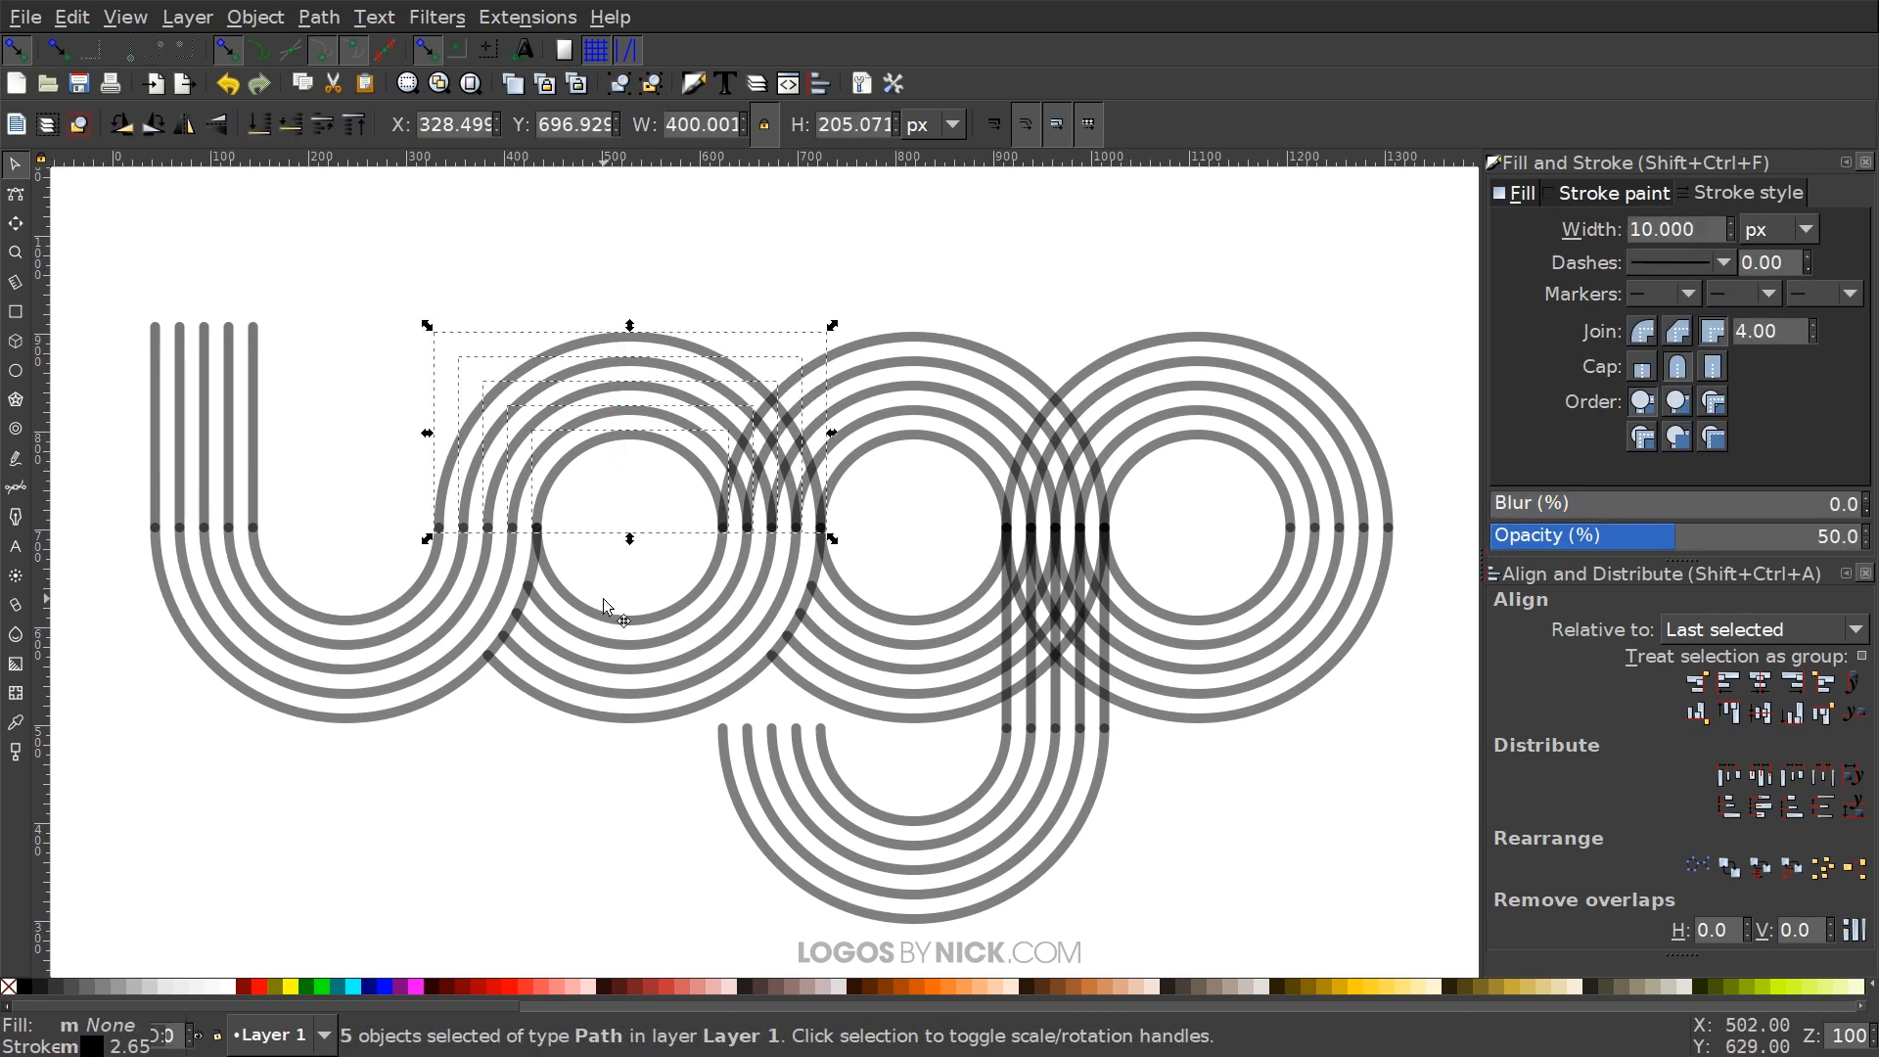
click(341, 19)
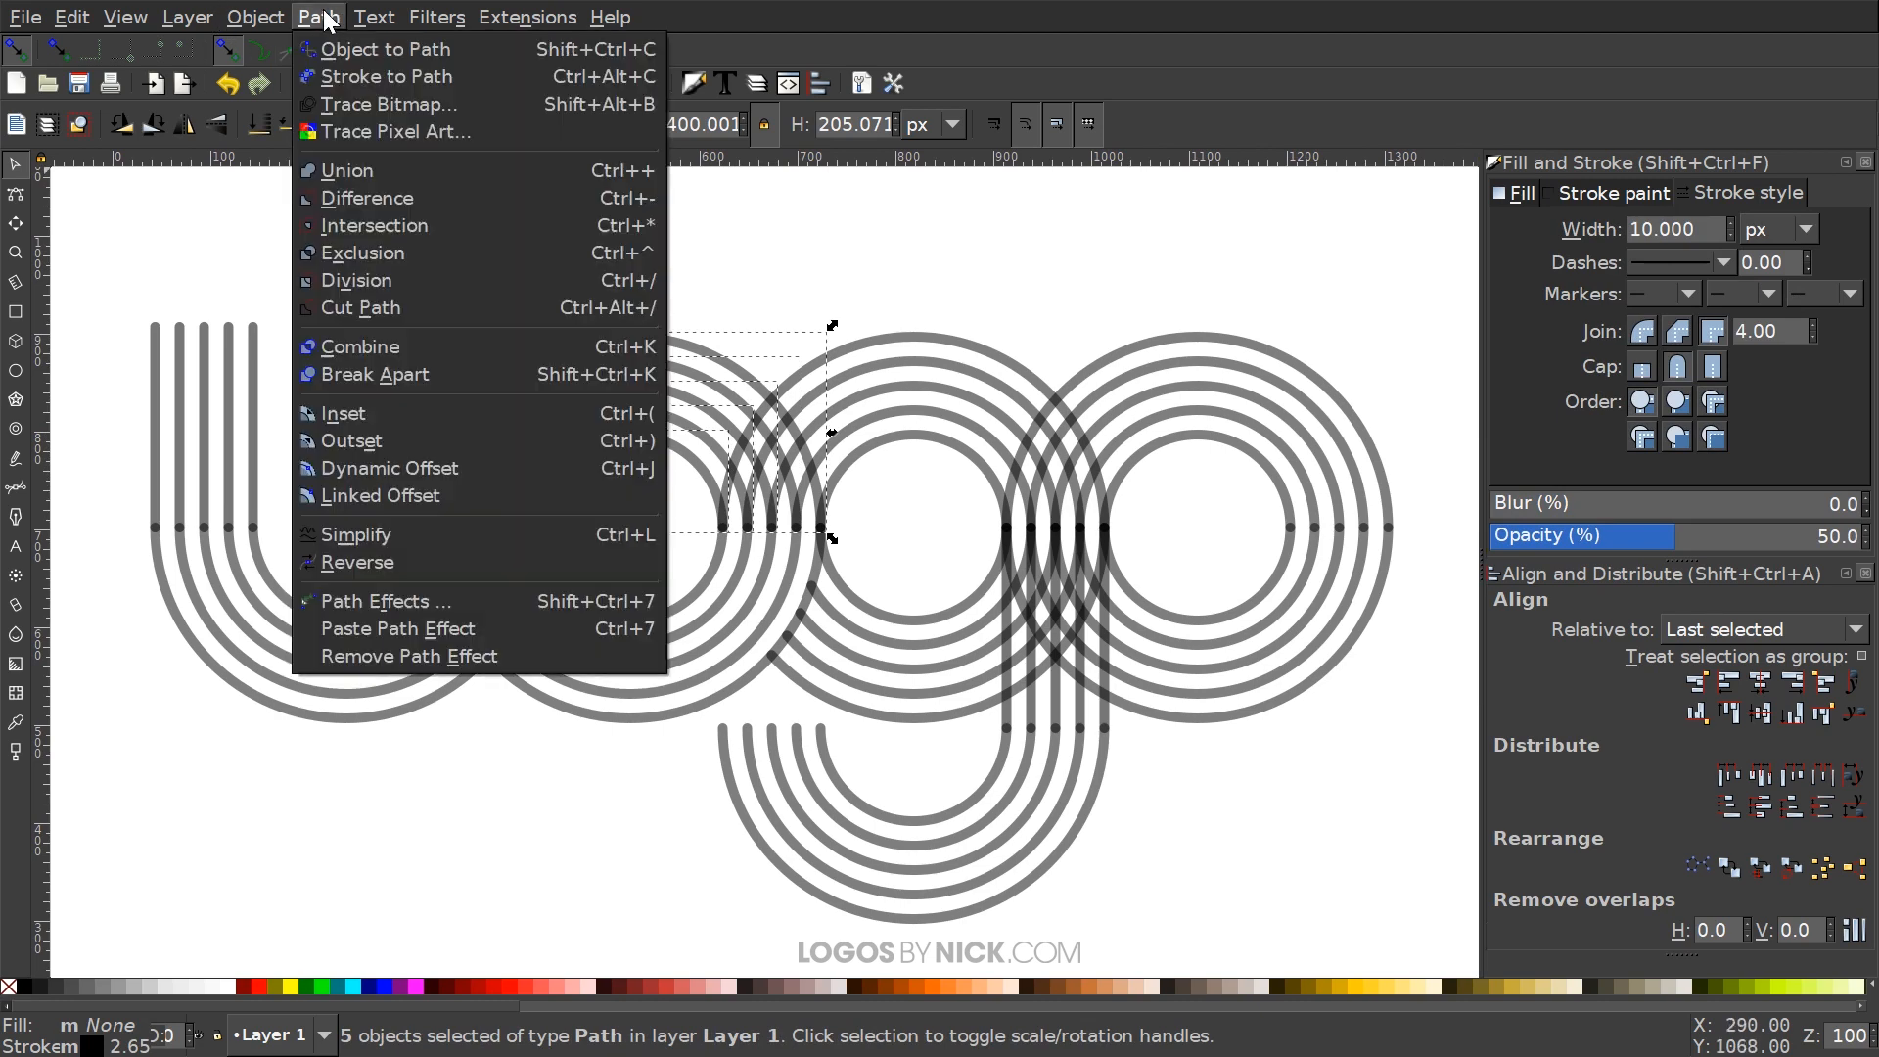
click(389, 355)
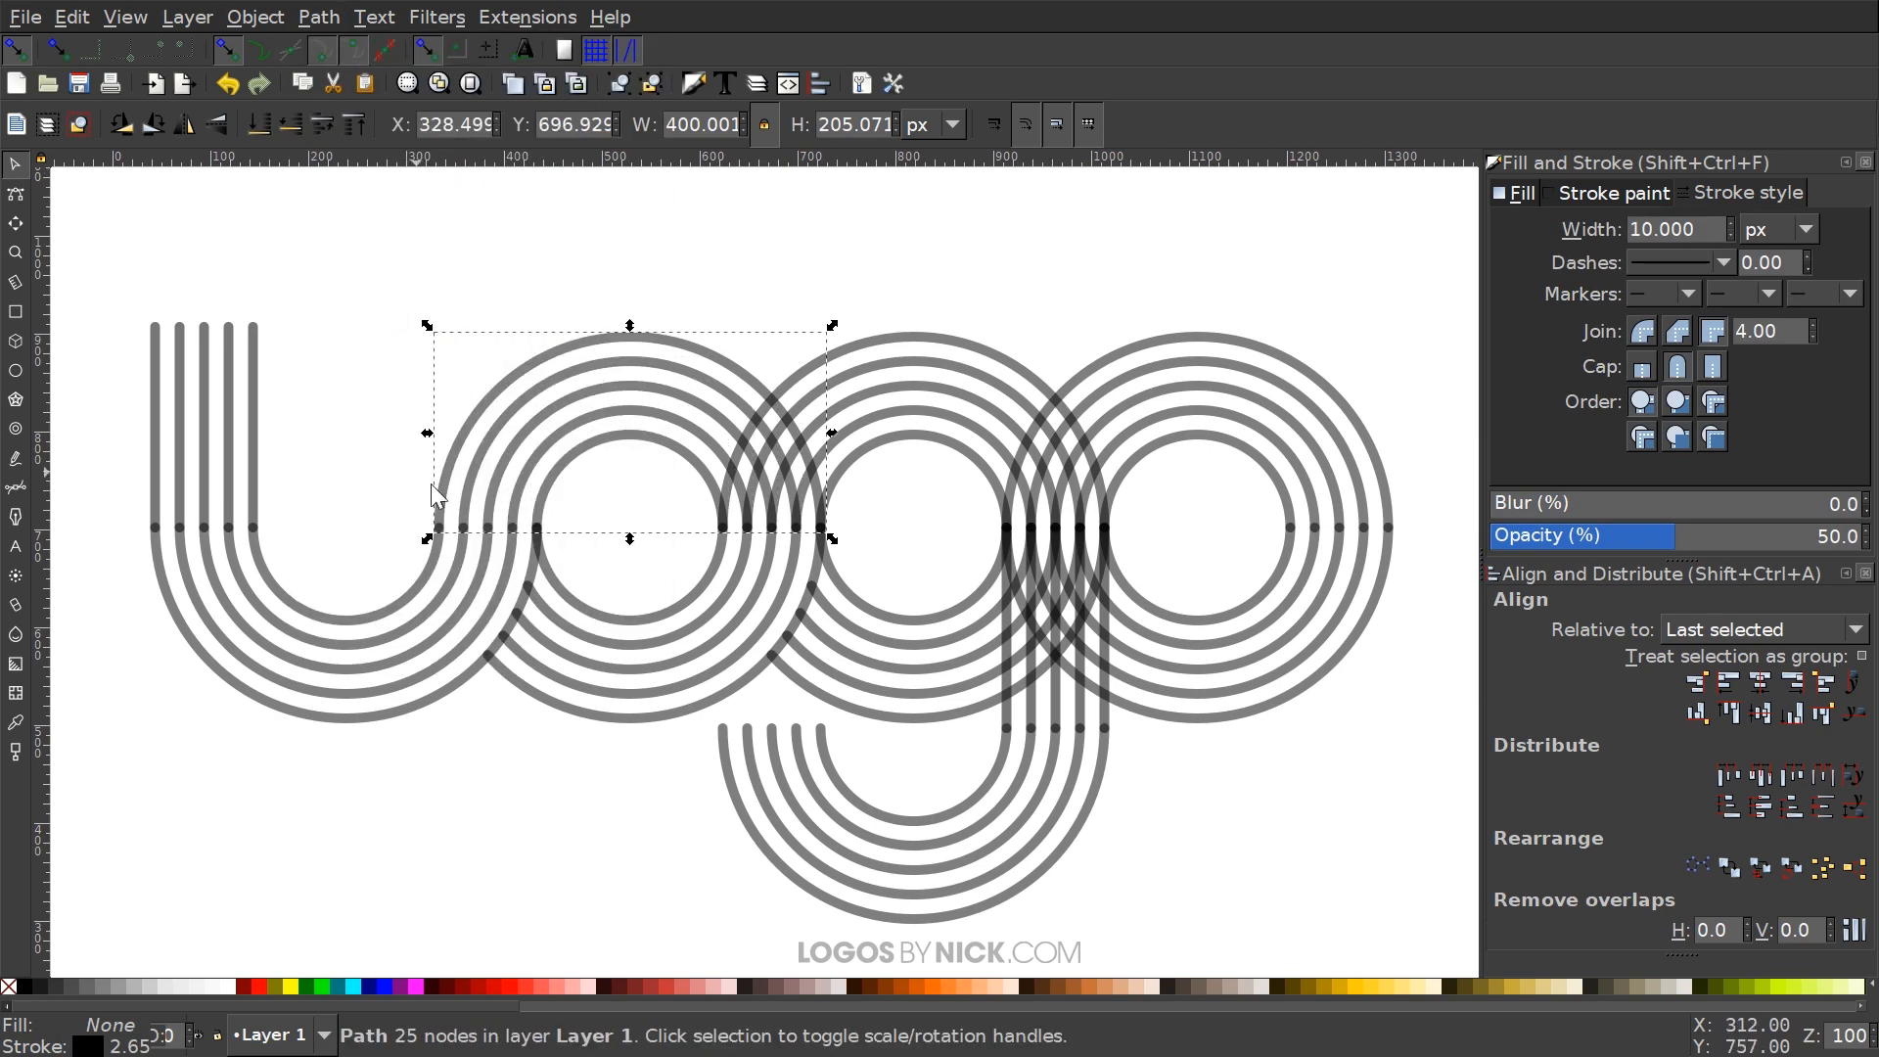
Duplicate the middle ring set's outermost upper arc and use the copy to cut the first set's combined upper path with Cut Path
click(920, 334)
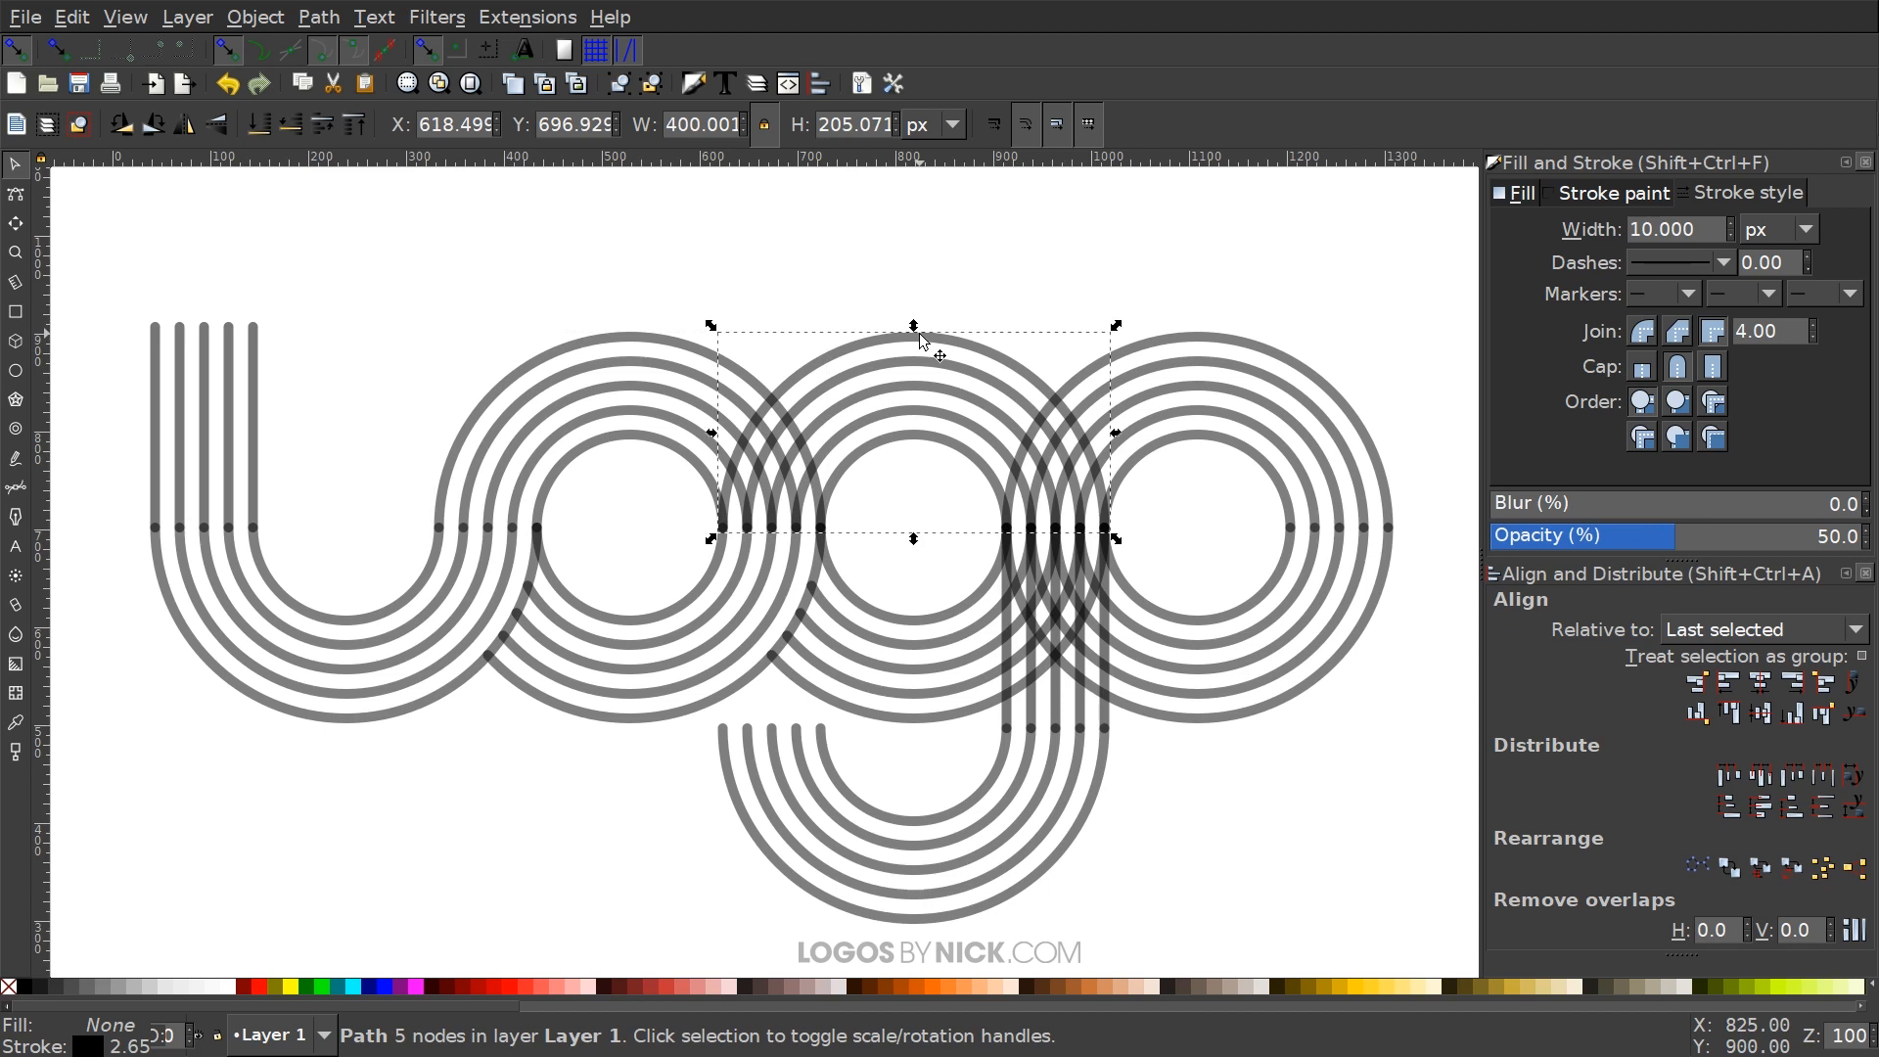
key(ctrl+d)
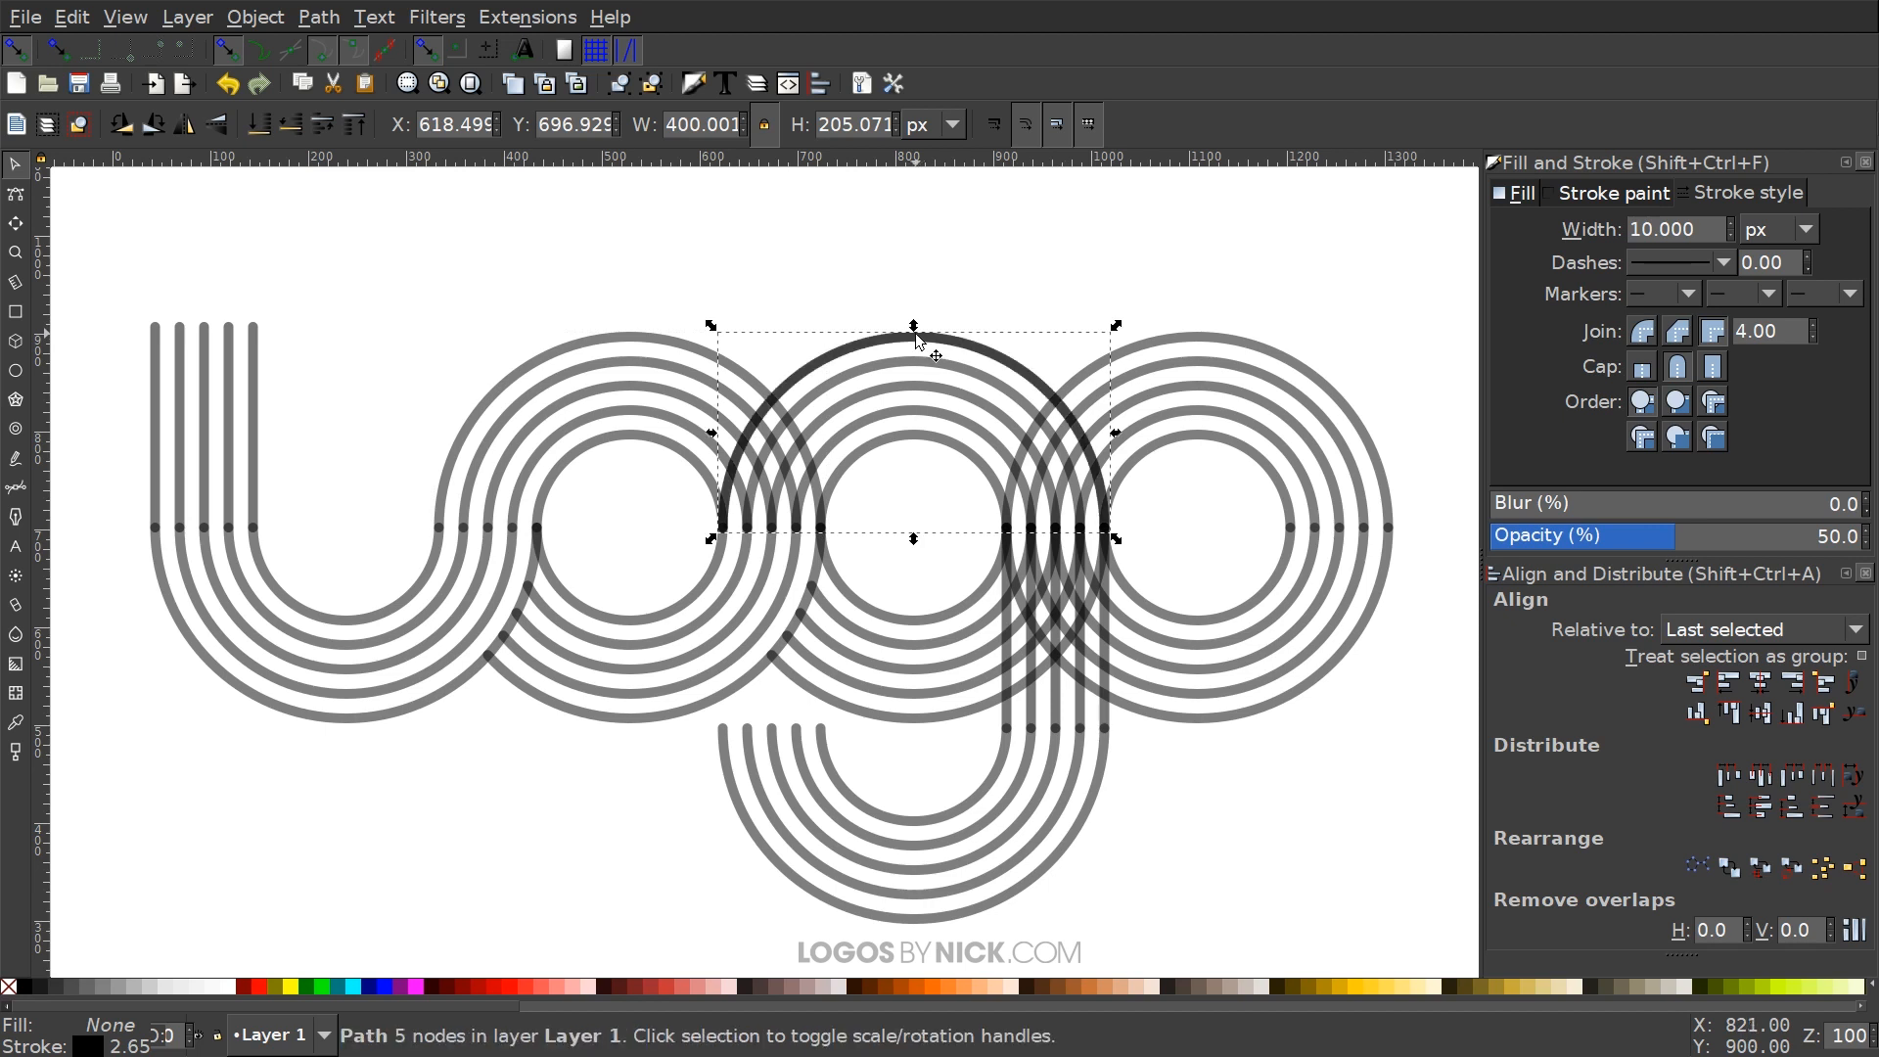
shift+click(611, 338)
click(317, 20)
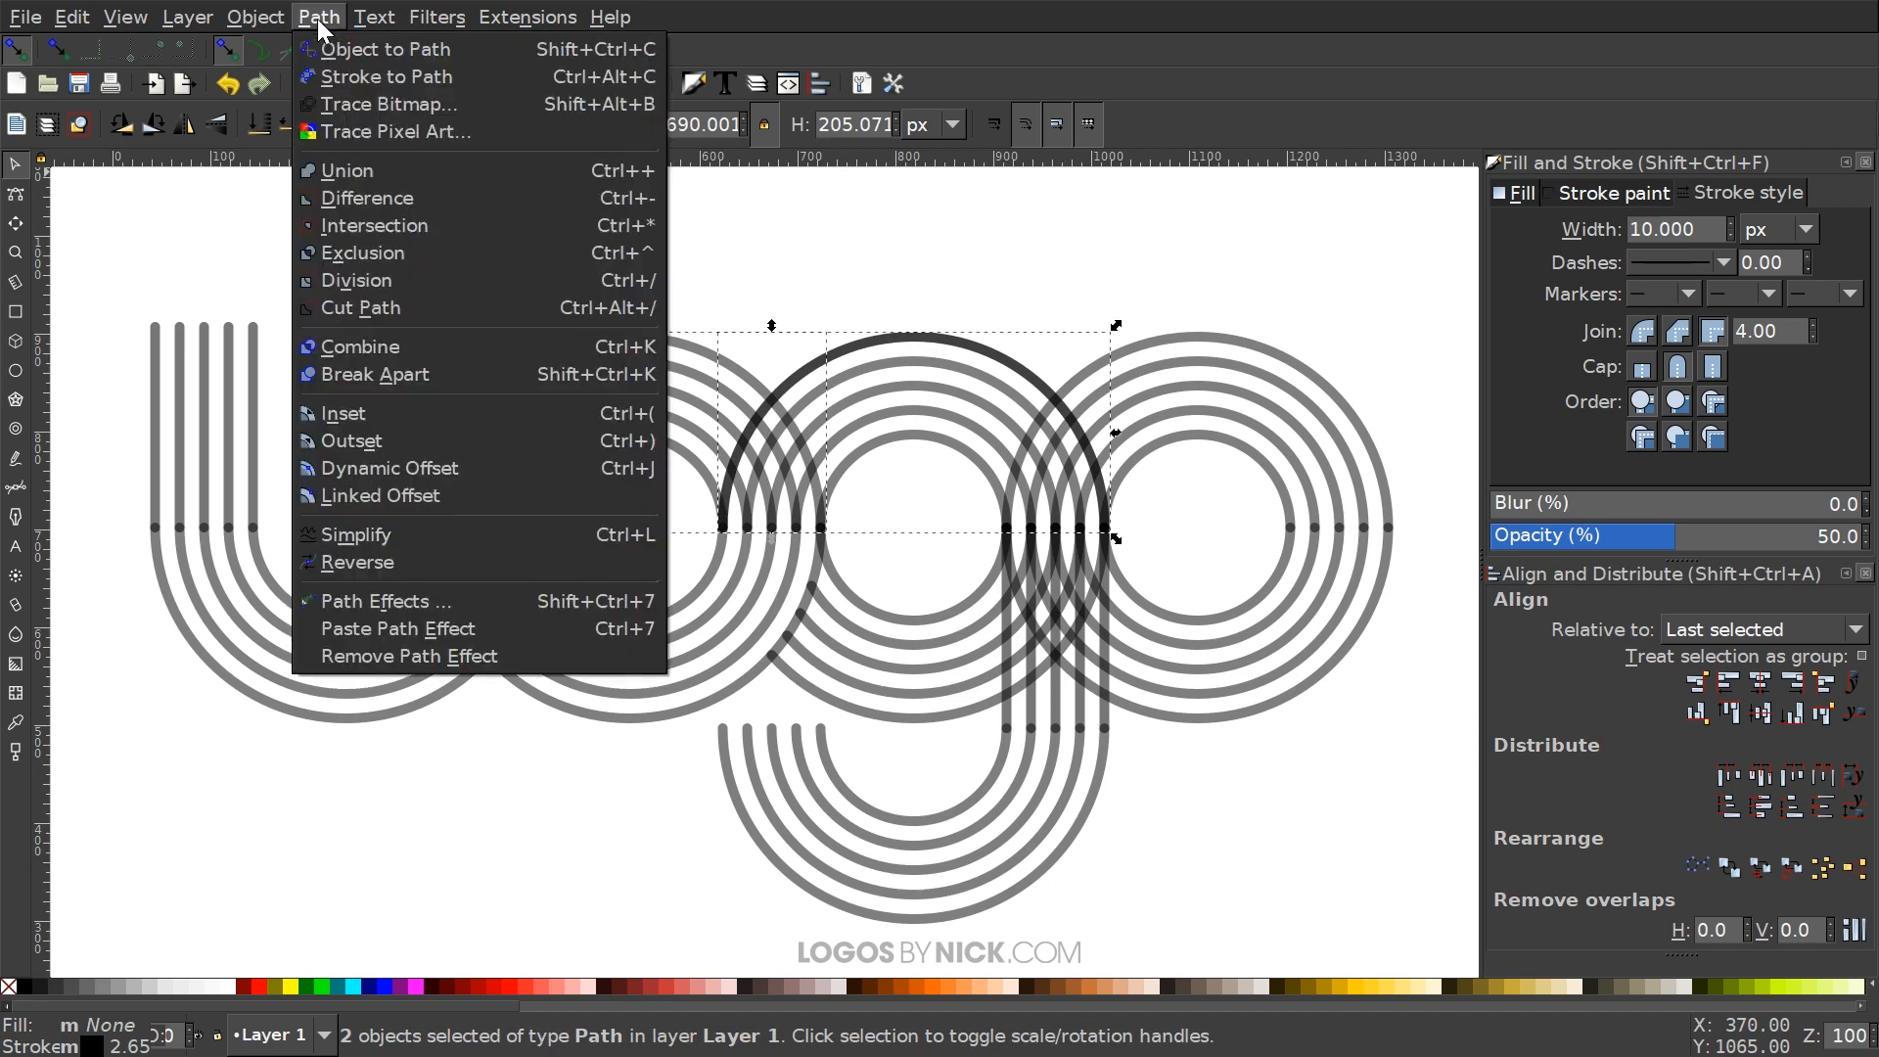
click(397, 307)
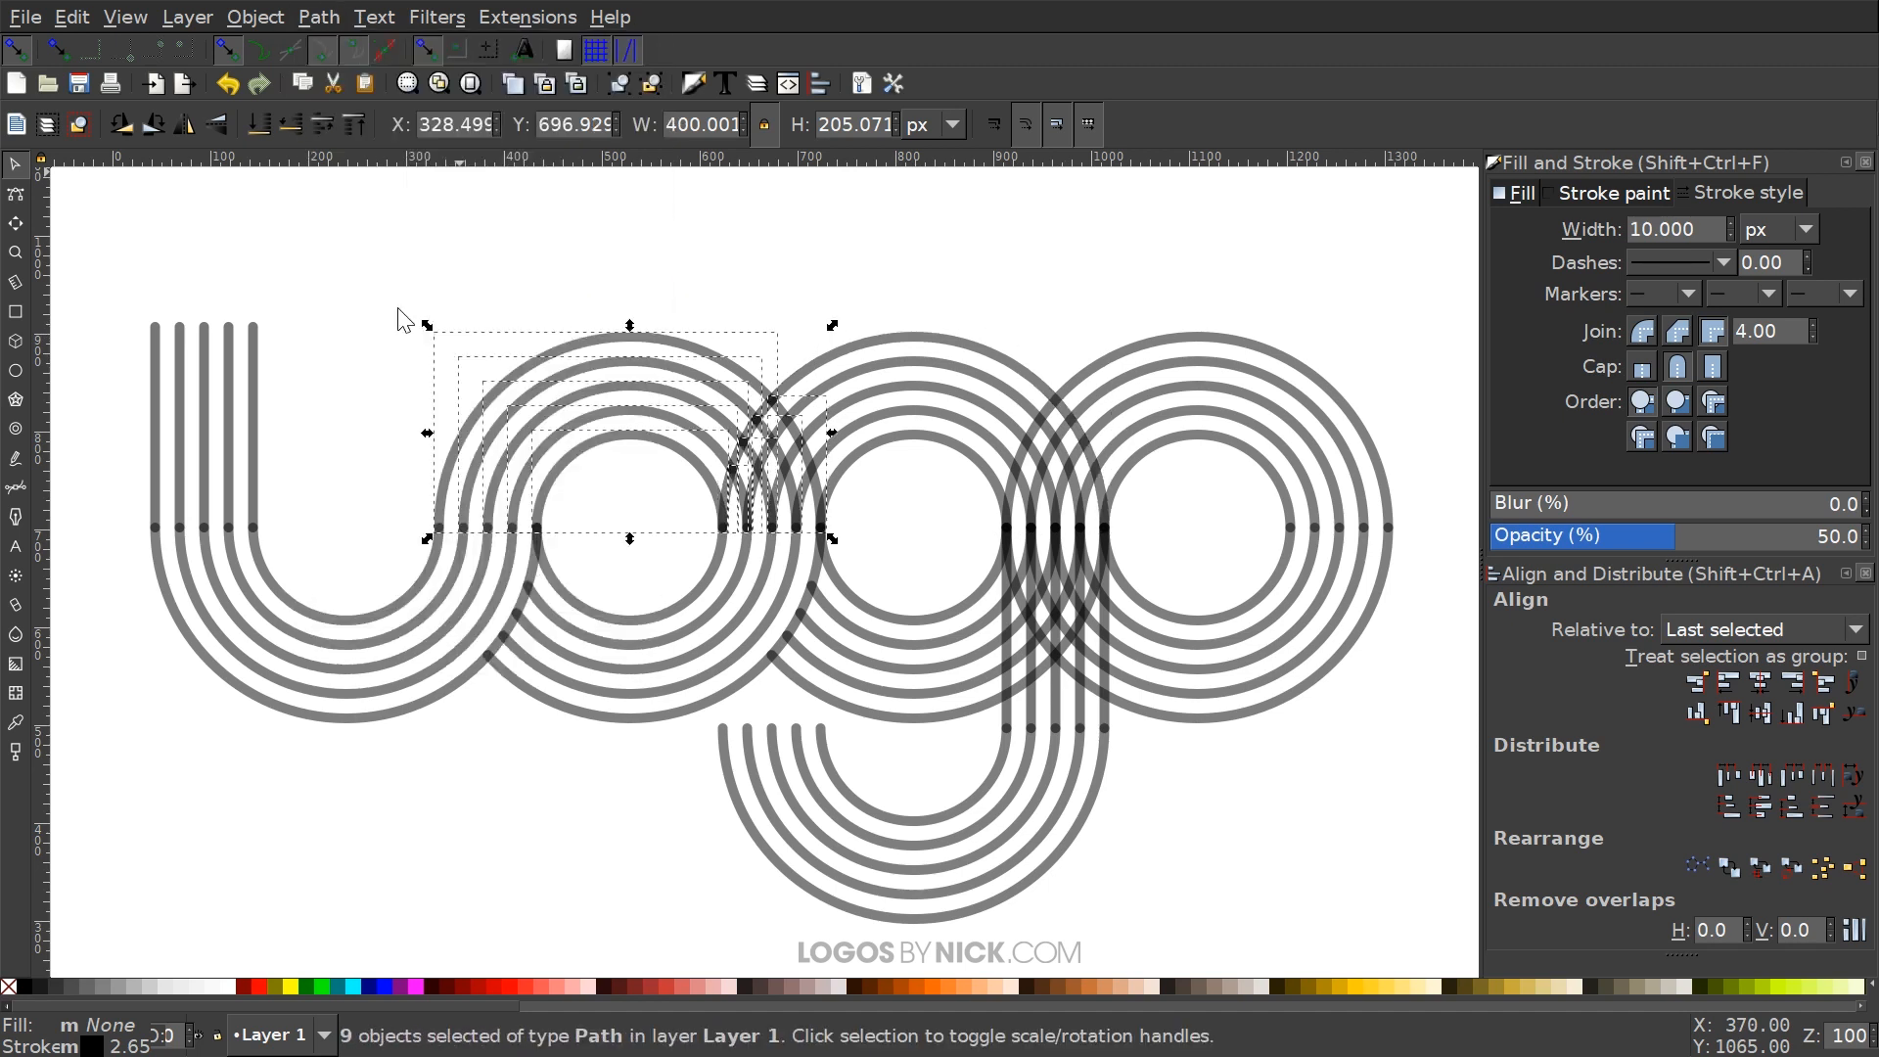
Delete the four cut-off segments where the first ring set's upper half overlaps the middle set, keeping its five main arcs
shift+click(683, 344)
shift+click(649, 362)
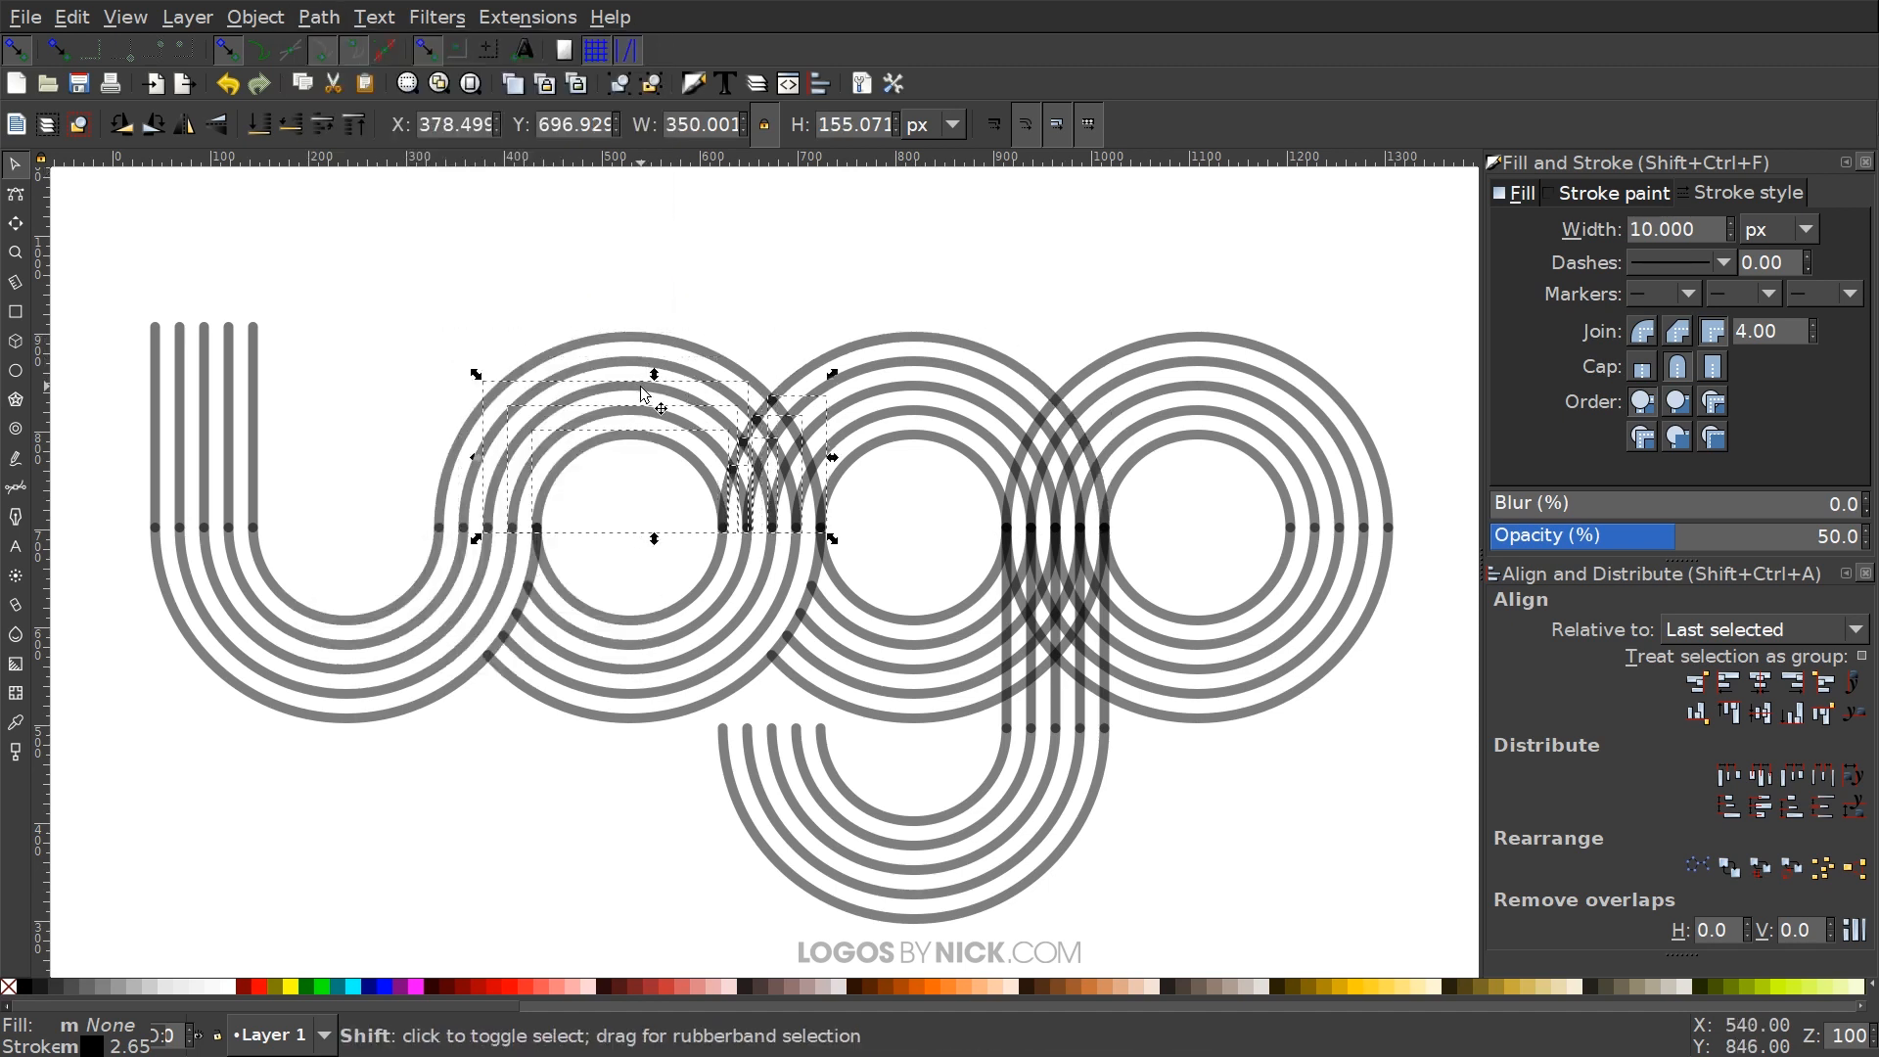
shift+click(641, 386)
shift+click(633, 409)
shift+click(634, 432)
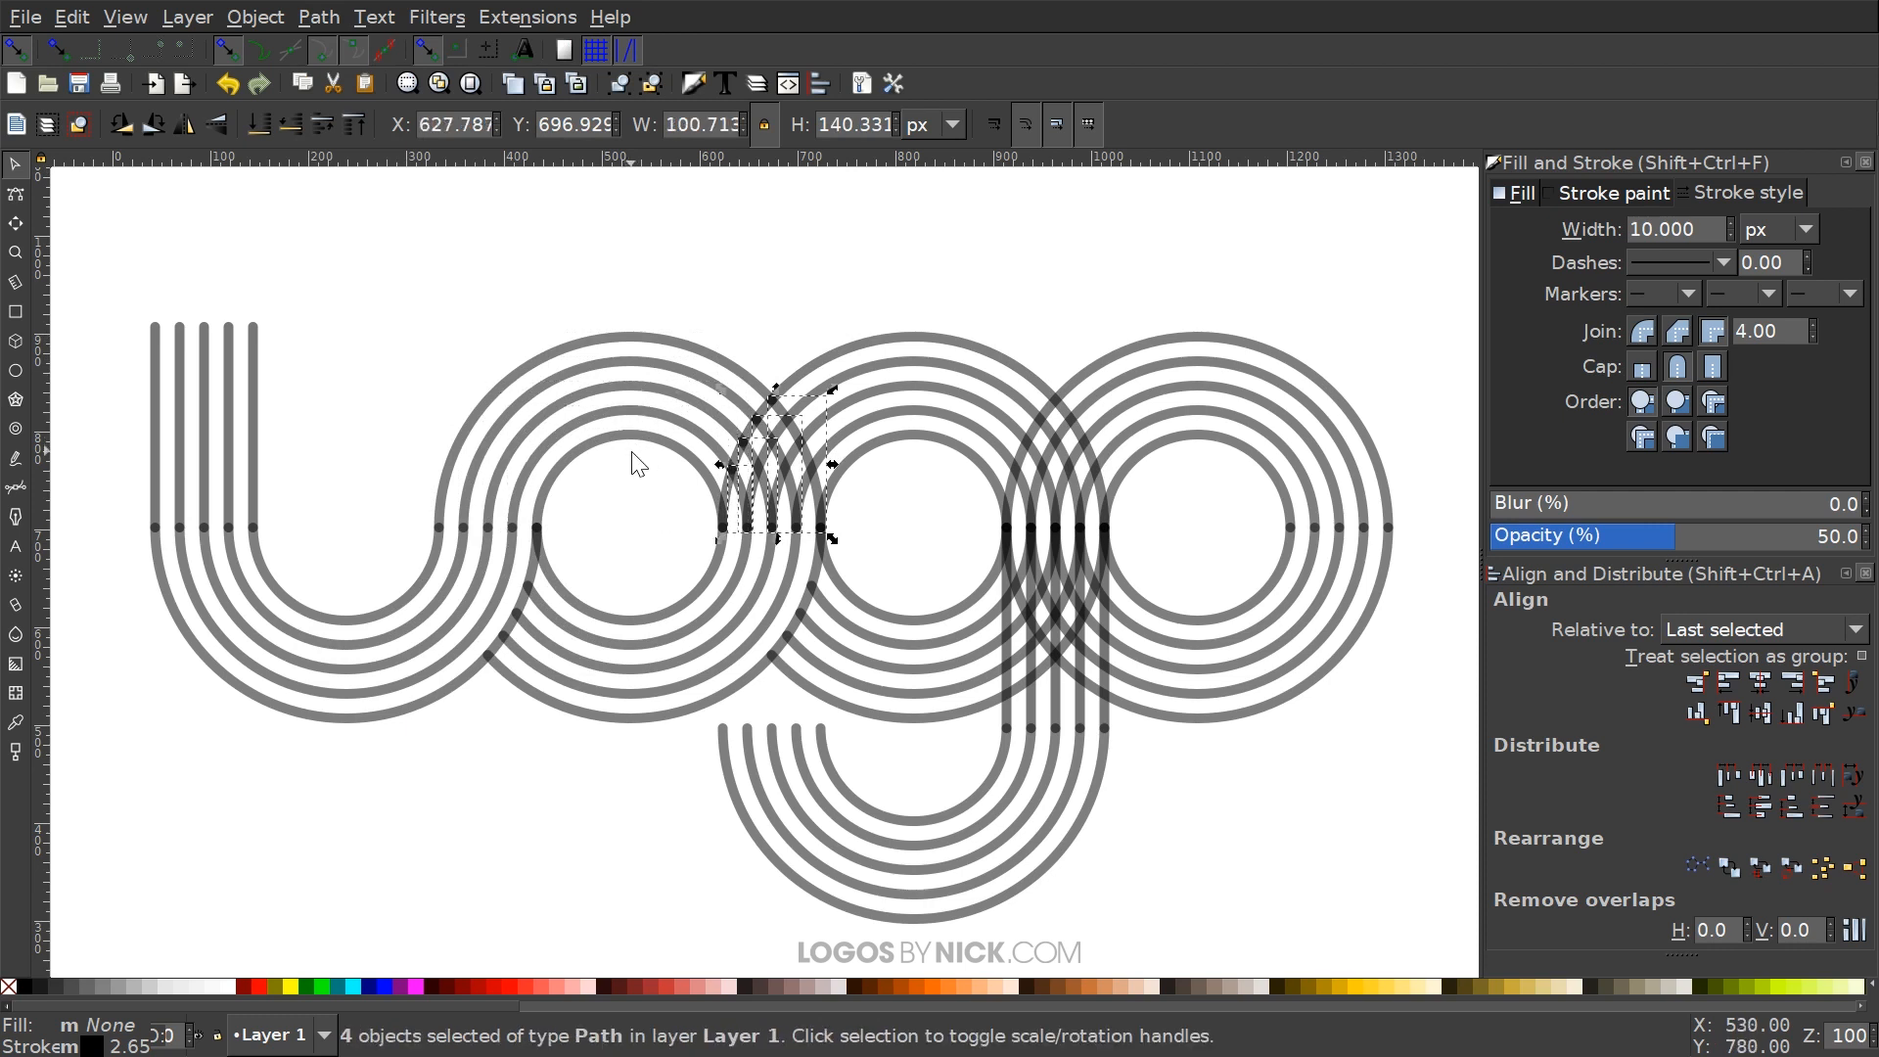
click(633, 454)
Select the middle ring set's five lower arcs and combine them into one path
drag(687, 461, 476, 427)
drag(639, 423, 562, 390)
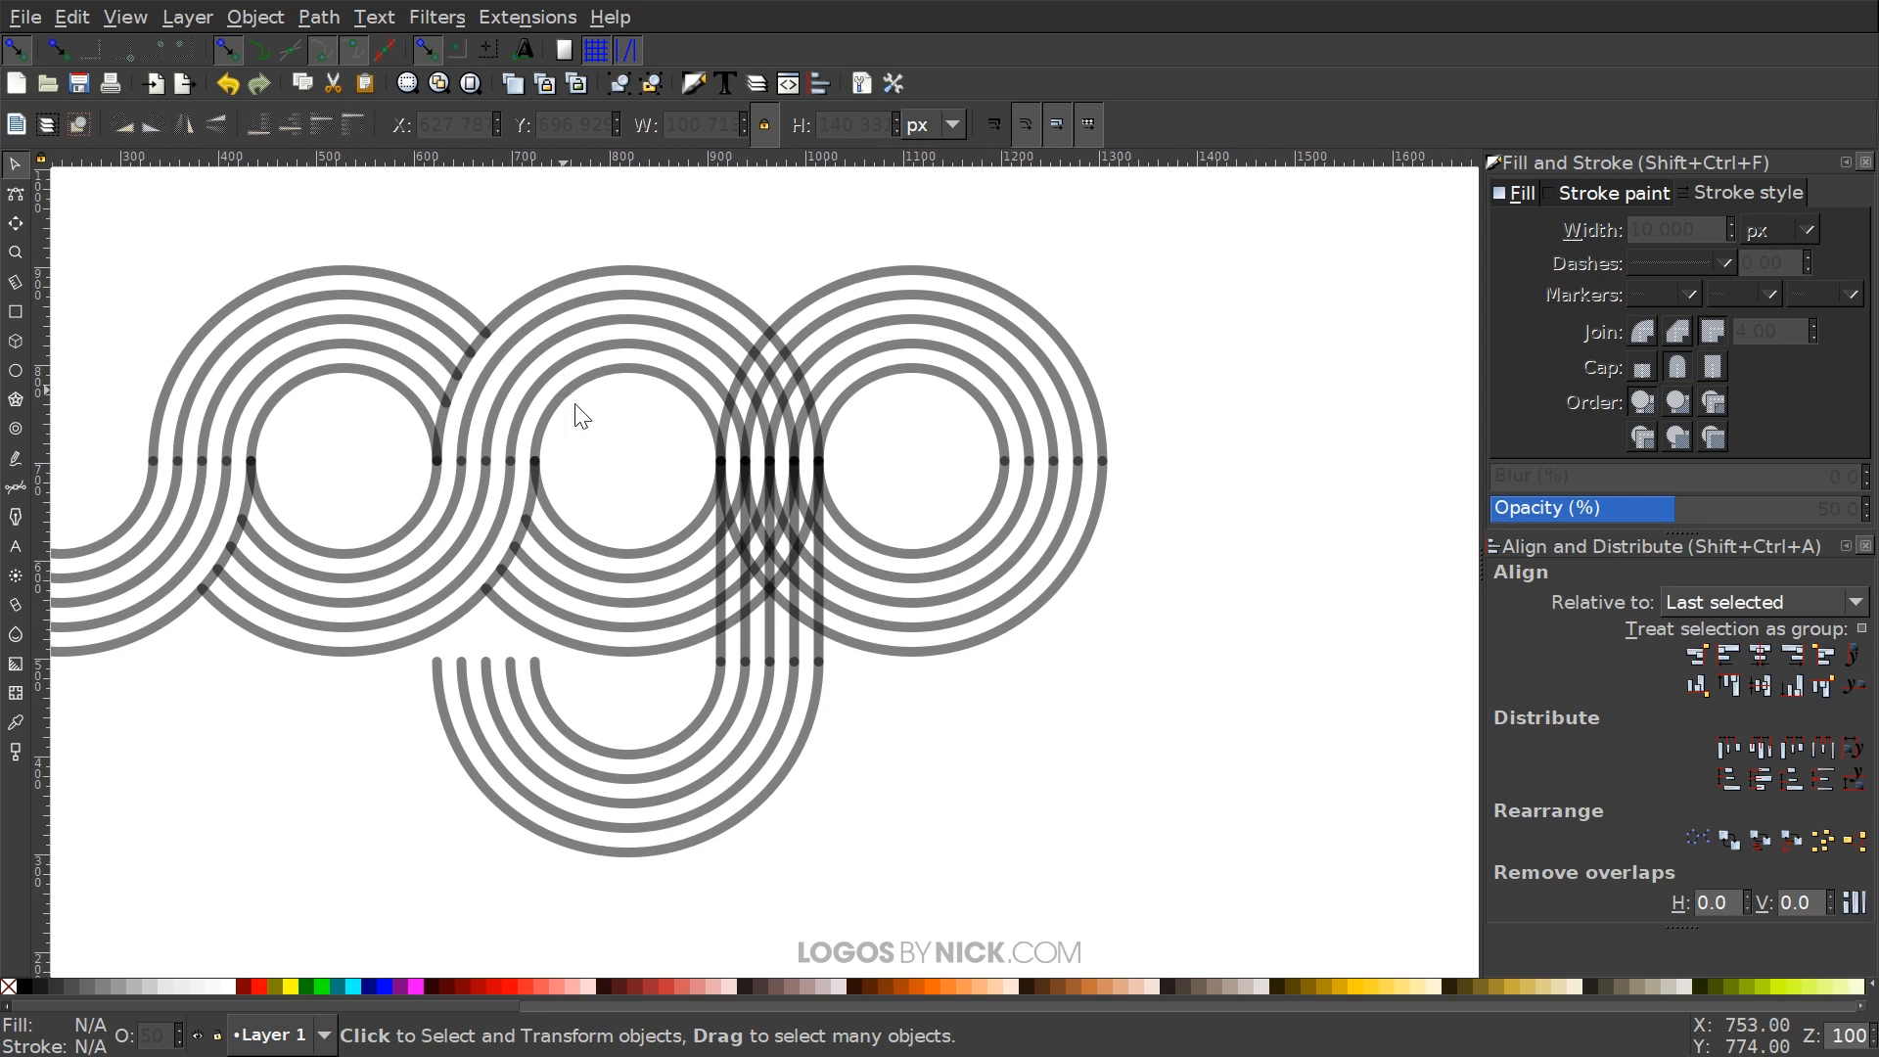
drag(792, 498, 860, 468)
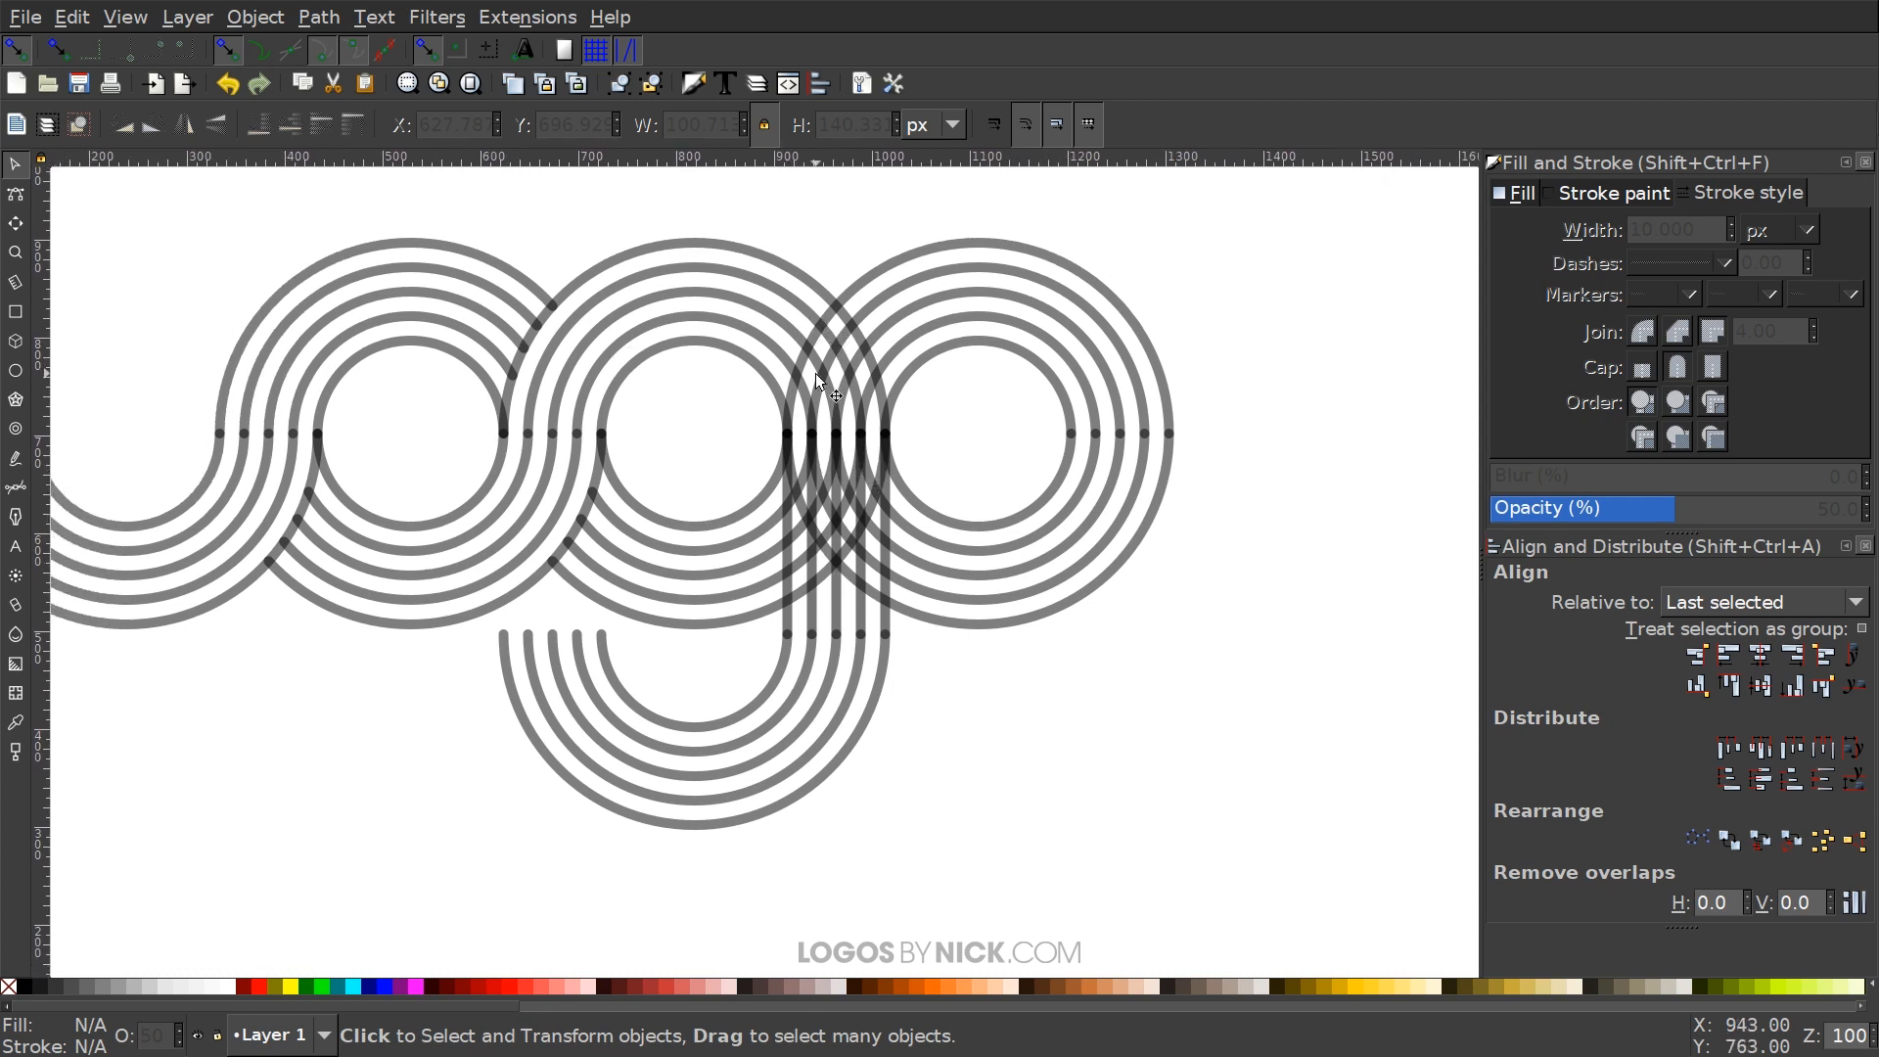
drag(818, 374, 946, 387)
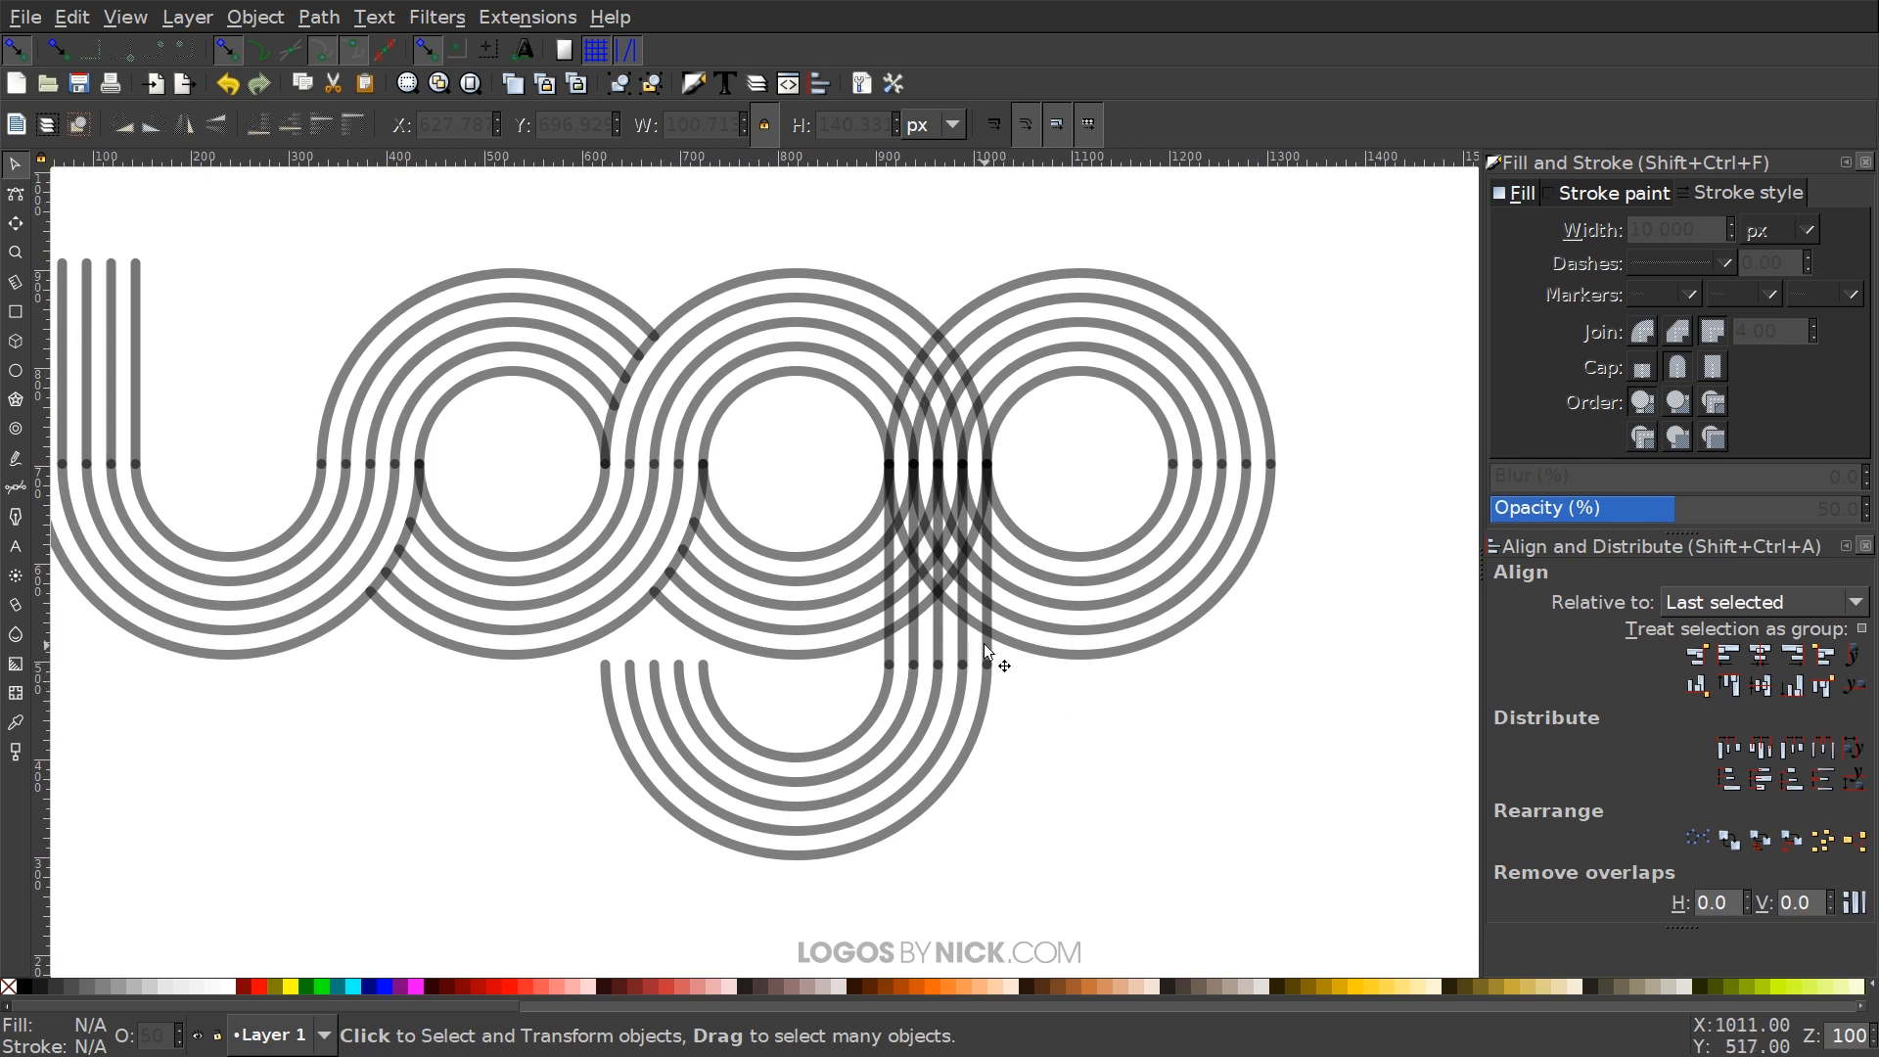
click(779, 554)
click(849, 447)
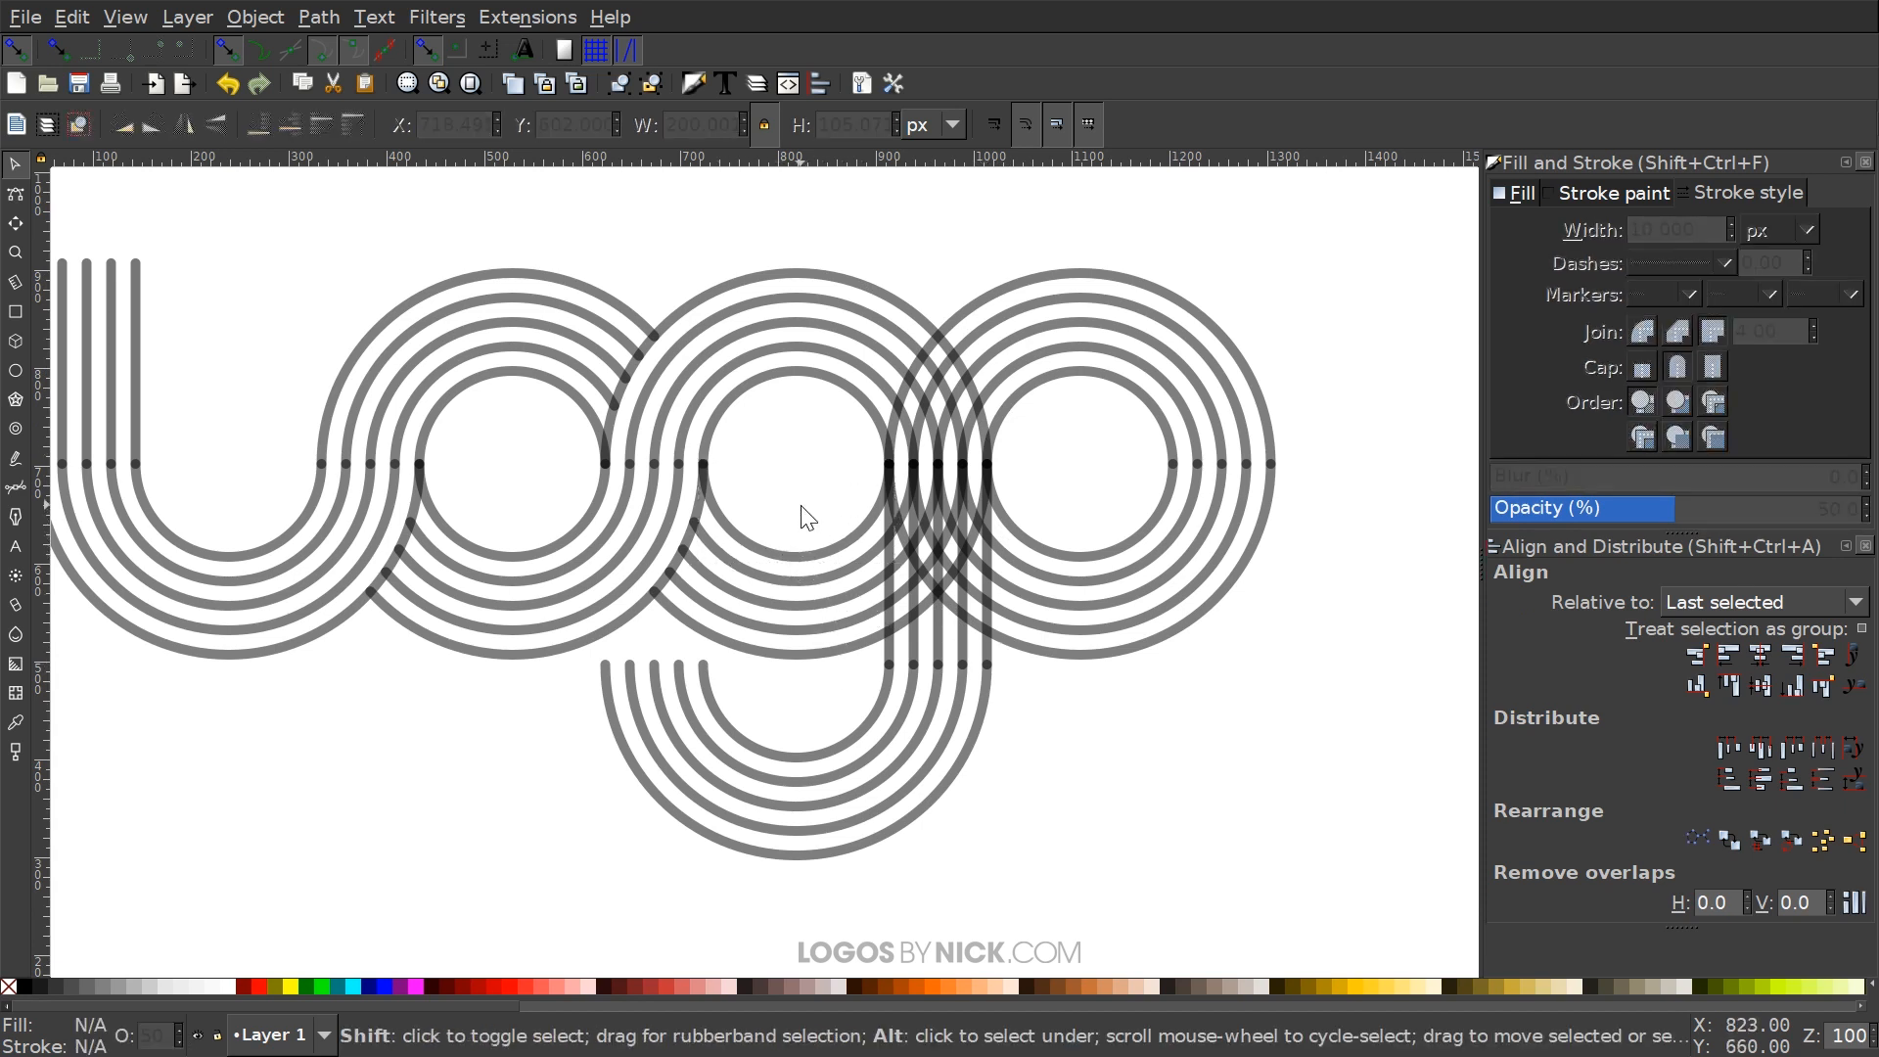
drag(801, 508, 801, 697)
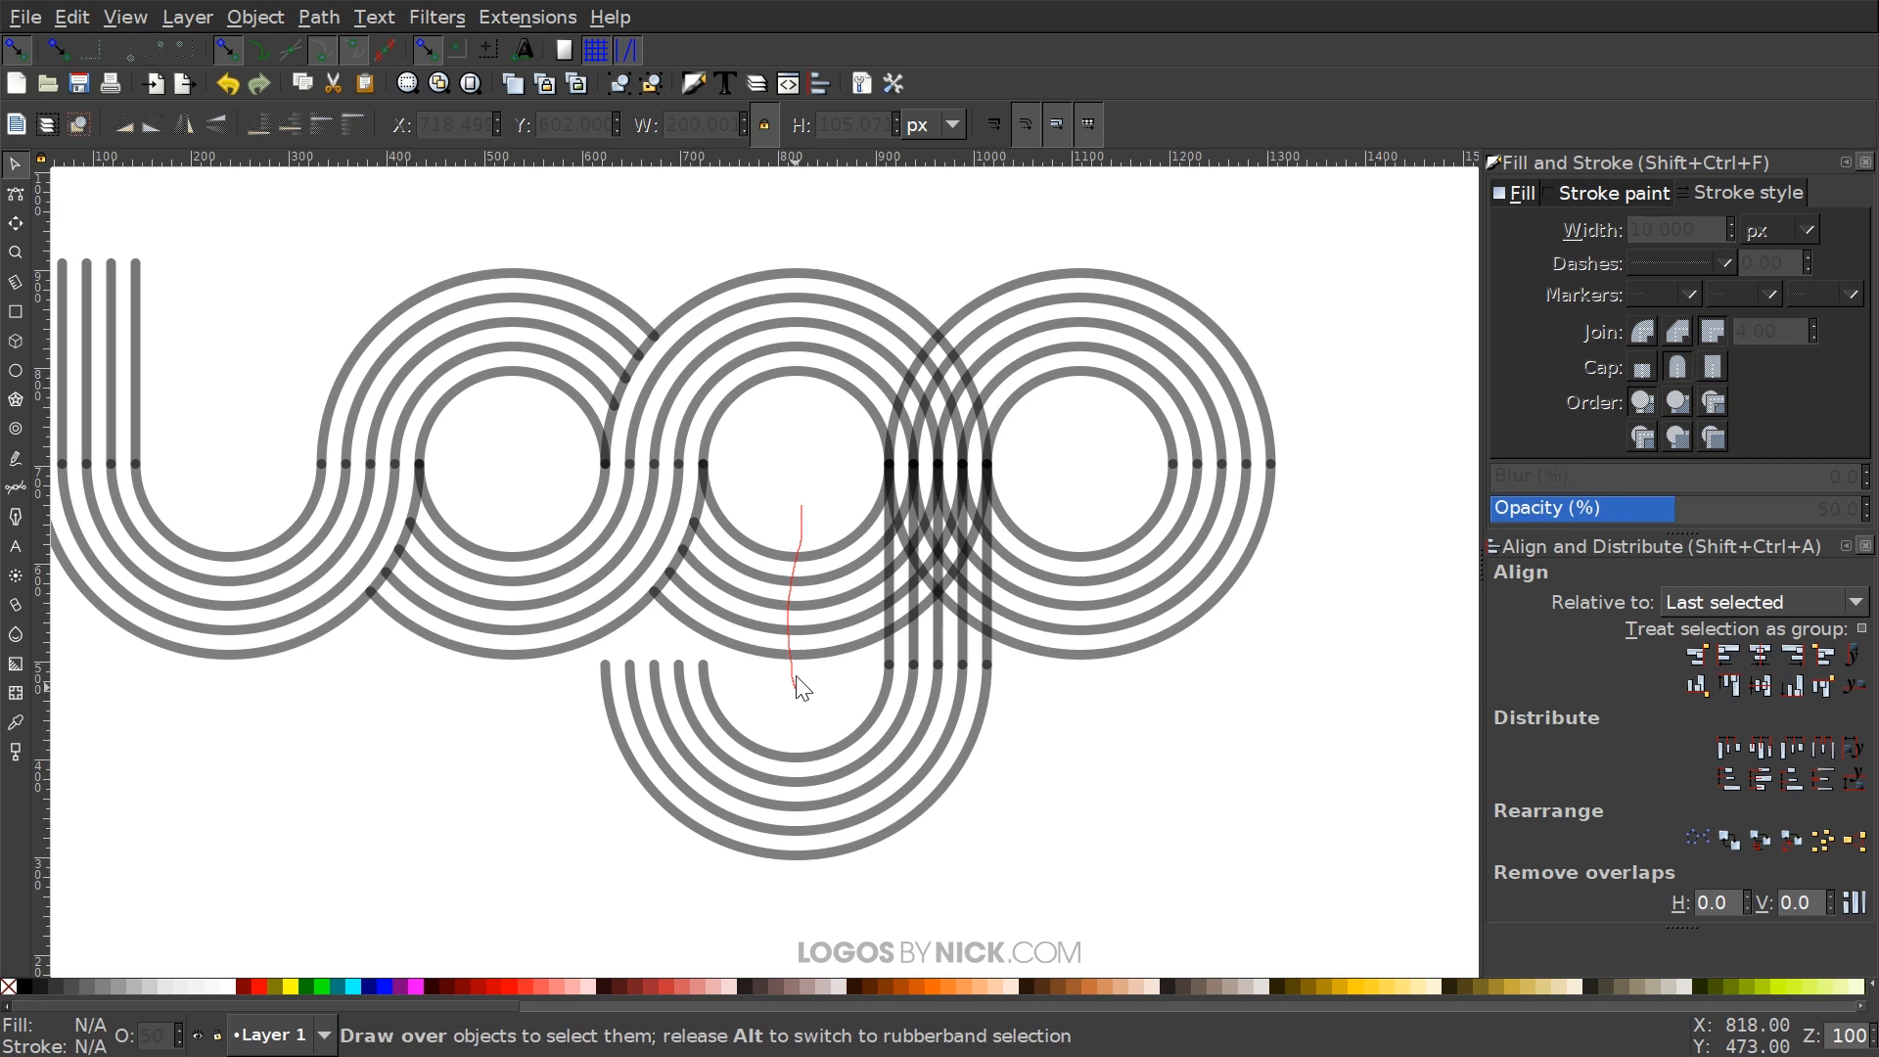
click(318, 18)
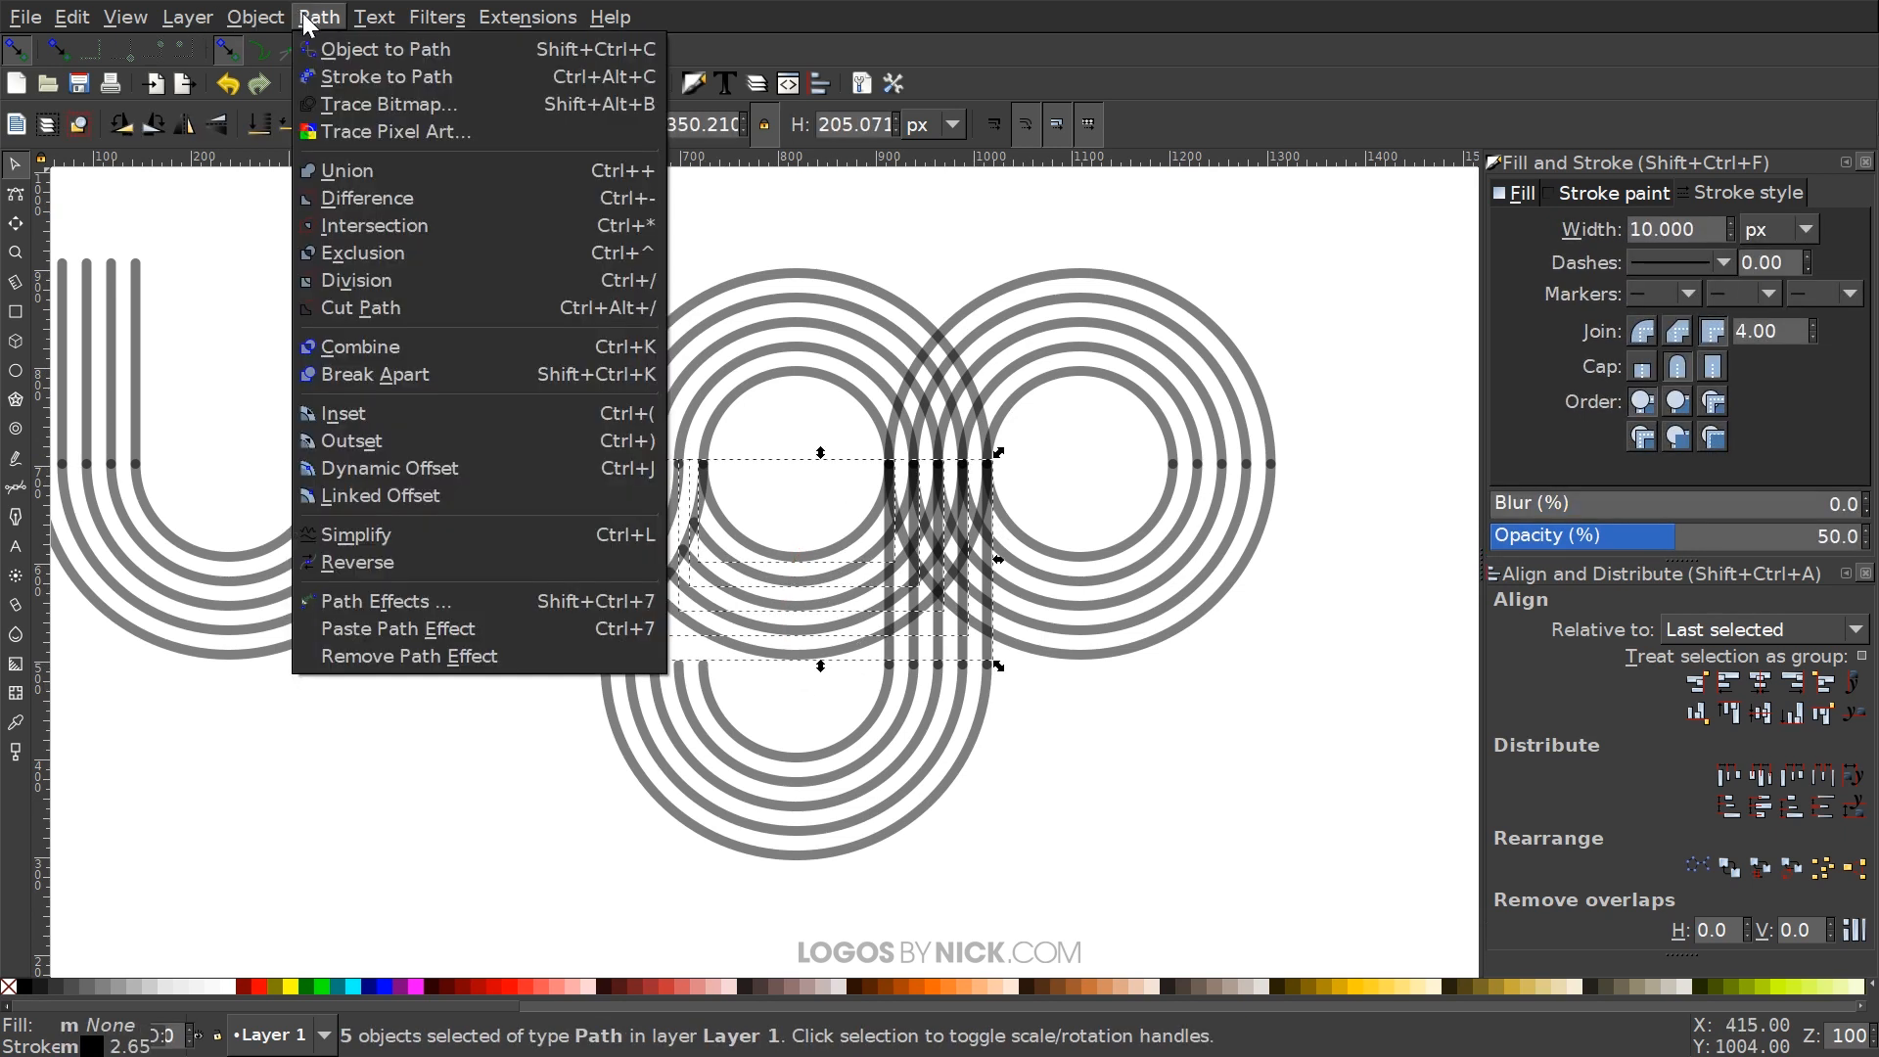
click(372, 350)
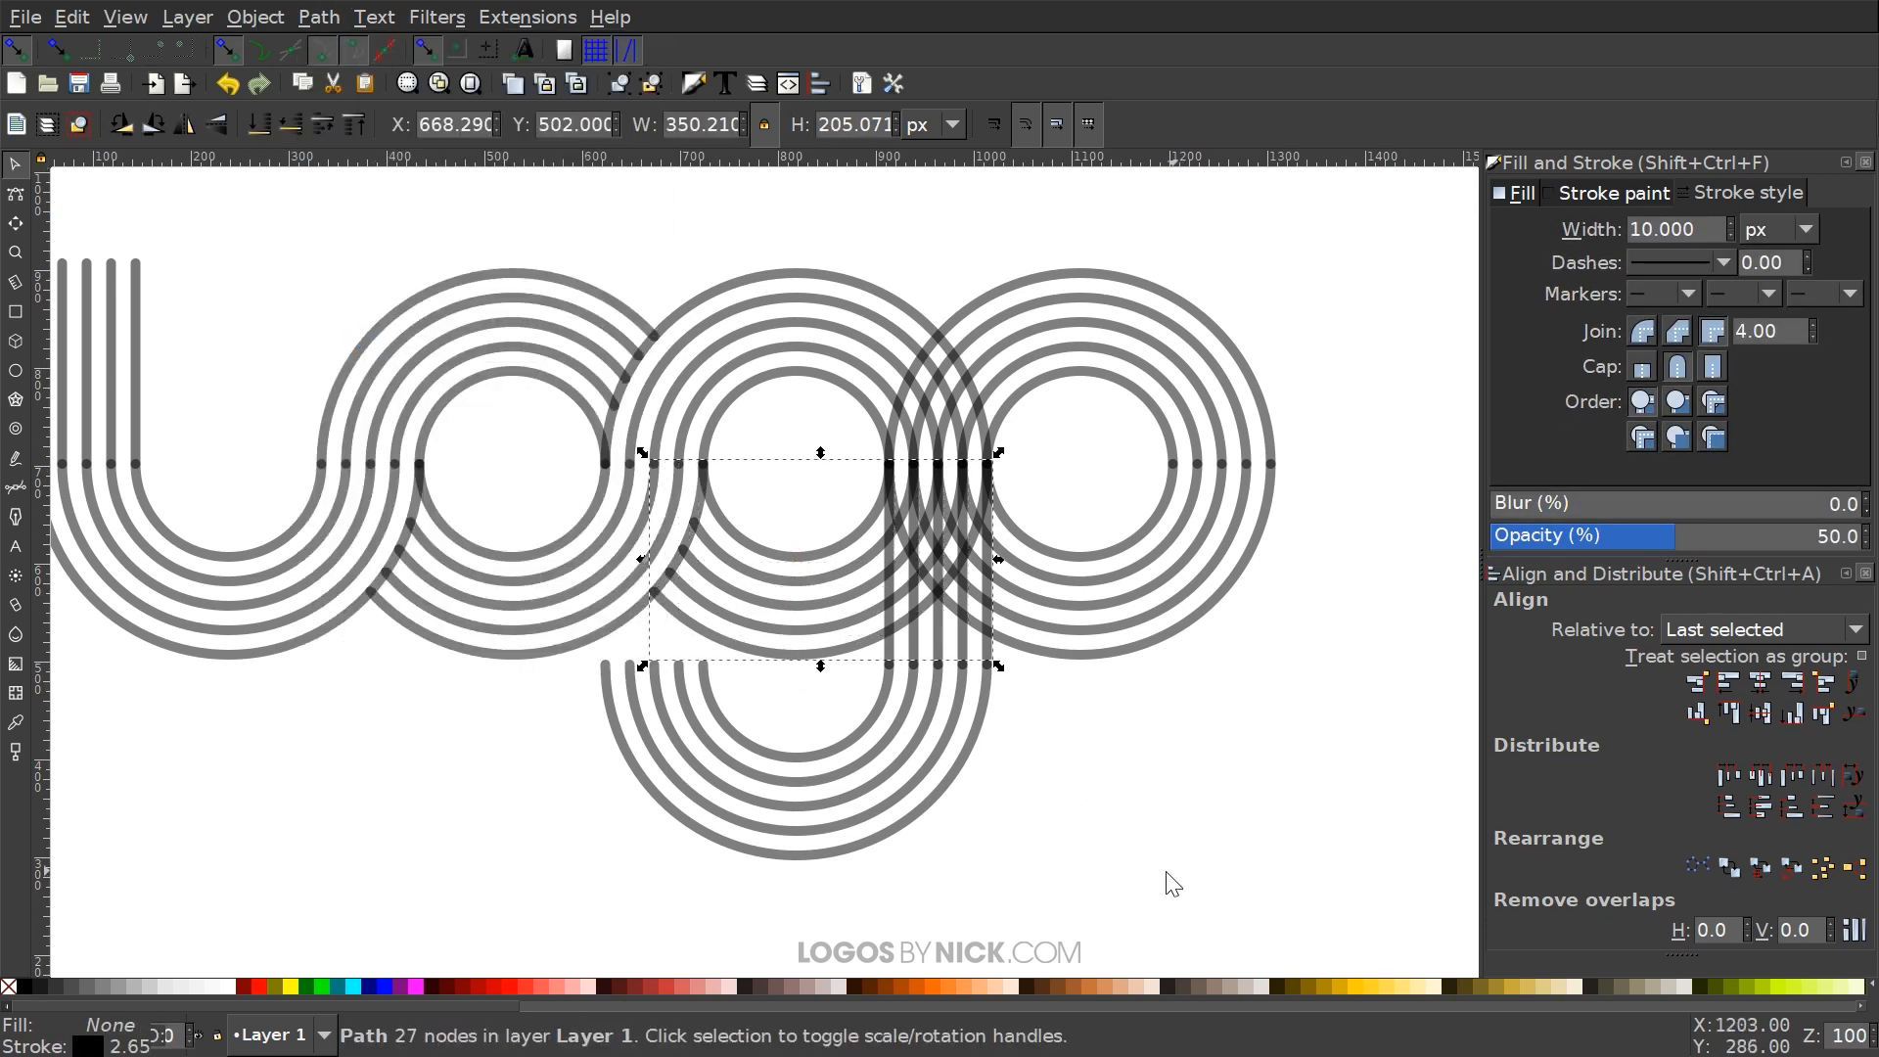
Duplicate the leftmost vertical line of the g's stem and use the copy to cut the middle set's combined lower path with Cut Path
click(894, 648)
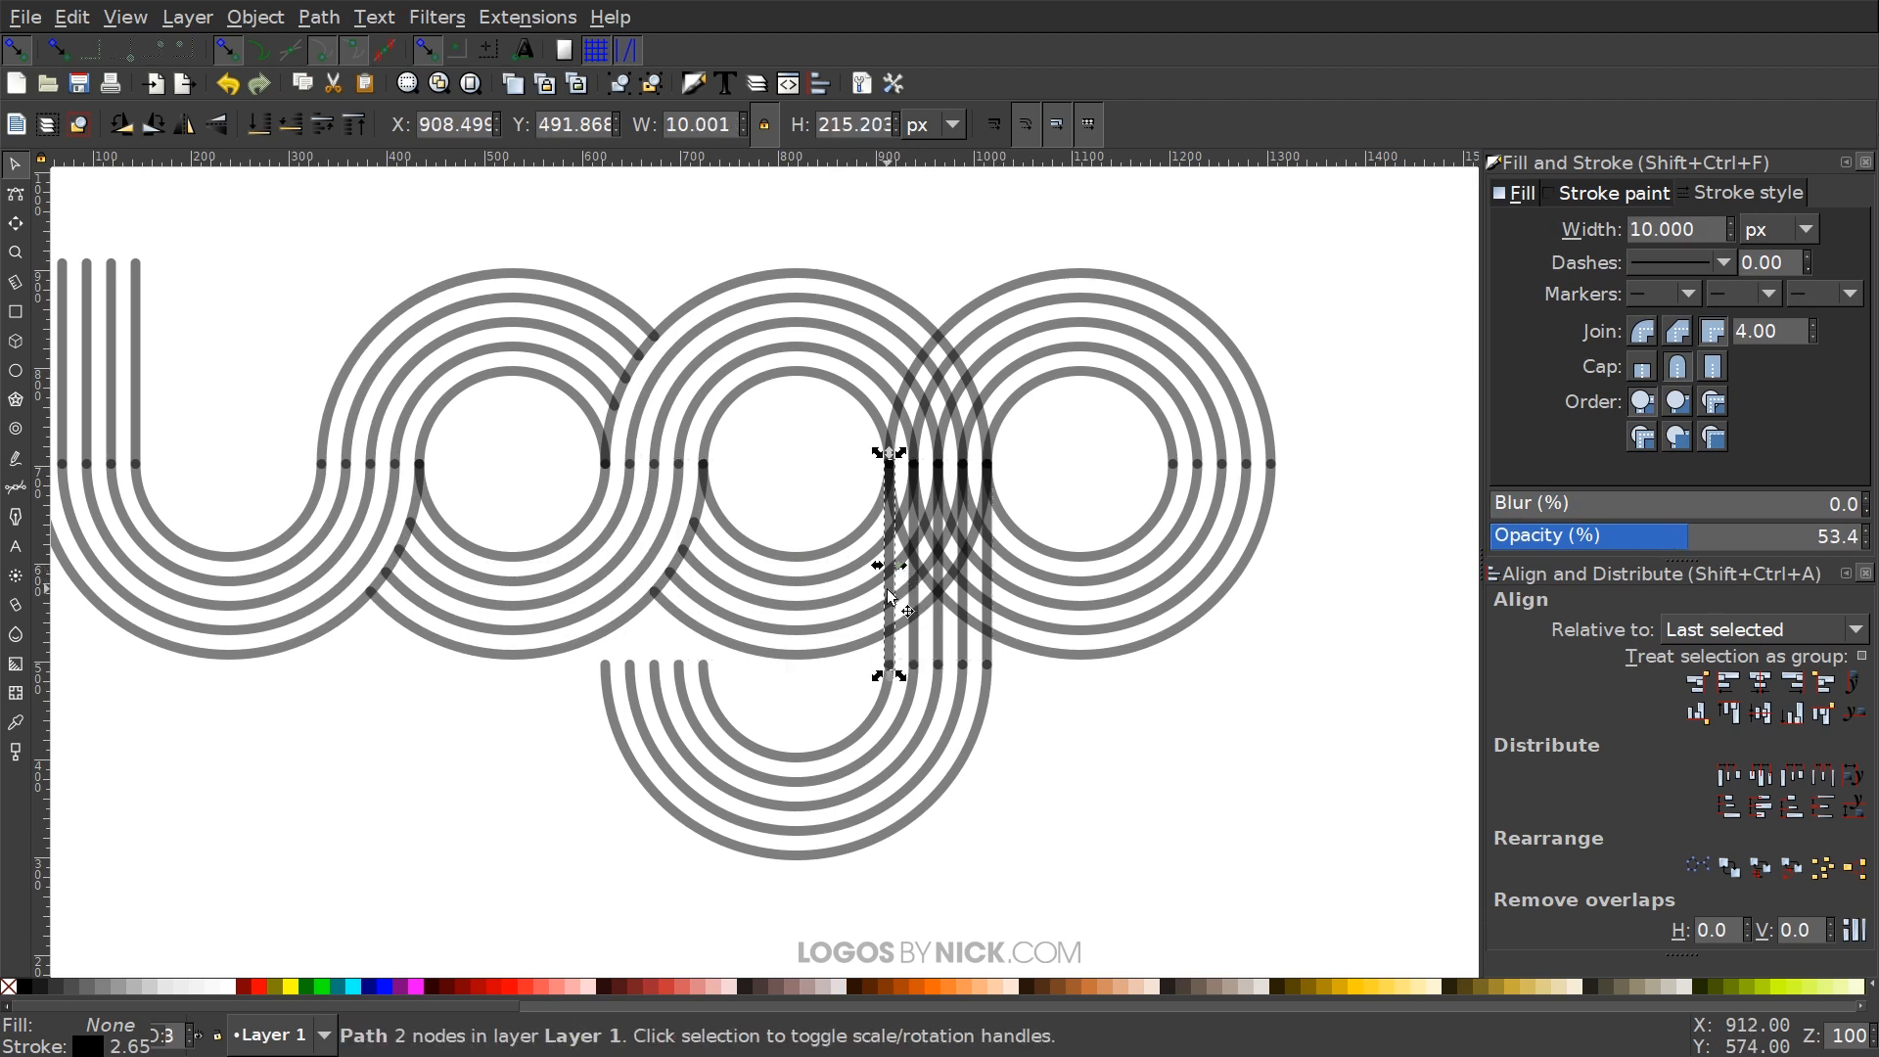
key(ctrl+d)
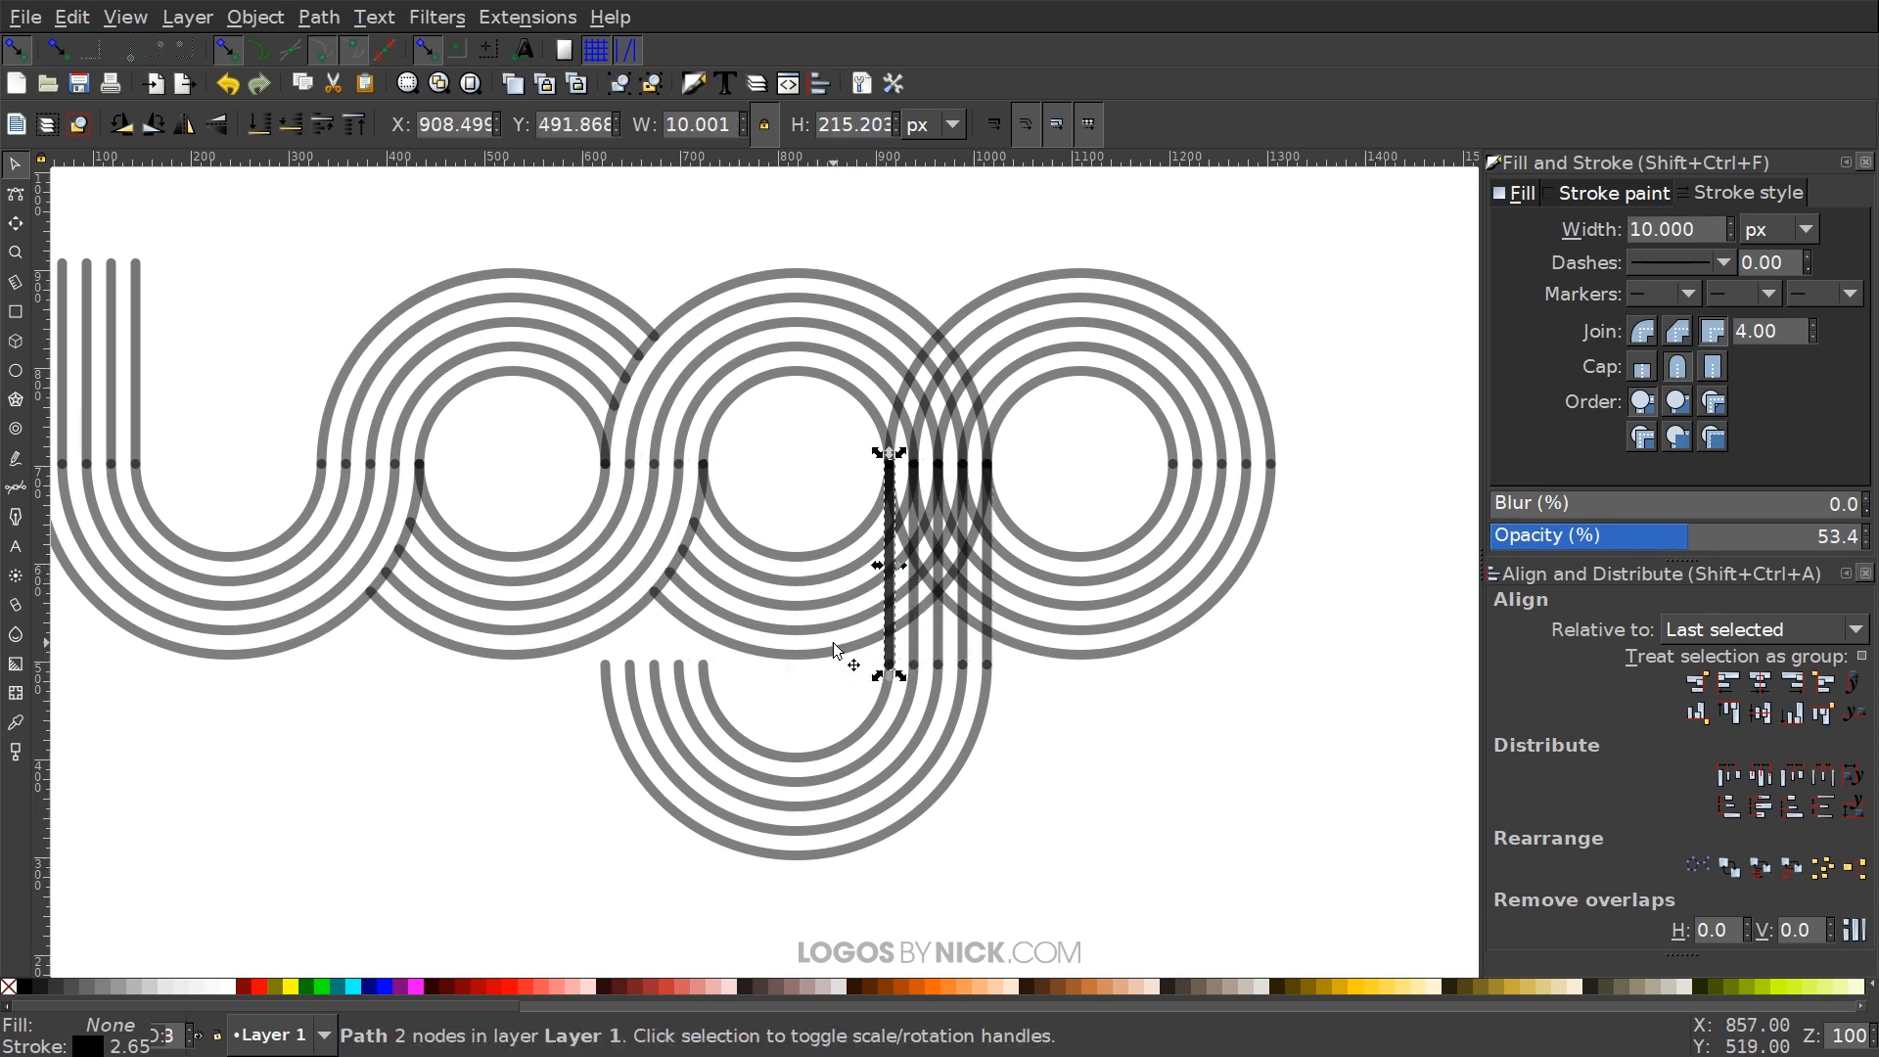
shift+click(810, 554)
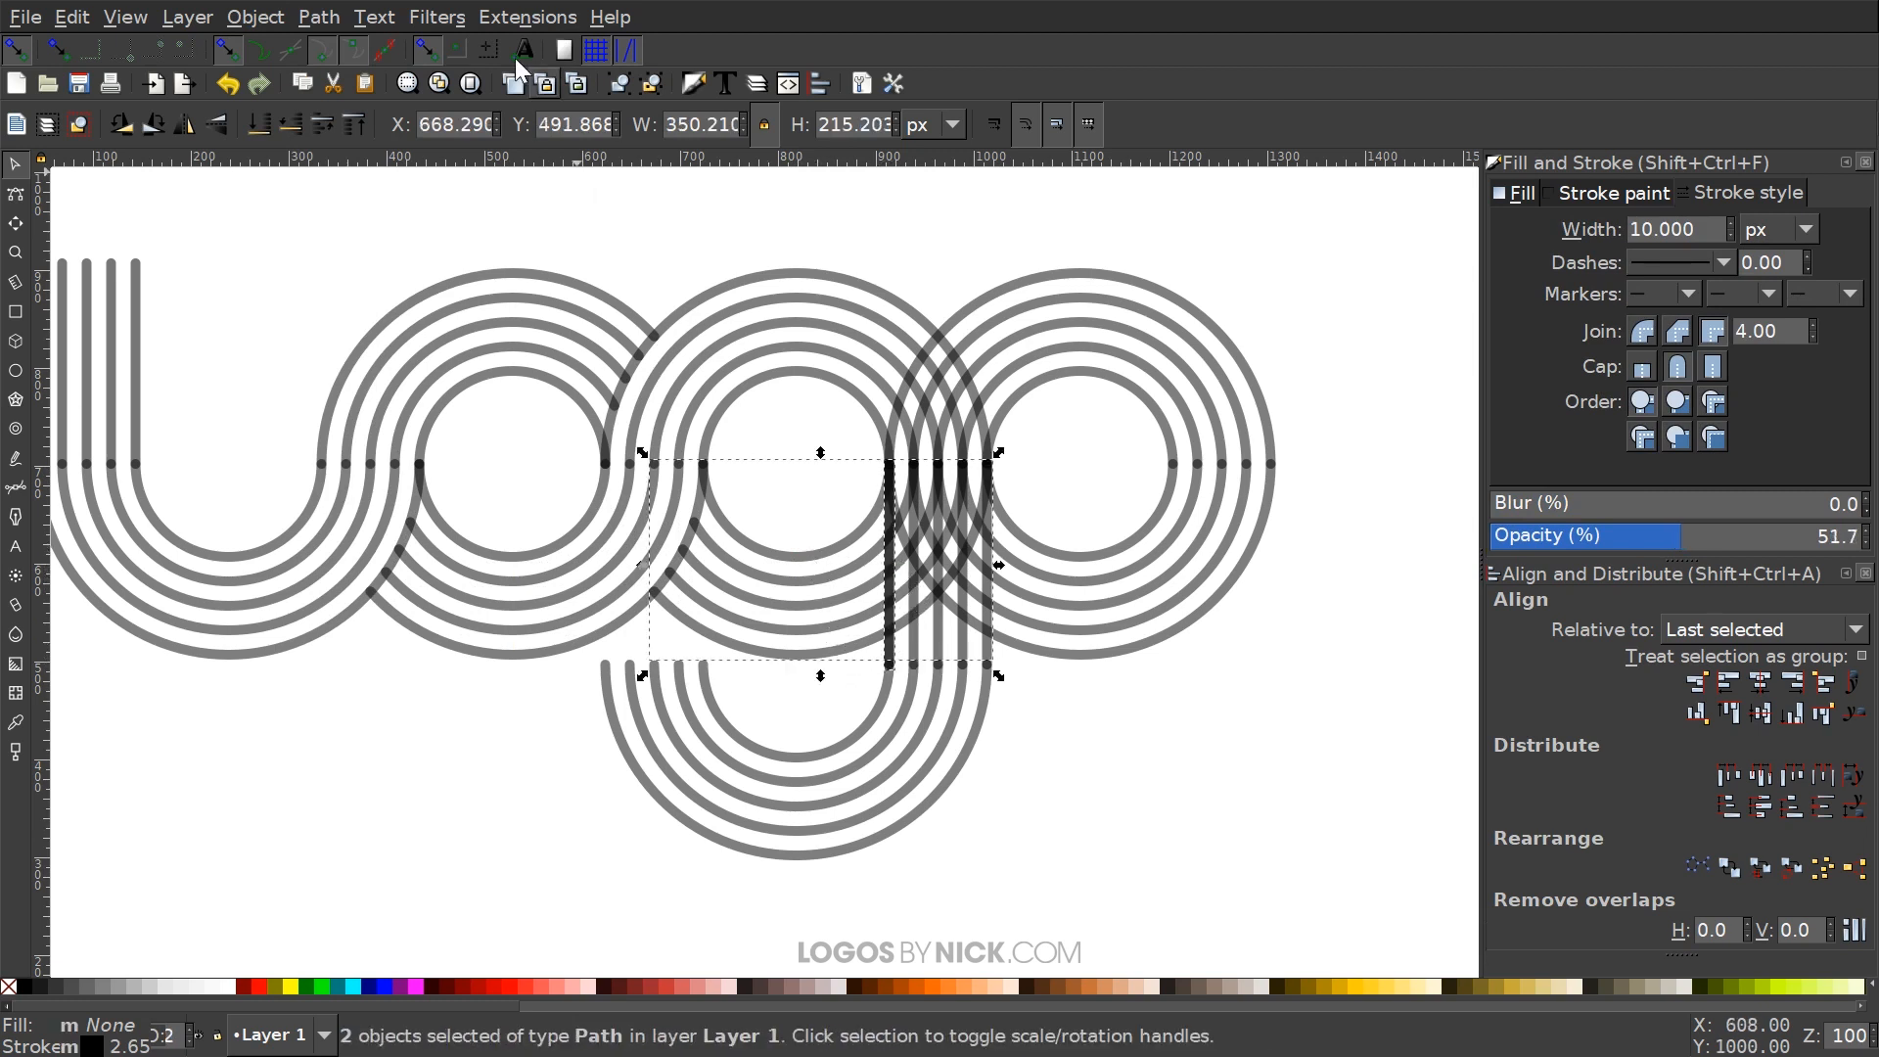
click(318, 18)
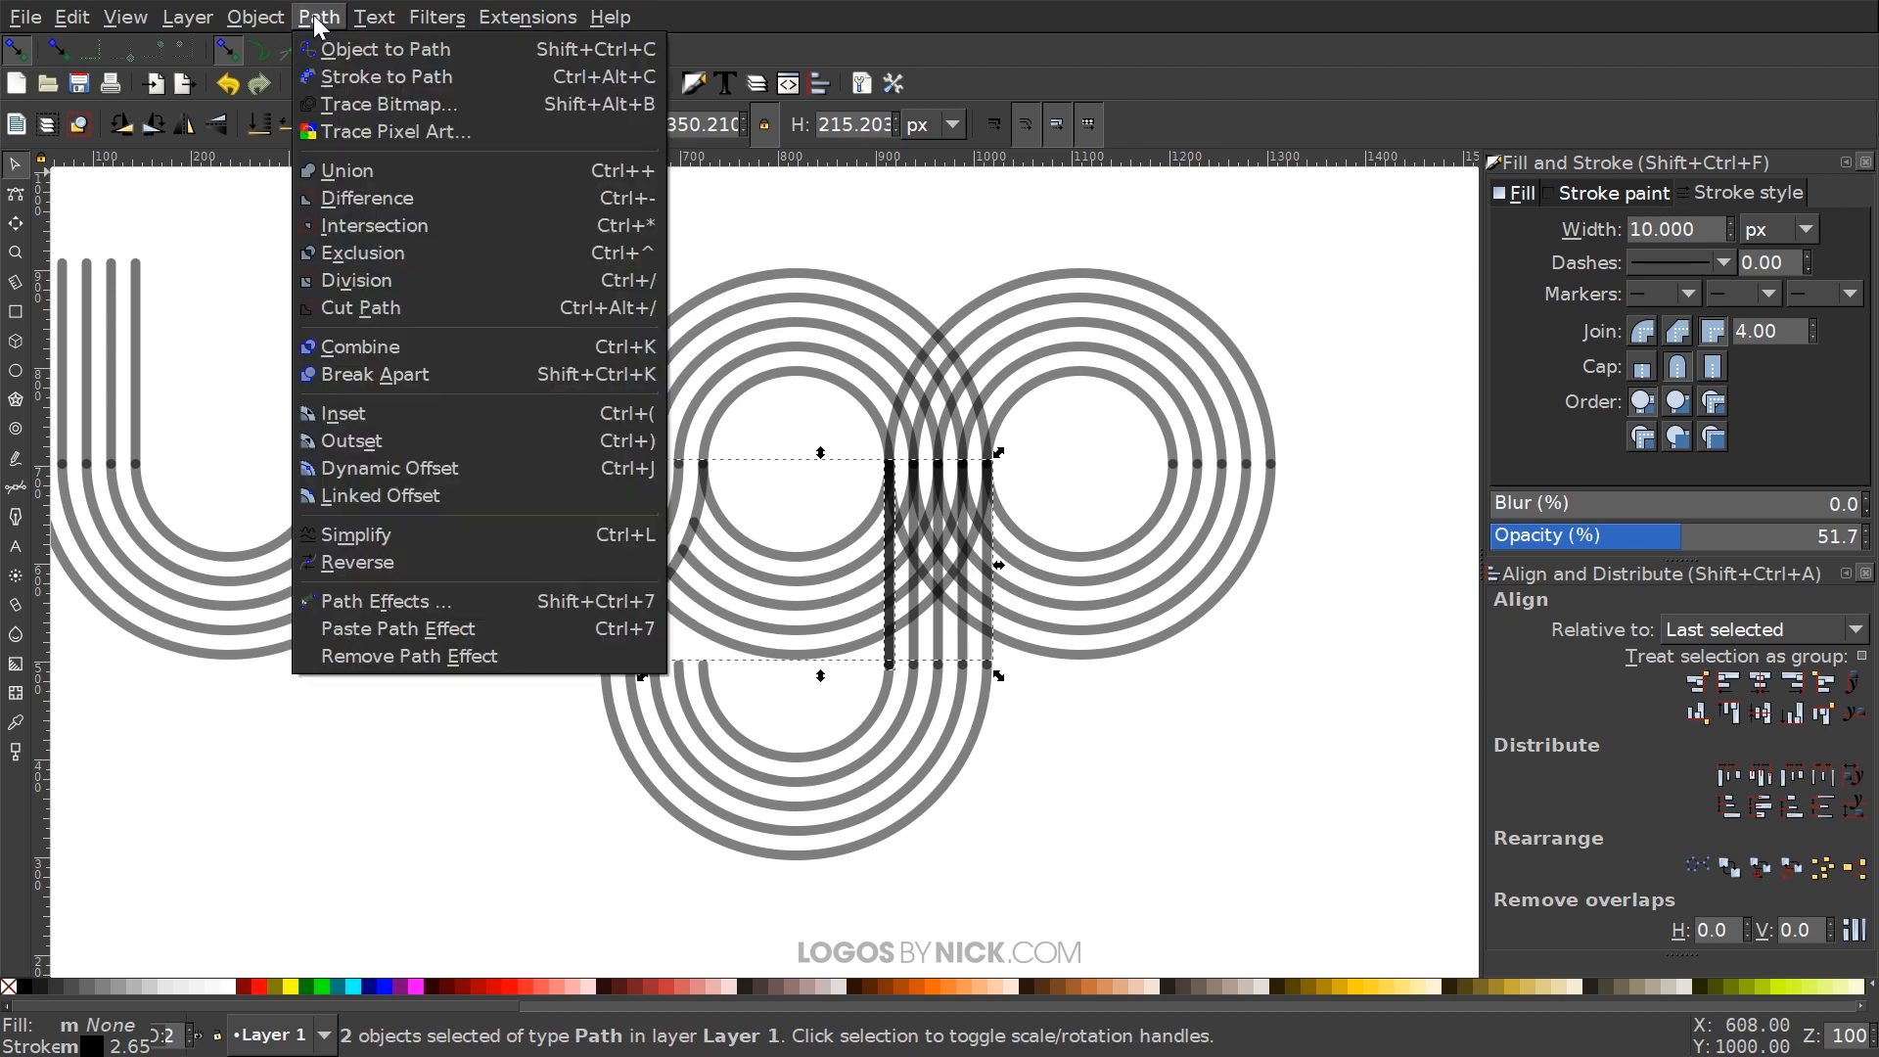
click(361, 307)
Delete the cut-off segments where the middle ring set's lower half overlaps the g's vertical lines, keeping its five main arcs
shift+click(803, 556)
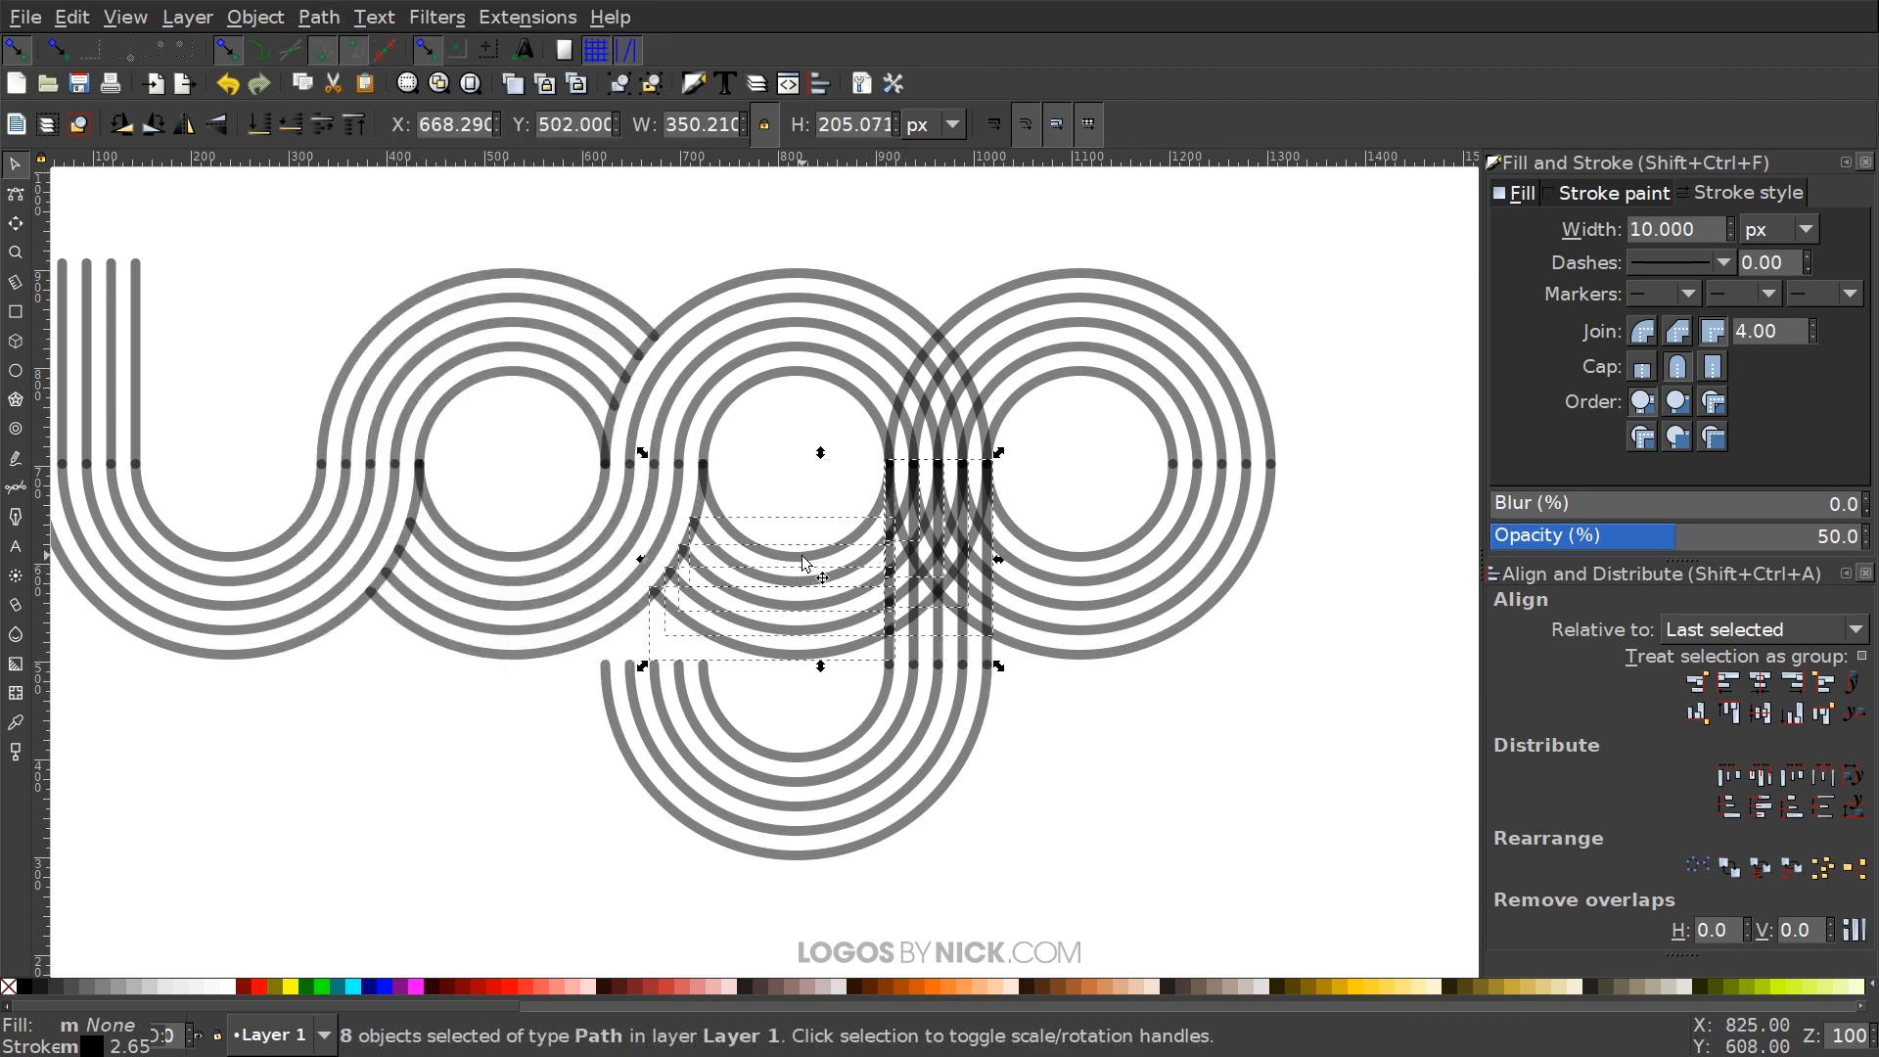
shift+click(799, 582)
shift+click(797, 604)
shift+click(794, 628)
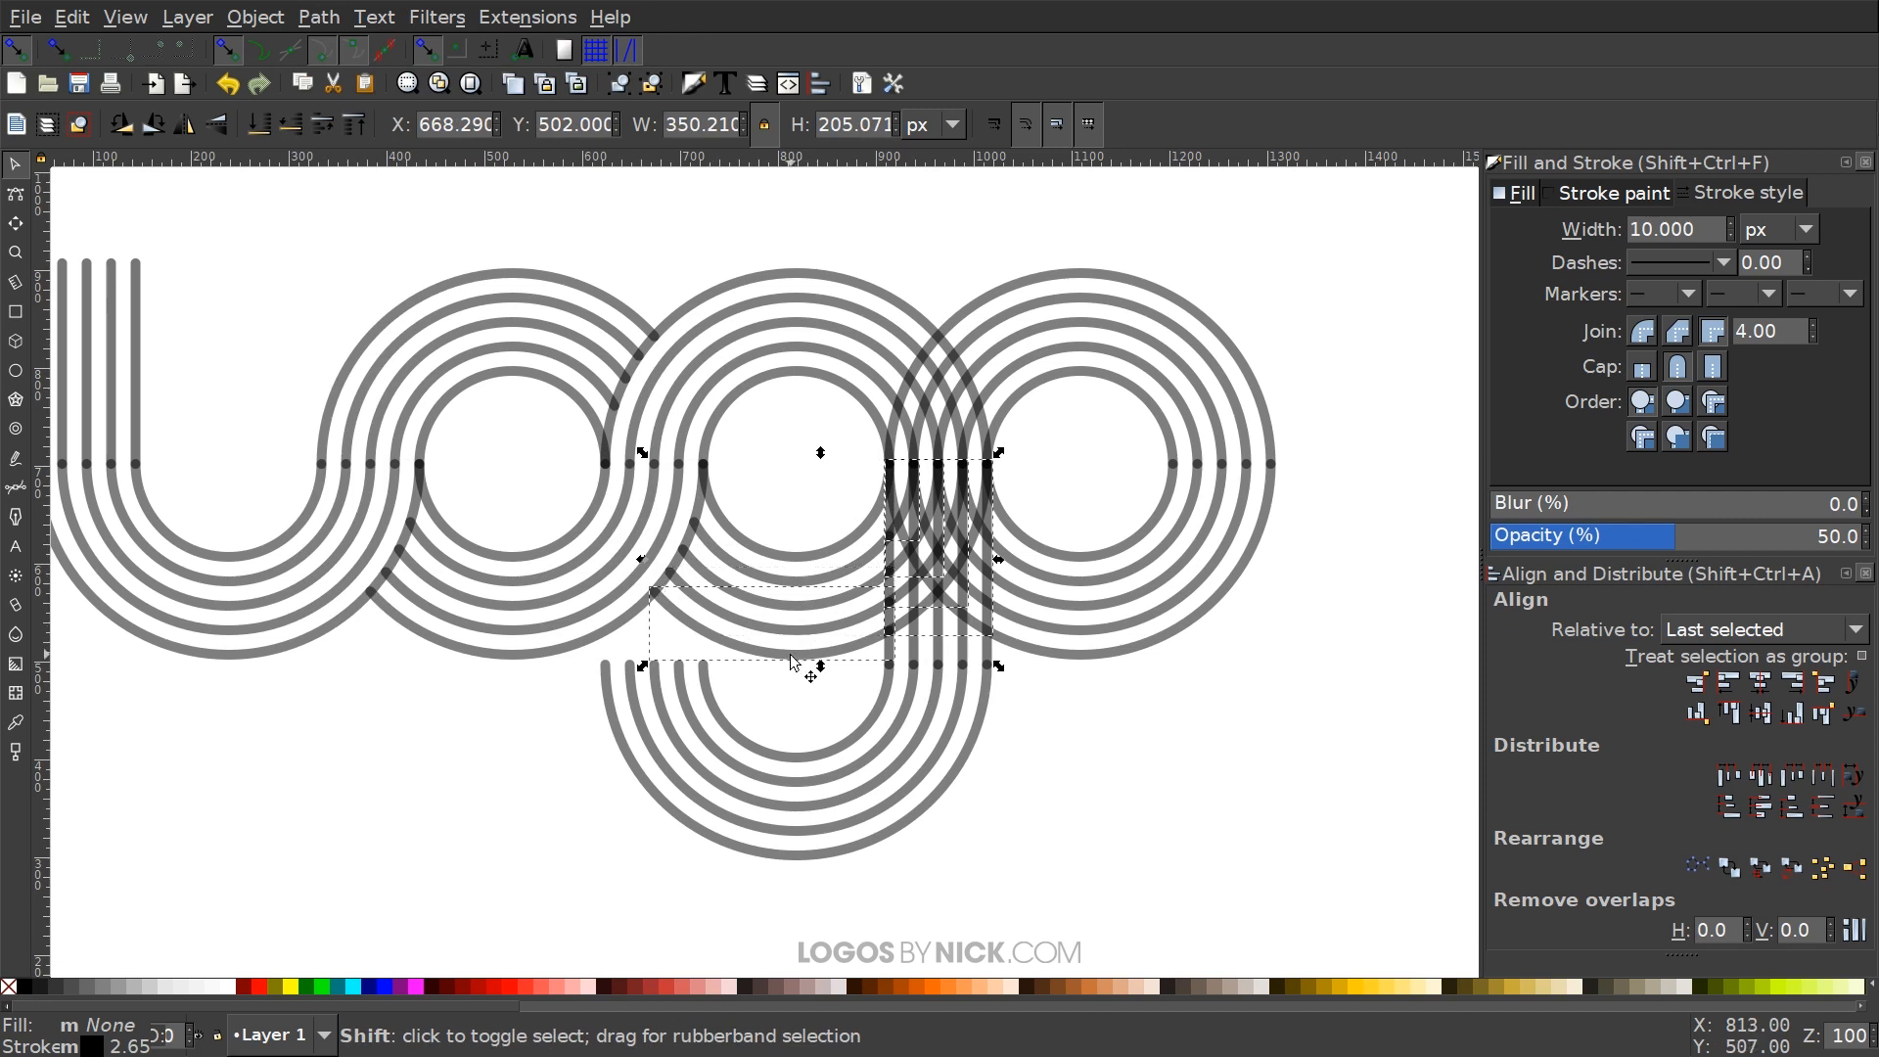
shift+click(791, 654)
key(Delete)
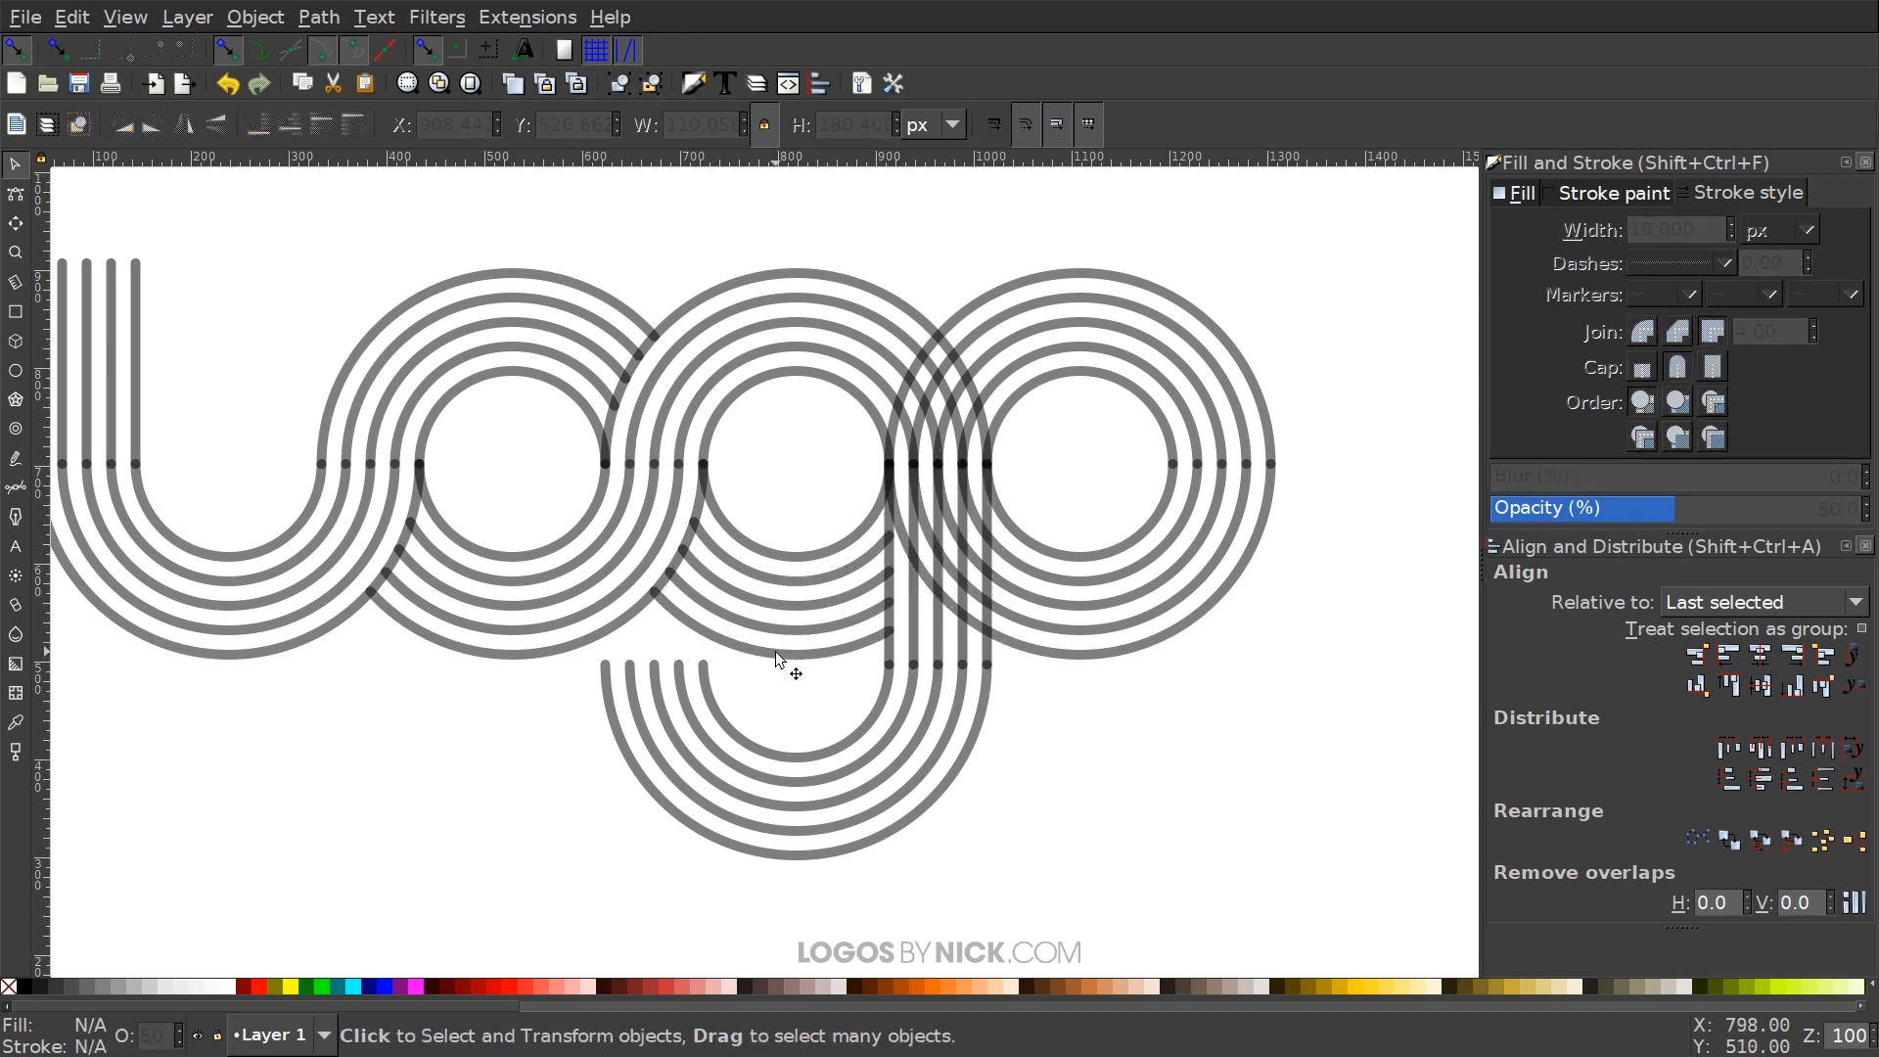
Select the last ring set's five lower half-rings and combine them into one path
drag(776, 652, 663, 667)
drag(857, 585, 765, 582)
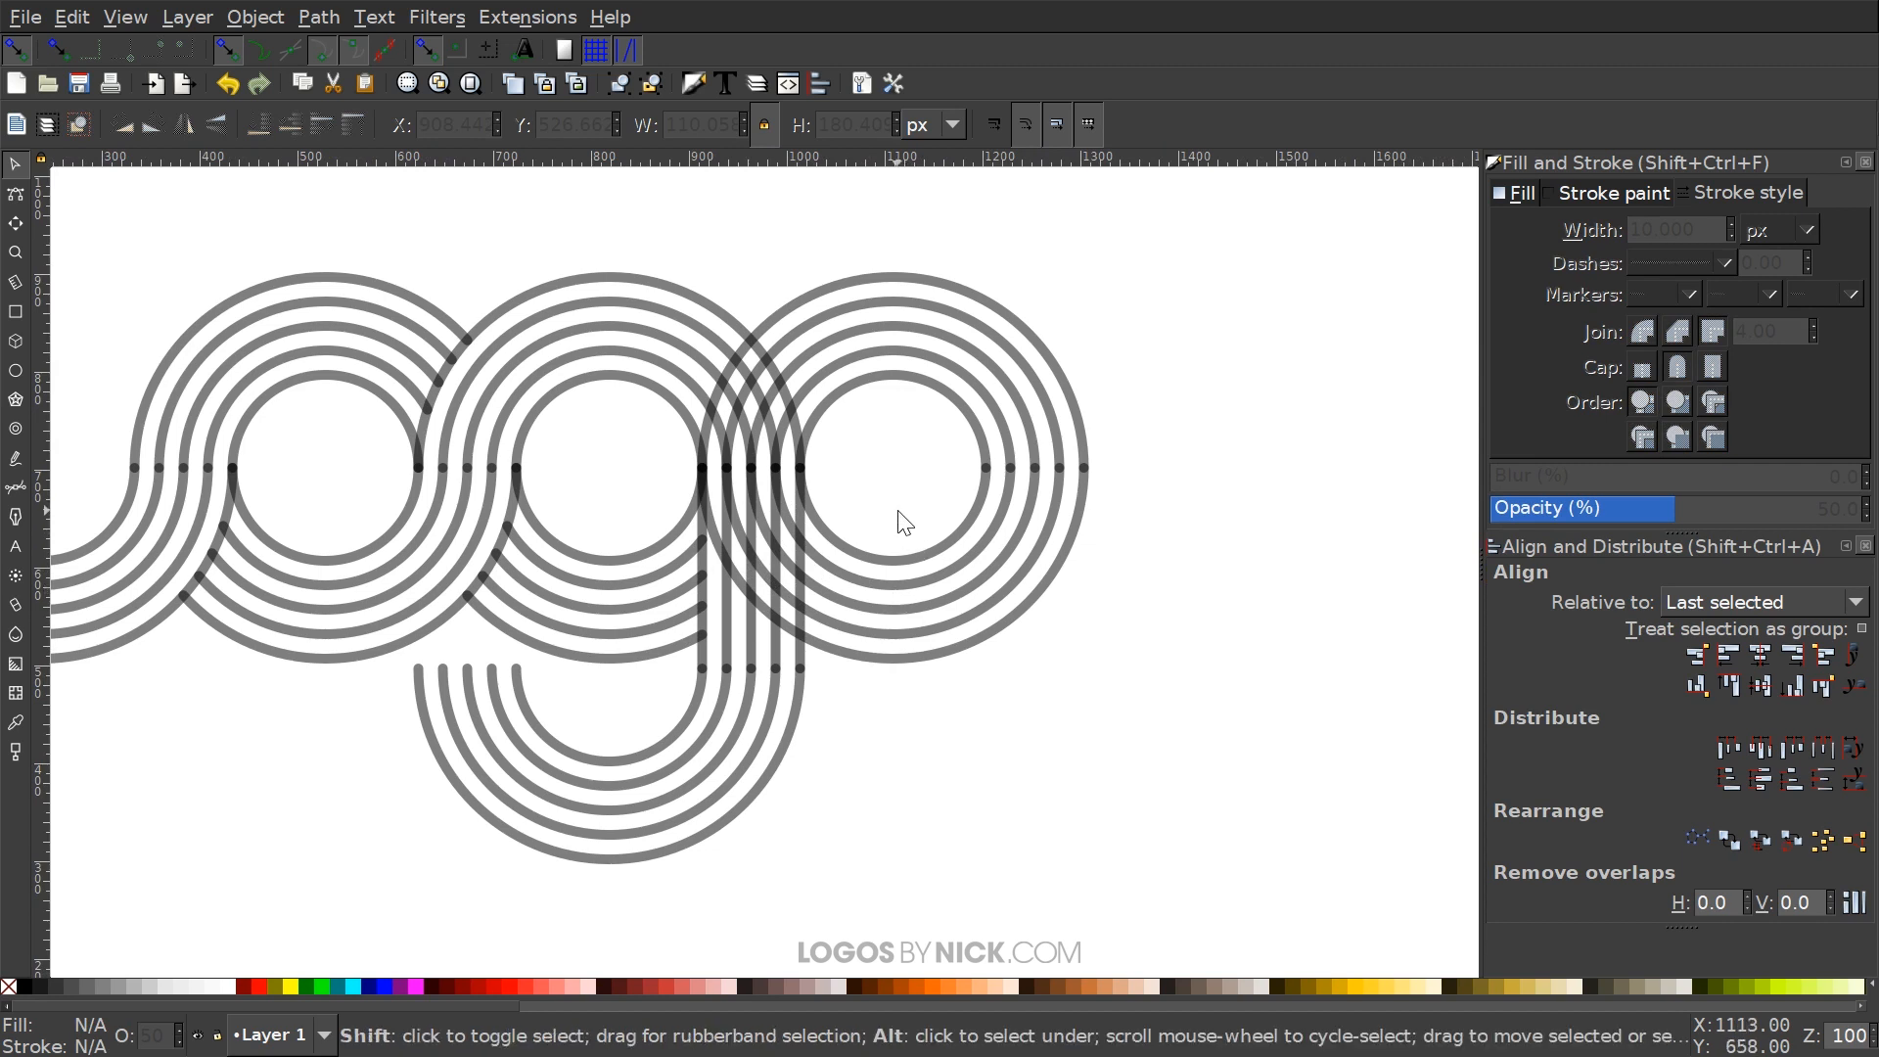
alt+drag(898, 520, 894, 746)
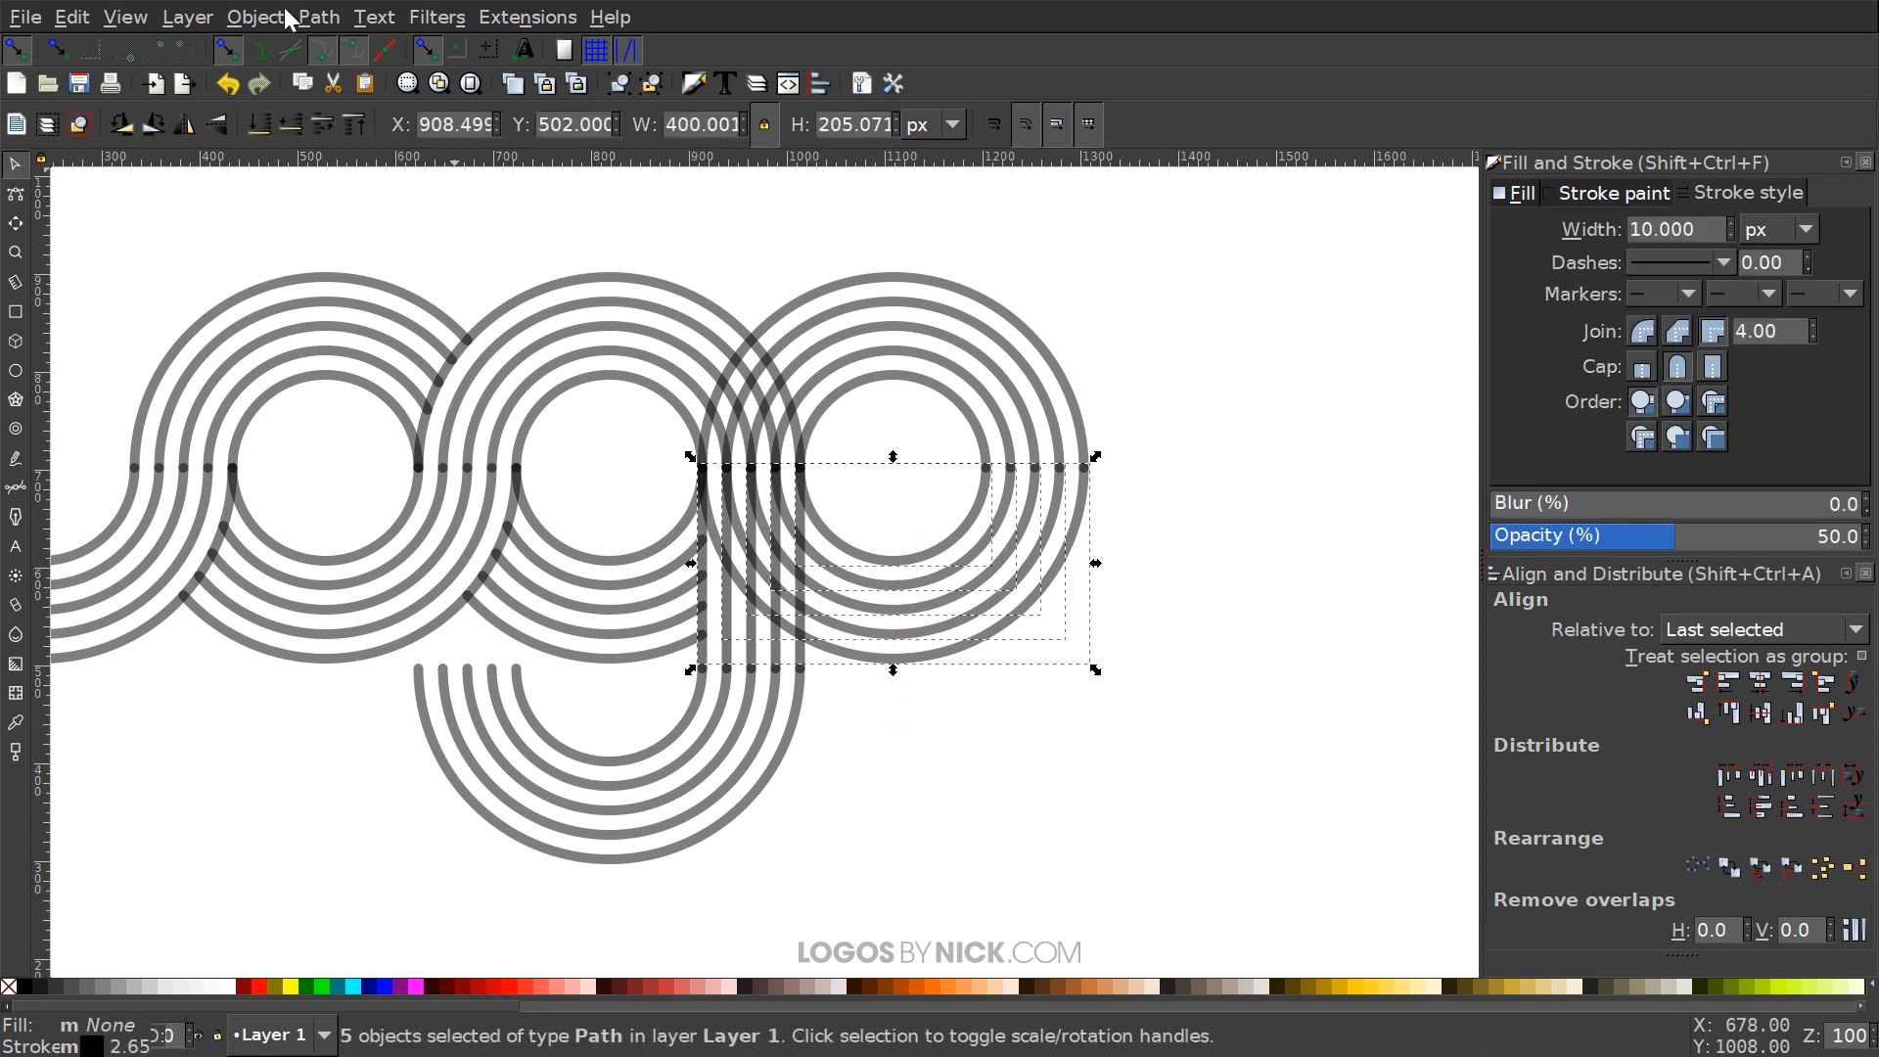
click(320, 17)
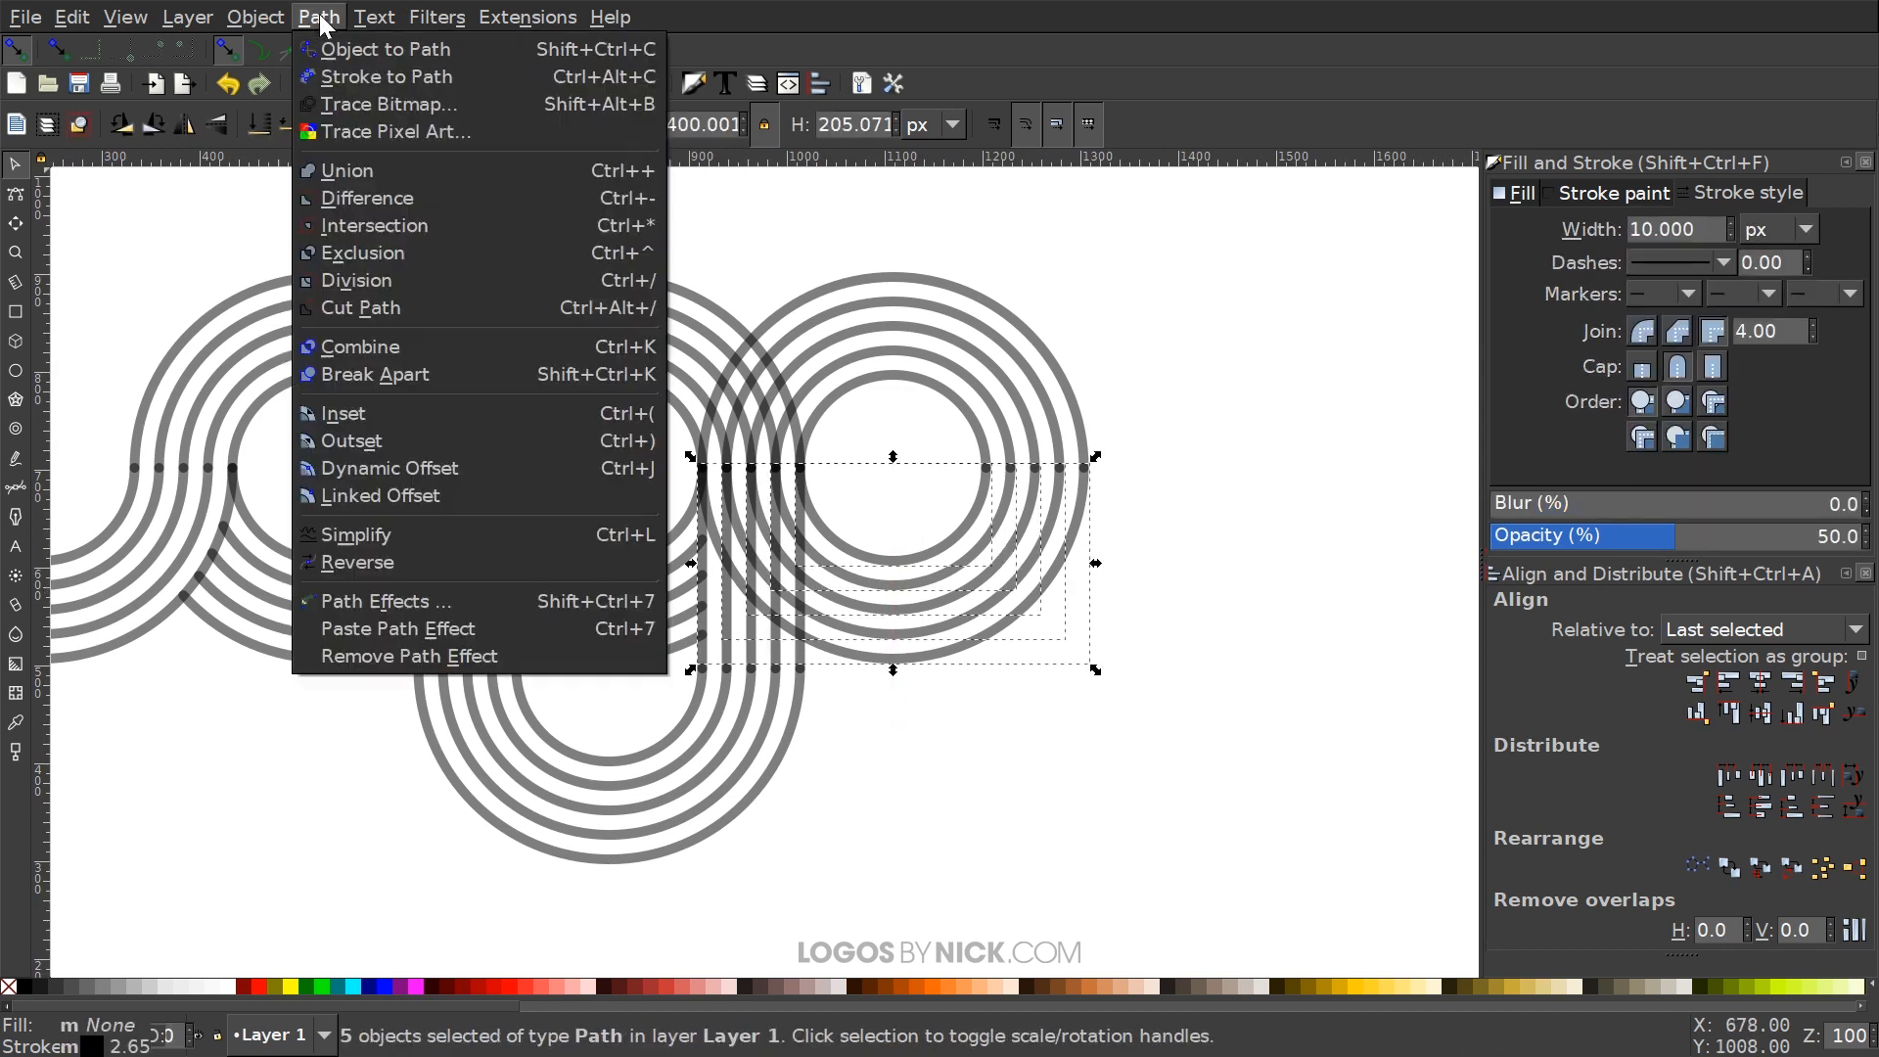
click(358, 307)
Cut the last ring set's combined lower path with a duplicate of the g stem's rightmost vertical line, and delete the segments overlapping the stem
click(804, 656)
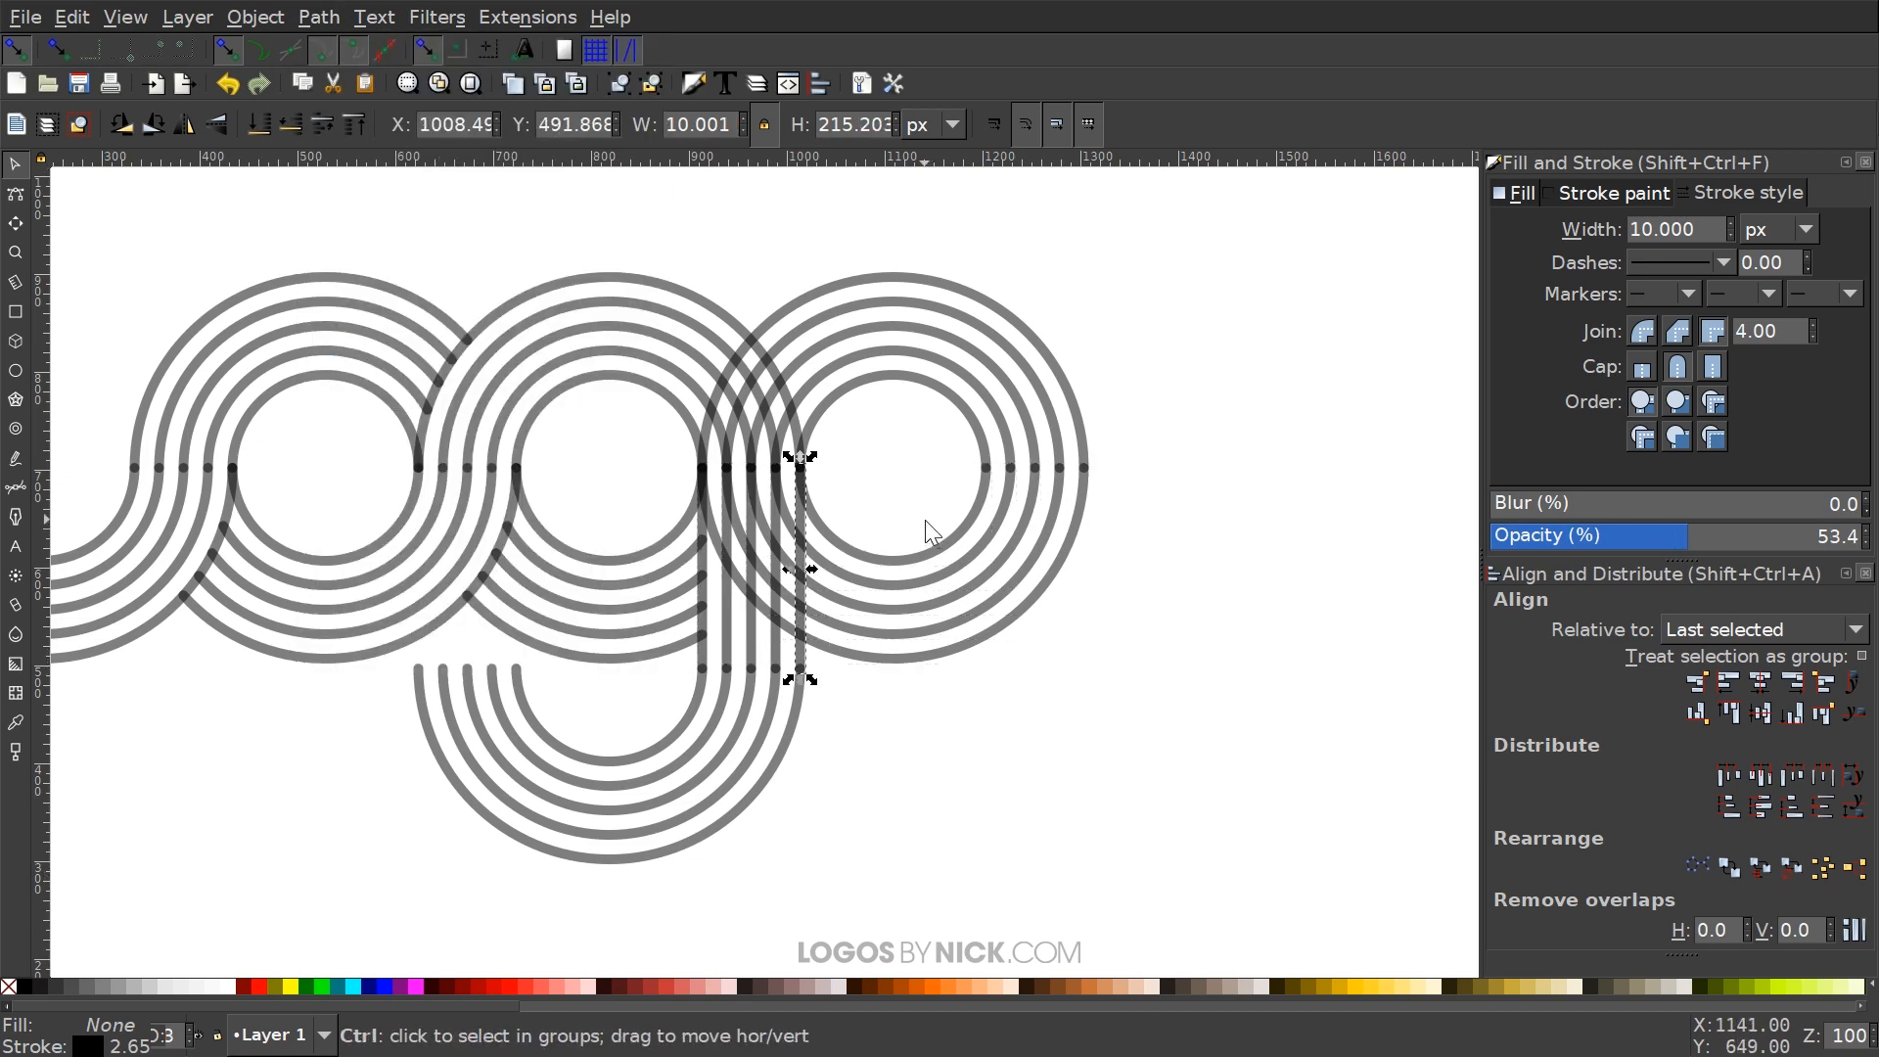
key(ctrl+d)
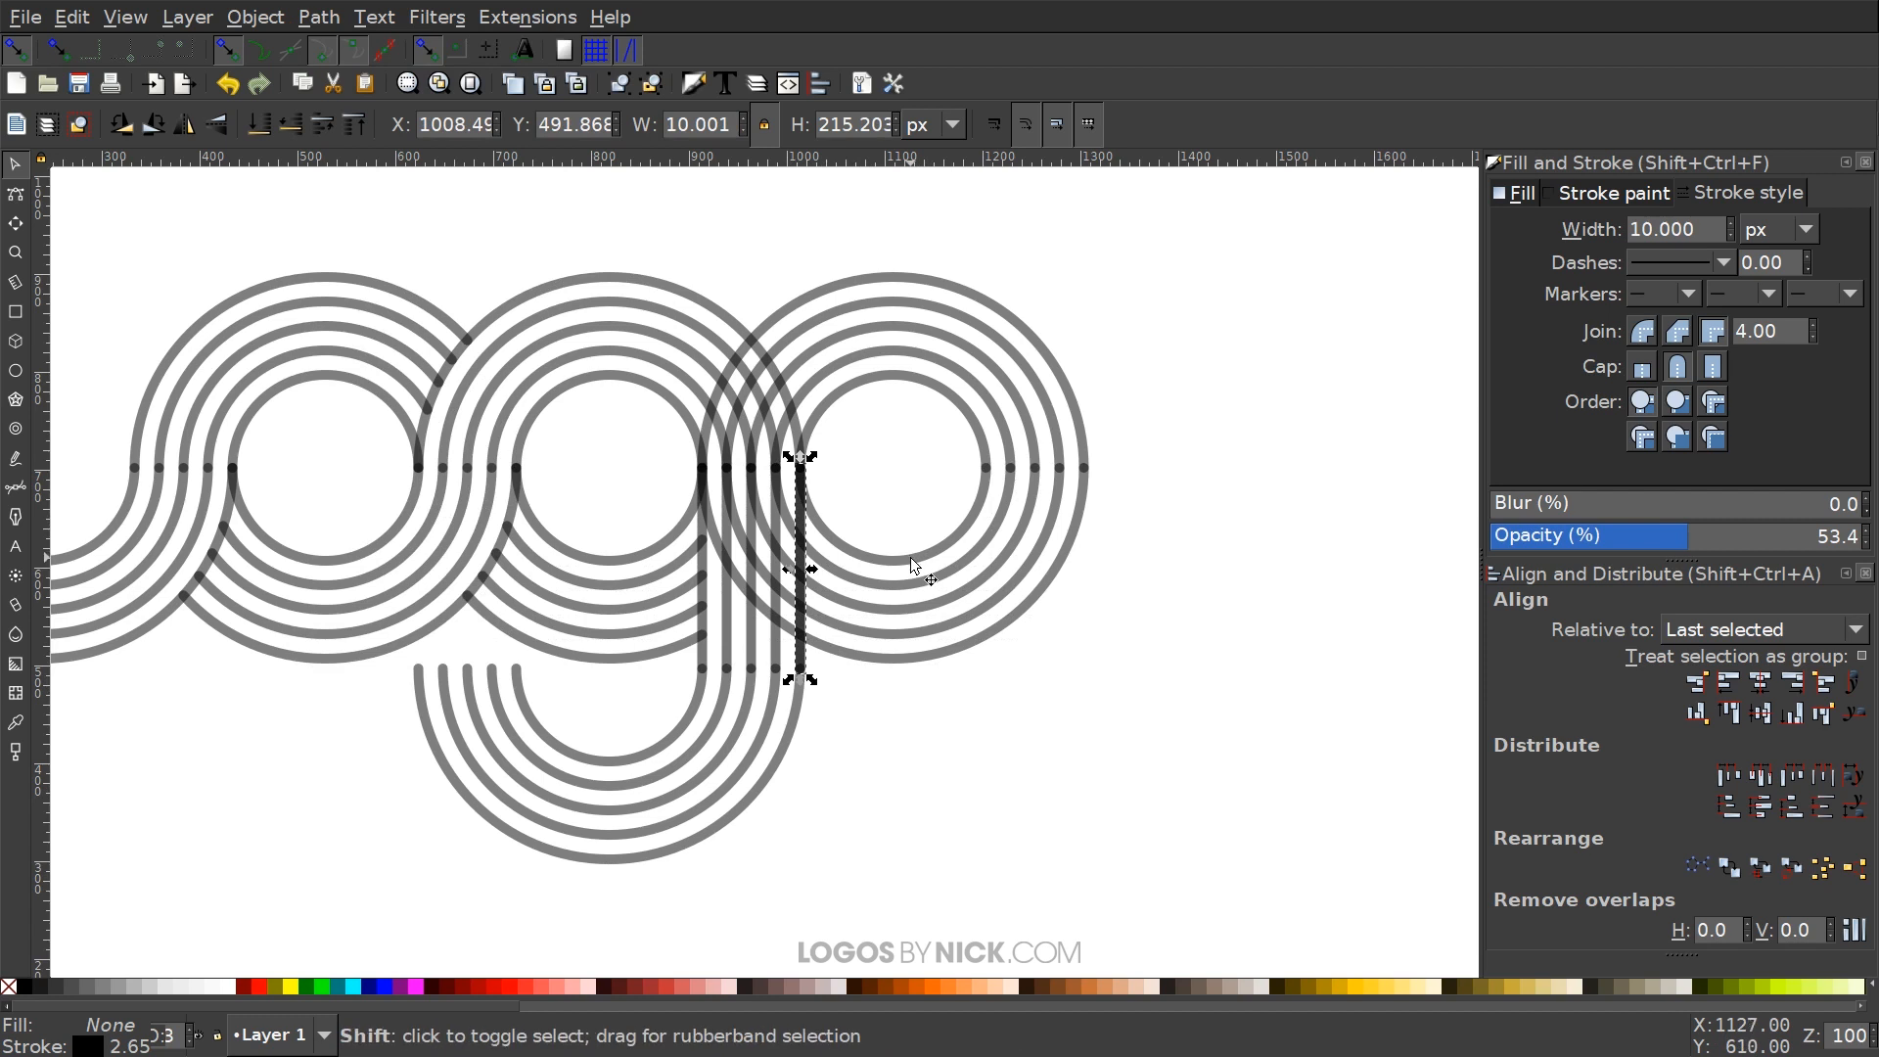
shift+click(910, 556)
click(318, 17)
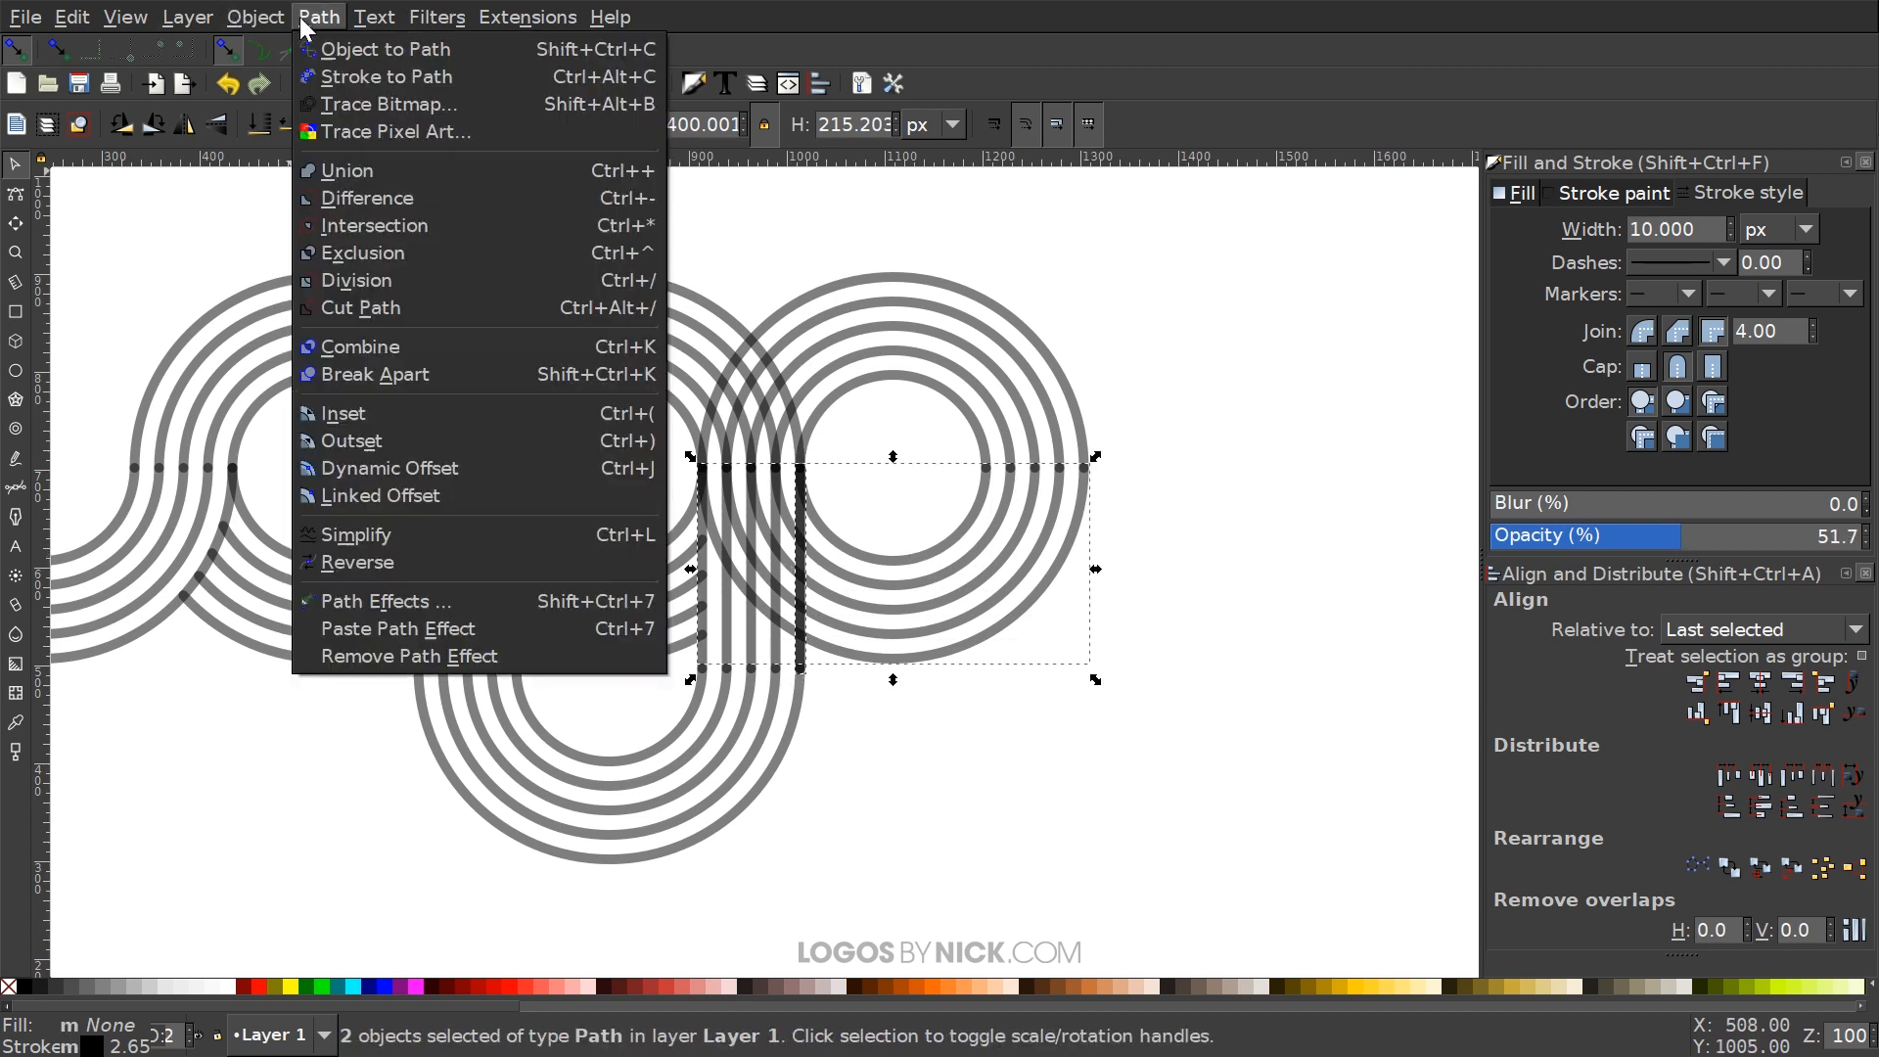
click(360, 307)
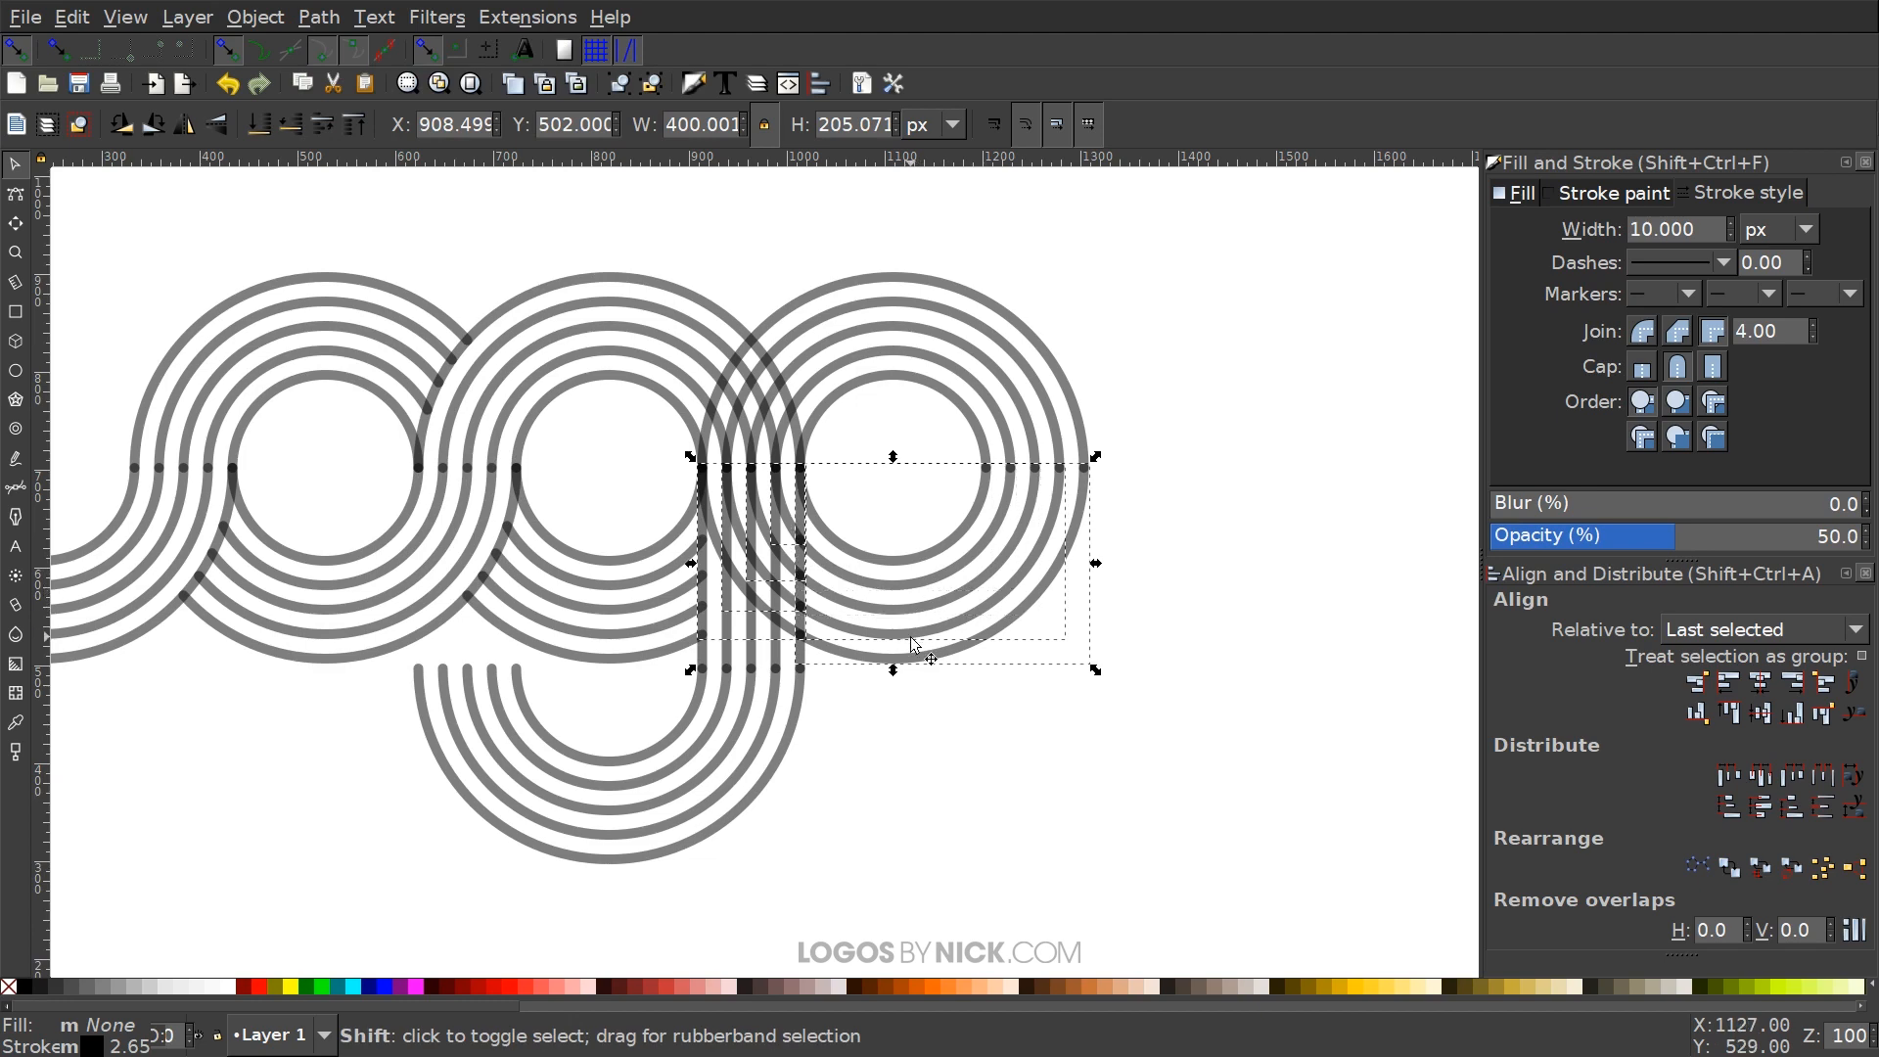
shift+click(912, 667)
key(Escape)
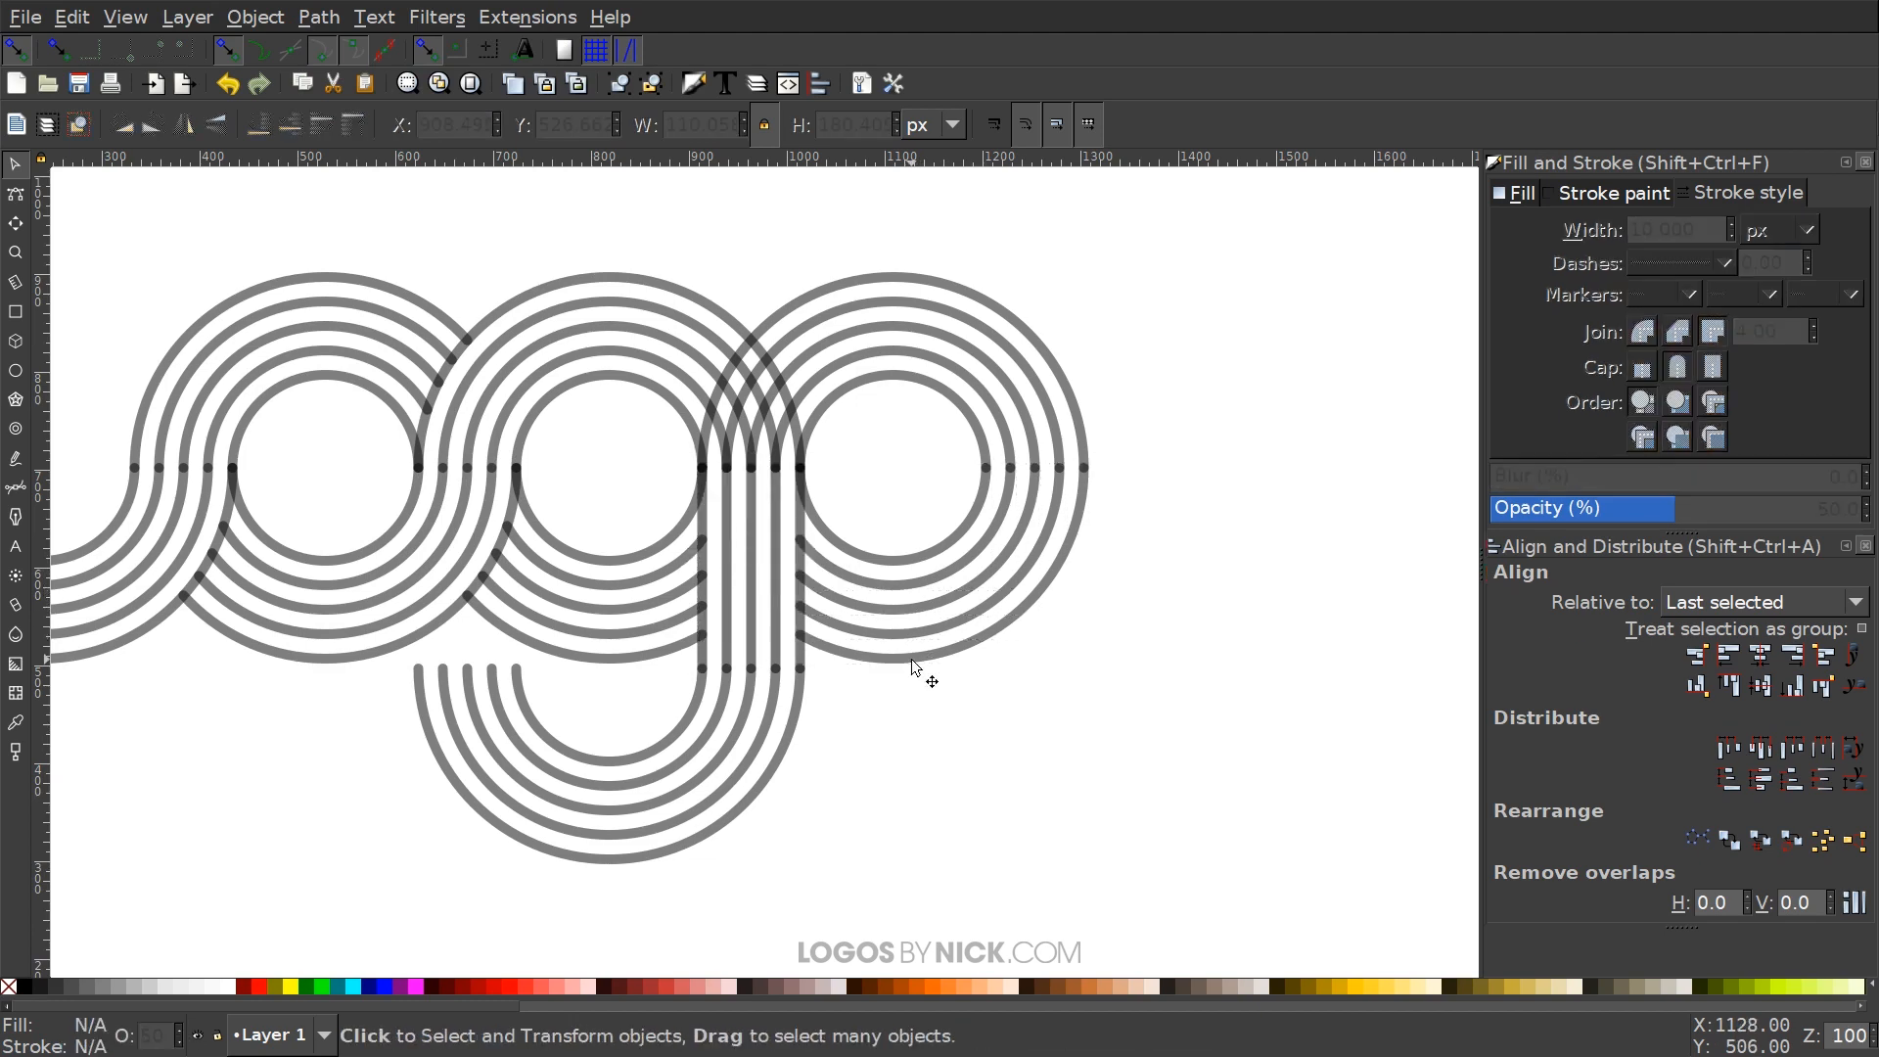
Select the last ring set's five upper half-rings and combine them into one path
mouse_move(872, 552)
mouse_down()
mouse_move(1072, 723)
mouse_move(1044, 588)
mouse_up()
mouse_move(1114, 327)
mouse_down()
mouse_move(1073, 330)
mouse_move(1035, 458)
mouse_up()
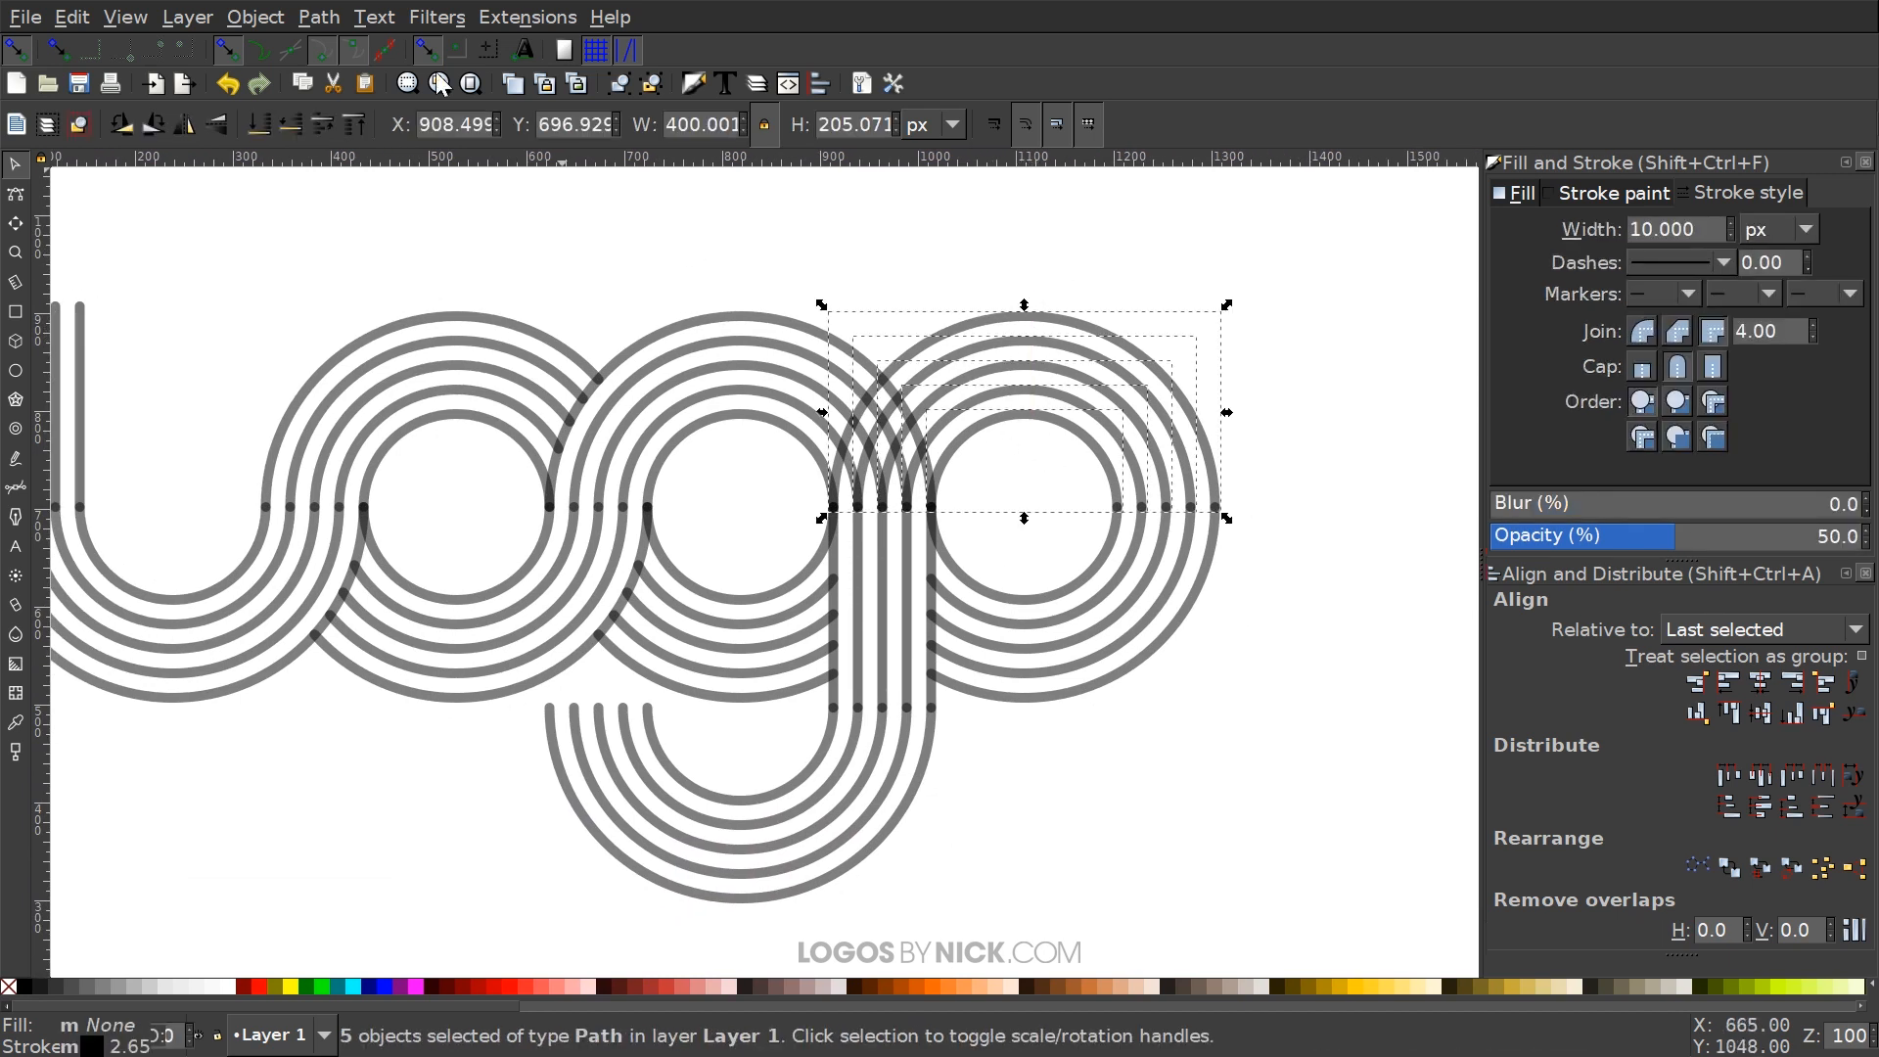
click(341, 18)
click(321, 344)
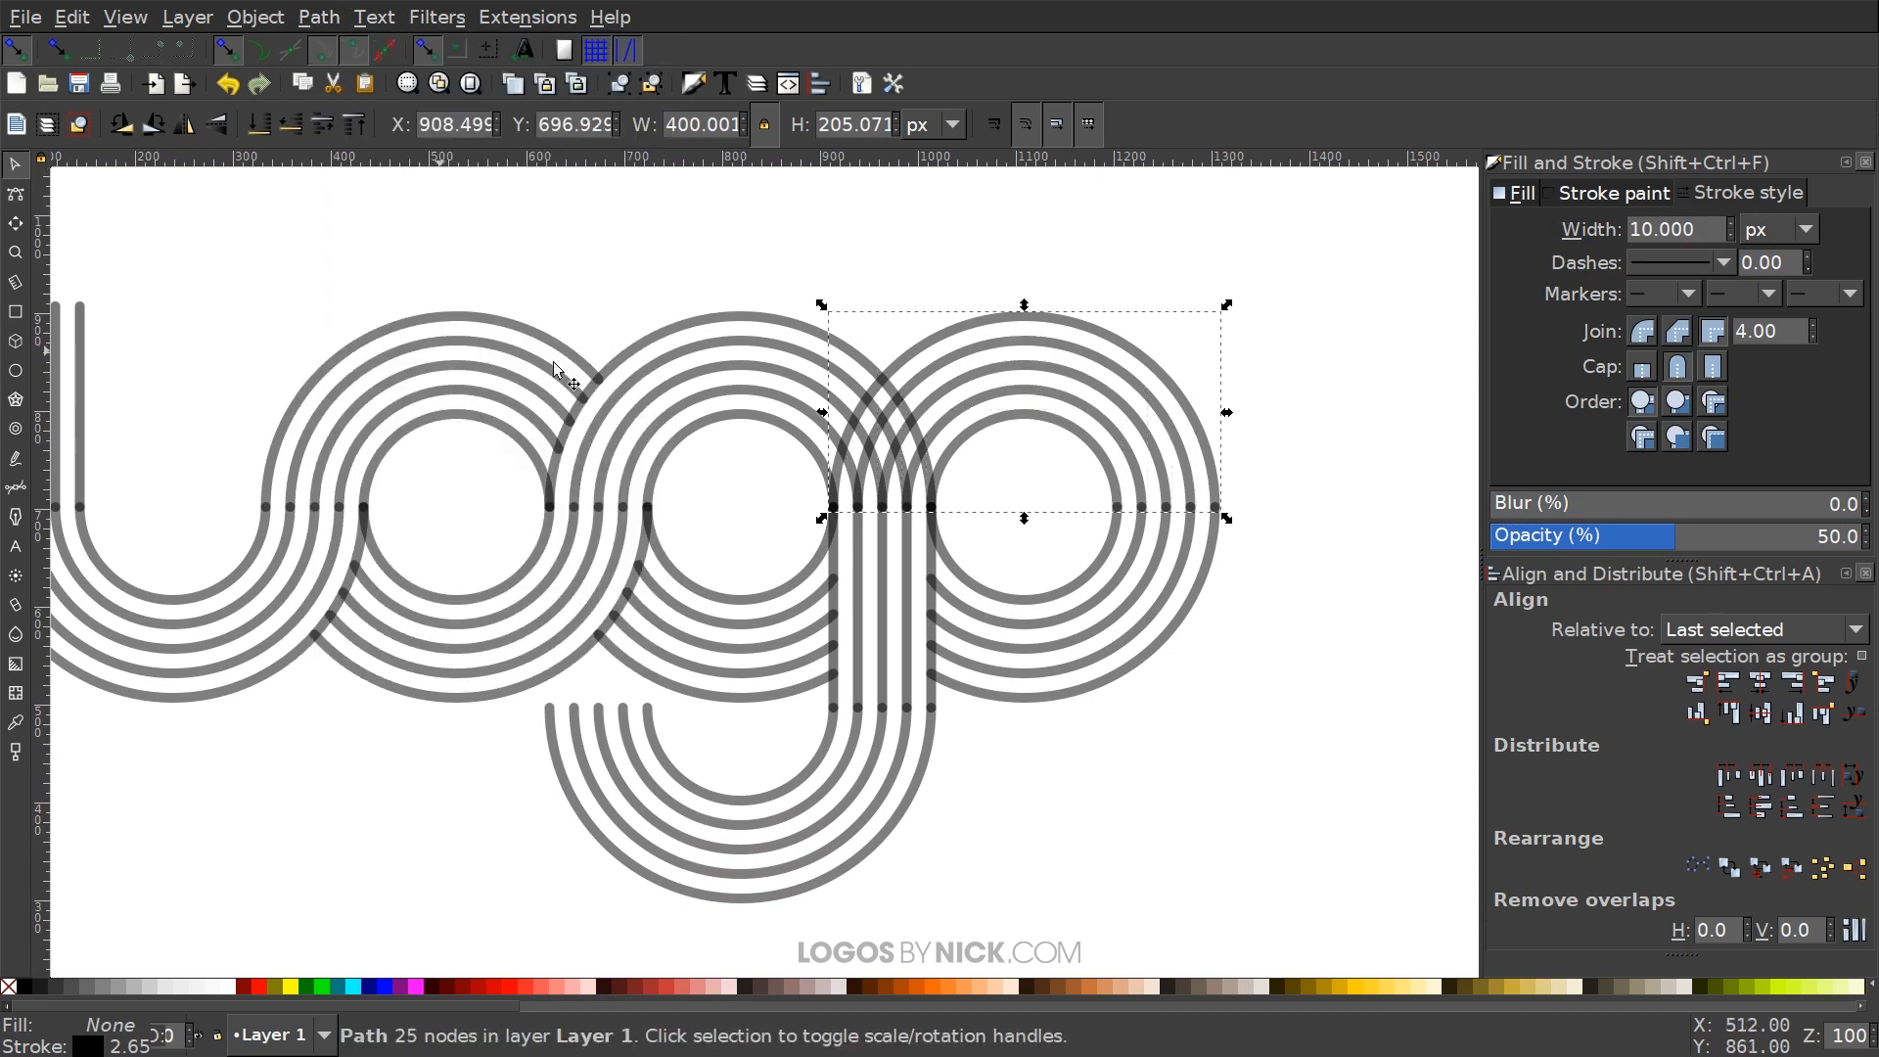
Cut the last ring set's combined upper path with a duplicate of the middle ring set's outermost upper arc
click(847, 342)
key(ctrl+d)
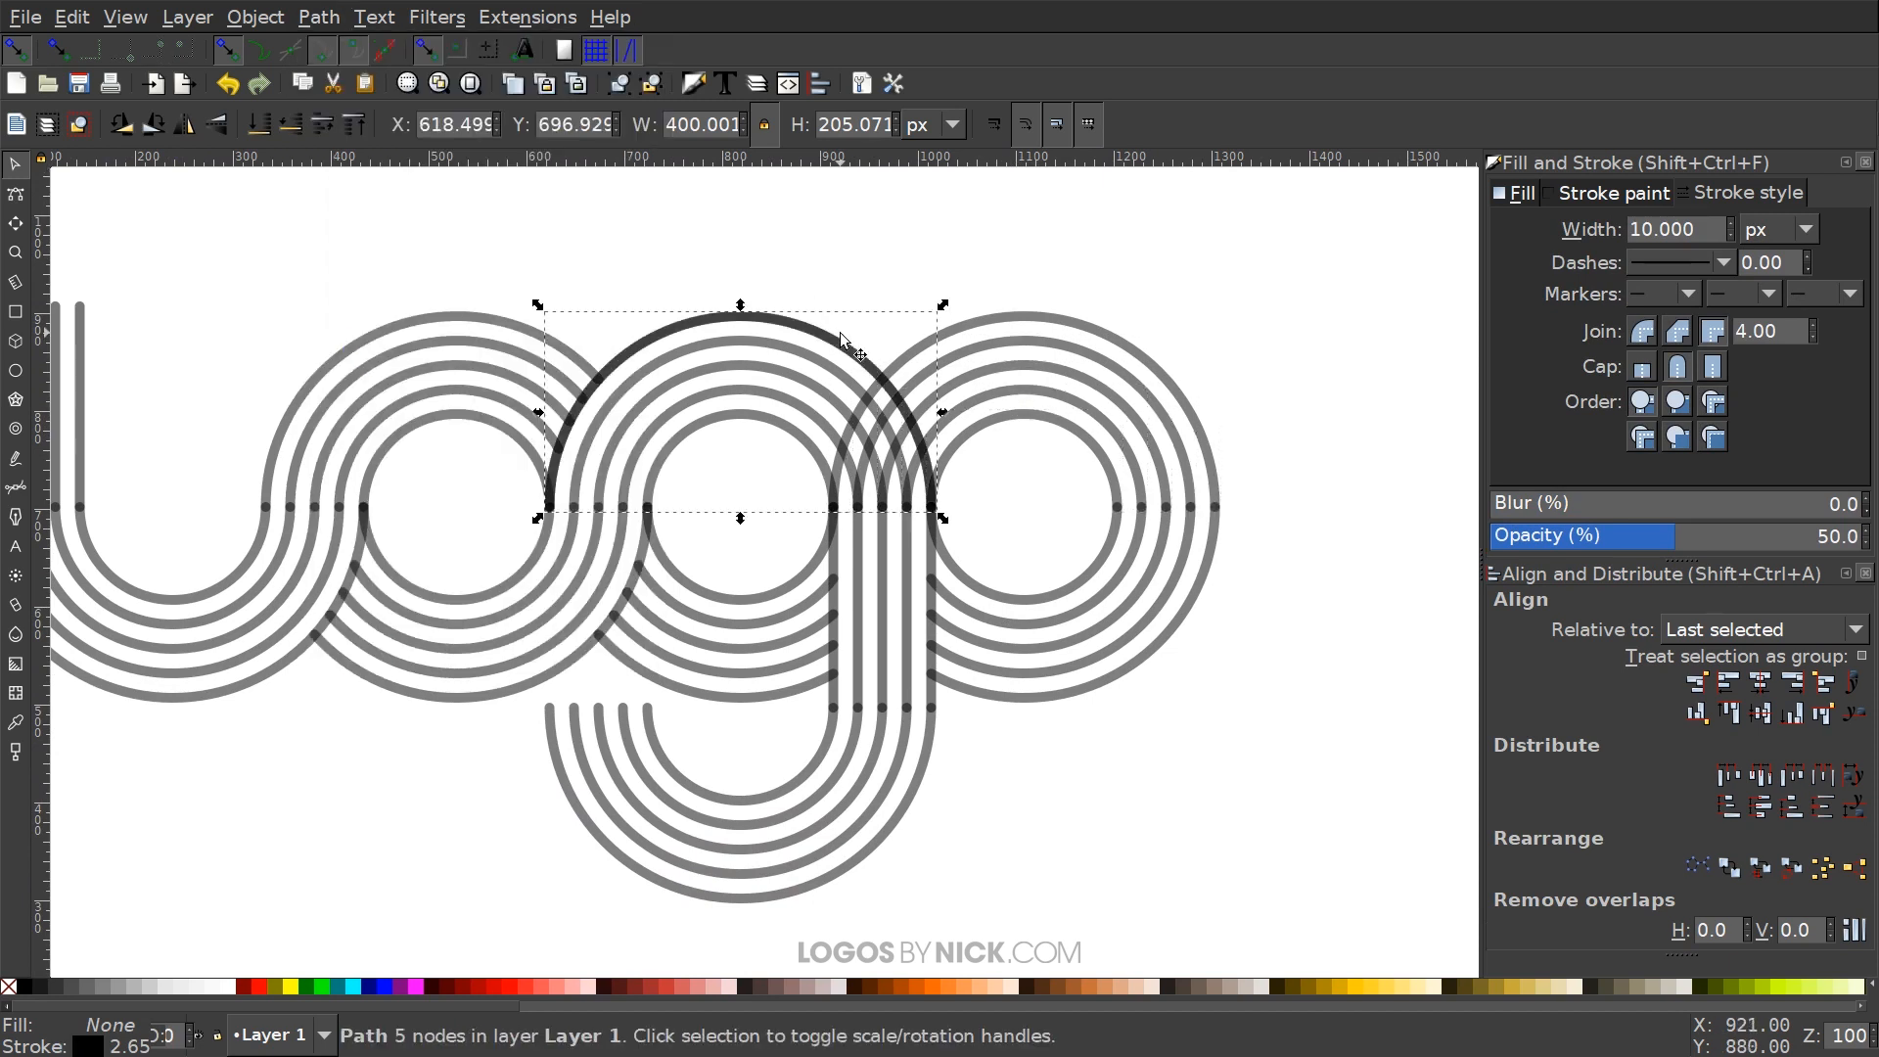
shift+click(1074, 420)
click(319, 18)
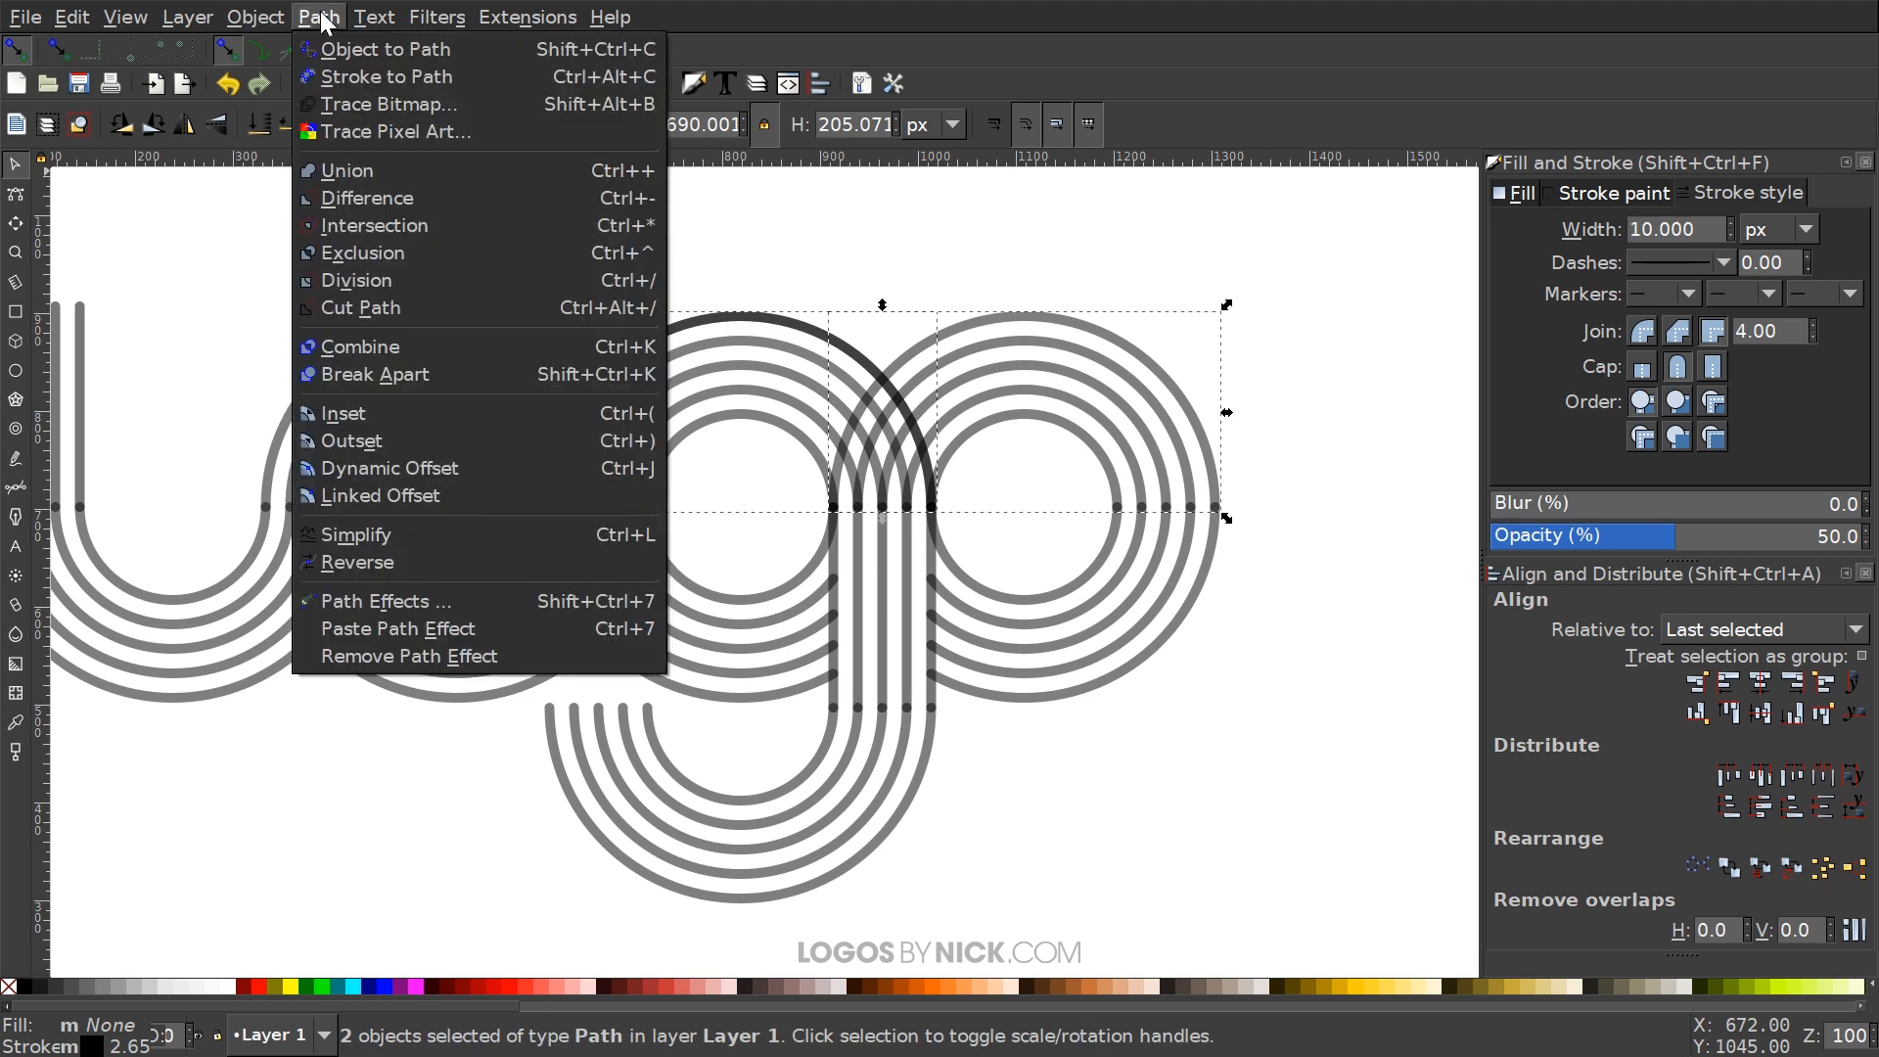
click(370, 307)
Delete the cut-off segments of the last ring set's upper half that overlap the middle ring set, keeping its five main arcs
shift+click(1046, 337)
shift+click(1028, 395)
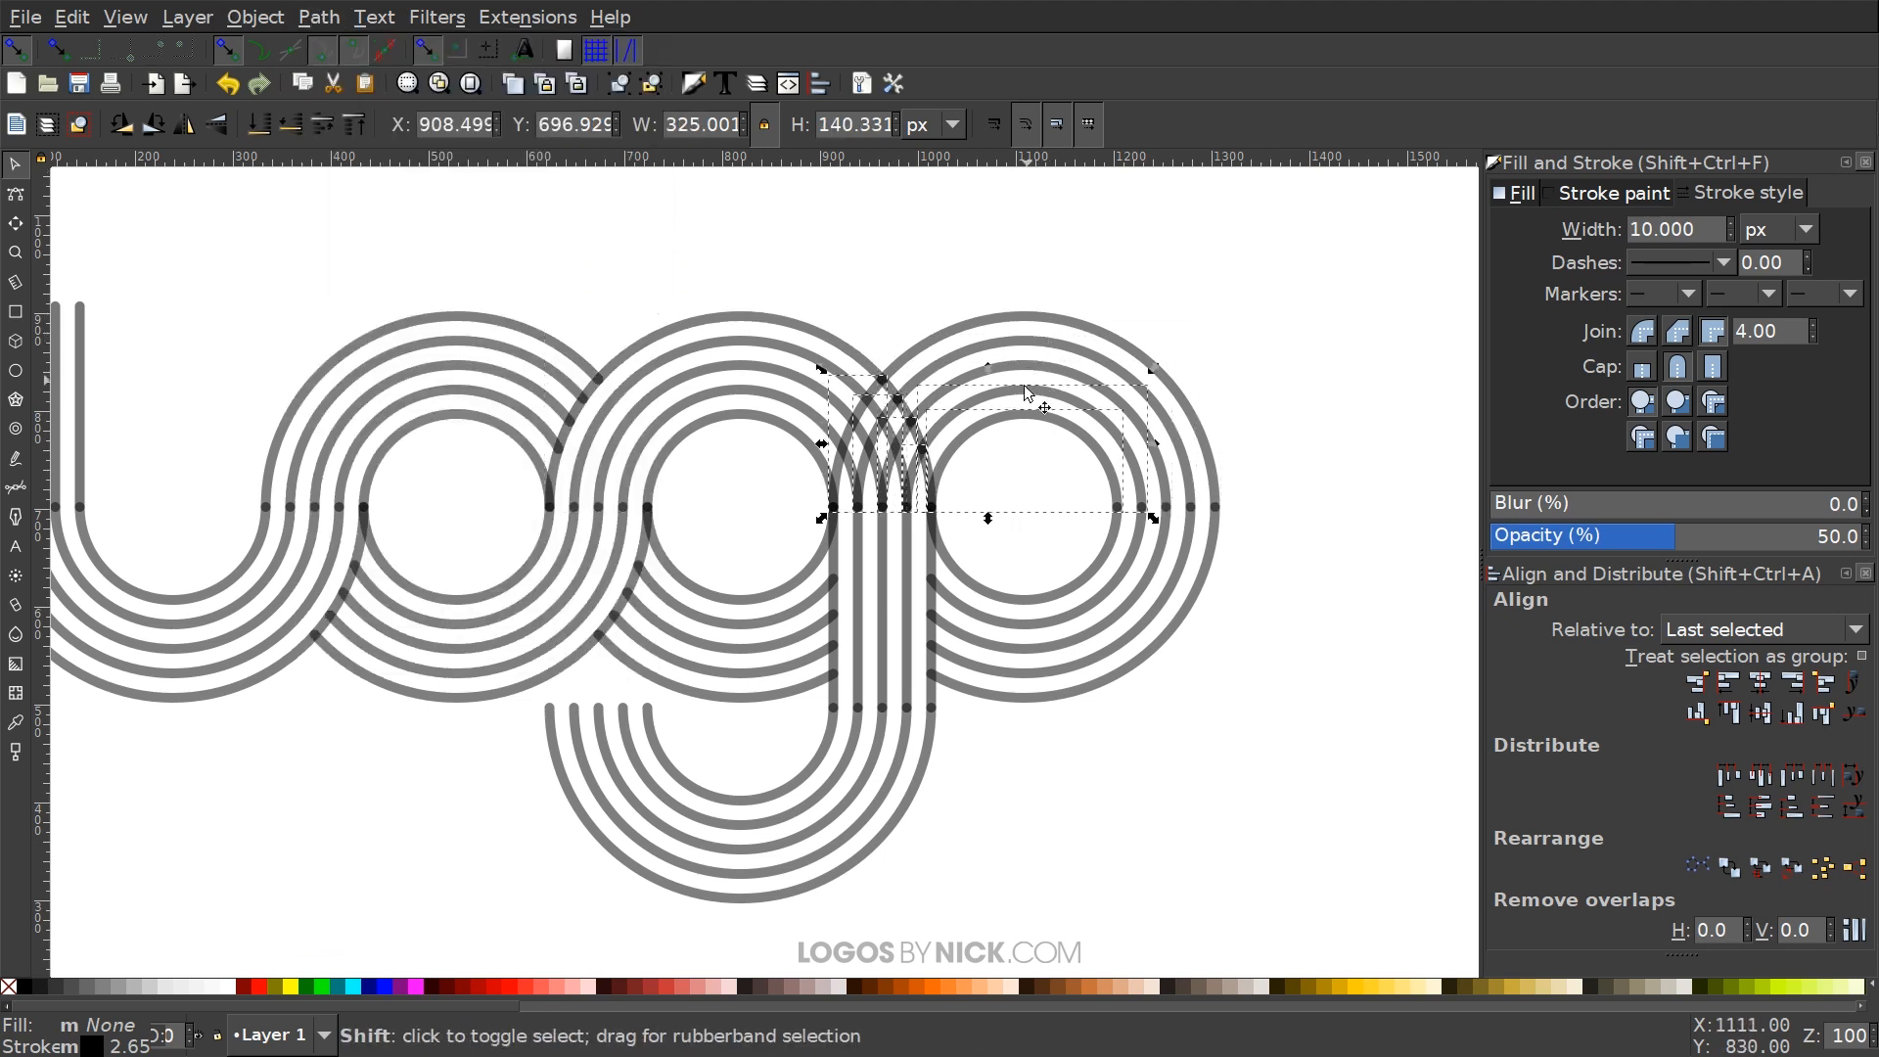
shift+click(1023, 391)
shift+click(1027, 412)
key(Delete)
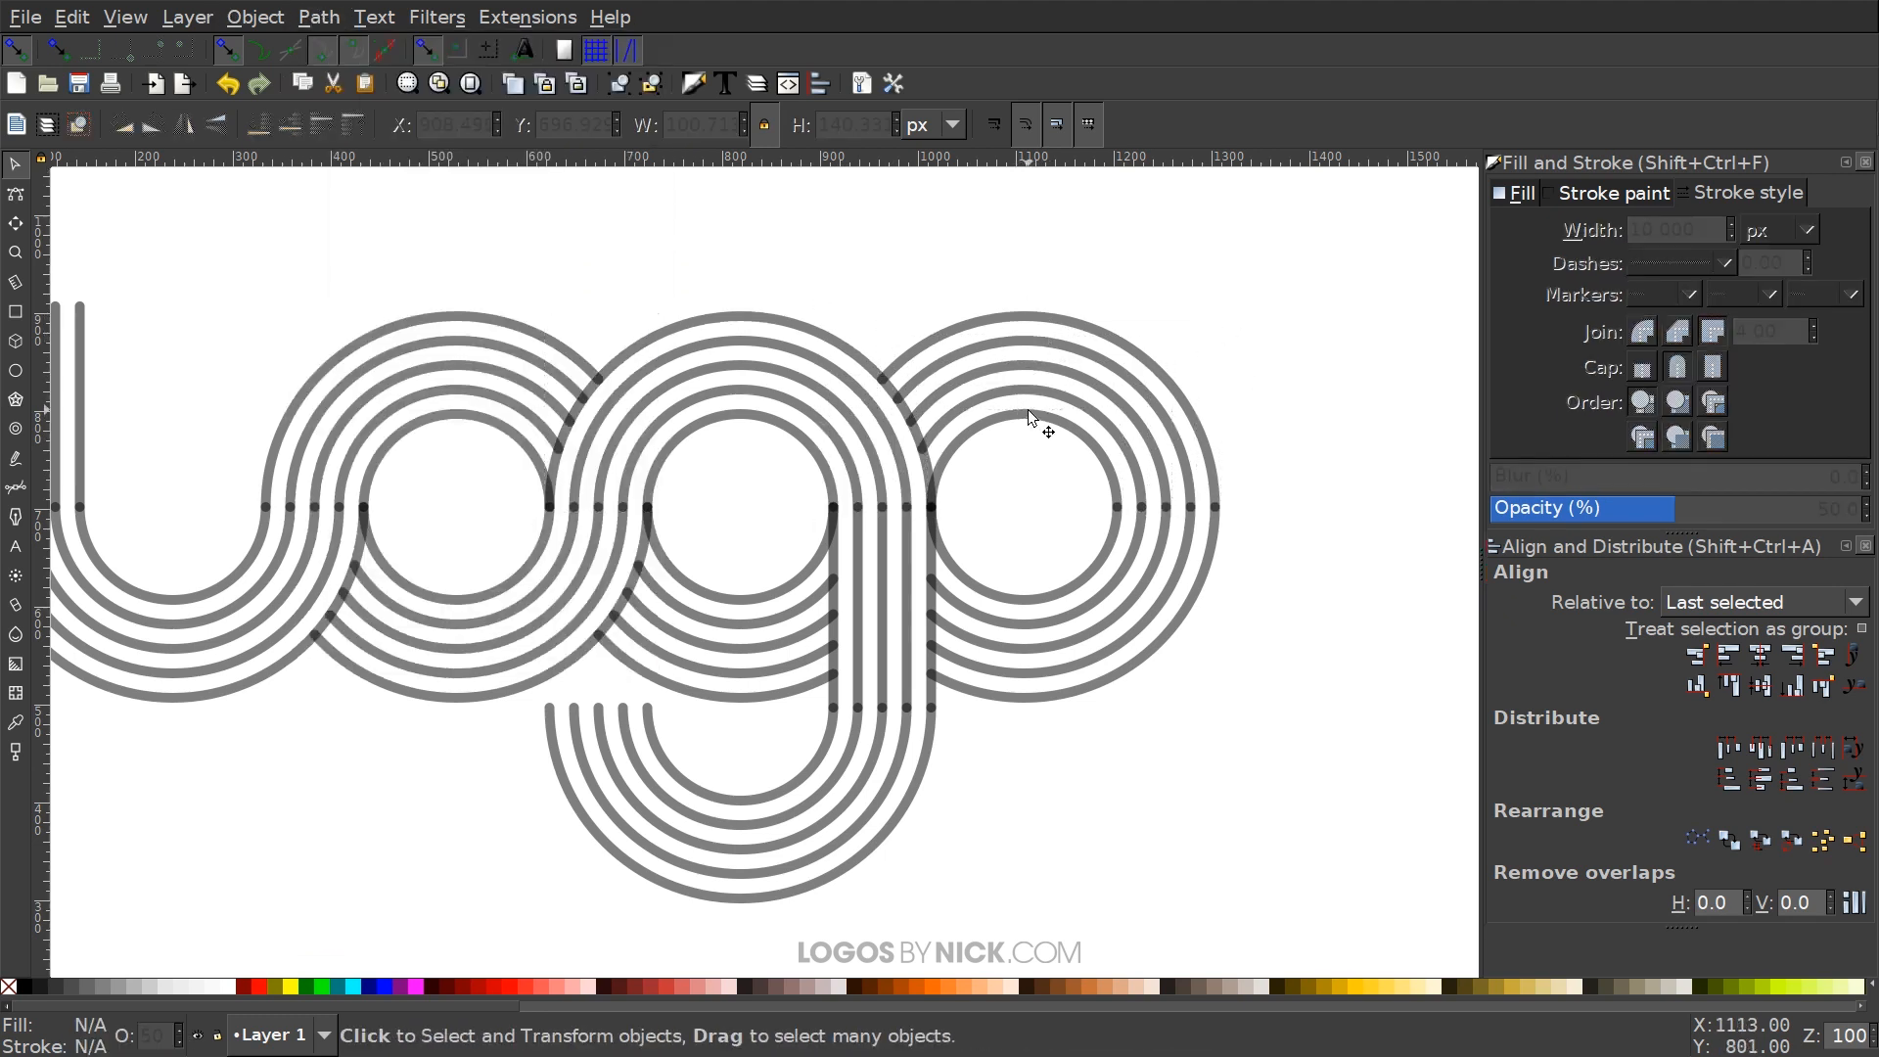
scroll(730, 685, down, 1)
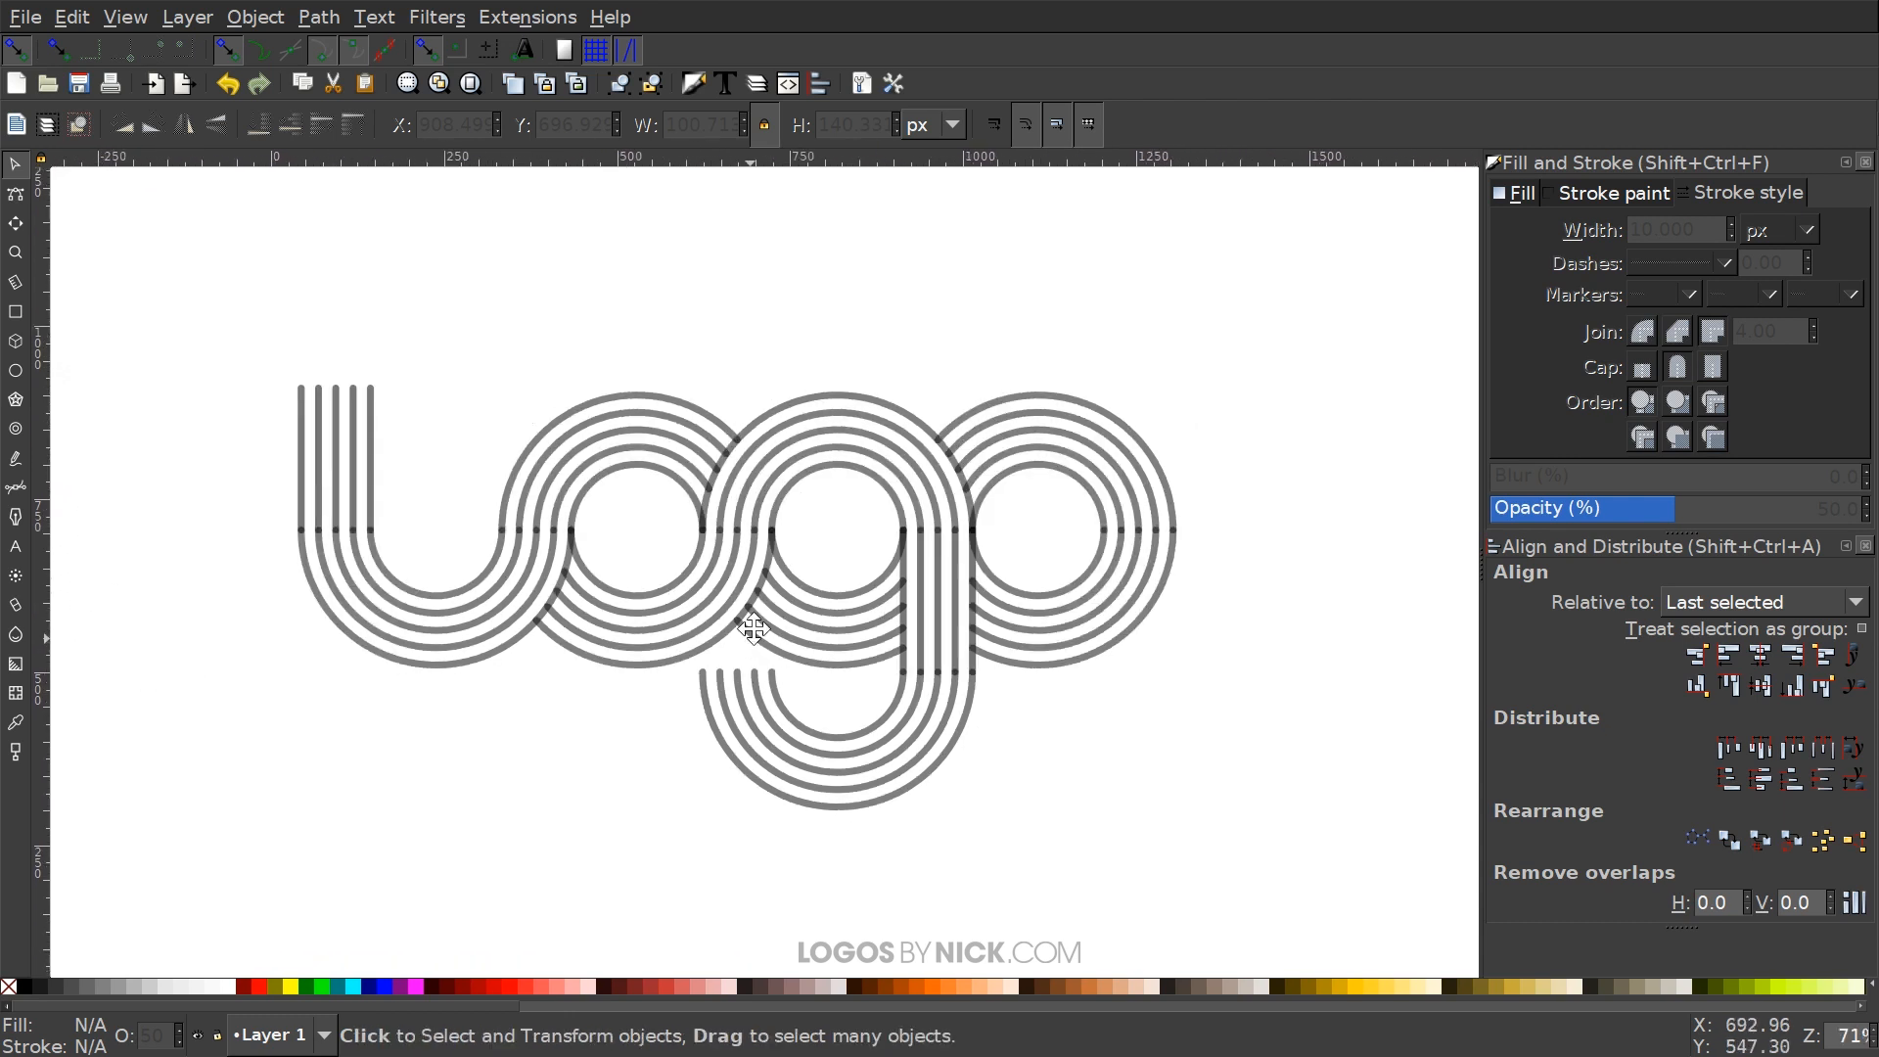
Preview all the wordmark's paths at 100% opacity, and undo the opacity change
drag(753, 628, 815, 567)
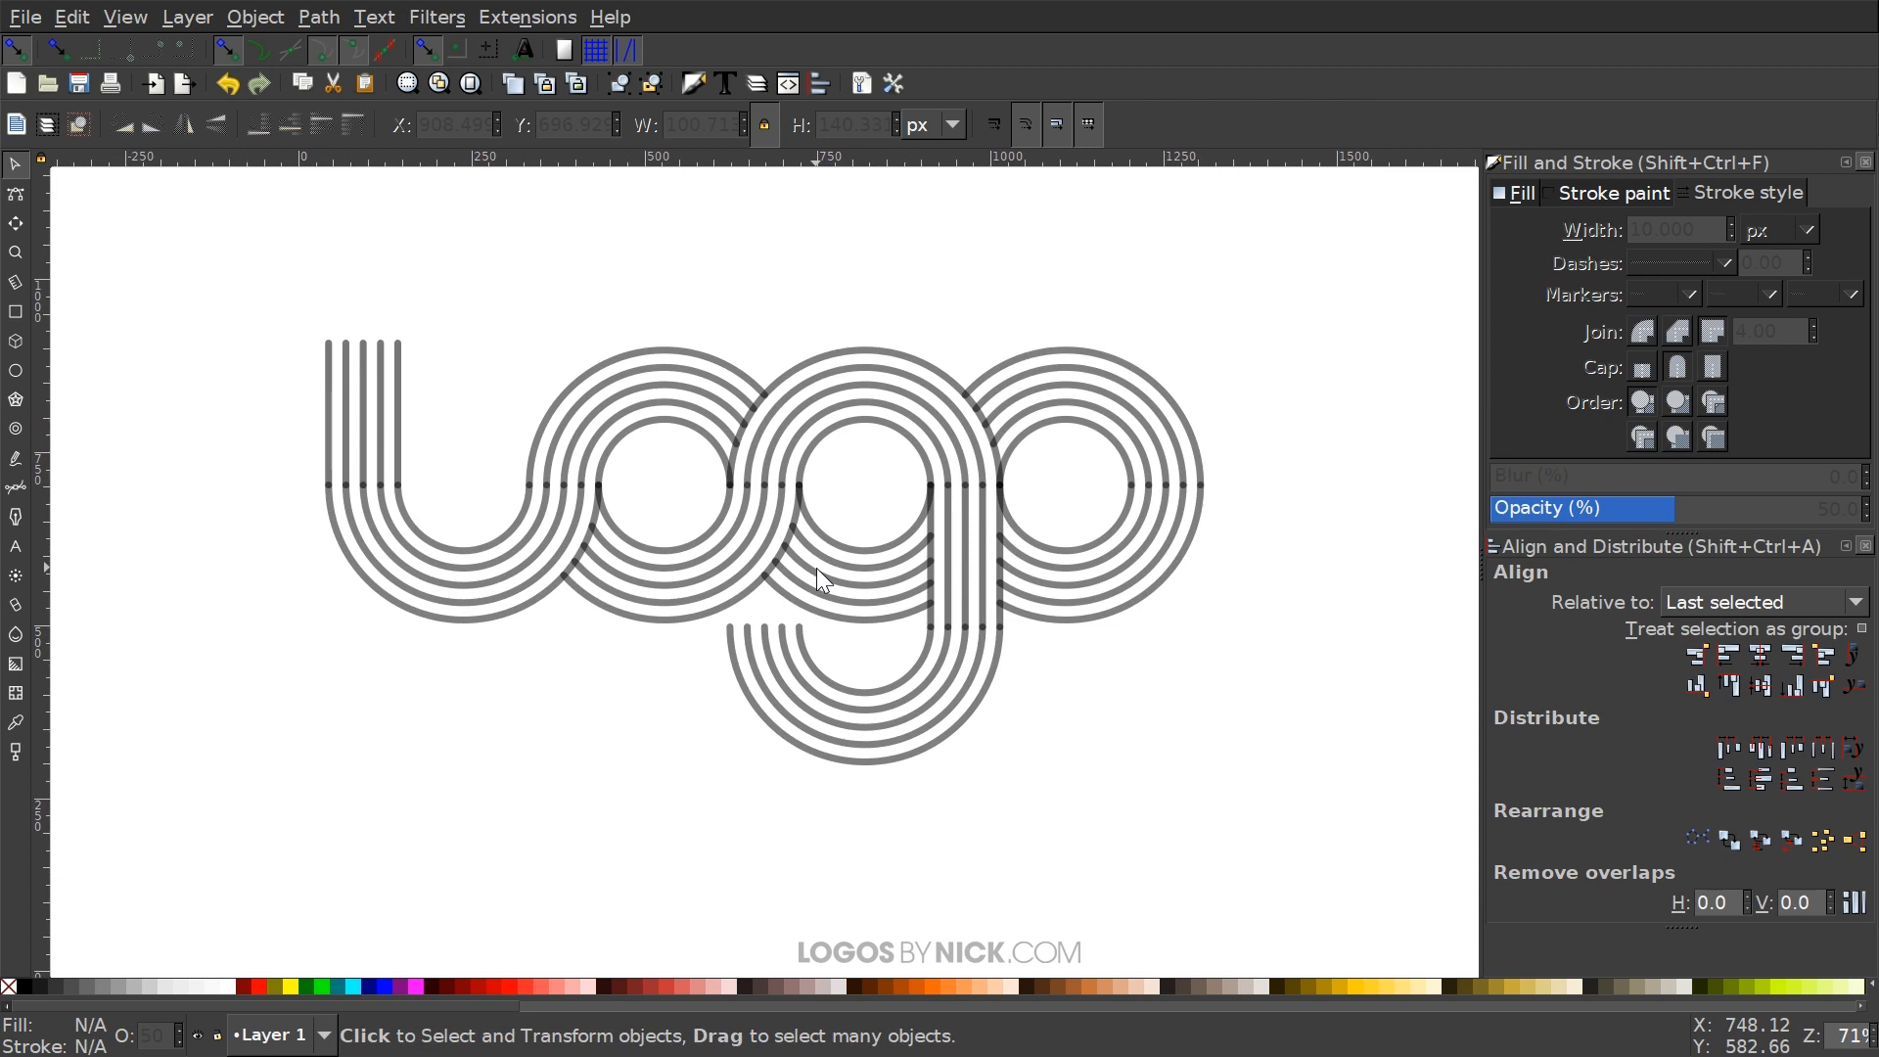
drag(1382, 826, 142, 202)
drag(1705, 541, 1865, 536)
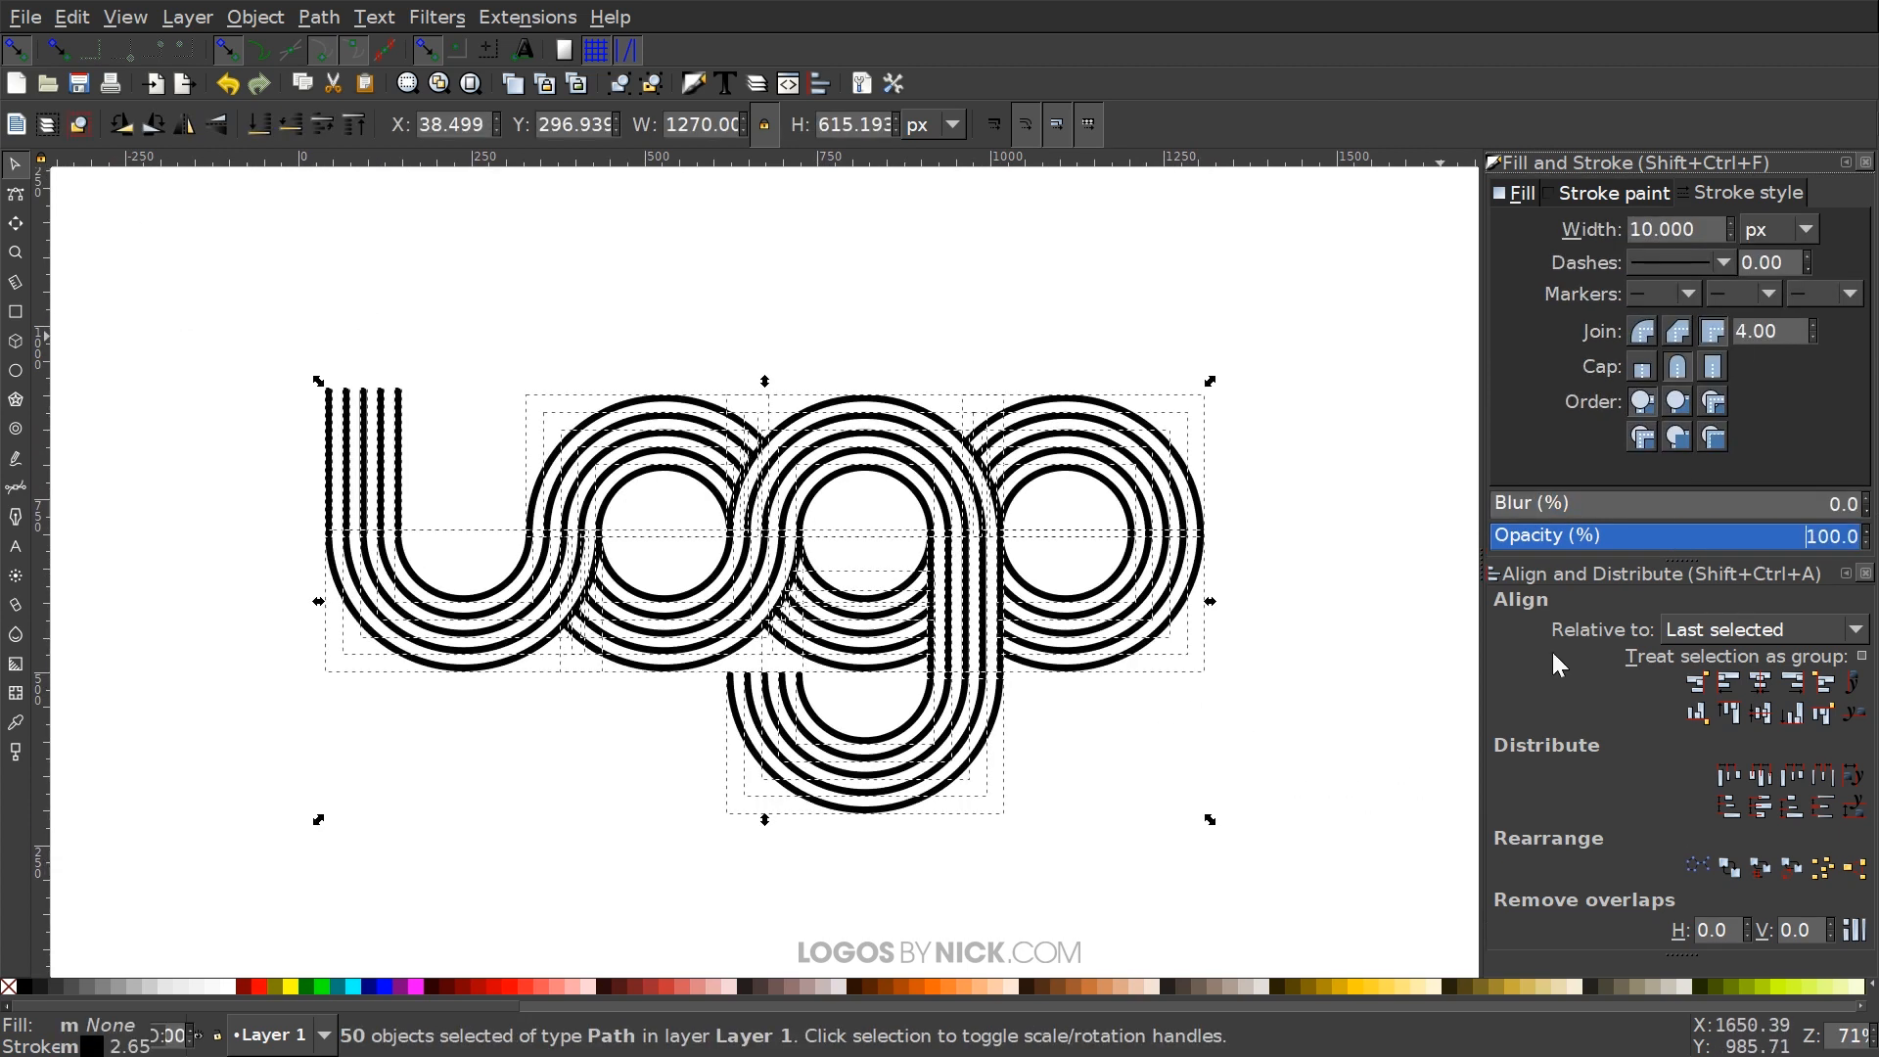
click(1147, 539)
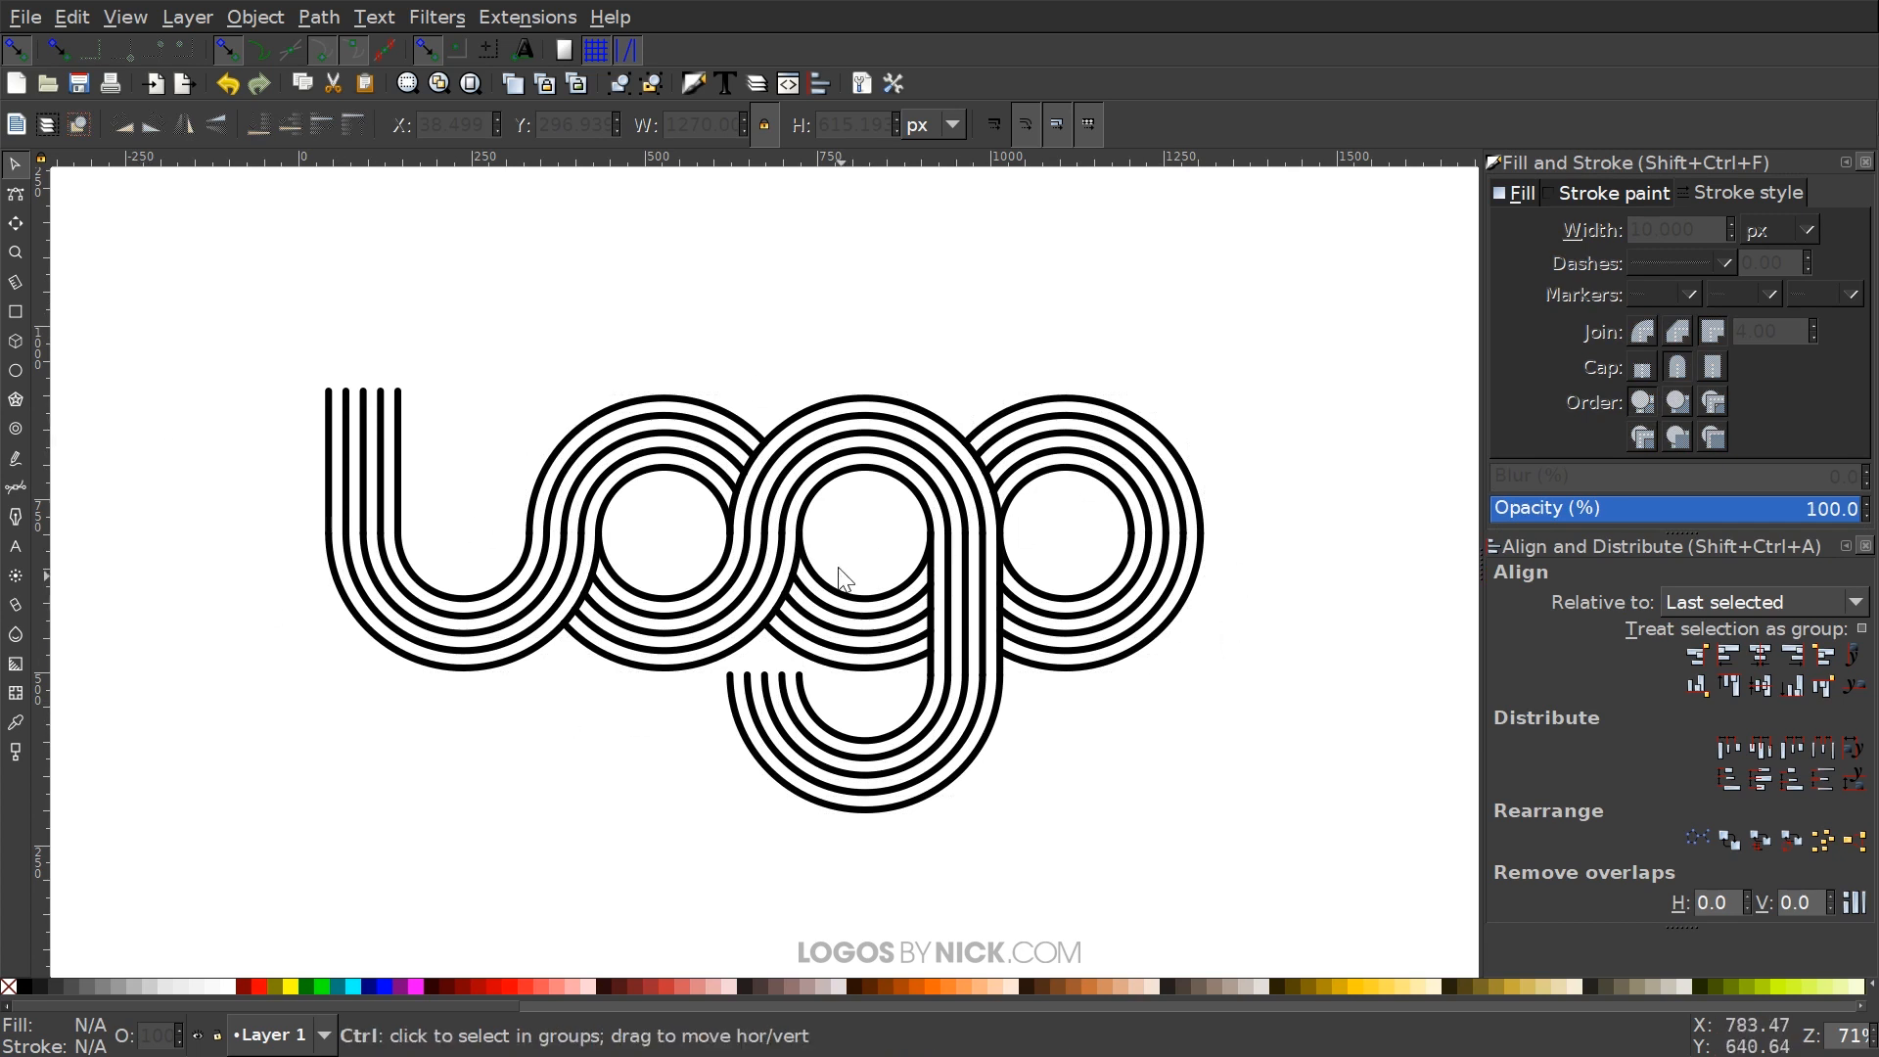
key(ctrl+z)
drag(803, 544, 786, 523)
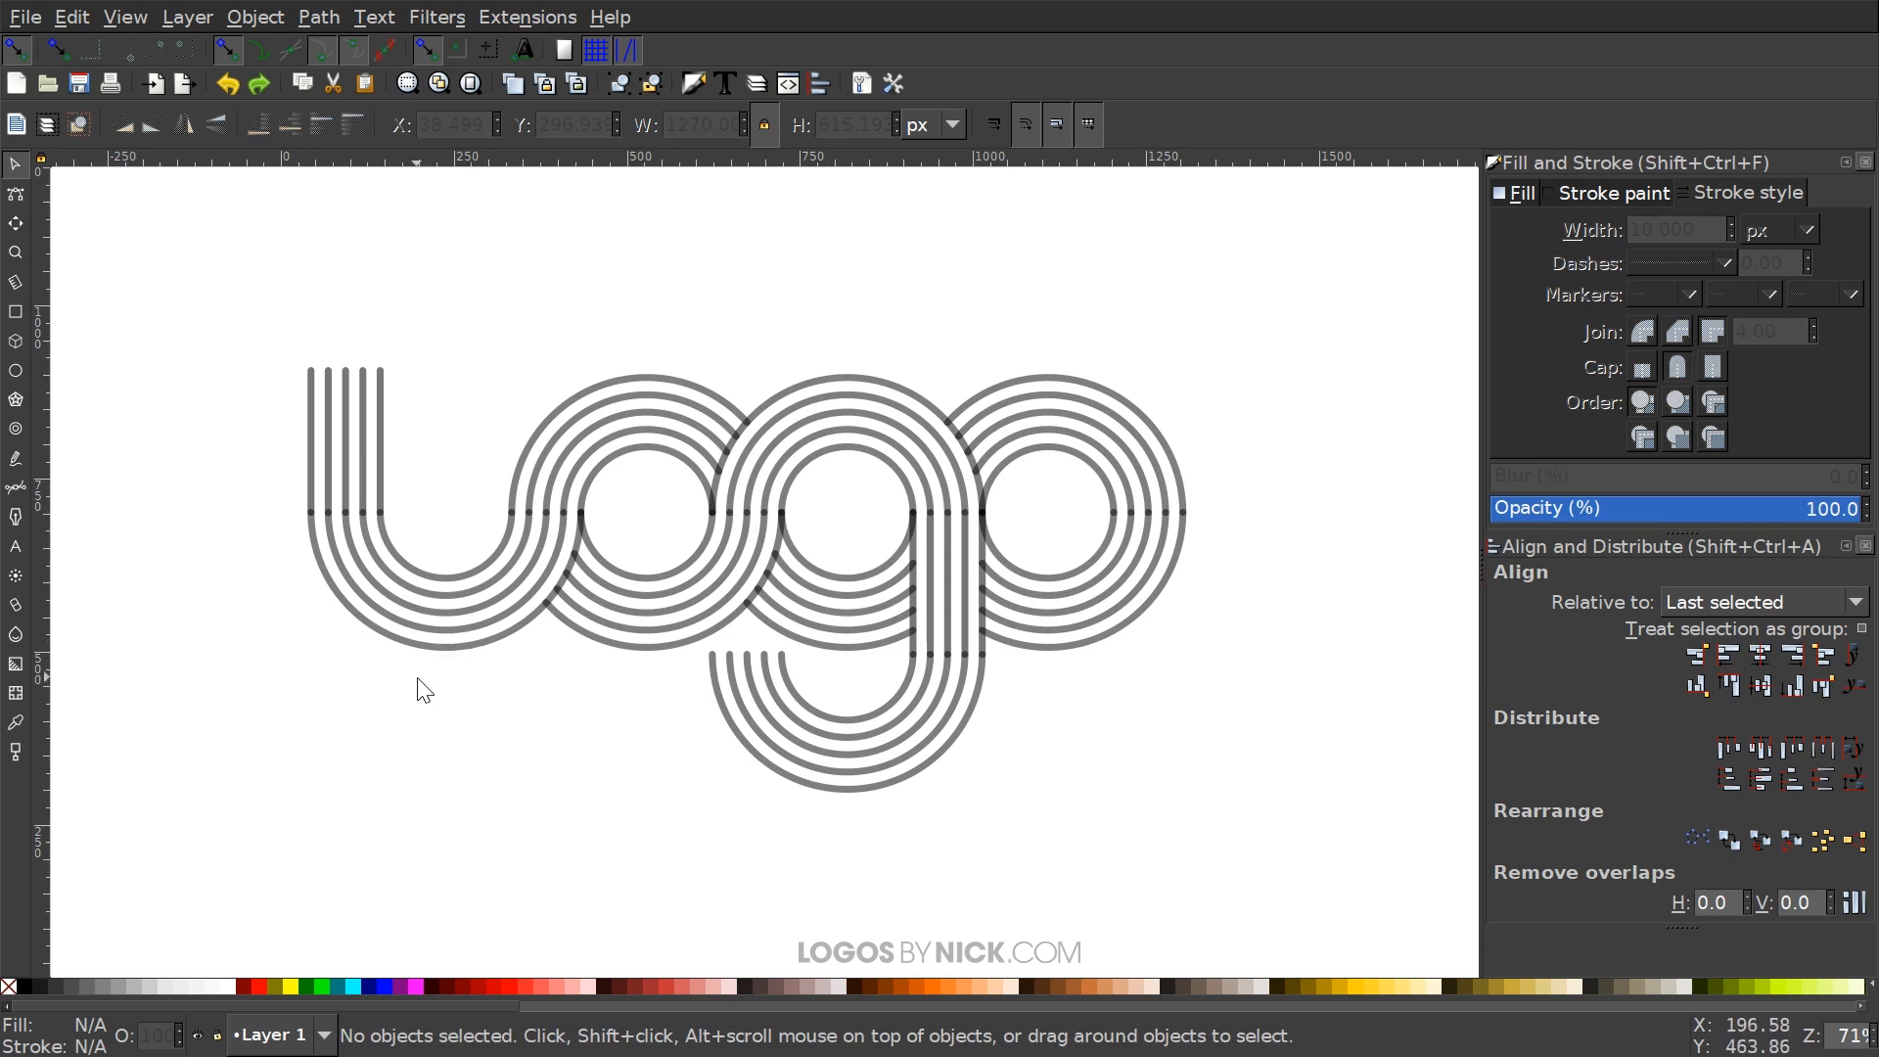
scroll(333, 406, up, 2)
drag(581, 465, 276, 301)
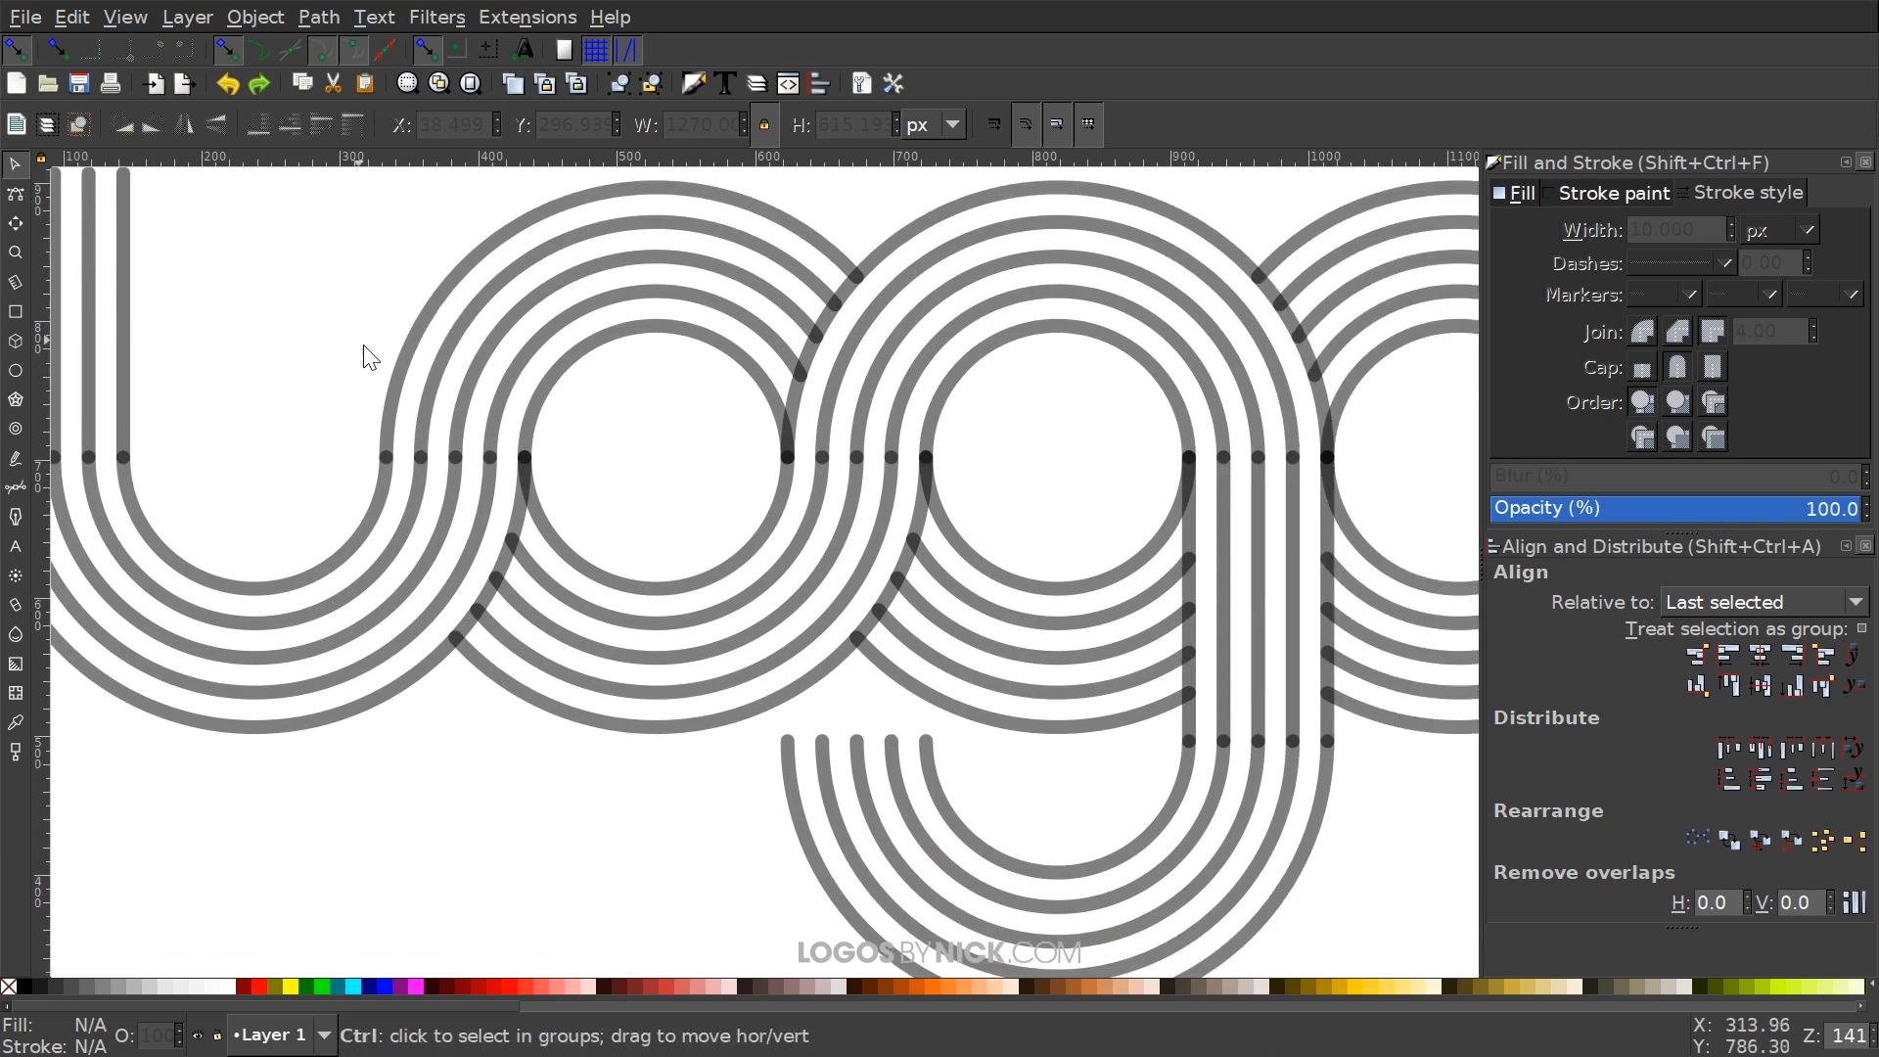
scroll(419, 368, down, 2)
drag(440, 428, 567, 571)
scroll(567, 572, down, 1)
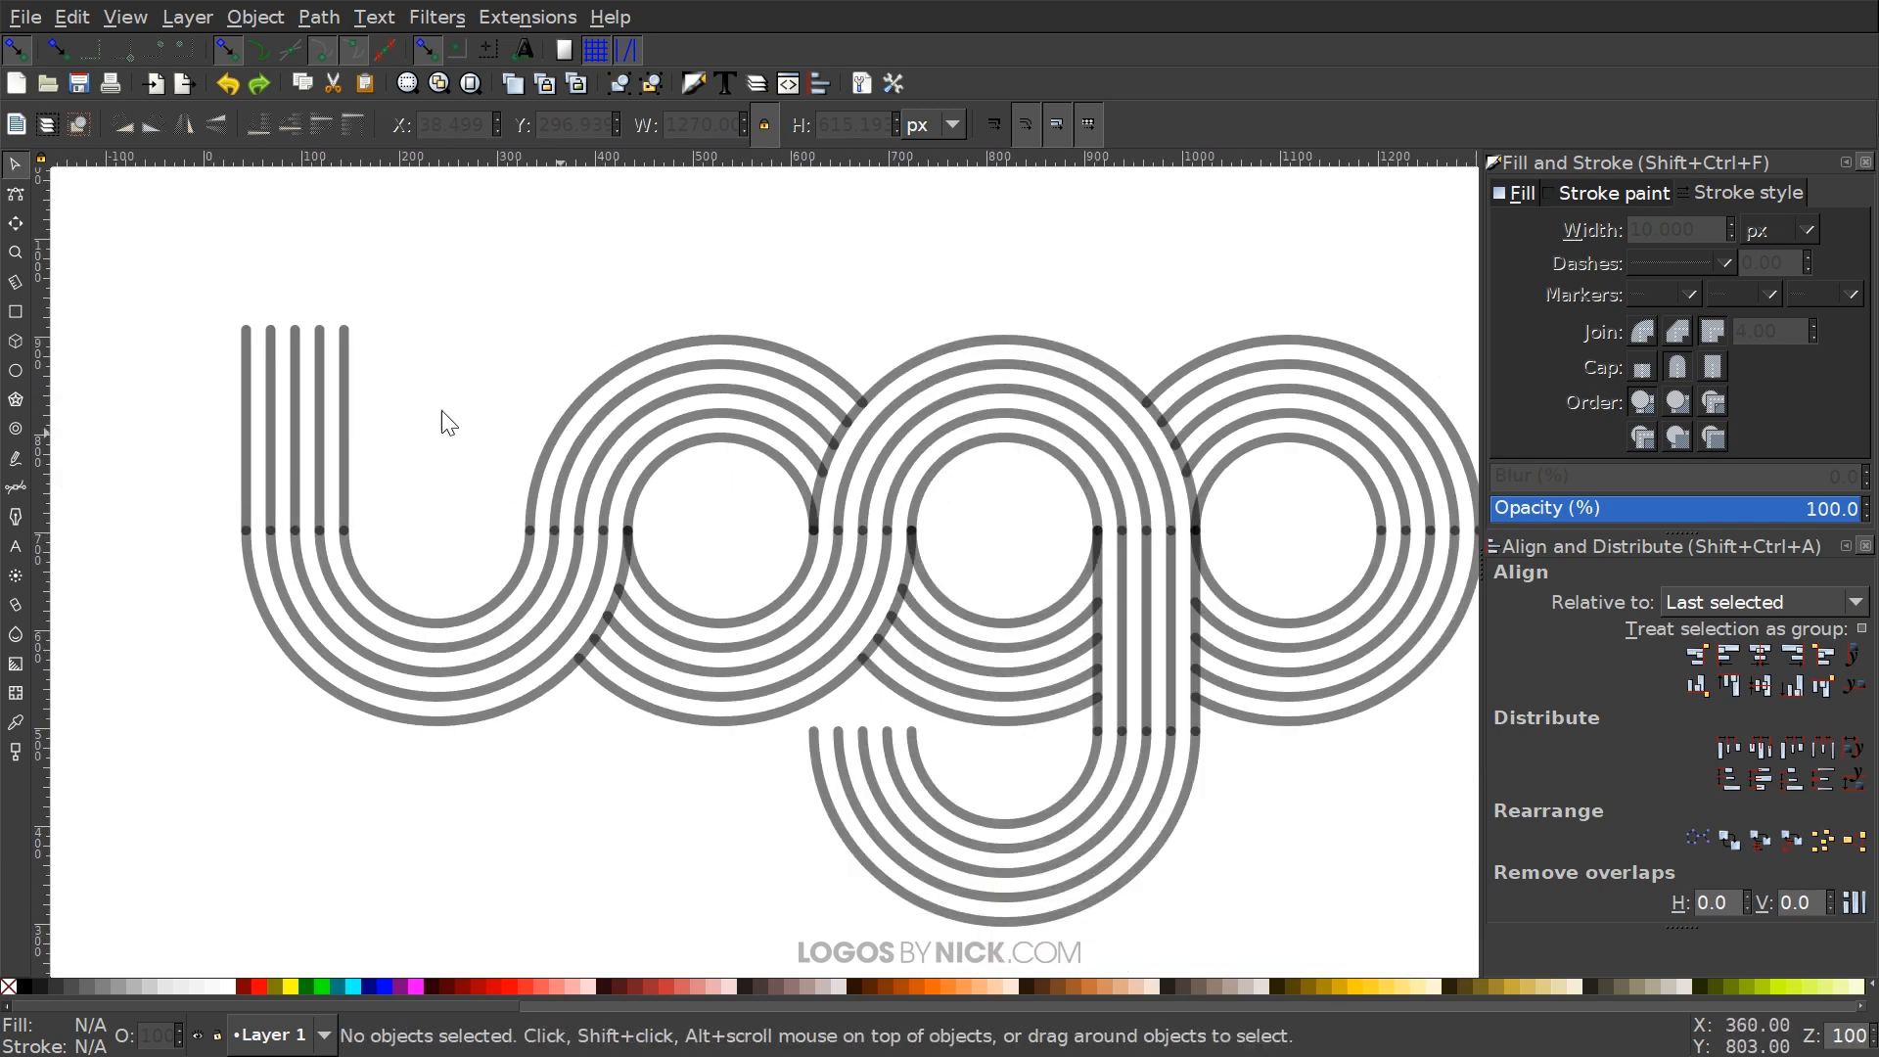
Draw a 132 × 40 px rectangle in the empty area beside the l, with red fill, no stroke and about 52% opacity
drag(382, 471, 696, 469)
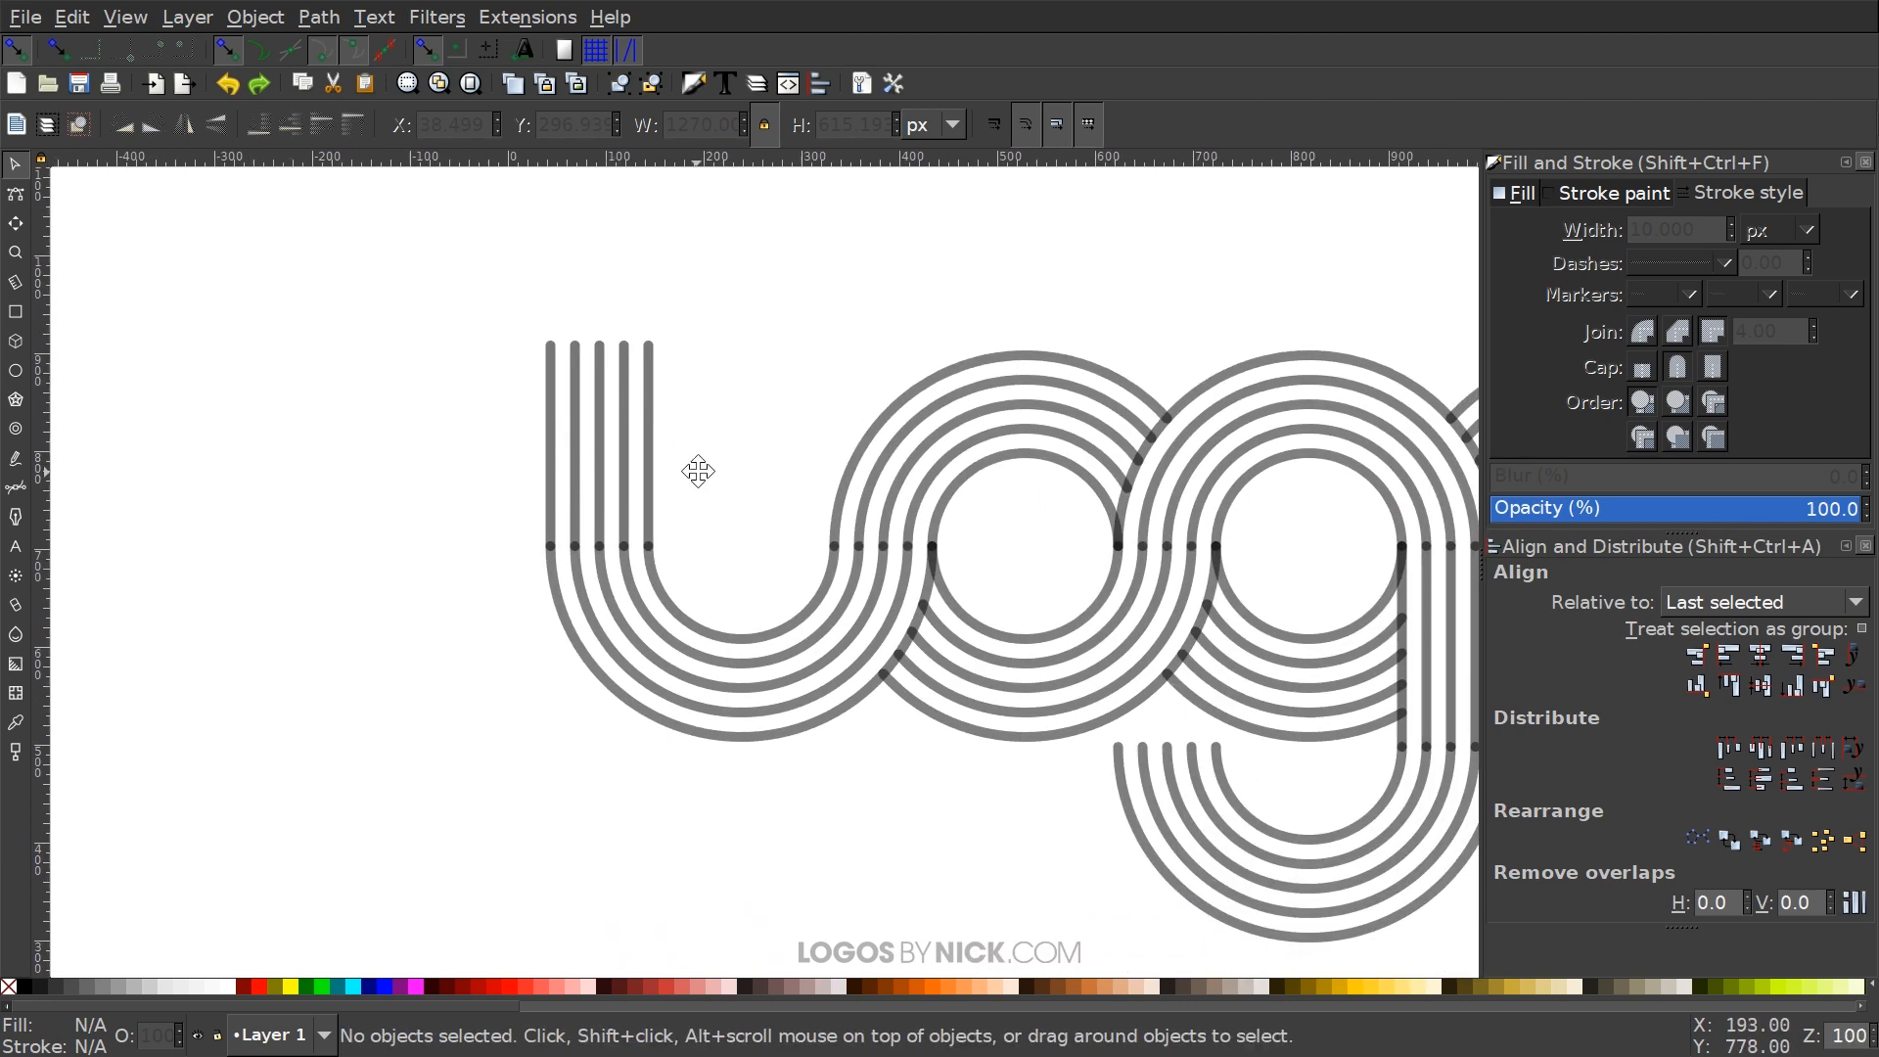
click(15, 314)
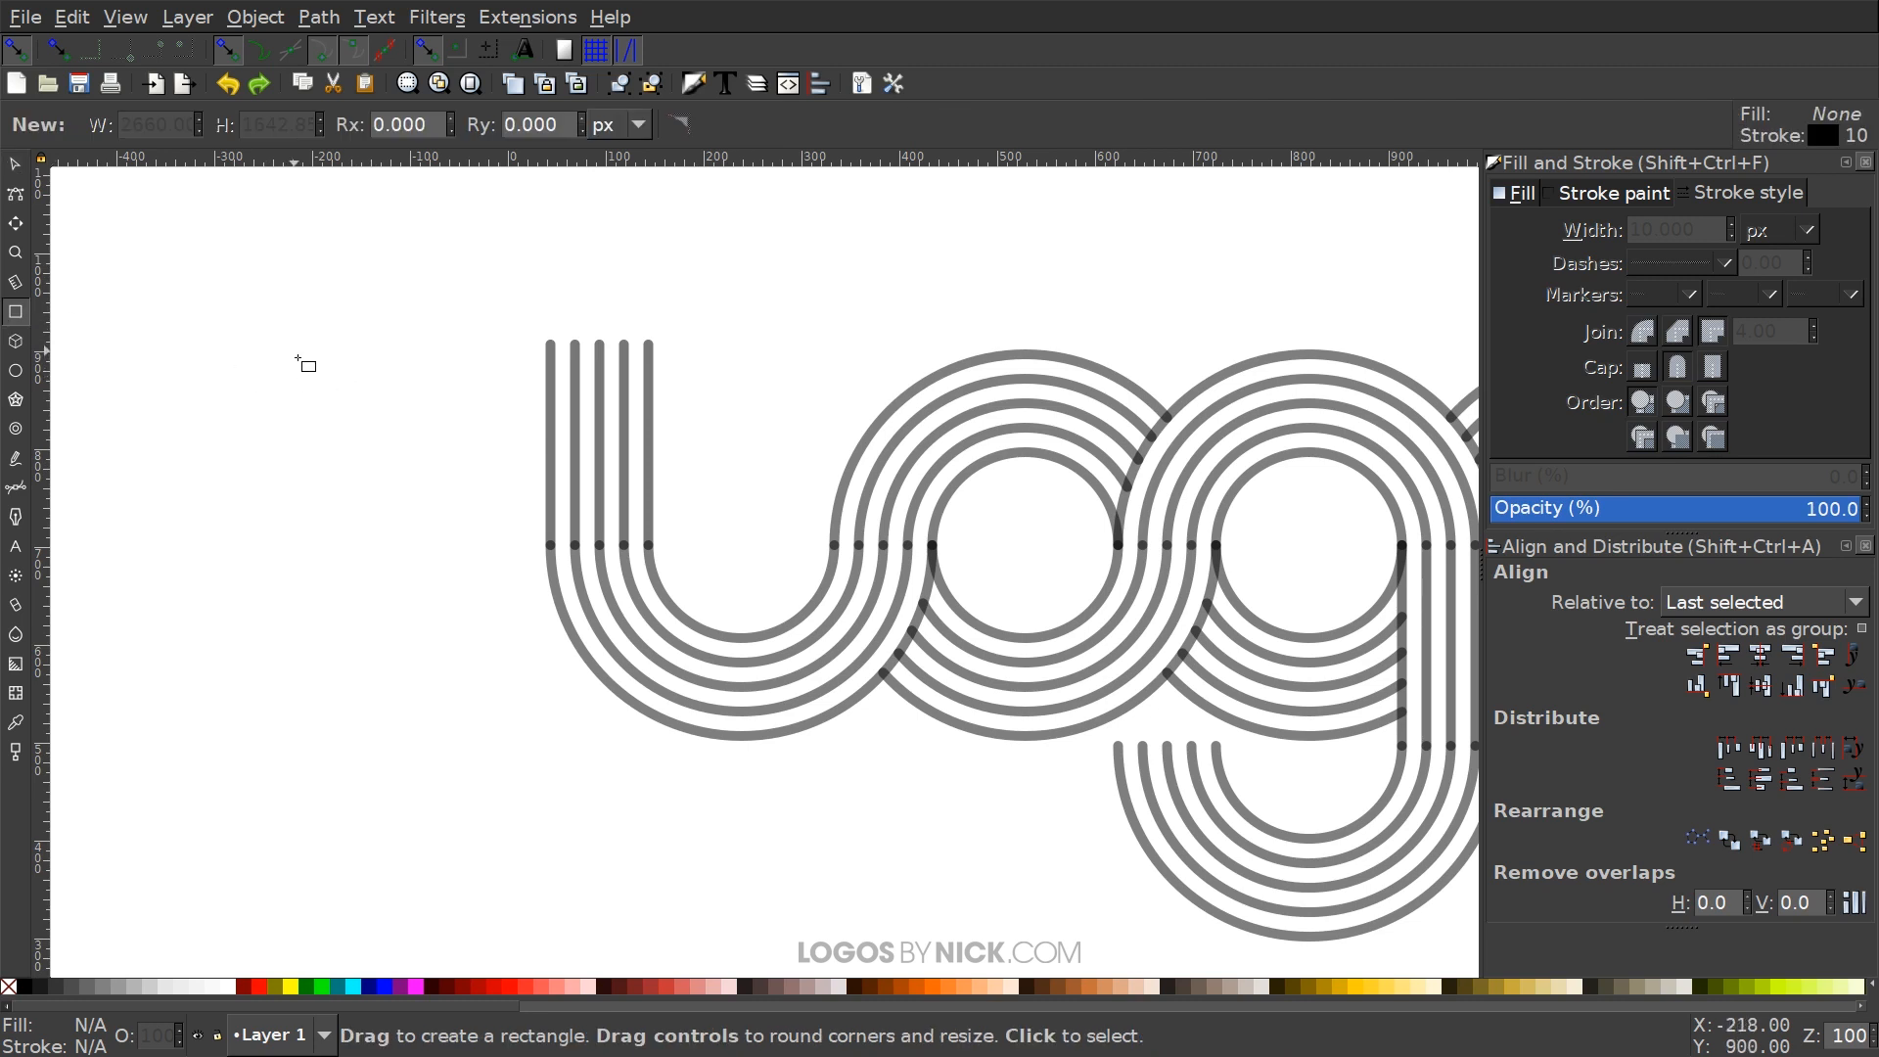
drag(299, 353, 425, 392)
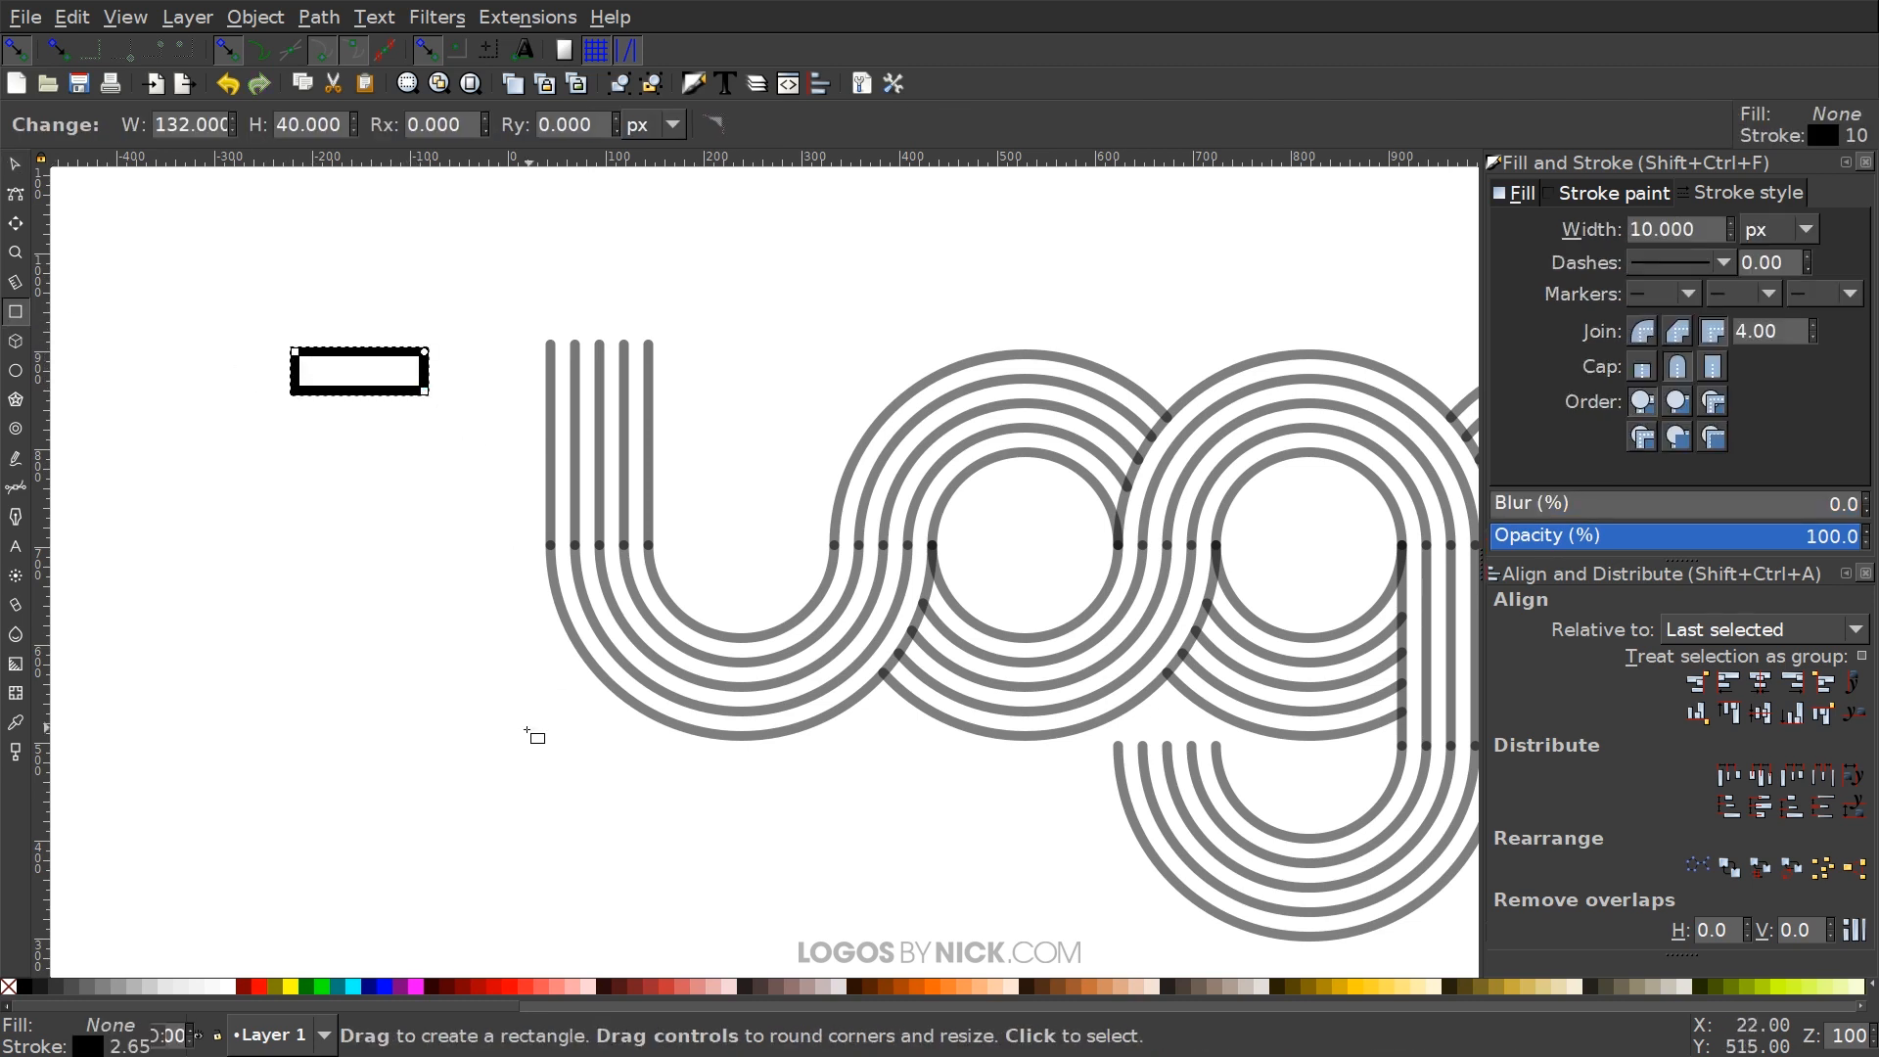
click(259, 986)
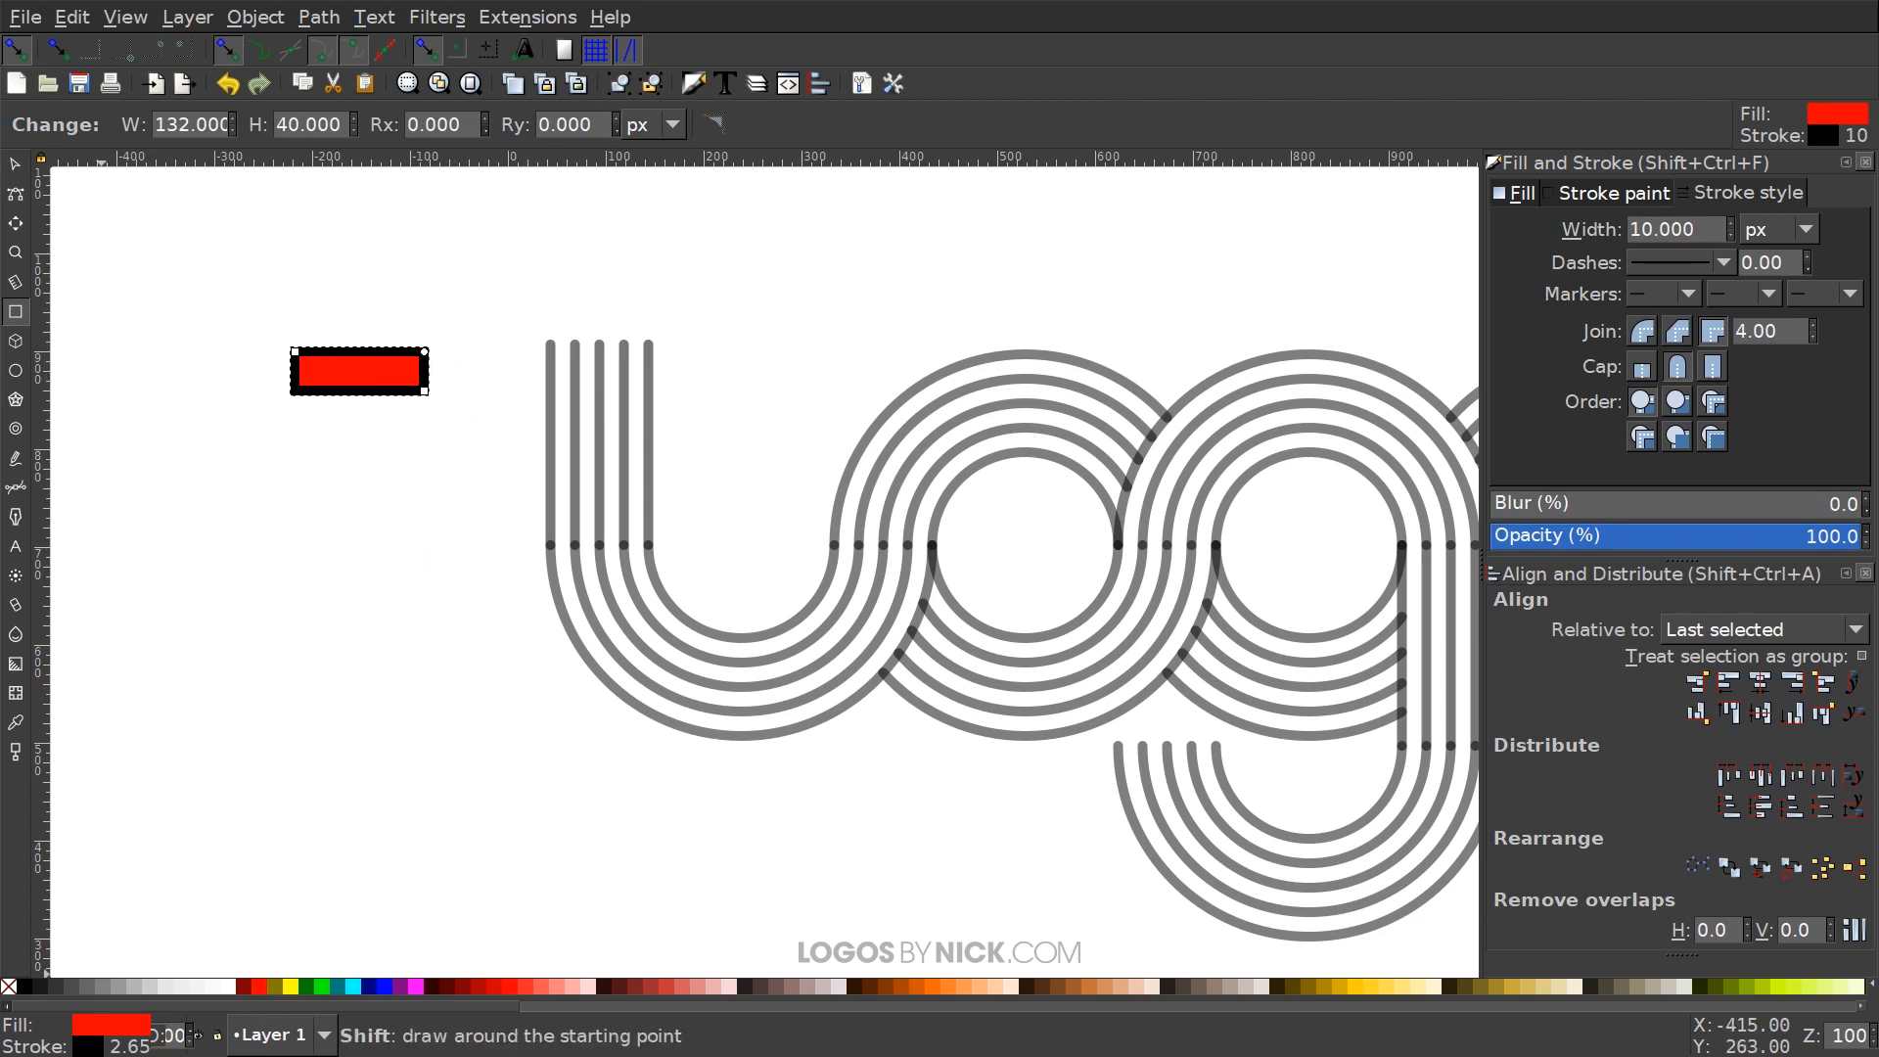
shift+click(8, 987)
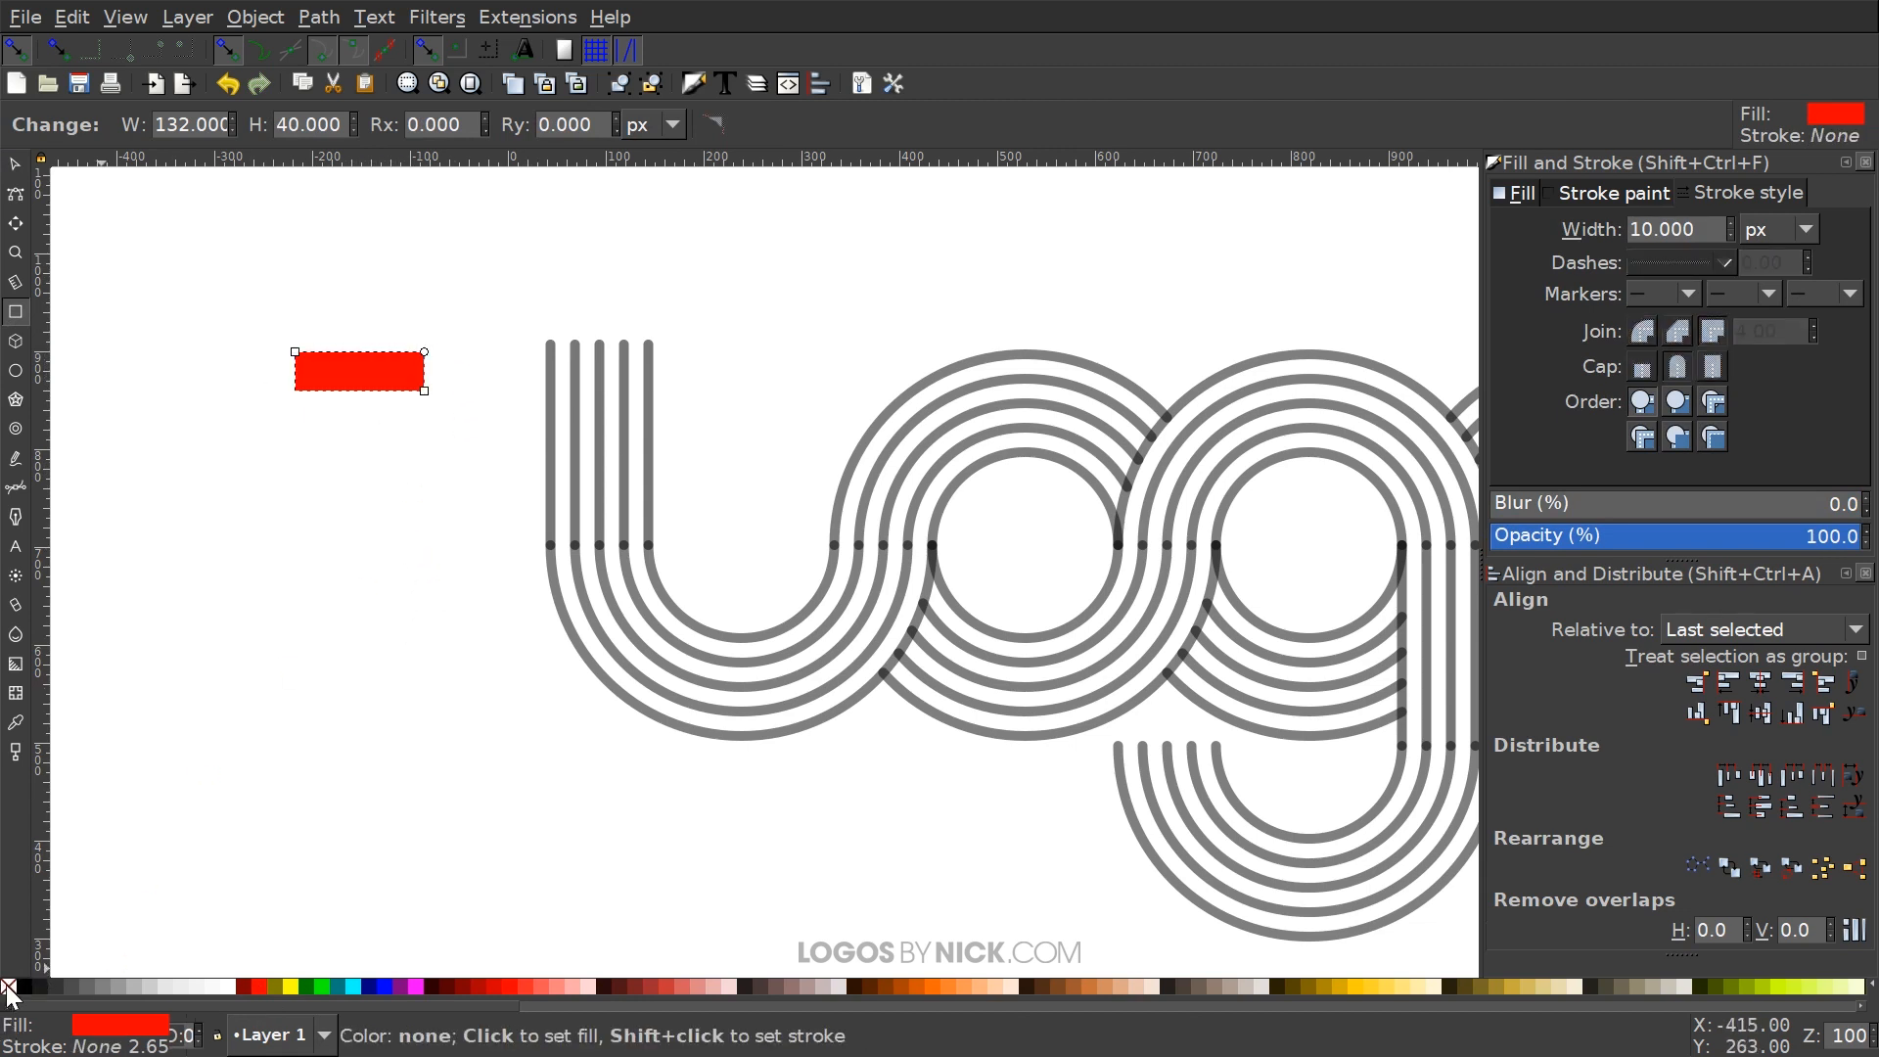
drag(1727, 541, 1686, 543)
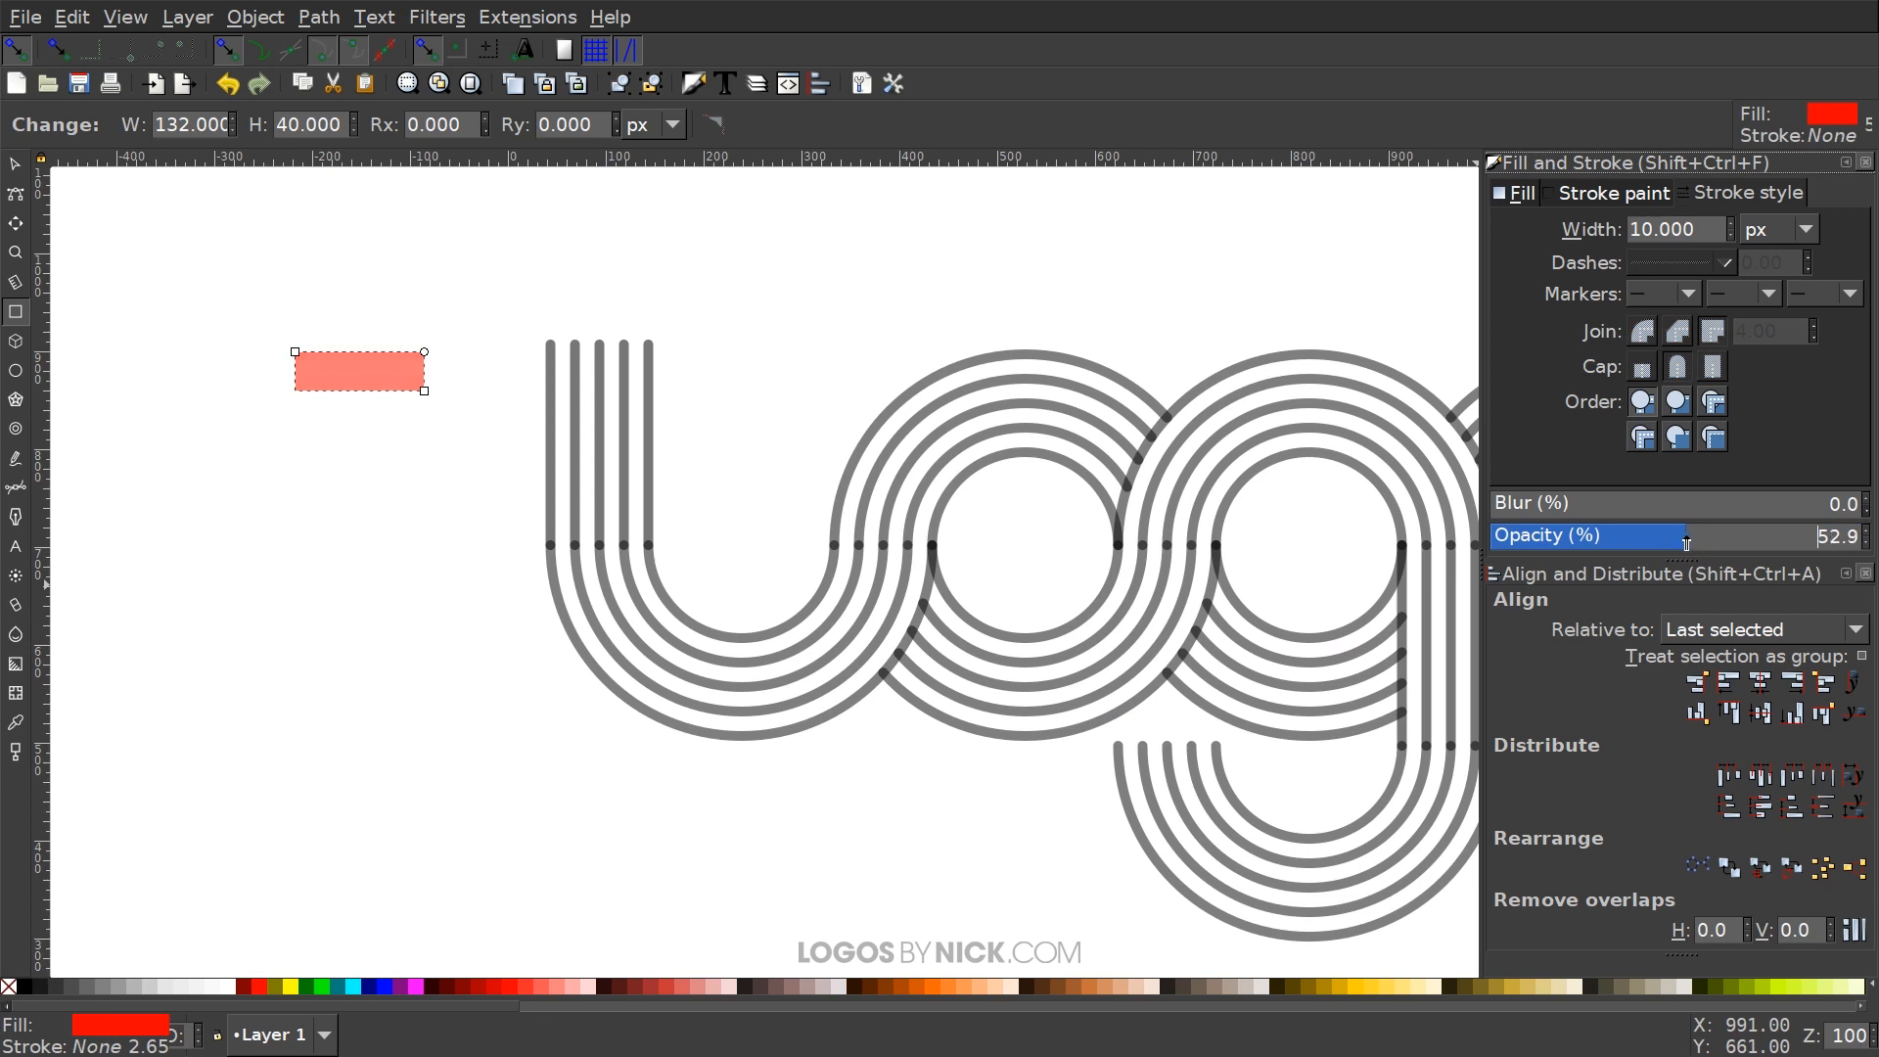
Duplicate the red rectangle below the original, making the upper one 49 px and the lower one 18 px high
click(15, 160)
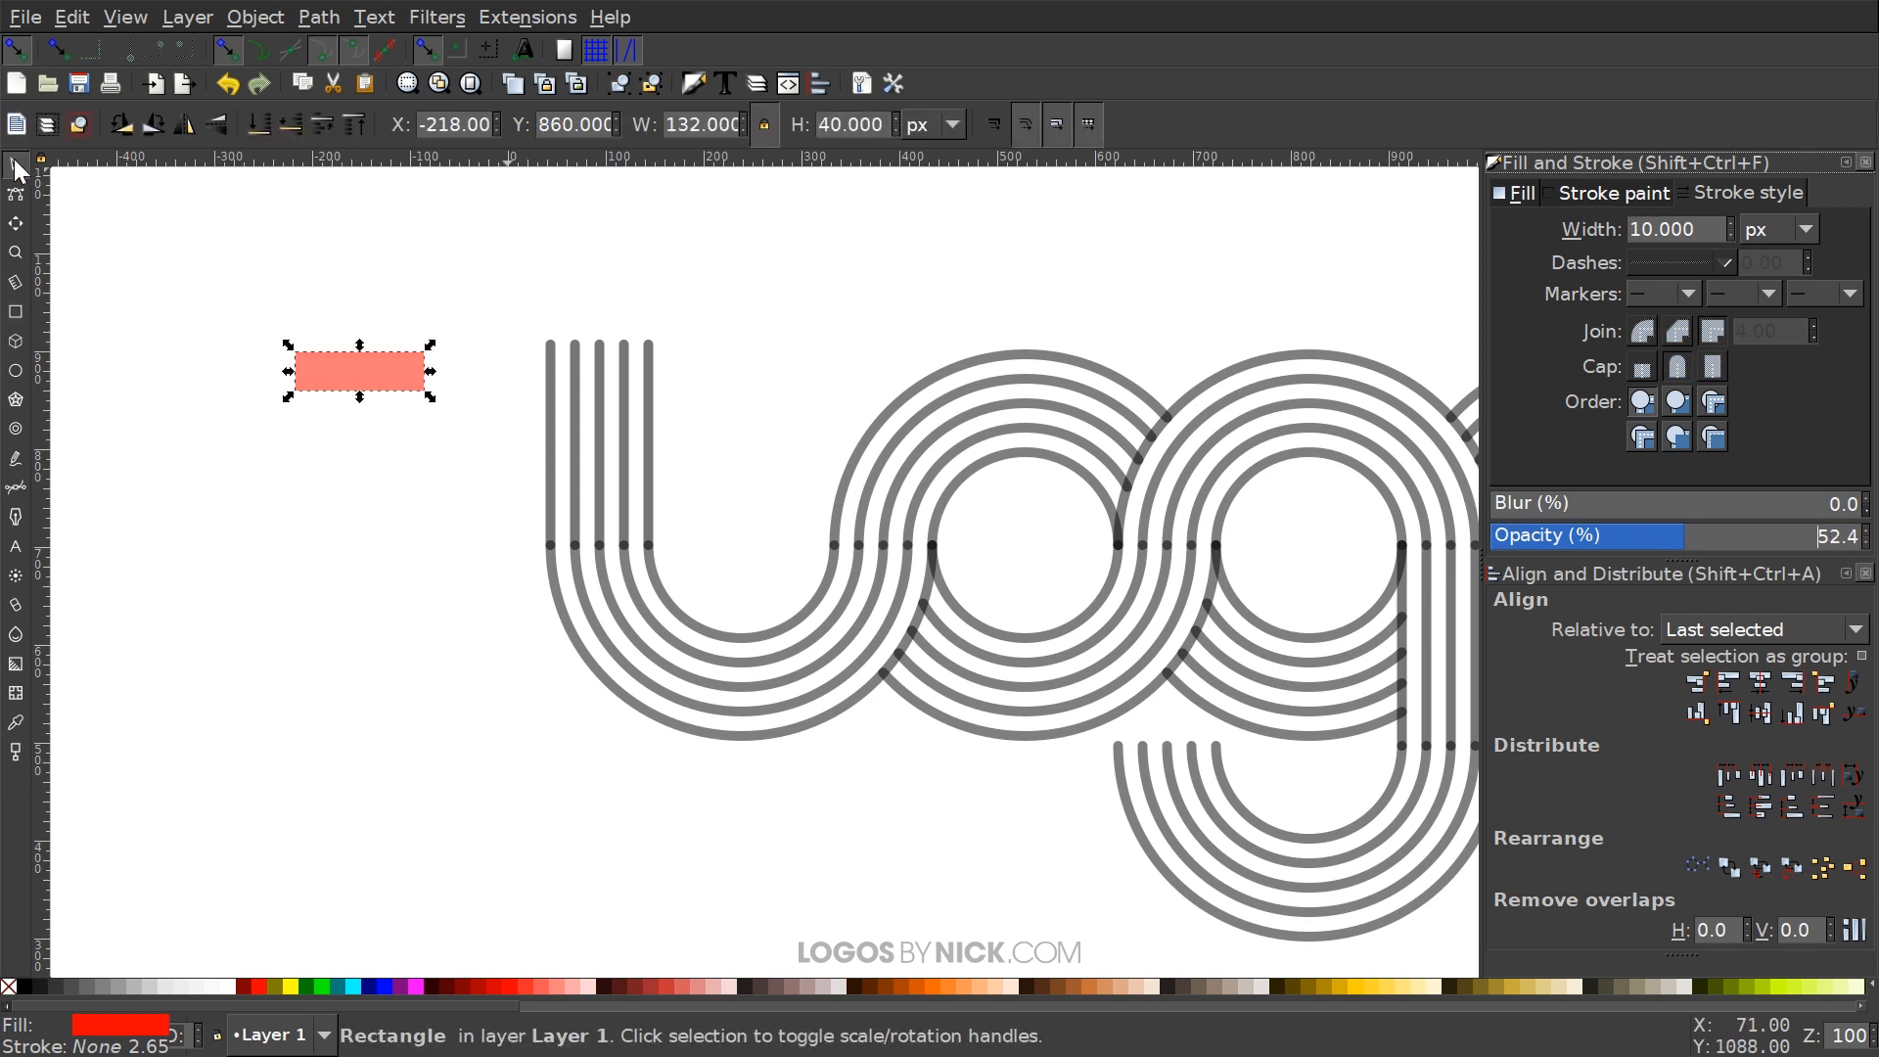
right_click(381, 381)
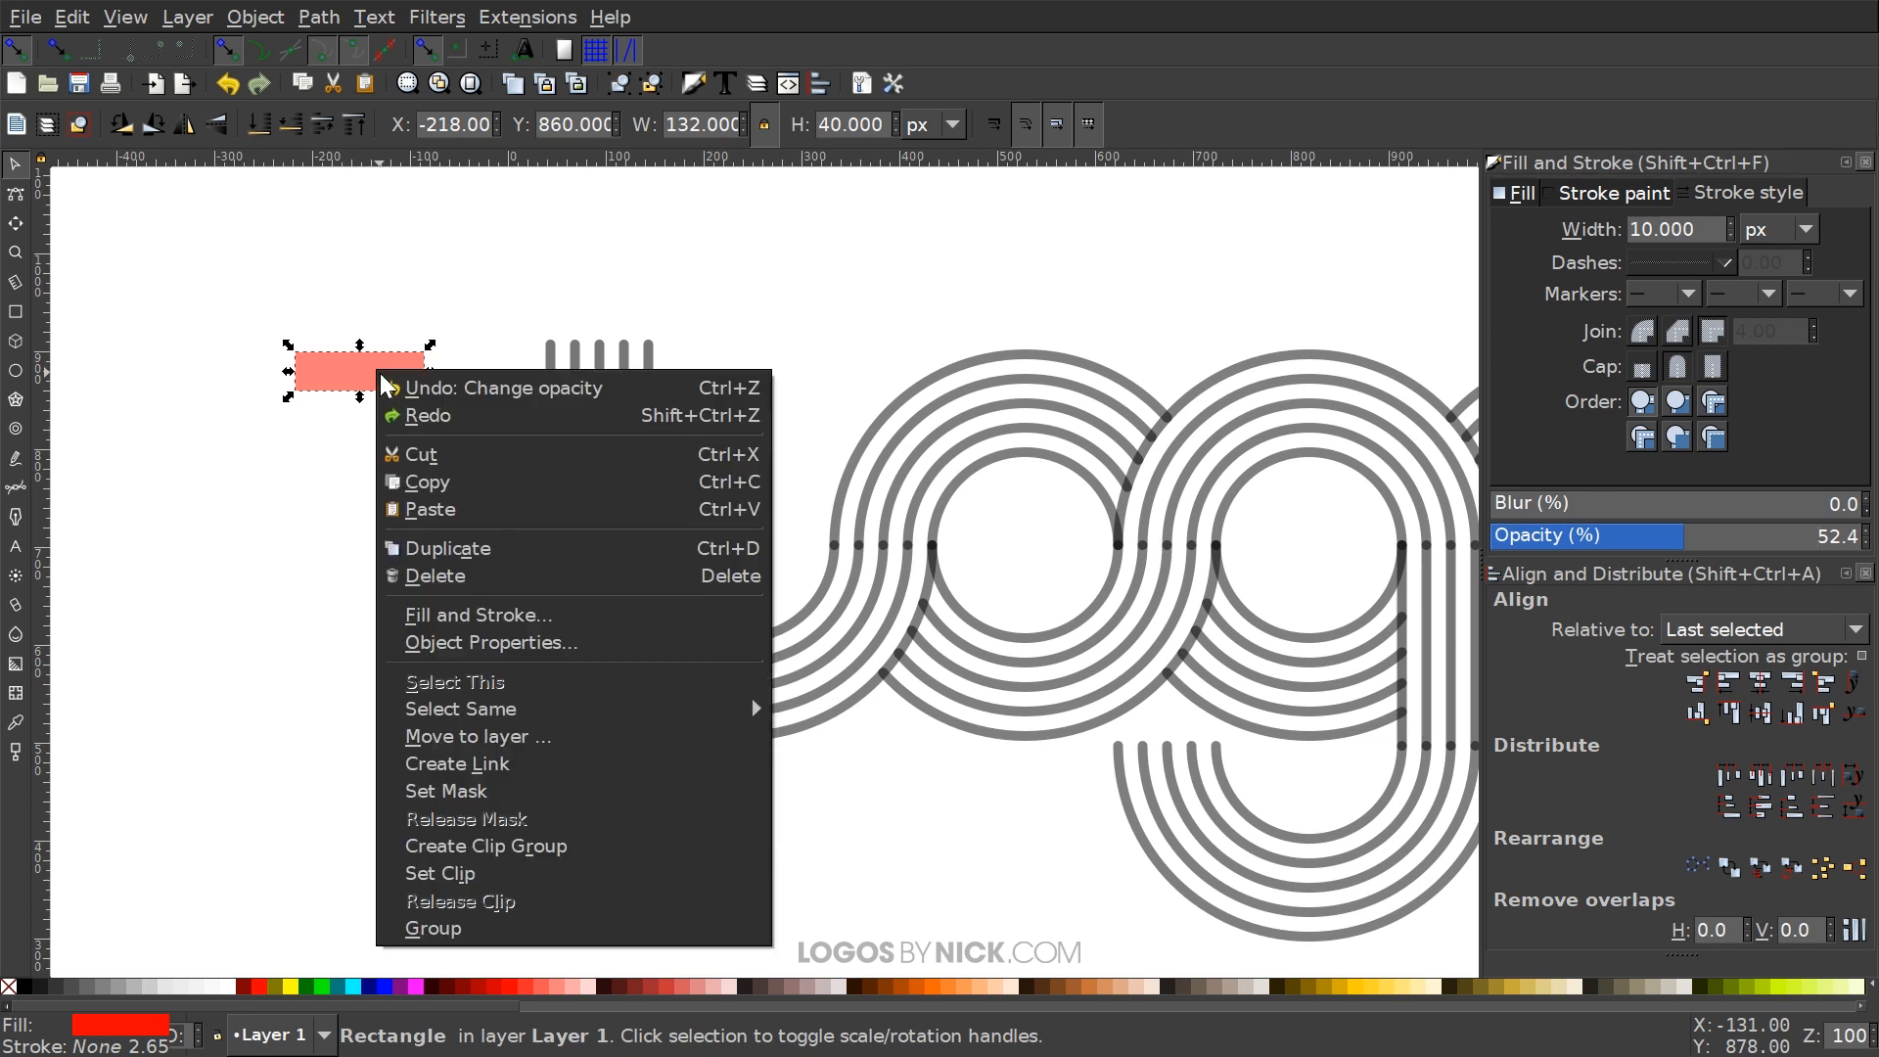
click(430, 551)
drag(375, 364, 460, 511)
click(388, 384)
click(389, 567)
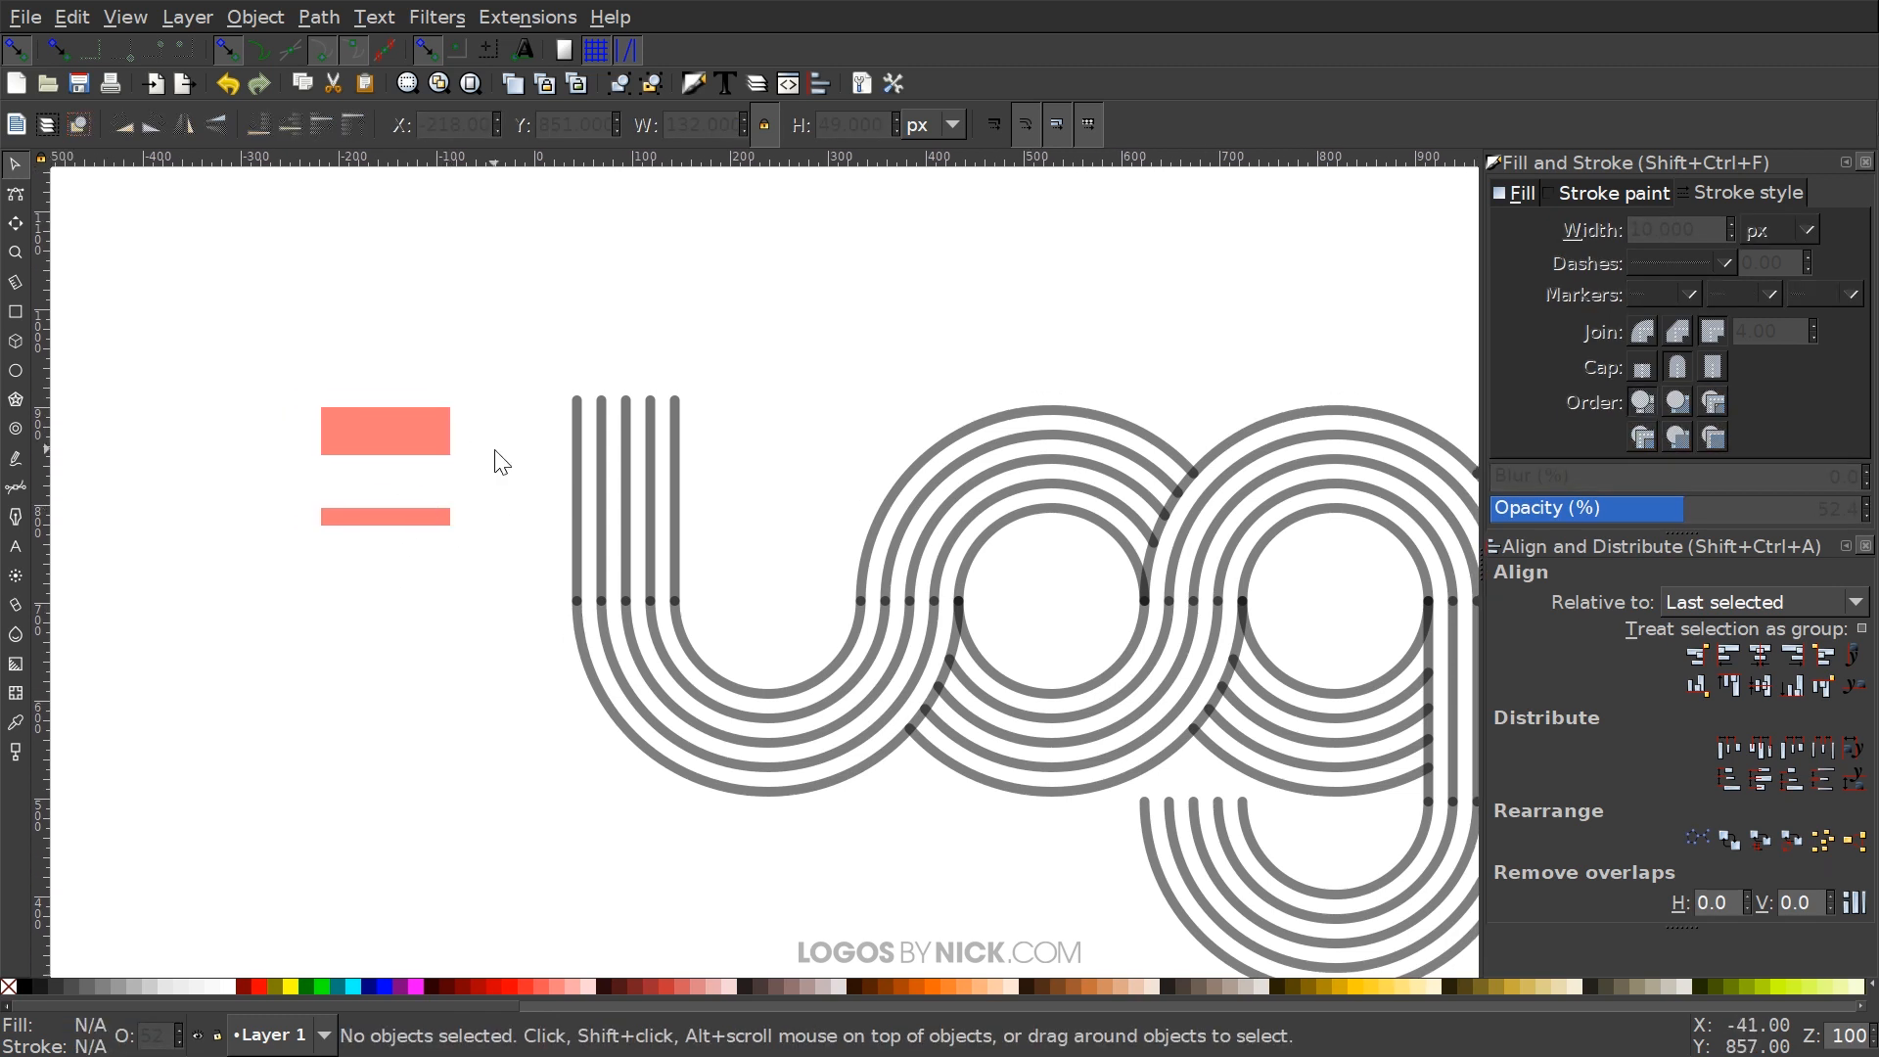
drag(525, 503, 490, 500)
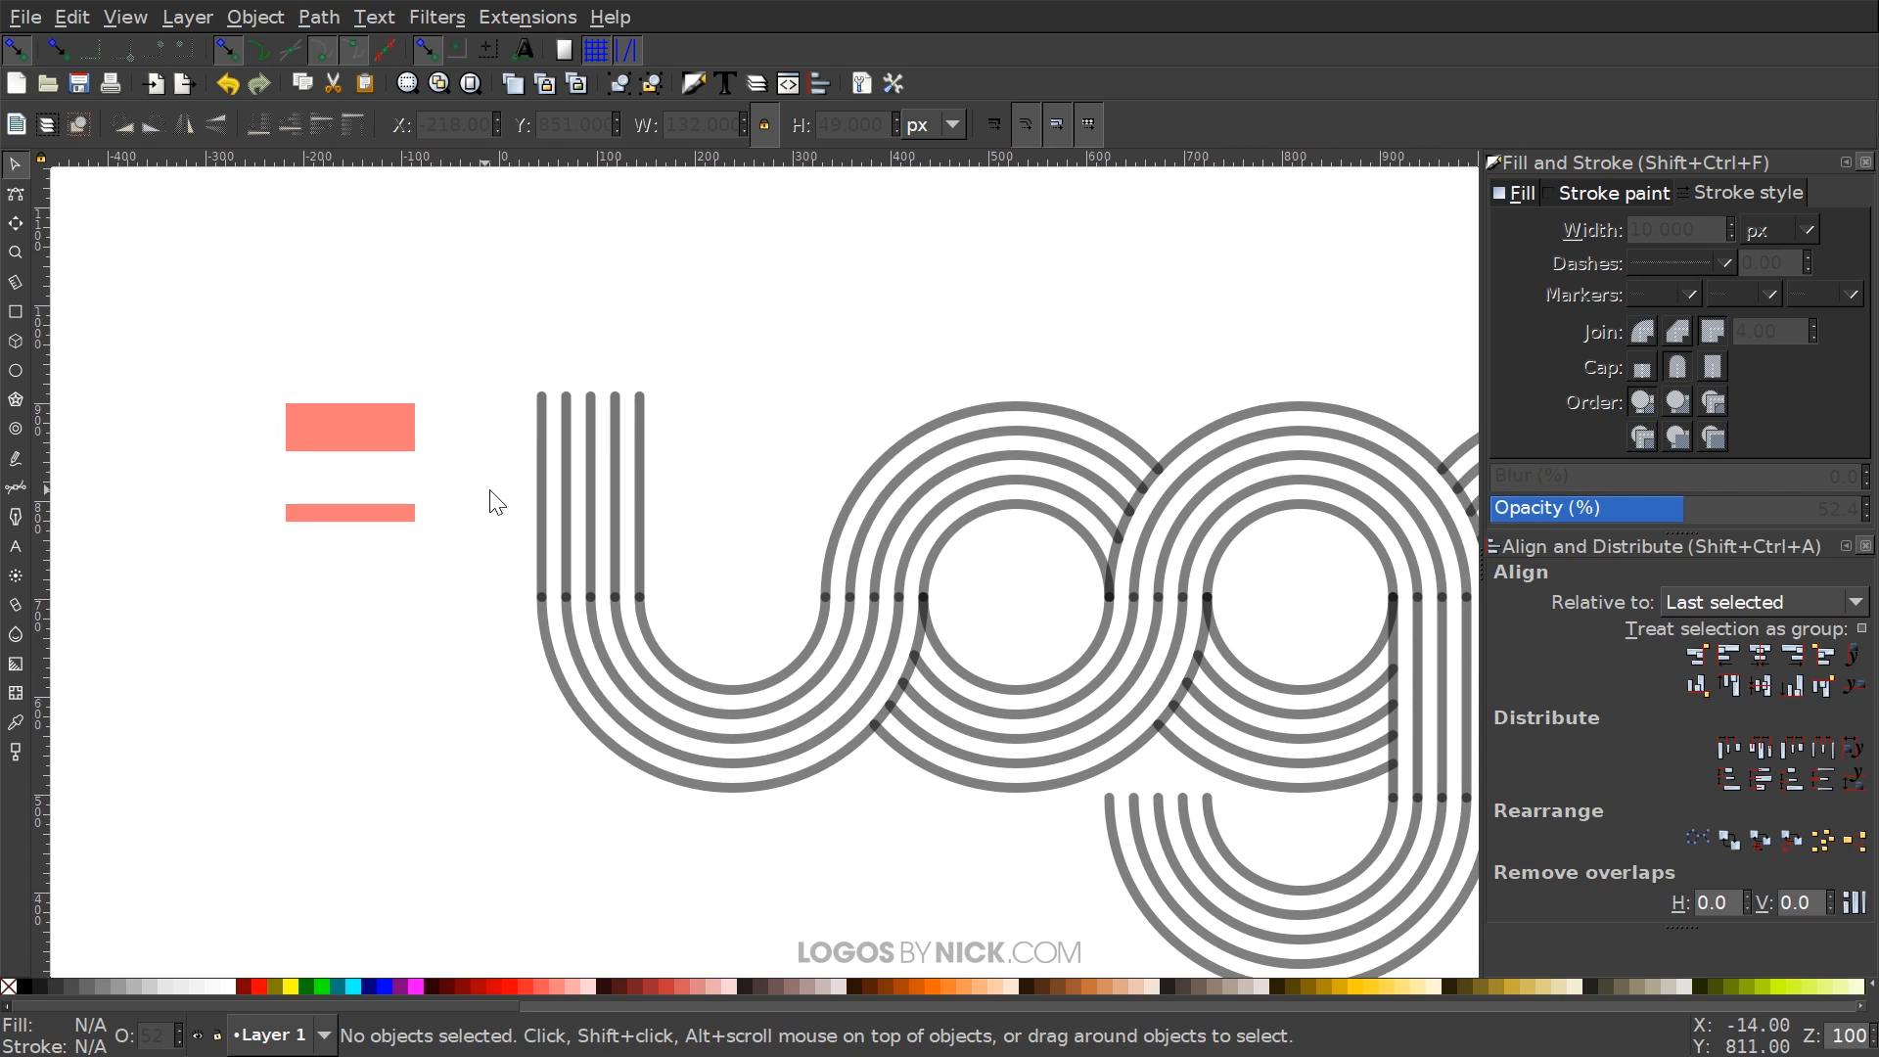
Turn off snapping and unite the two red rectangles into a single path with Union
click(18, 47)
mouse_move(799, 442)
mouse_down()
mouse_move(805, 413)
mouse_move(915, 472)
mouse_up()
drag(487, 551, 489, 538)
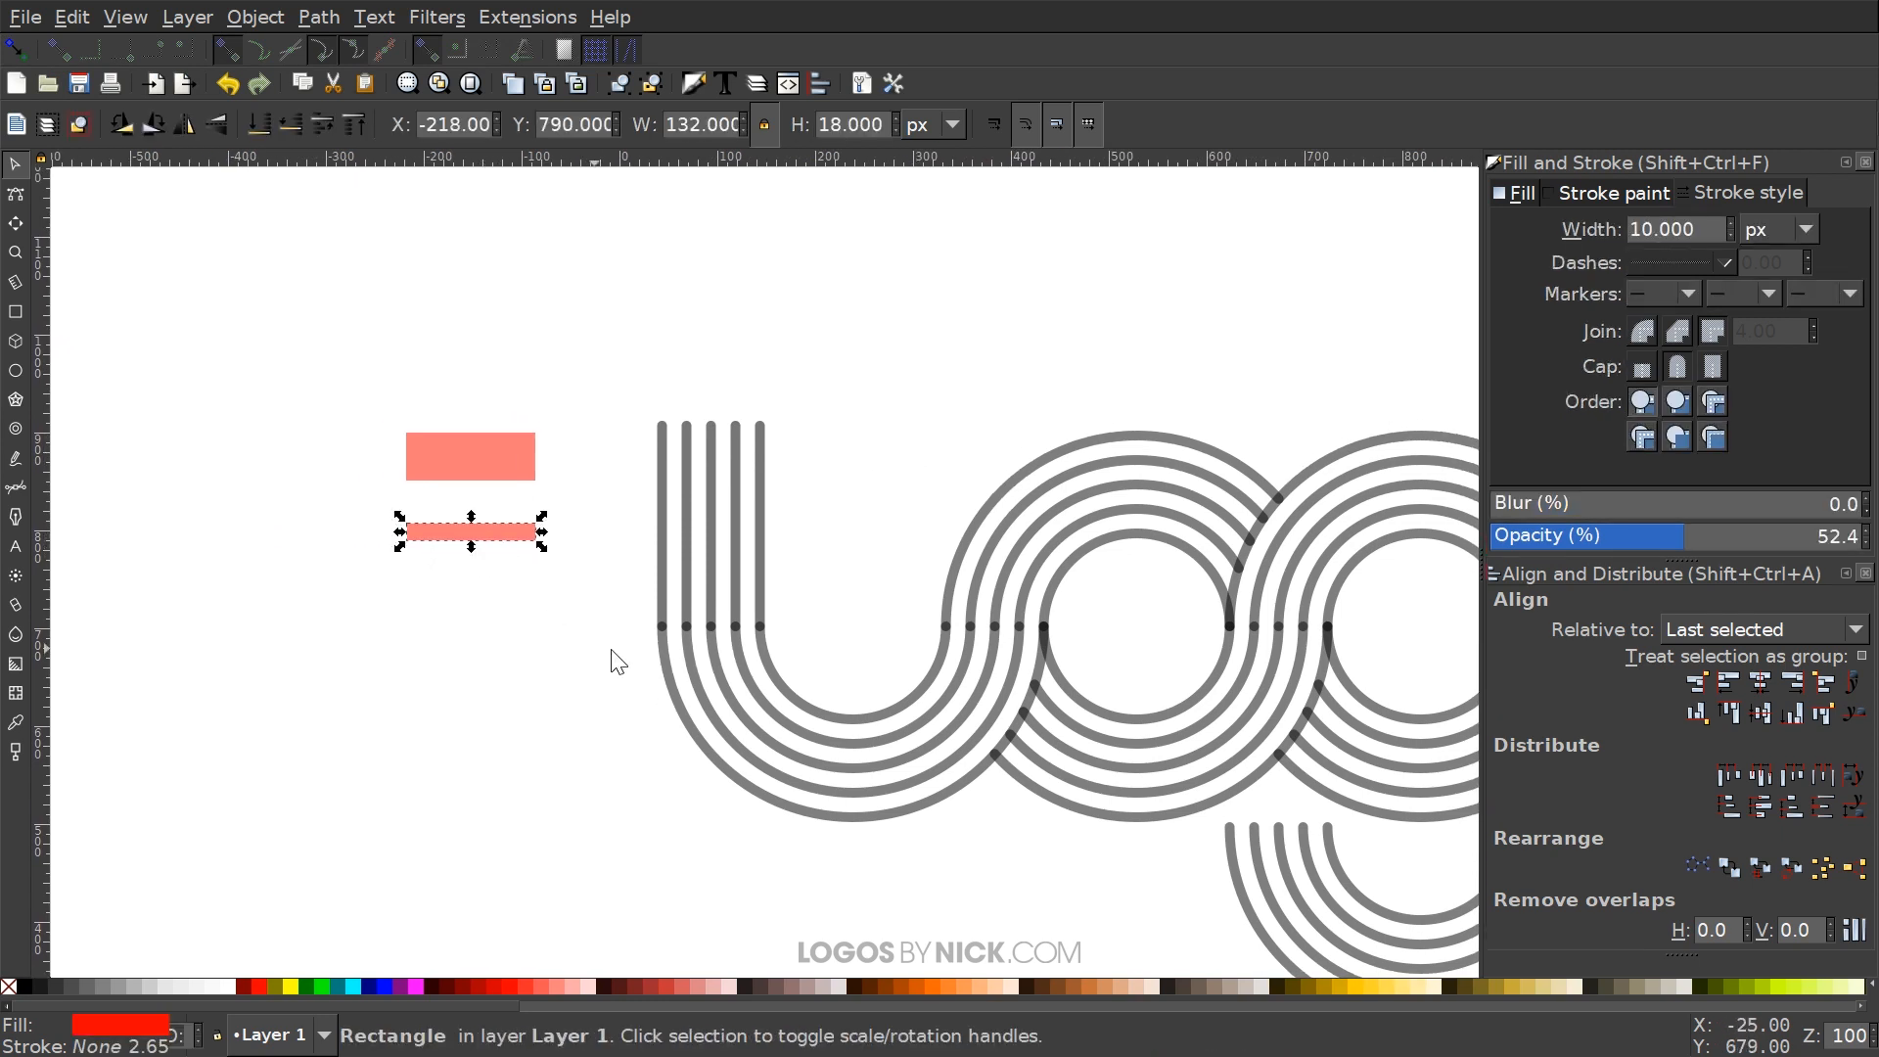
drag(585, 624, 308, 266)
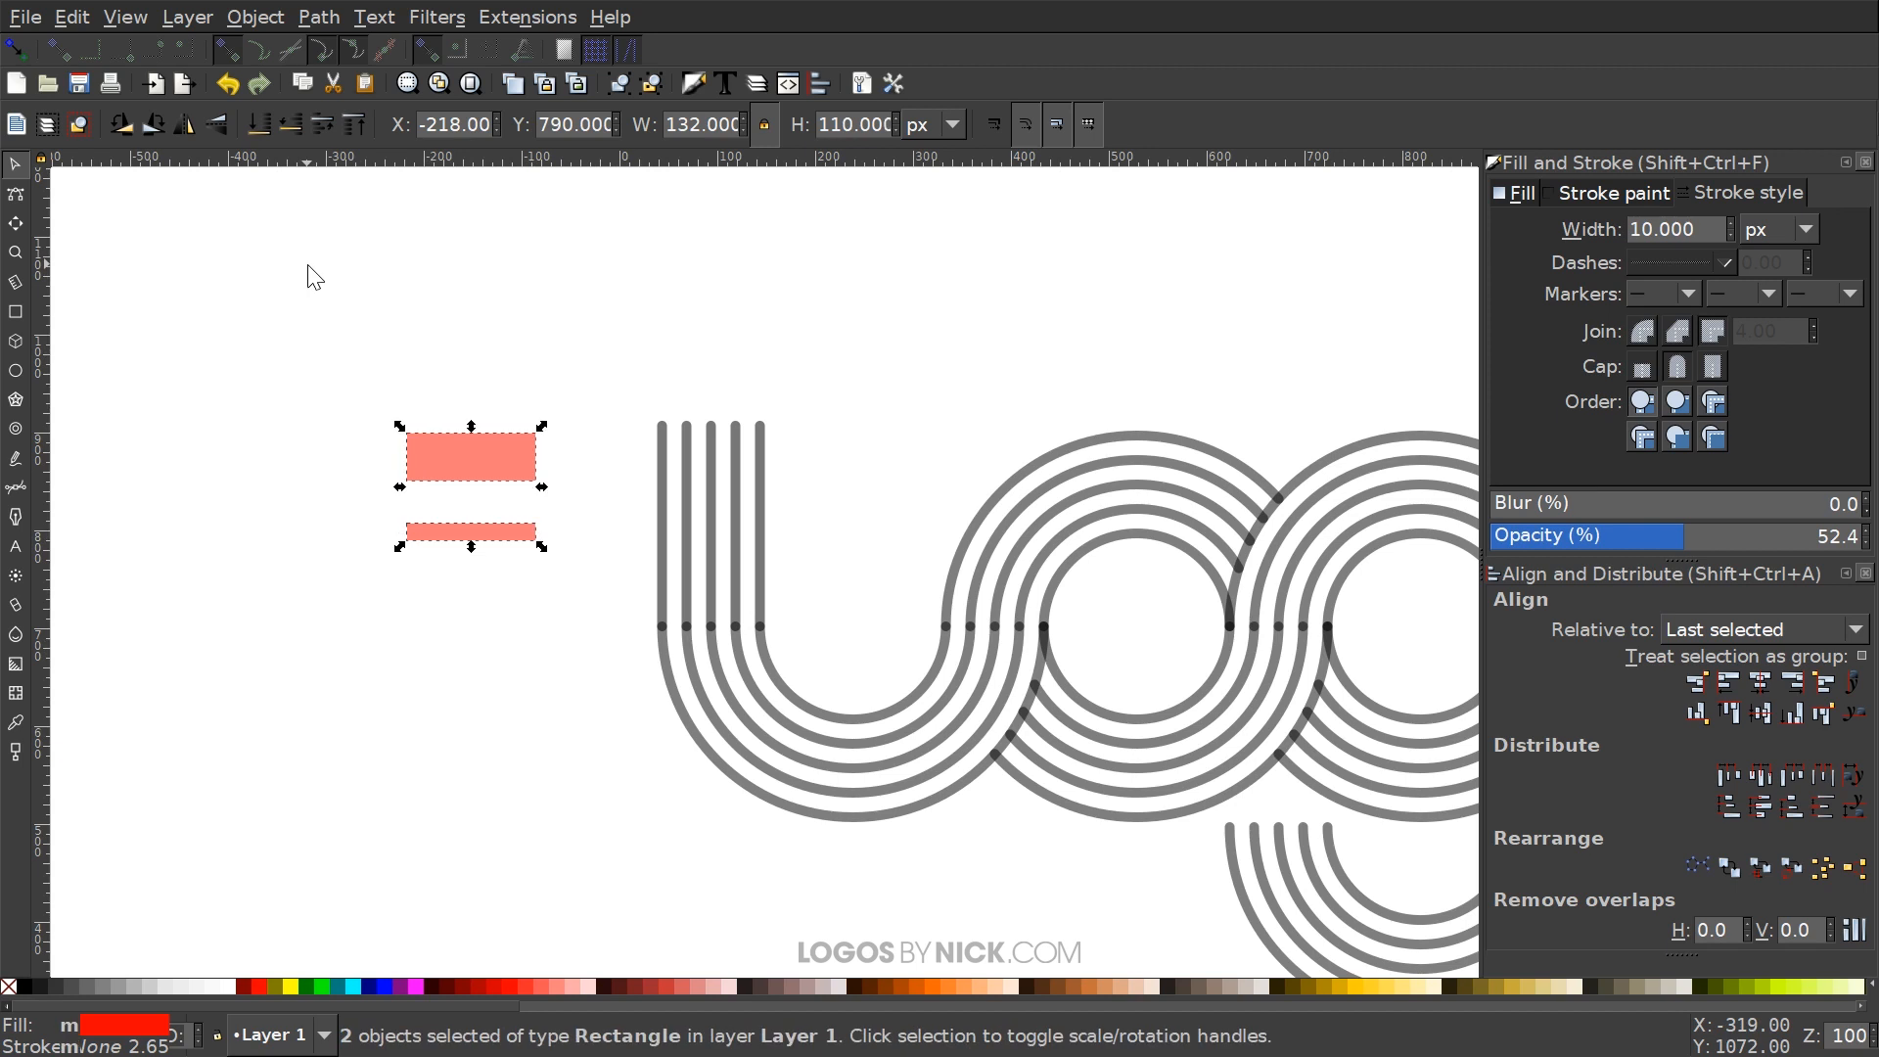
click(321, 16)
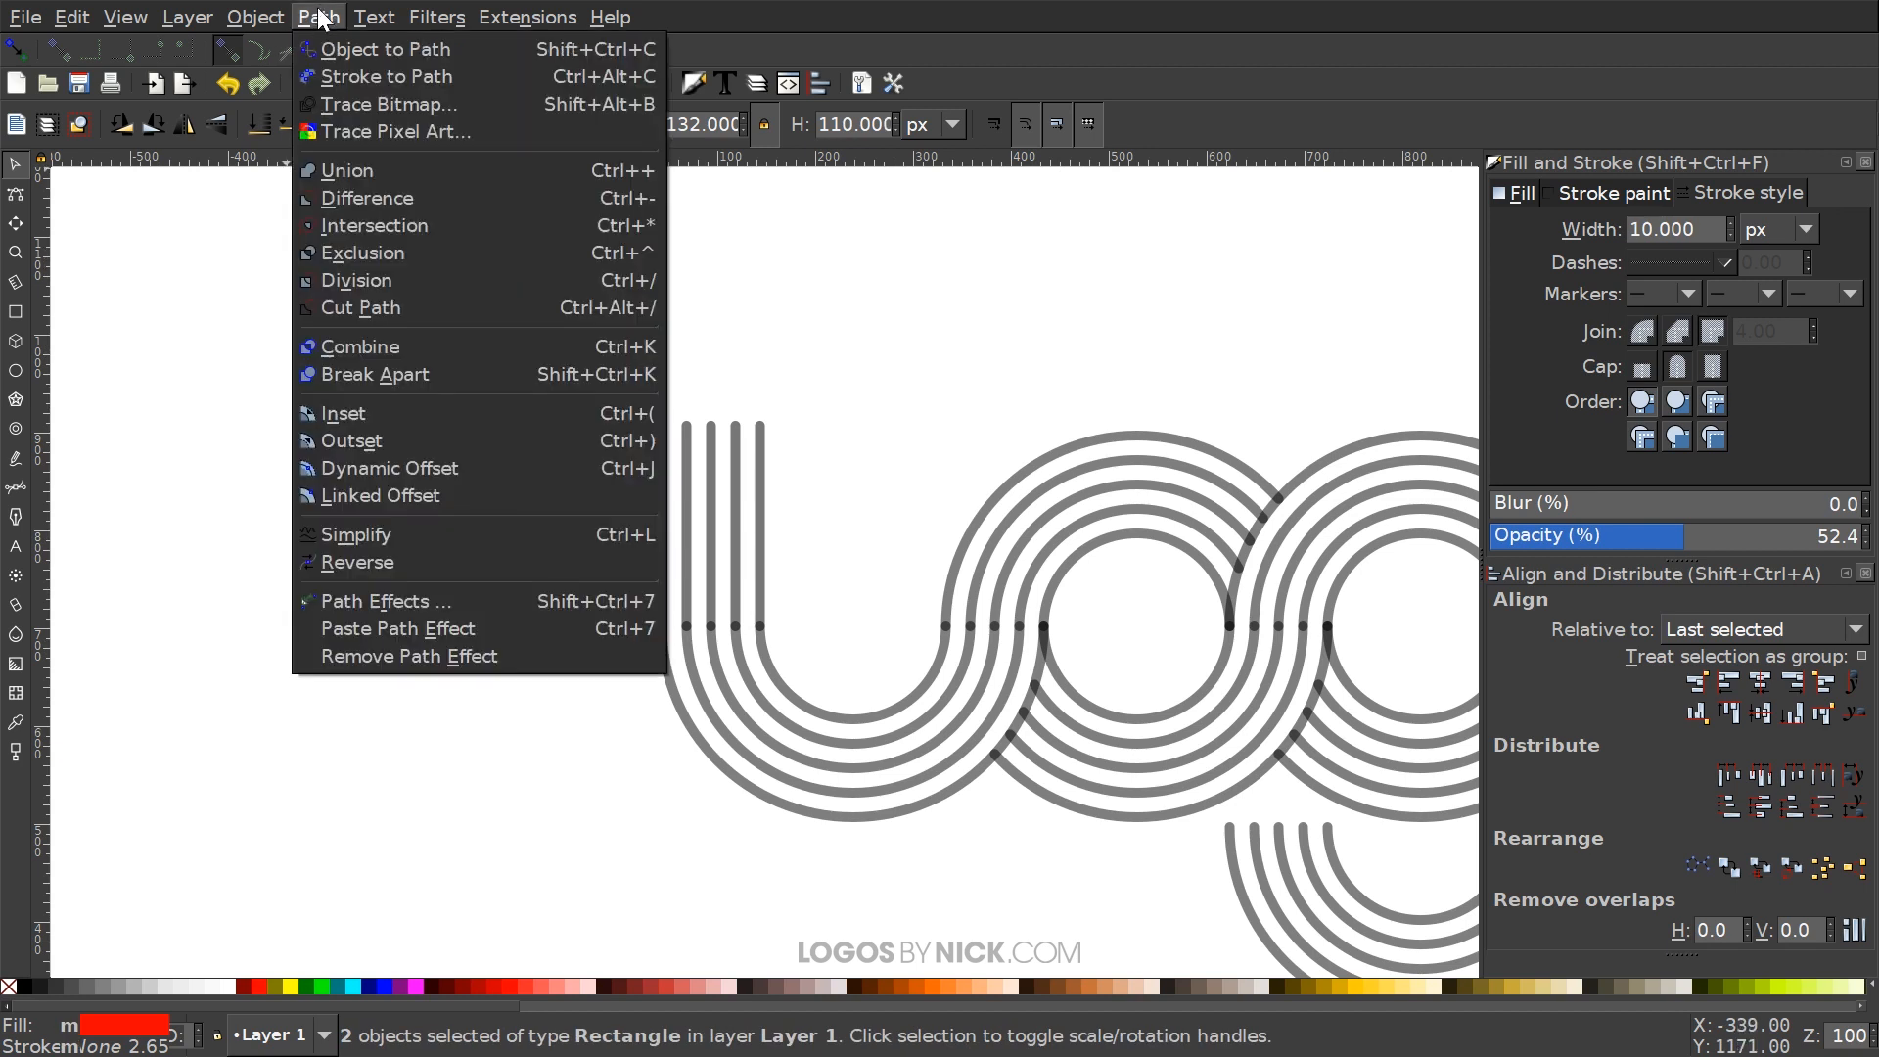
click(378, 159)
scroll(830, 646, up, 1)
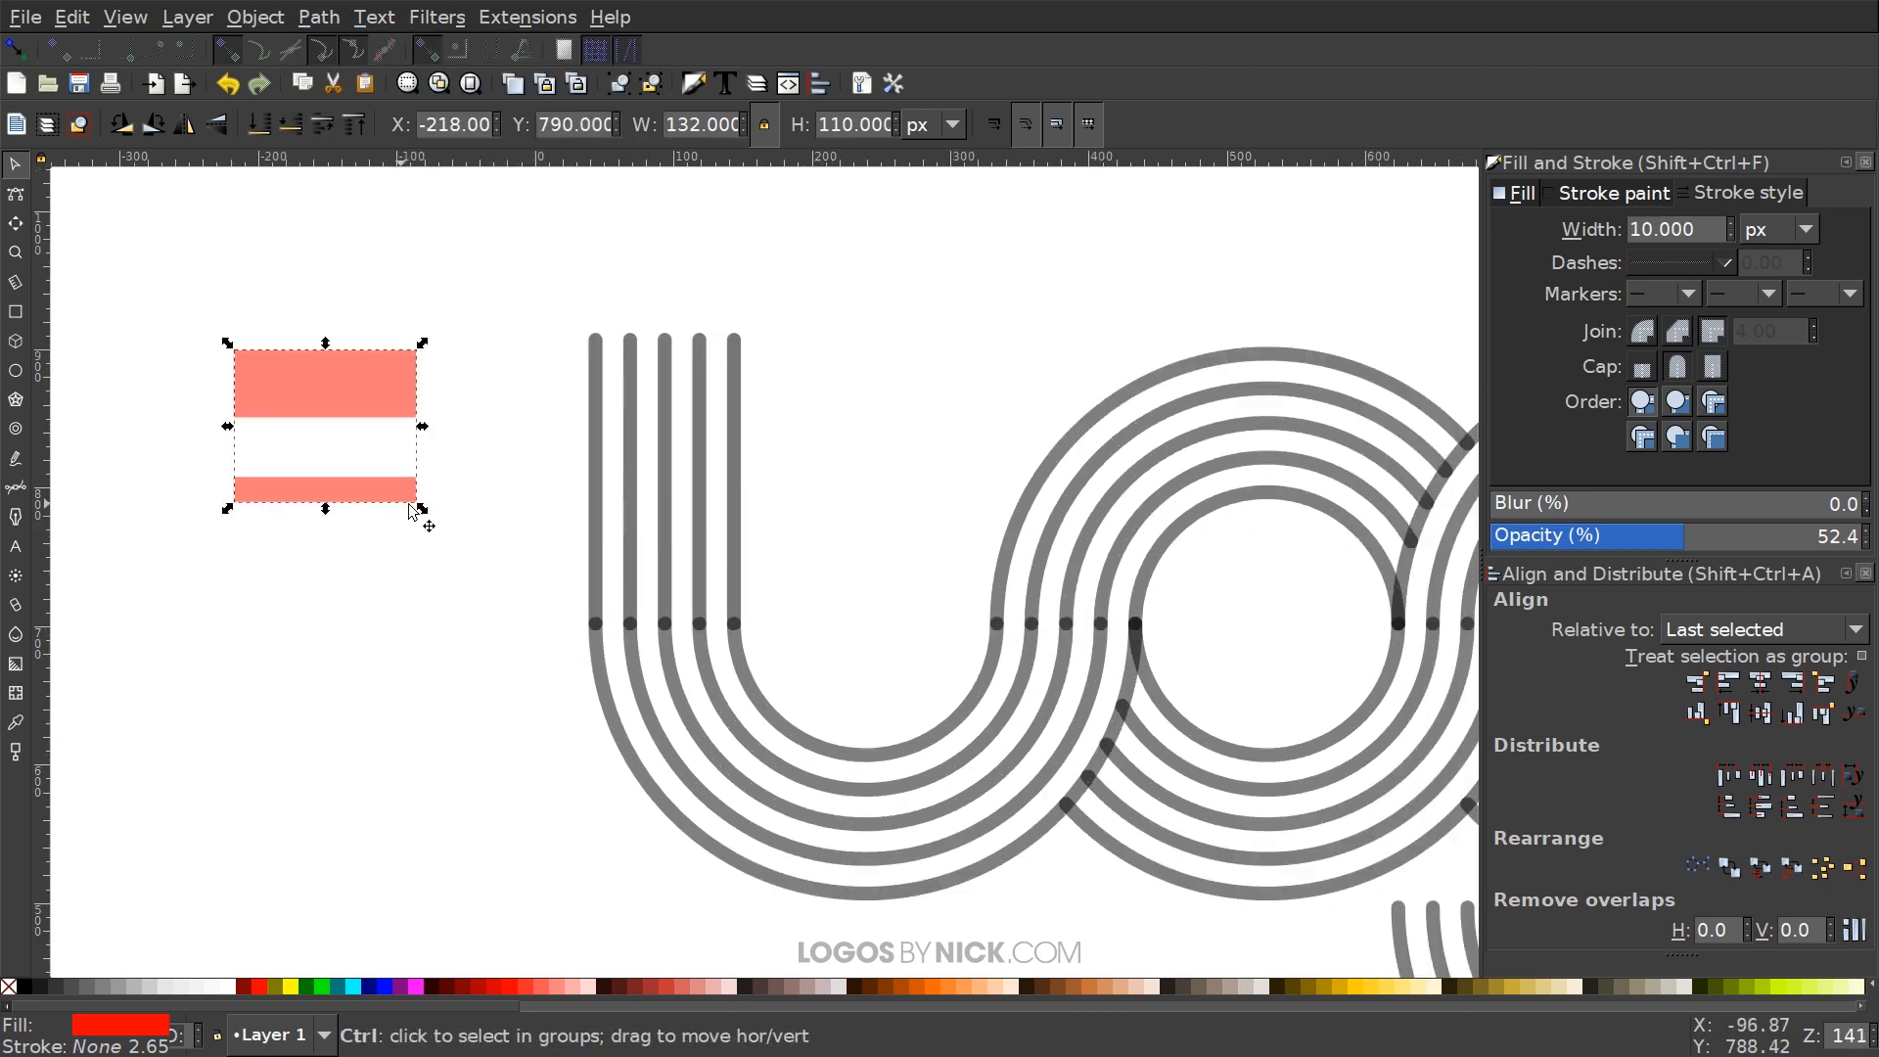
Scale the united red shape down to about 95 × 79 px and place a duplicate across the l's innermost vertical line
drag(419, 512, 266, 476)
drag(200, 396, 602, 400)
right_click(235, 370)
click(181, 363)
key(ctrl+d)
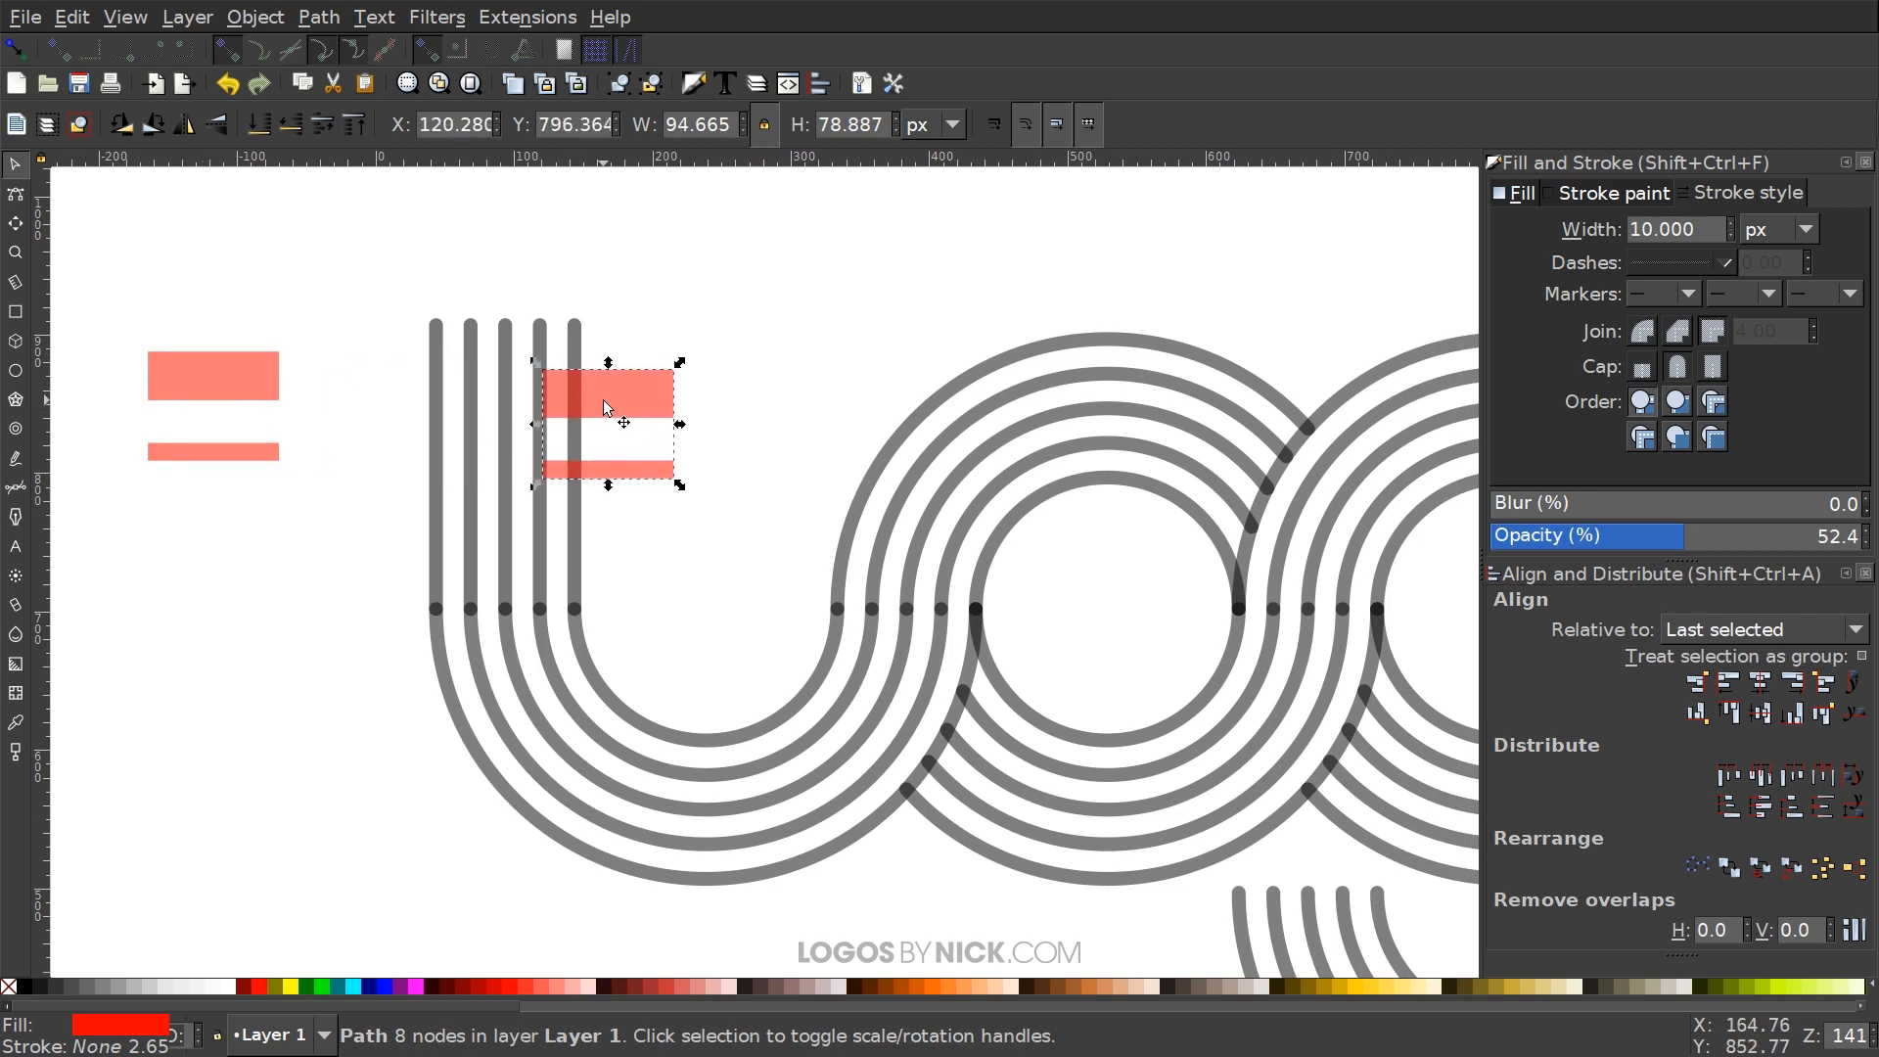
Cut the l's innermost vertical line into segments with the overlapping red shape using Cut Path
shift+click(577, 534)
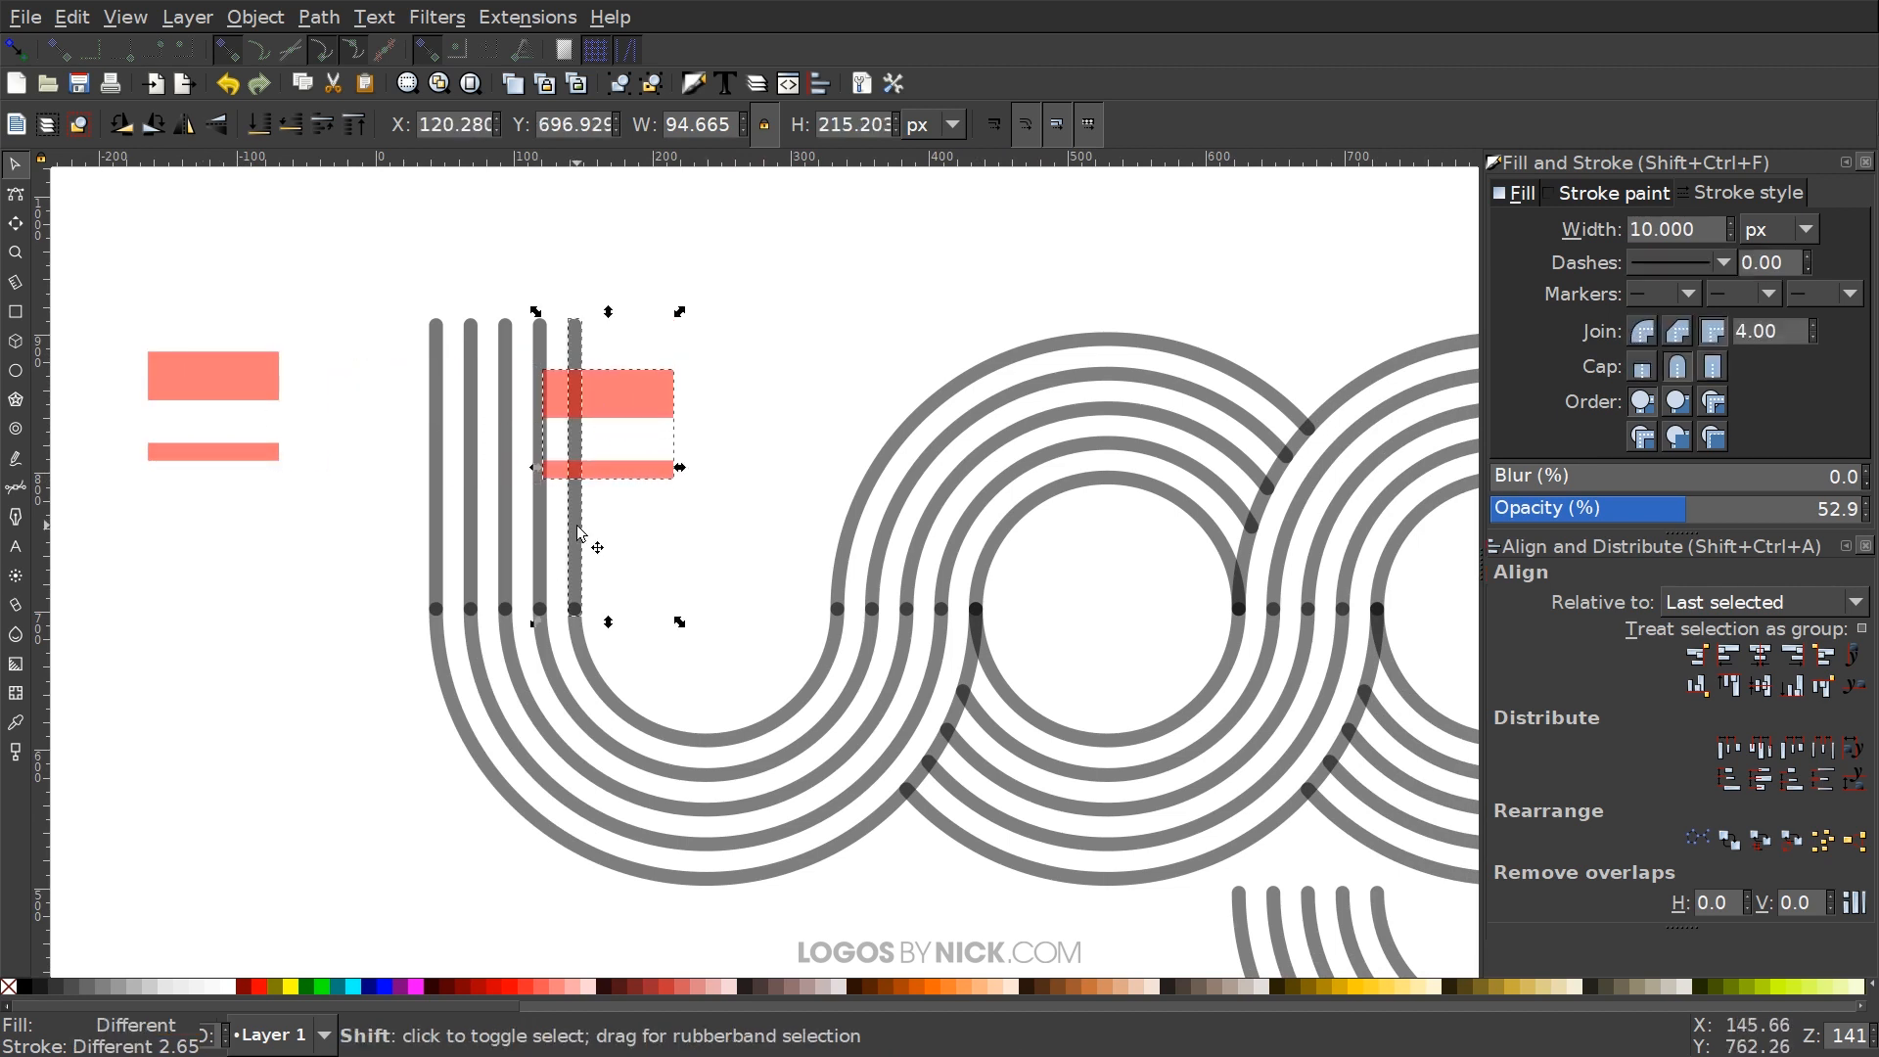
click(323, 17)
click(384, 301)
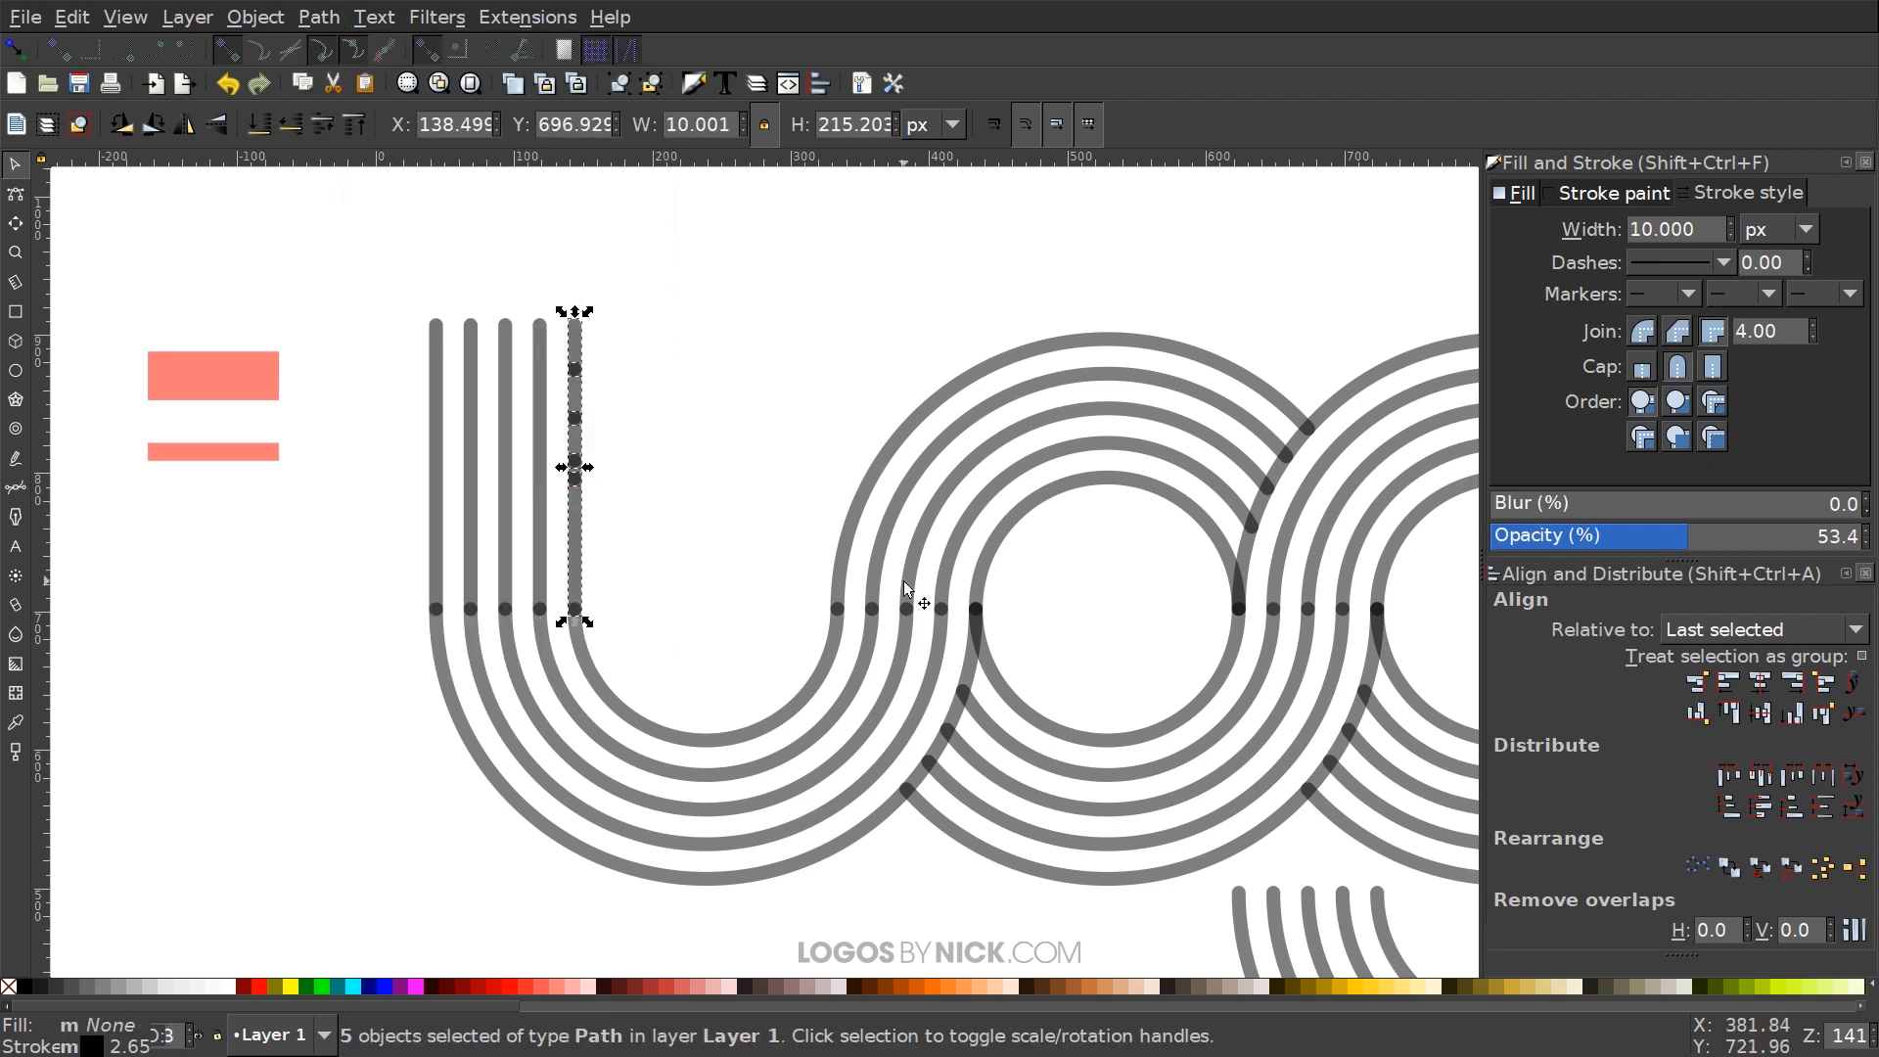
click(686, 411)
Pull the two segments covered by the red shape out of the l's innermost vertical line and delete them
ctrl+scroll(592, 517, up, 2)
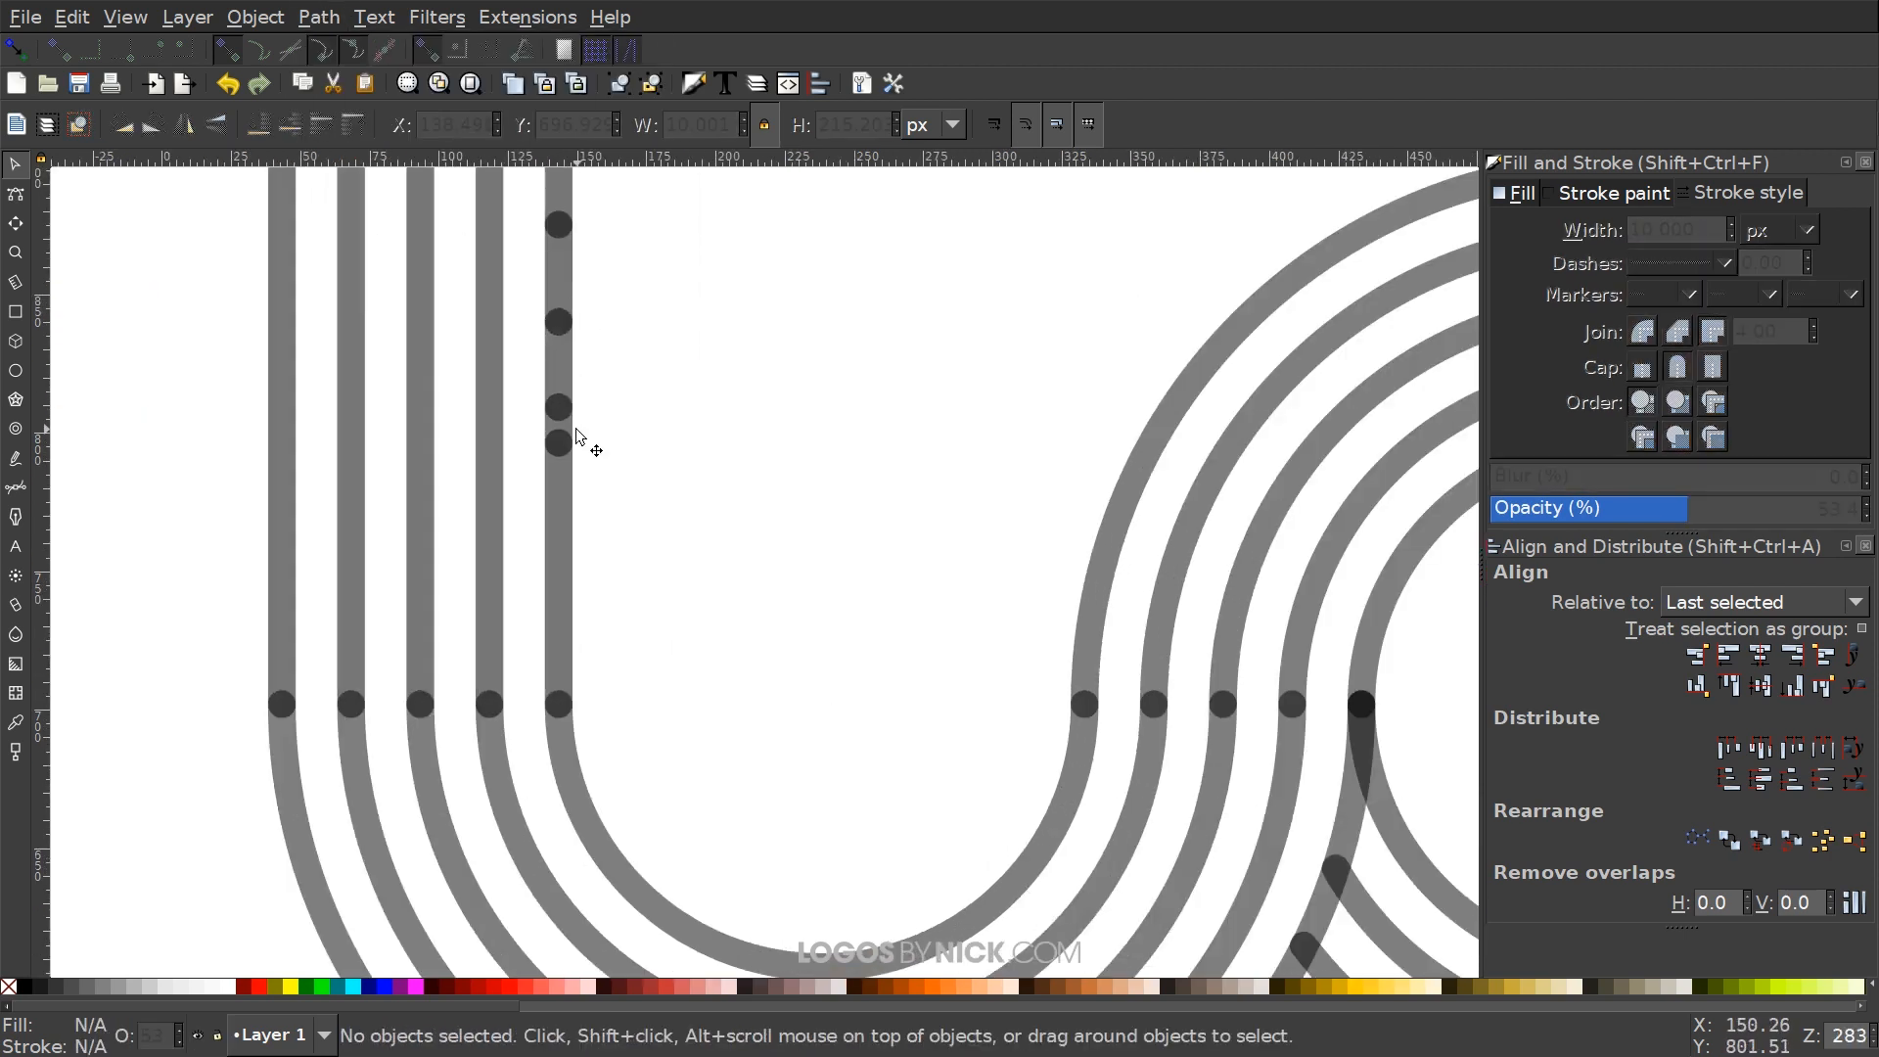
drag(576, 427, 581, 634)
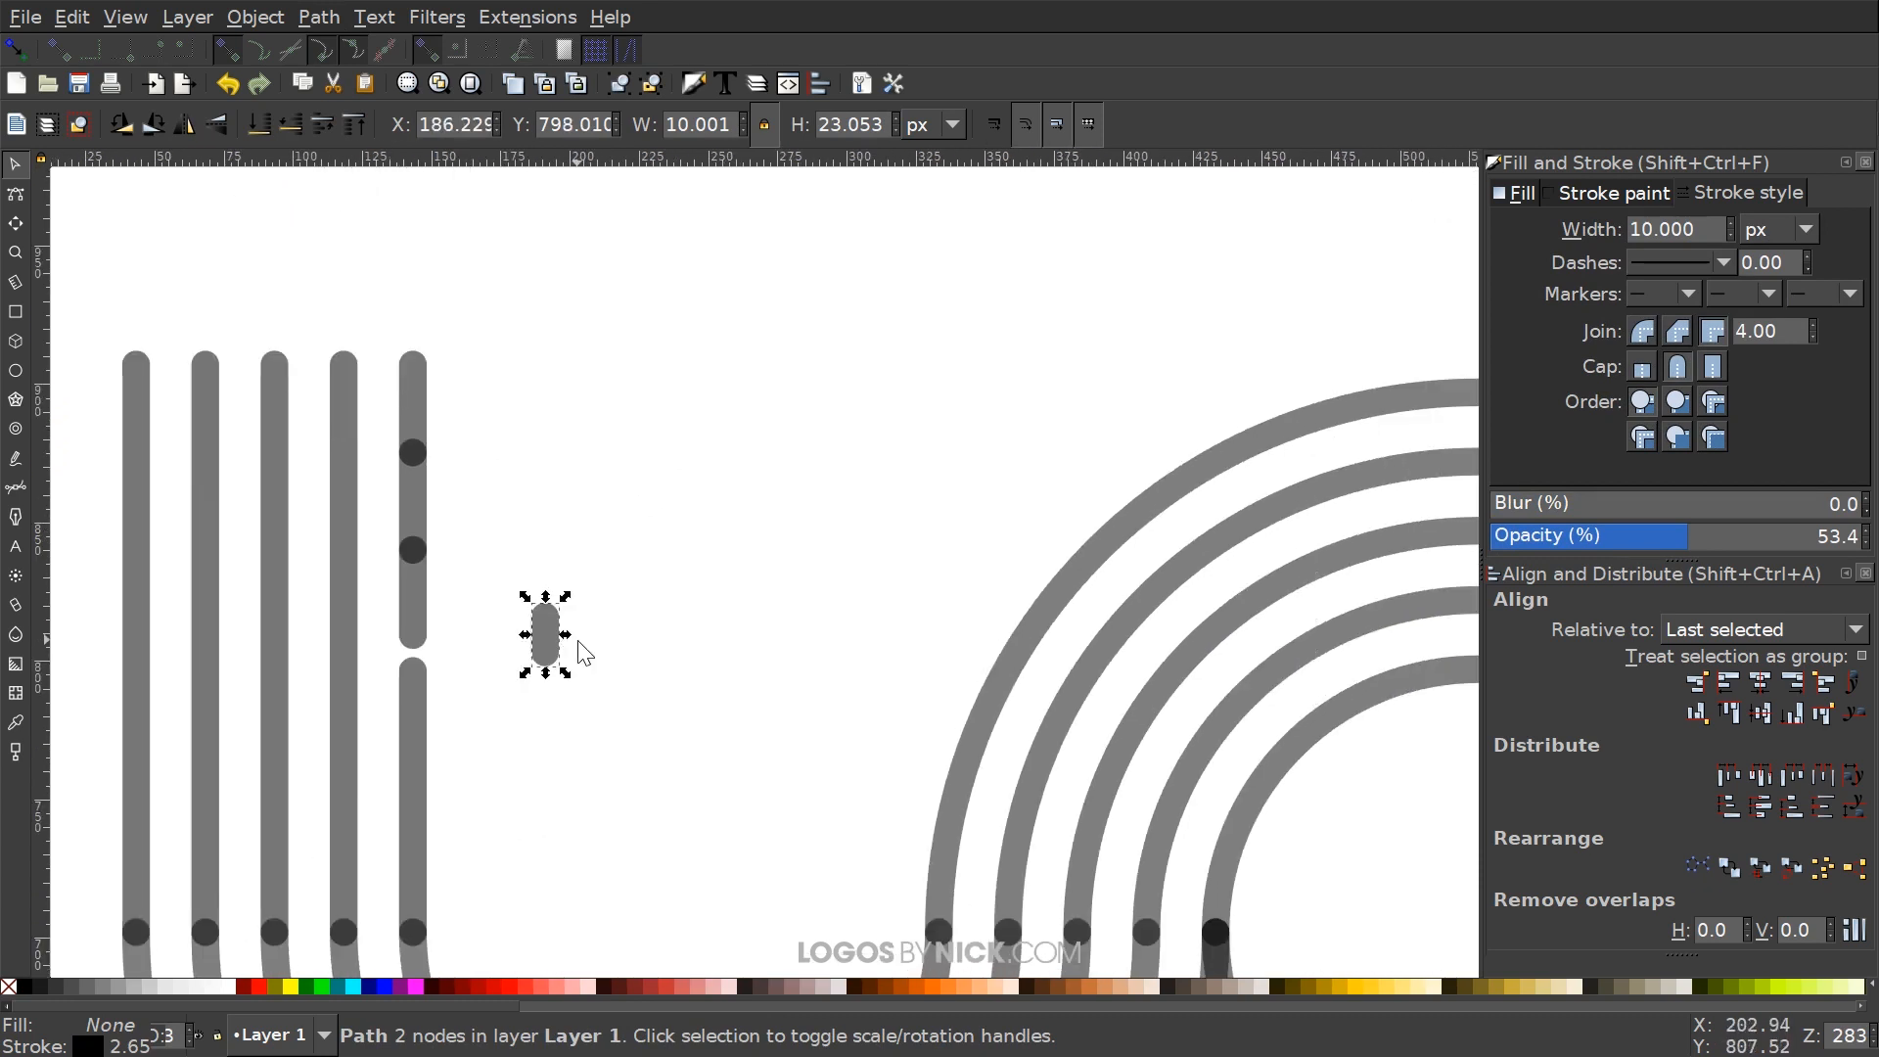
key(Delete)
drag(428, 495, 637, 553)
key(Delete)
ctrl+scroll(705, 613, down, 2)
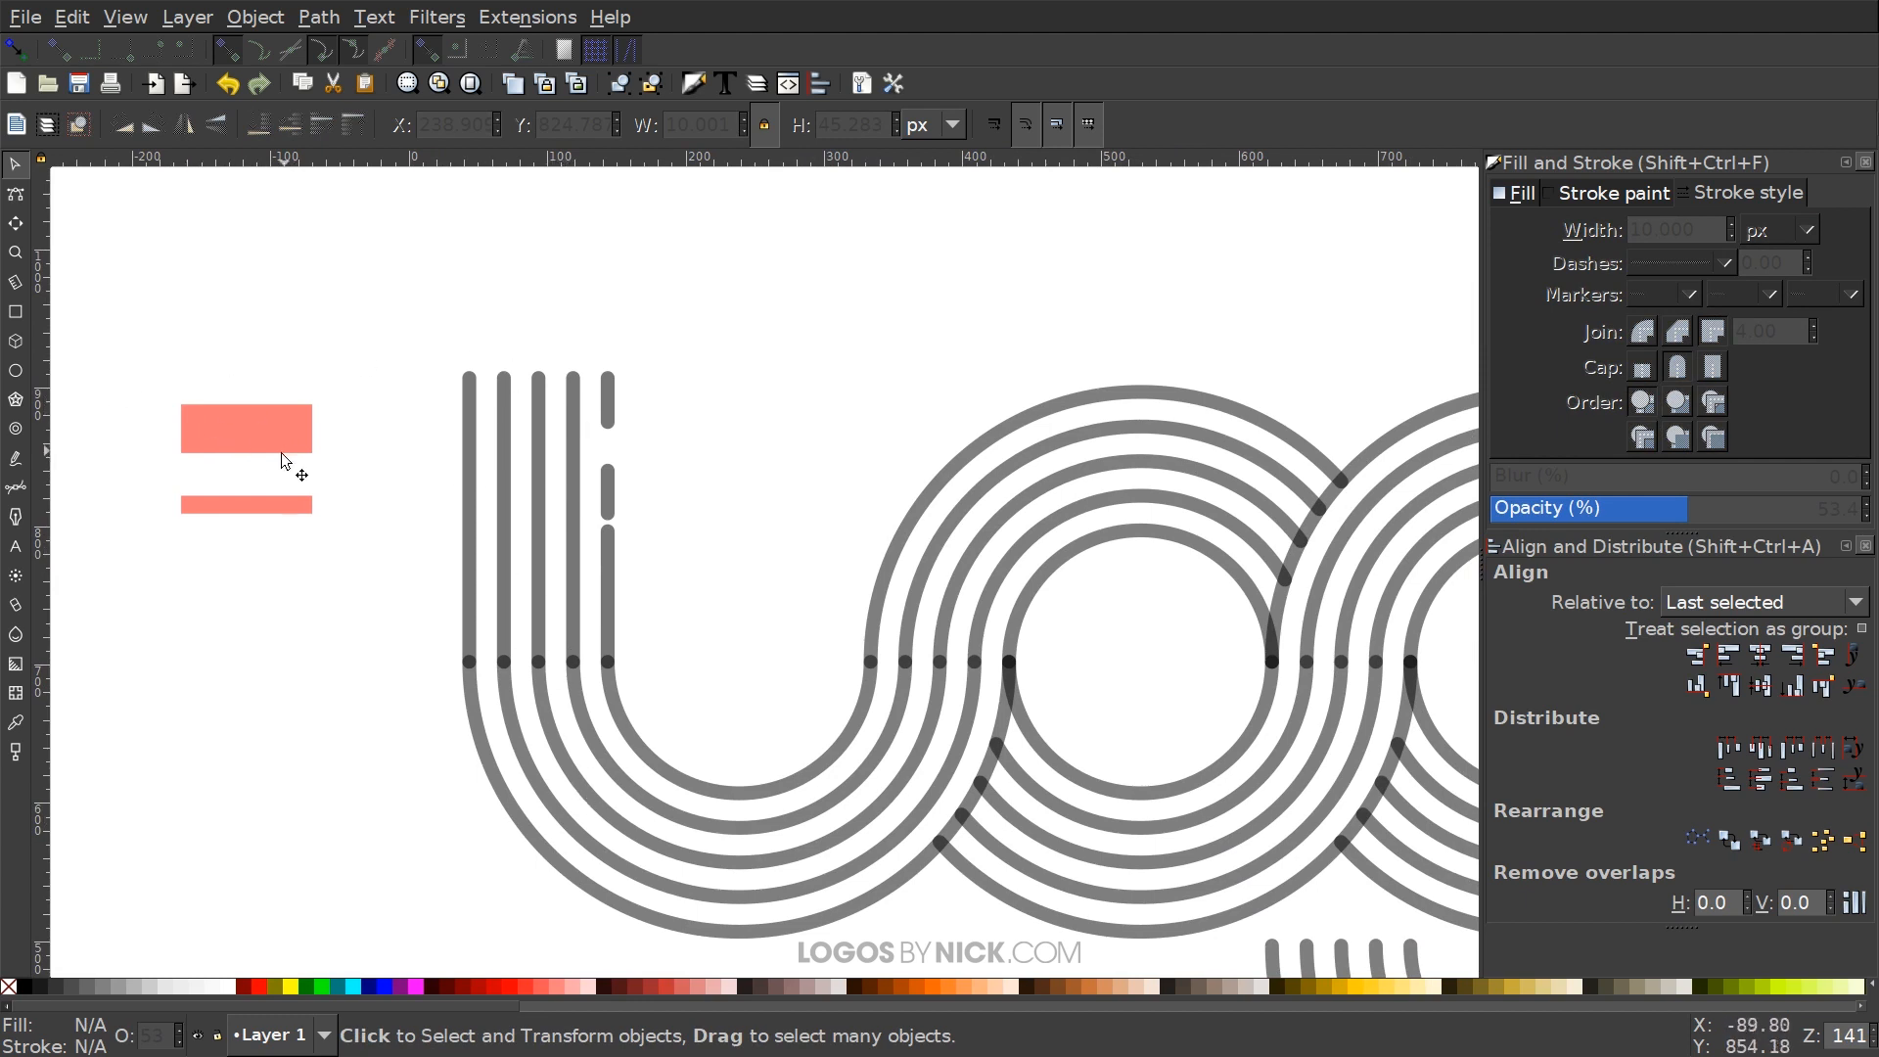
Undo the segment deletions and the path cut on the l's innermost vertical line
drag(1118, 687, 575, 662)
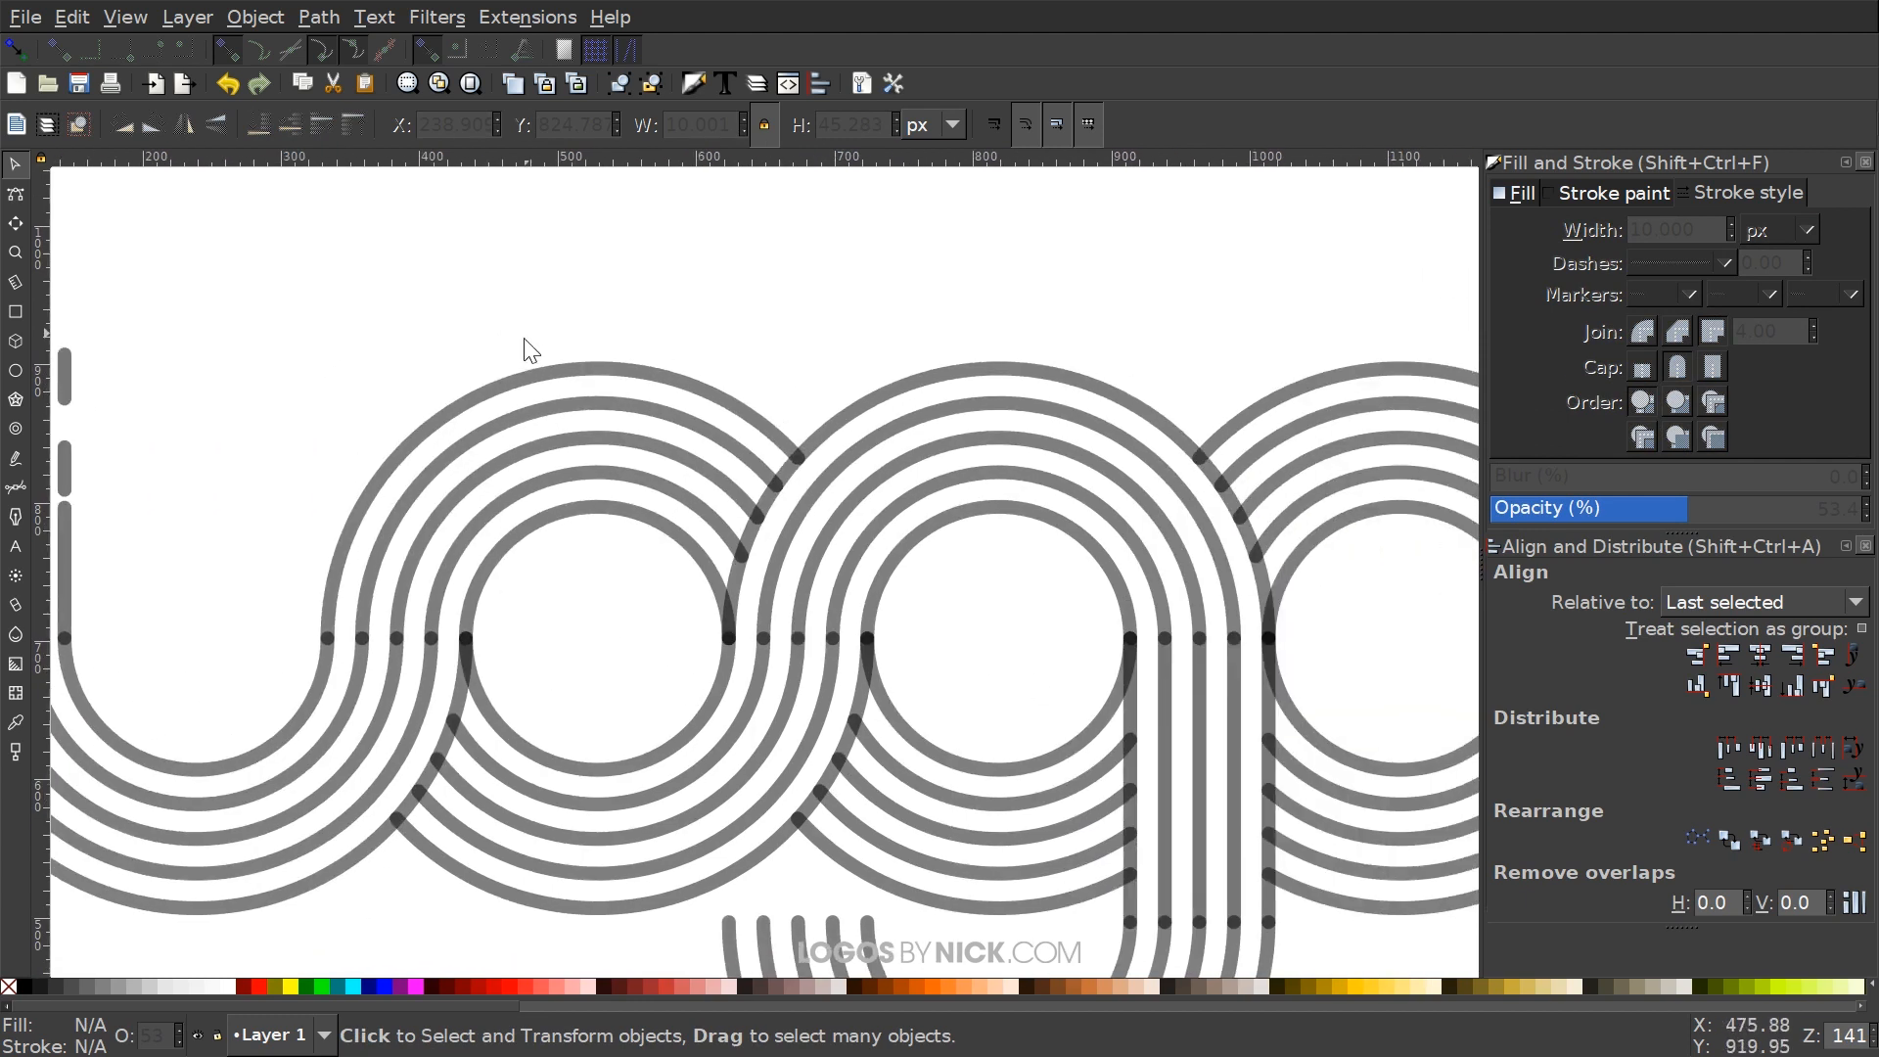
drag(232, 411, 713, 503)
drag(547, 491, 670, 455)
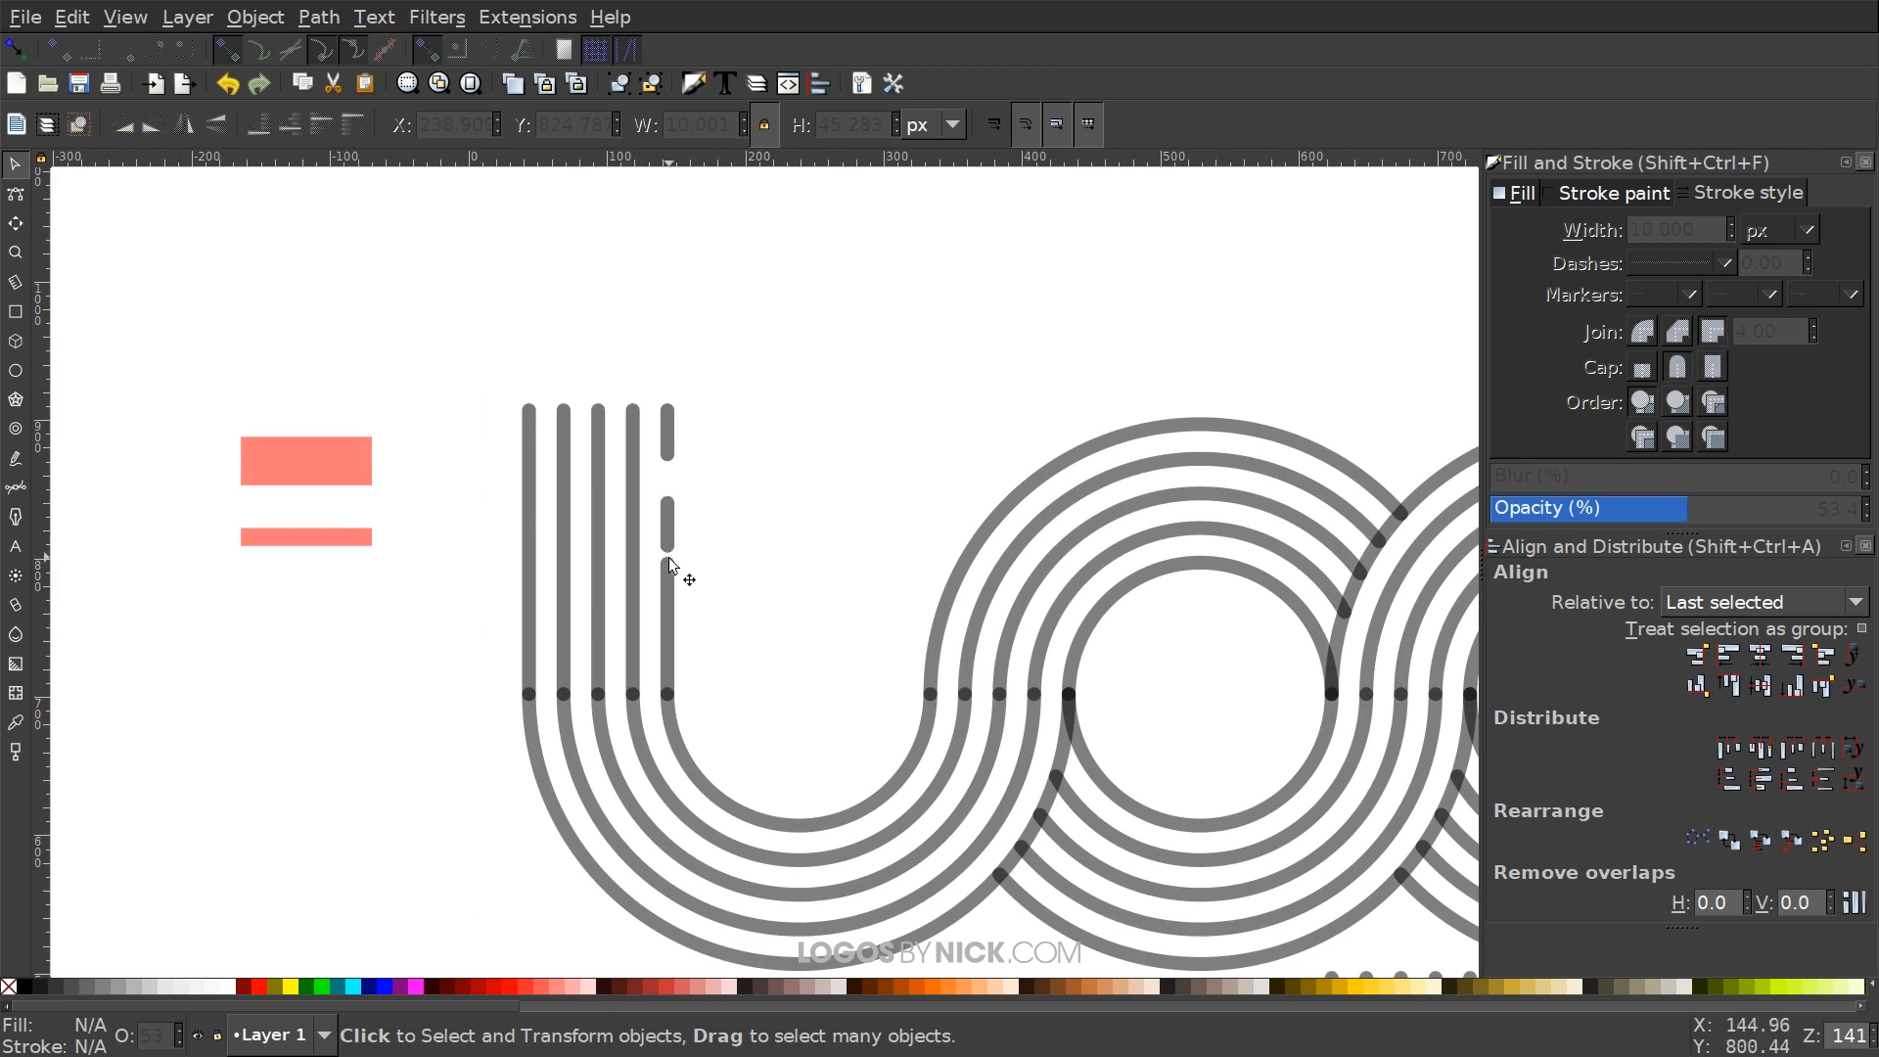
drag(669, 510, 574, 525)
key(ctrl+z)
key(ctrl+z)
key(ctrl+z)
key(ctrl+z)
key(ctrl+z)
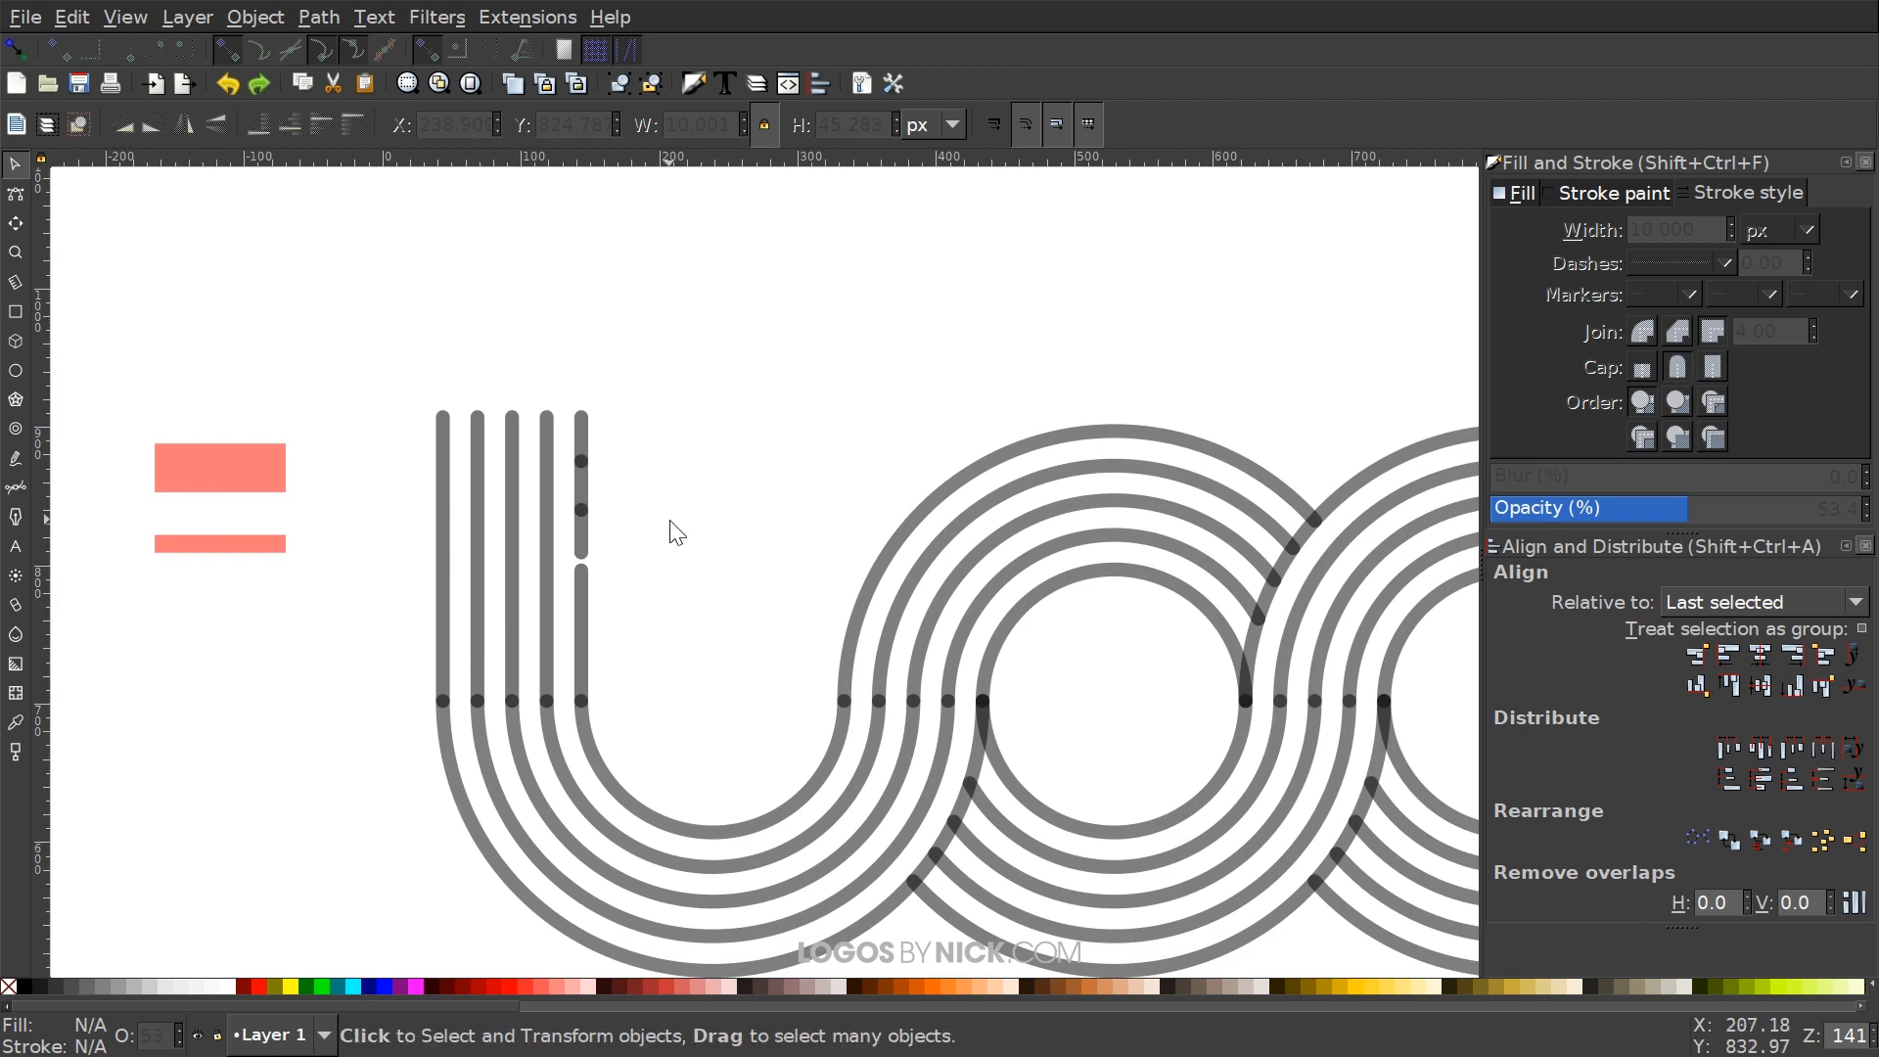
Delete the red duplicate and edit the remaining red shape's nodes so its lower bar is thicker and closer to the upper bar
drag(625, 468, 773, 419)
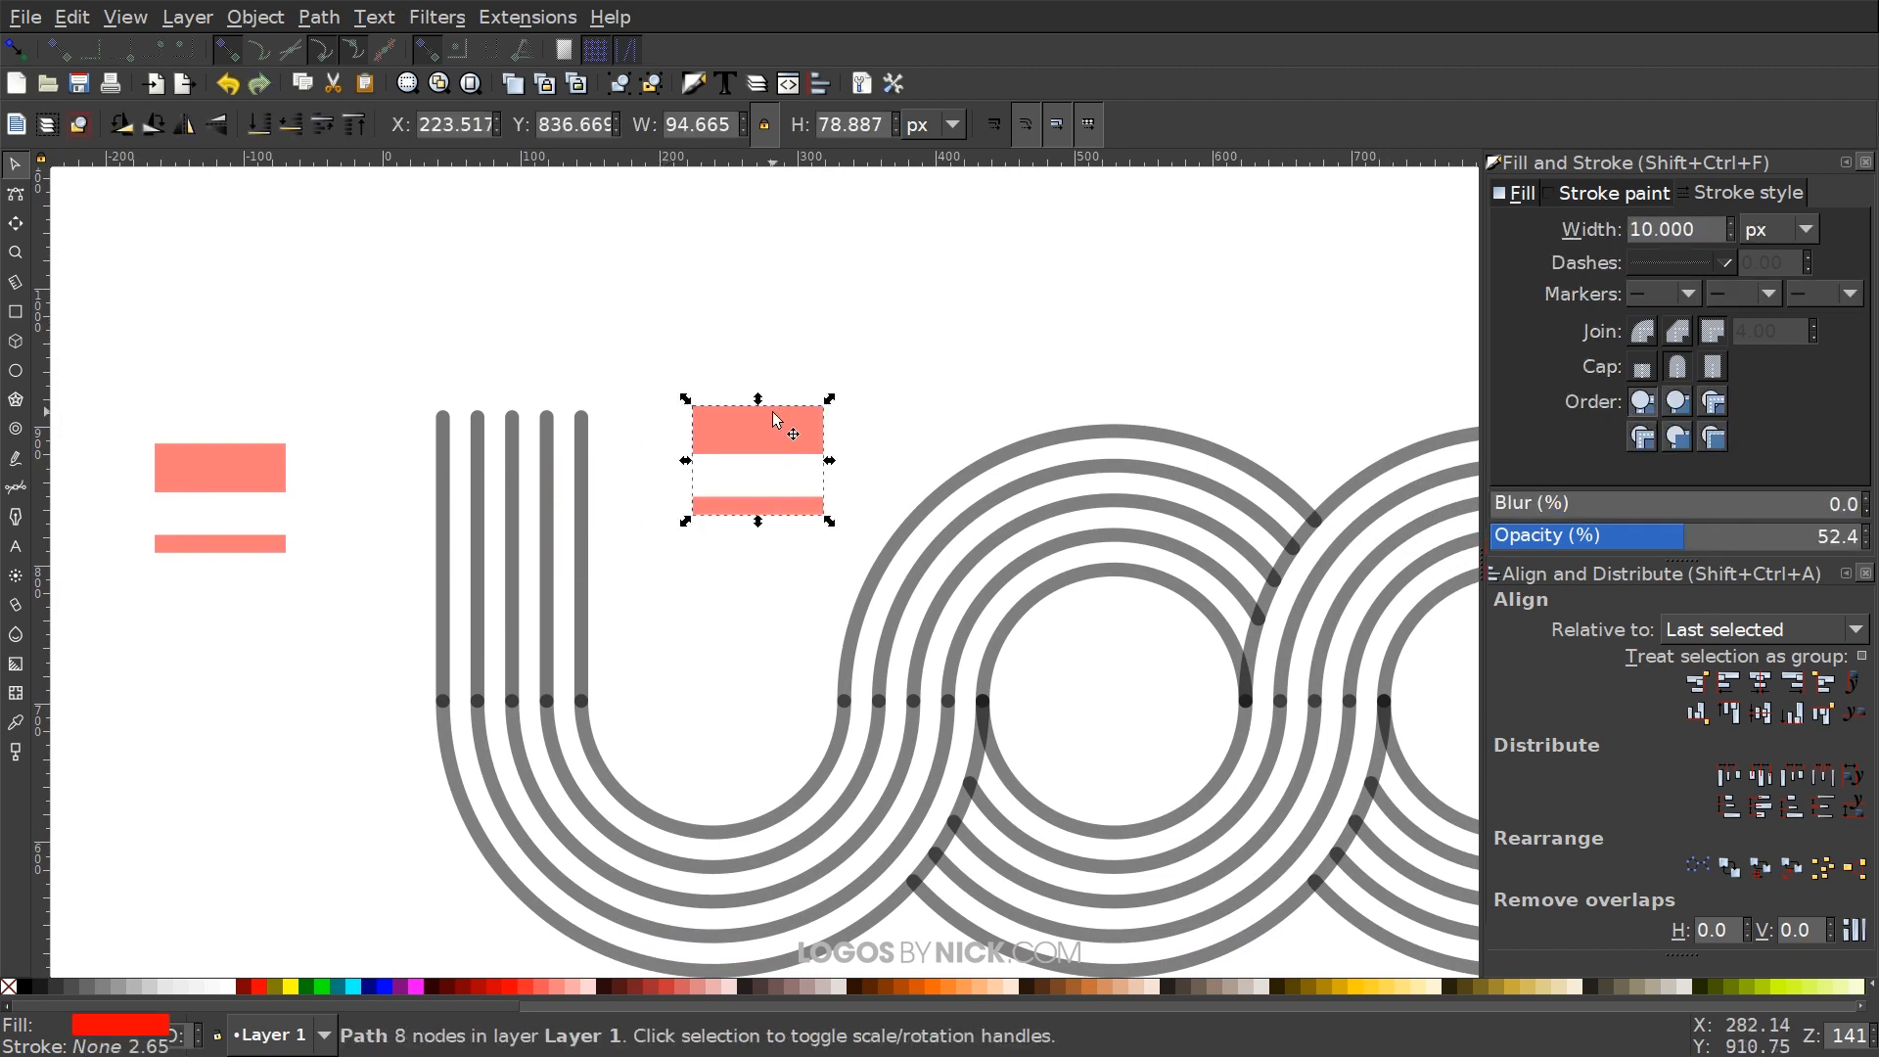
key(Delete)
drag(279, 522, 598, 412)
click(16, 193)
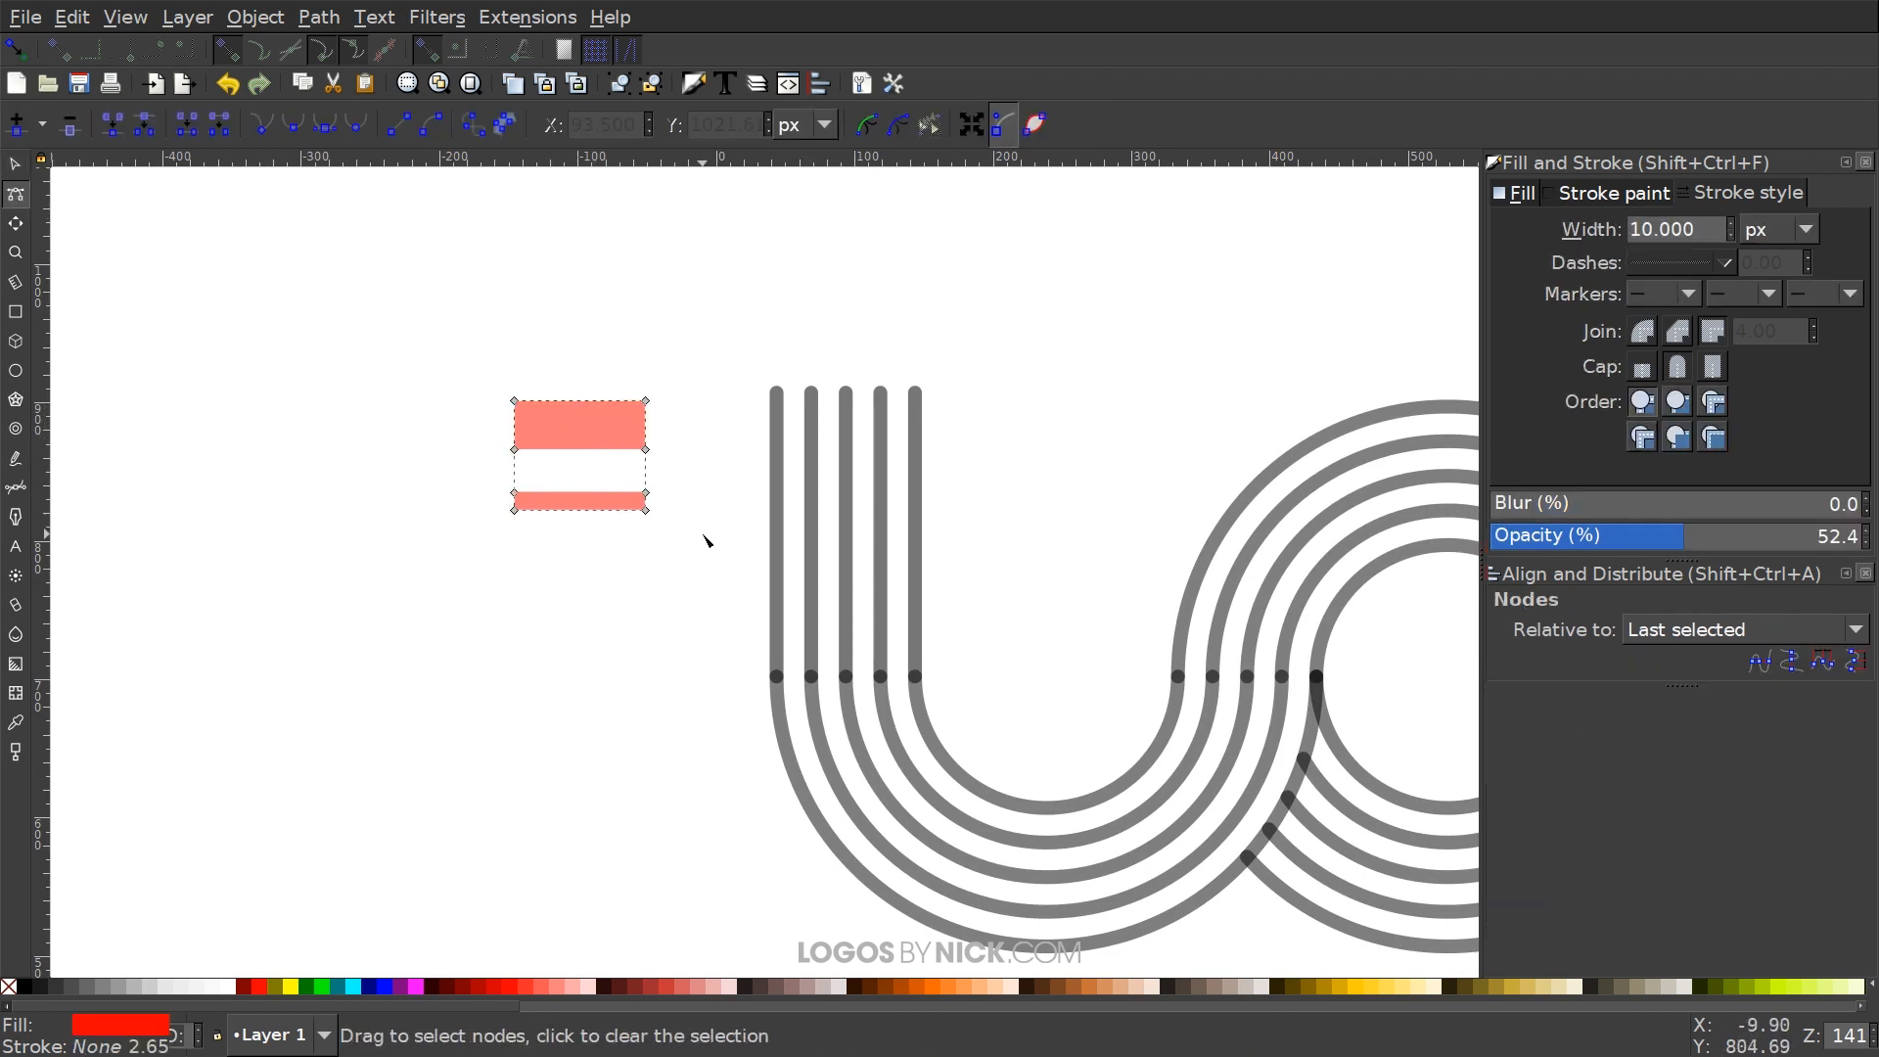
drag(704, 535, 466, 480)
drag(651, 497, 477, 488)
drag(648, 495, 647, 506)
drag(672, 512, 516, 511)
Scale the red shape down to about 75 × 58 px and place a duplicate across the lower part of the l's innermost vertical line
click(15, 163)
drag(876, 500, 773, 367)
drag(391, 385, 383, 382)
right_click(344, 286)
click(396, 457)
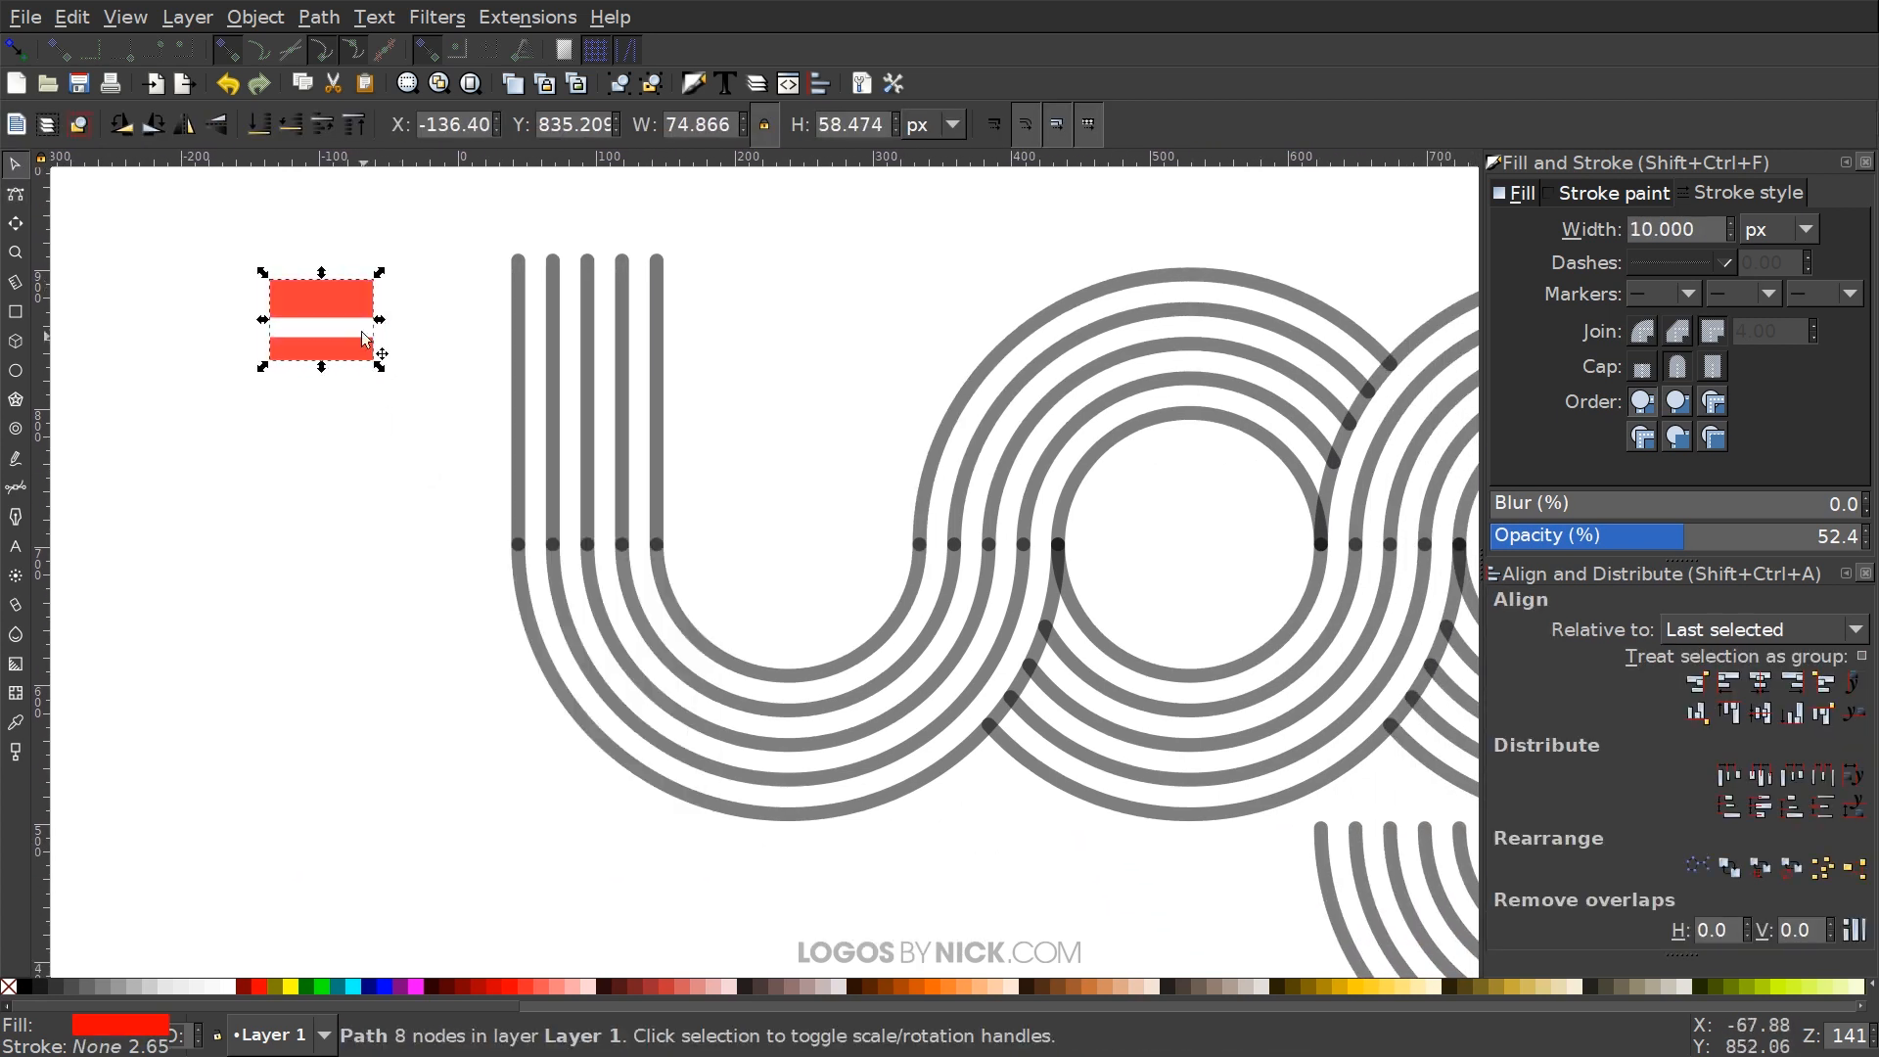
mouse_move(314, 291)
mouse_down()
mouse_move(664, 381)
mouse_move(666, 430)
mouse_up()
Cut the l's innermost vertical line into segments with the resized red duplicate using Cut Path
shift+click(658, 315)
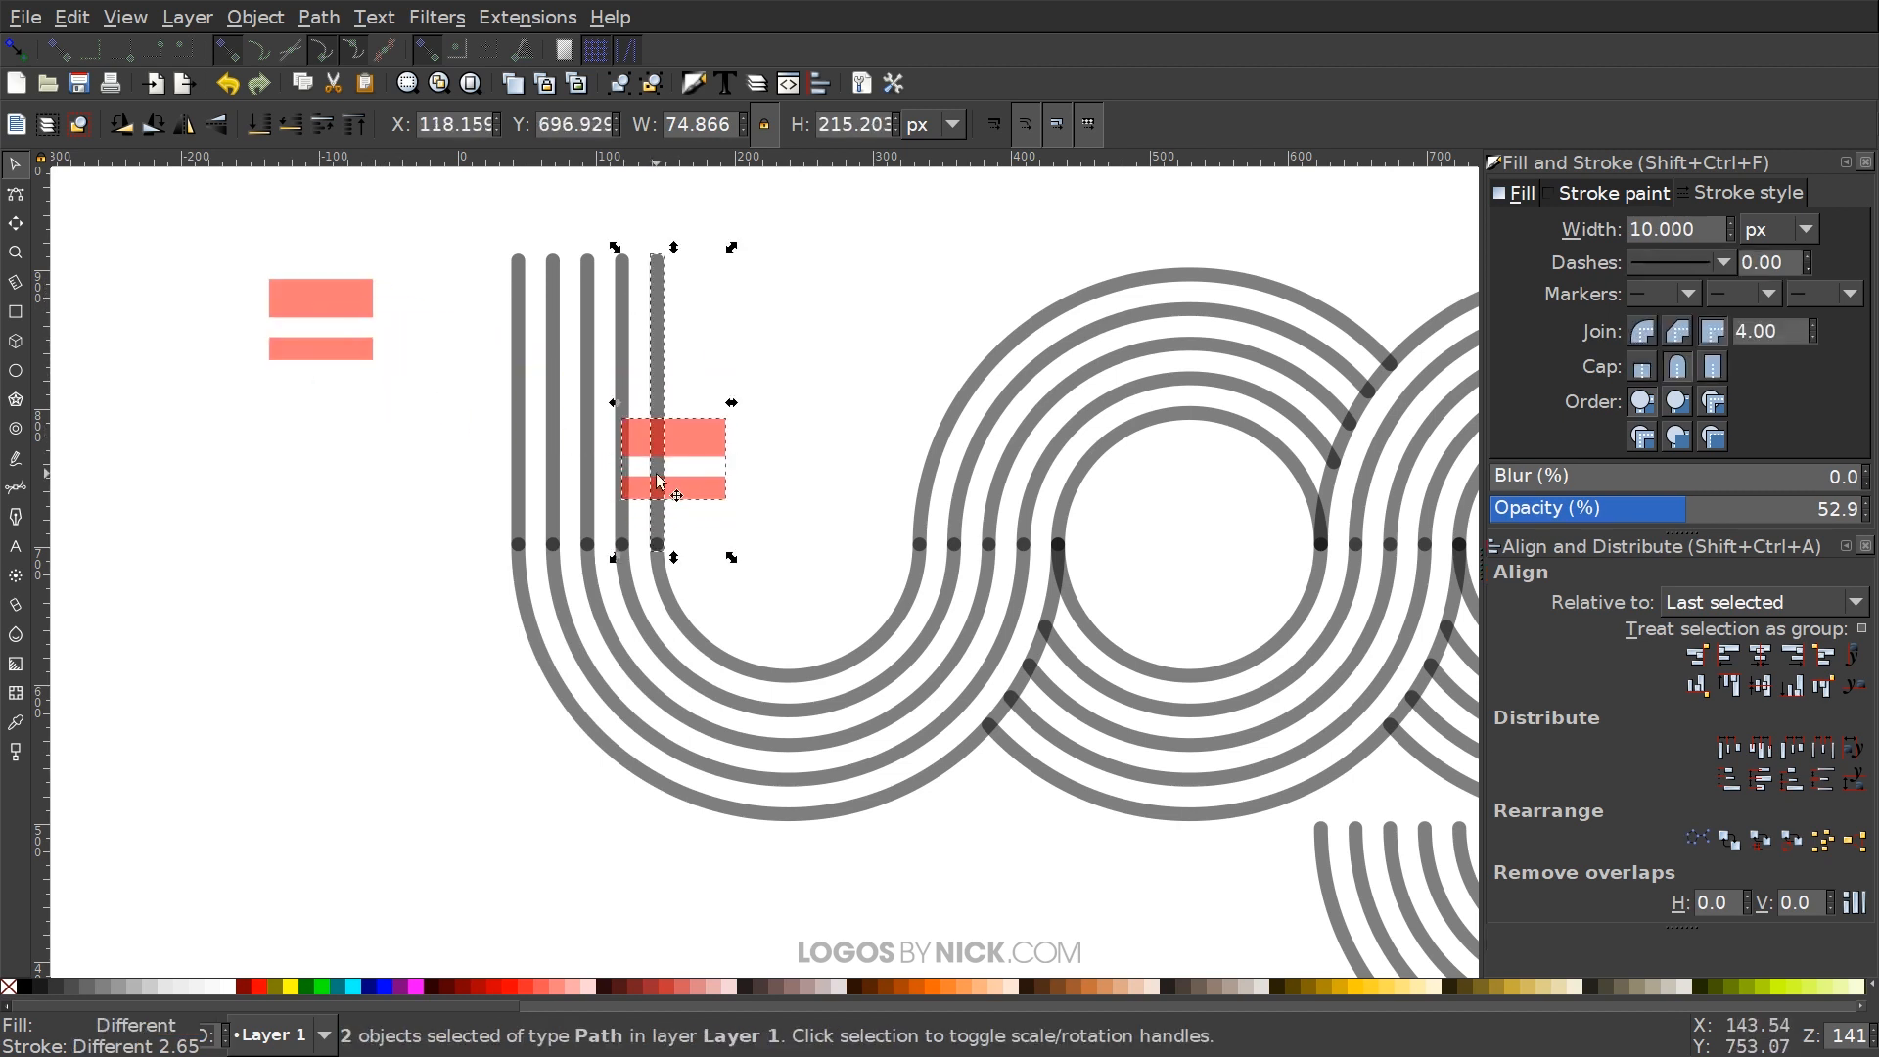
click(319, 17)
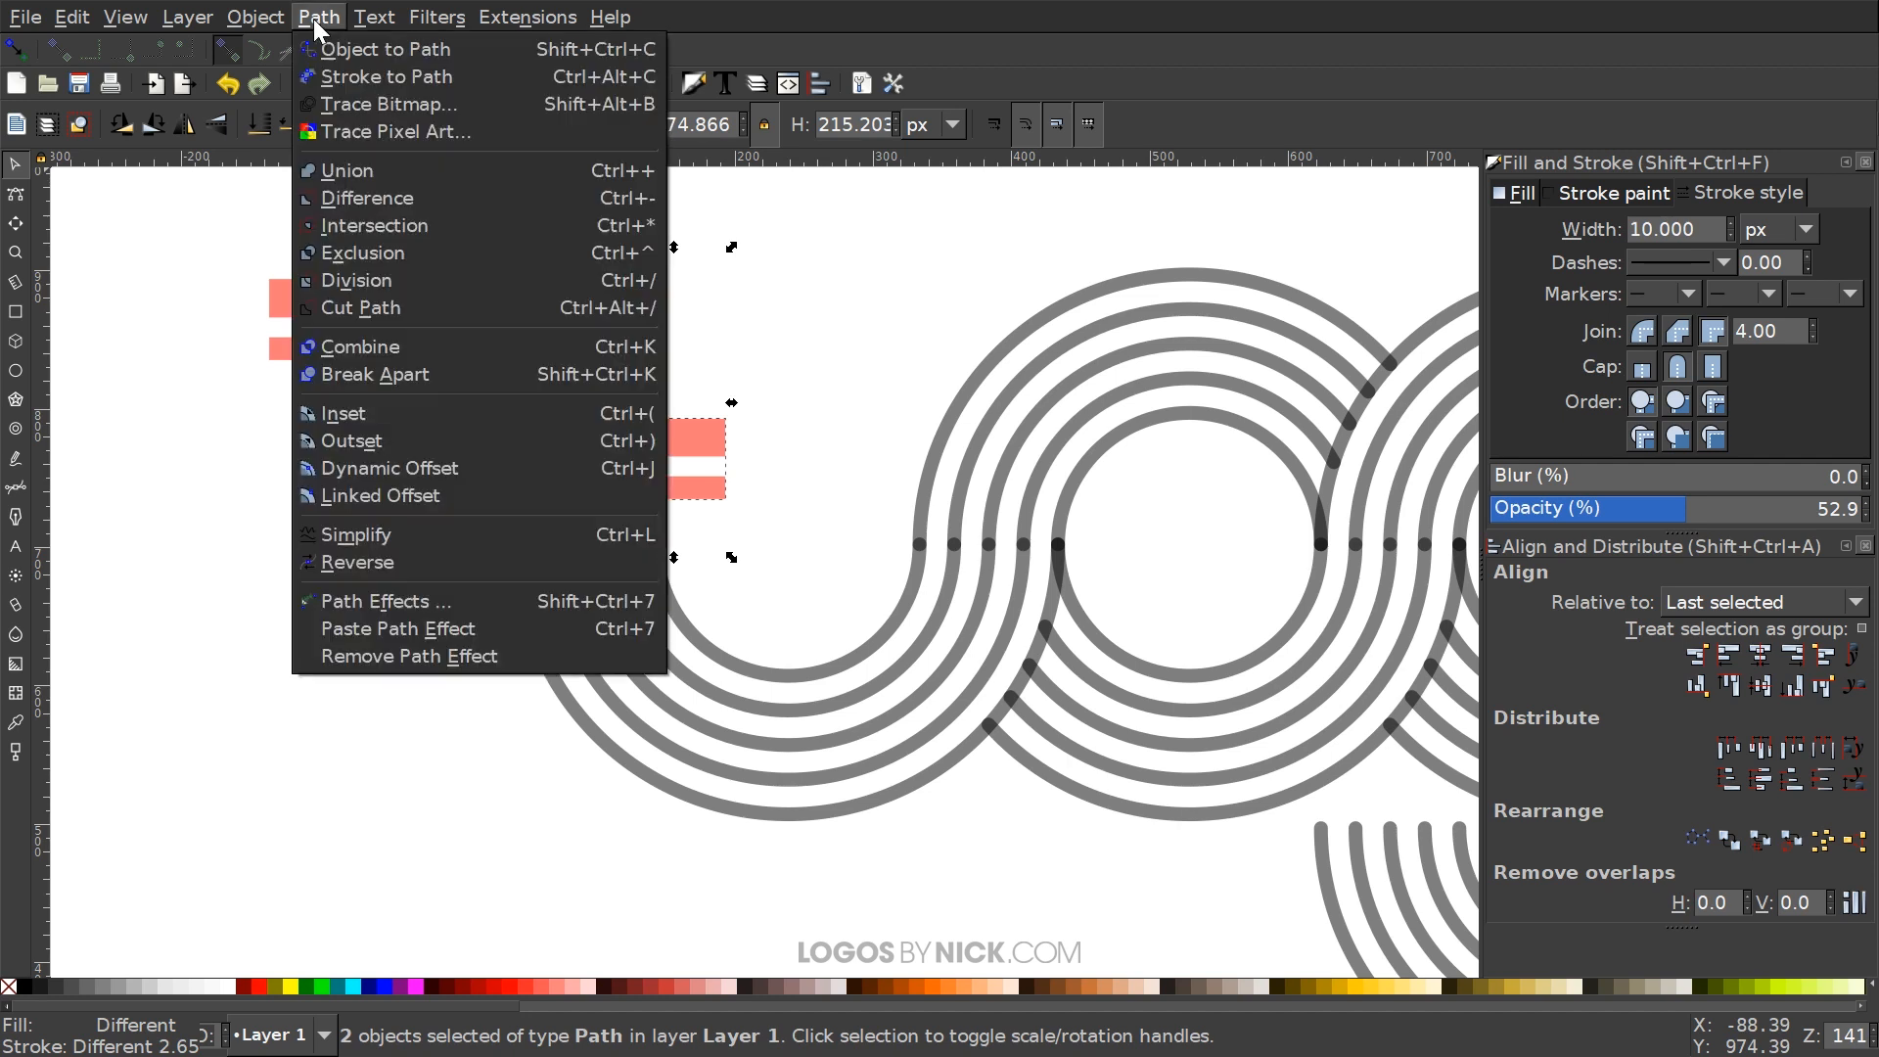
click(378, 303)
click(709, 502)
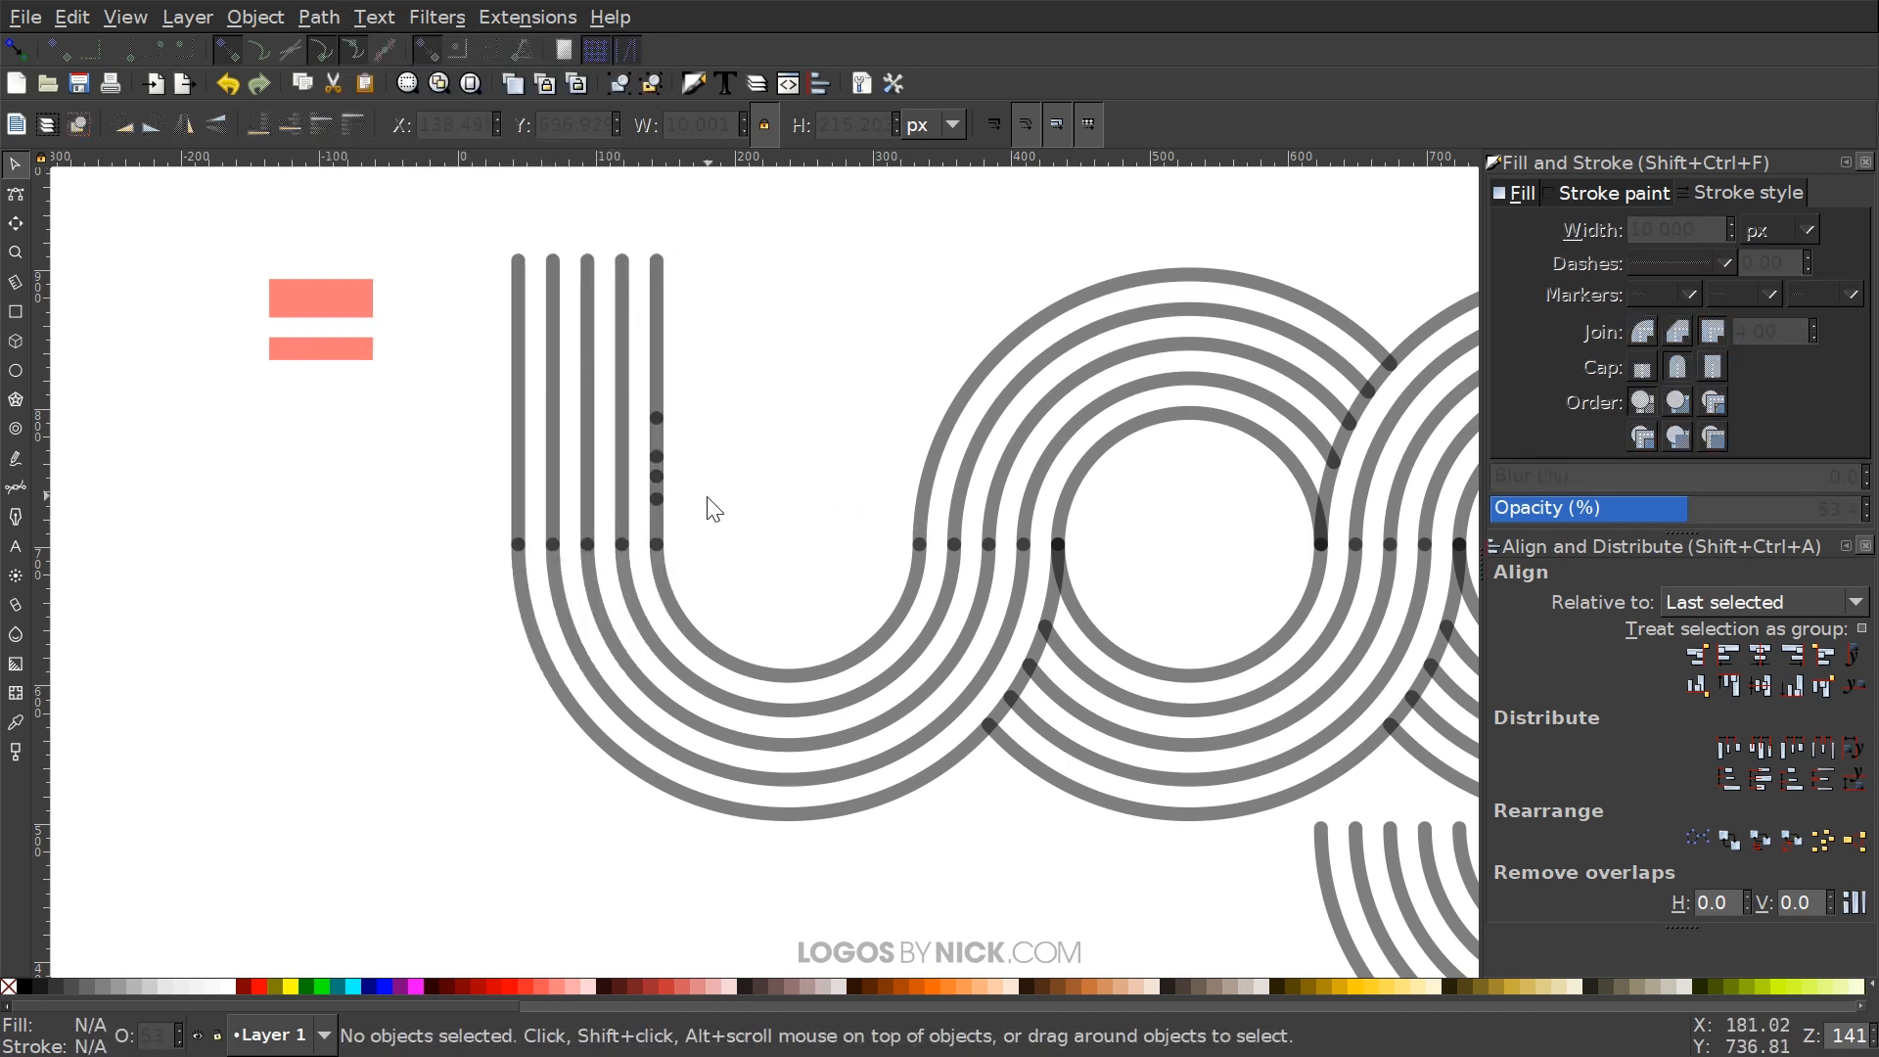
Delete the two segments of the l's innermost vertical line that the red shape covered
click(659, 490)
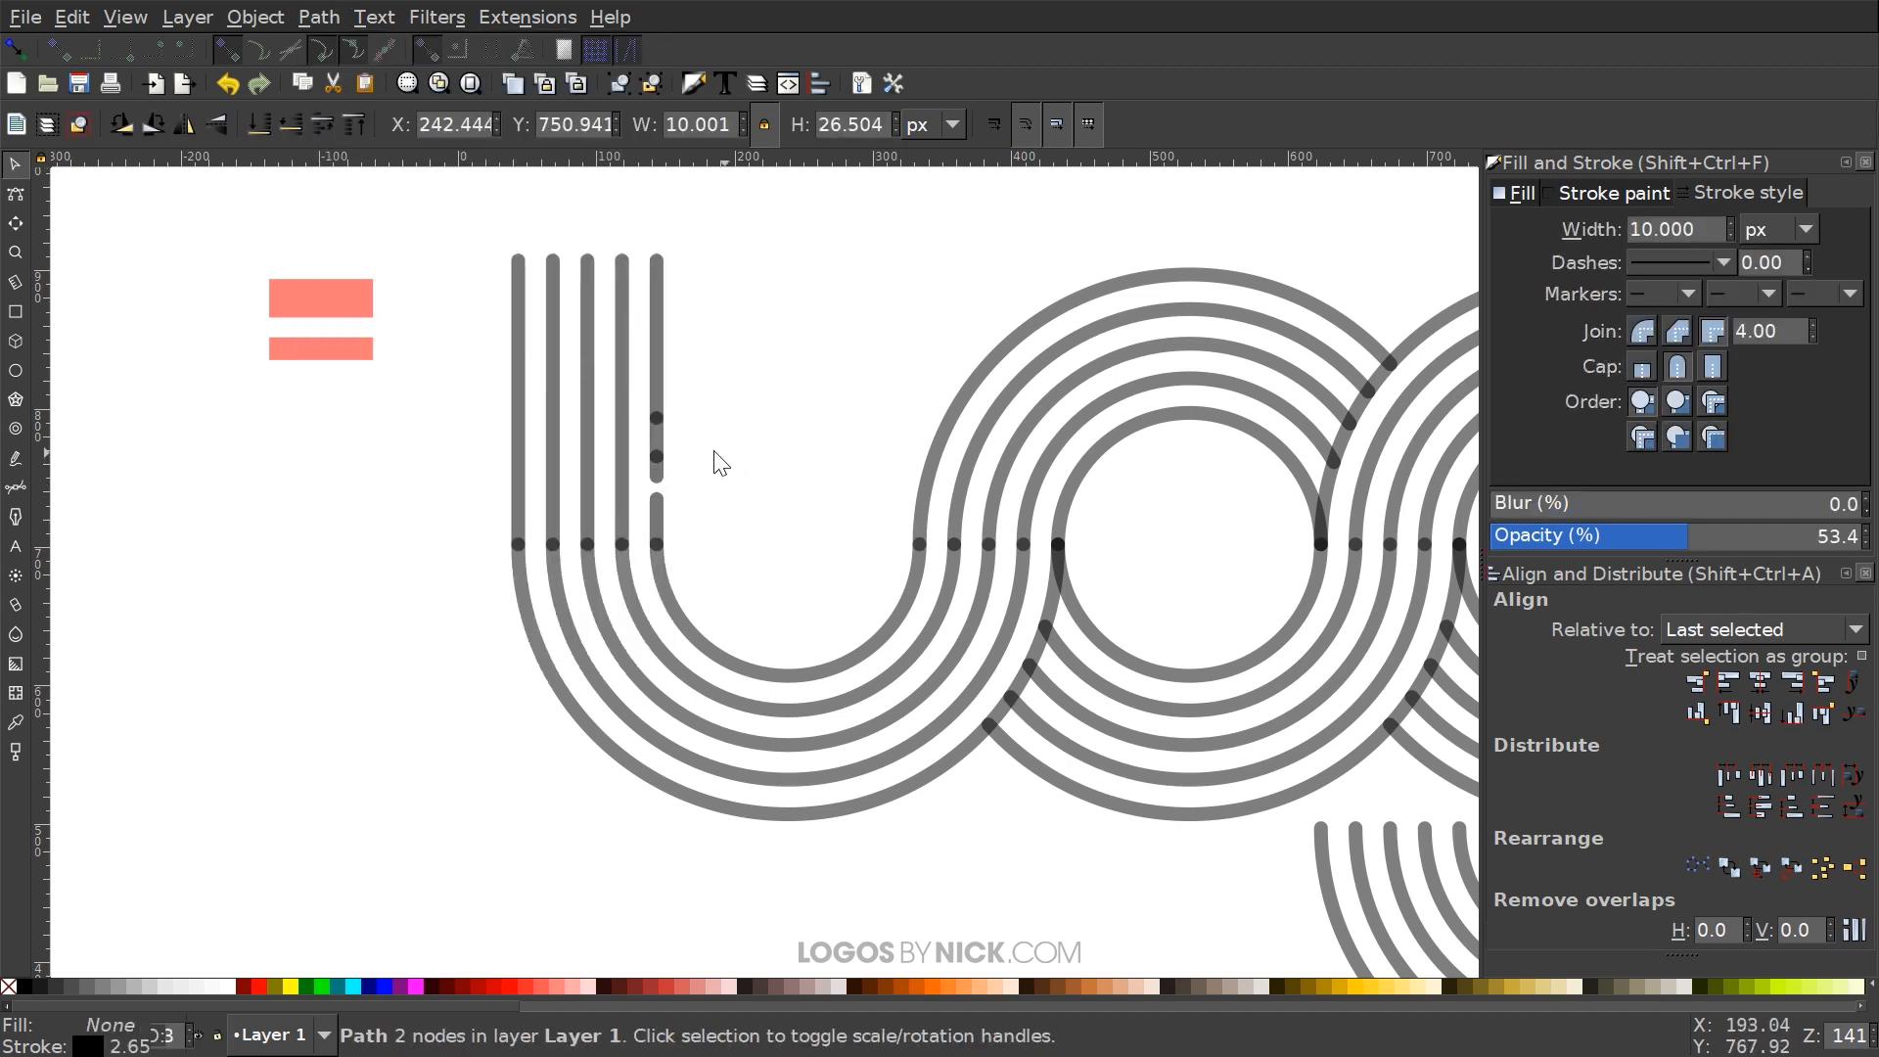
key(Delete)
click(658, 437)
key(Delete)
drag(766, 436, 755, 458)
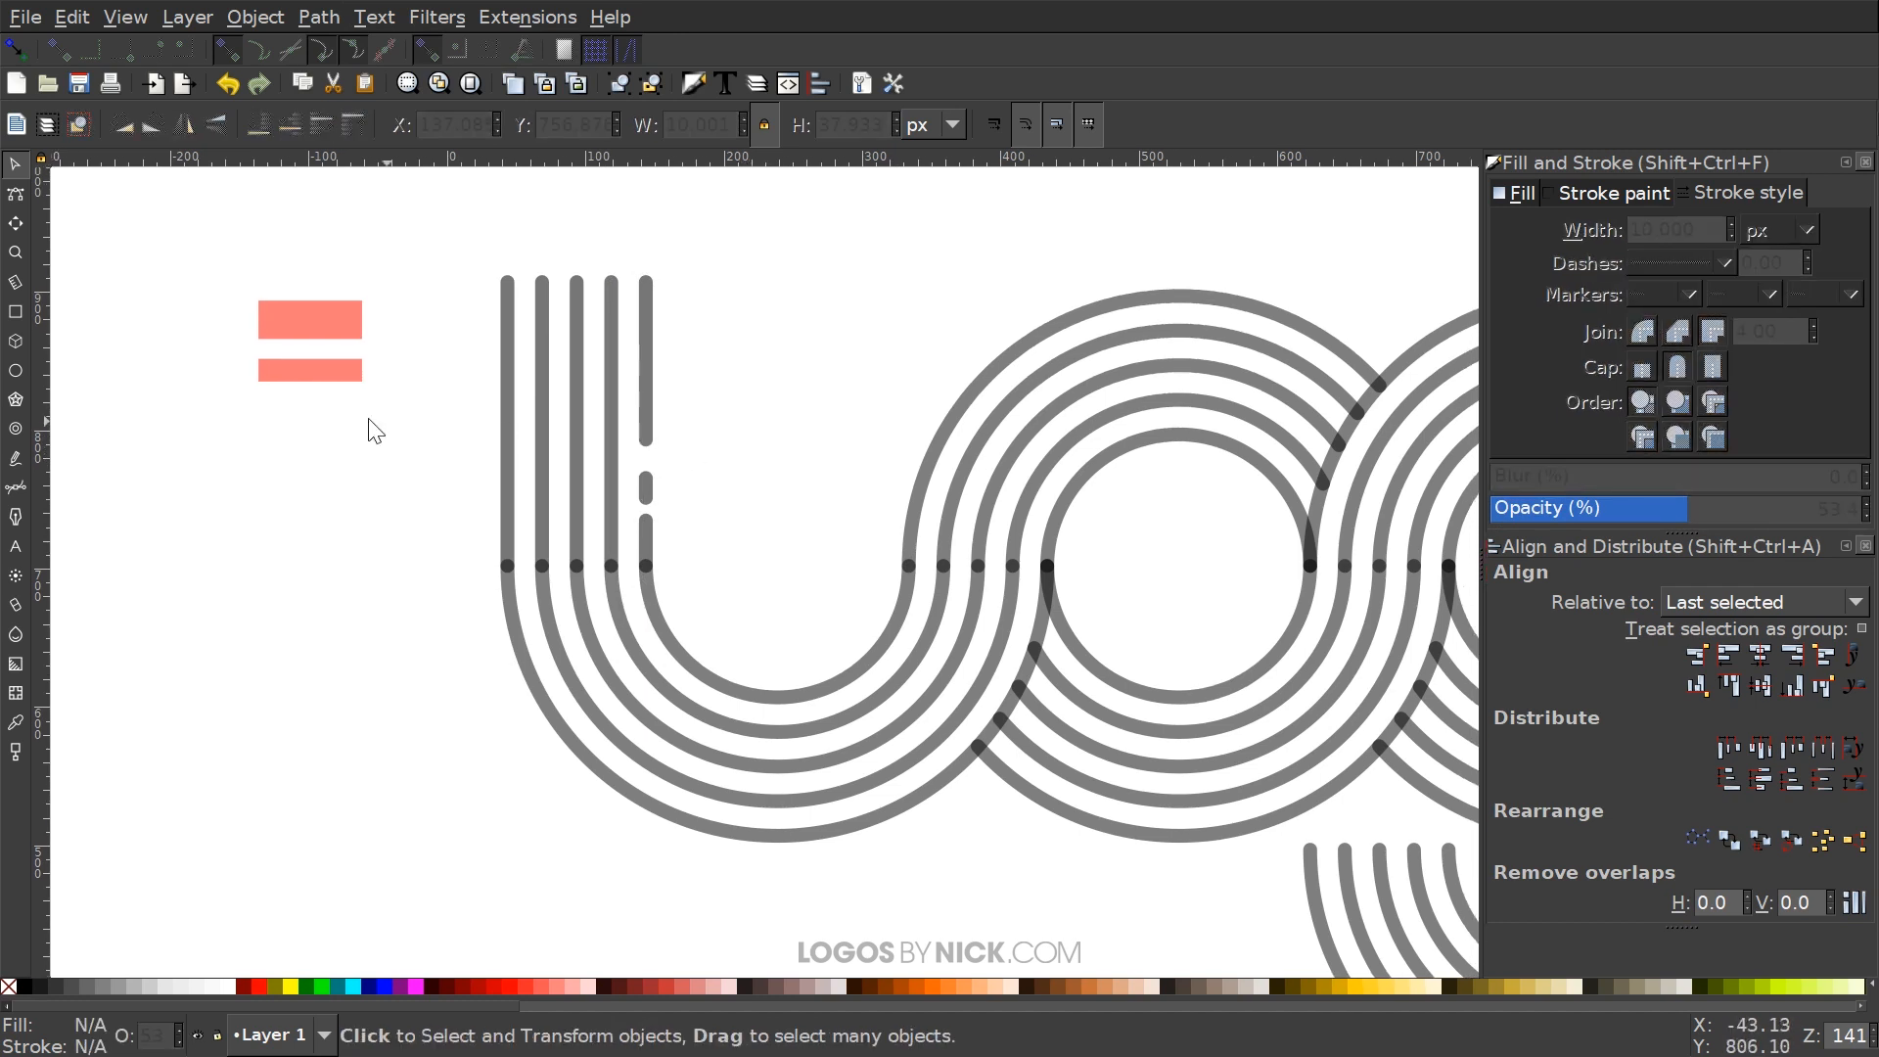
Place a vertically flipped duplicate of the red shape across the upper part of the l's second-innermost vertical line
mouse_move(313, 311)
mouse_down()
mouse_move(284, 309)
mouse_move(399, 456)
mouse_move(585, 322)
mouse_move(632, 362)
mouse_move(612, 405)
mouse_move(619, 382)
mouse_up()
key(ctrl+d)
click(220, 117)
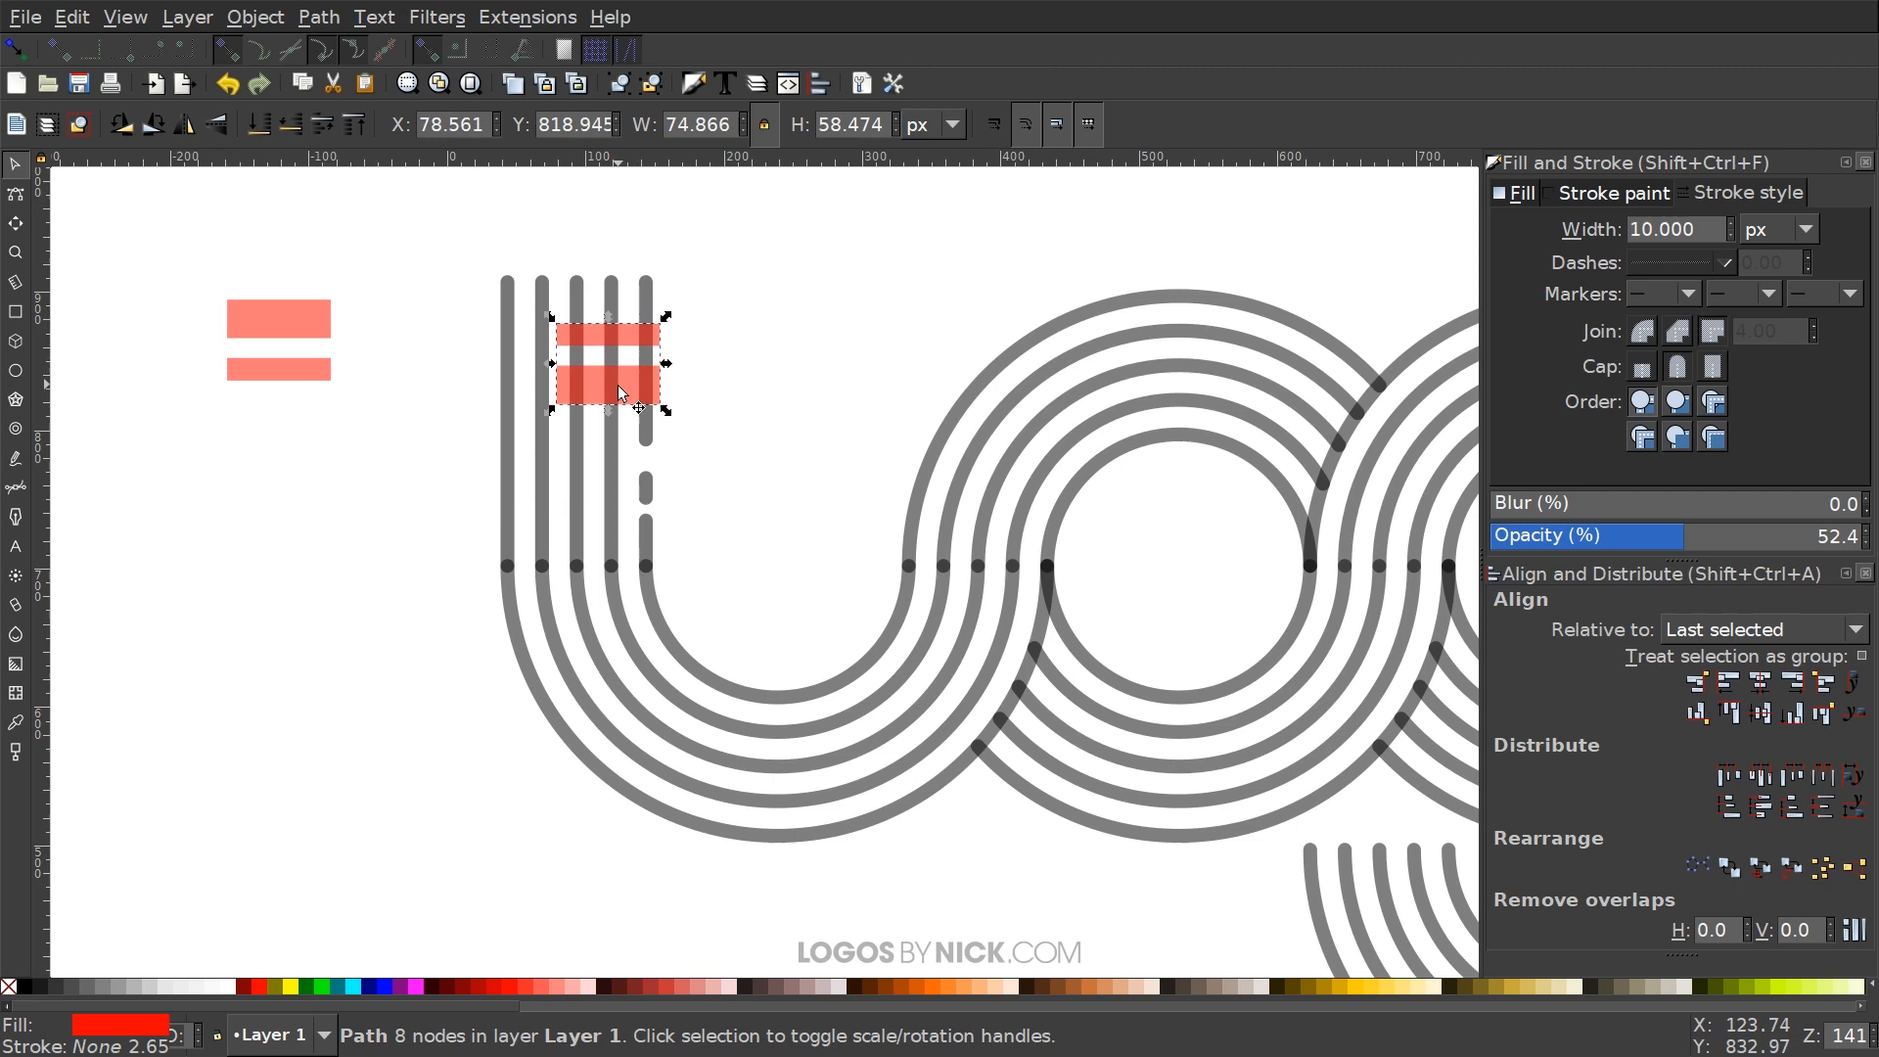
Cut the l's second-innermost vertical line into segments with the flipped red duplicate using Cut Path
shift+click(617, 462)
click(302, 17)
click(355, 305)
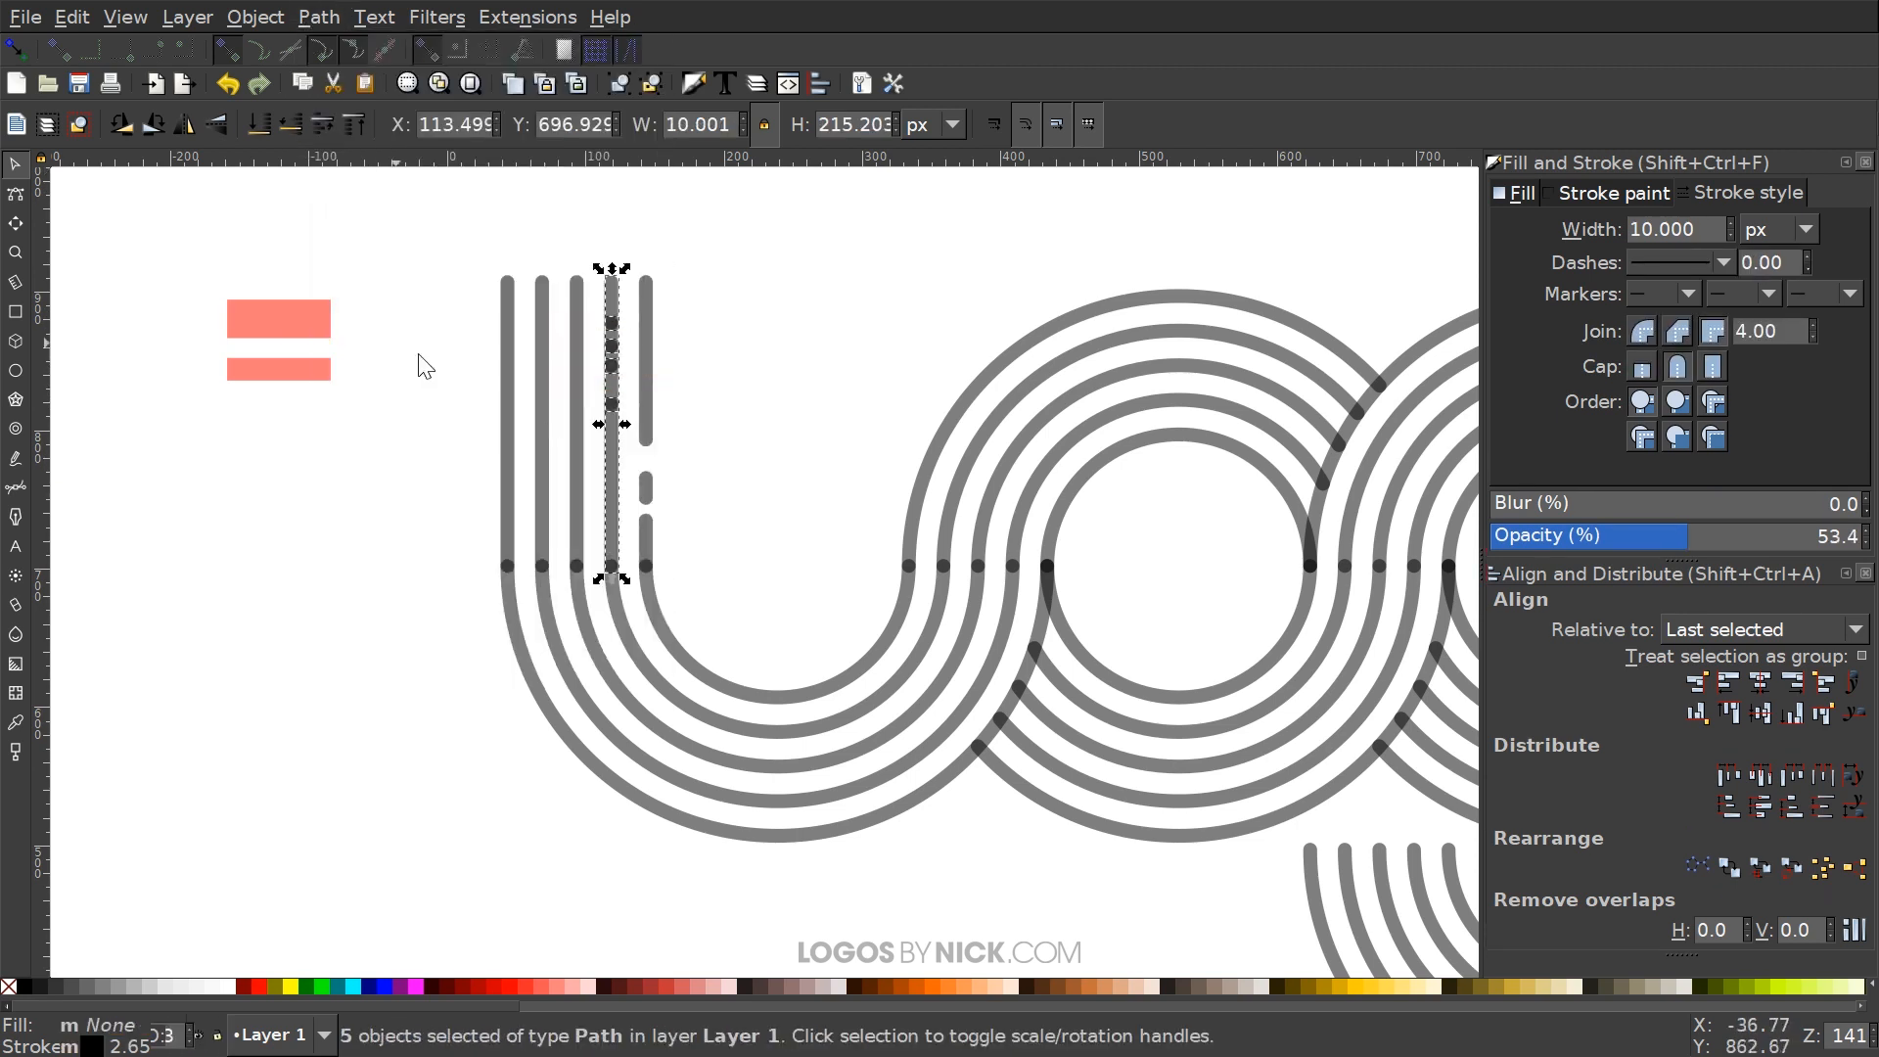
click(825, 406)
Pull out and delete the two covered segments of the l's second-innermost vertical line
click(612, 353)
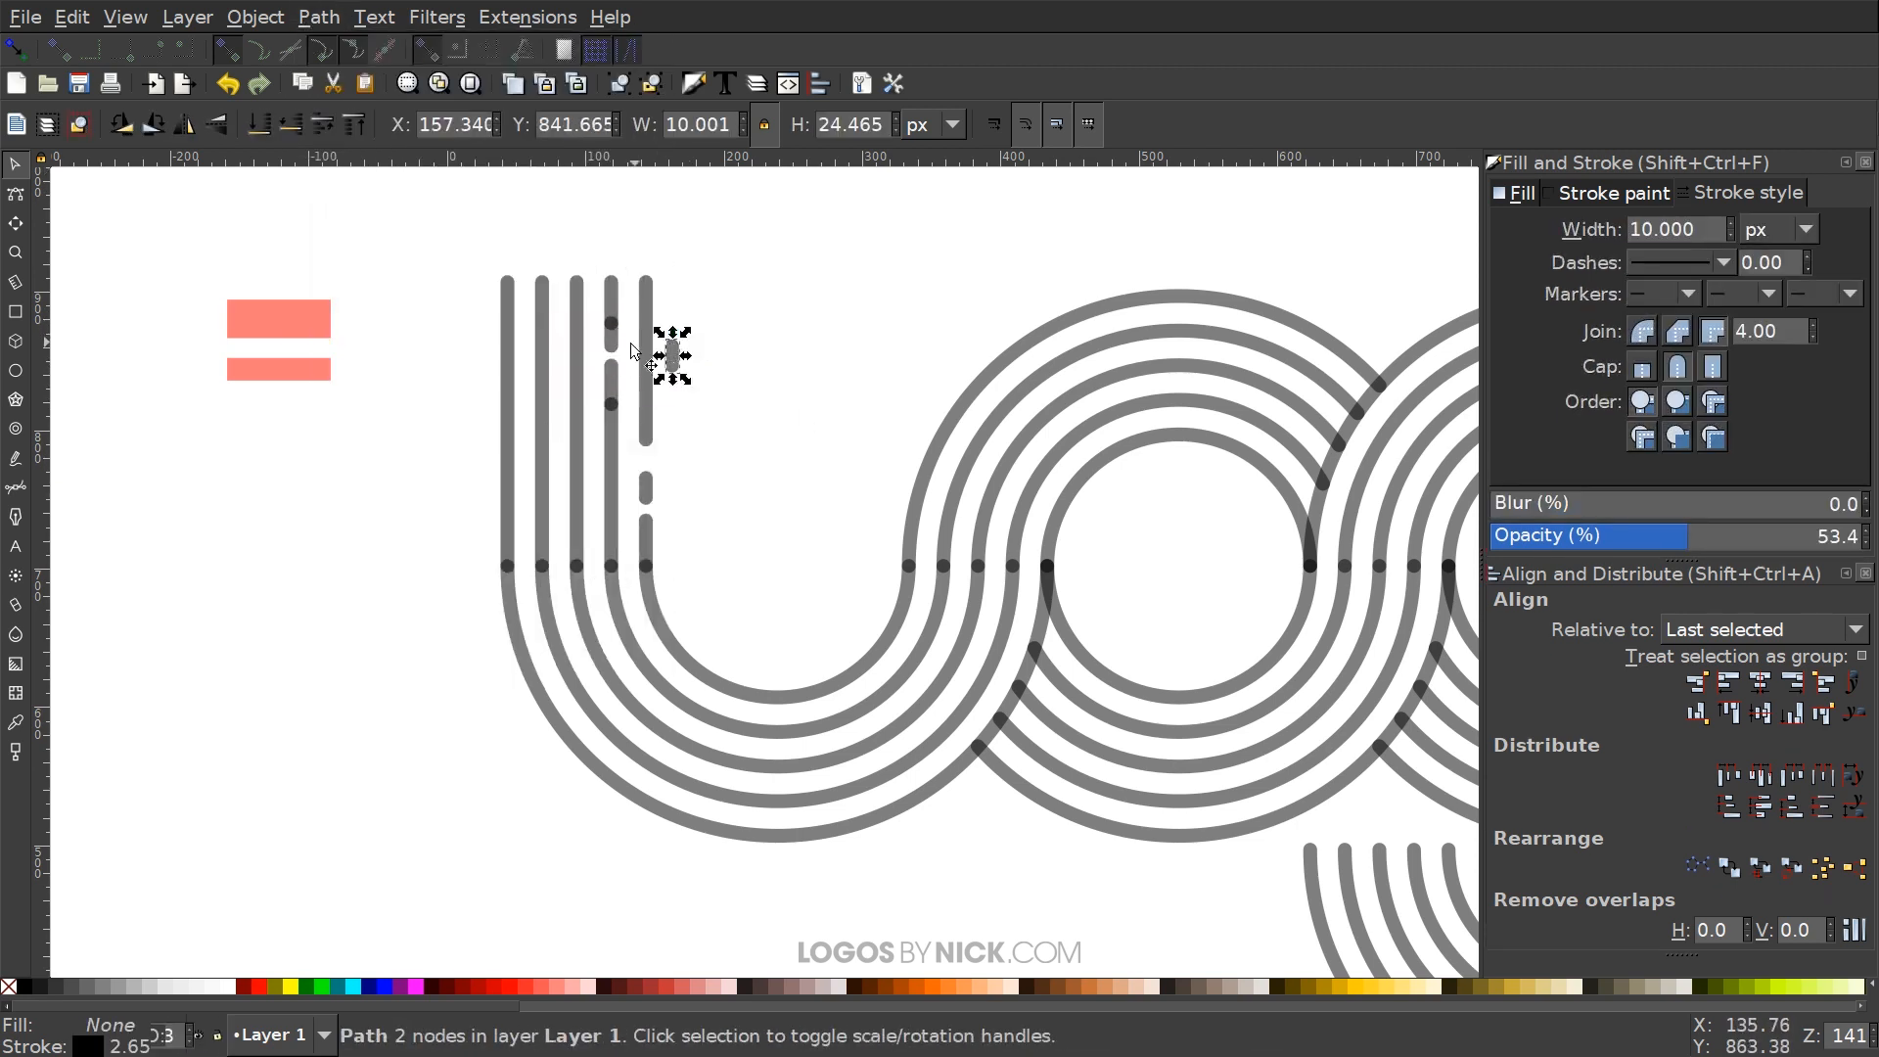
scroll(609, 351, up, 2)
drag(631, 318, 549, 299)
key(ctrl+z)
scroll(596, 314, up, 2)
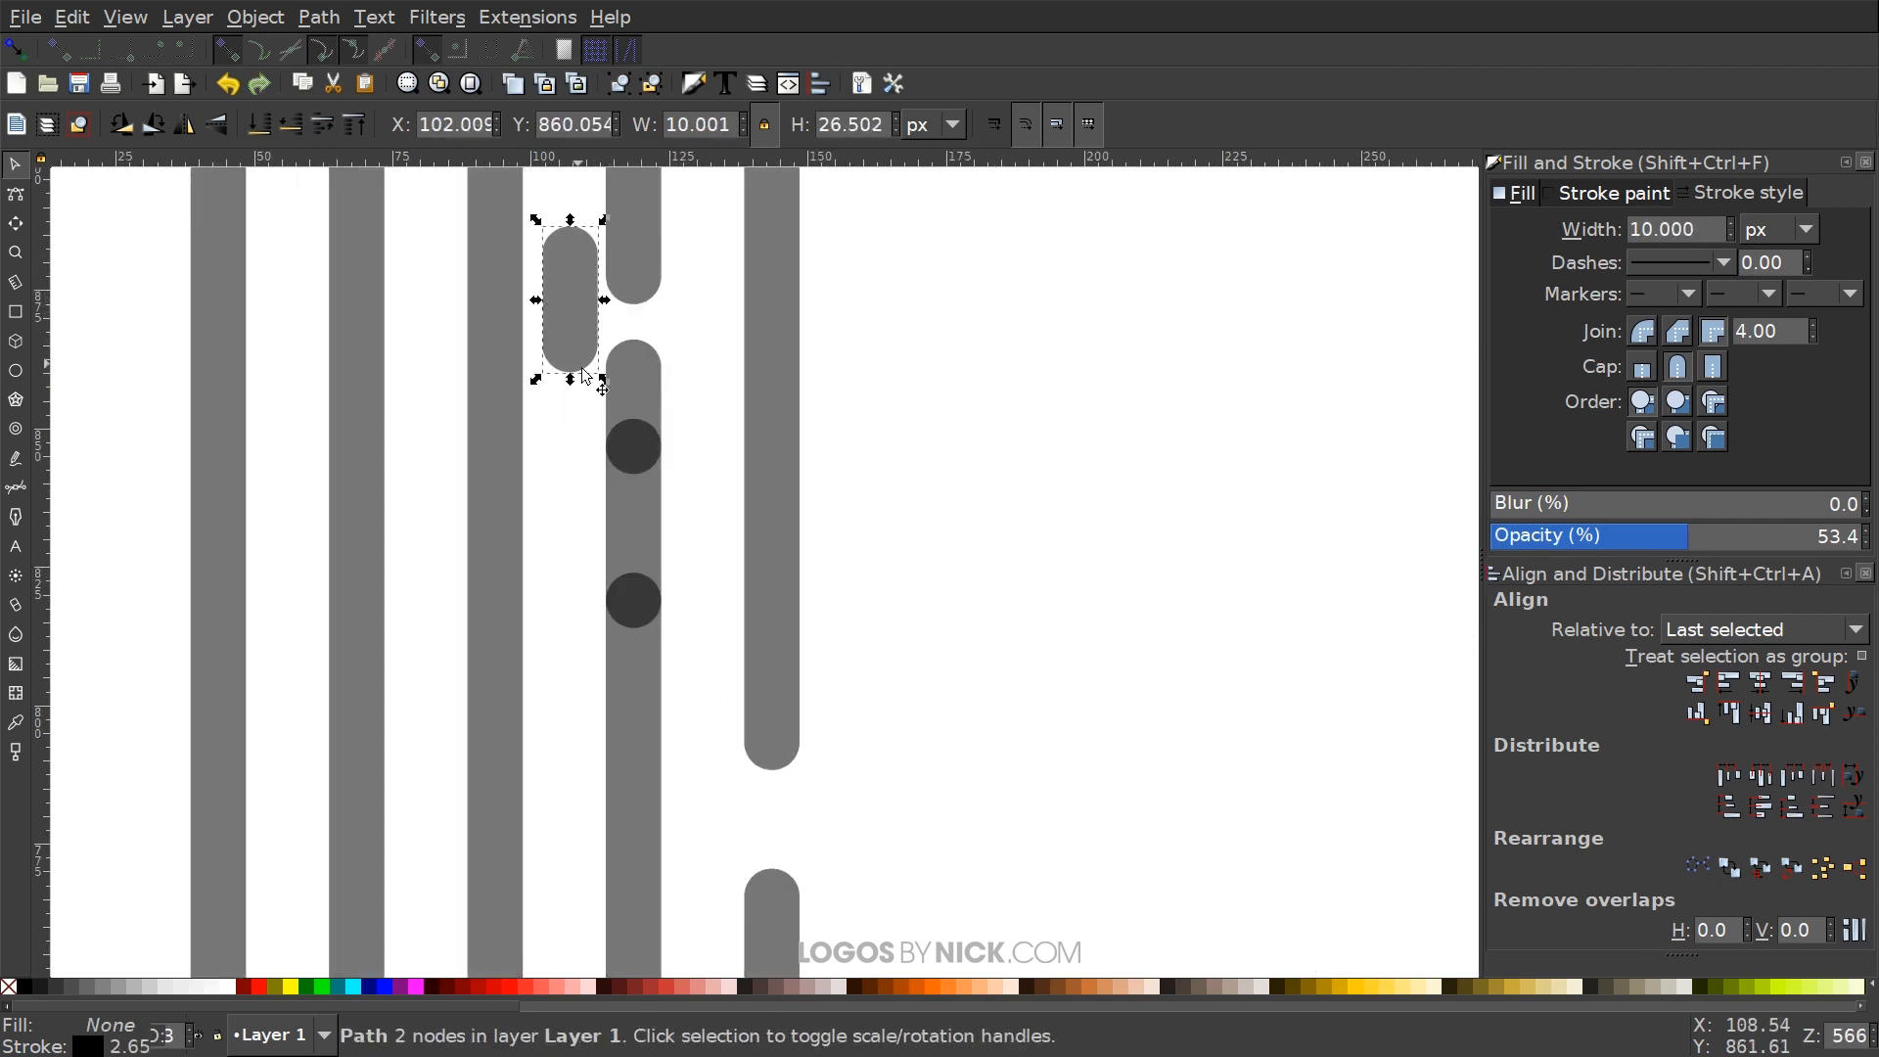
key(Delete)
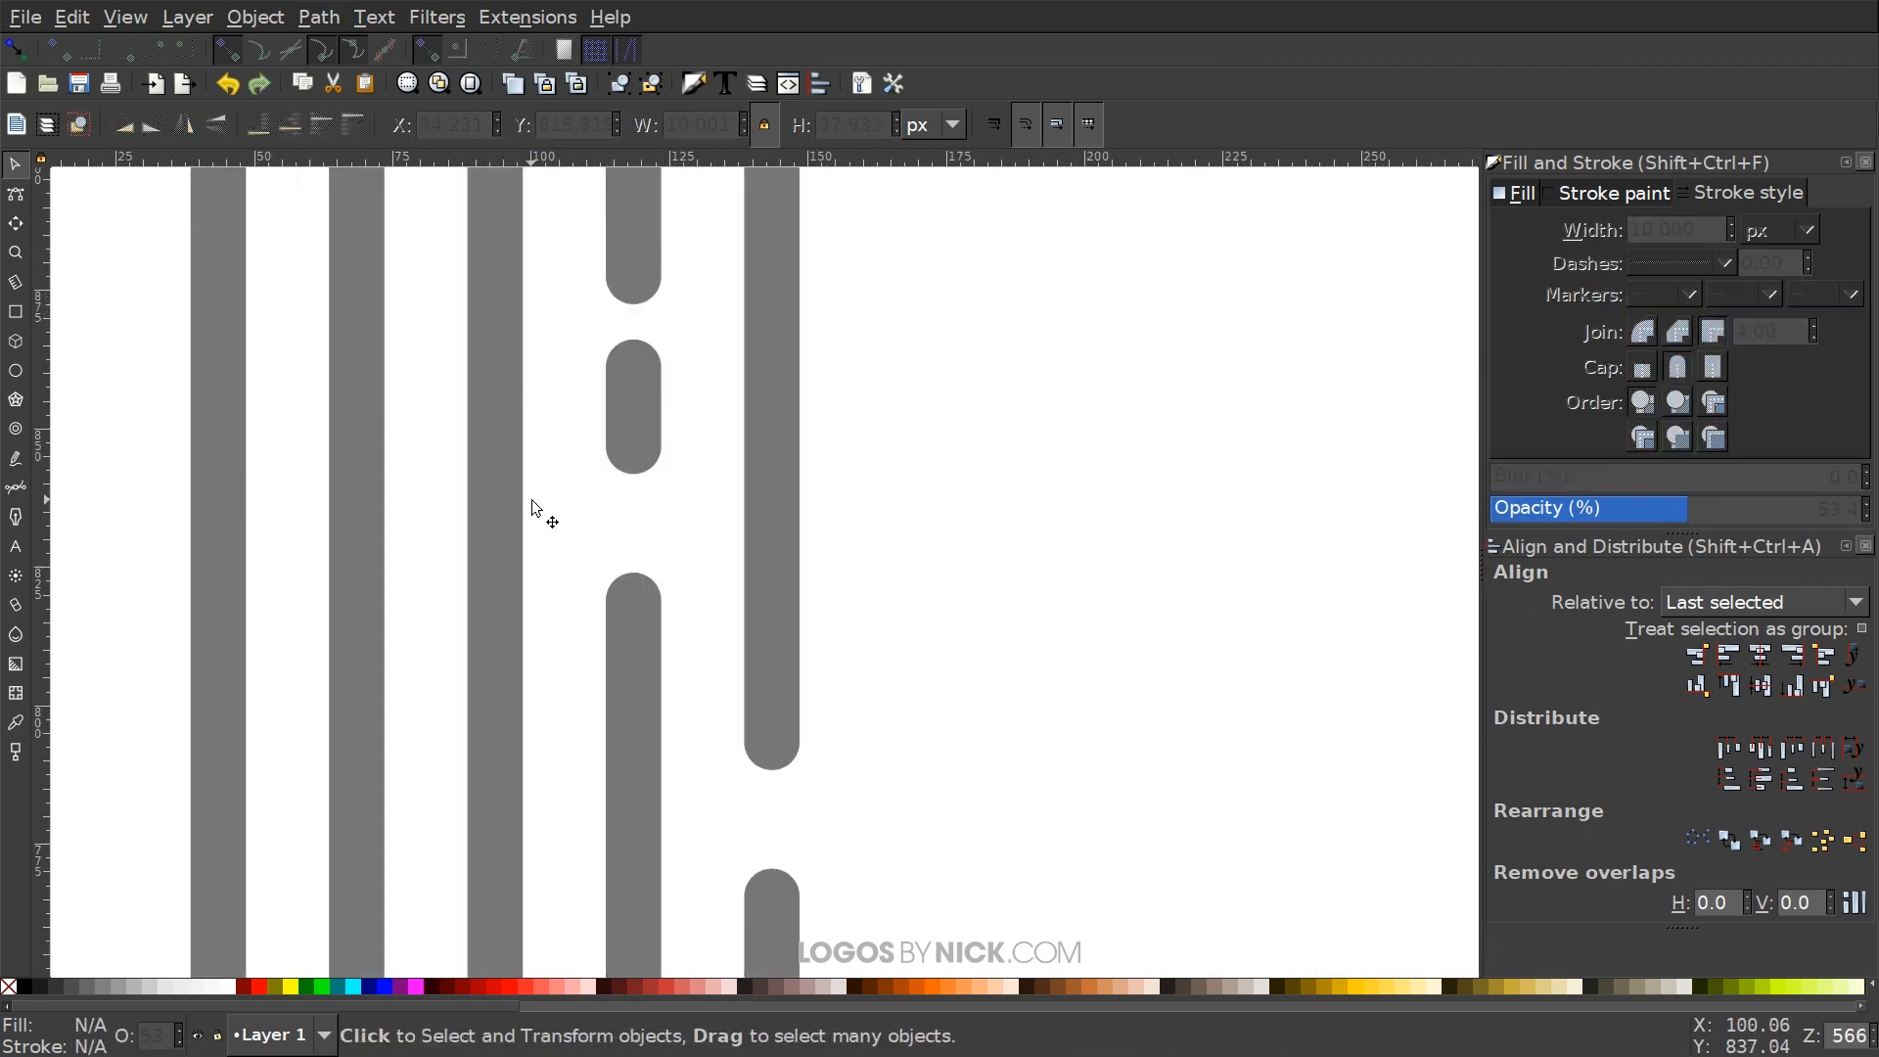
scroll(651, 521, down, 3)
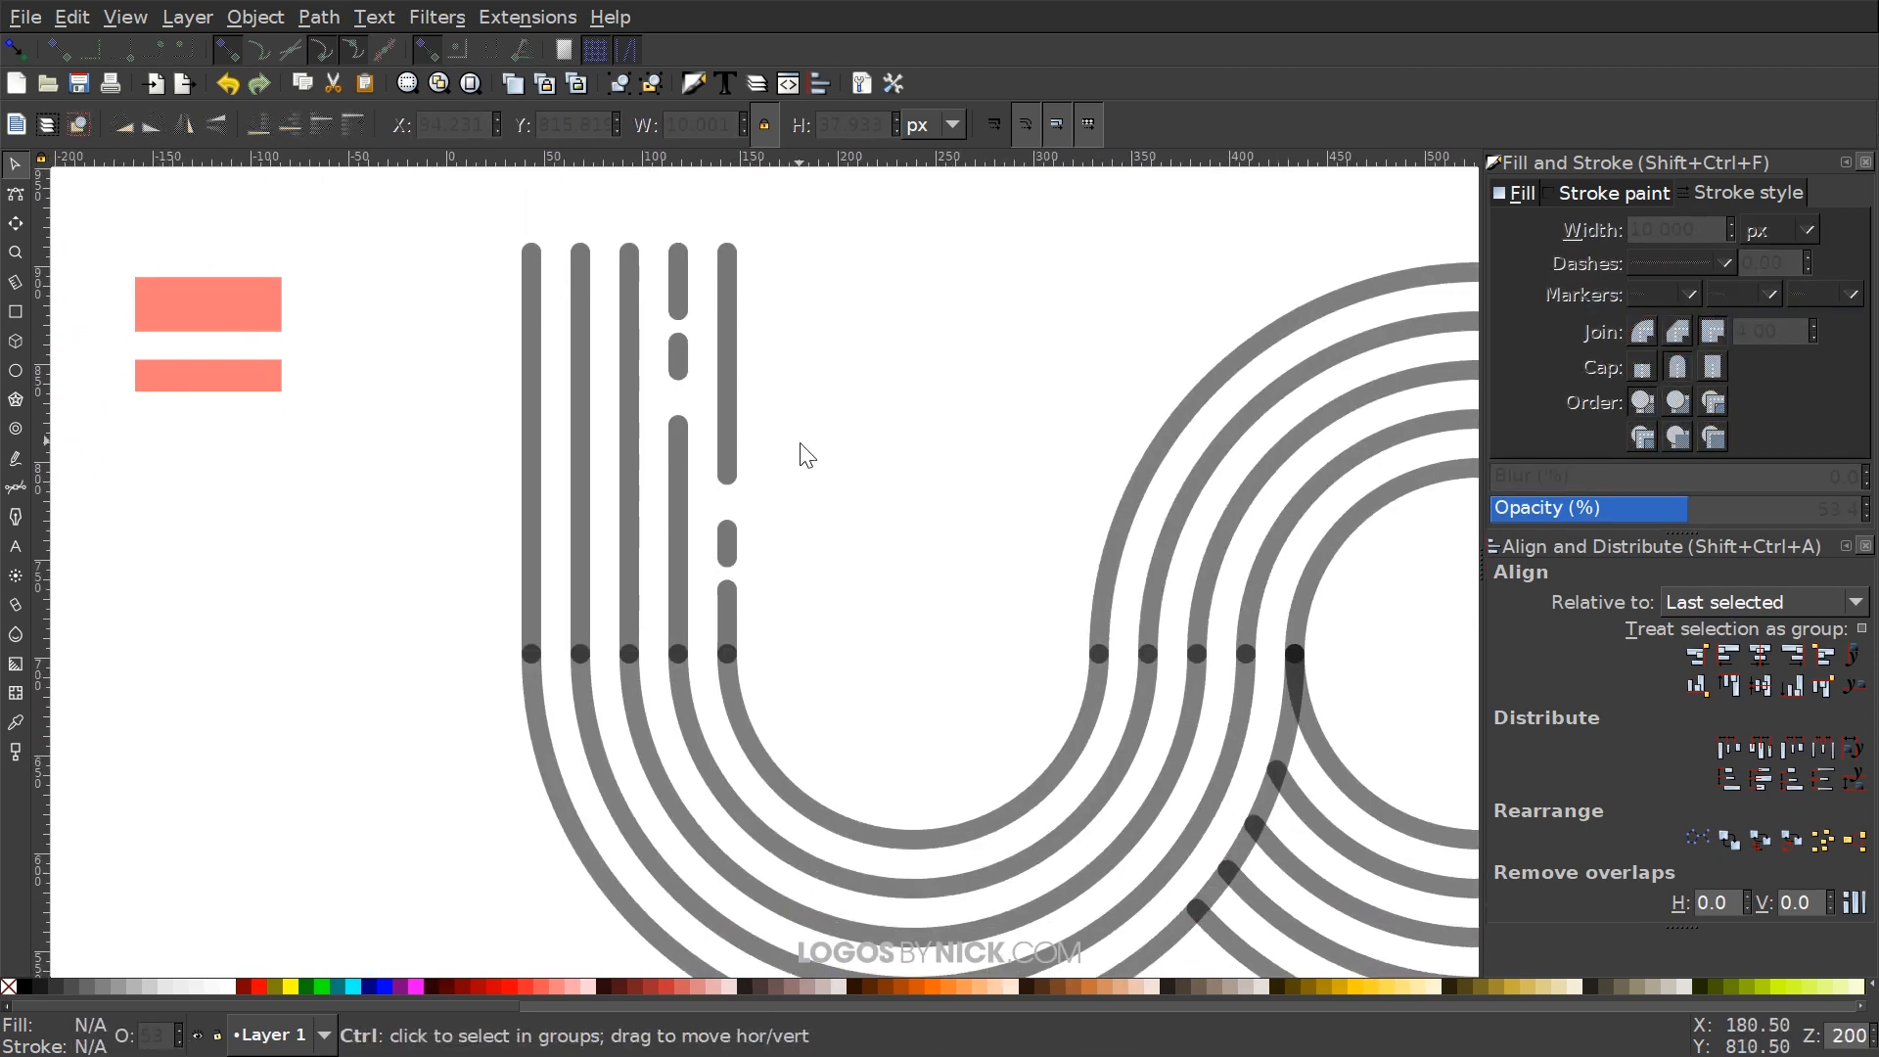
Duplicate the red shape, flip the copy vertically and place it across the lower part of the l's middle vertical line
scroll(802, 452, down, 2)
click(259, 379)
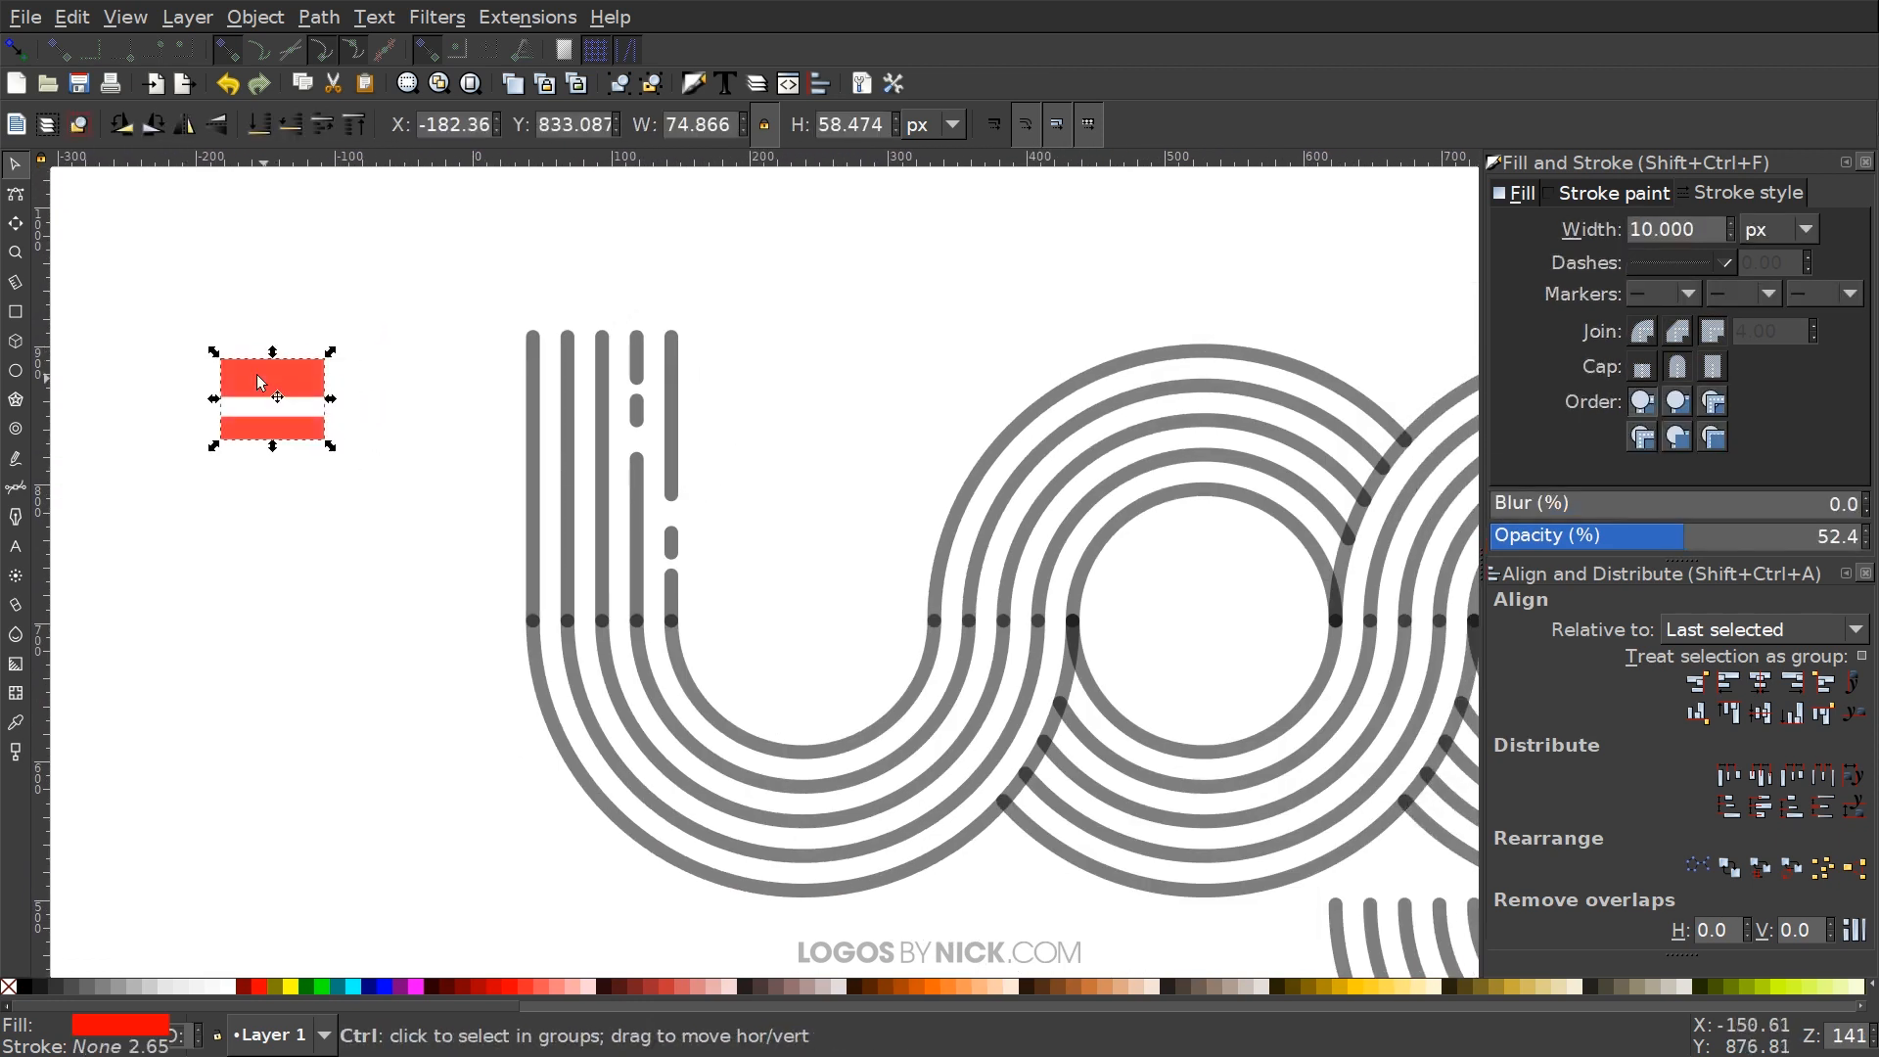
key(ctrl+d)
drag(261, 382, 459, 531)
key(v)
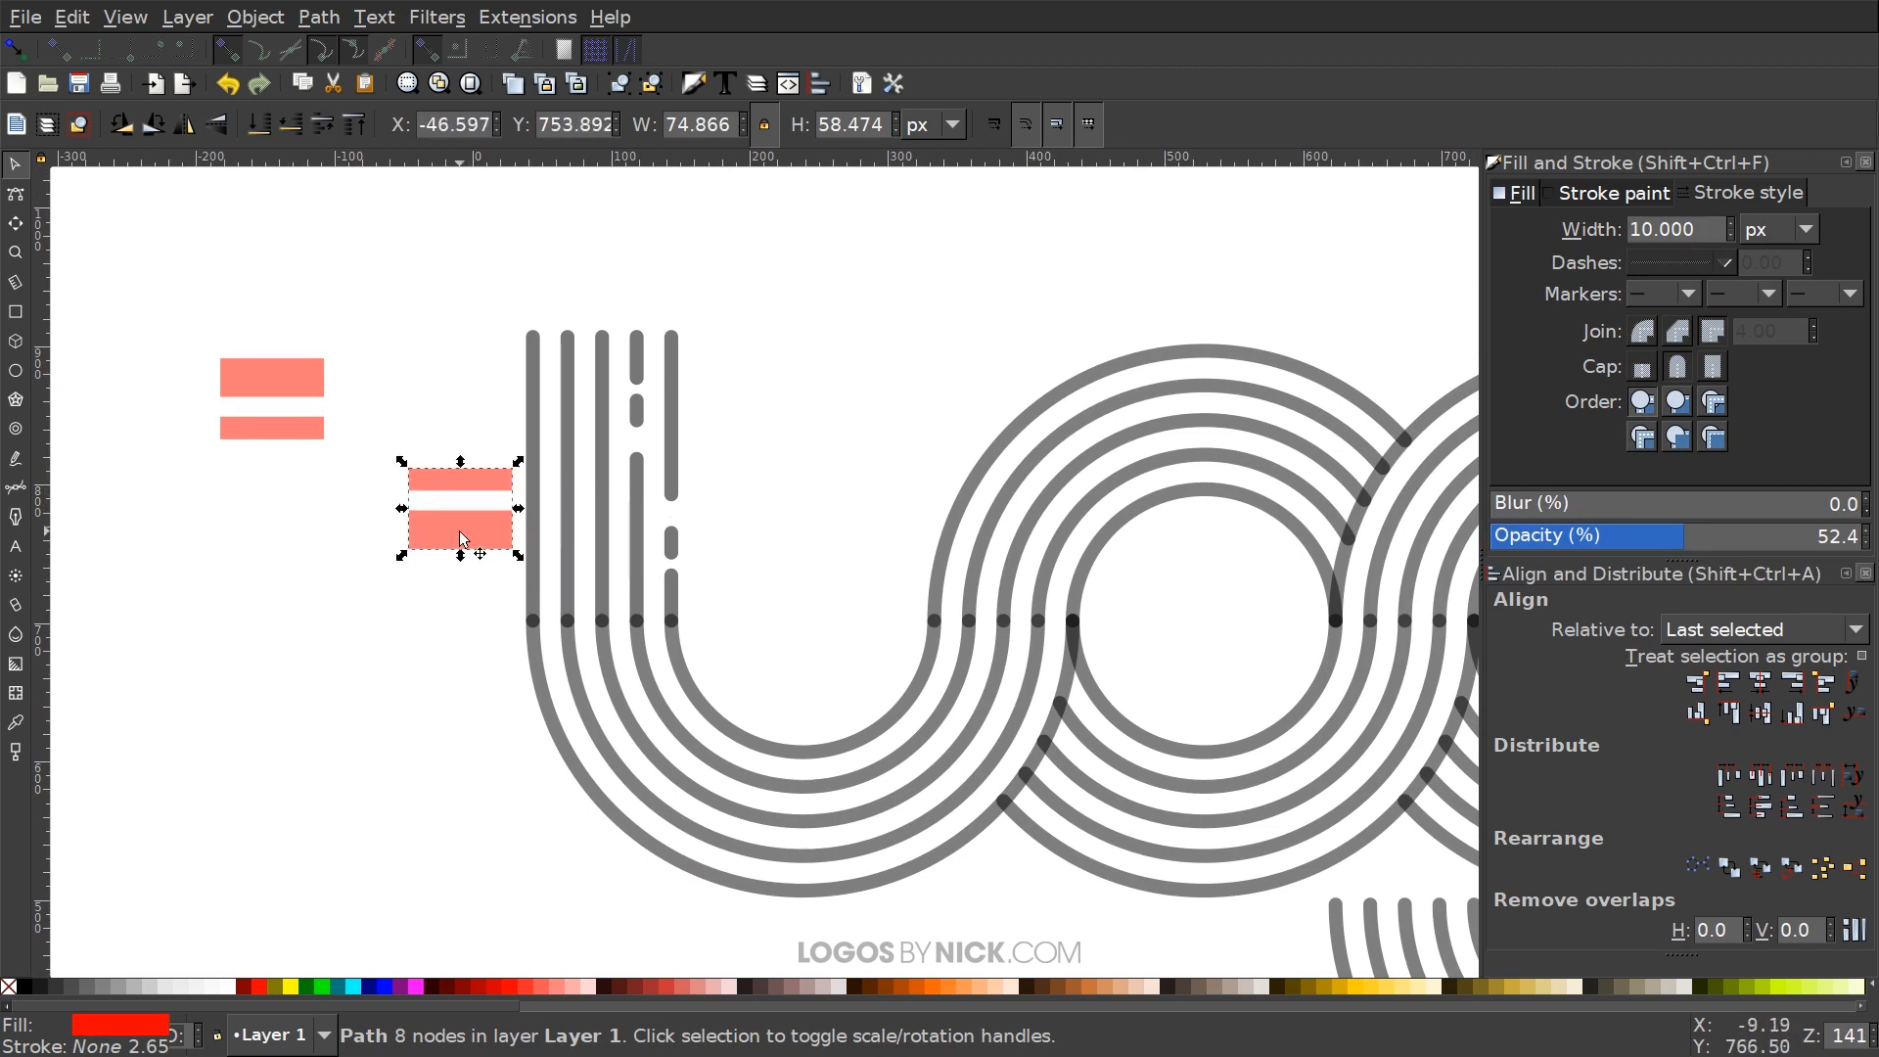
key(v)
key(v)
key(v)
key(v)
key(v)
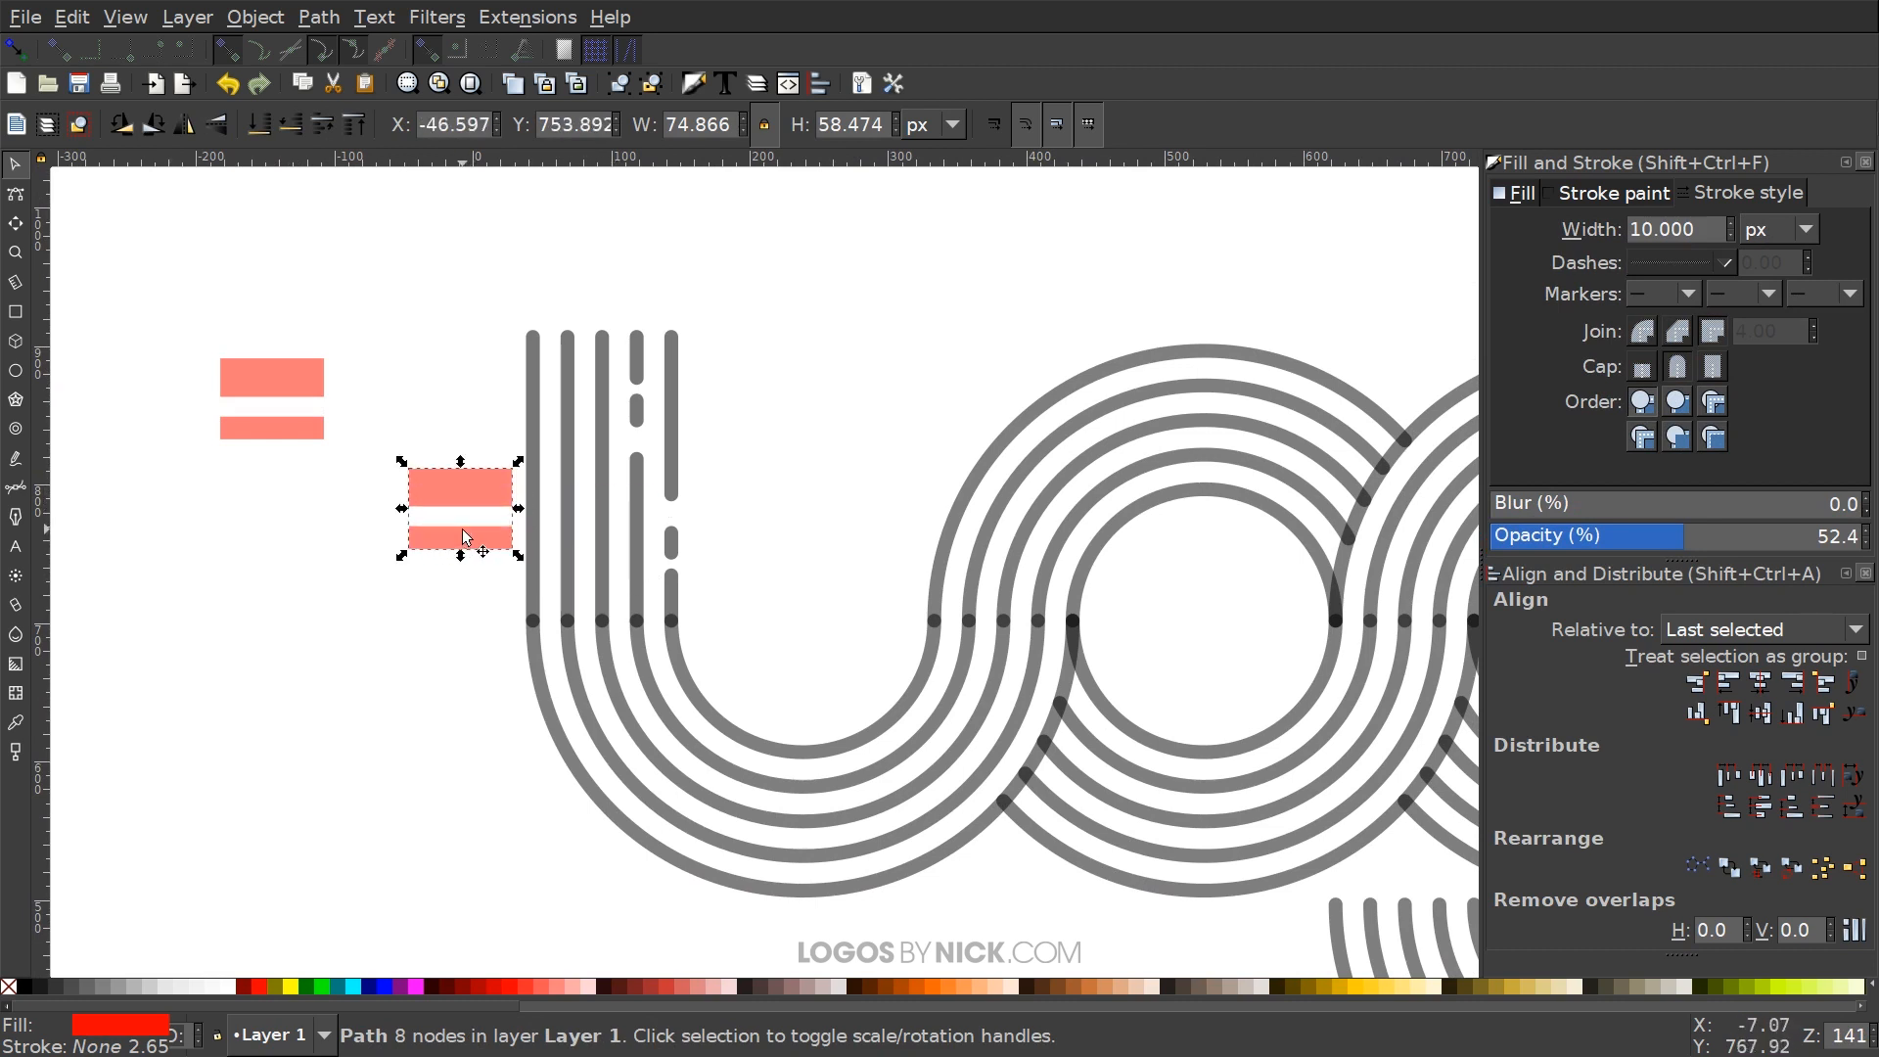
key(v)
drag(463, 529, 607, 551)
Cut the l's middle vertical line into segments with the overlapping red duplicate using Cut Path
shift+click(600, 413)
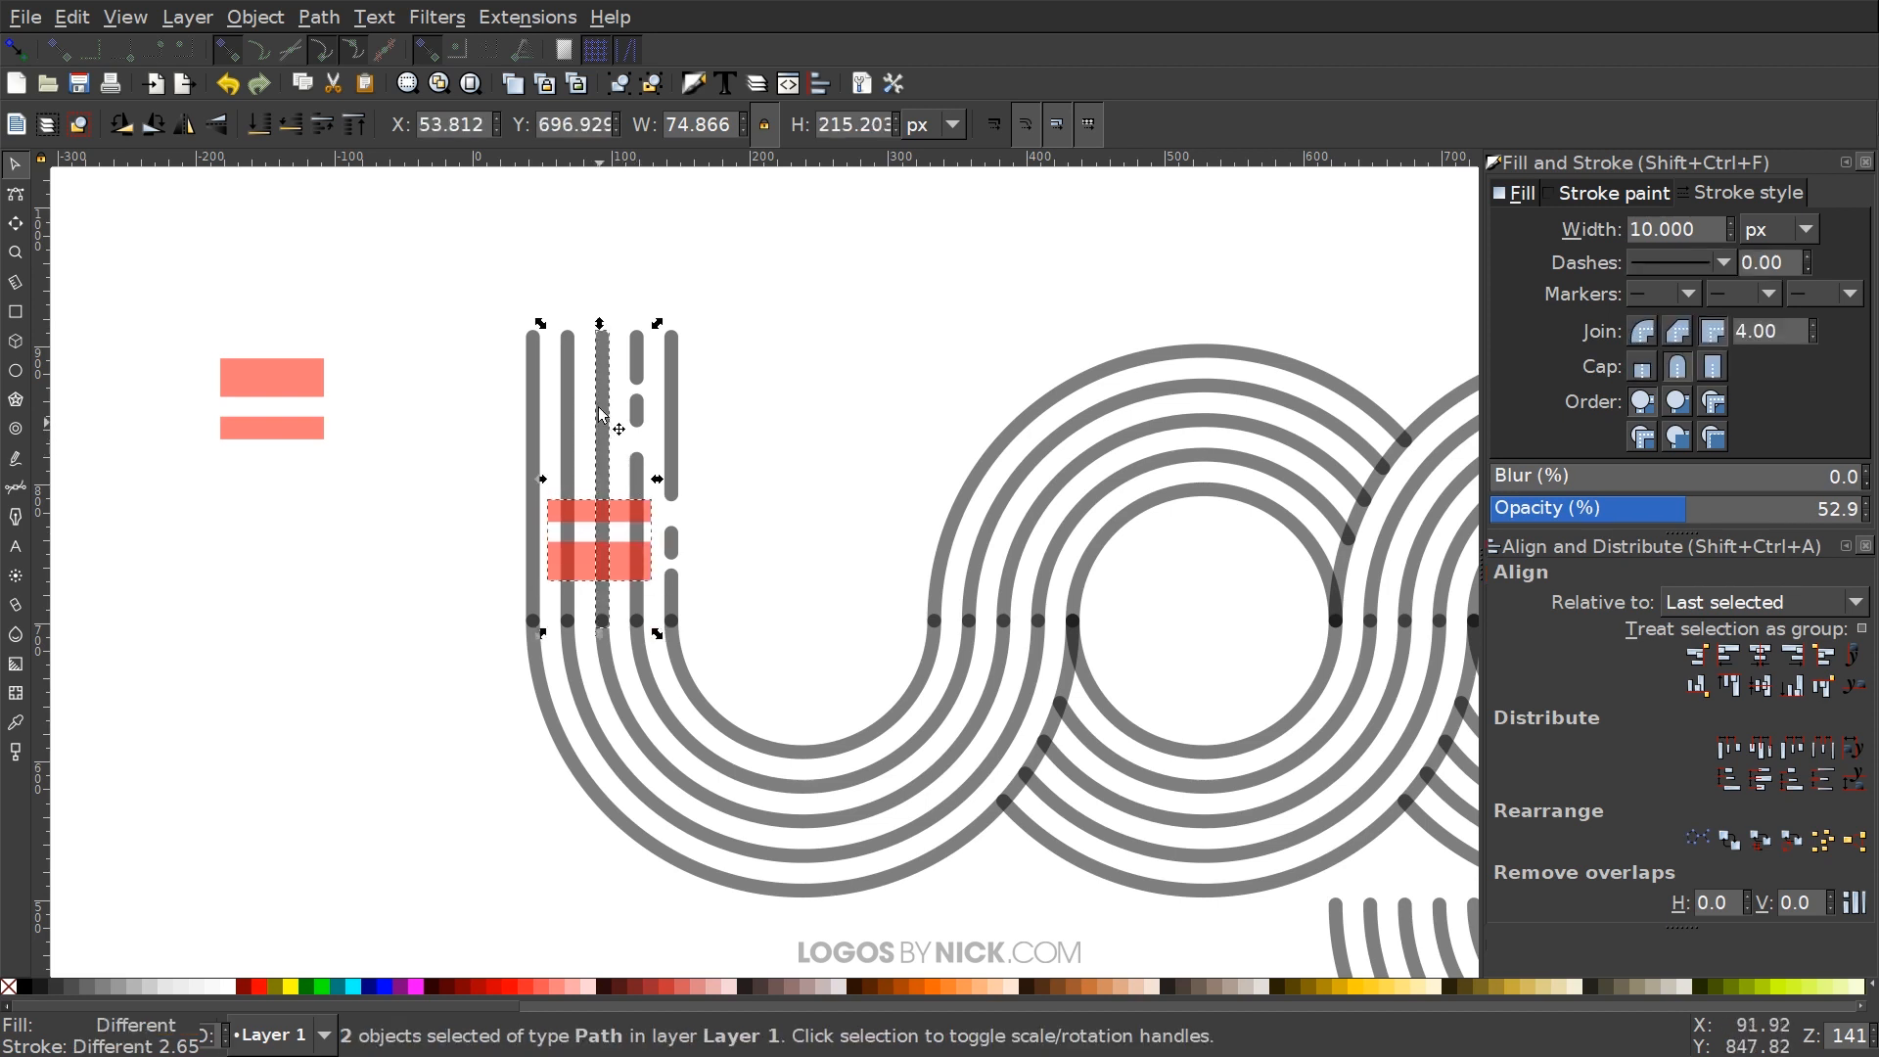
click(319, 17)
click(545, 656)
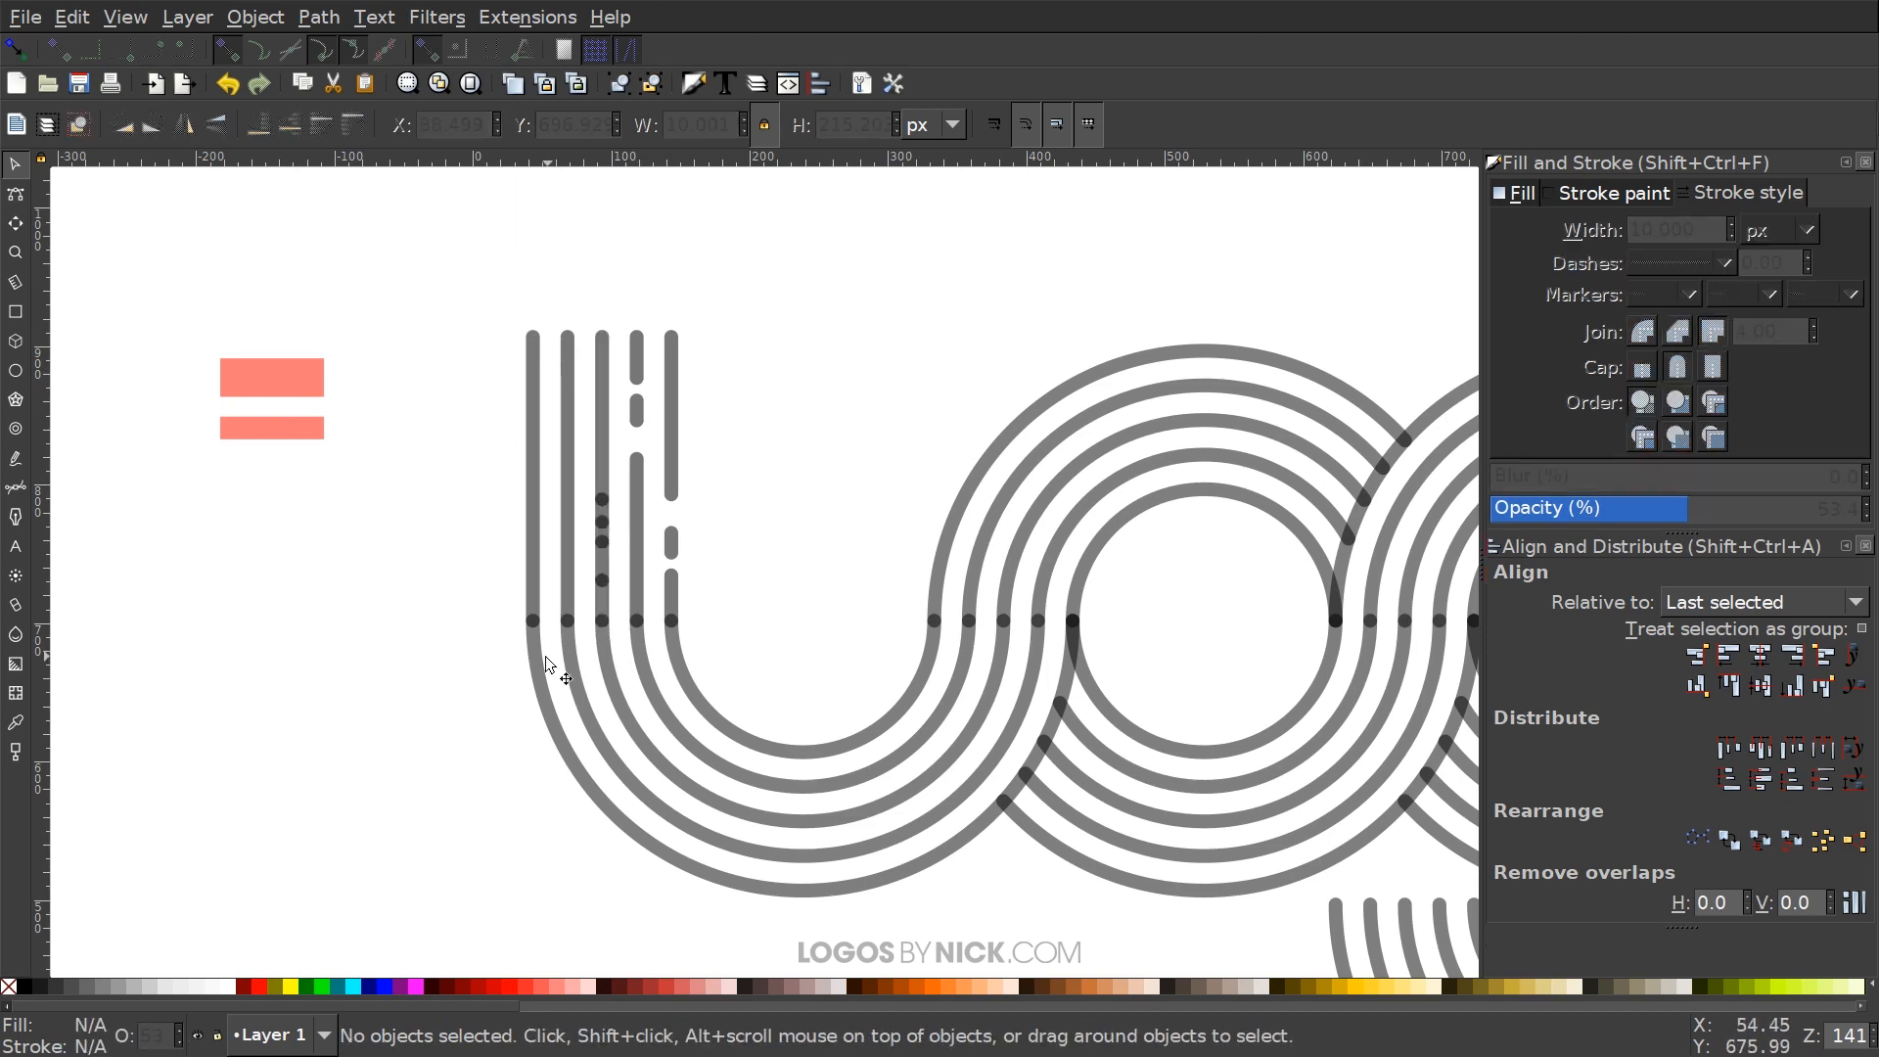
Pull the two covered segments out of the l's middle vertical line and delete them
ctrl+scroll(558, 641, up, 2)
drag(644, 478, 440, 494)
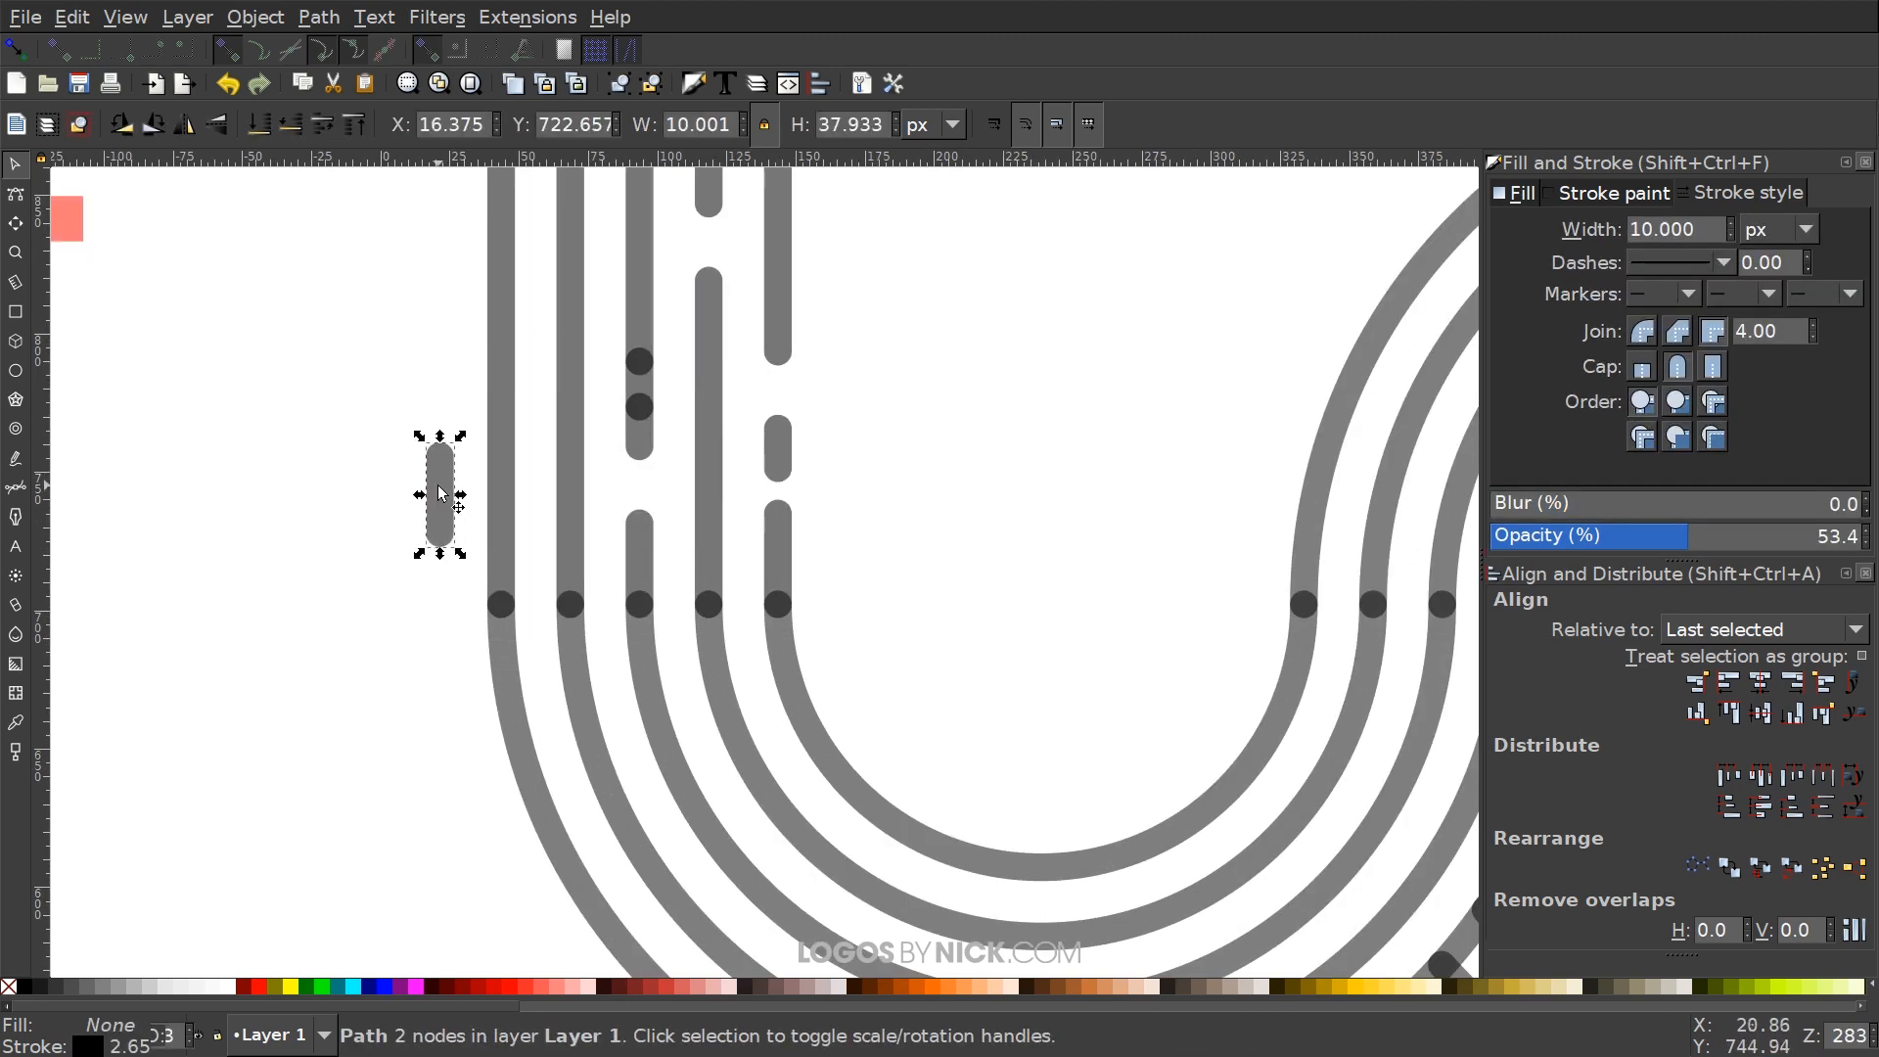
key(Delete)
drag(656, 380, 406, 376)
key(Delete)
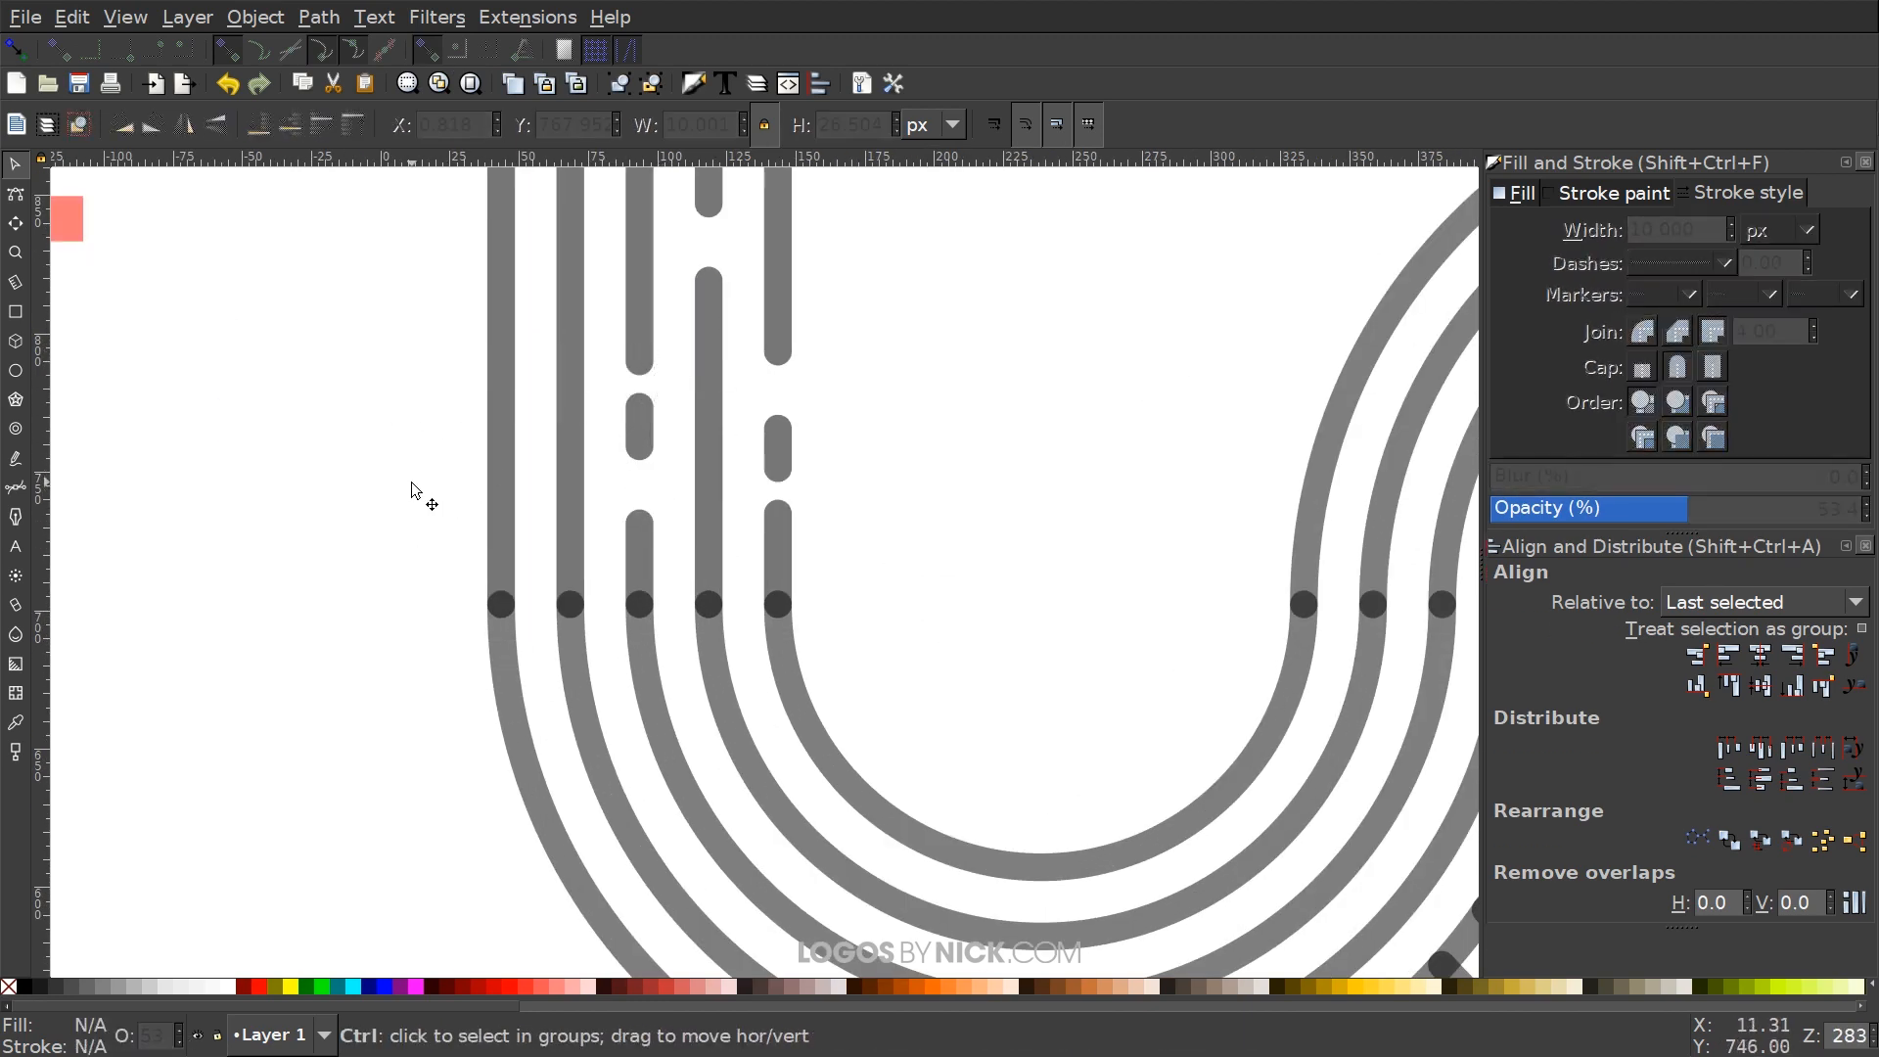
Place an unflipped duplicate of the red shape across the upper part of the l's second-outermost vertical line
ctrl+scroll(453, 491, down, 2)
click(244, 419)
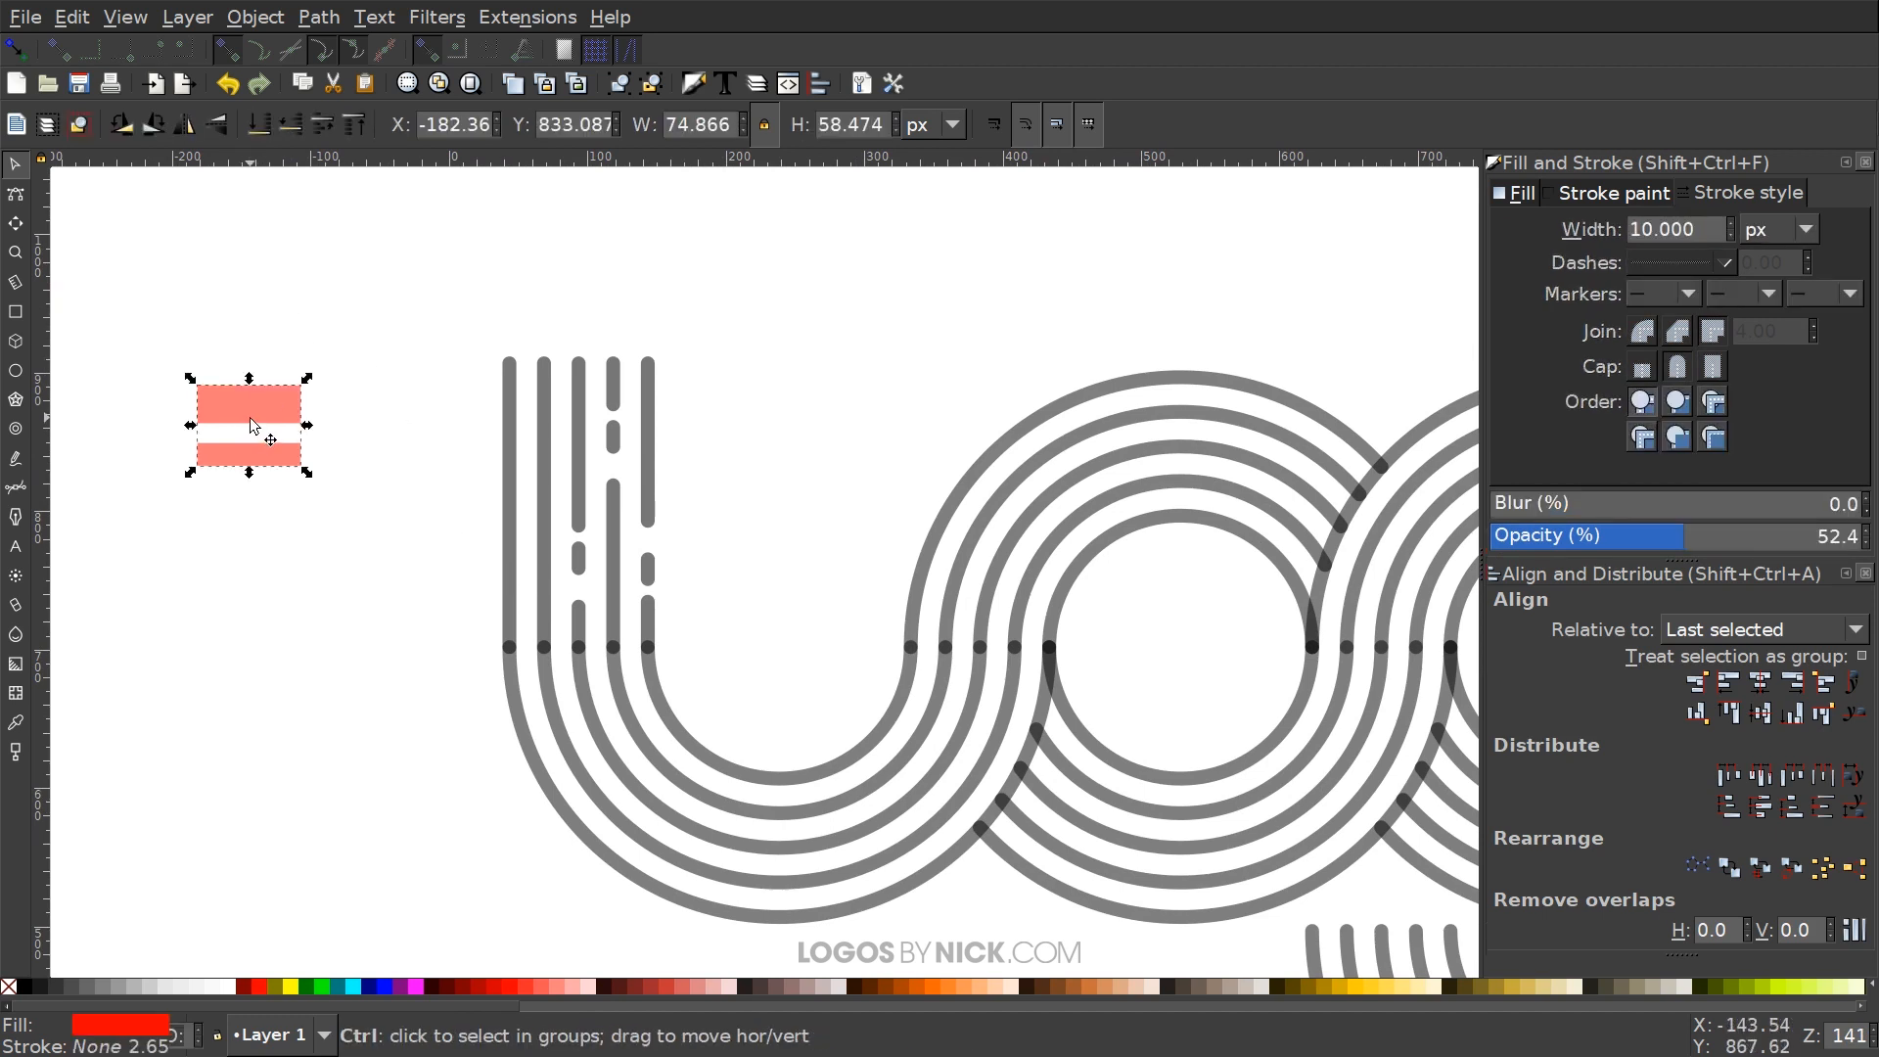
key(ctrl+d)
drag(244, 420, 537, 431)
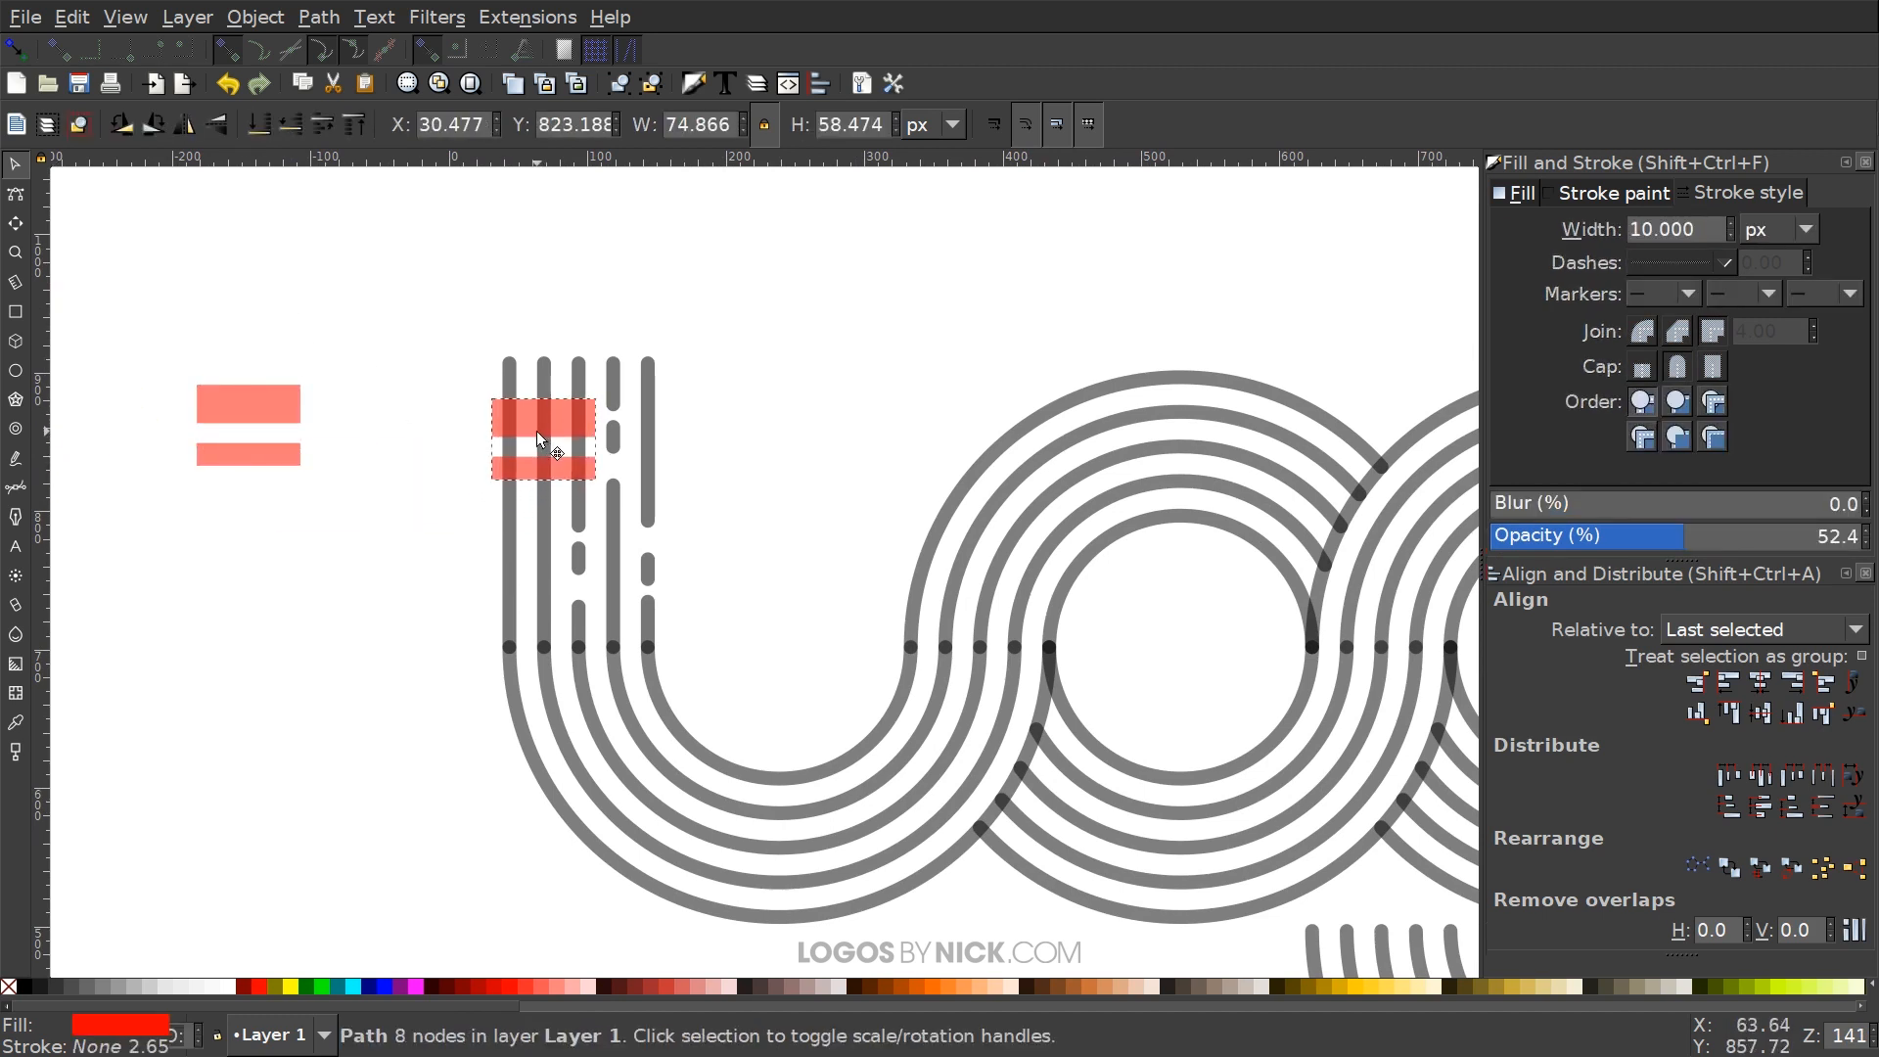
Cut the l's second-outermost vertical line into segments with the red duplicate using Cut Path
shift+click(613, 401)
click(336, 16)
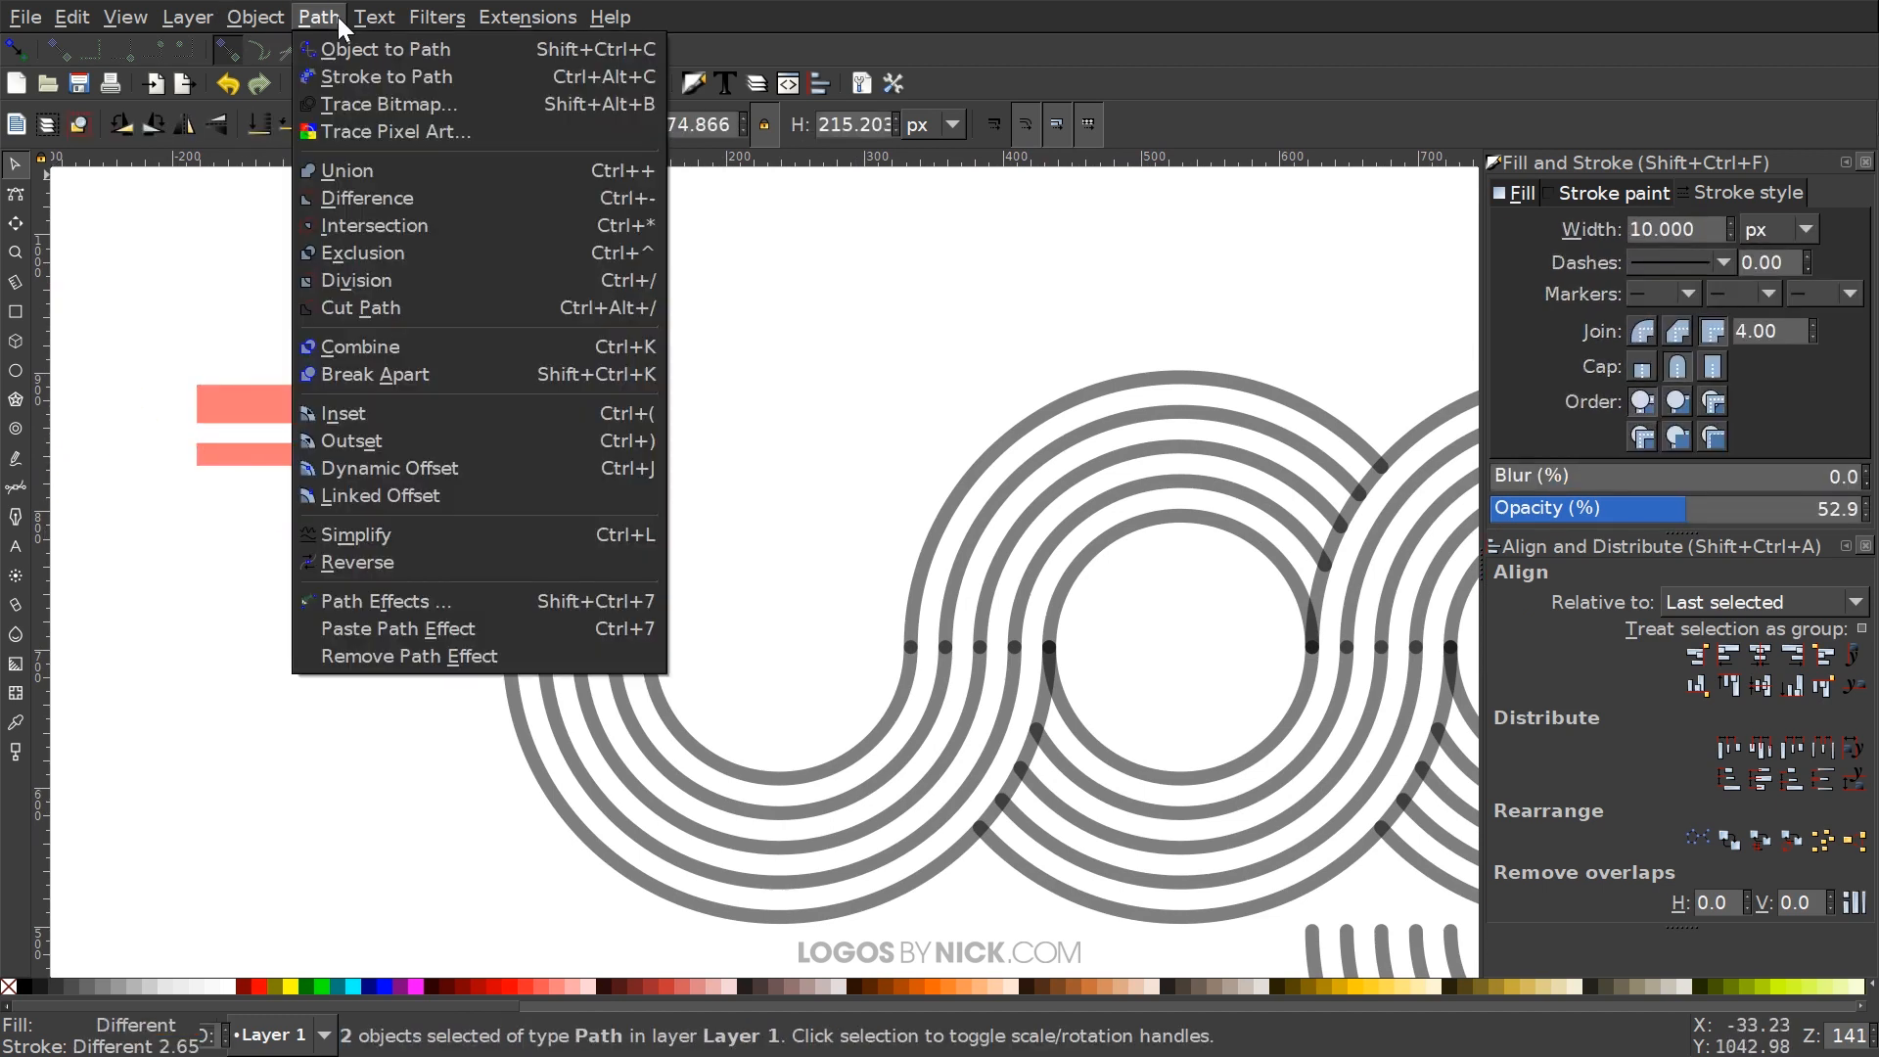
click(361, 306)
click(941, 513)
Delete the two covered segments of the l's second-outermost vertical line
ctrl+scroll(582, 485, up, 1)
drag(525, 377, 333, 360)
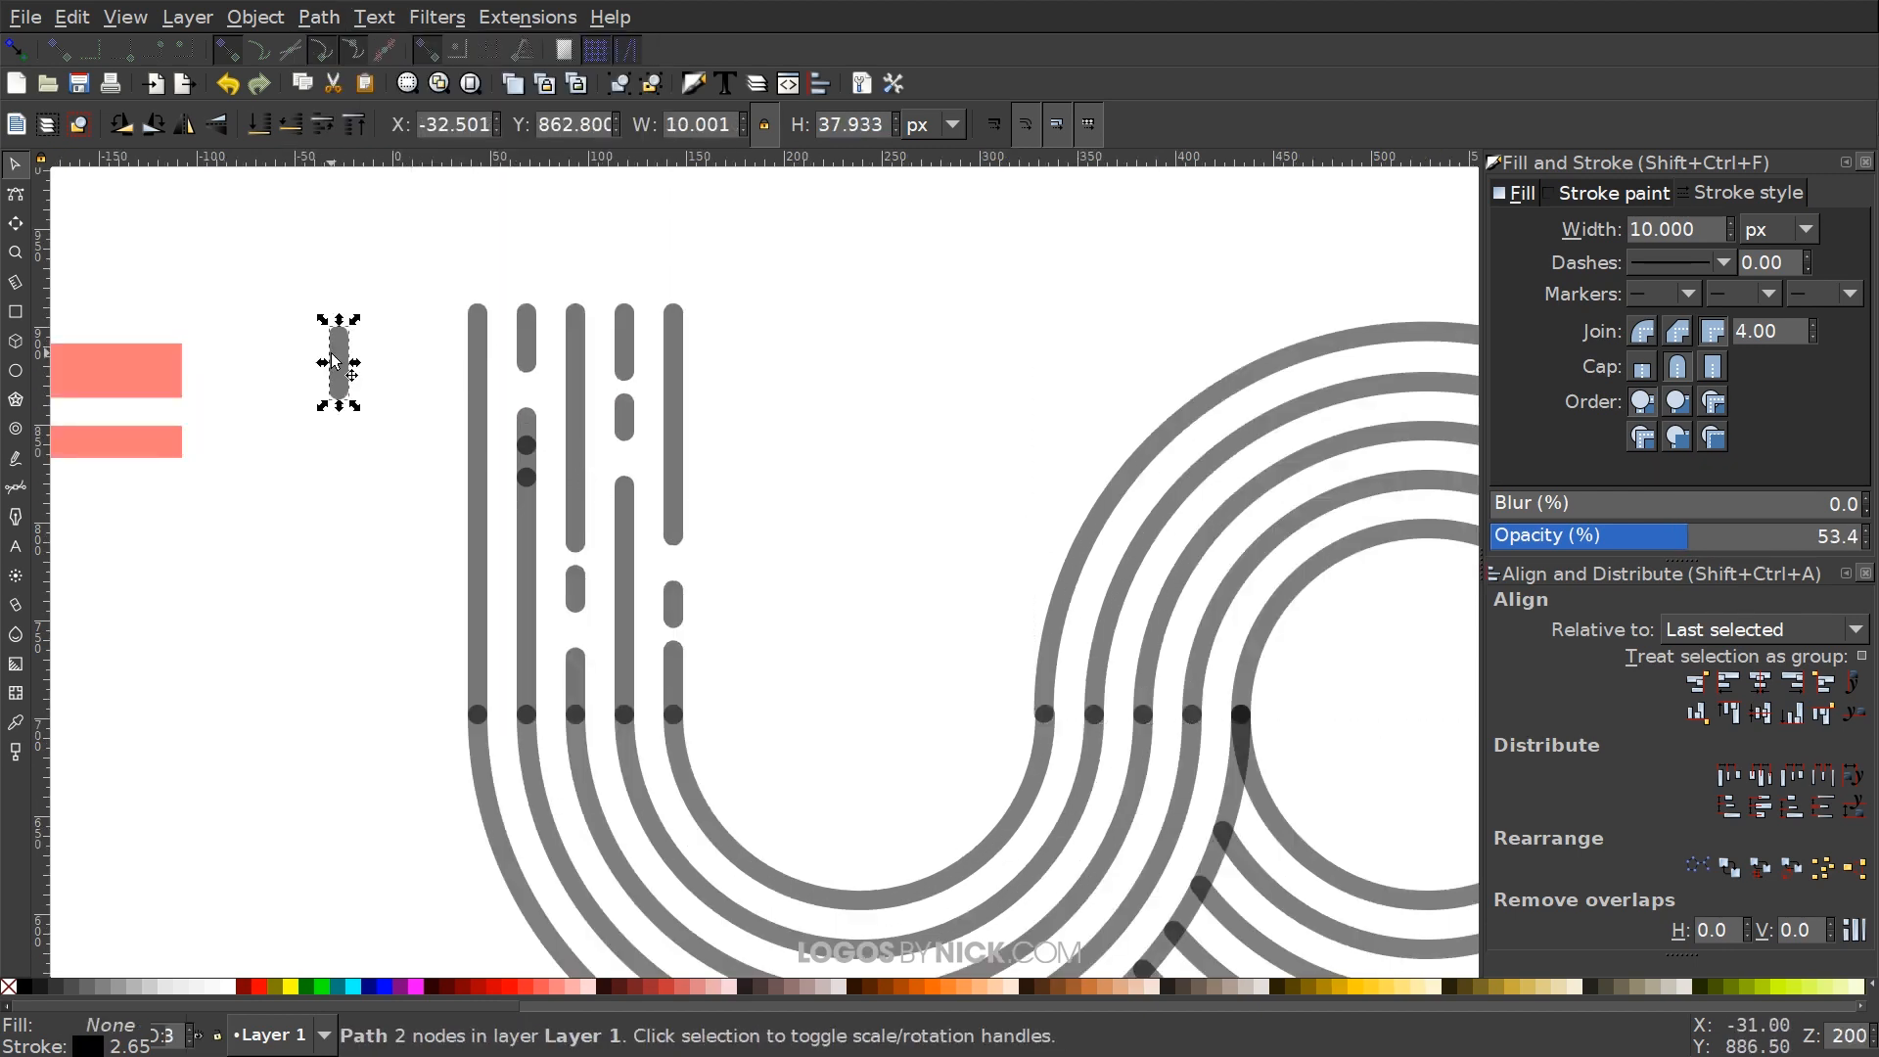
key(Delete)
click(526, 468)
key(Delete)
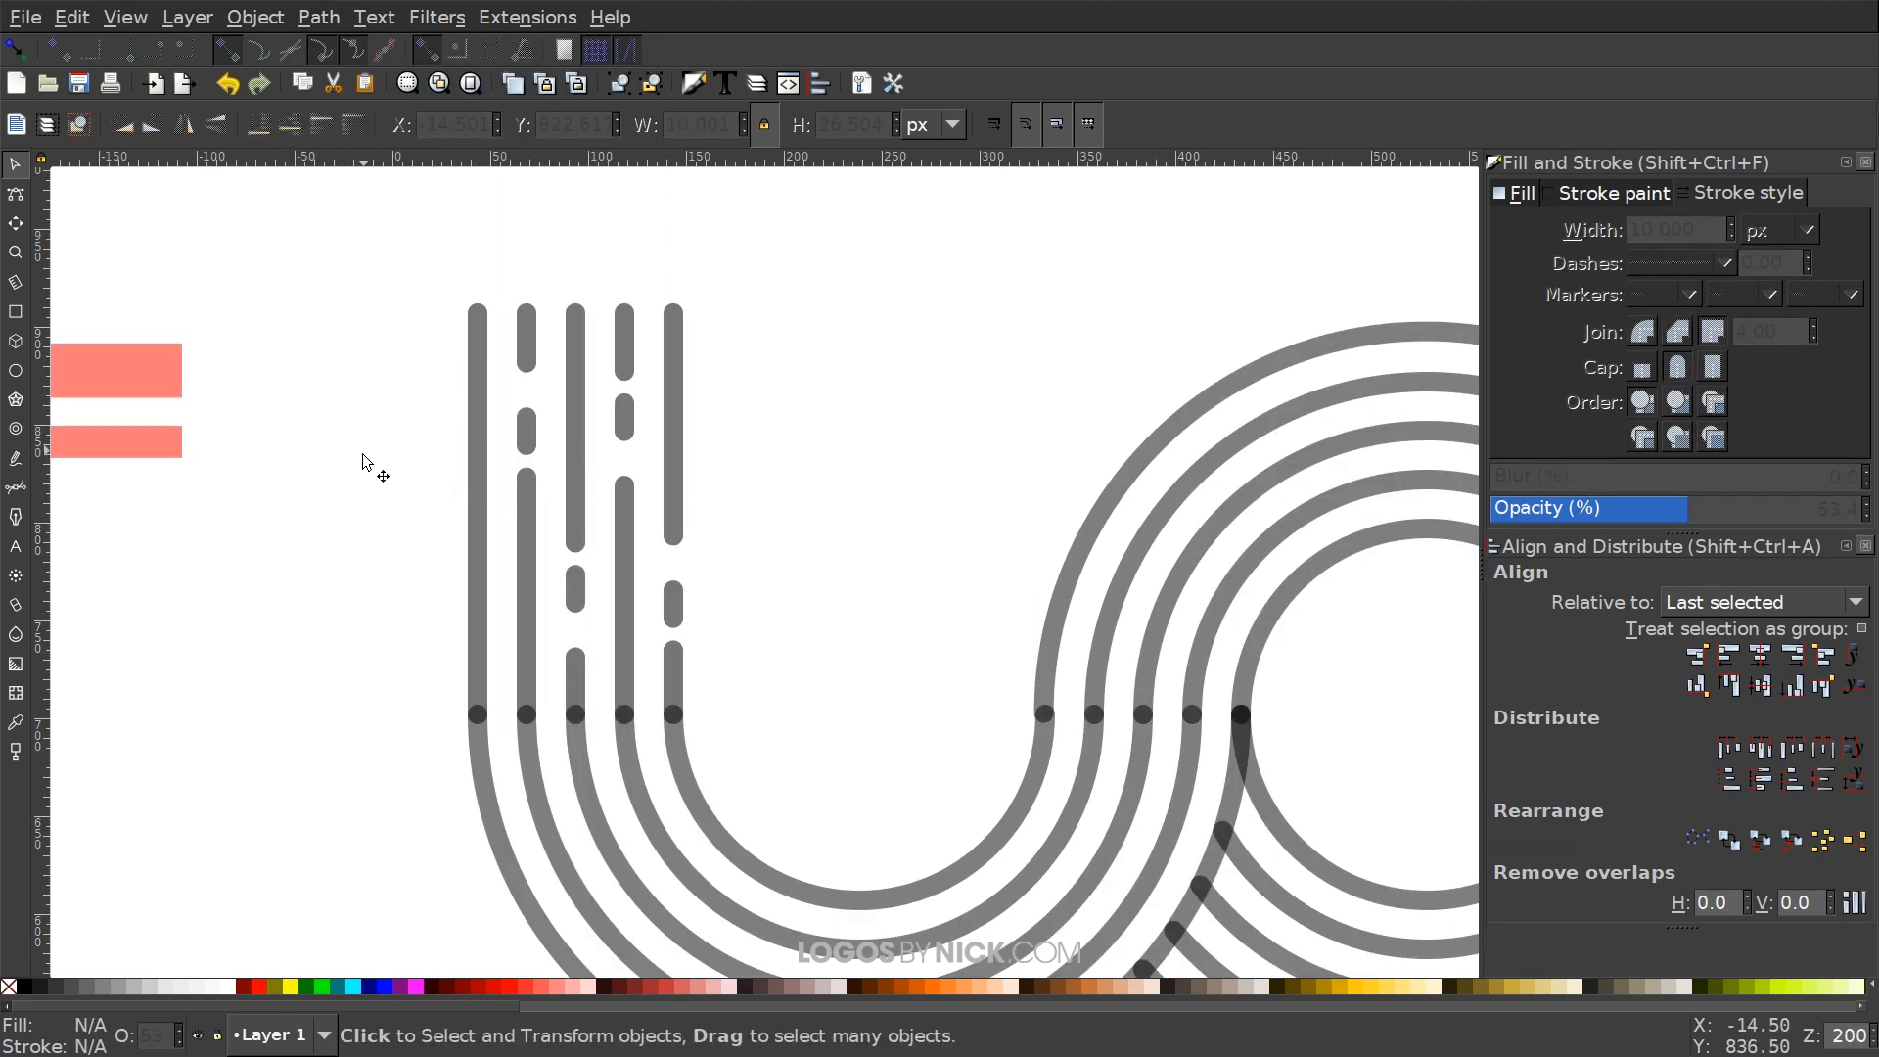
Place a vertically flipped duplicate of the red shape across the lower part of the l's outermost vertical line
ctrl+scroll(343, 600, down, 1)
drag(369, 593, 472, 444)
drag(300, 291, 524, 472)
Cut the l's outermost vertical line into segments with the overlapping red duplicate using Cut Path
shift+click(541, 382)
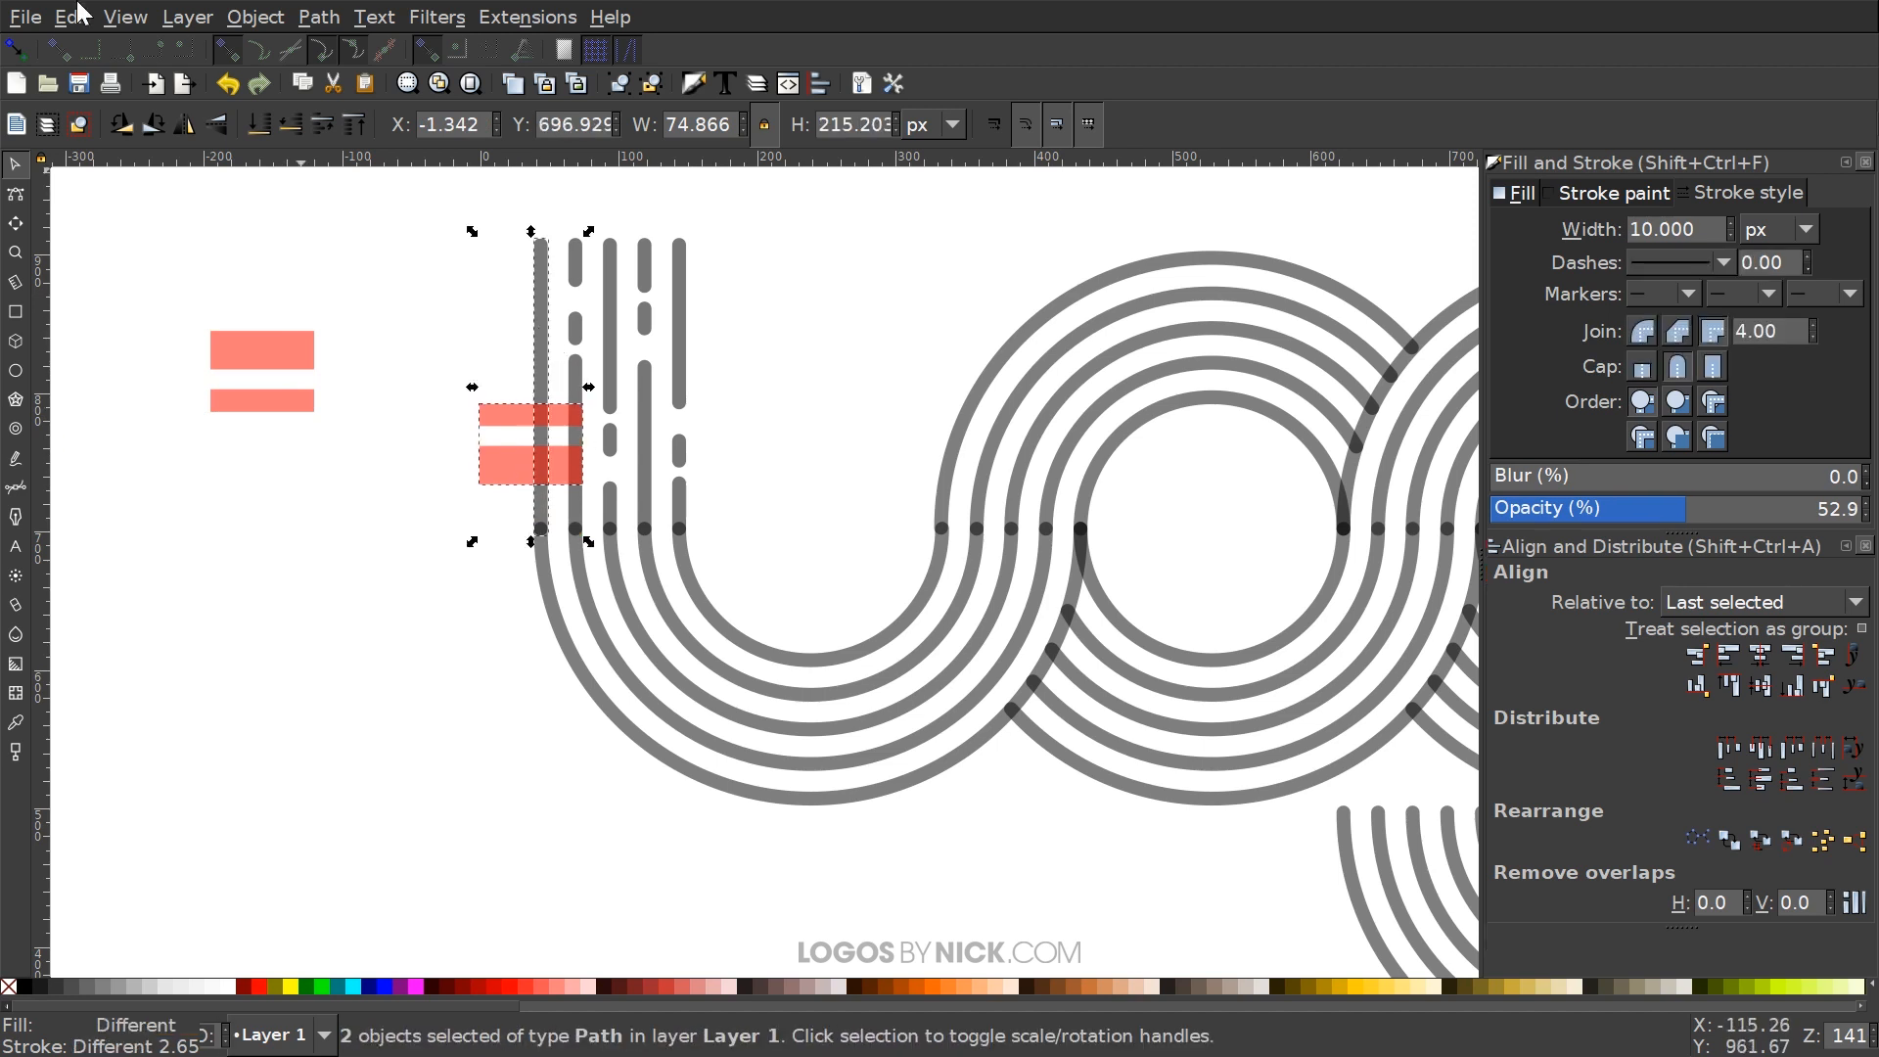
click(306, 16)
click(362, 300)
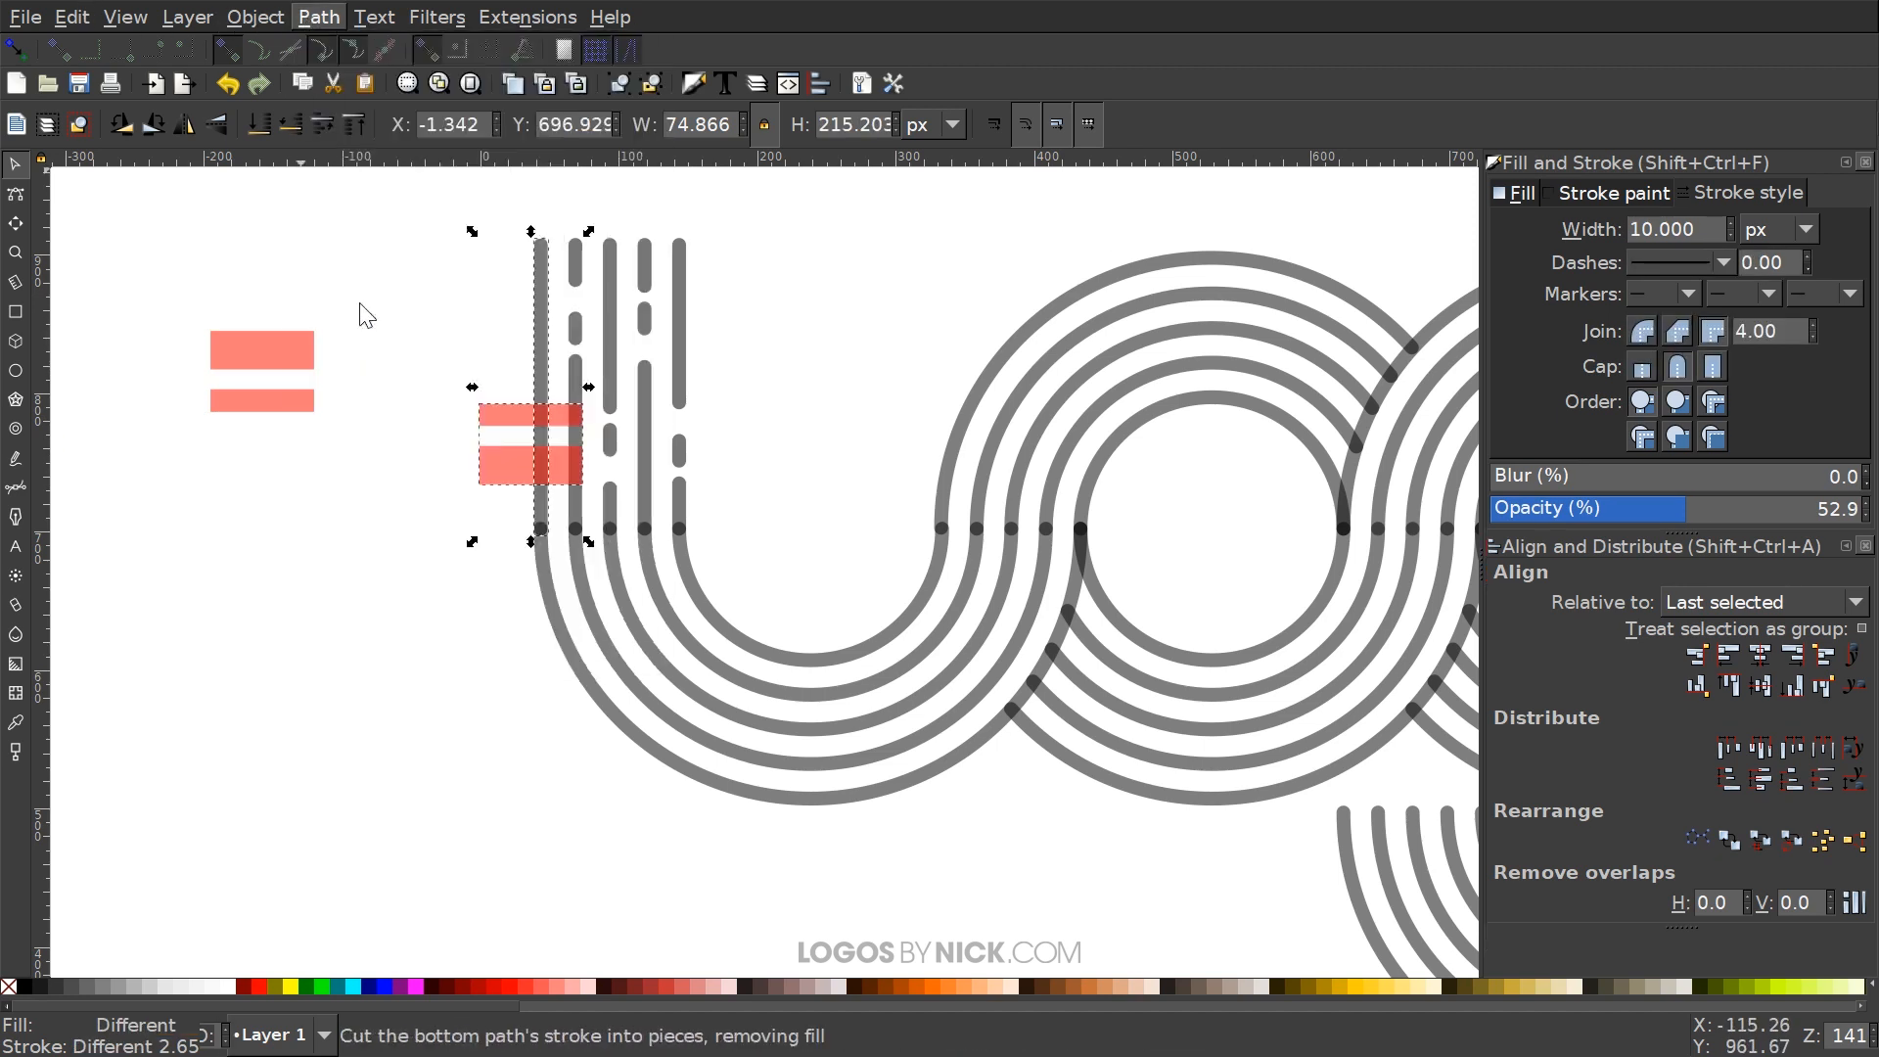
Delete the two segments of the l's outermost vertical line that the red shape covered
scroll(540, 458, up, 1)
drag(536, 472, 350, 460)
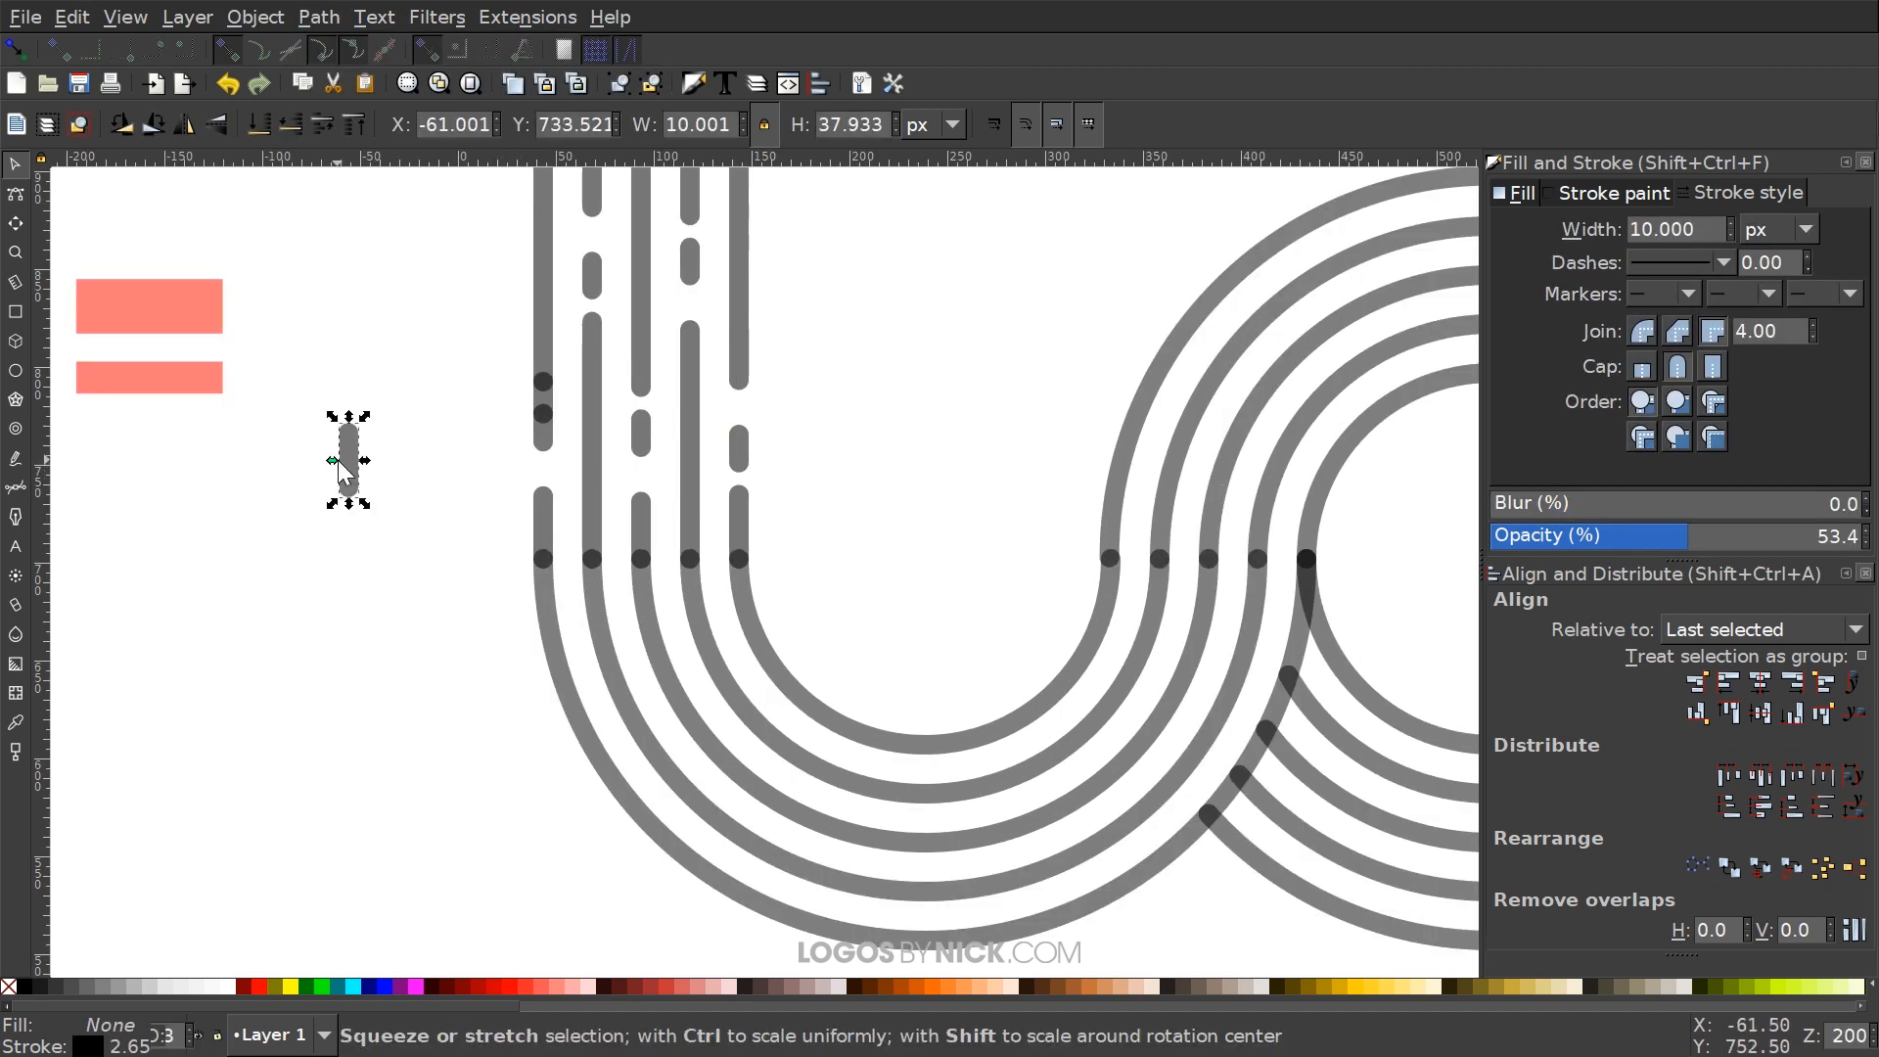
key(Delete)
click(551, 397)
key(Delete)
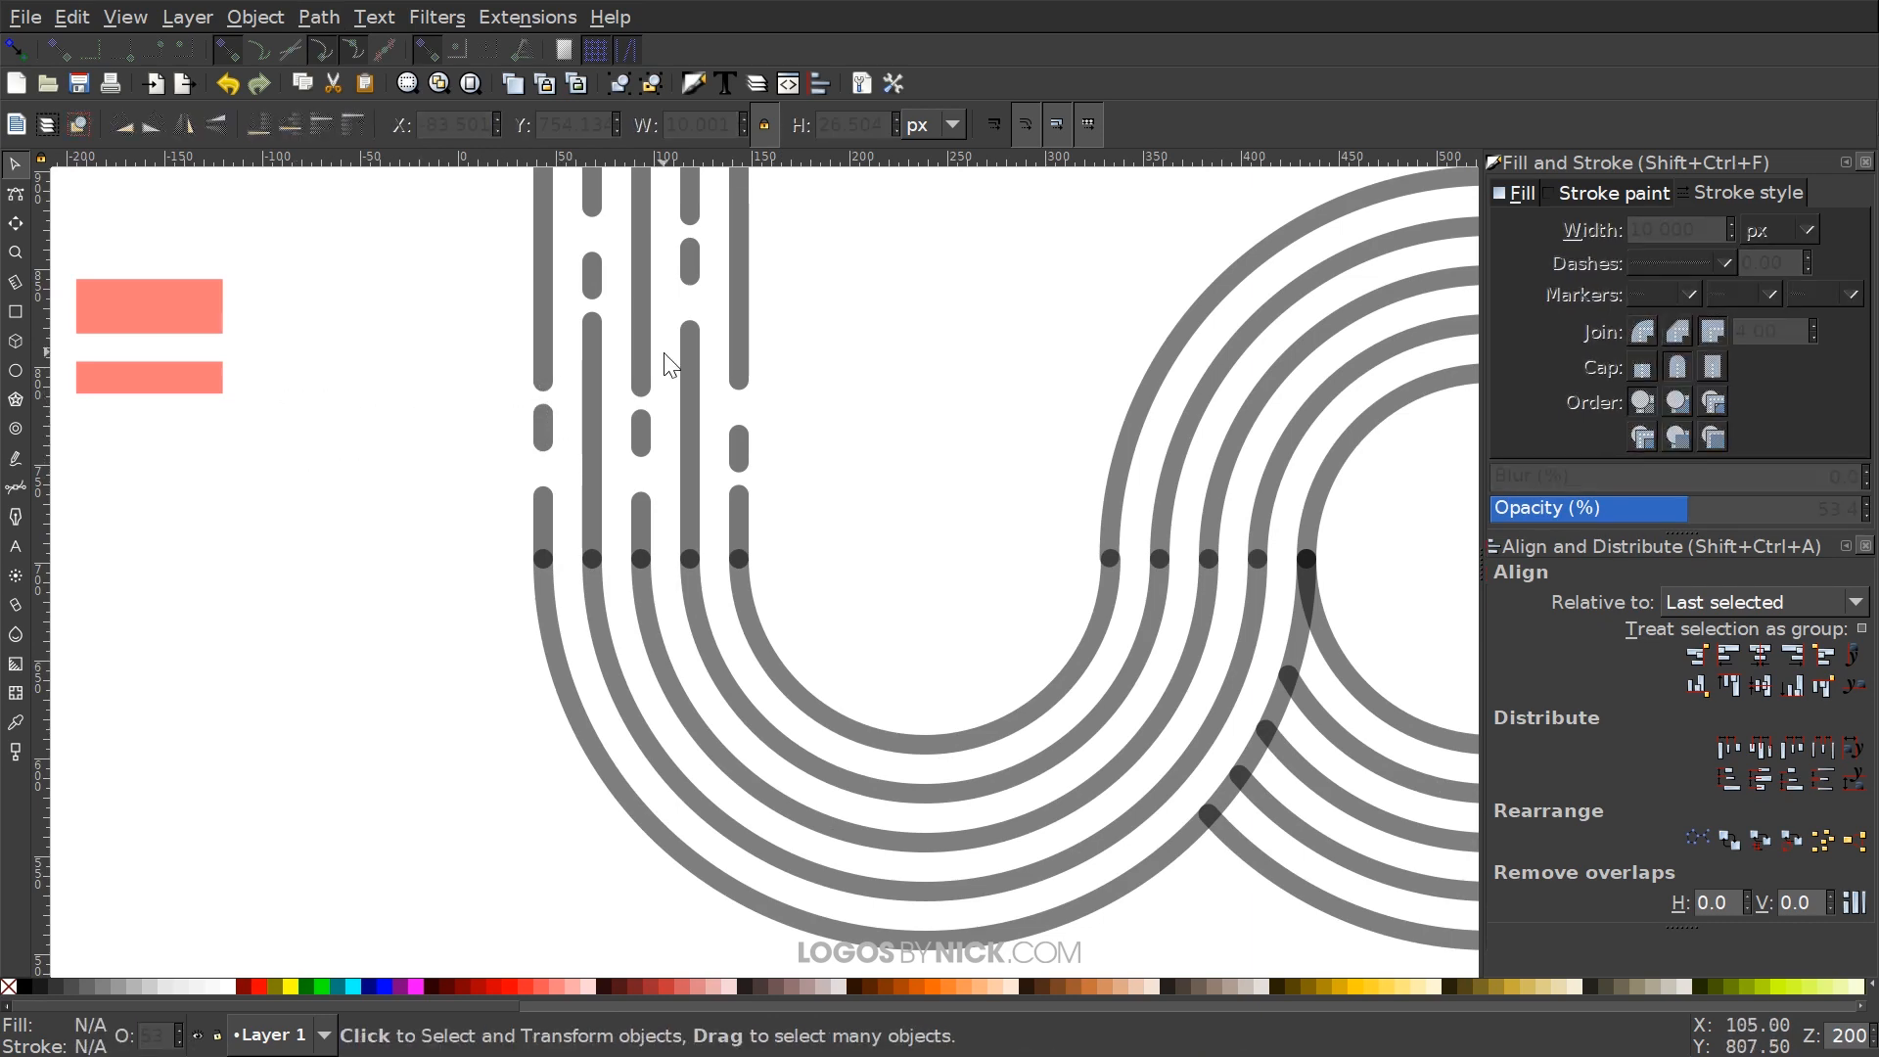
Stagger the l's line tops by moving end nodes: lower the outermost and middle lines, raise the innermost to about Y 930 px
drag(663, 356, 634, 504)
scroll(634, 504, down, 1)
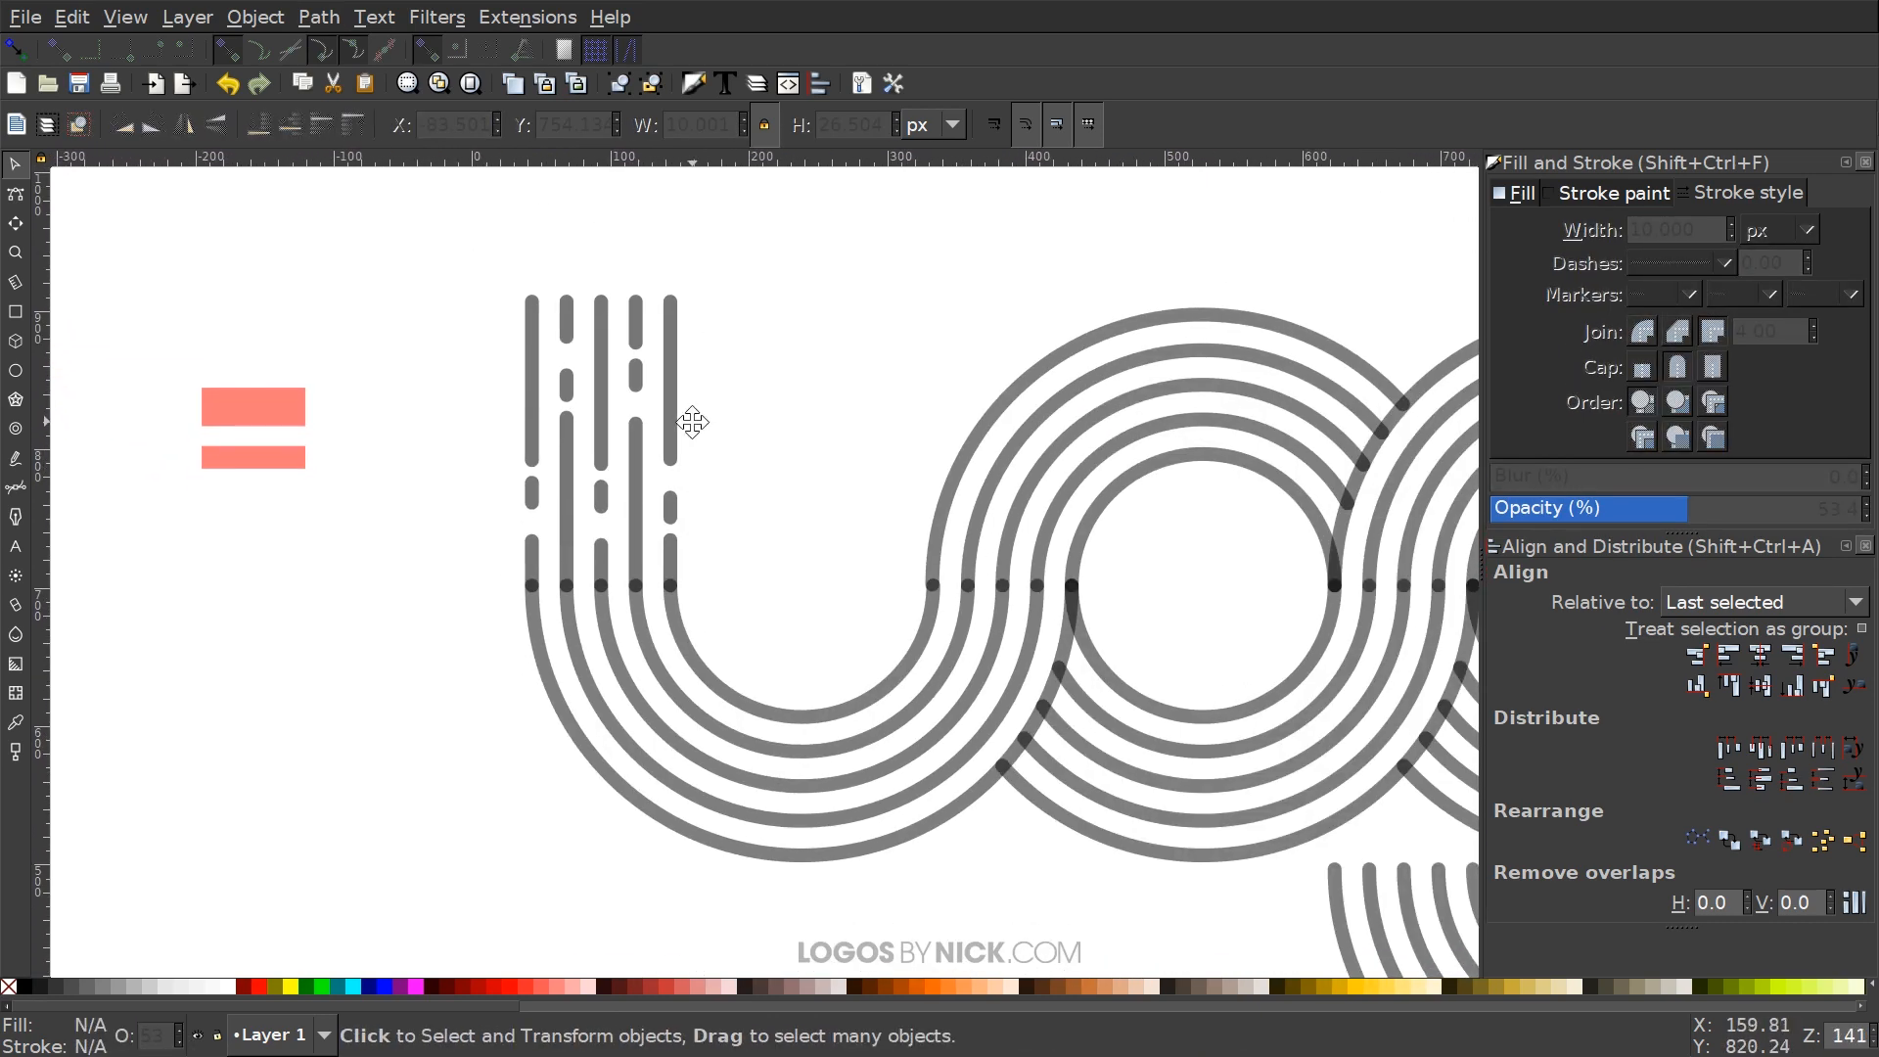
click(15, 193)
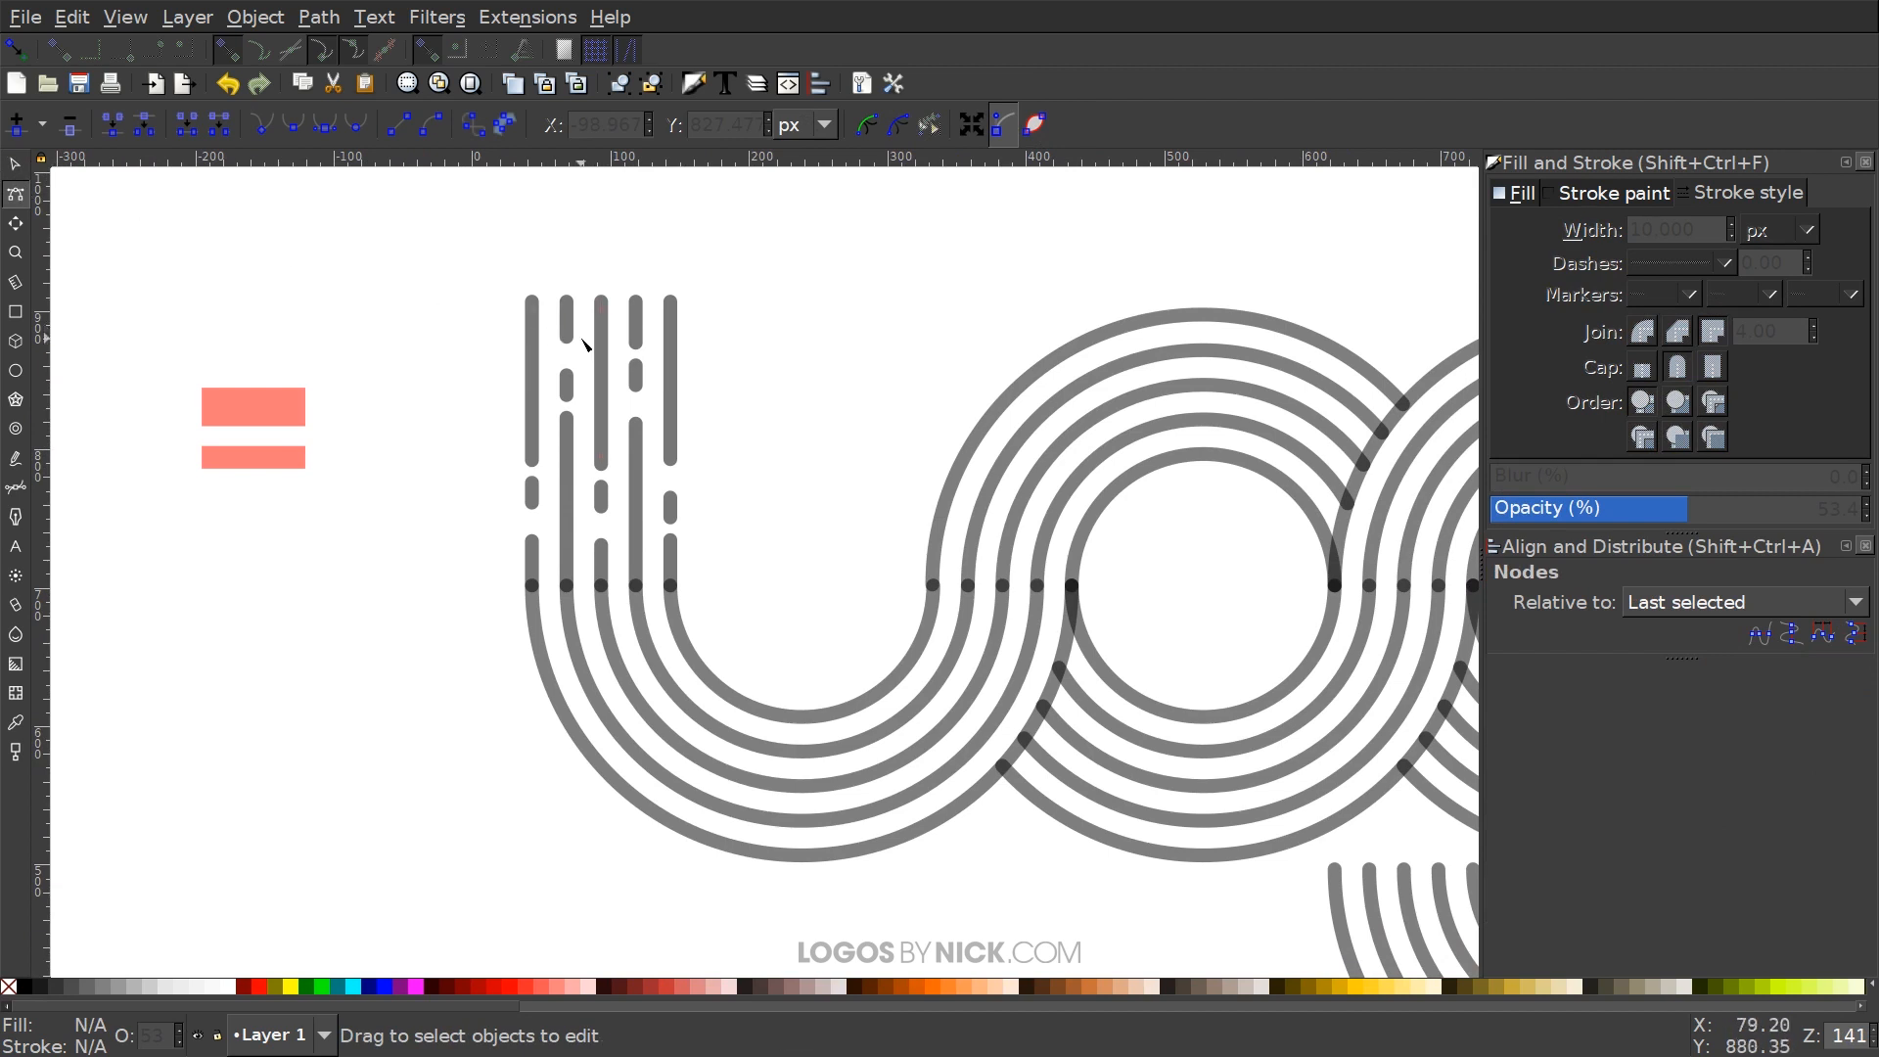
click(533, 303)
drag(534, 297, 682, 267)
click(603, 308)
click(675, 319)
drag(688, 399, 549, 534)
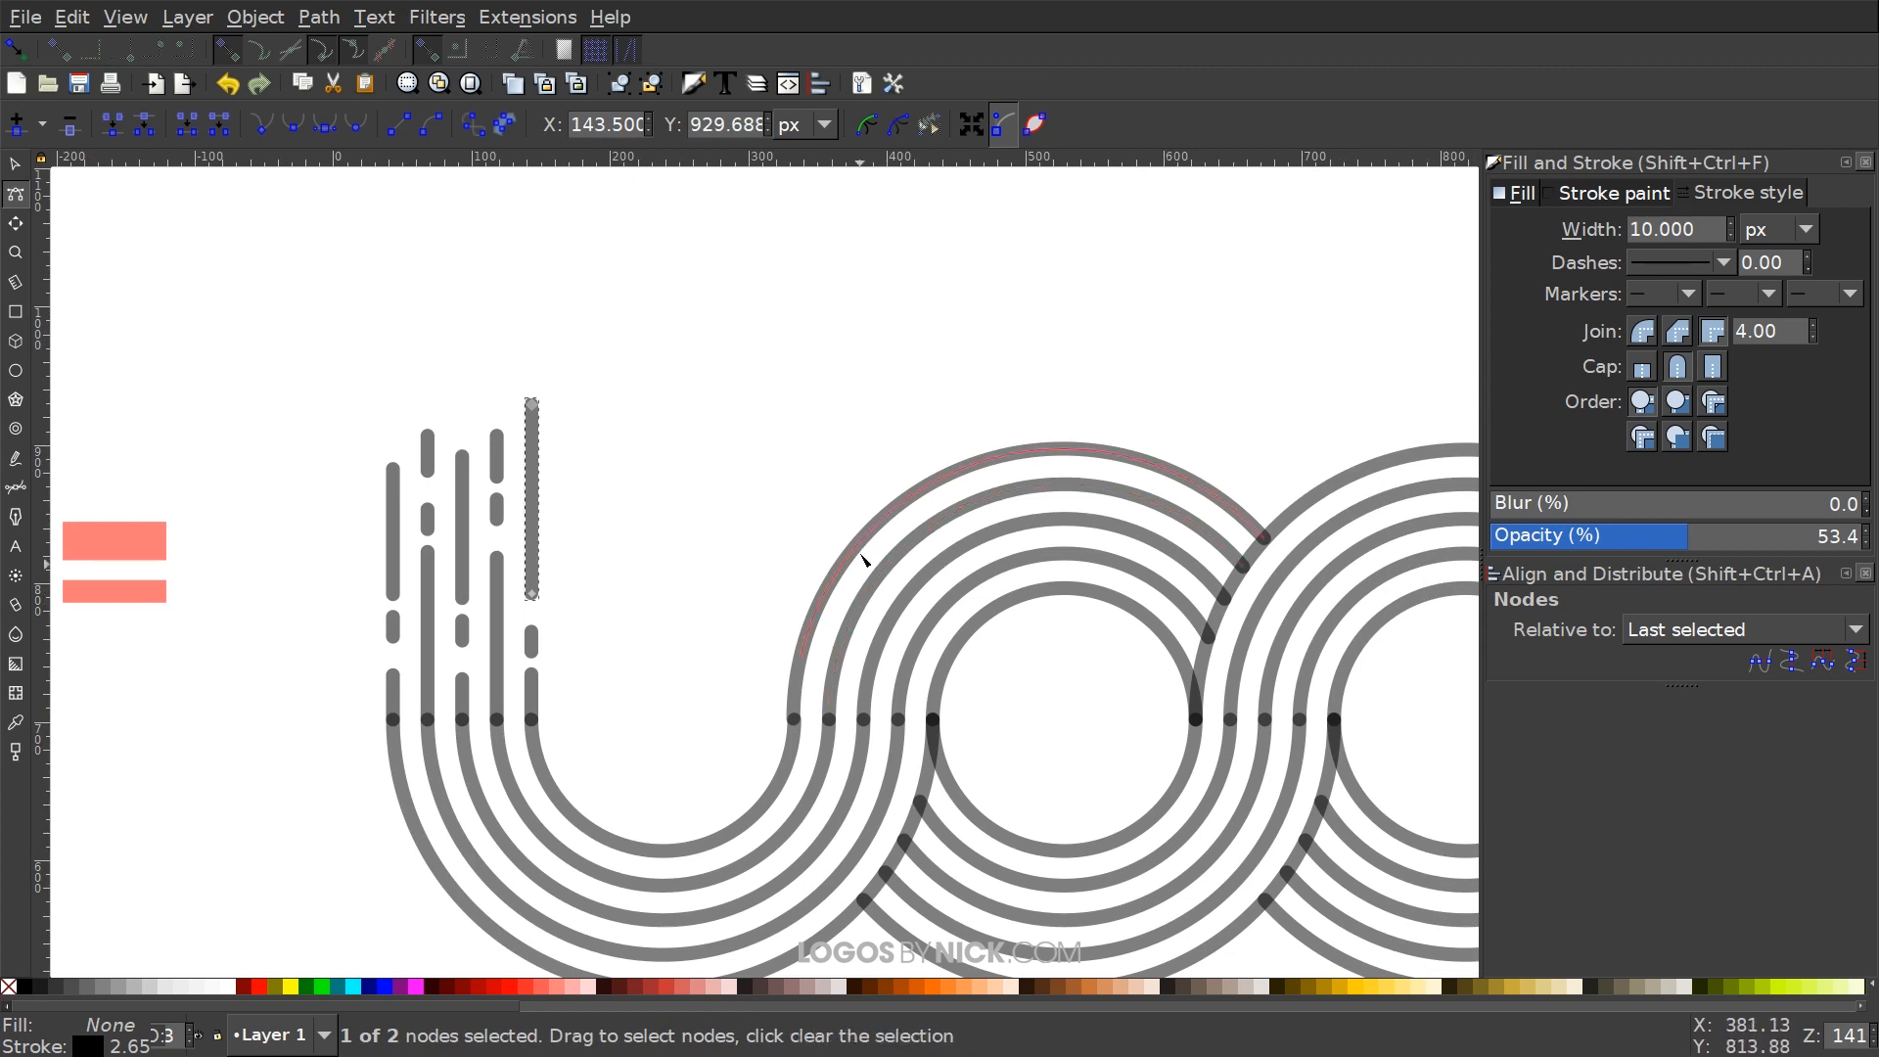
drag(861, 556, 850, 400)
Move the red shape down to the empty area outside the l's bottom curve
click(14, 164)
drag(608, 470, 739, 382)
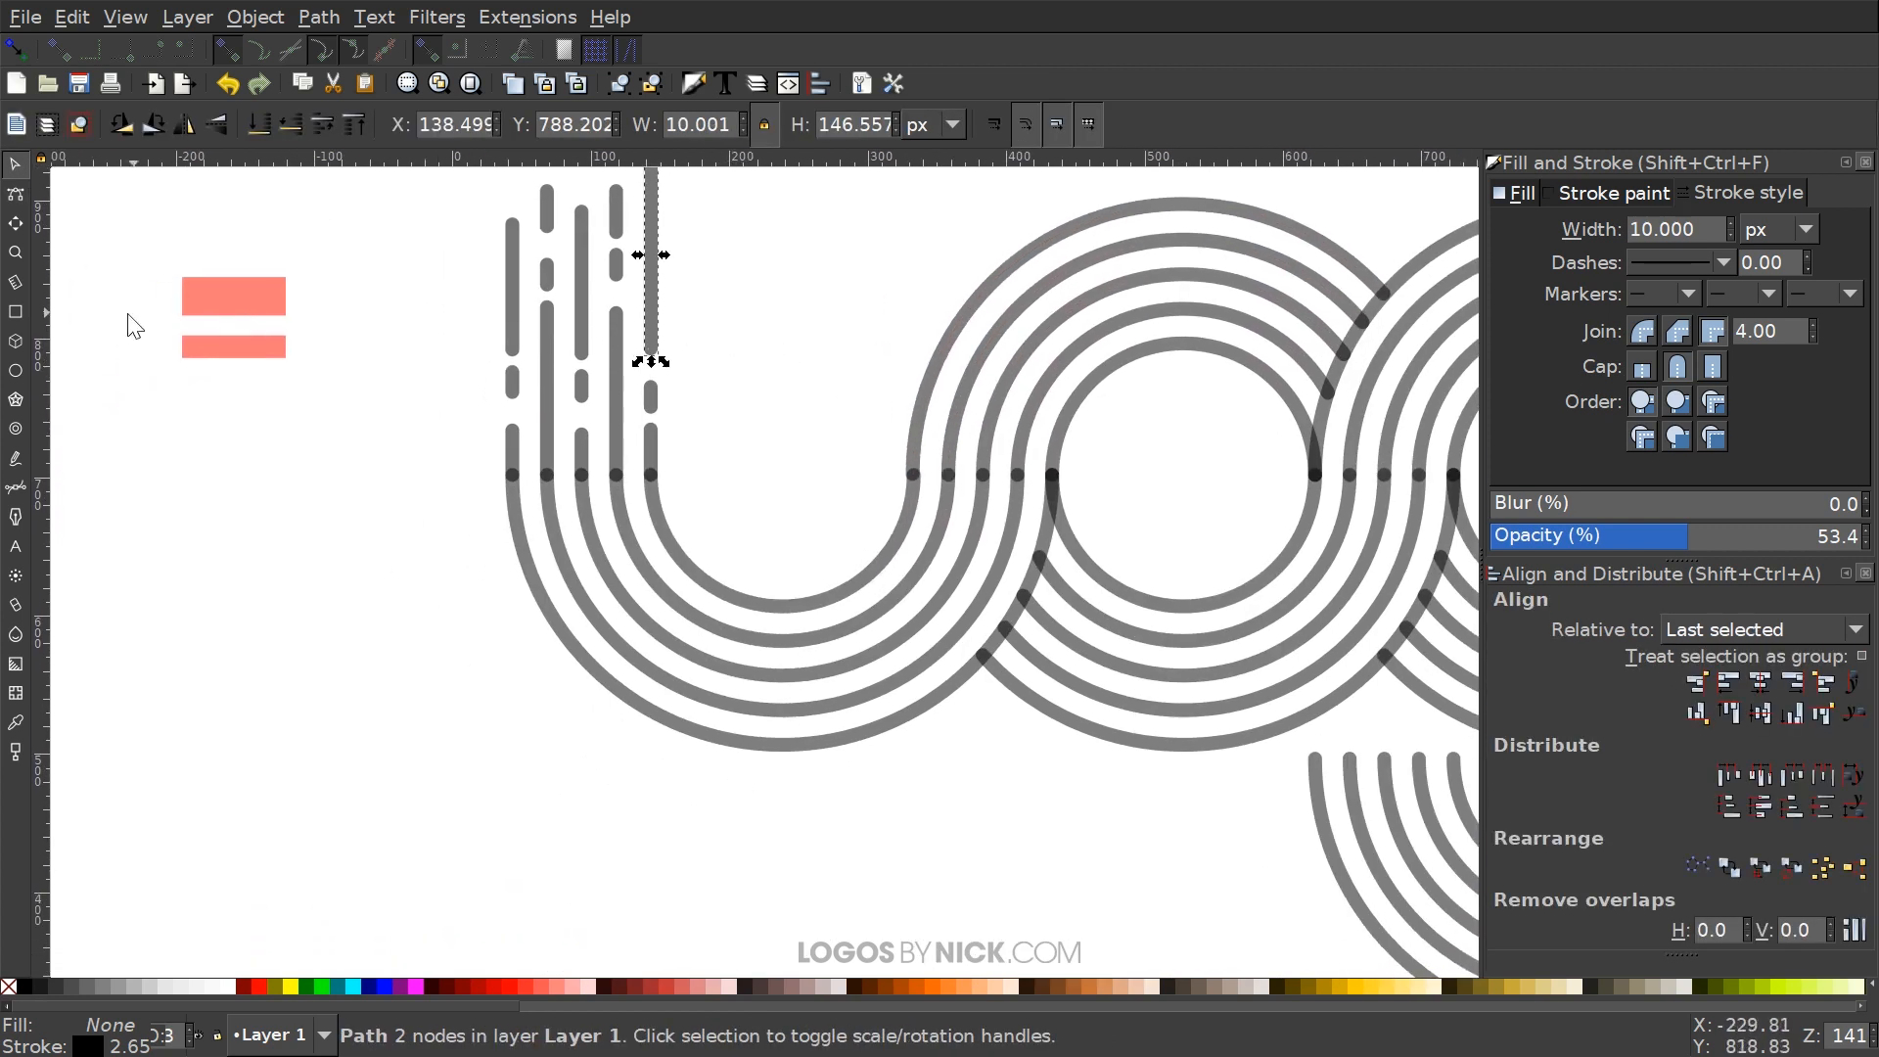
drag(255, 284, 461, 605)
drag(861, 651, 721, 550)
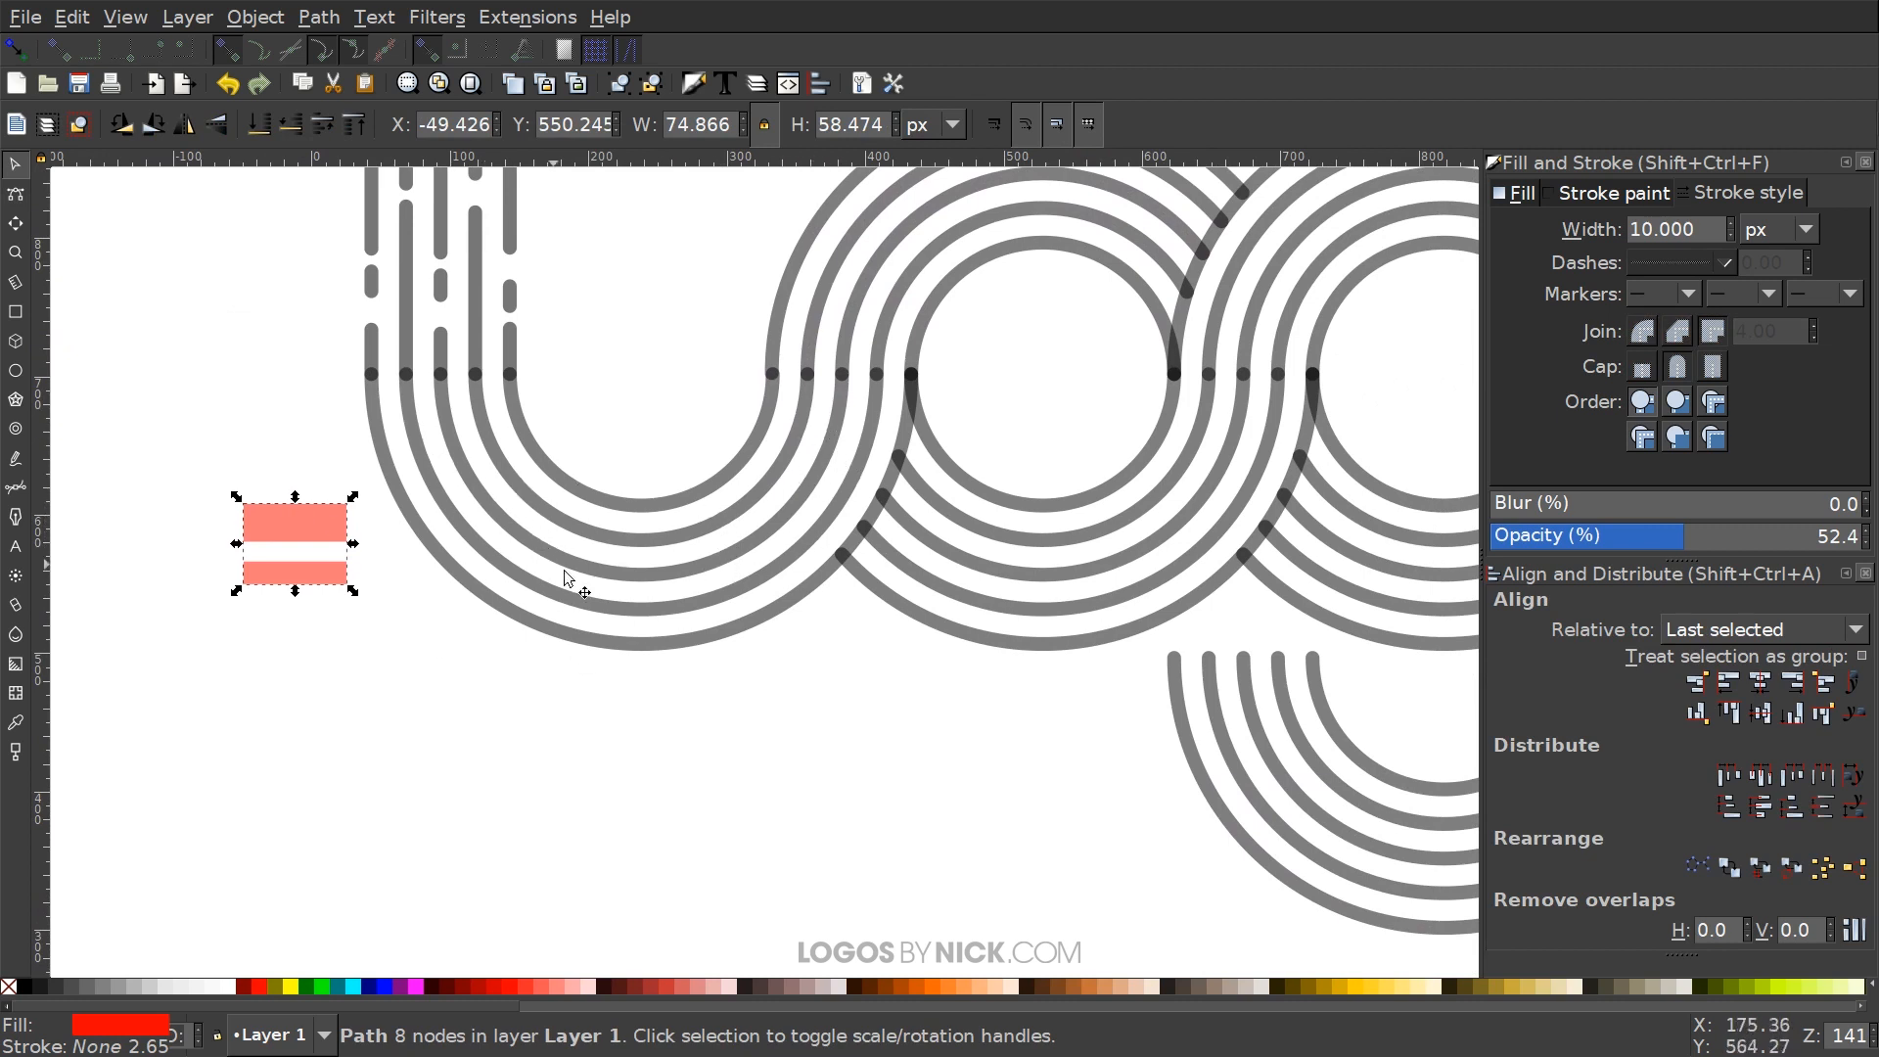
Place a diagonally rotated duplicate of the red shape across the lower left of the l's innermost bottom curve and cut the curve with Cut Path
drag(274, 526, 546, 456)
key(ctrl+d)
drag(638, 521, 625, 391)
shift+click(641, 497)
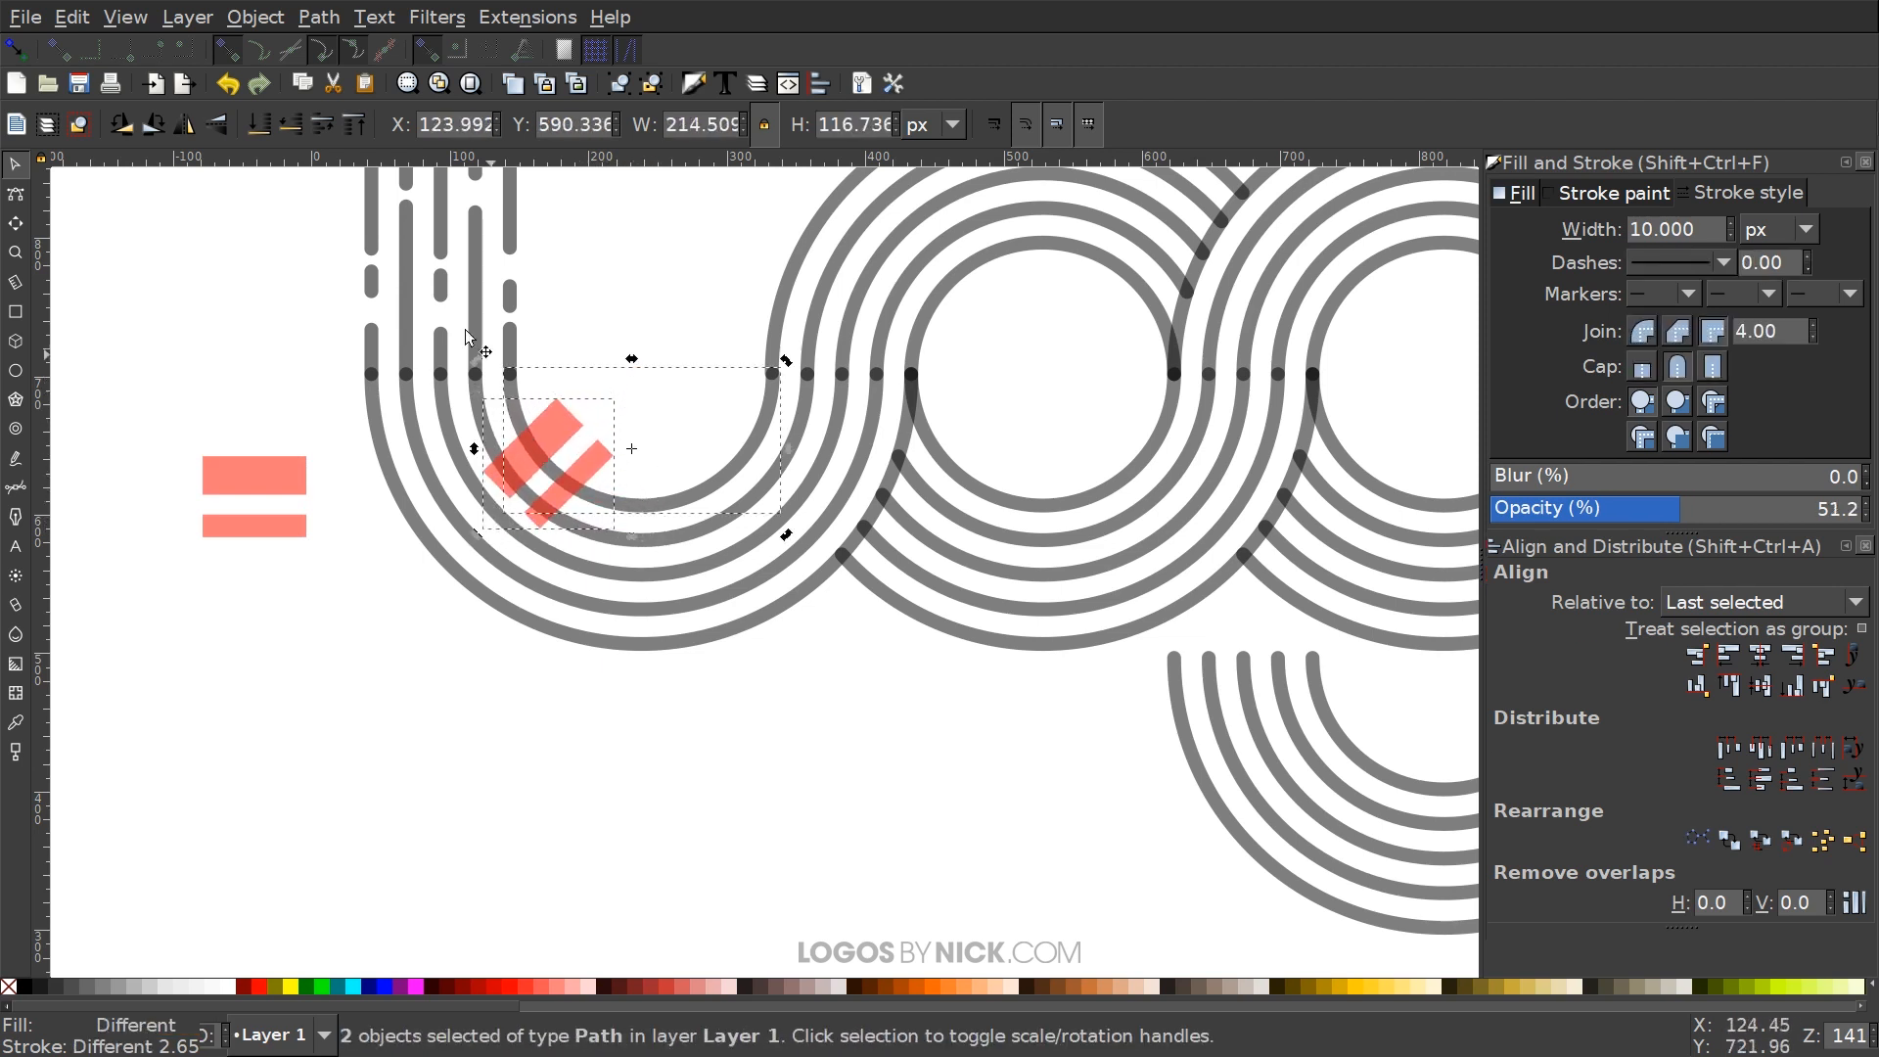
click(319, 20)
click(356, 297)
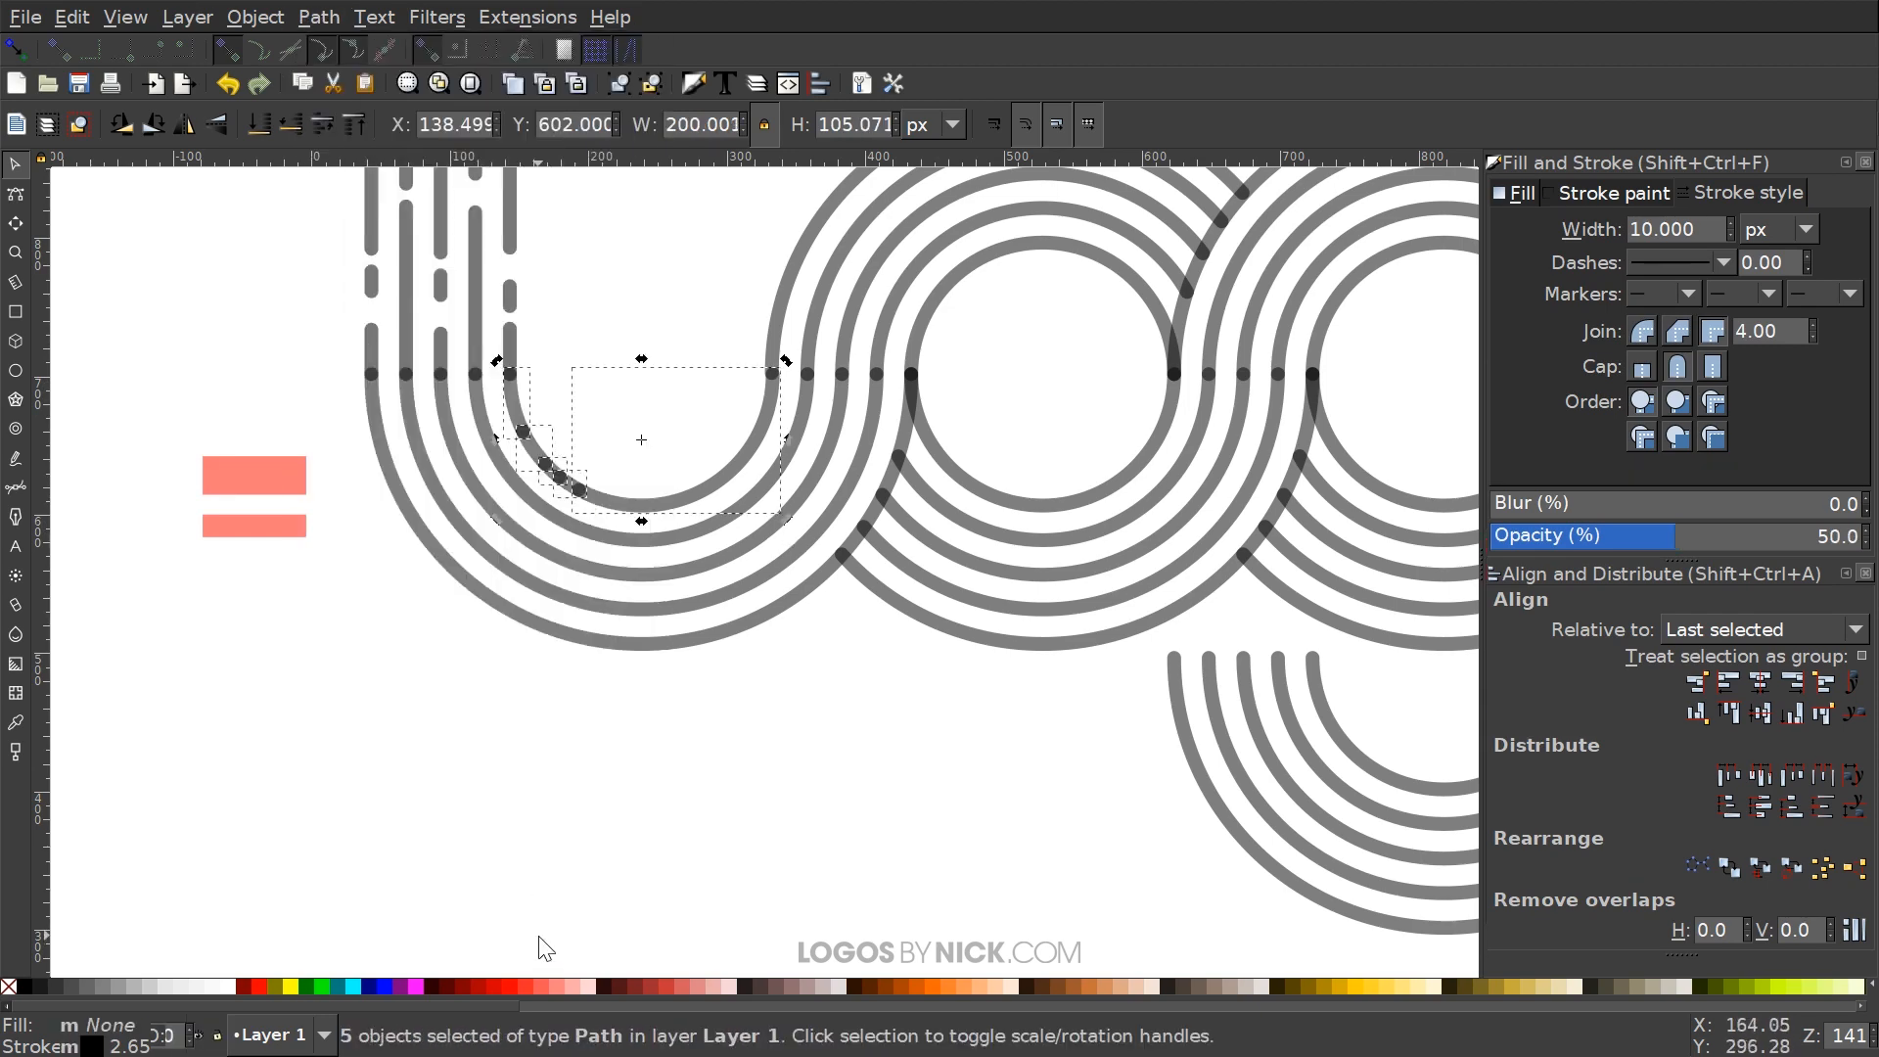
Delete the two segments covered by the red shape from the lower left of the l's innermost bottom curve
click(515, 466)
drag(532, 447, 462, 500)
scroll(538, 479, up, 2)
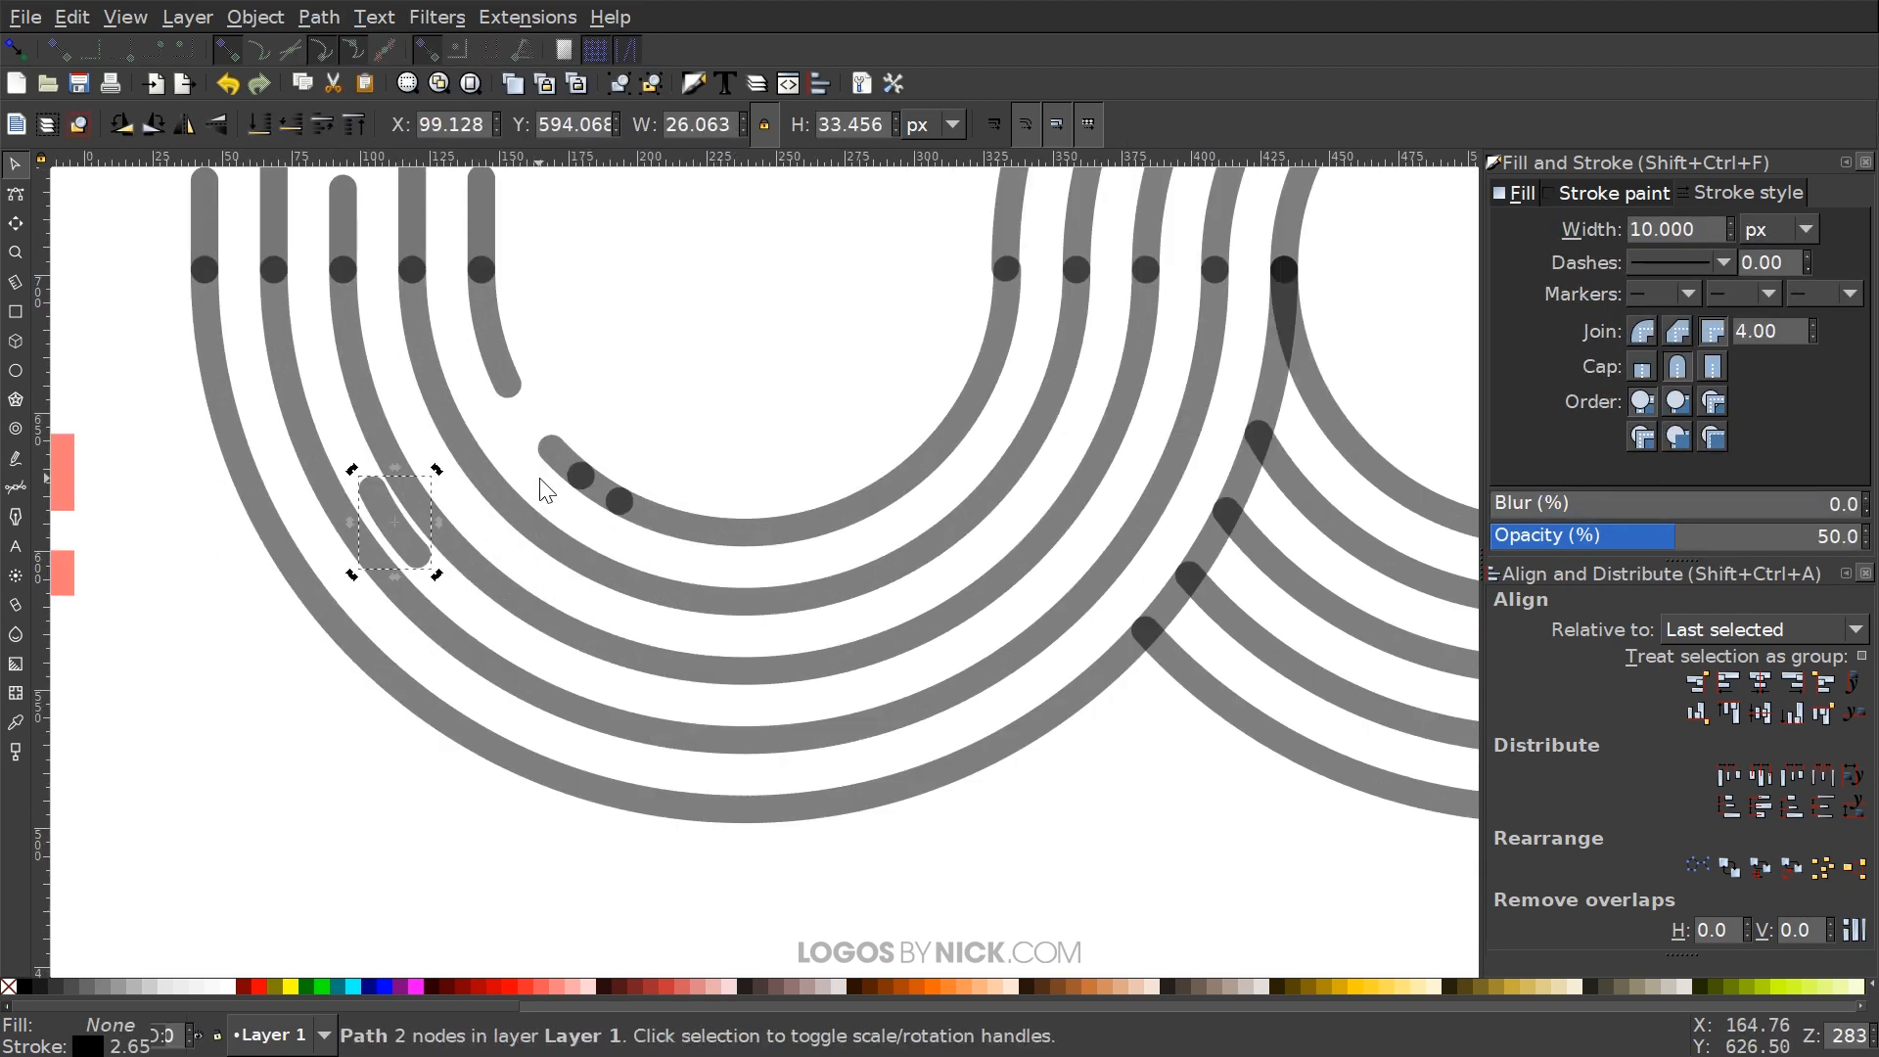
key(Delete)
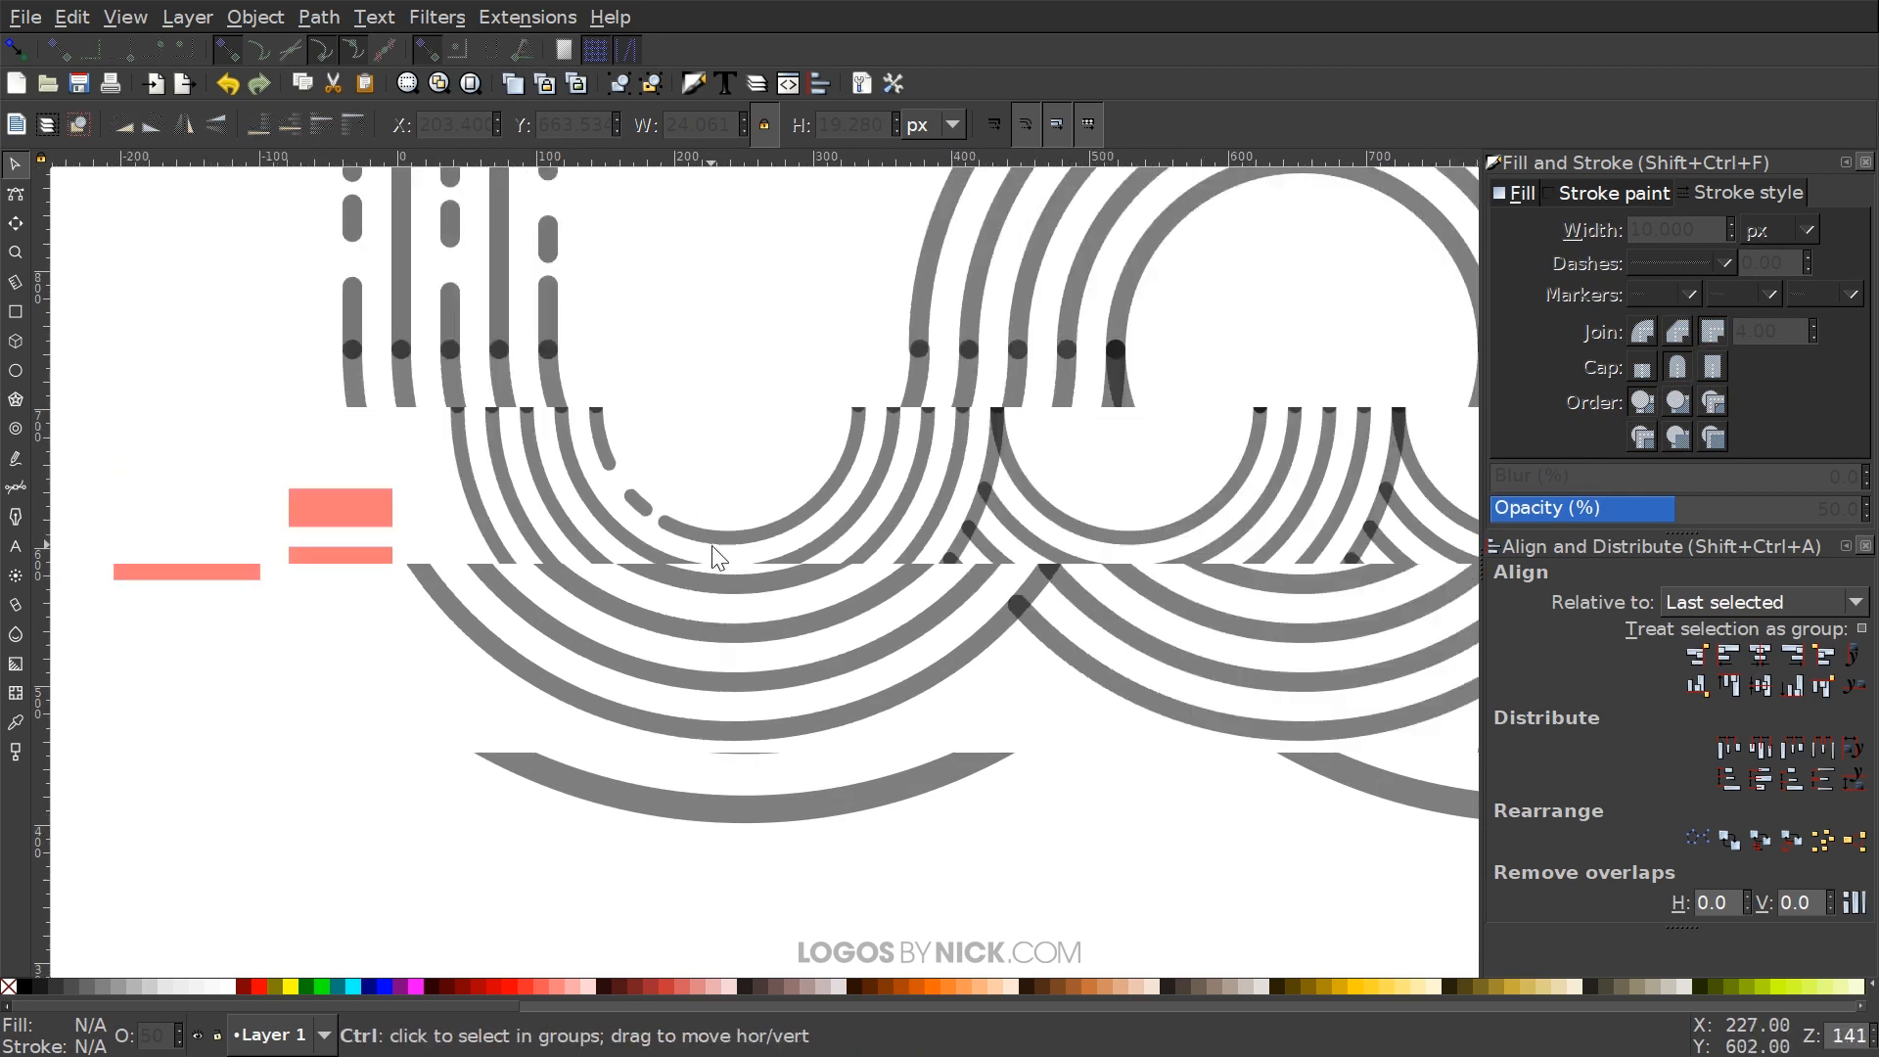
Rotate another duplicate of the red shape across the lower right of the l's innermost bottom curve and divide the curve with Cut Path
scroll(690, 509, down, 2)
click(344, 561)
drag(344, 561, 600, 323)
key(ctrl+d)
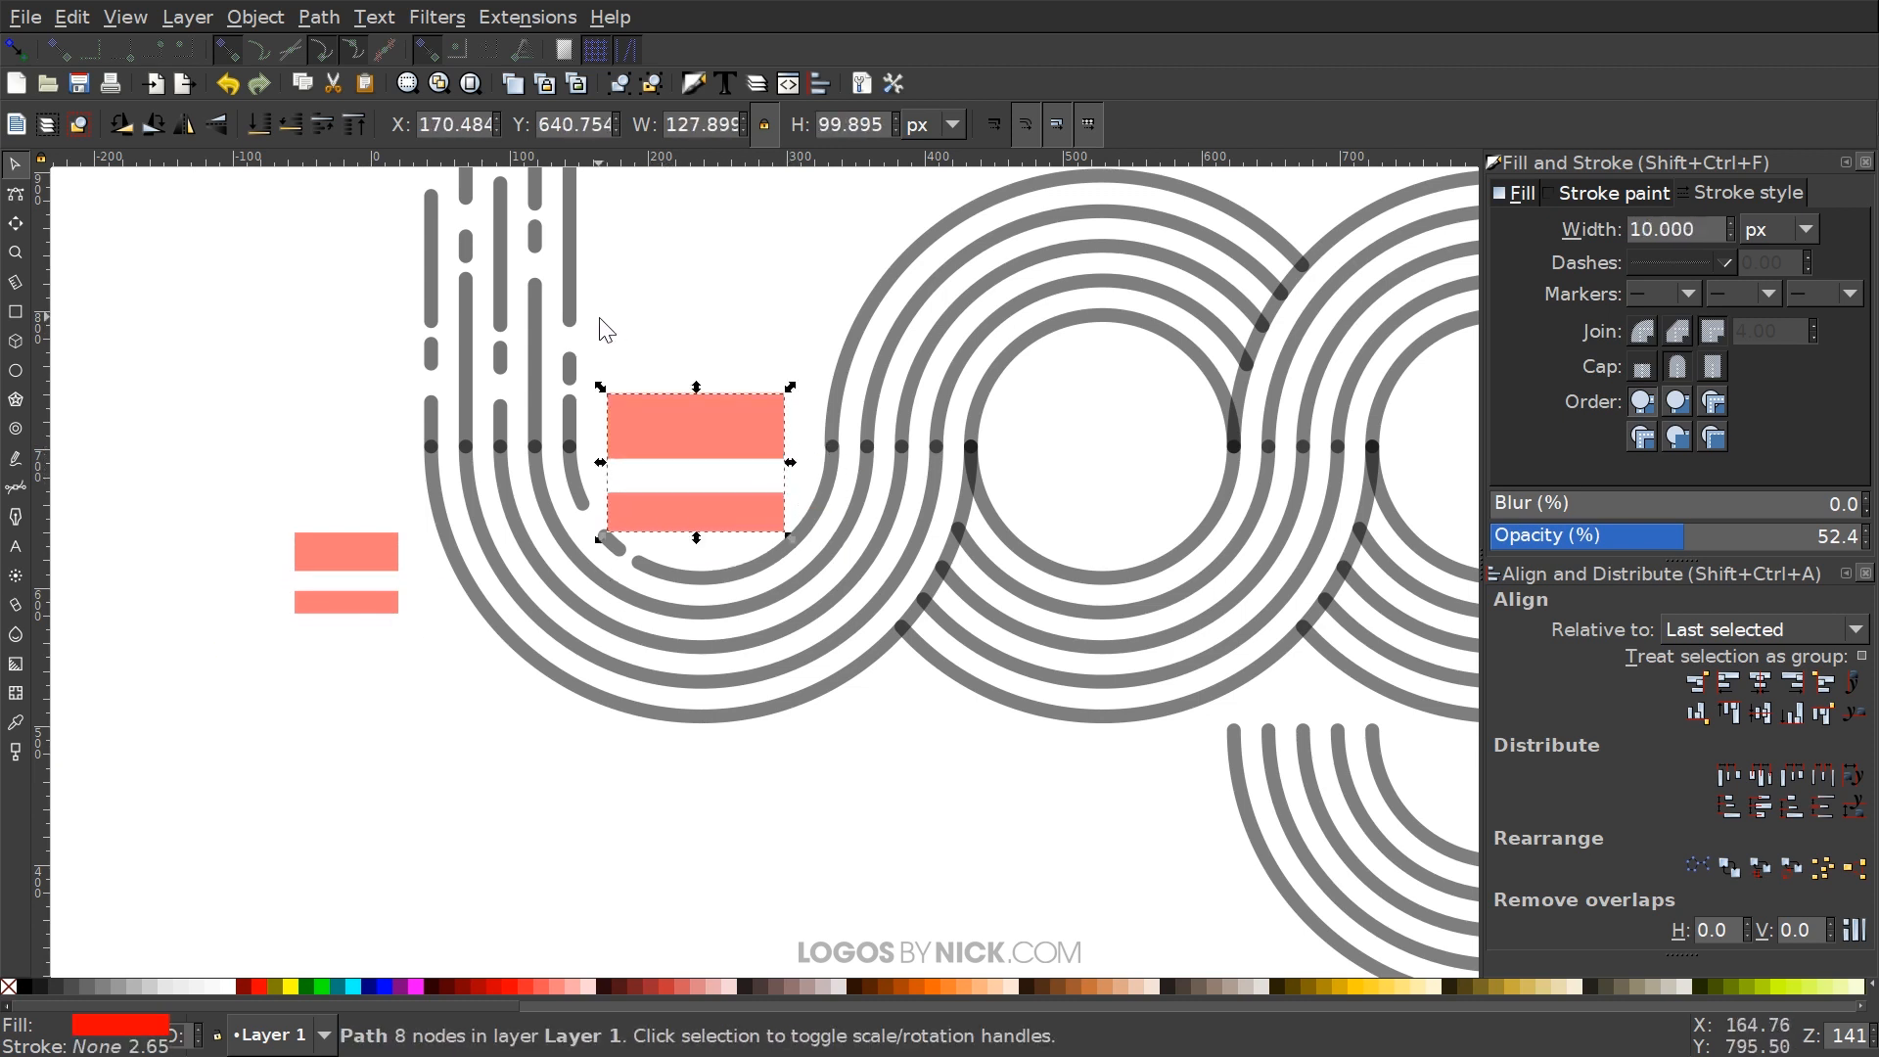
key(ctrl+z)
click(756, 482)
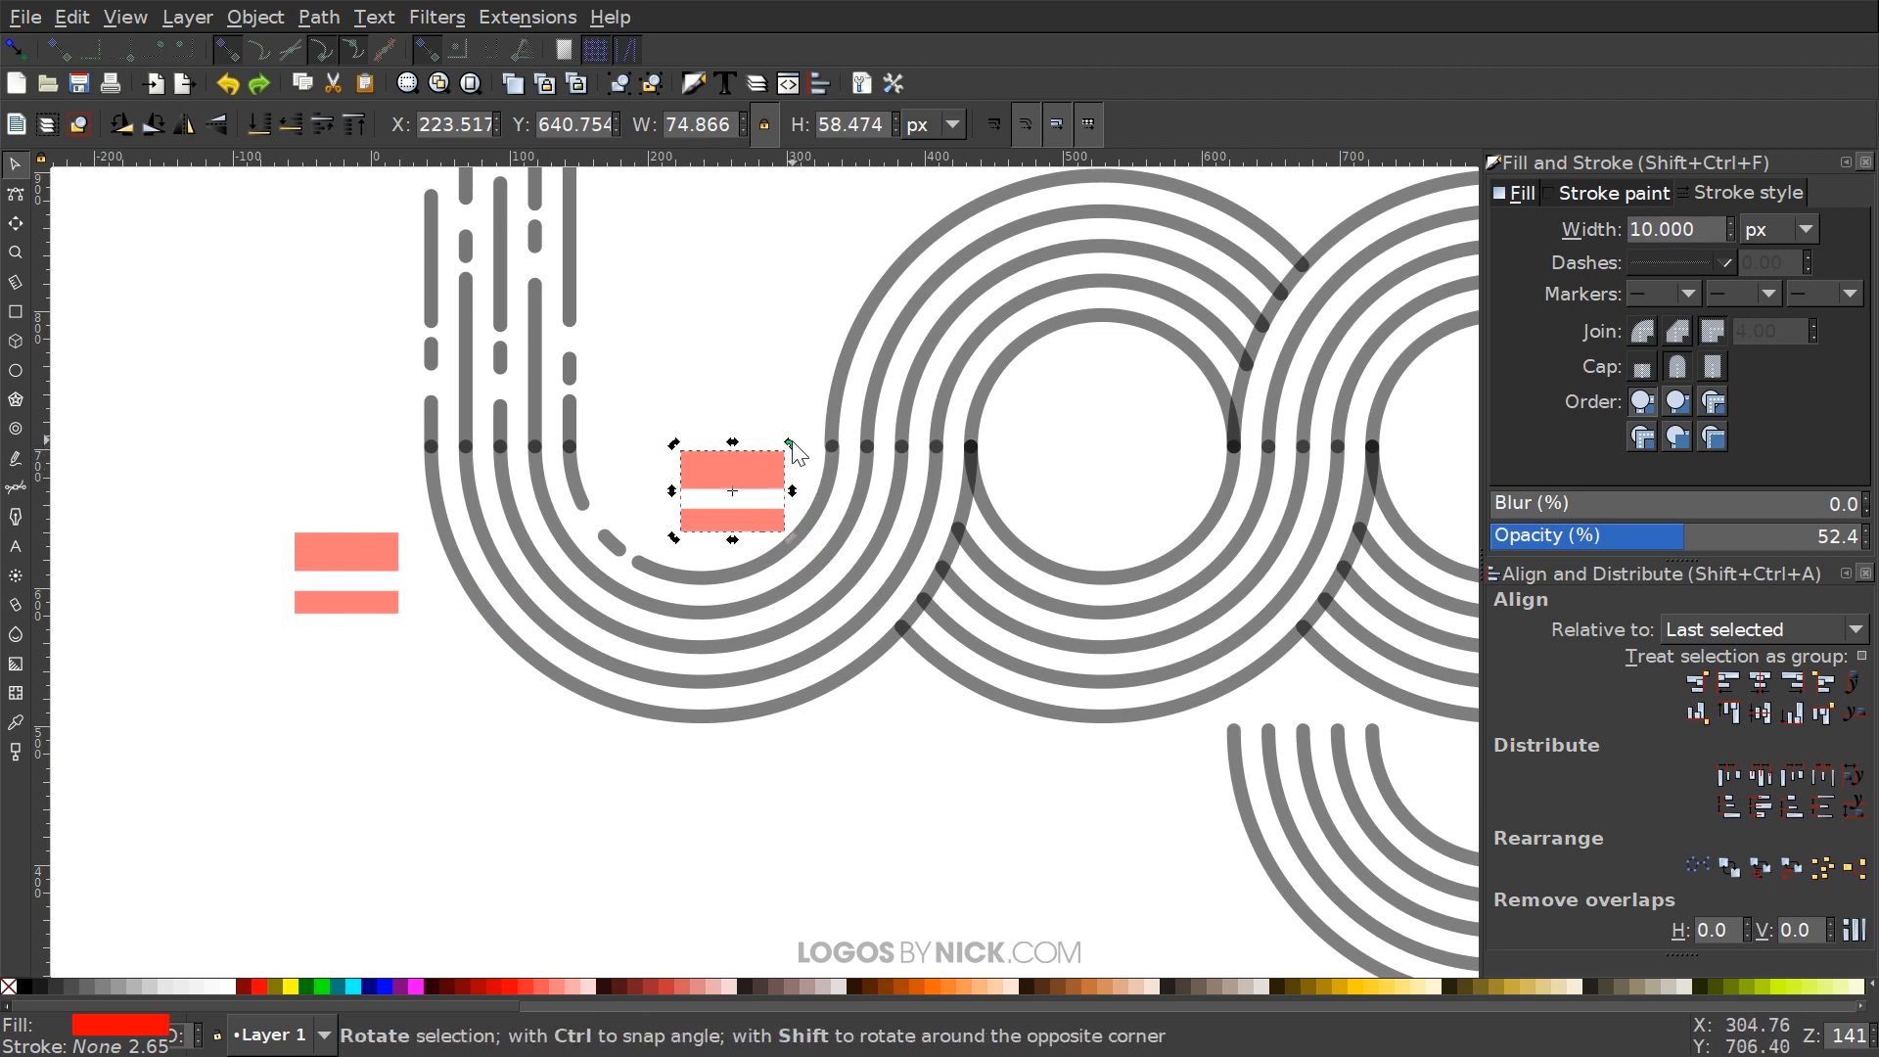
drag(791, 444, 859, 530)
shift+click(746, 571)
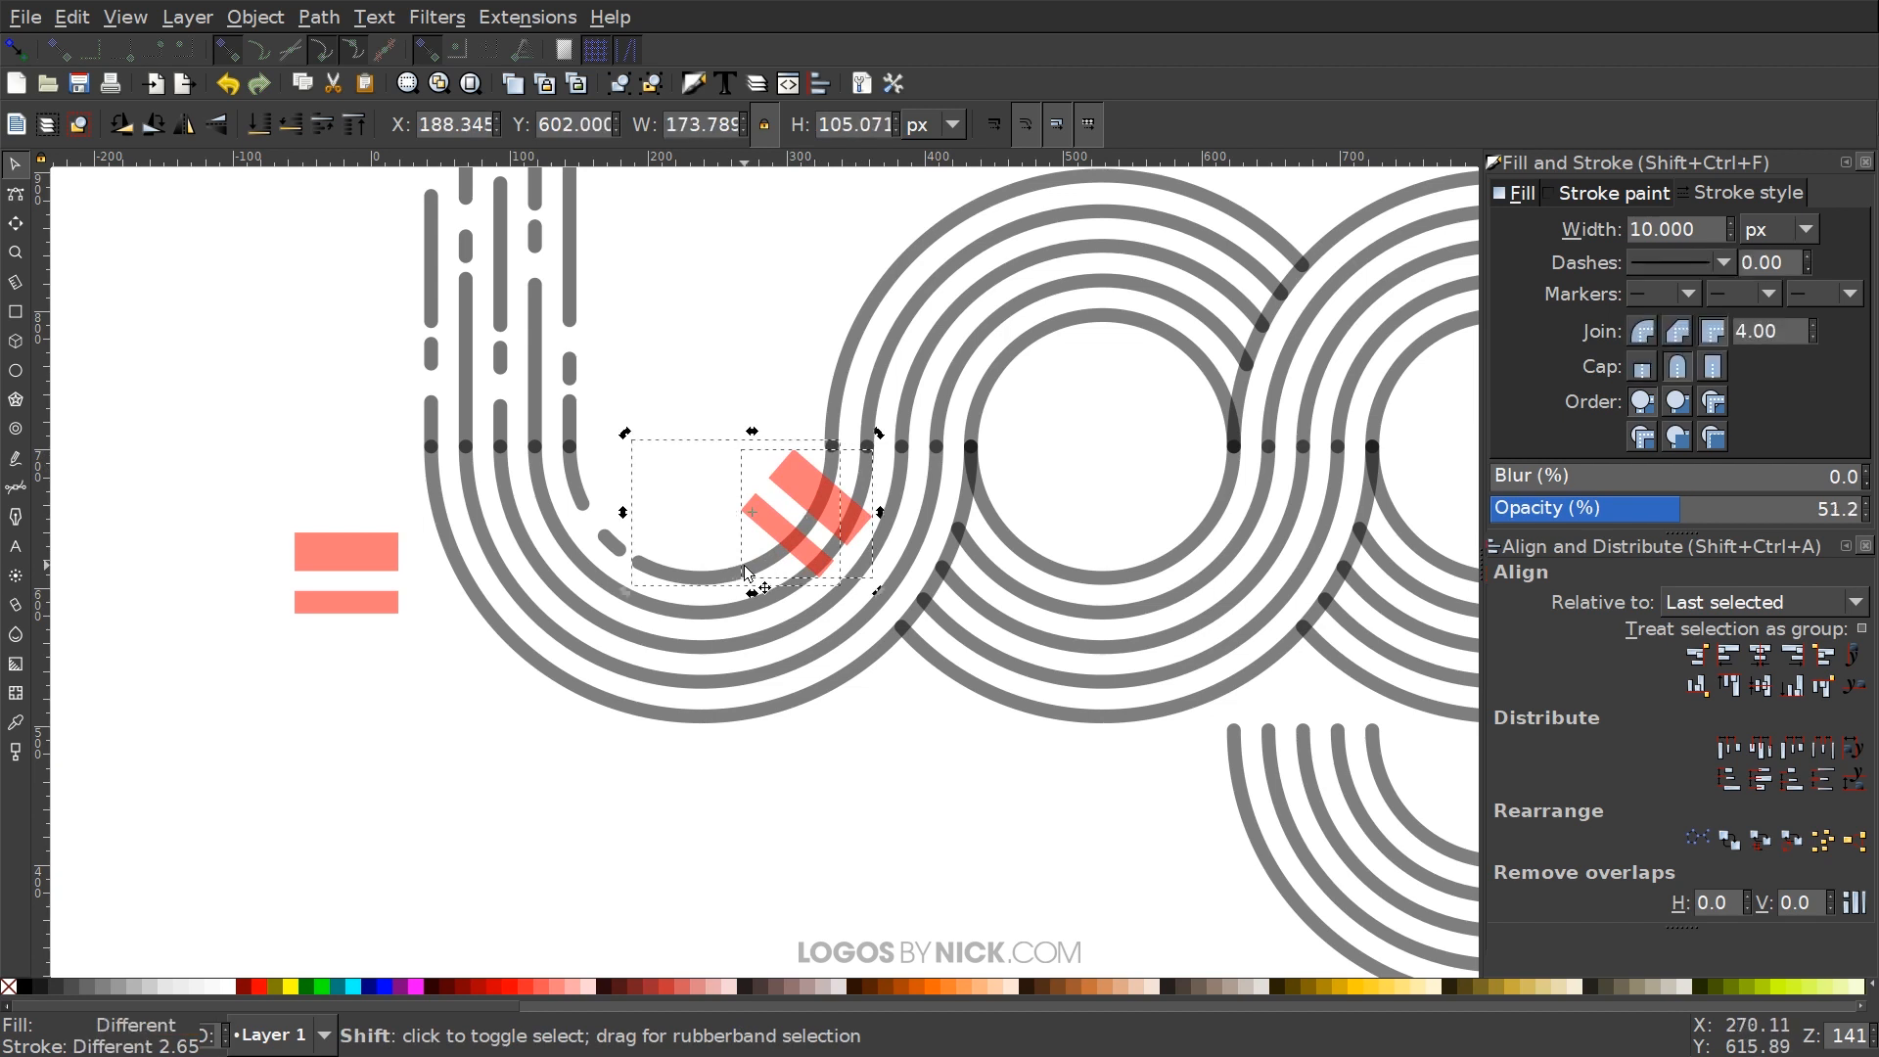
click(336, 15)
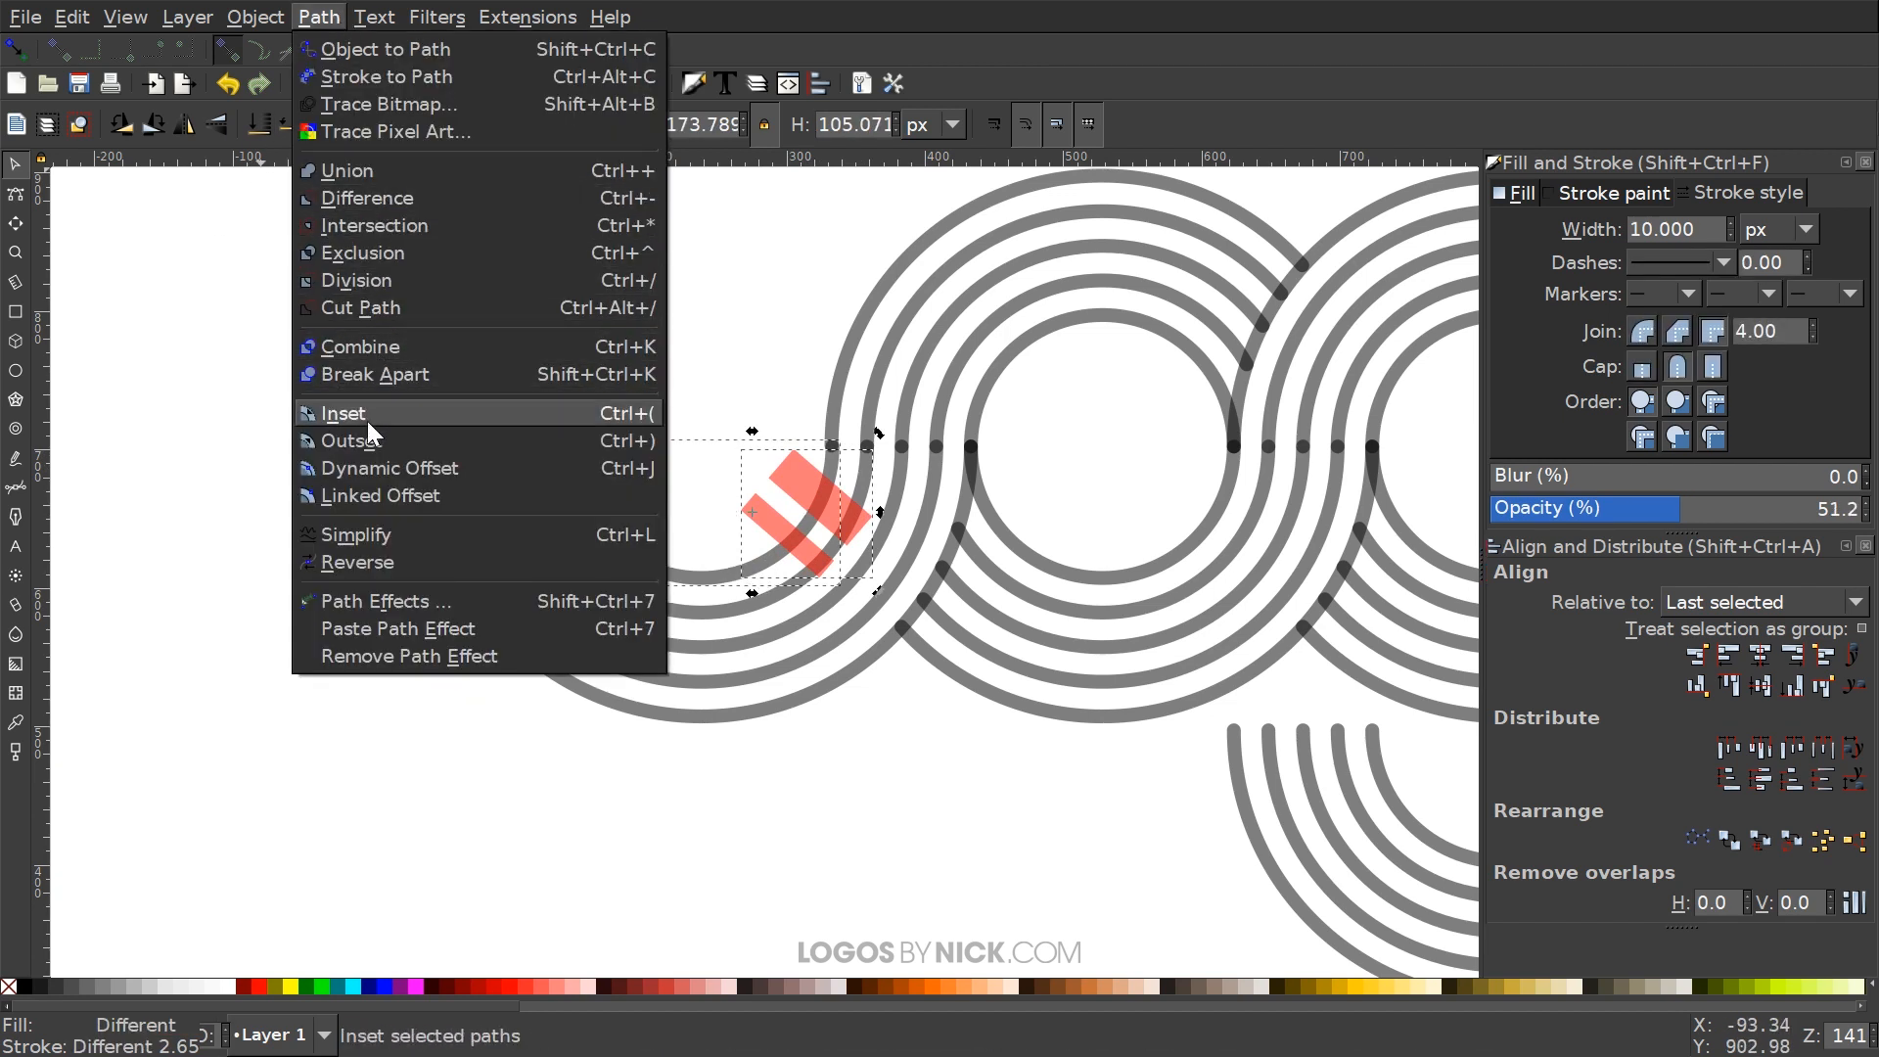
click(361, 308)
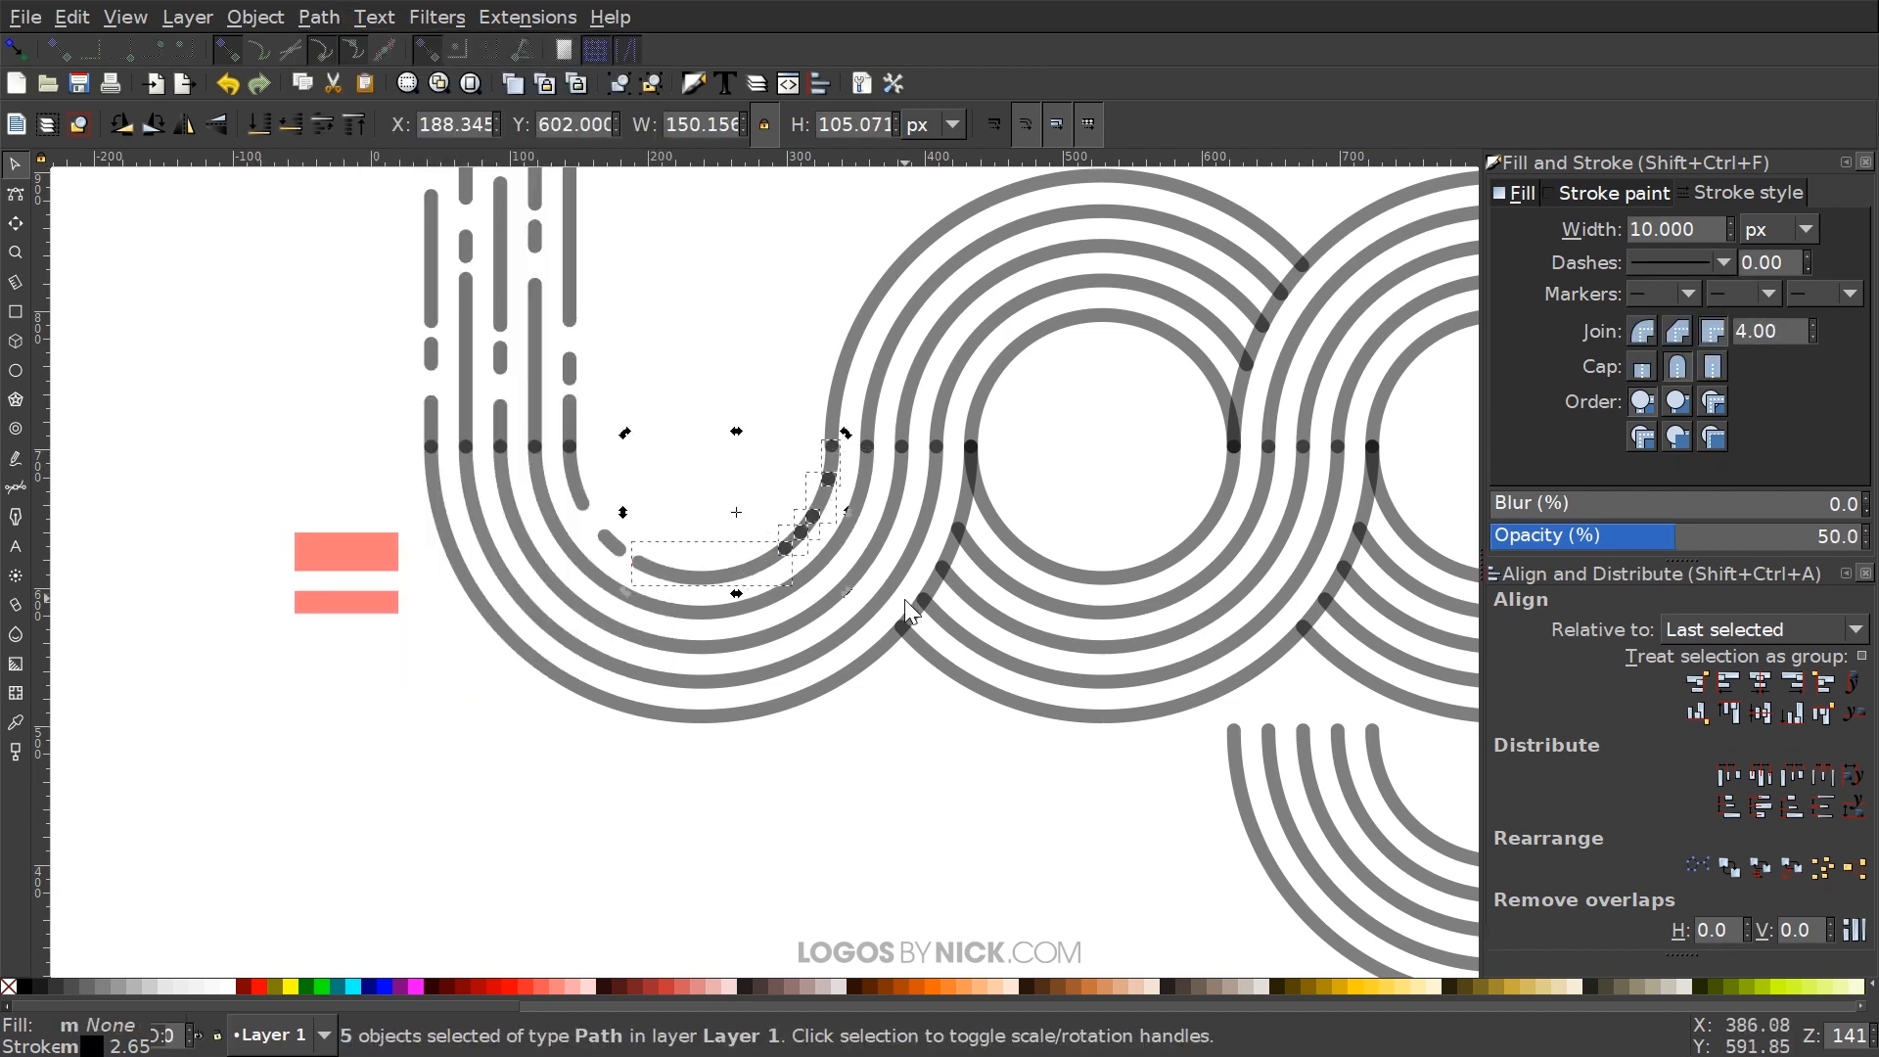
Delete the two covered segments from the lower right of the l's innermost bottom curve
scroll(904, 599, up, 1)
key(Escape)
drag(806, 473, 716, 407)
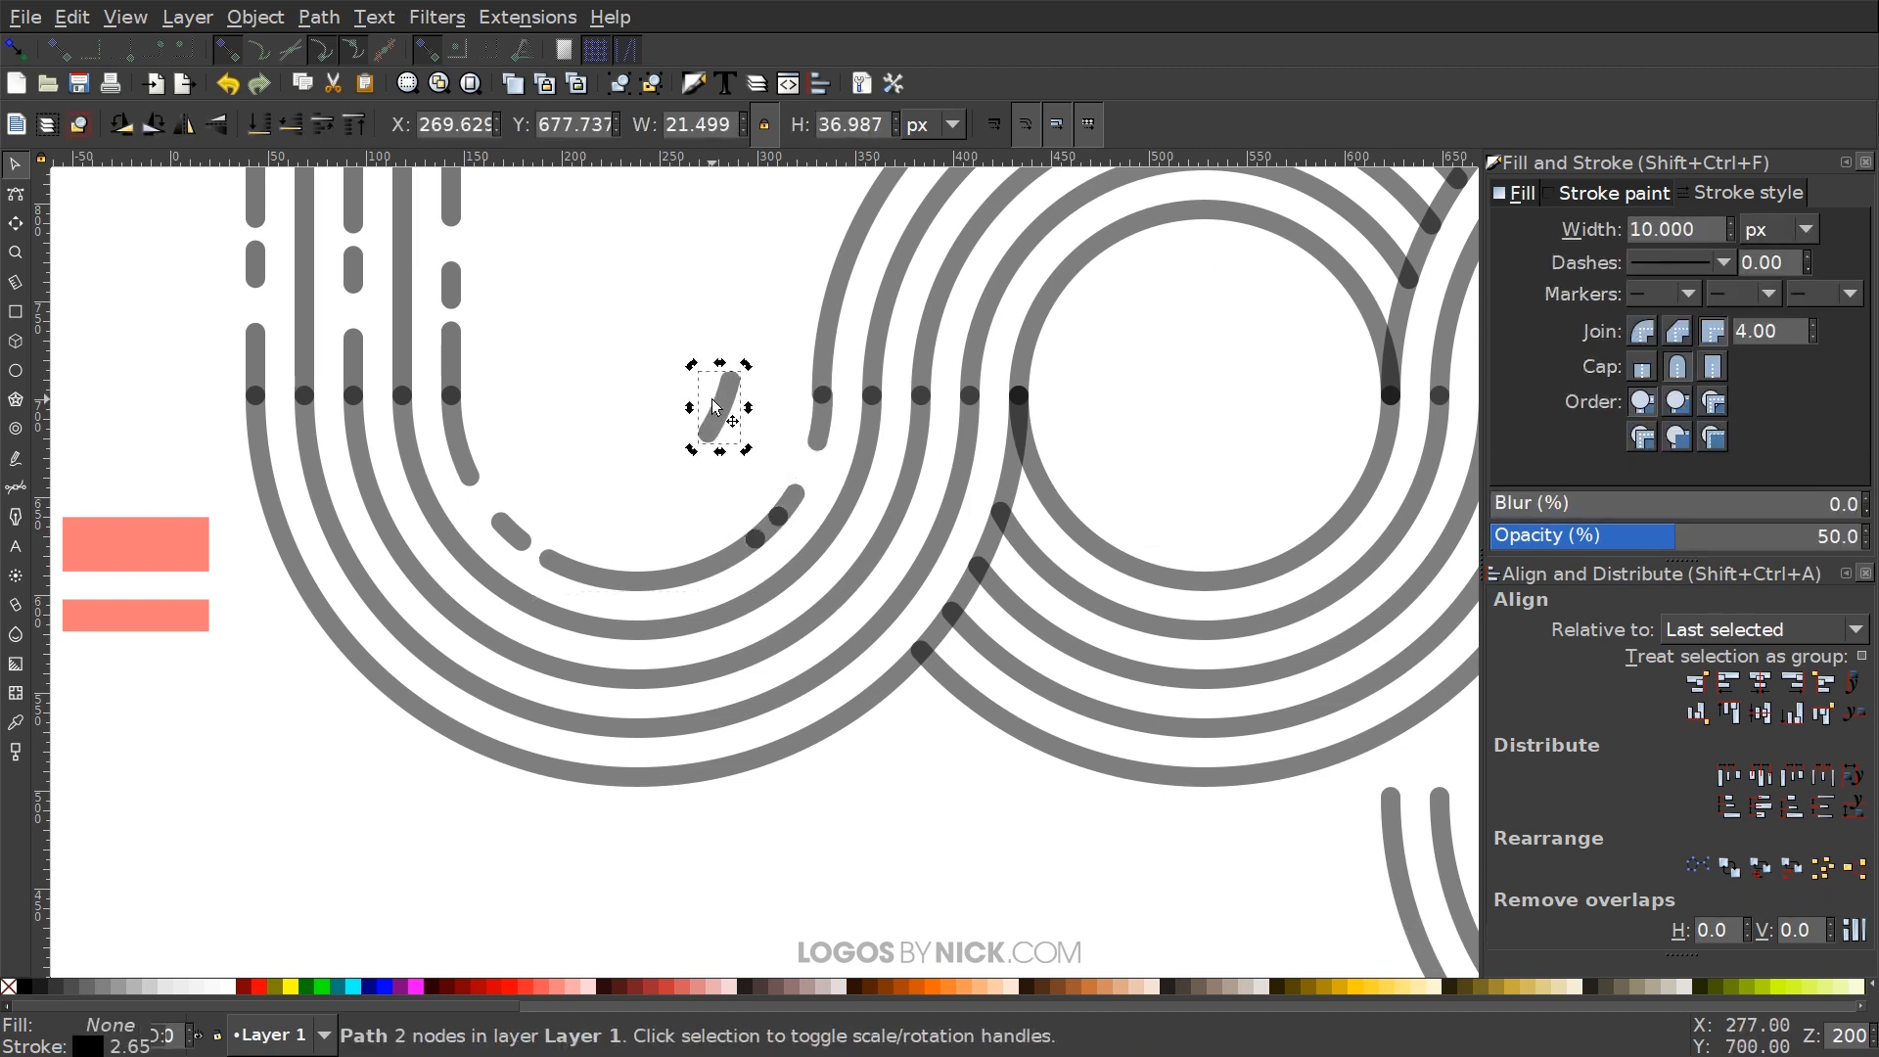
key(Delete)
click(775, 530)
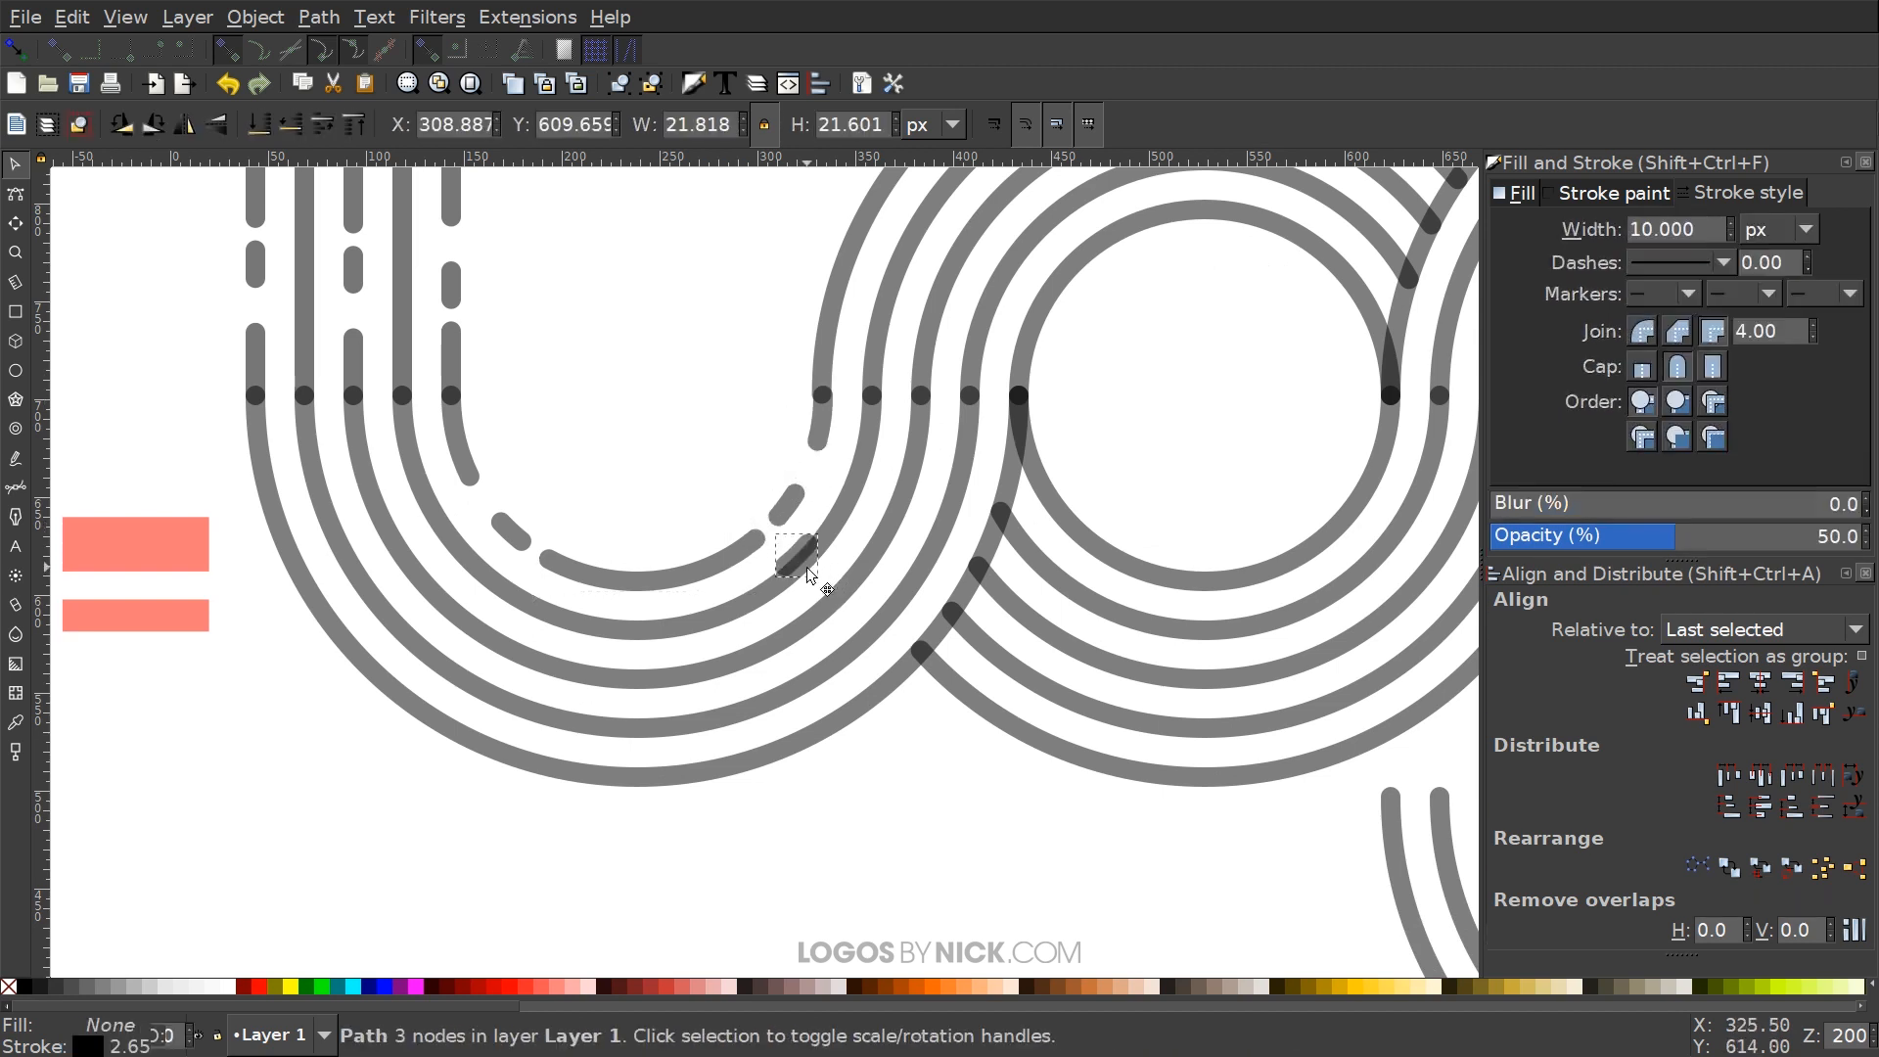
key(Delete)
click(823, 421)
drag(823, 423, 821, 420)
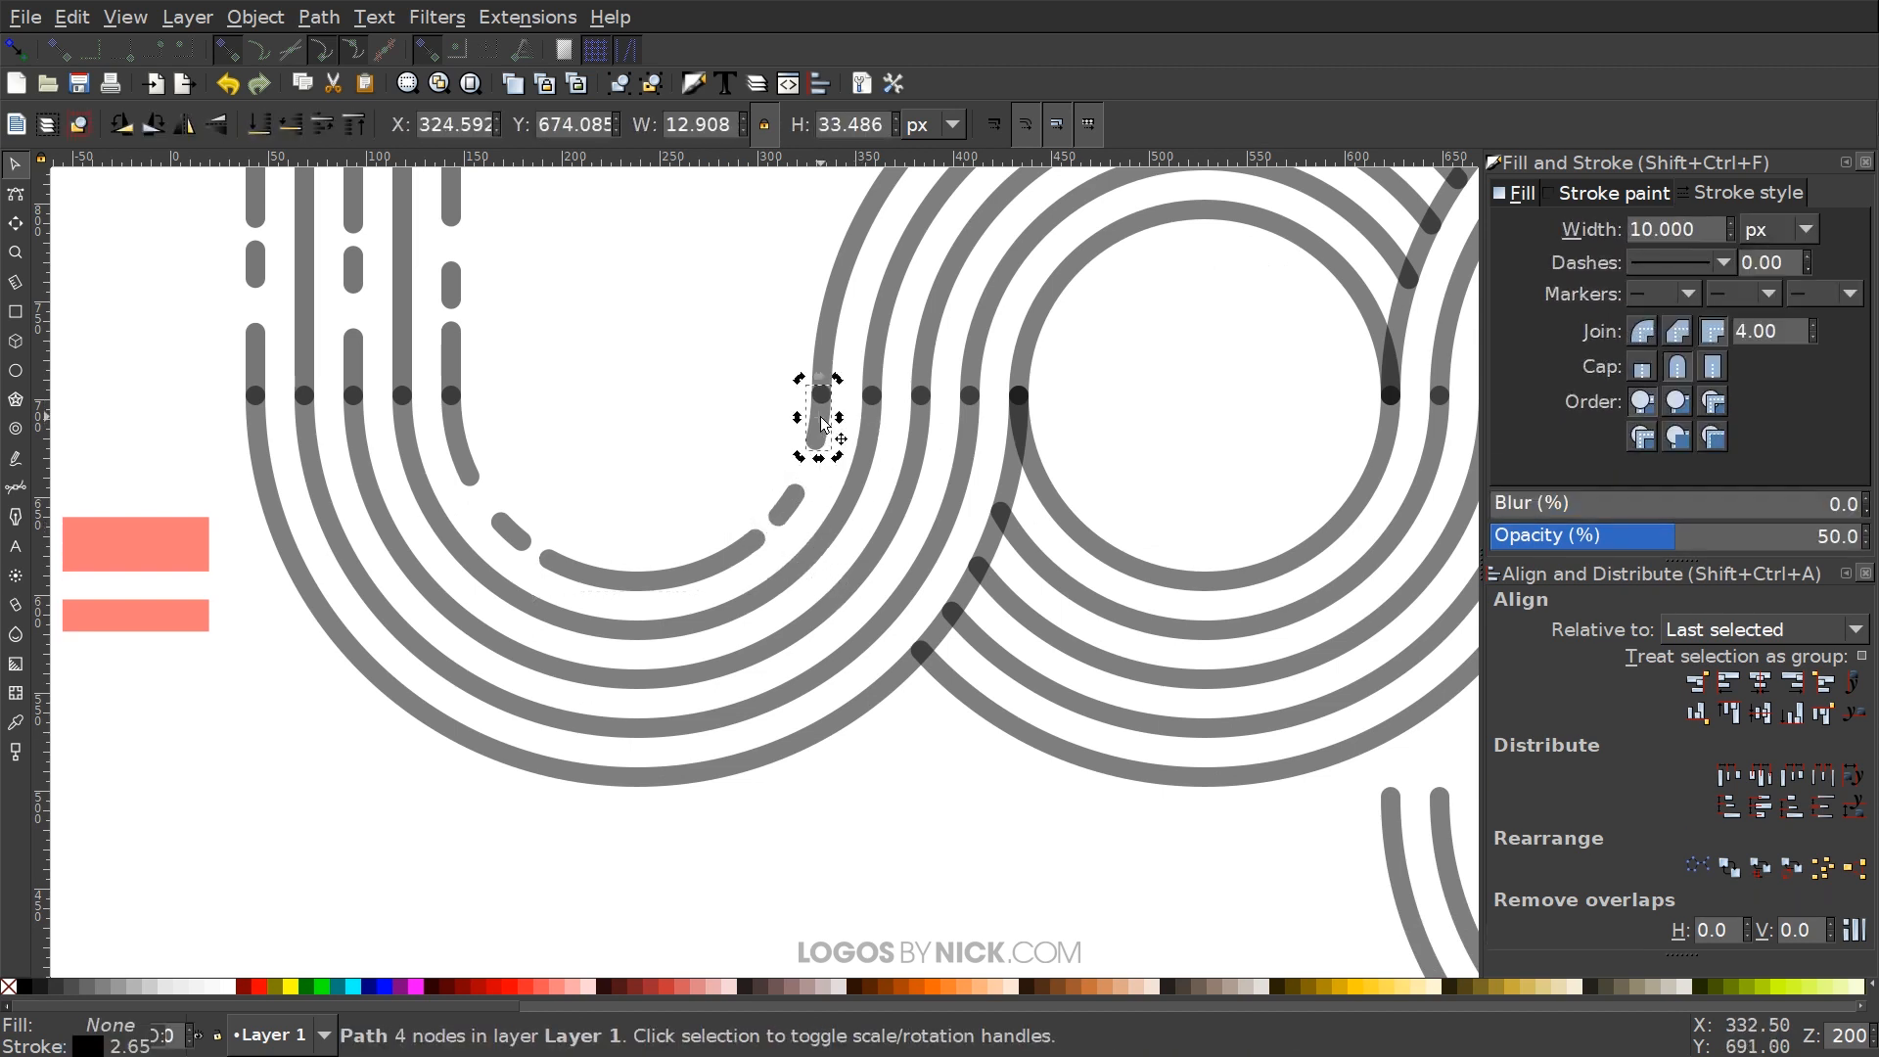
key(ctrl+z)
scroll(743, 436, down, 1)
drag(807, 533, 857, 502)
click(948, 701)
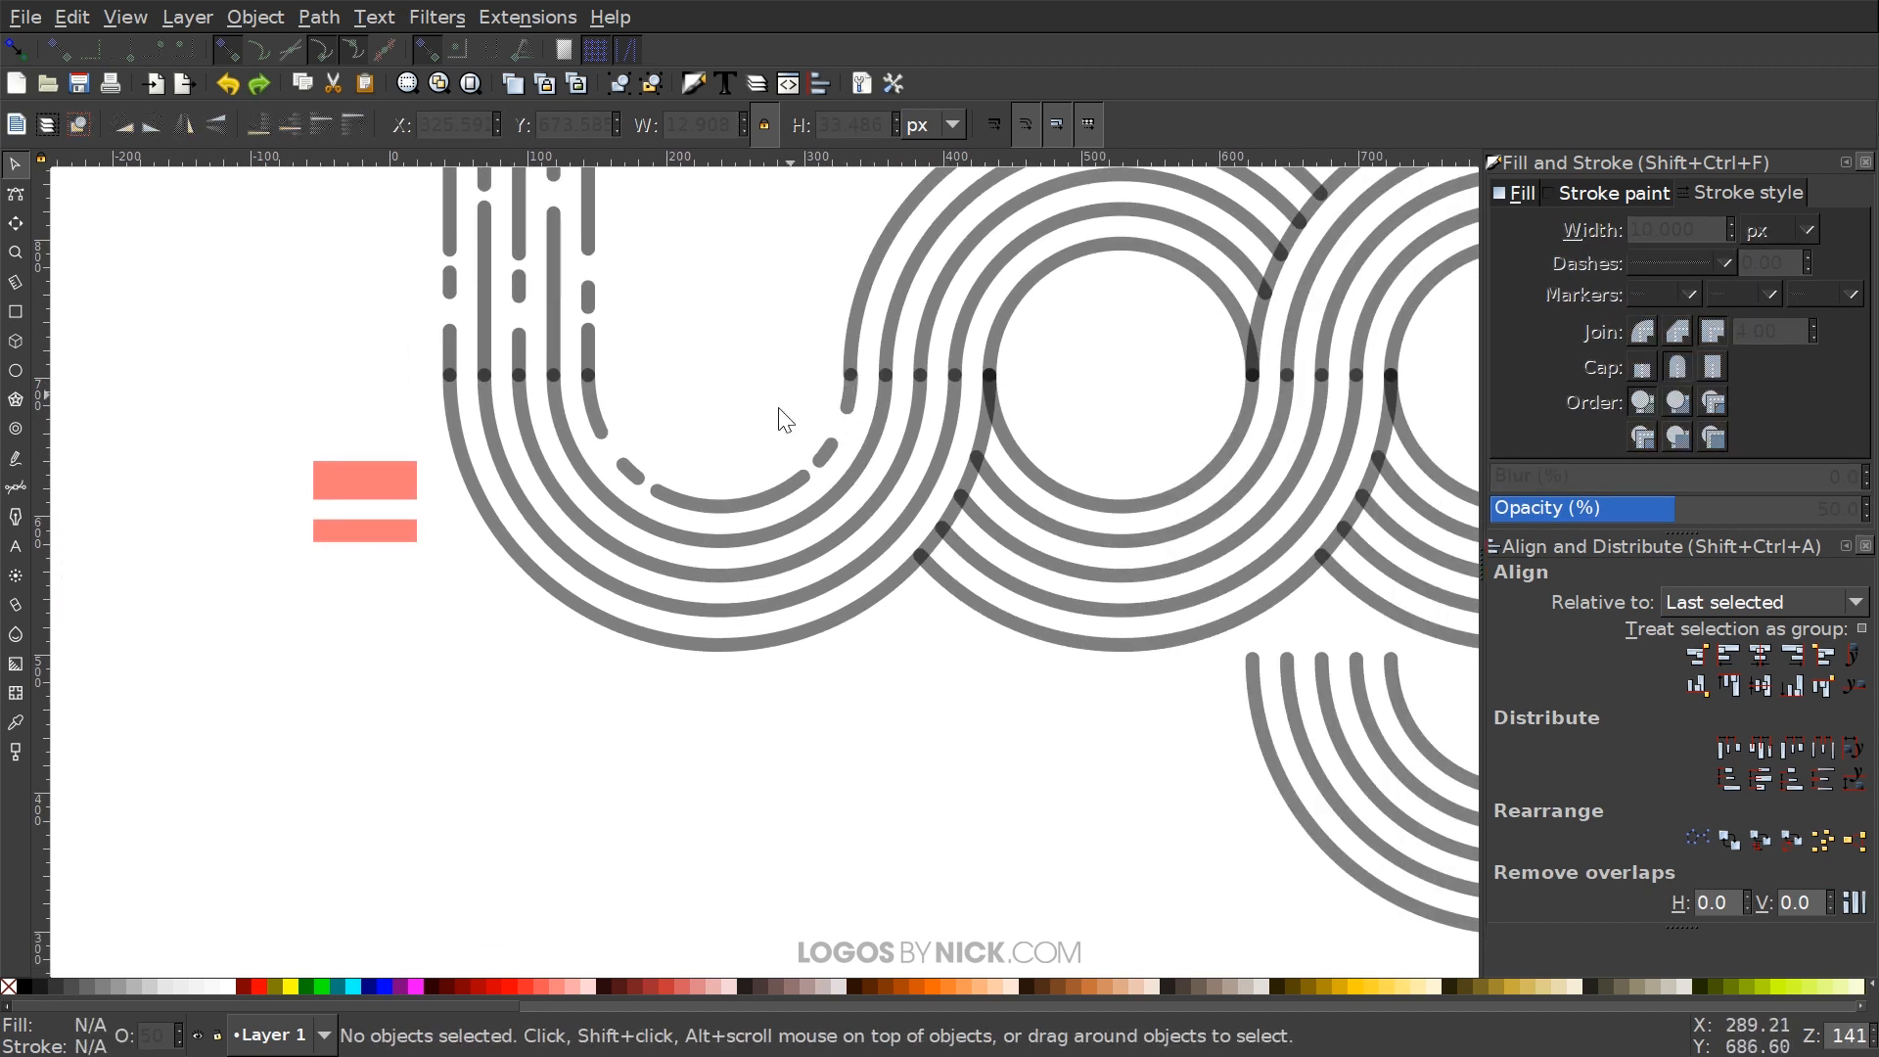
scroll(777, 464, up, 1)
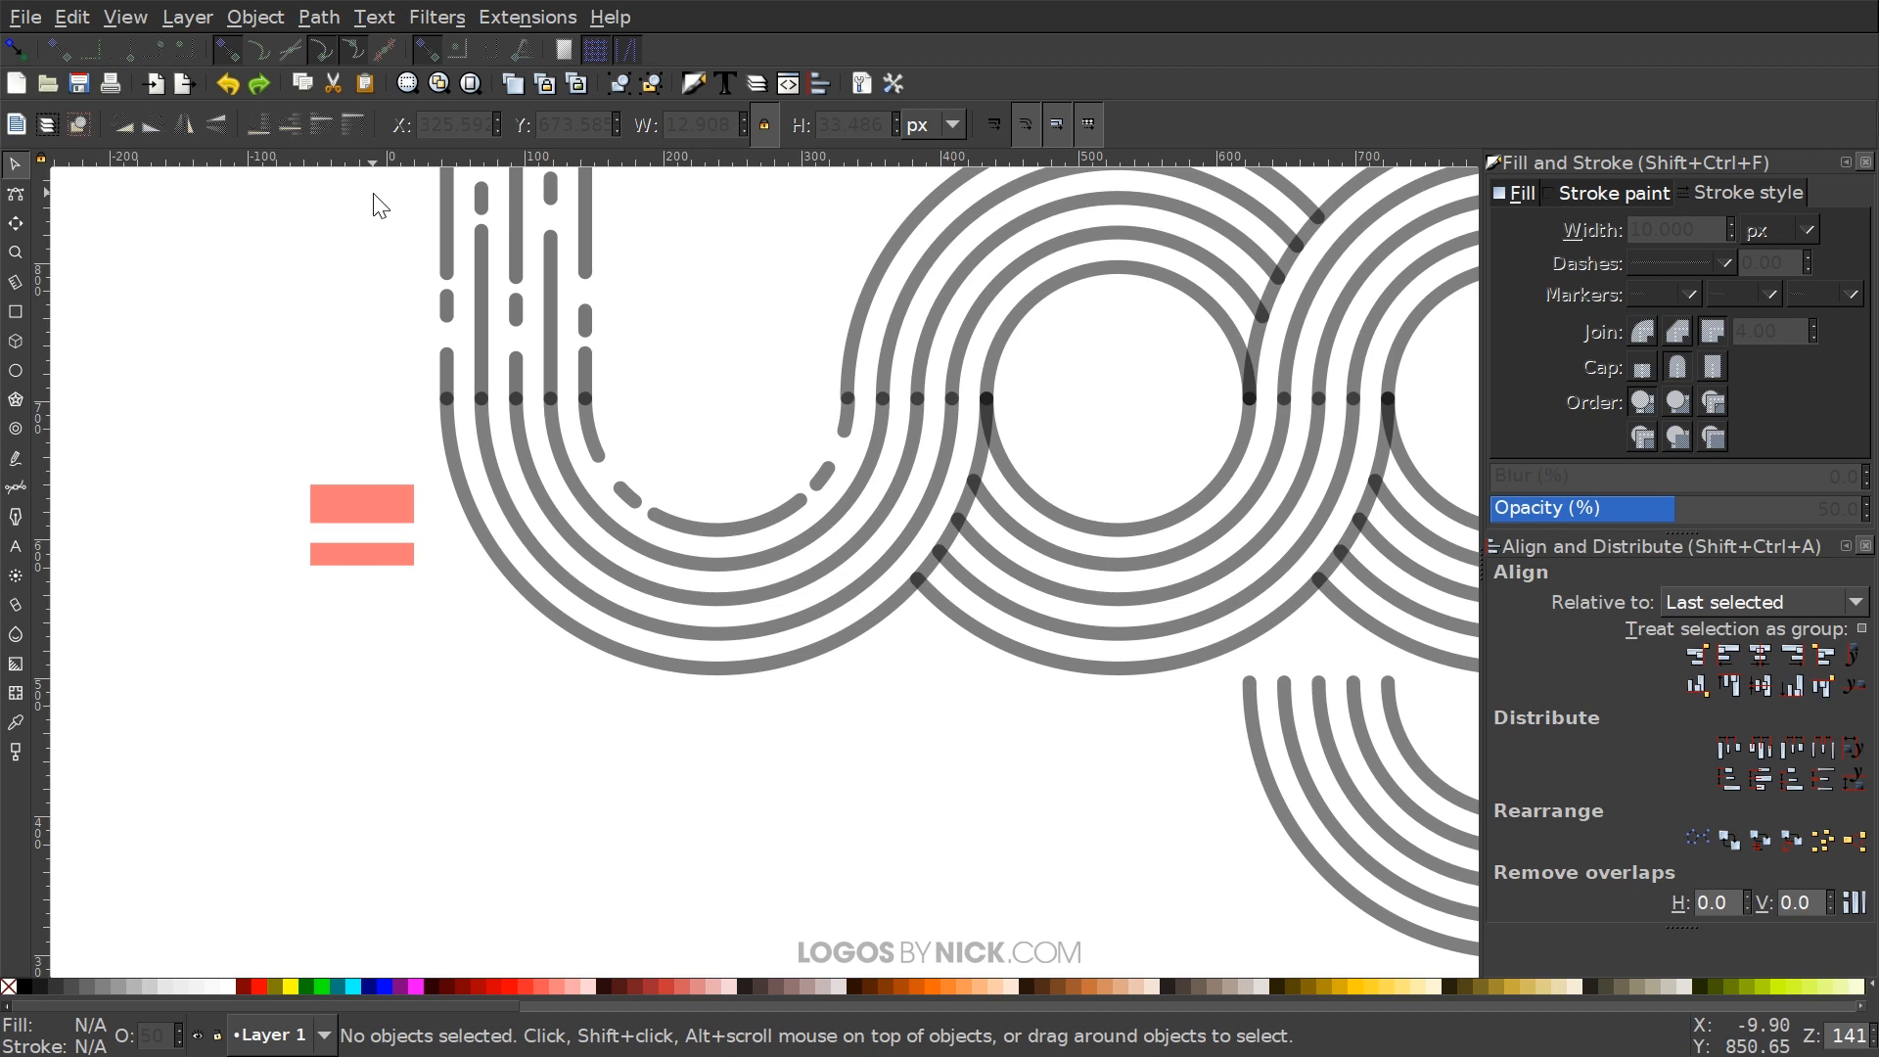
key(ctrl)
key(ctrl)
scroll(432, 532, up, 1)
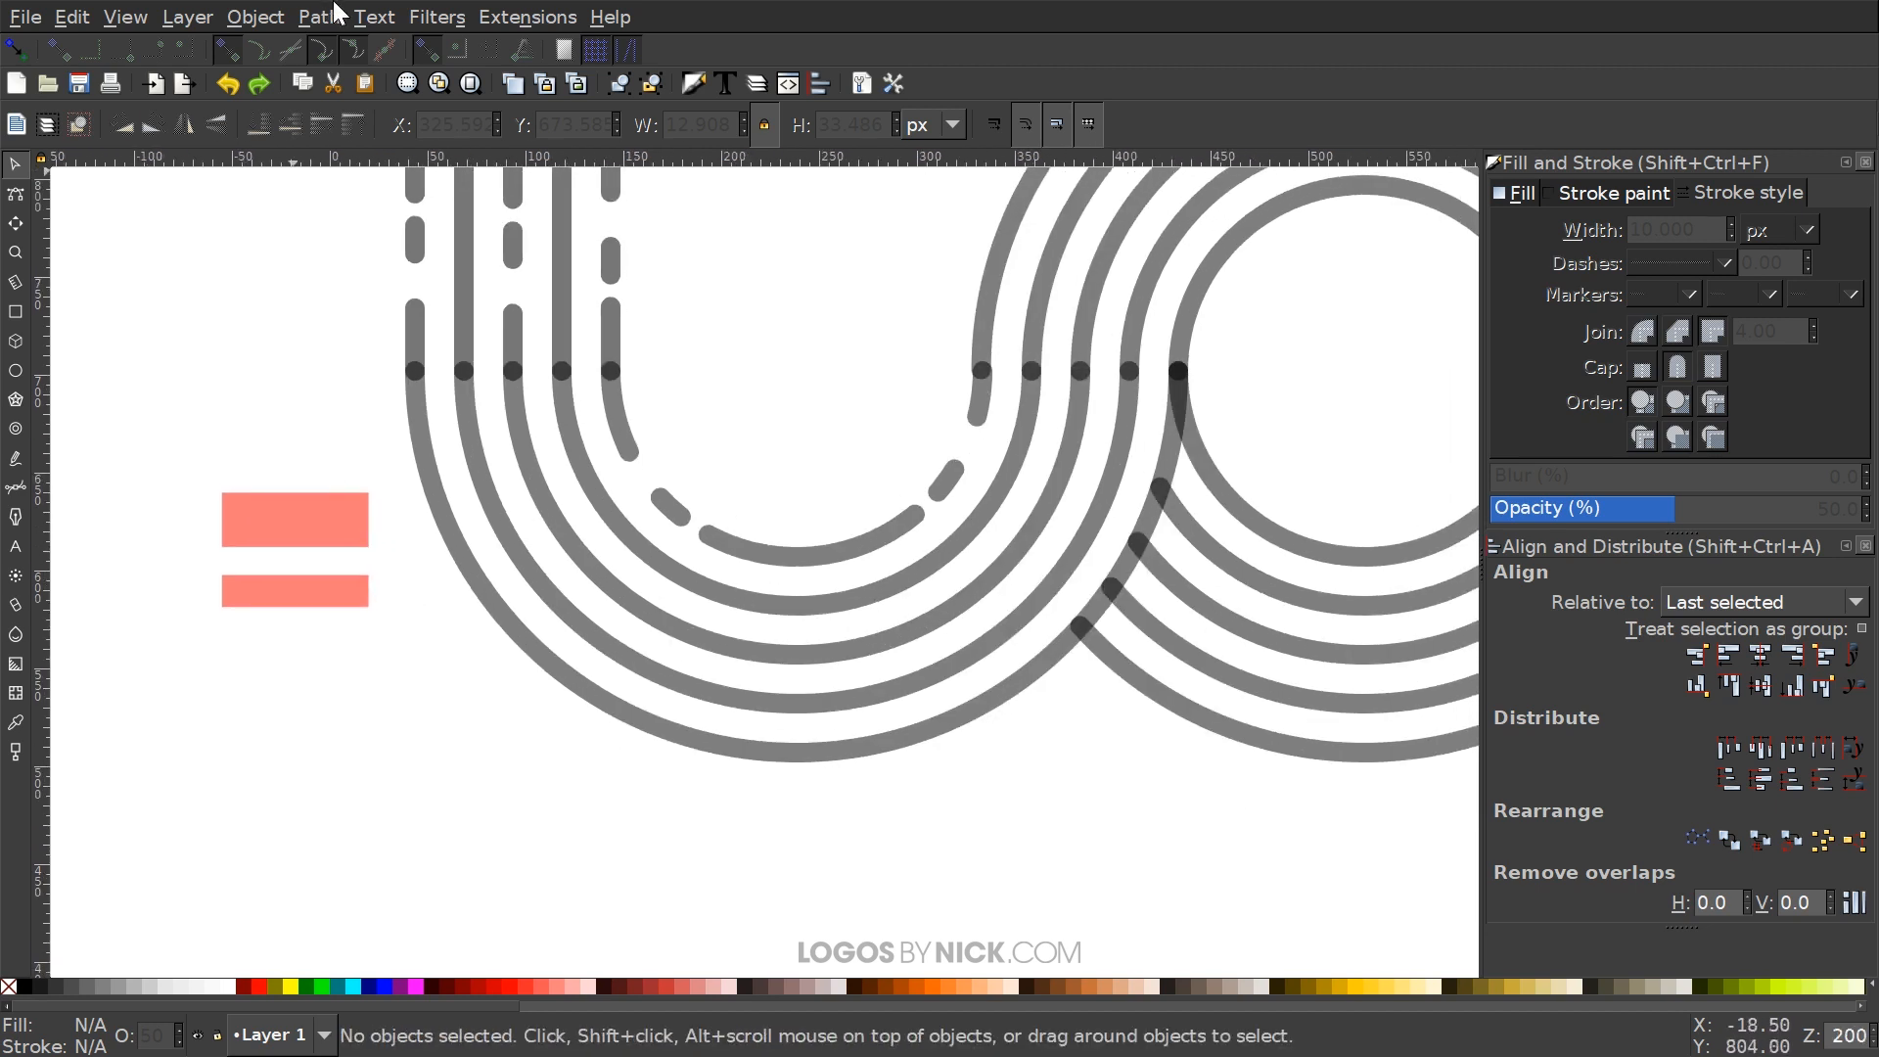
click(372, 17)
click(319, 17)
click(319, 17)
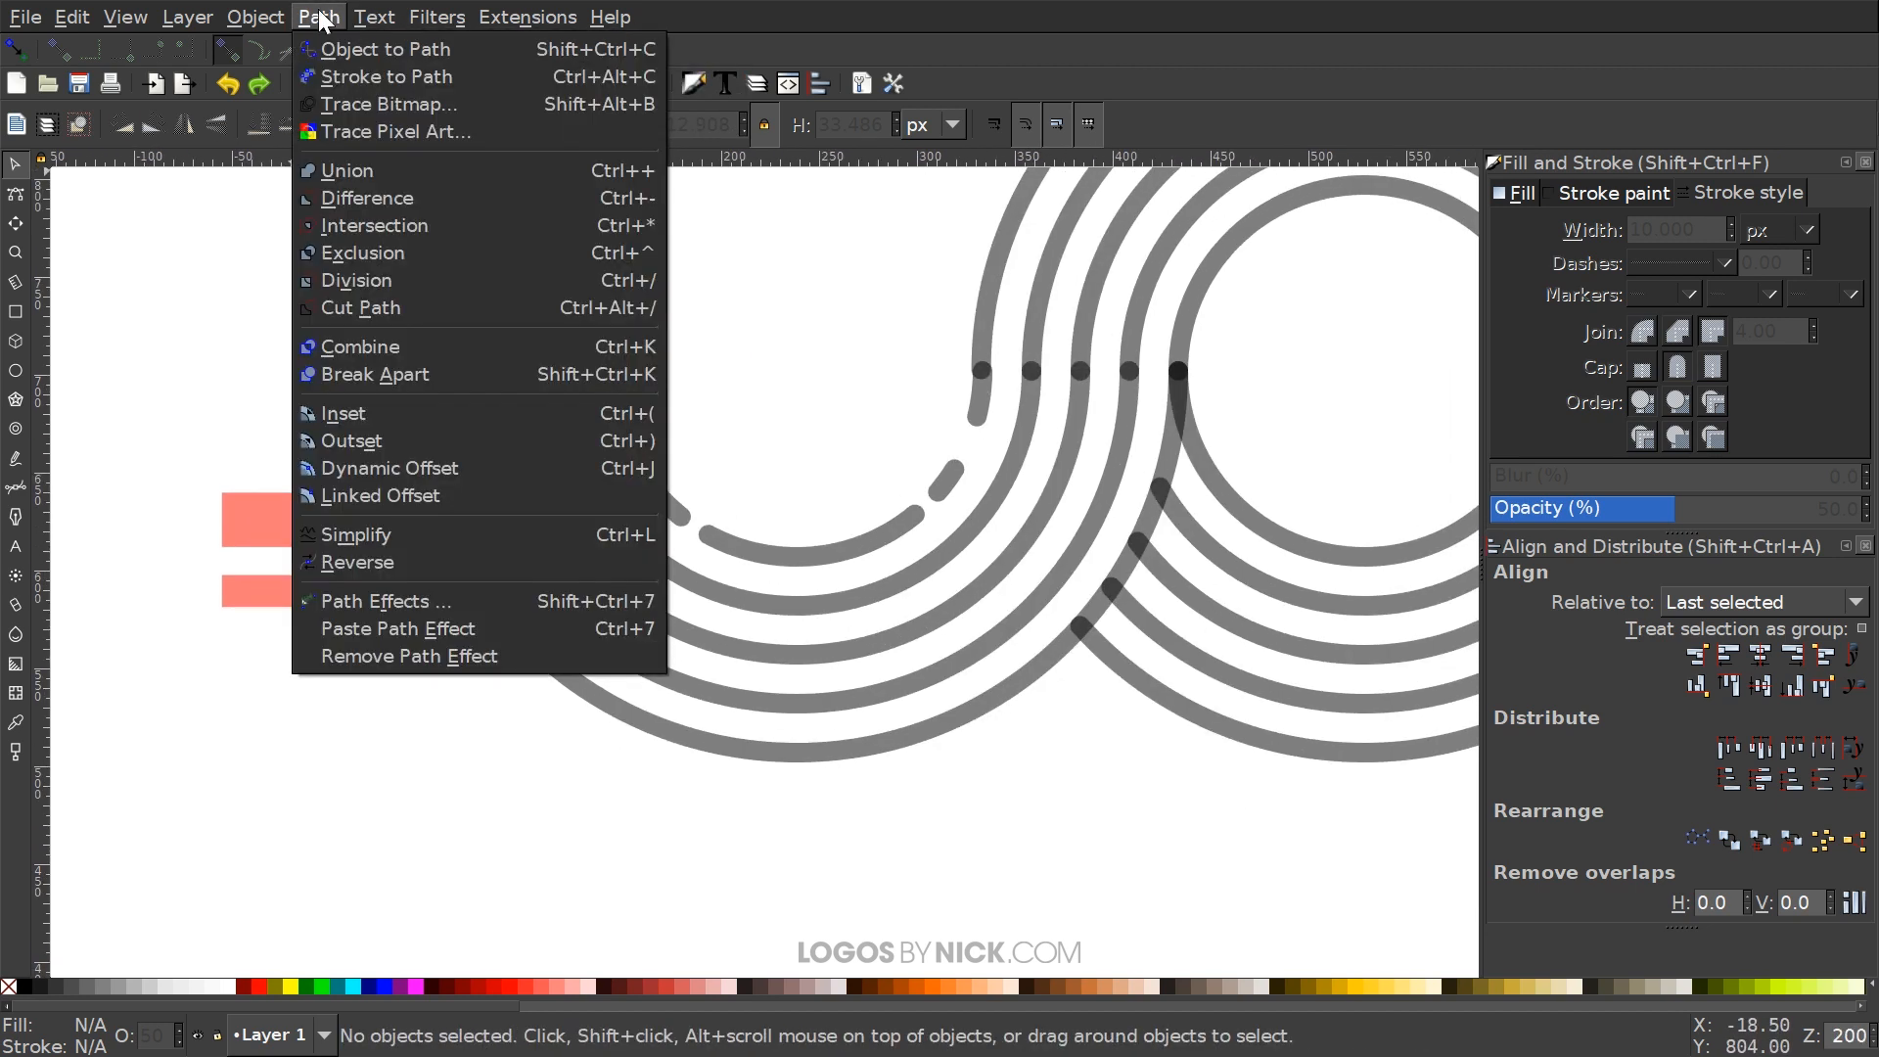
click(789, 453)
drag(791, 452, 738, 448)
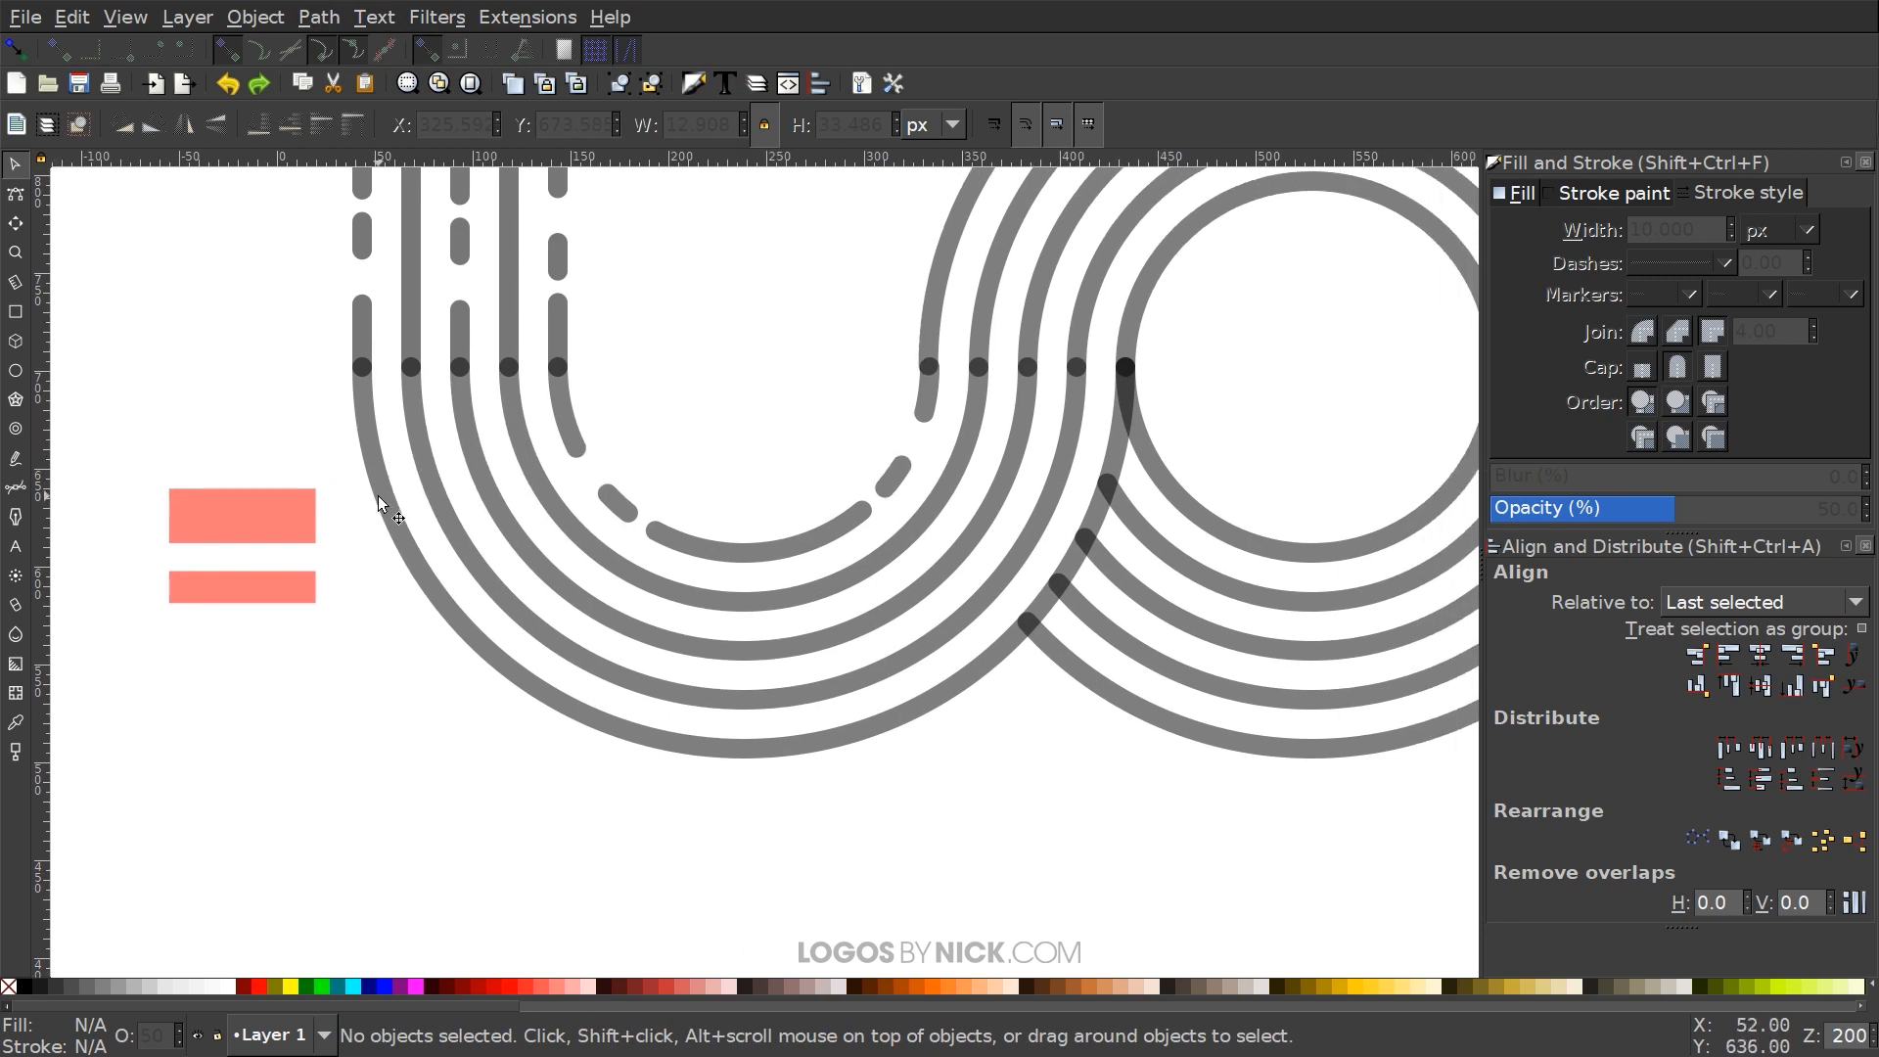
Place a nearly upright rotated duplicate of the red shape over the lowest part of the l's second-innermost curve and cut that curve into segments
drag(282, 518, 591, 627)
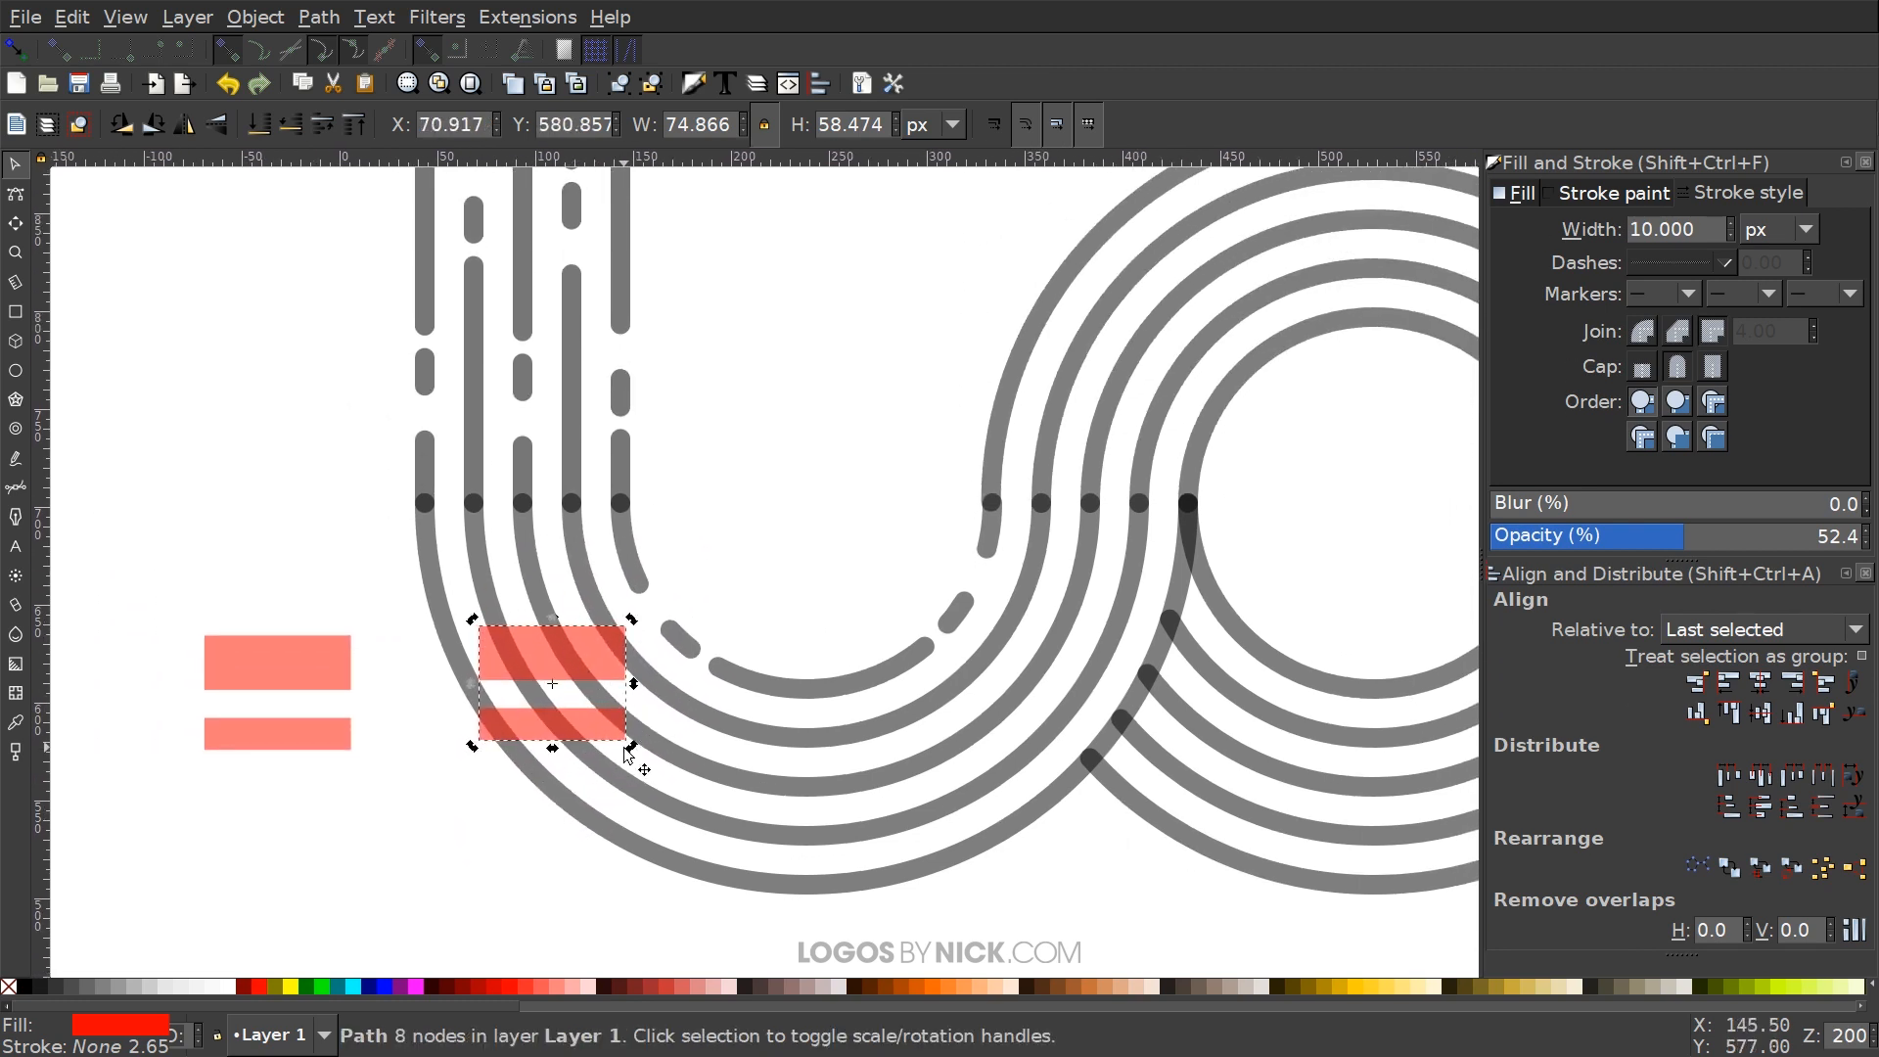
drag(632, 752, 438, 707)
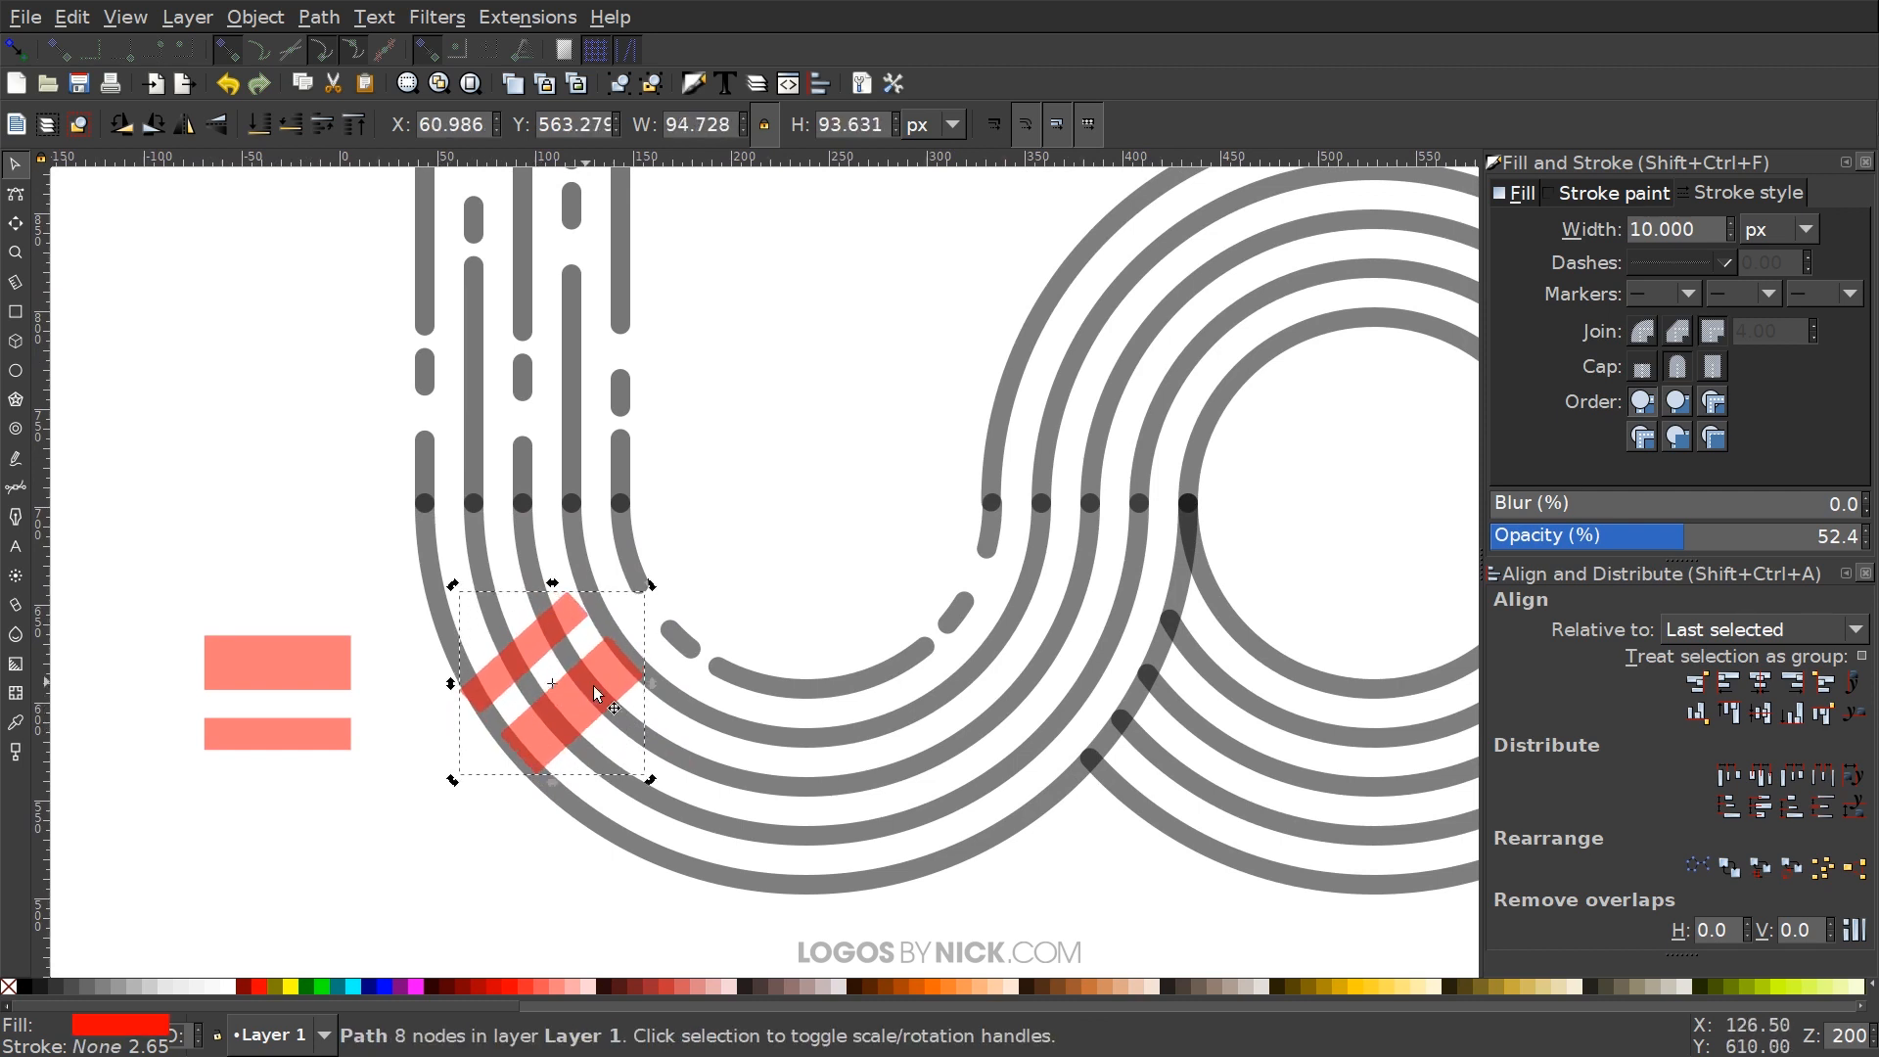
drag(593, 685, 854, 724)
drag(895, 615, 808, 541)
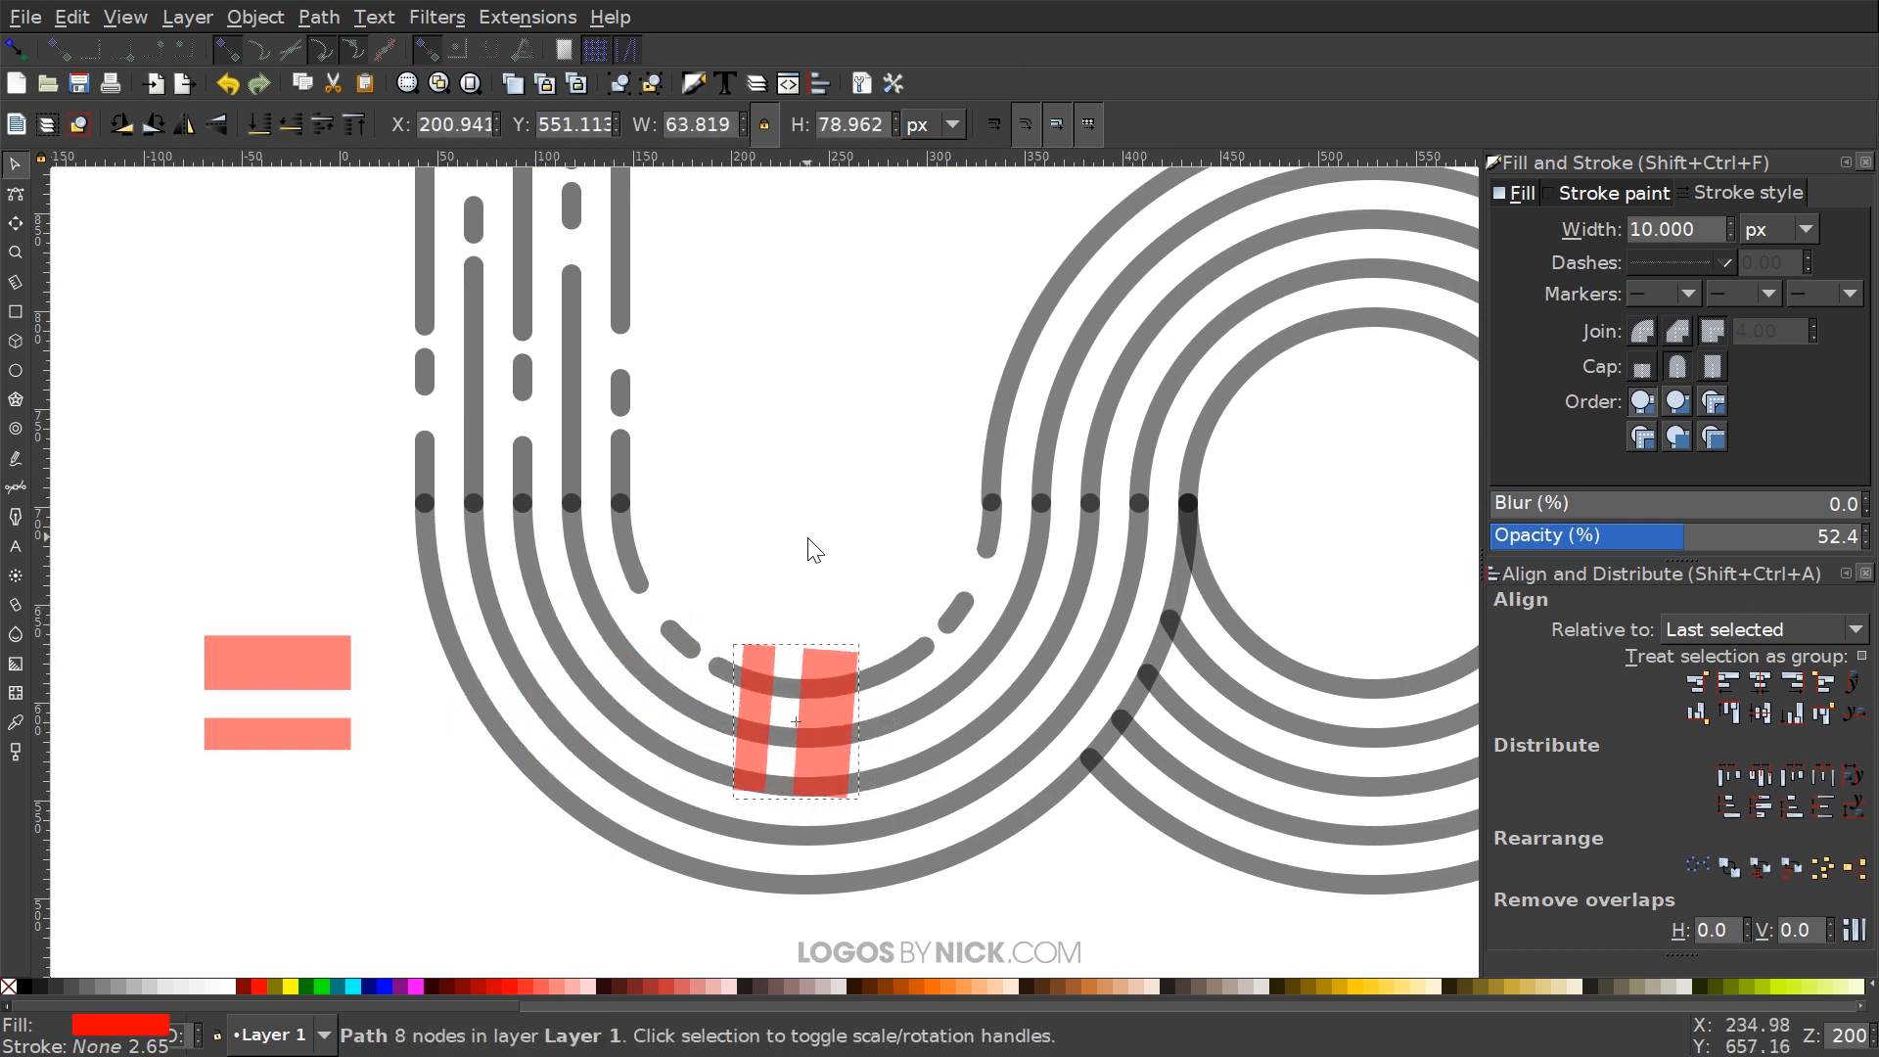
drag(842, 713, 847, 718)
shift+click(908, 722)
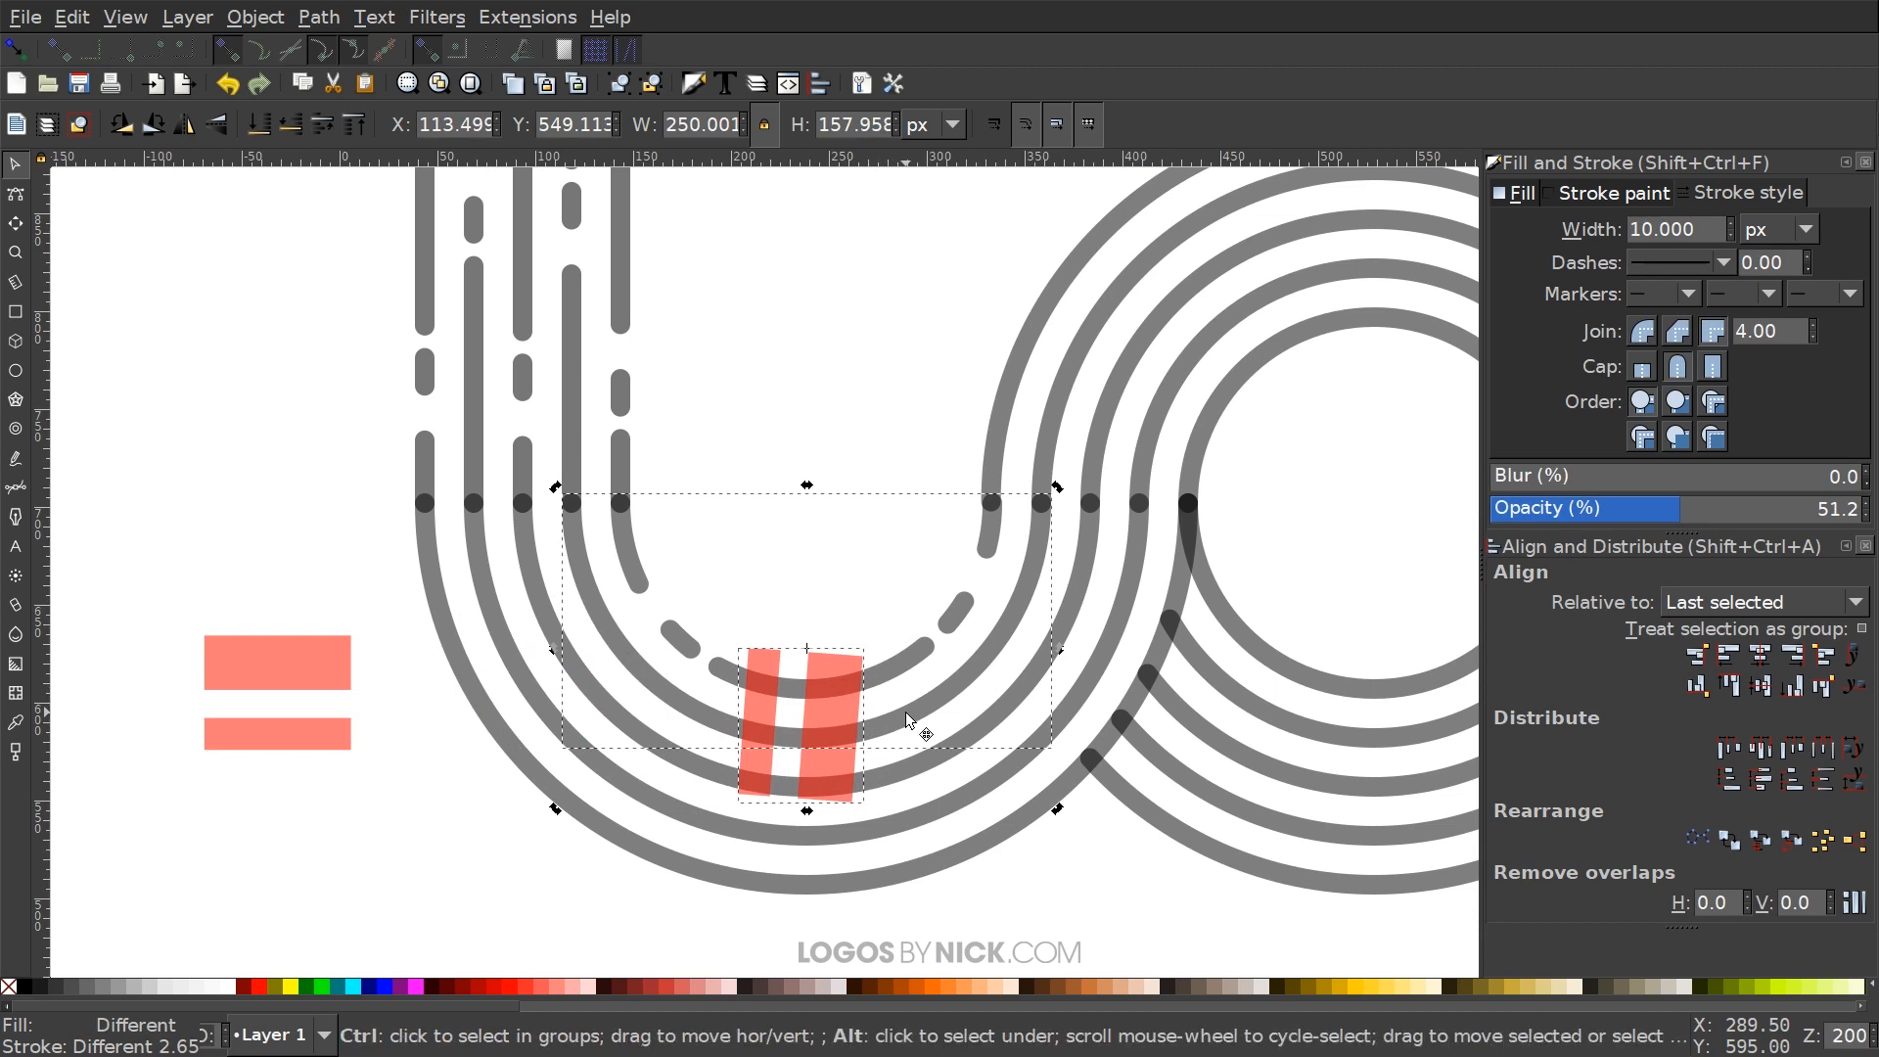
key(ctrl+slash)
Delete the two covered segments at the lowest part of the l's second-innermost curve, leaving a short dash between the gaps
drag(879, 687, 863, 620)
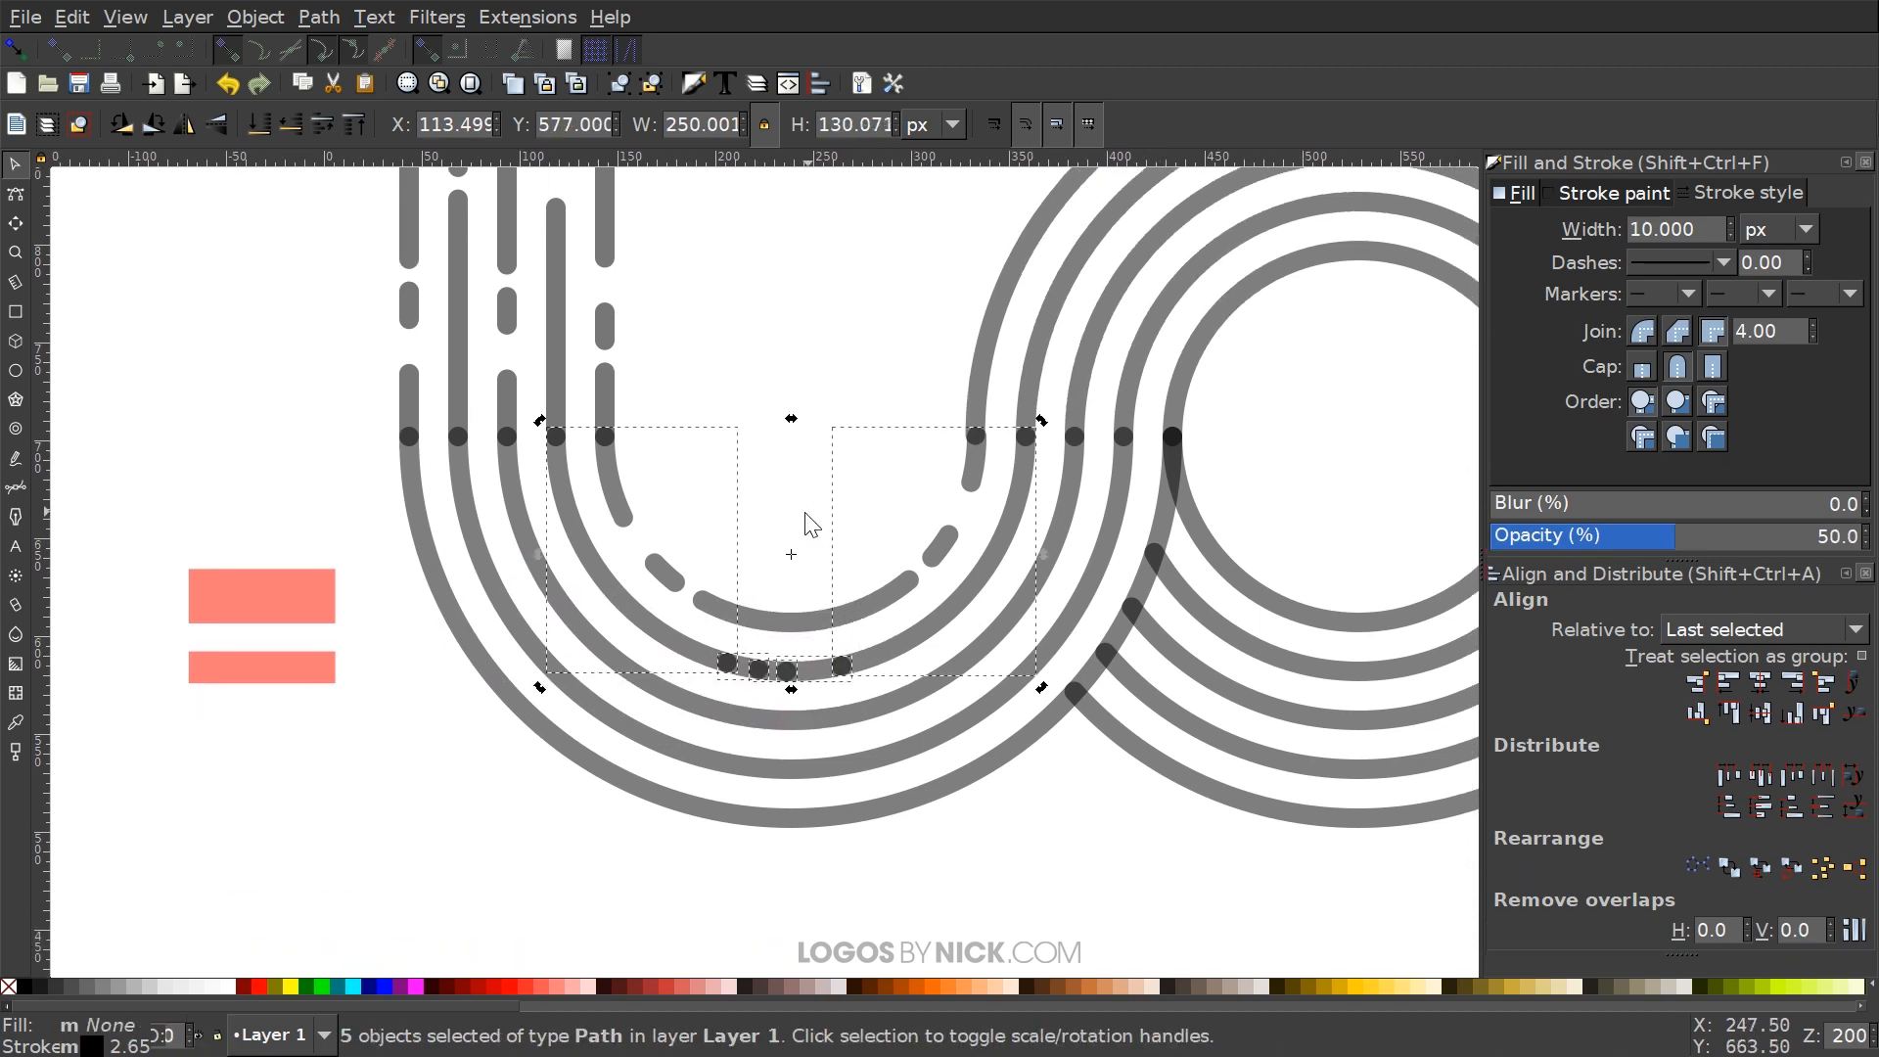
click(806, 525)
drag(741, 673, 734, 764)
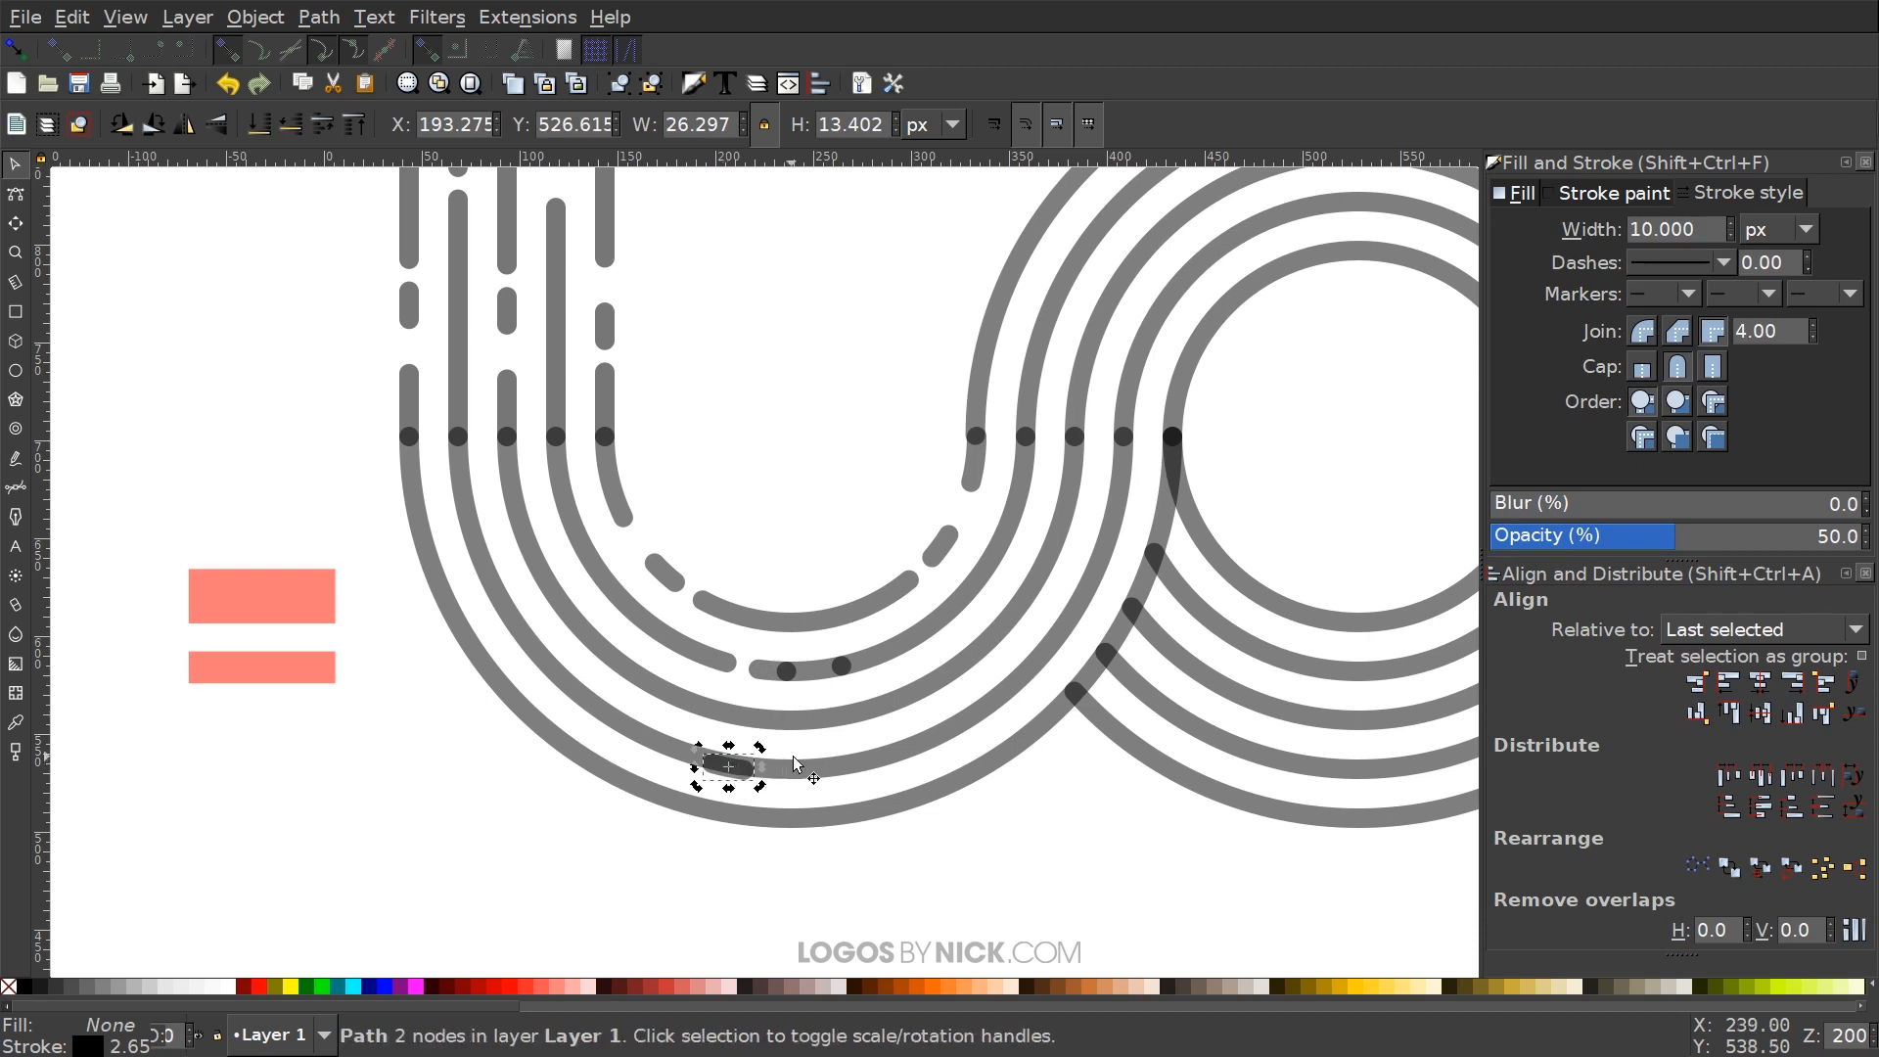
key(Delete)
drag(885, 711, 603, 703)
scroll(854, 764, down, 2)
scroll(603, 702, down, 1)
scroll(950, 578, down, 2)
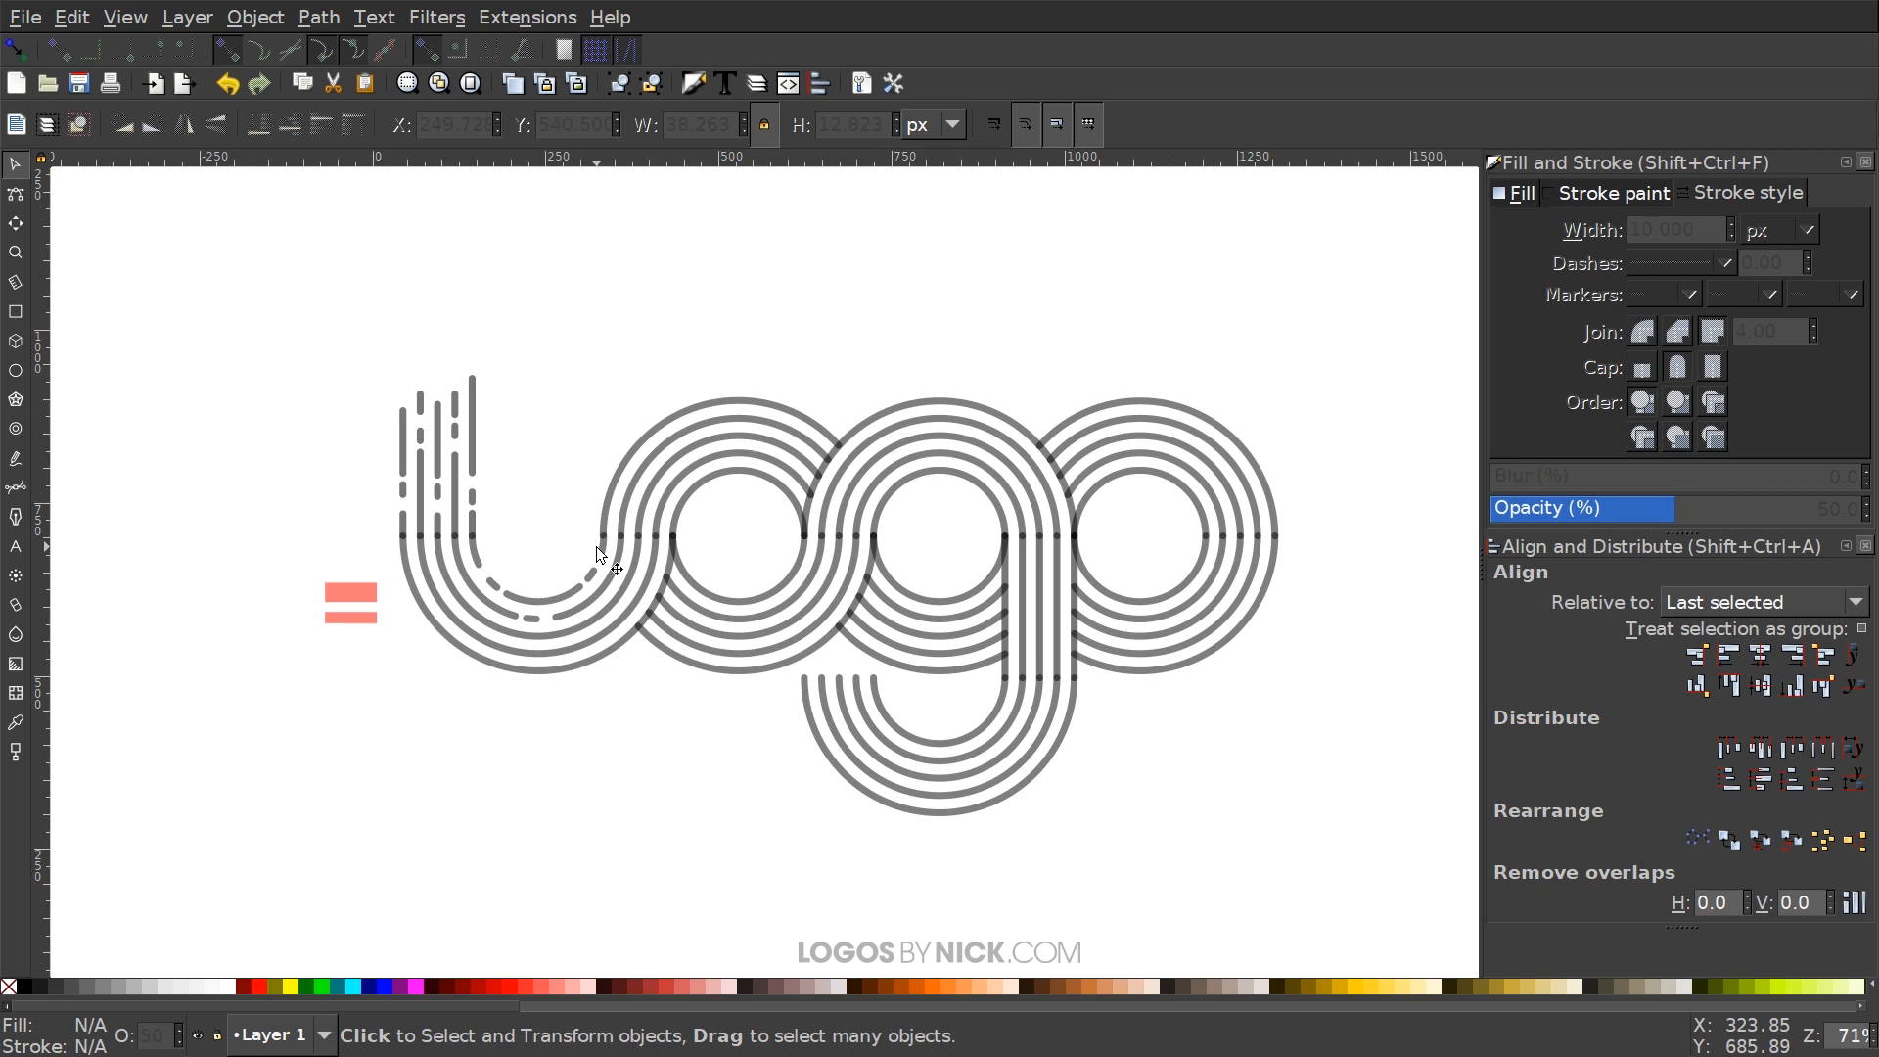
scroll(537, 437, down, 1)
Select all line segments of the finished wordmark and set their opacity to 100%
scroll(450, 527, up, 2)
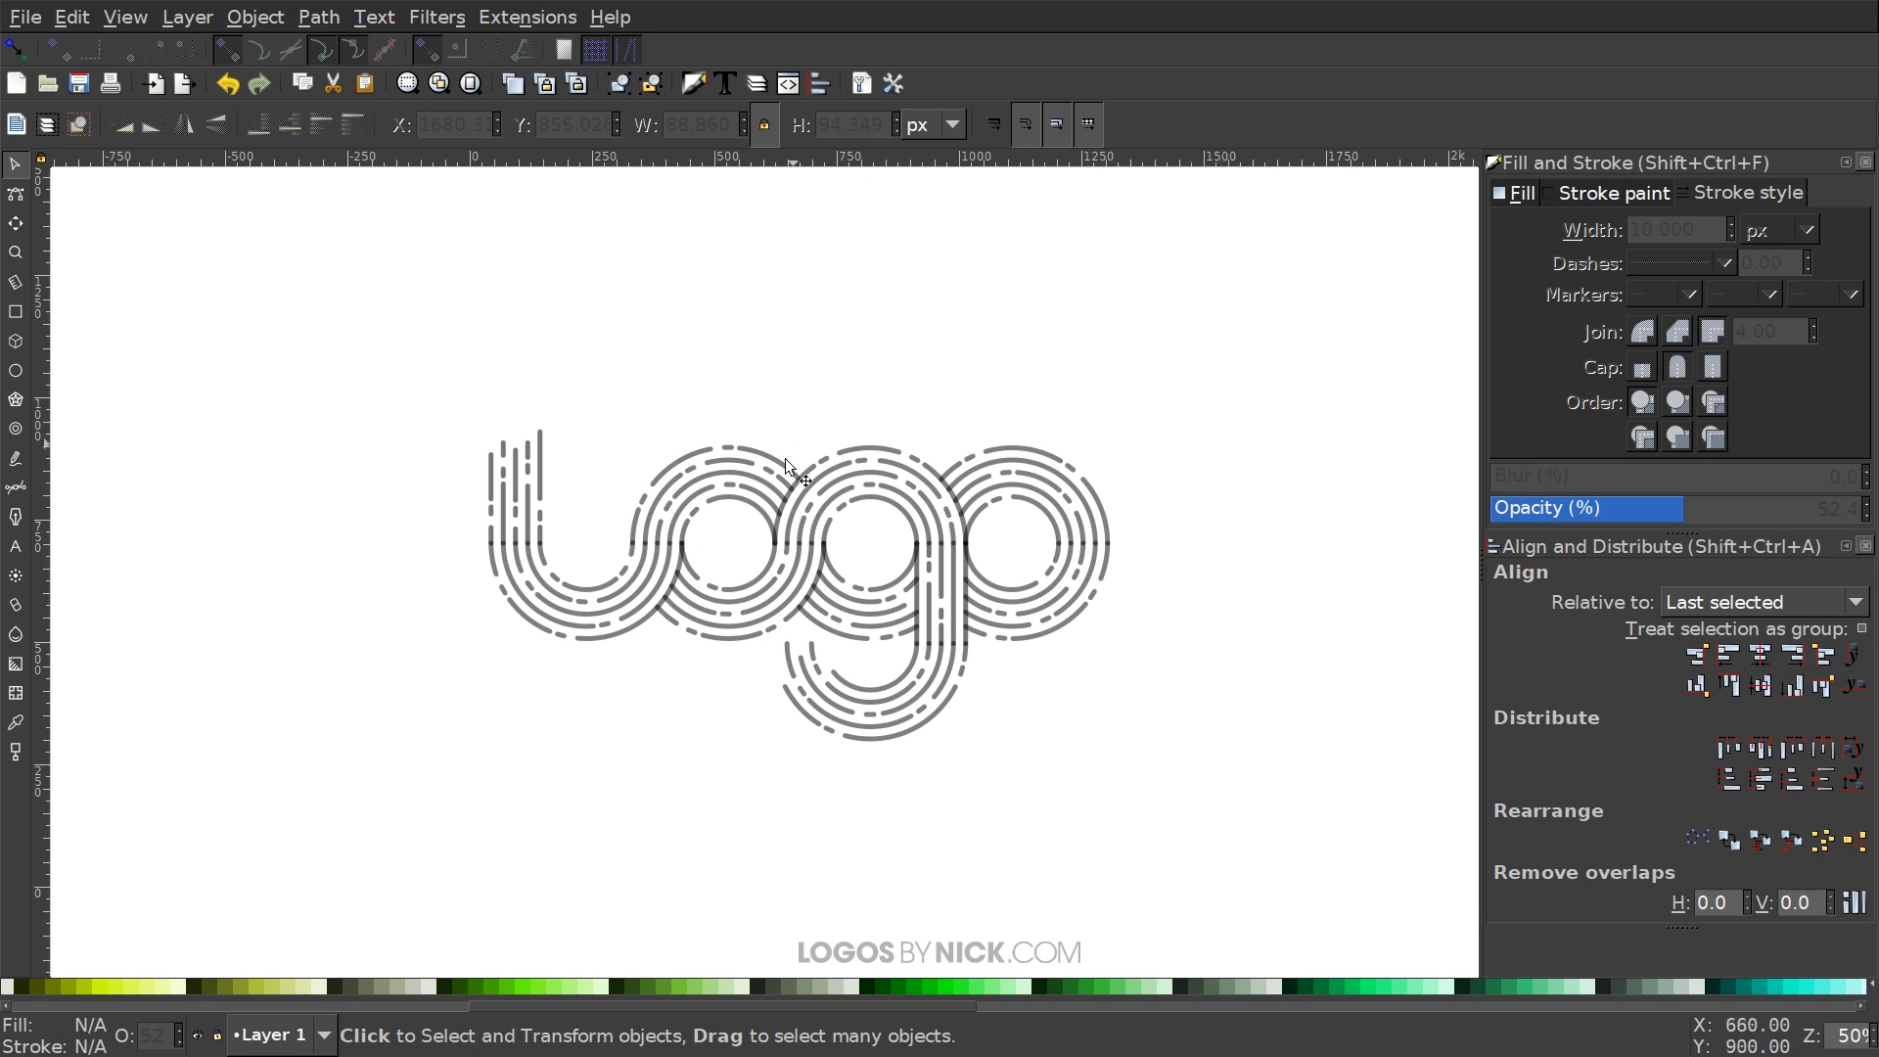
drag(706, 599, 693, 658)
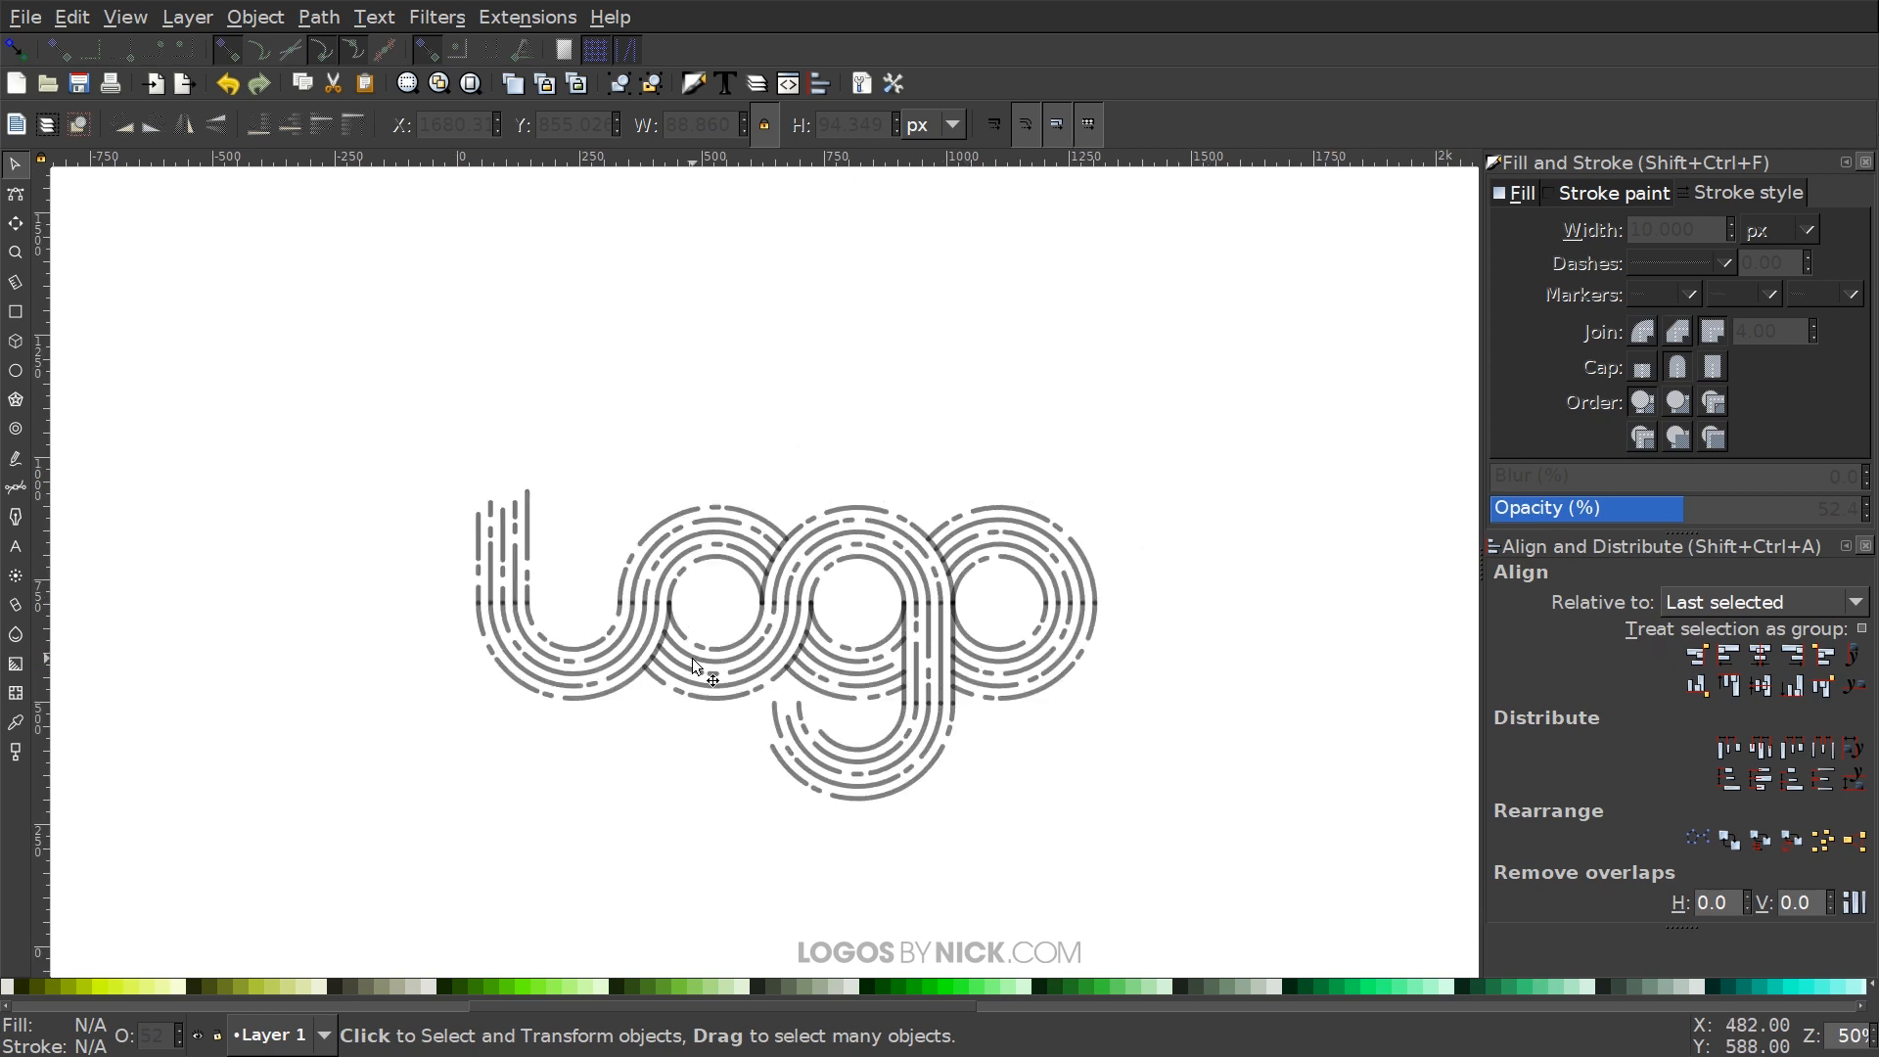
drag(586, 582, 513, 522)
mouse_move(271, 274)
mouse_down()
mouse_move(790, 638)
mouse_move(1132, 811)
mouse_up()
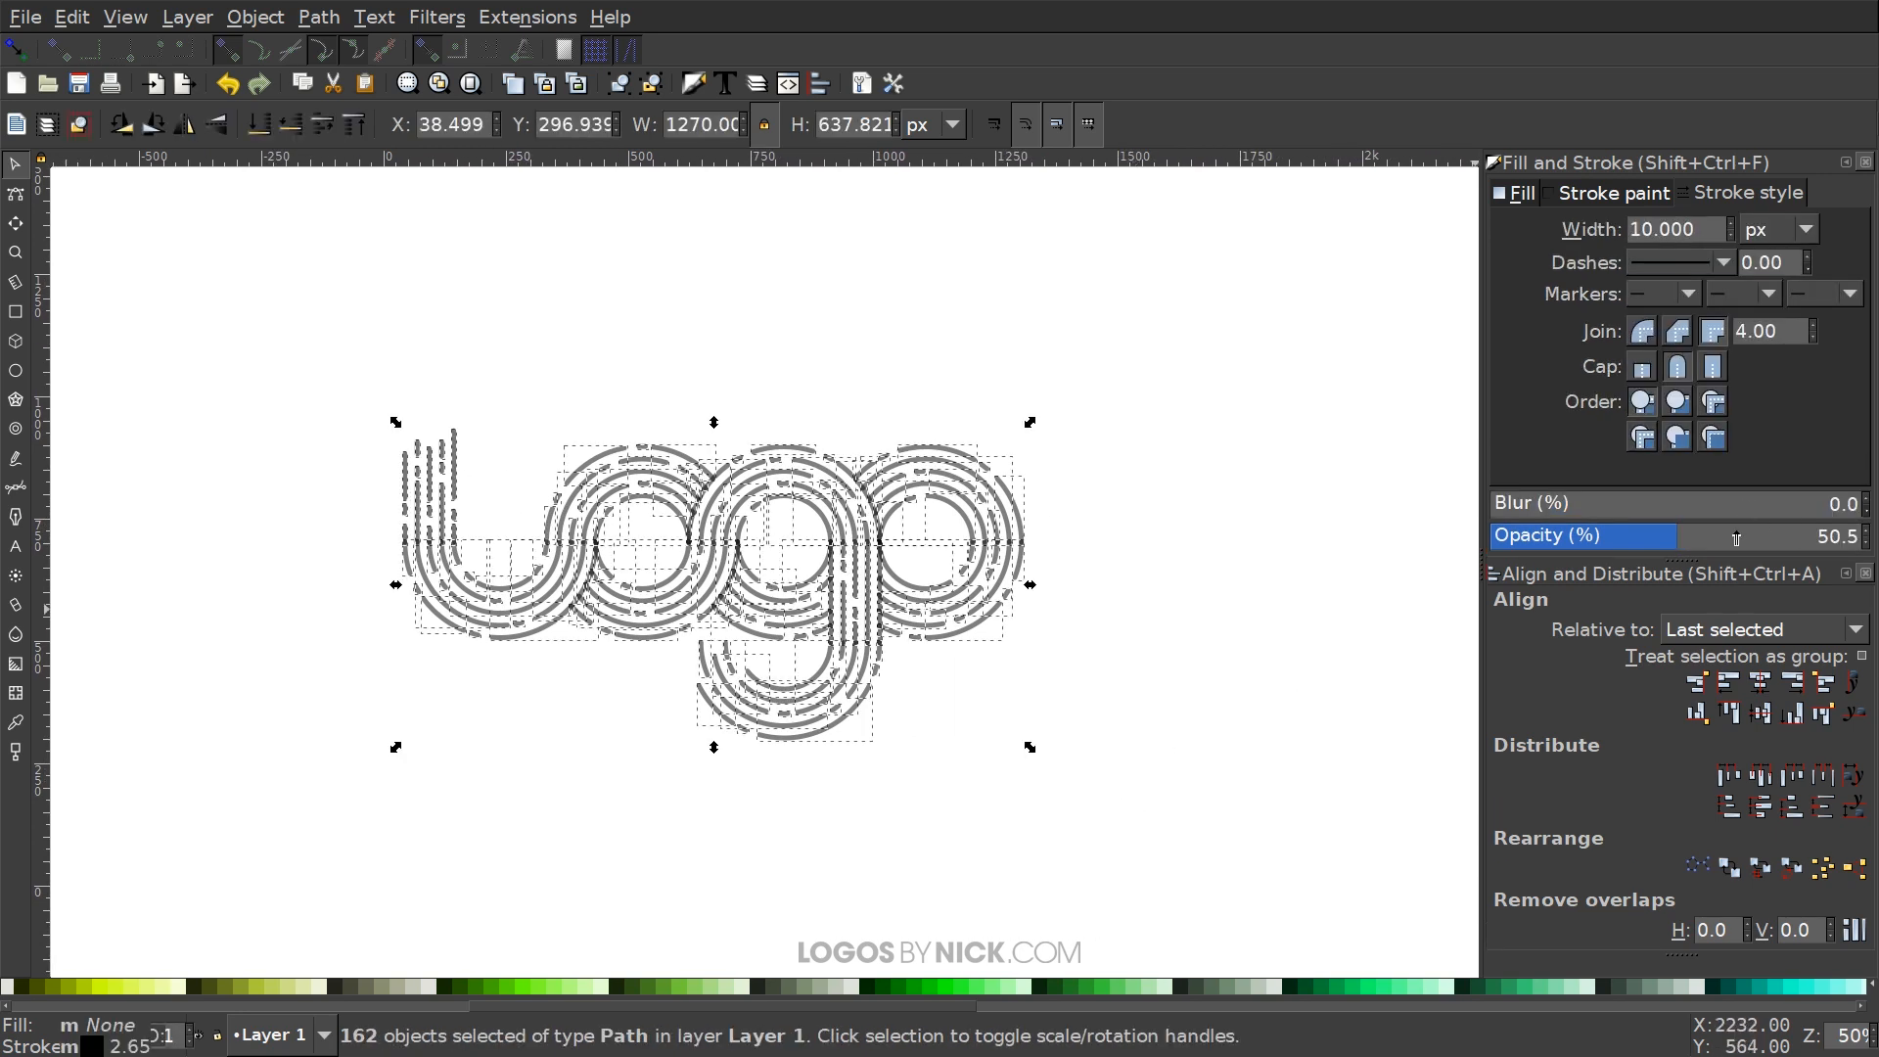
drag(1736, 537, 1859, 537)
scroll(877, 440, up, 1)
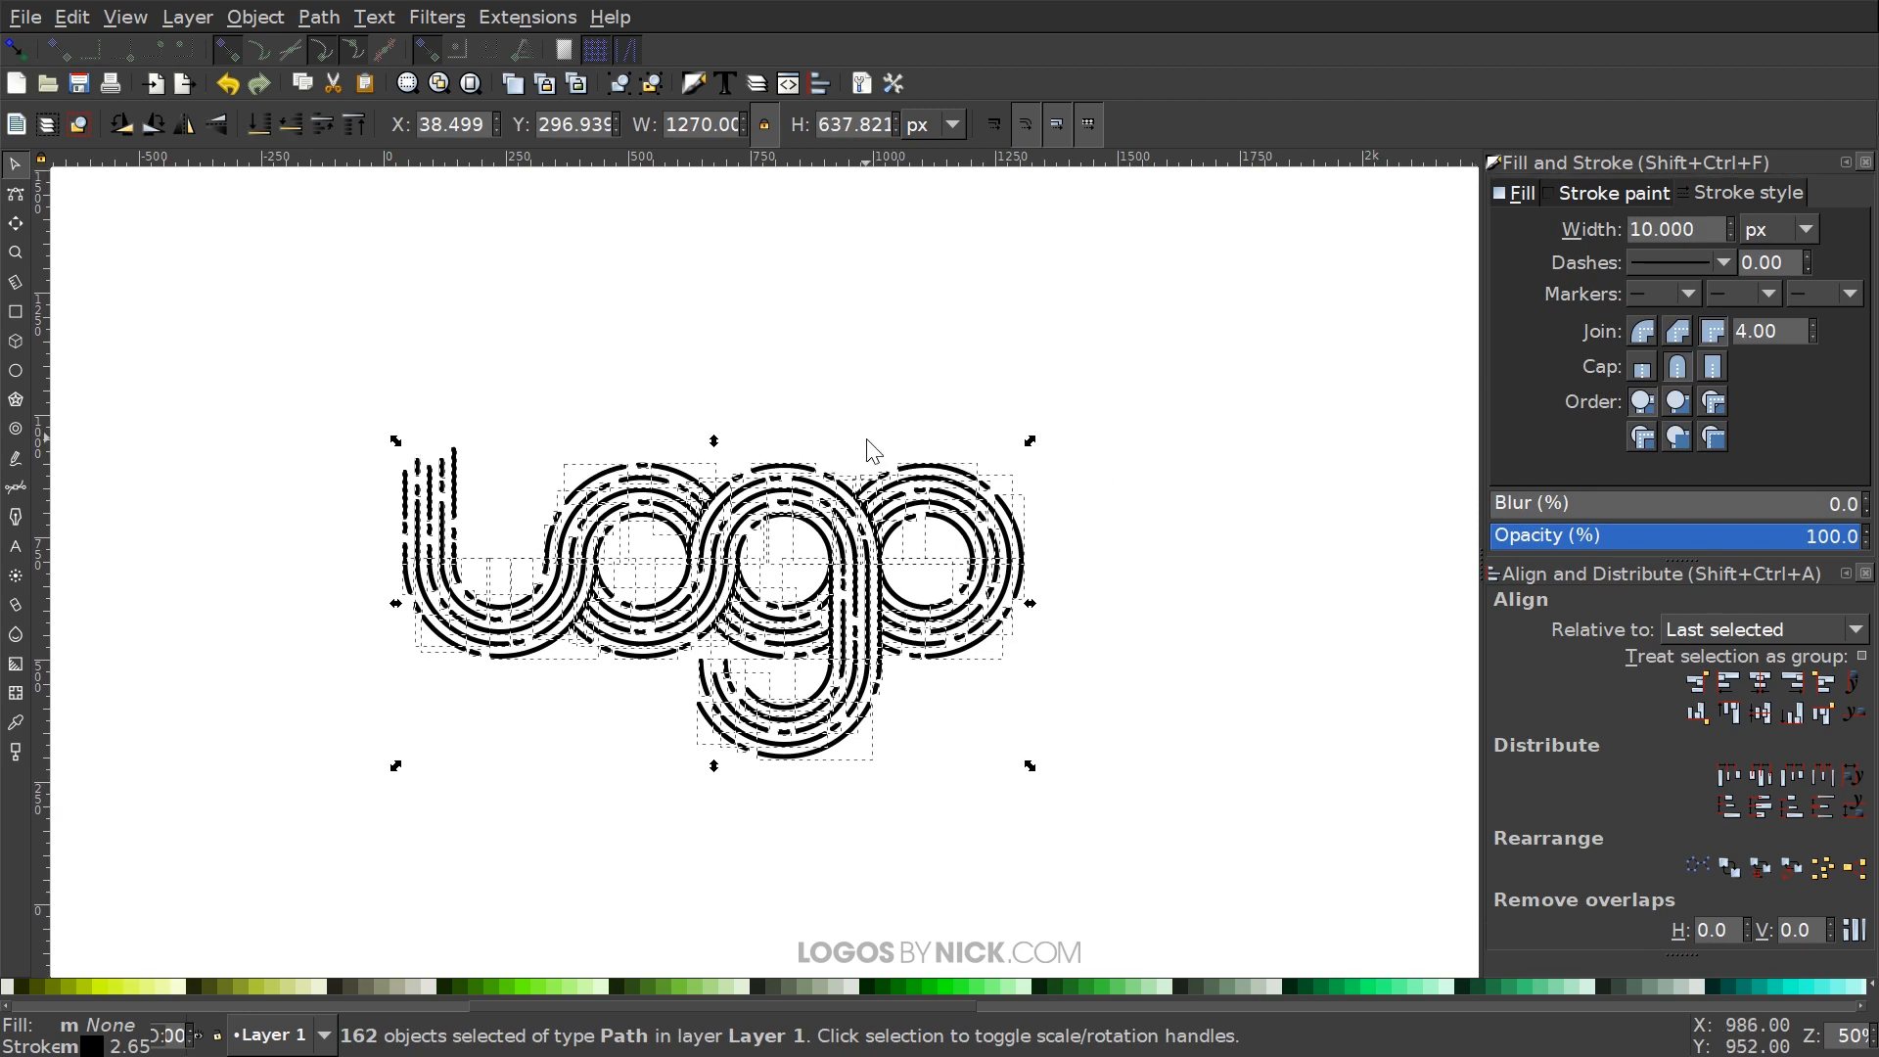
Group the wordmark's line segments and turn on scaling of the stroke width along with objects
click(620, 86)
click(1002, 126)
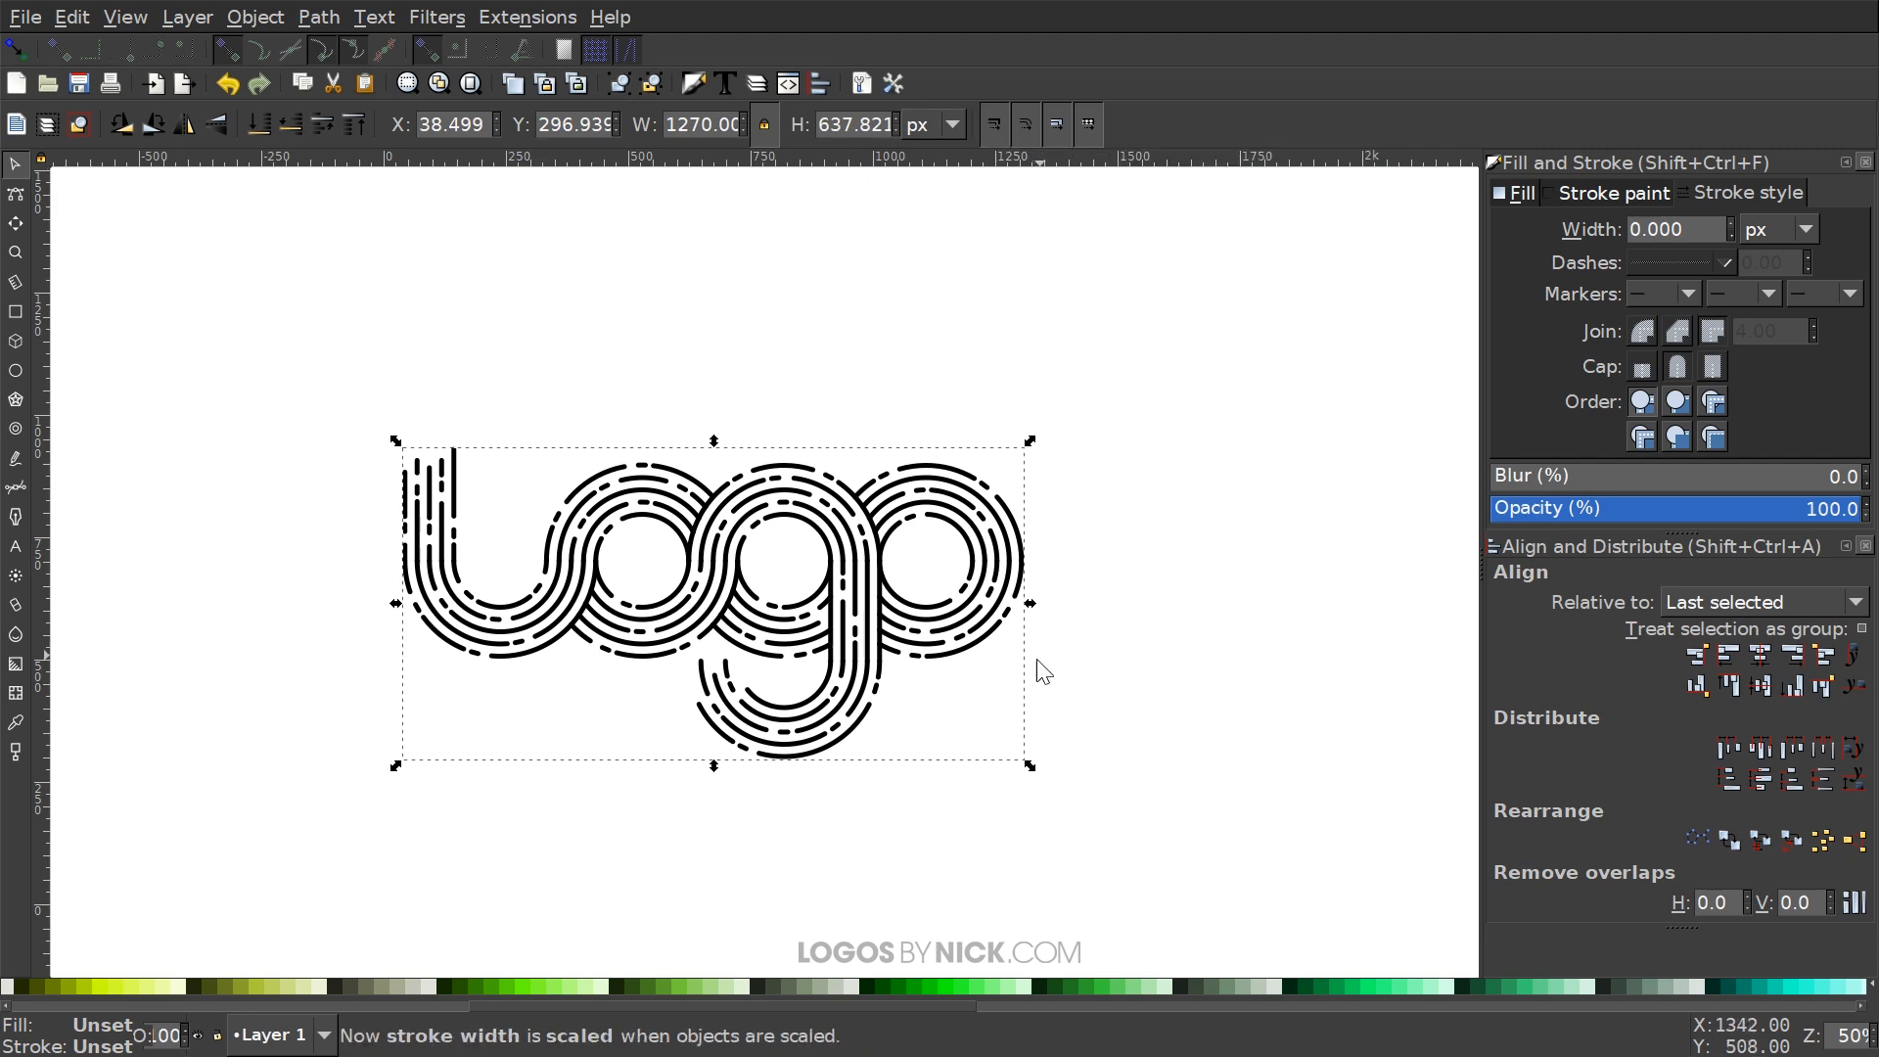
Try enlarging the grouped wordmark to about 2314 px wide, undo that, and scale it down to about 710 px wide
drag(1030, 601, 1286, 632)
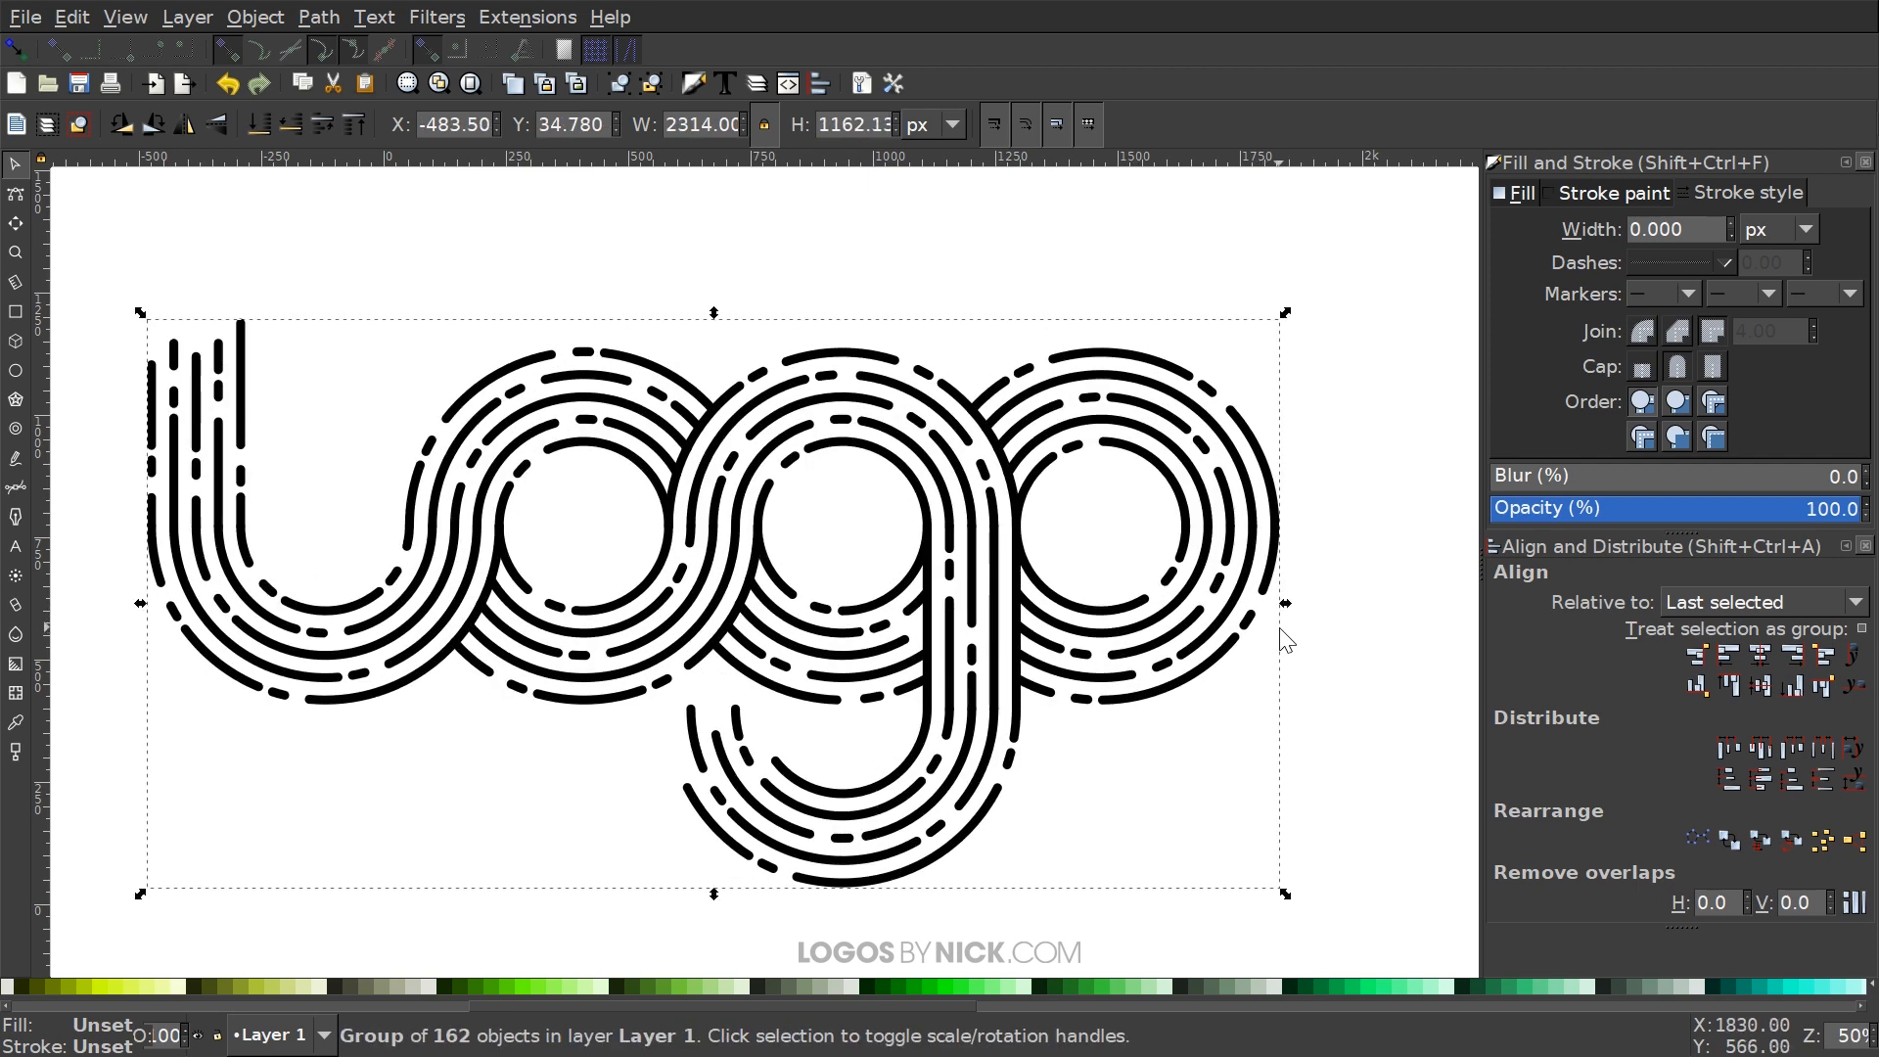
key(ctrl+z)
drag(786, 599, 815, 502)
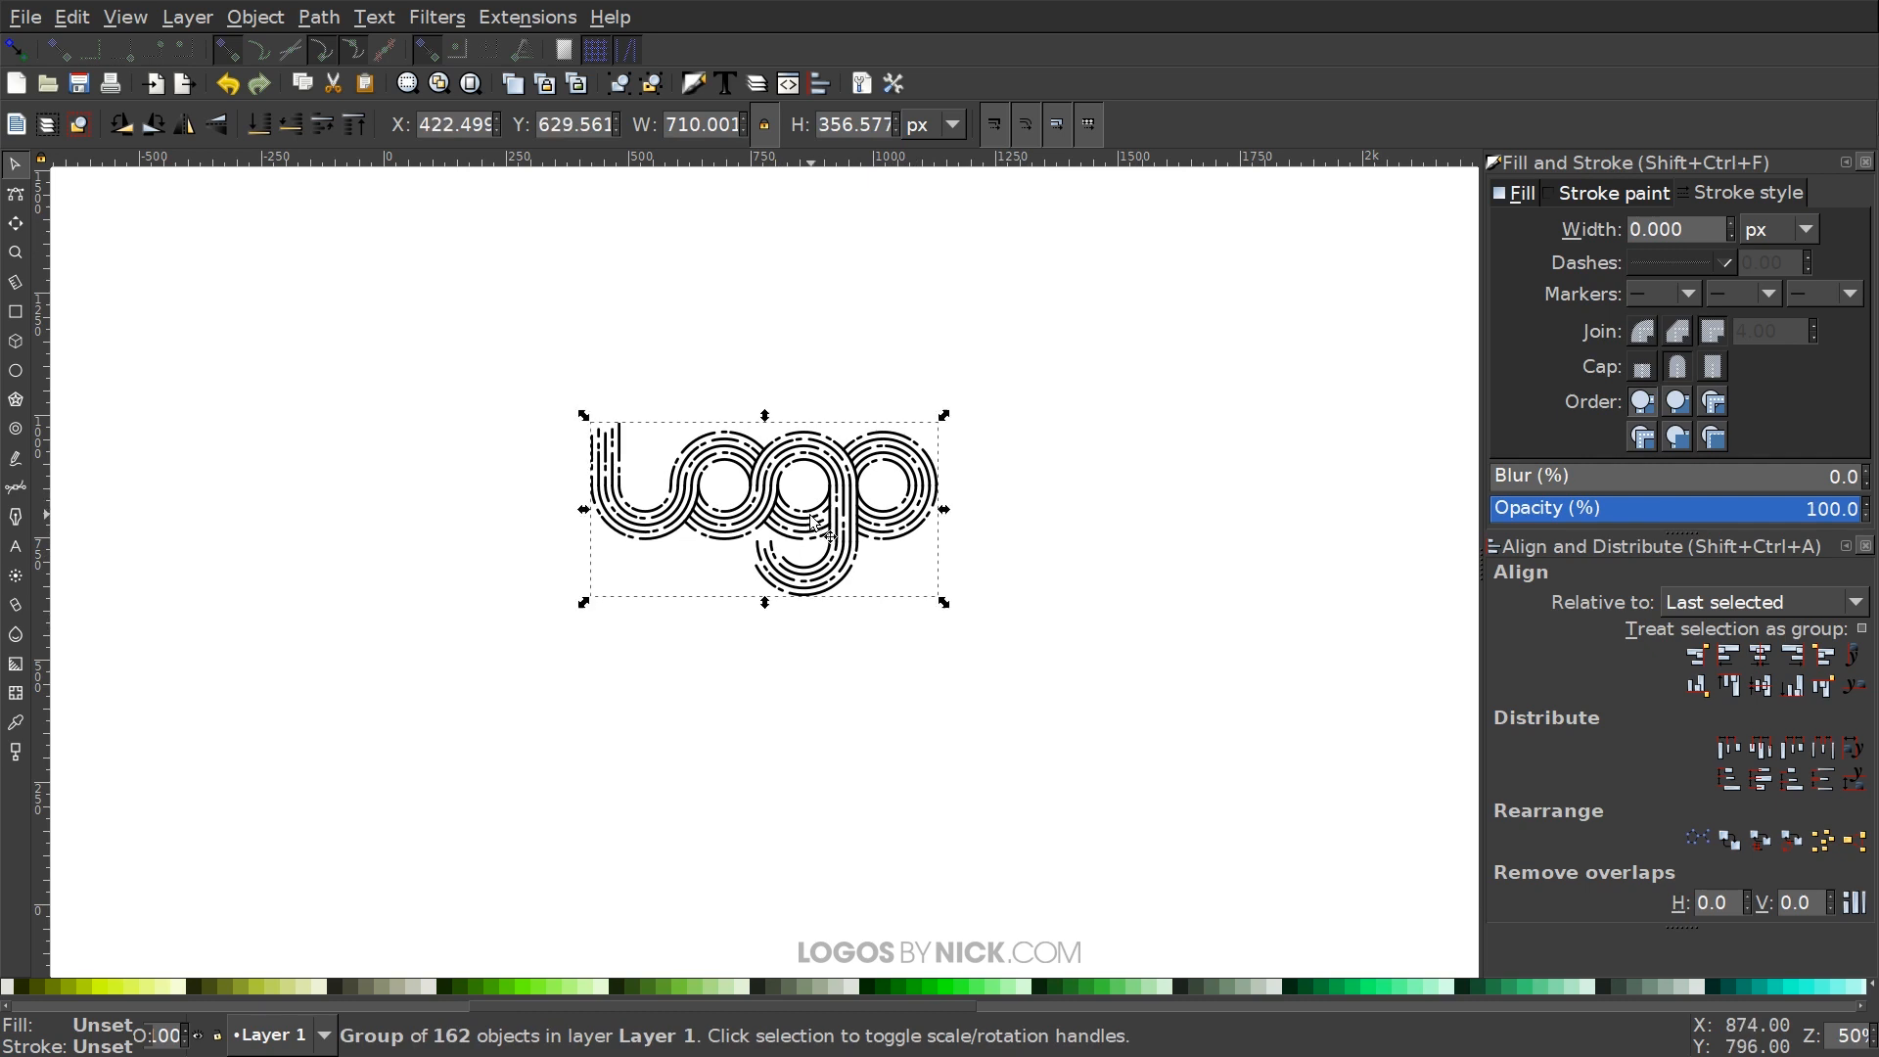
Try a green stroke and a red fill on the grouped wordmark, and undo the fill
shift+click(687, 988)
drag(831, 1000, 380, 1002)
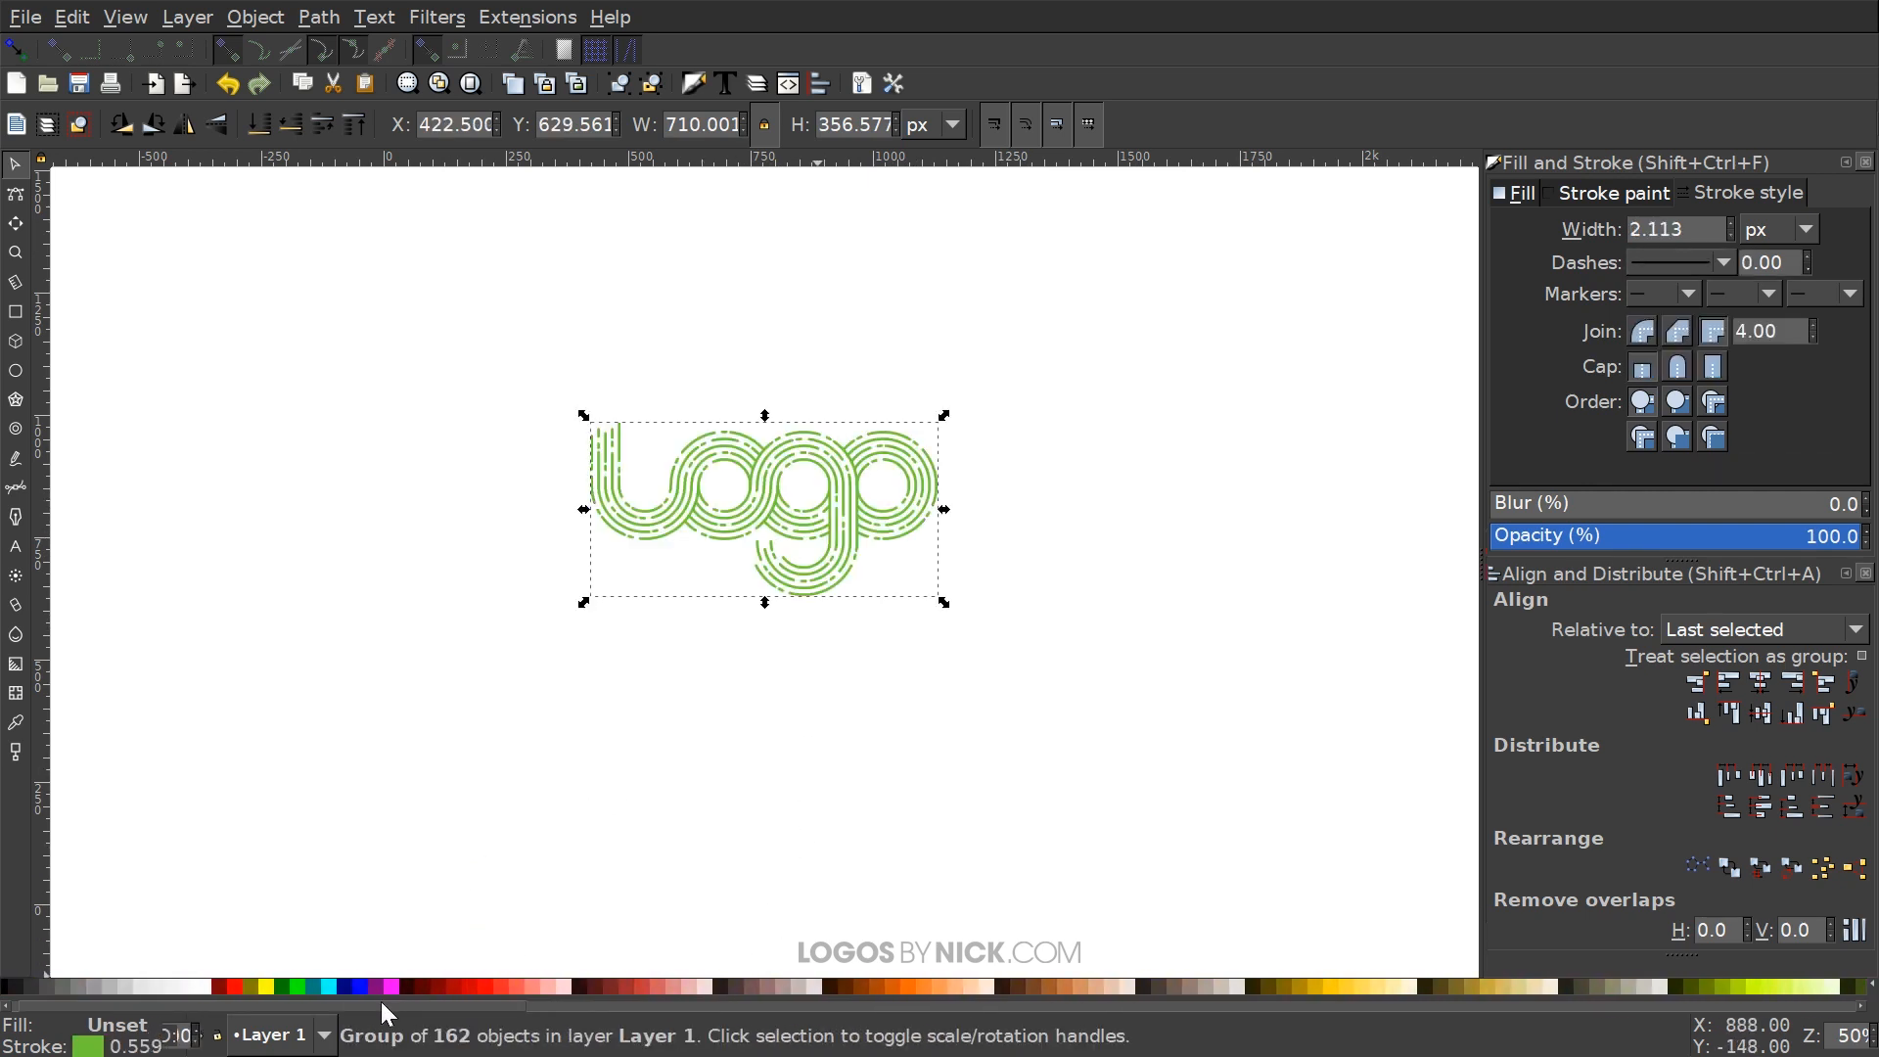
click(639, 987)
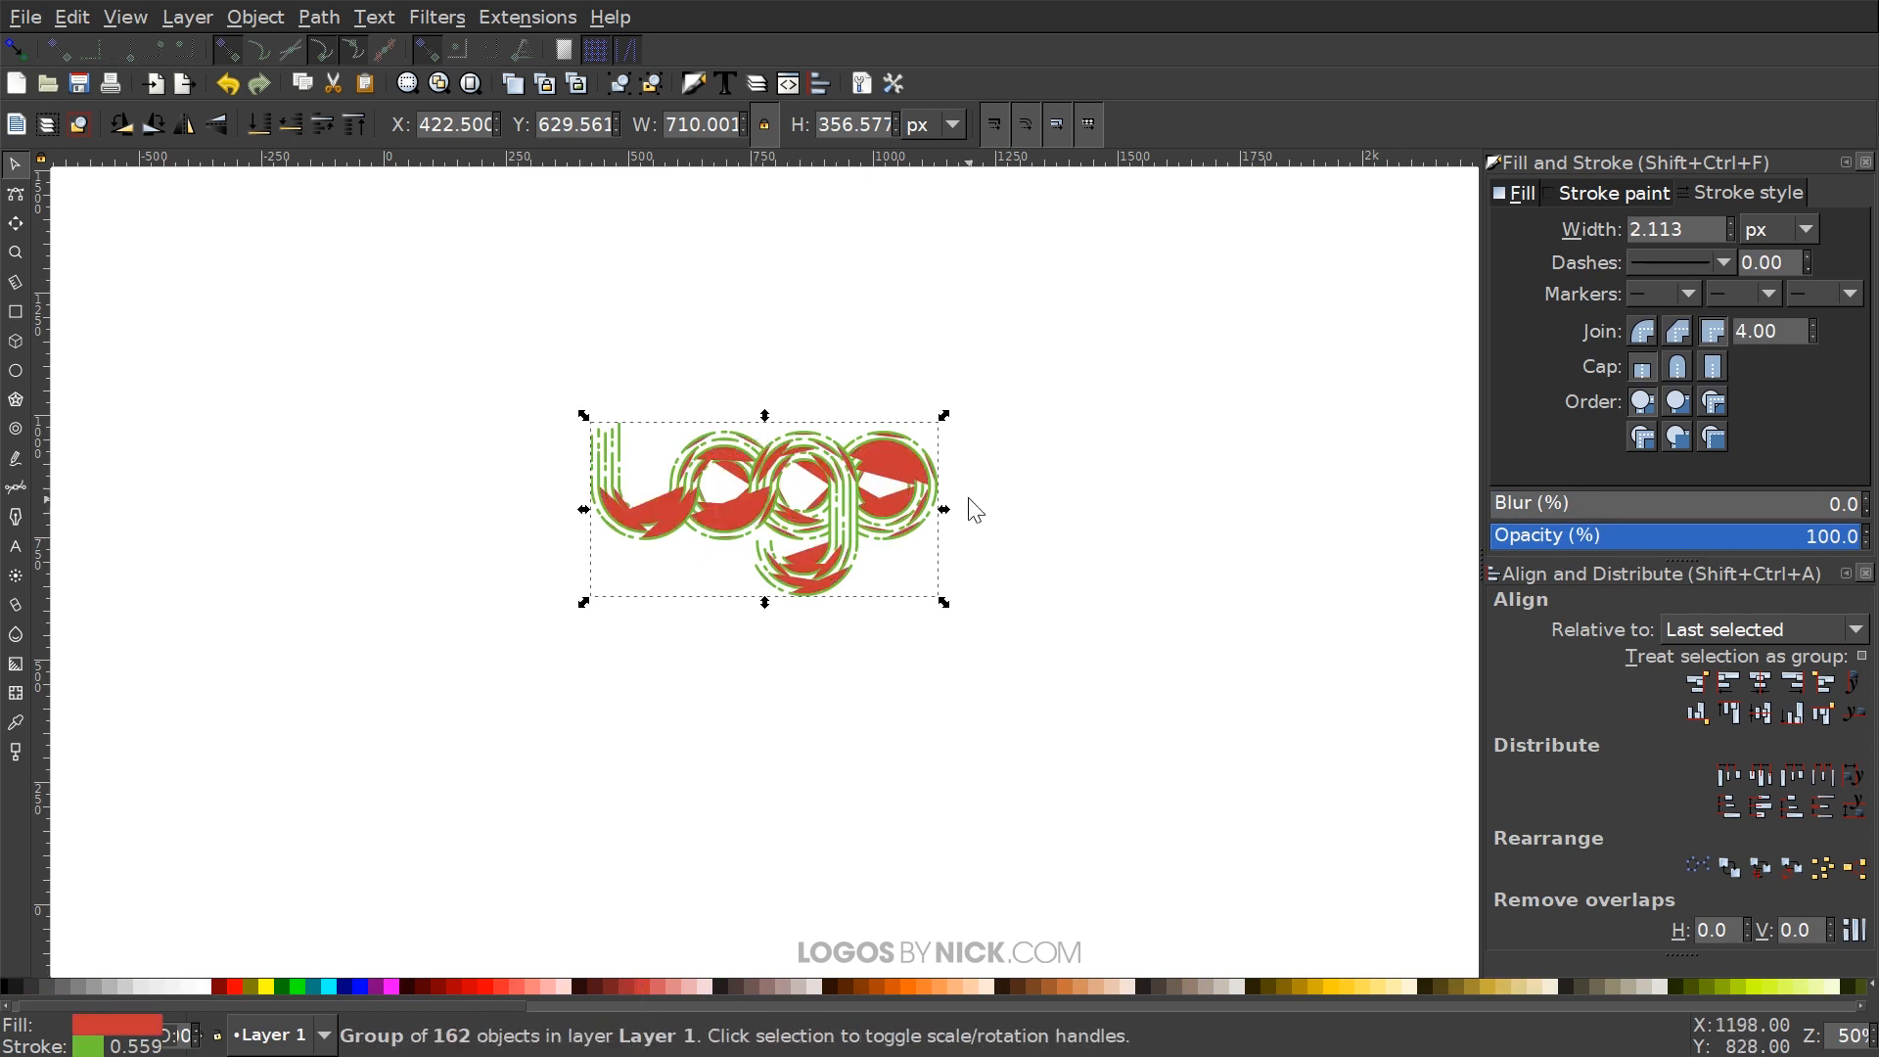
key(ctrl+z)
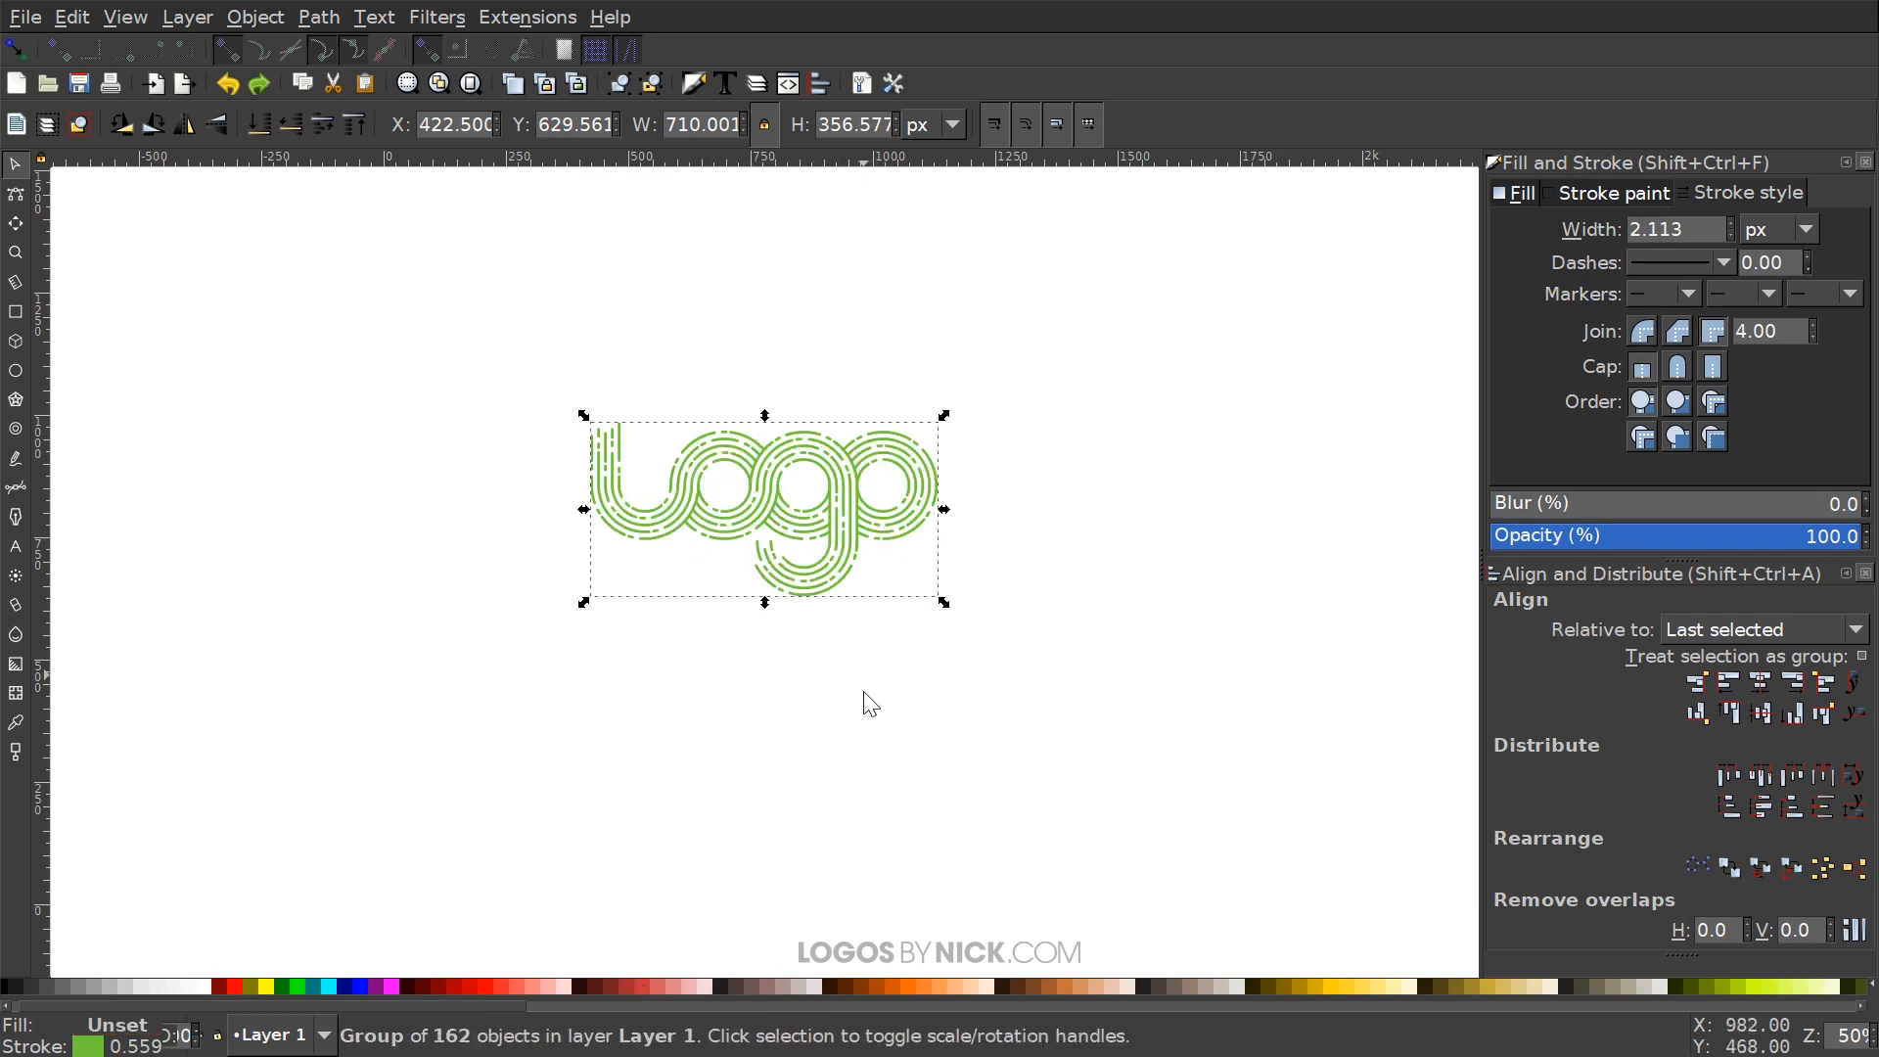
Give the wordmark a red c83737ff stroke and shift its HSL hue to 127, making it teal 37c8c5ff
shift+click(637, 986)
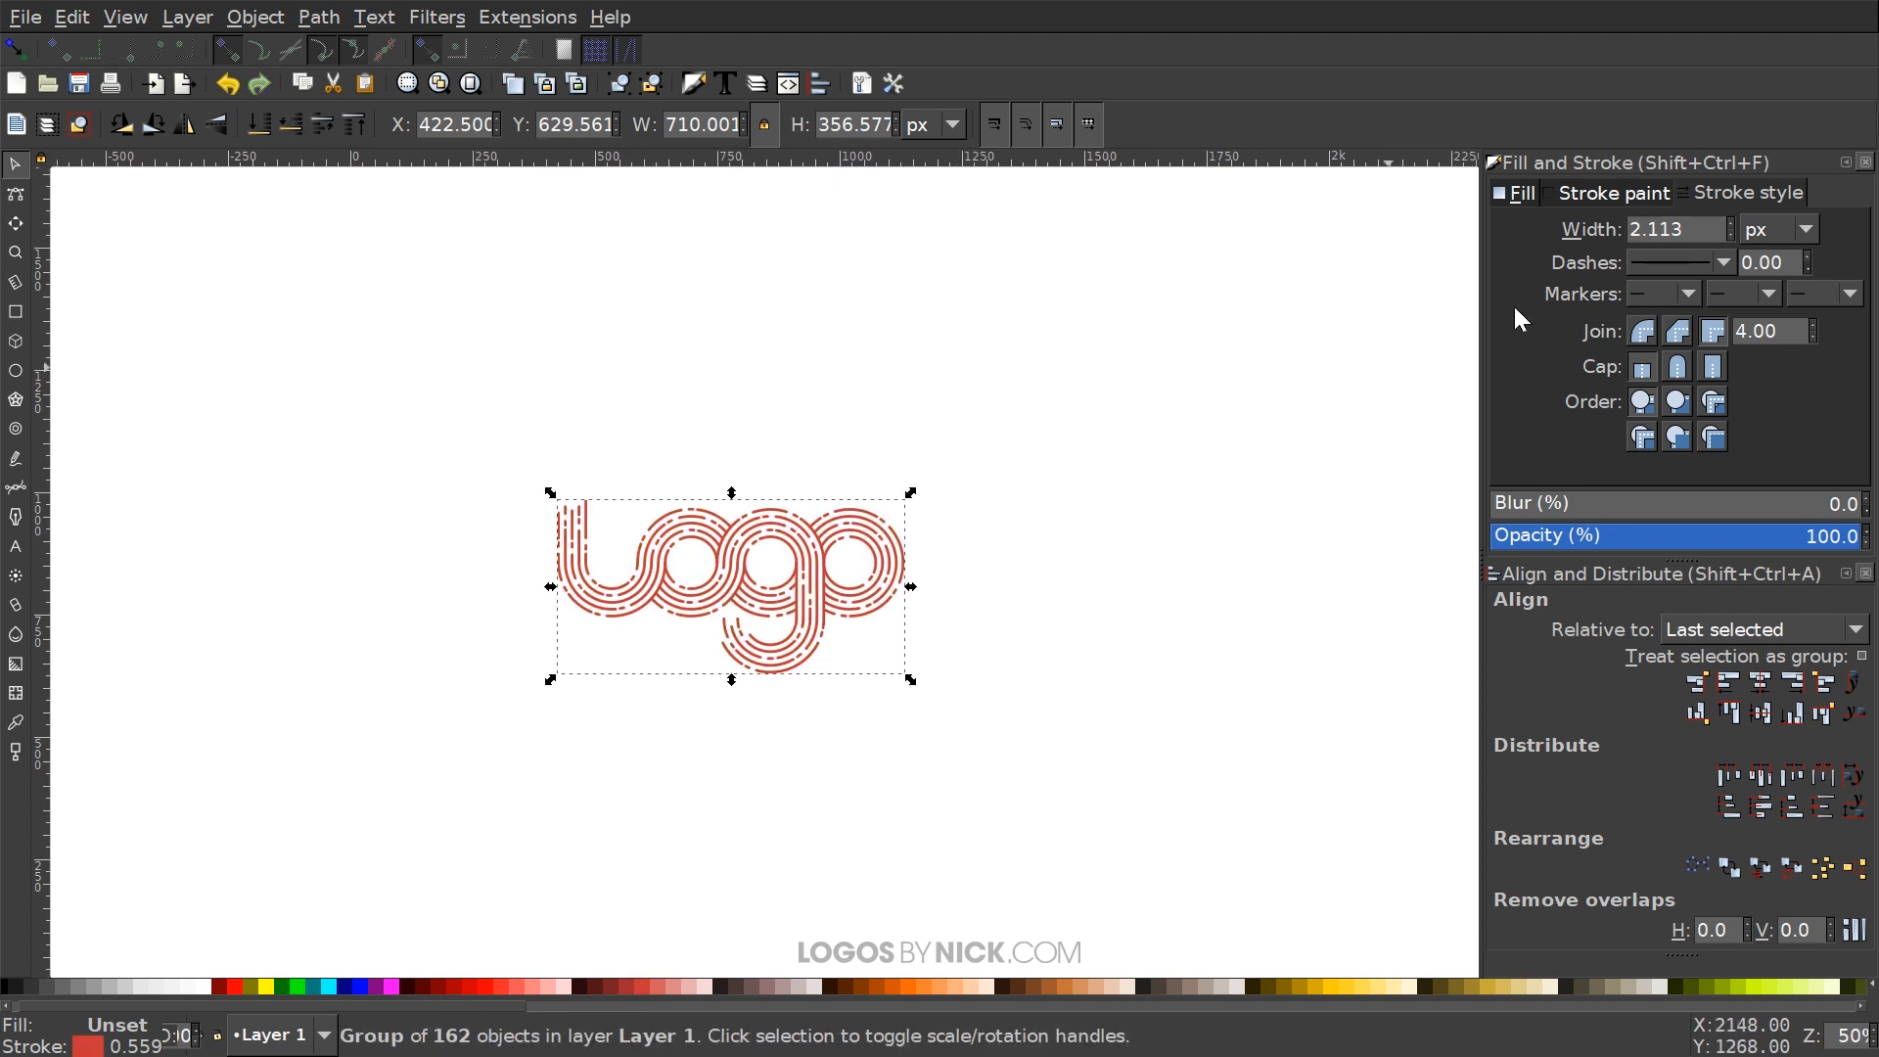
click(1605, 195)
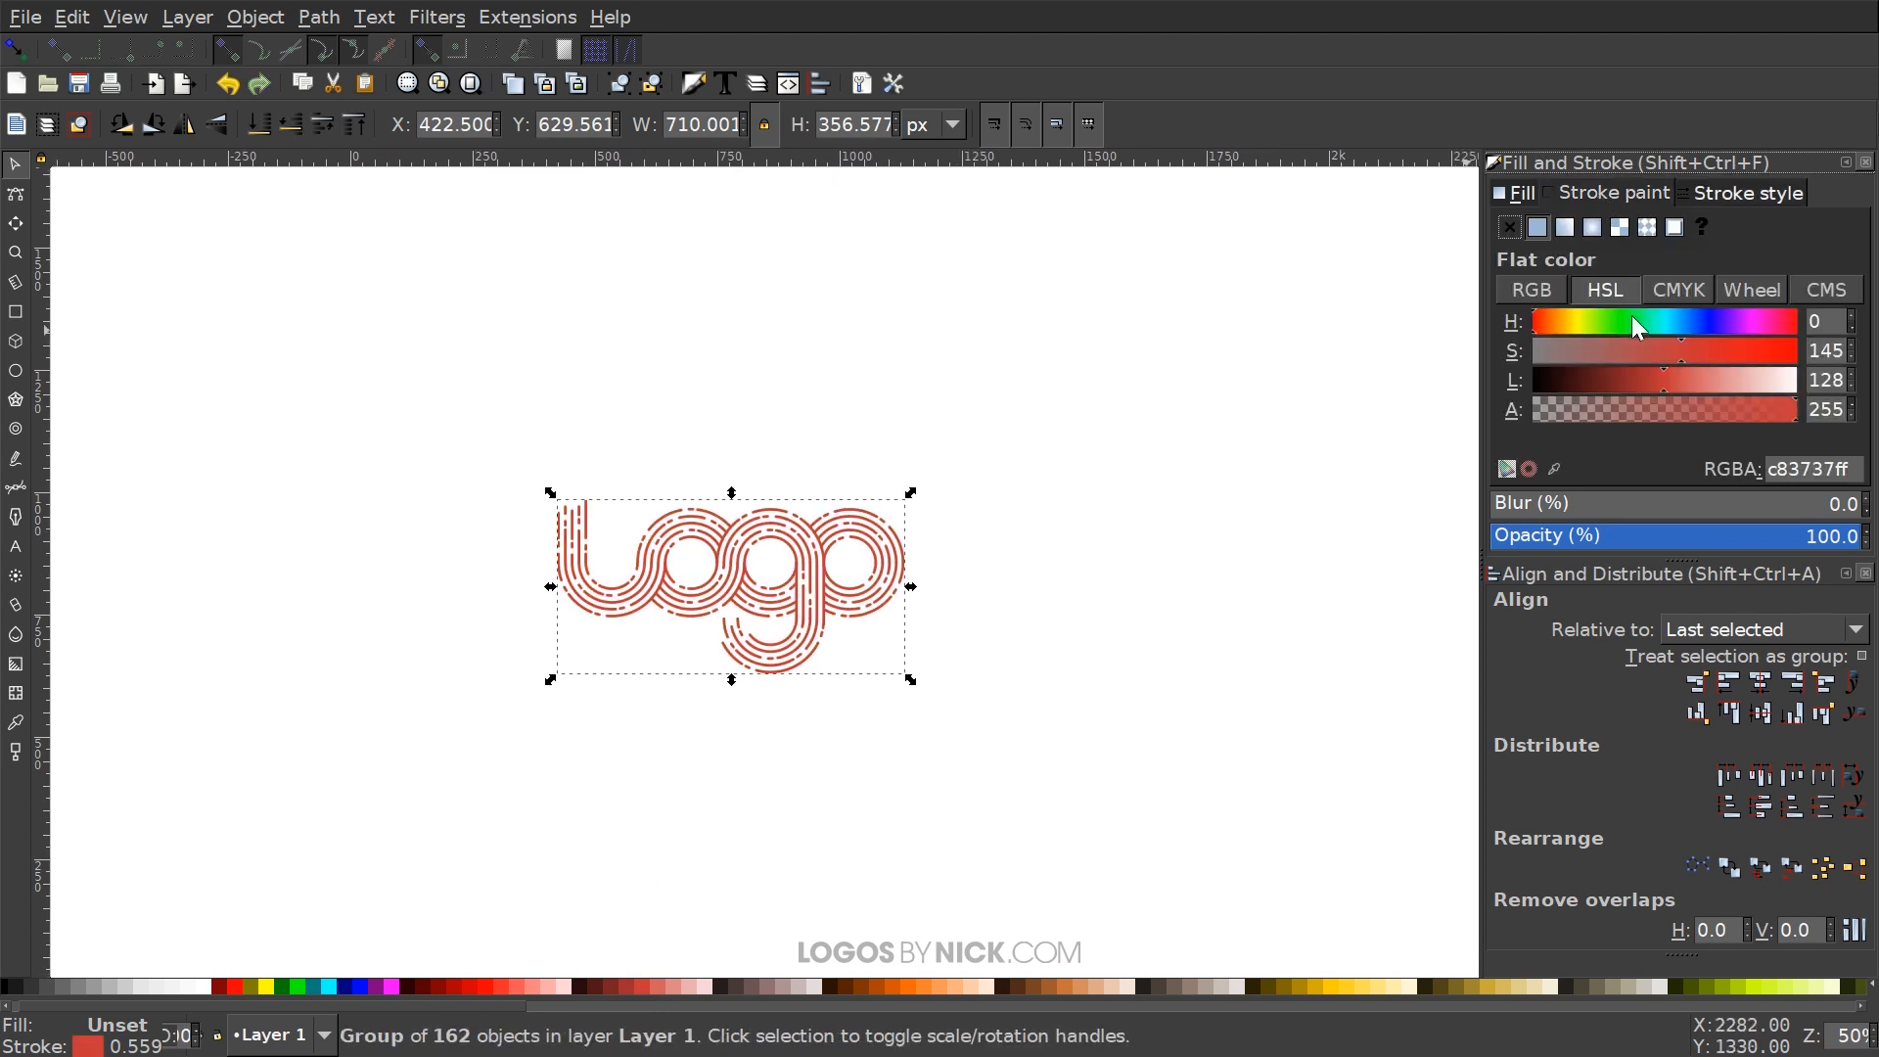
mouse_move(1631, 321)
mouse_down()
mouse_move(1696, 321)
mouse_move(1664, 321)
mouse_up()
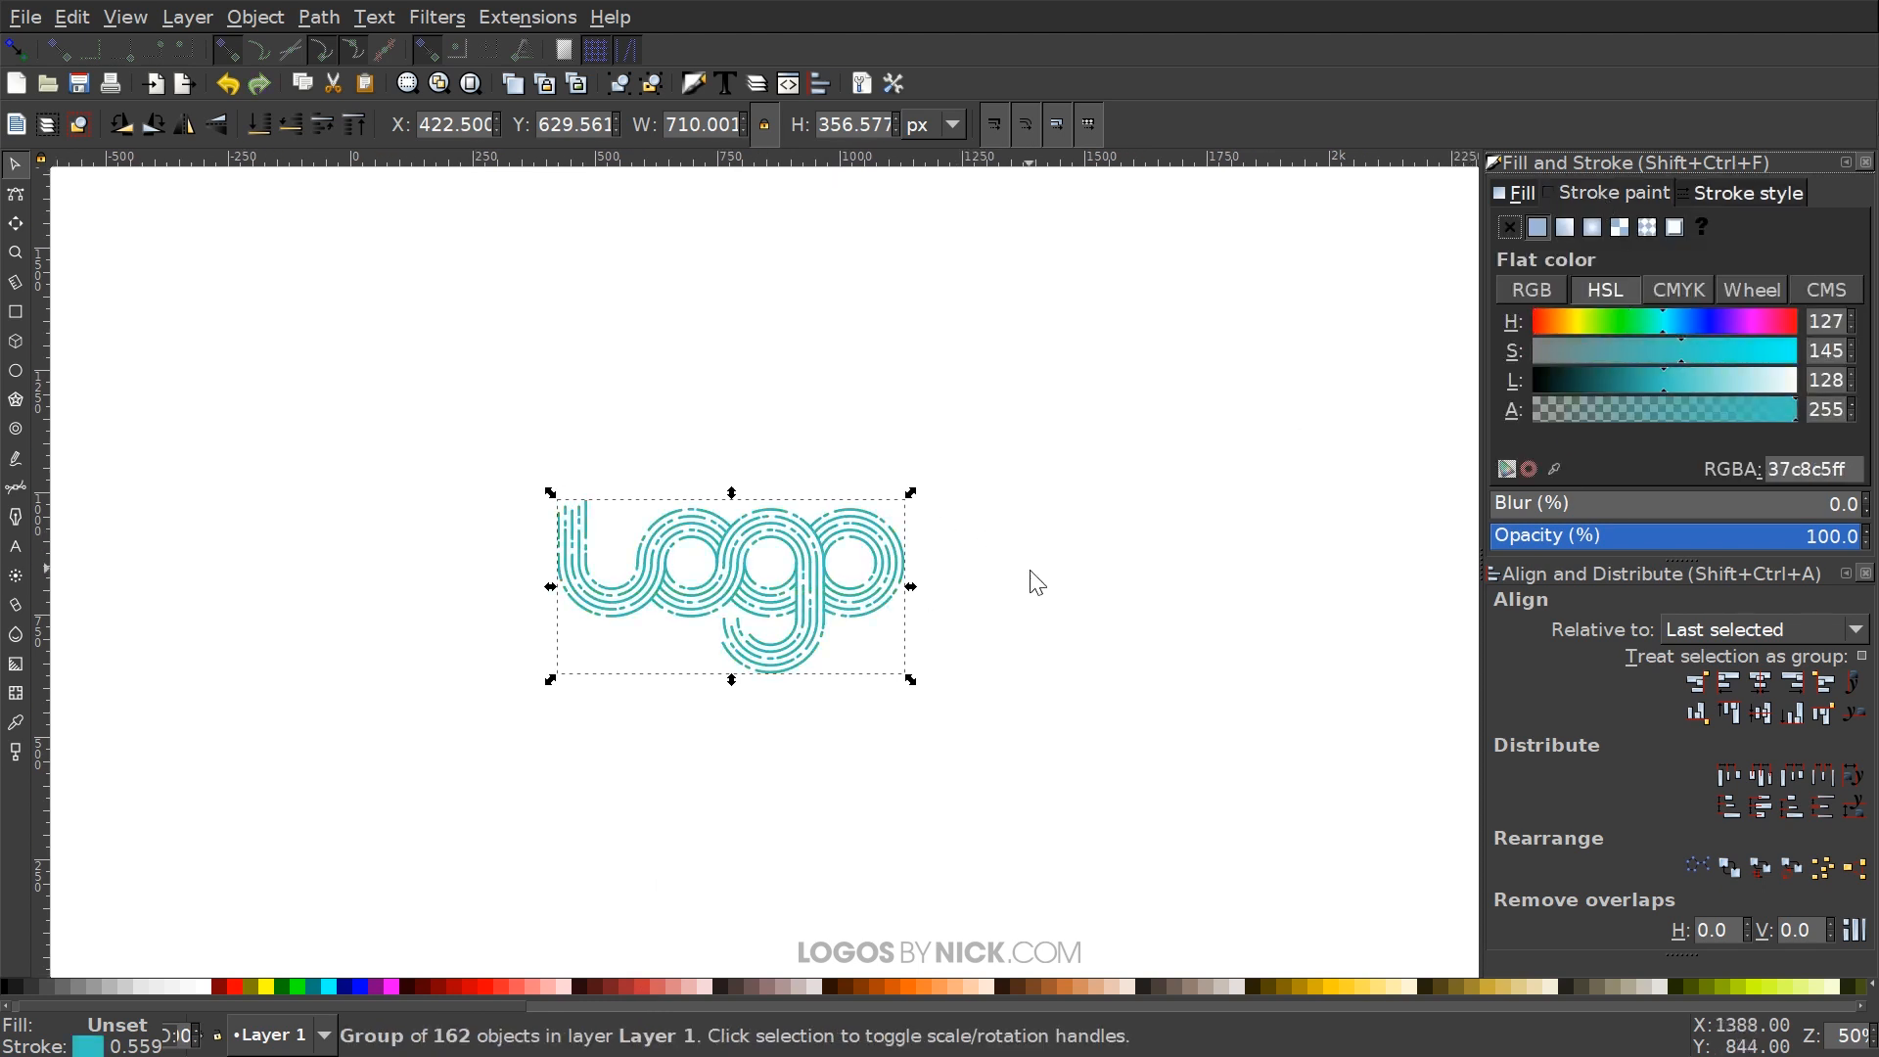
Enlarge the teal wordmark about its center to about 1518 px wide and deselect it
drag(915, 598, 1137, 591)
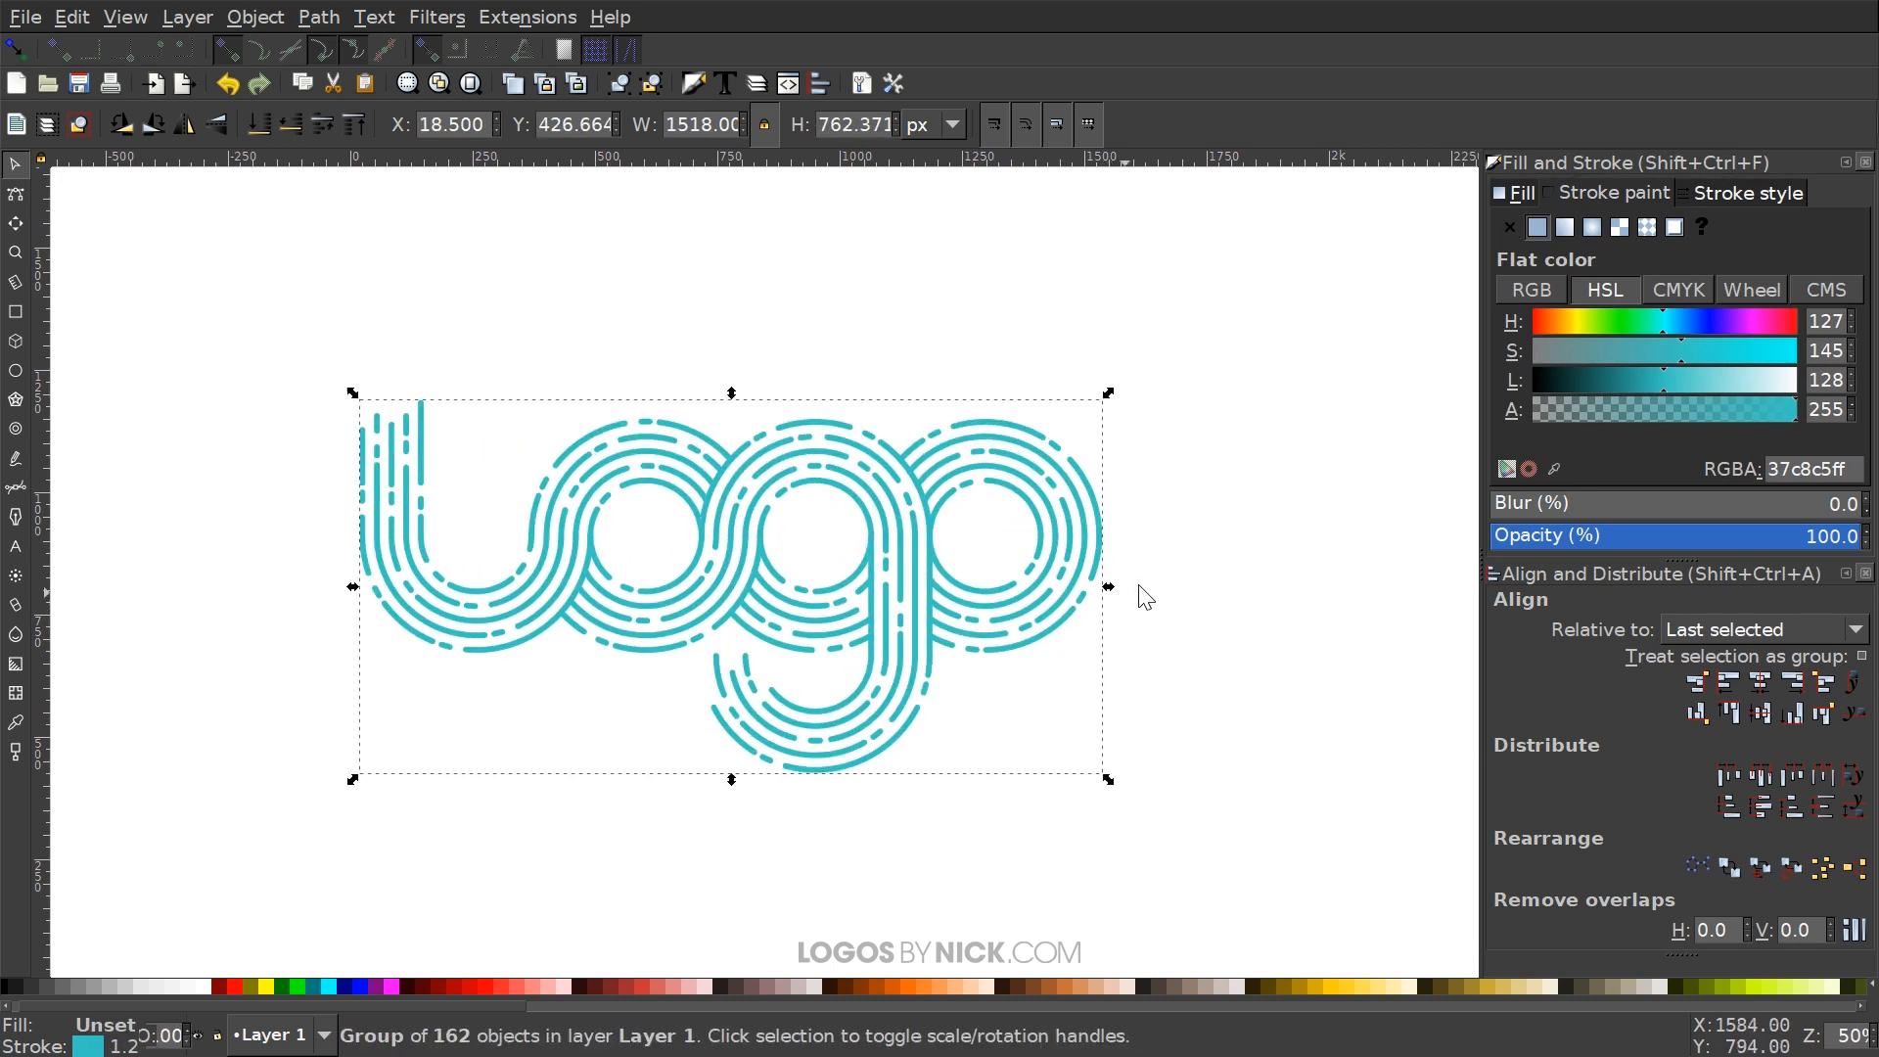
click(1188, 521)
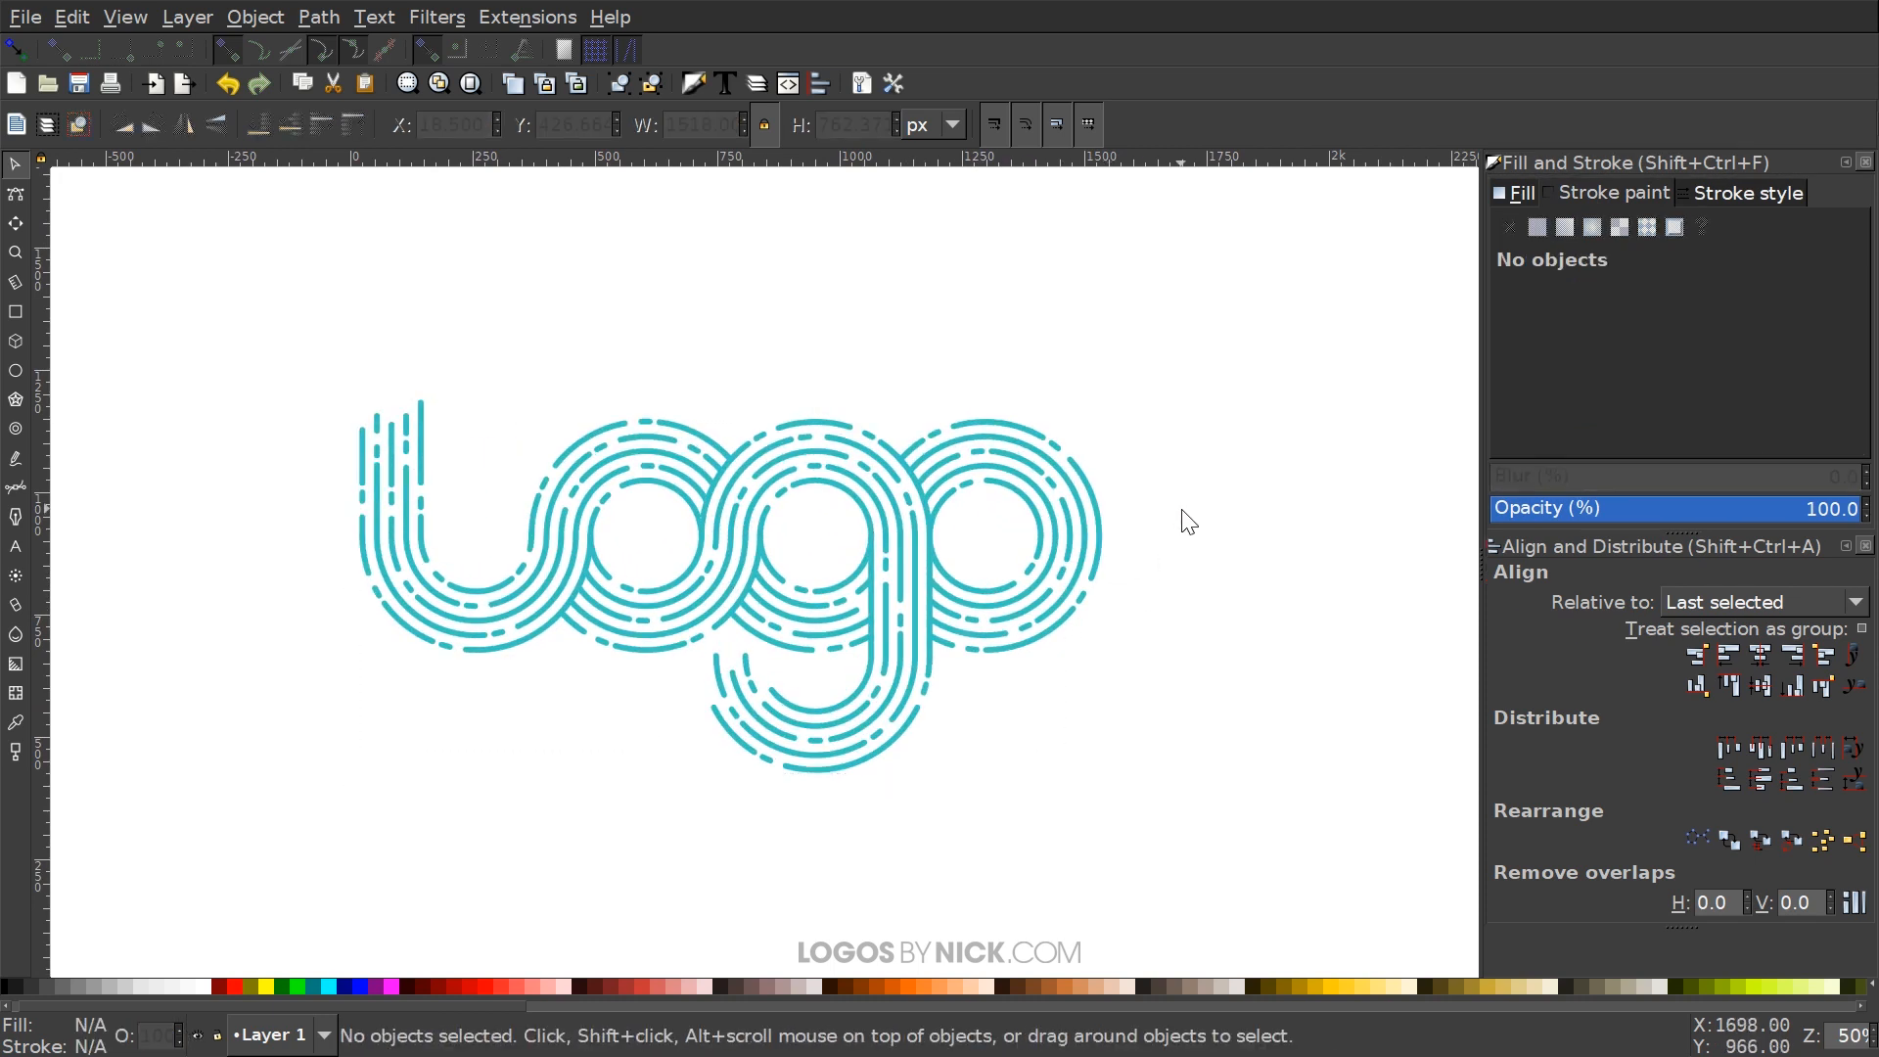